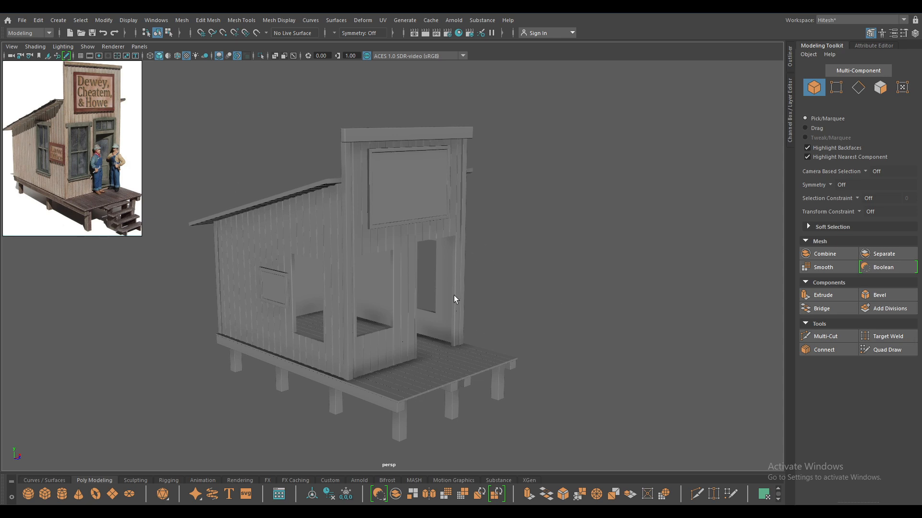
Examine the wooden building's front and side walls, window openings and porch from several angles
{"action": "key", "text": "w"}
{"action": "left_click_drag", "start_coordinate": [583, 243], "coordinate": [574, 180], "text": "alt"}
{"action": "right_click_drag", "start_coordinate": [574, 180], "coordinate": [561, 326], "text": "alt"}
{"action": "left_click_drag", "start_coordinate": [562, 326], "coordinate": [593, 308], "text": "alt"}
{"action": "right_click_drag", "start_coordinate": [593, 307], "coordinate": [569, 208], "text": "alt"}
{"action": "left_click_drag", "start_coordinate": [569, 207], "coordinate": [614, 237], "text": "alt"}
{"action": "left_click_drag", "start_coordinate": [321, 129], "coordinate": [689, 189], "text": "alt"}
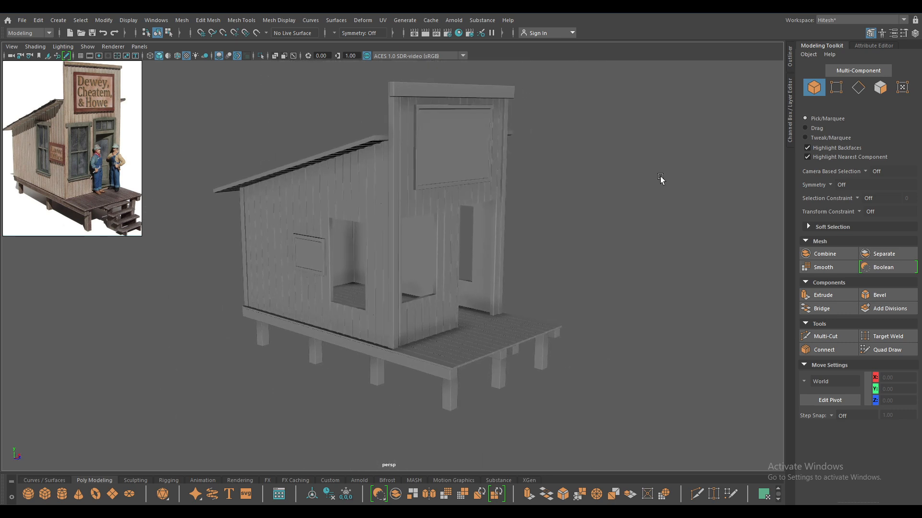
{"action": "right_click_drag", "start_coordinate": [690, 189], "coordinate": [665, 273], "text": "alt"}
{"action": "left_click_drag", "start_coordinate": [664, 272], "coordinate": [583, 242], "text": "alt"}
Create a polygon cube and move it to the front window opening, at about X -100.29, Y 217.58
{"action": "right_click_drag", "start_coordinate": [623, 146], "coordinate": [611, 182], "text": "shift"}
{"action": "left_click_drag", "start_coordinate": [564, 191], "coordinate": [589, 219], "text": "alt"}
{"action": "left_click_drag", "start_coordinate": [393, 340], "coordinate": [335, 192]}
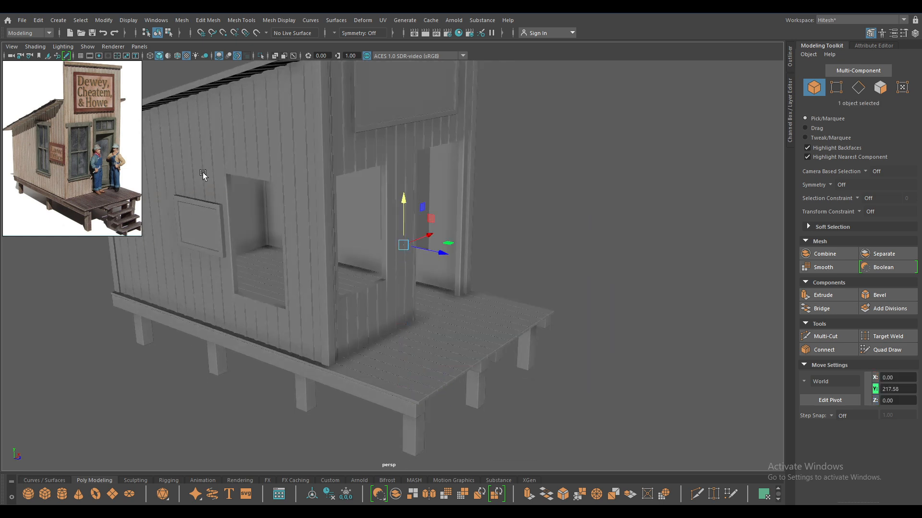
{"action": "scroll", "coordinate": [90, 133], "scroll_direction": "up", "scroll_amount": 3}
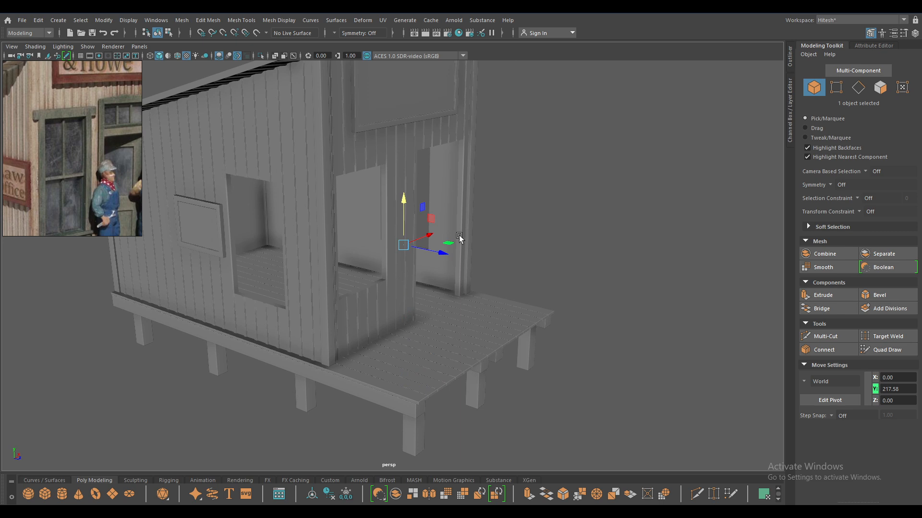
{"action": "left_click_drag", "start_coordinate": [432, 236], "coordinate": [388, 248]}
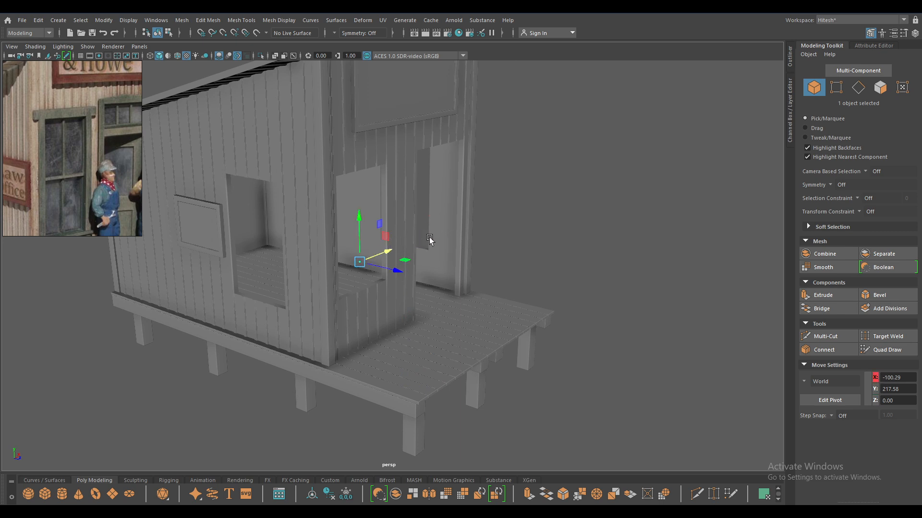
Enlarge the cube through its creation settings, entering 6 for two of its dimensions
{"action": "key", "text": "t"}
{"action": "scroll", "coordinate": [390, 278], "scroll_direction": "up", "scroll_amount": 2}
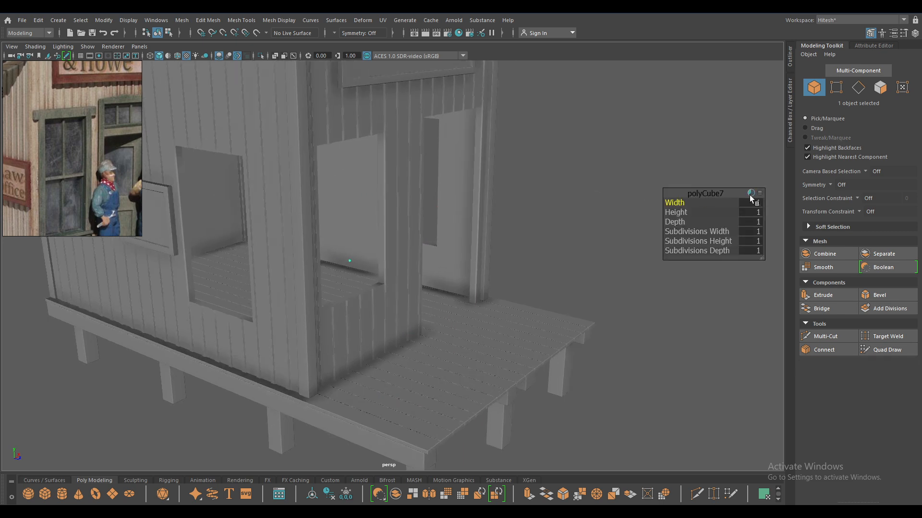
{"action": "left_click_drag", "start_coordinate": [689, 212], "coordinate": [710, 219]}
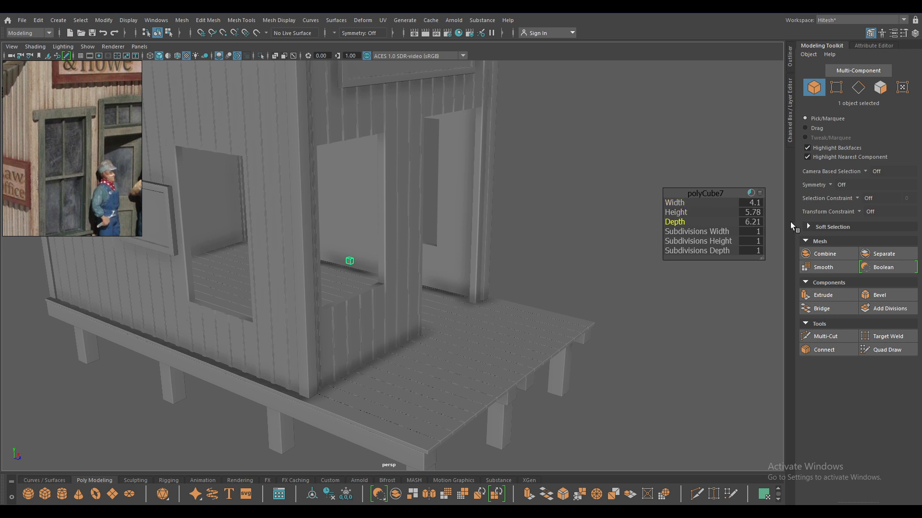
{"action": "key", "text": "Tab"}
{"action": "type", "text": "6"}
{"action": "key", "text": "Tab"}
{"action": "type", "text": "6"}
{"action": "key", "text": "Return"}
{"action": "key", "text": "r"}
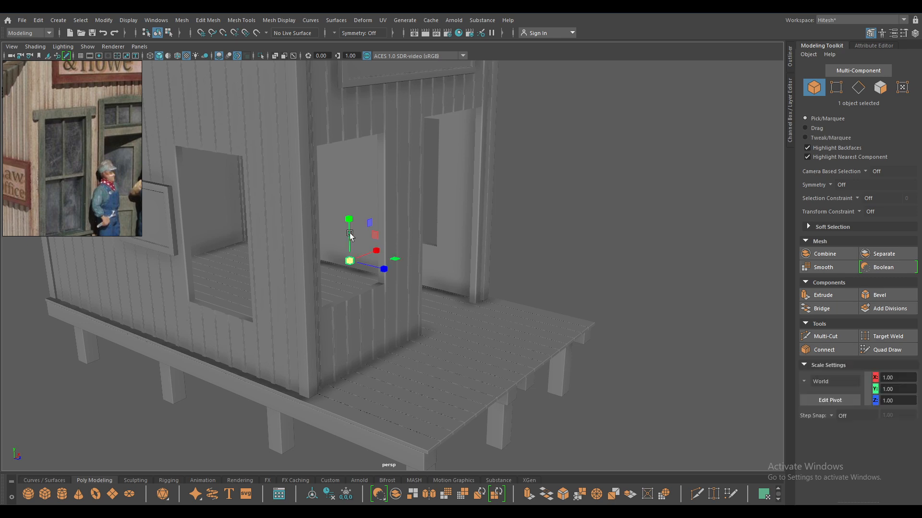
Stretch the cube into a horizontal bar across the front window opening and raise it to about Y 343.83, Z 5.06
{"action": "left_click_drag", "start_coordinate": [377, 252], "coordinate": [386, 226]}
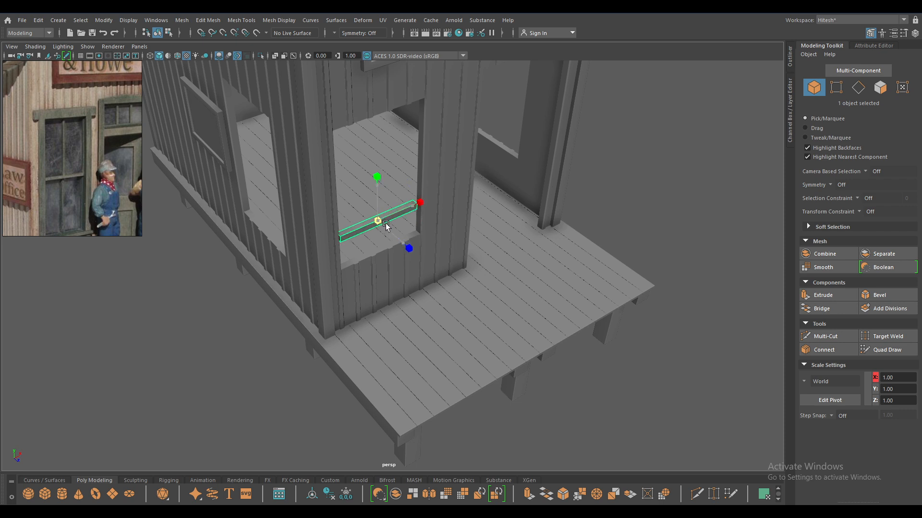
{"action": "left_click_drag", "start_coordinate": [377, 176], "coordinate": [377, 68]}
{"action": "left_click", "coordinate": [377, 161]}
{"action": "left_click", "coordinate": [387, 222]}
{"action": "key", "text": "w"}
{"action": "left_click_drag", "start_coordinate": [385, 111], "coordinate": [429, 151], "text": "alt"}
{"action": "key", "text": "f"}
{"action": "left_click_drag", "start_coordinate": [435, 271], "coordinate": [353, 293]}
In the front view with wireframe overlay shown, shift the bar to X -98.56 and widen it past both sides of the opening
{"action": "key", "text": "space"}
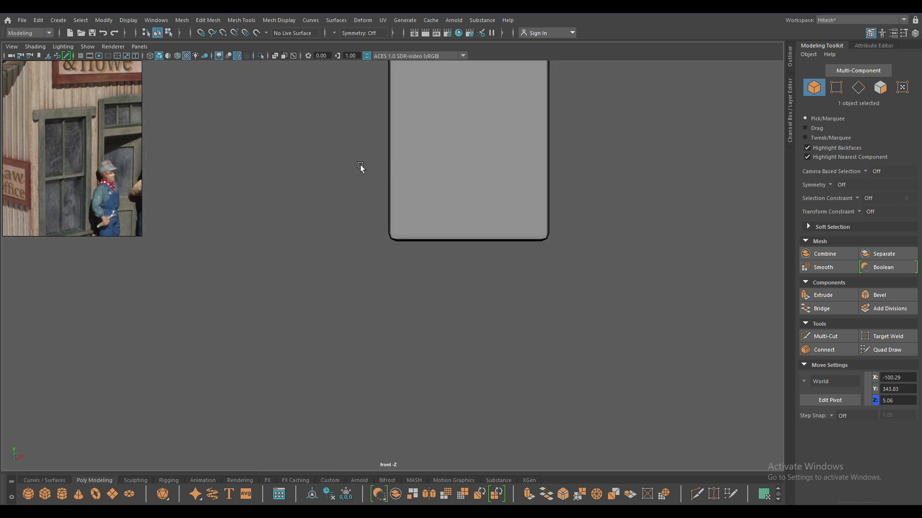
{"action": "key", "text": "f"}
{"action": "scroll", "coordinate": [400, 241], "scroll_direction": "down", "scroll_amount": 3}
{"action": "left_click", "coordinate": [186, 55]}
{"action": "middle_click_drag", "start_coordinate": [336, 184], "coordinate": [390, 234], "text": "alt"}
{"action": "left_click_drag", "start_coordinate": [440, 247], "coordinate": [443, 328]}
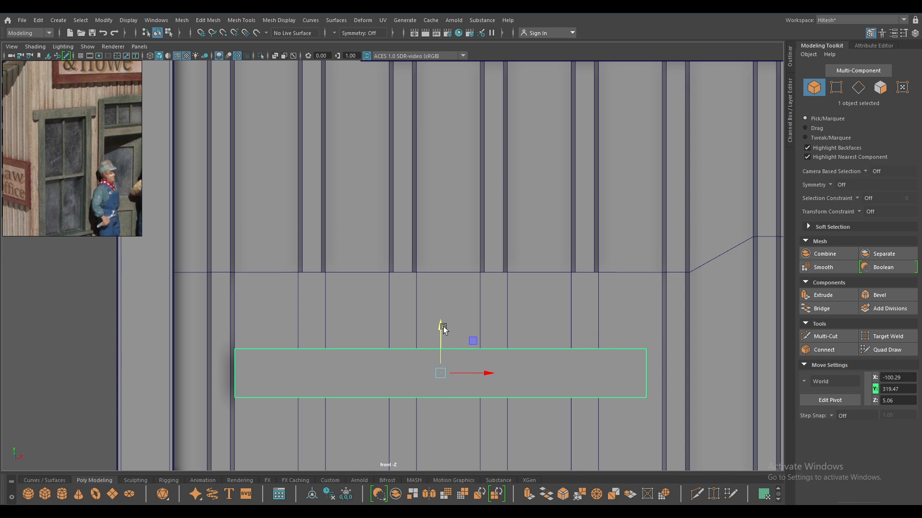
{"action": "key", "text": "ctrl+z"}
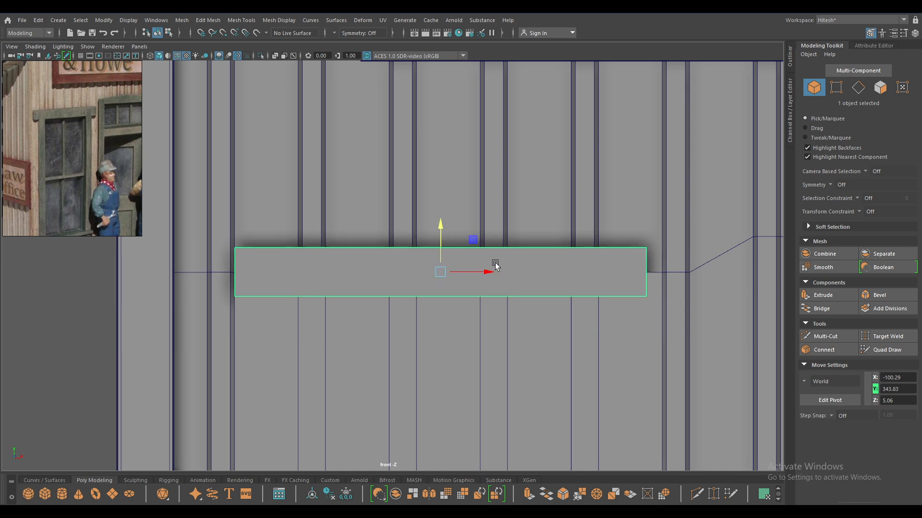
{"action": "left_click_drag", "start_coordinate": [494, 269], "coordinate": [502, 275]}
{"action": "key", "text": "r"}
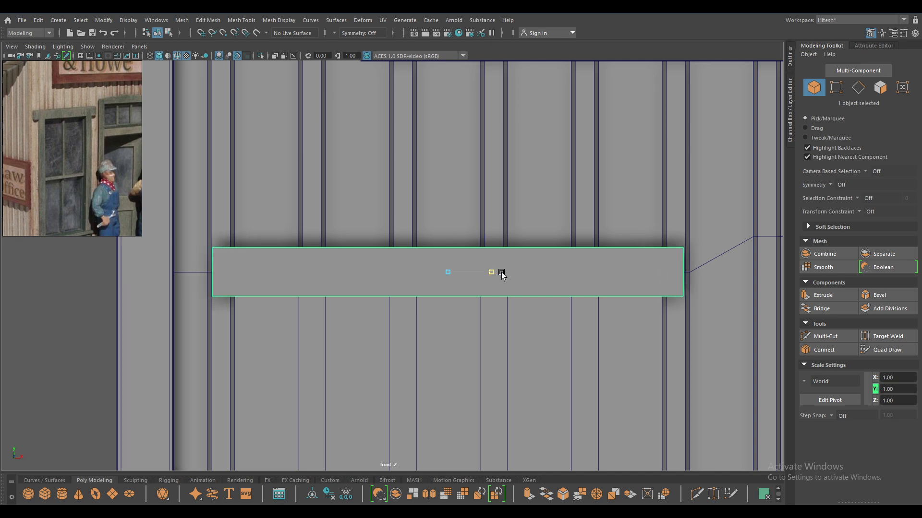
{"action": "key", "text": "w"}
Move the bar back towards the front wall to about Z 0.68 and adjust its scale
{"action": "key", "text": "space"}
{"action": "left_click_drag", "start_coordinate": [474, 245], "coordinate": [472, 313]}
{"action": "left_click_drag", "start_coordinate": [461, 272], "coordinate": [246, 212]}
{"action": "scroll", "coordinate": [431, 303], "scroll_direction": "down", "scroll_amount": 5}
{"action": "left_click_drag", "start_coordinate": [356, 258], "coordinate": [363, 260]}
{"action": "left_click_drag", "start_coordinate": [307, 276], "coordinate": [519, 321], "text": "alt"}
{"action": "key", "text": "r"}
{"action": "mouse_move", "coordinate": [433, 279]}
{"action": "left_mouse_down"}
{"action": "mouse_move", "coordinate": [444, 278]}
{"action": "mouse_move", "coordinate": [433, 279]}
{"action": "left_mouse_up"}
{"action": "key", "text": "w"}
Pull the bar forward to Z 2.26 so that it projects slightly from the wall above the window opening
{"action": "left_click", "coordinate": [613, 231]}
{"action": "left_click_drag", "start_coordinate": [611, 231], "coordinate": [541, 232], "text": "alt"}
{"action": "scroll", "coordinate": [462, 102], "scroll_direction": "down", "scroll_amount": 4}
{"action": "left_click_drag", "start_coordinate": [462, 101], "coordinate": [501, 126], "text": "alt"}
{"action": "scroll", "coordinate": [463, 325], "scroll_direction": "up", "scroll_amount": 5}
{"action": "left_click_drag", "start_coordinate": [463, 325], "coordinate": [423, 235], "text": "alt"}
{"action": "left_click", "coordinate": [404, 232]}
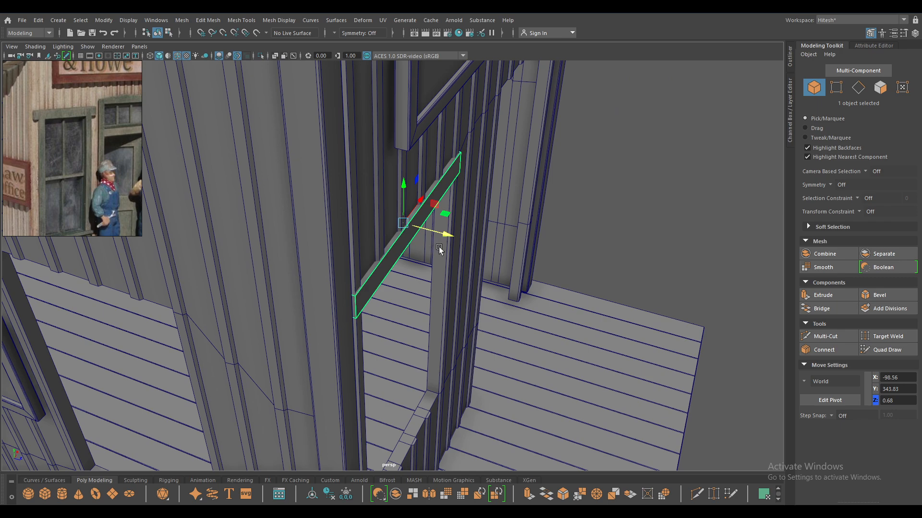
{"action": "left_click_drag", "start_coordinate": [429, 226], "coordinate": [443, 234]}
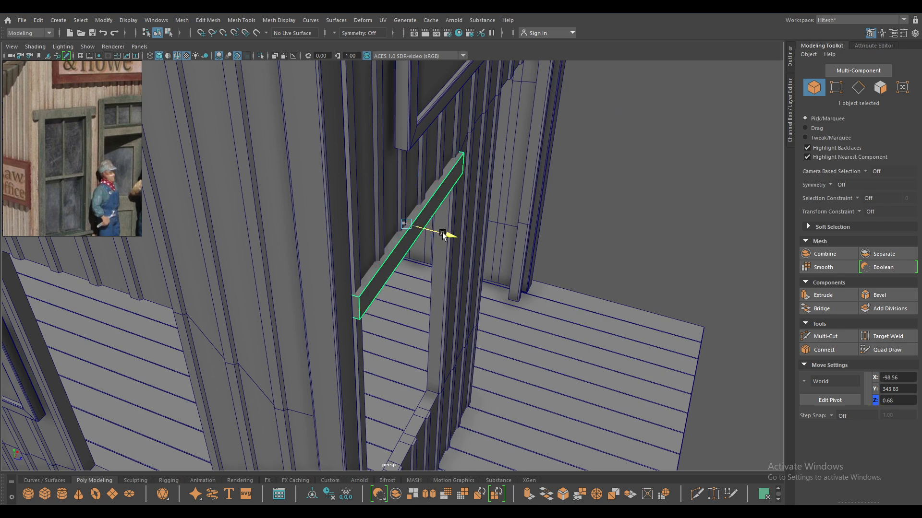
{"action": "left_click", "coordinate": [635, 238]}
Bevel the bar's edges with a fraction of 0.18 and 2 segments
{"action": "left_click_drag", "start_coordinate": [635, 238], "coordinate": [584, 233], "text": "alt"}
{"action": "left_click", "coordinate": [397, 169]}
{"action": "key", "text": "ctrl+b"}
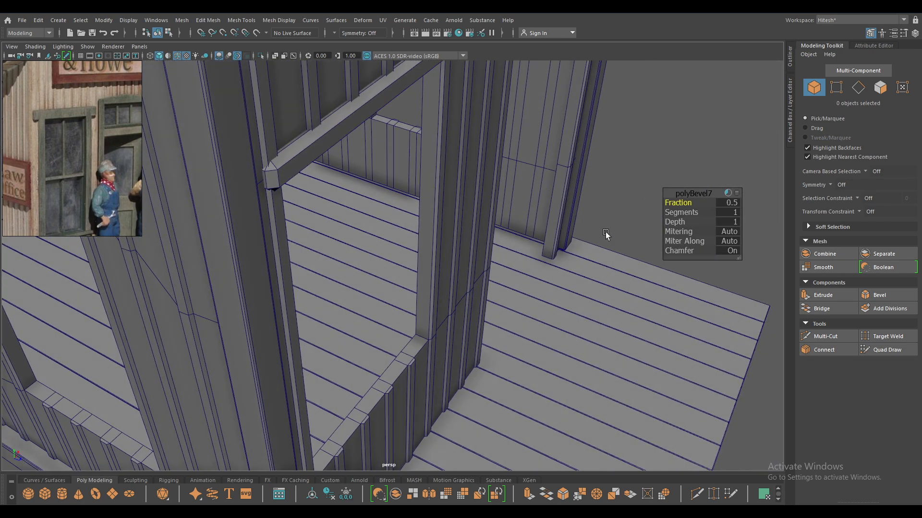
{"action": "left_click_drag", "start_coordinate": [673, 205], "coordinate": [714, 217]}
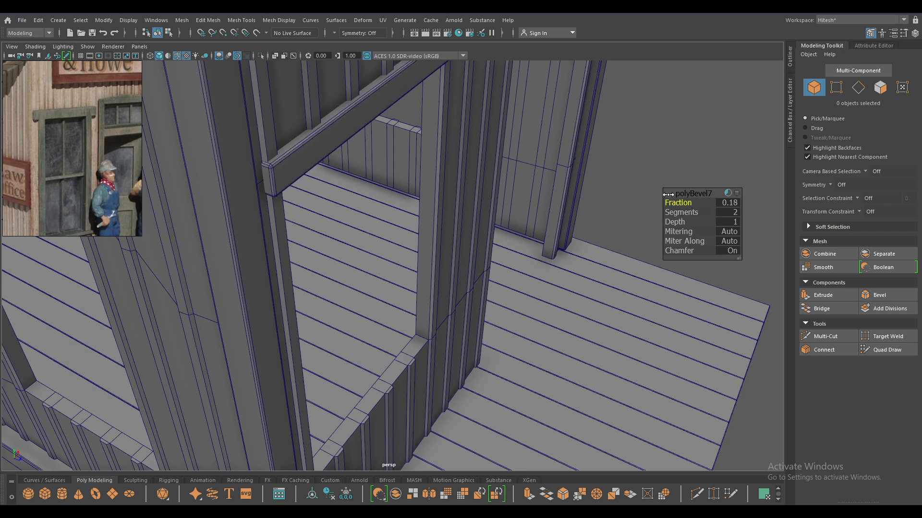
{"action": "key", "text": "w"}
Lower the bevelled bar to the bottom edge of the front window opening, at about Y 172.20
{"action": "left_click_drag", "start_coordinate": [685, 129], "coordinate": [267, 160], "text": "alt"}
{"action": "left_click", "coordinate": [396, 195]}
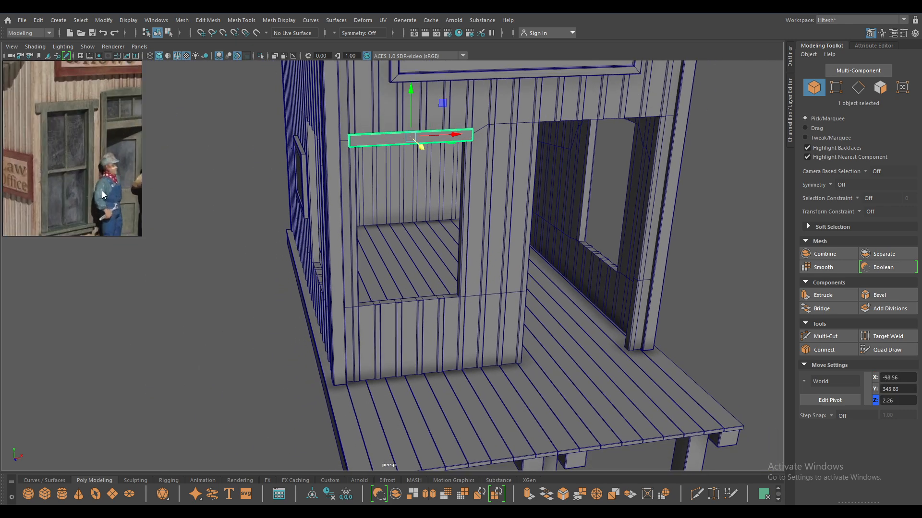
{"action": "middle_click_drag", "start_coordinate": [83, 179], "coordinate": [83, 150]}
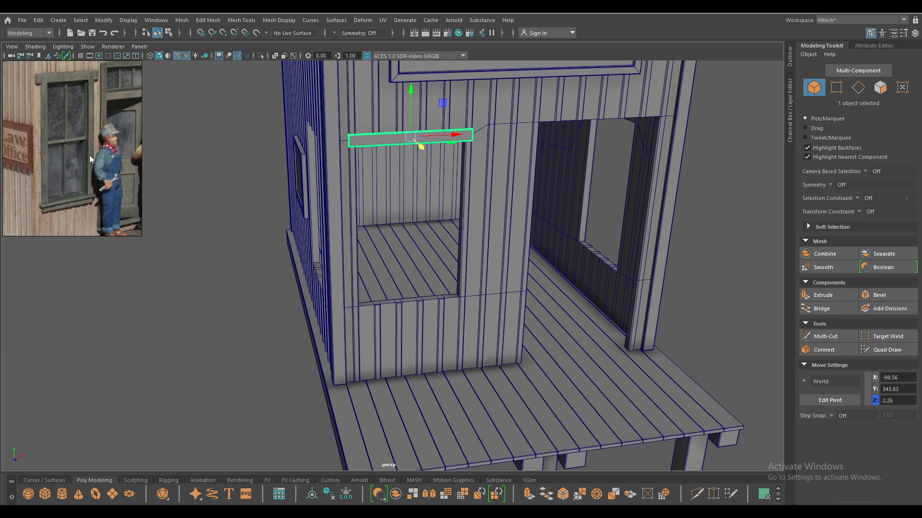
{"action": "left_click_drag", "start_coordinate": [408, 87], "coordinate": [421, 257]}
{"action": "key", "text": "f"}
{"action": "left_click_drag", "start_coordinate": [417, 291], "coordinate": [489, 292], "text": "alt"}
{"action": "scroll", "coordinate": [489, 292], "scroll_direction": "down", "scroll_amount": 2}
{"action": "left_click_drag", "start_coordinate": [394, 215], "coordinate": [418, 257]}
{"action": "left_click", "coordinate": [607, 239]}
{"action": "scroll", "coordinate": [564, 134], "scroll_direction": "down", "scroll_amount": 3}
{"action": "left_click_drag", "start_coordinate": [563, 135], "coordinate": [223, 200], "text": "alt"}
Switch to Discord to check the Live Session voice channel and its chat, then return to Maya
{"action": "right_click_drag", "start_coordinate": [59, 120], "coordinate": [224, 166]}
{"action": "left_click", "coordinate": [72, 512]}
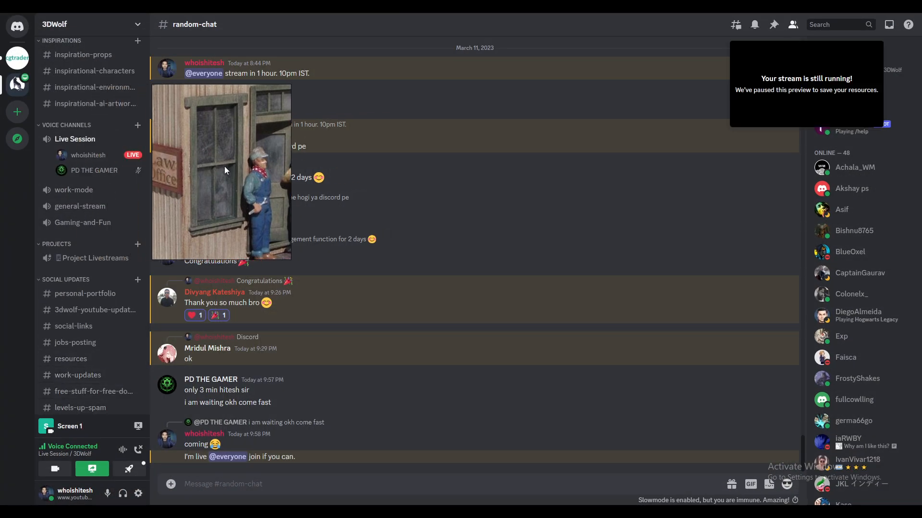
{"action": "left_click", "coordinate": [117, 139]}
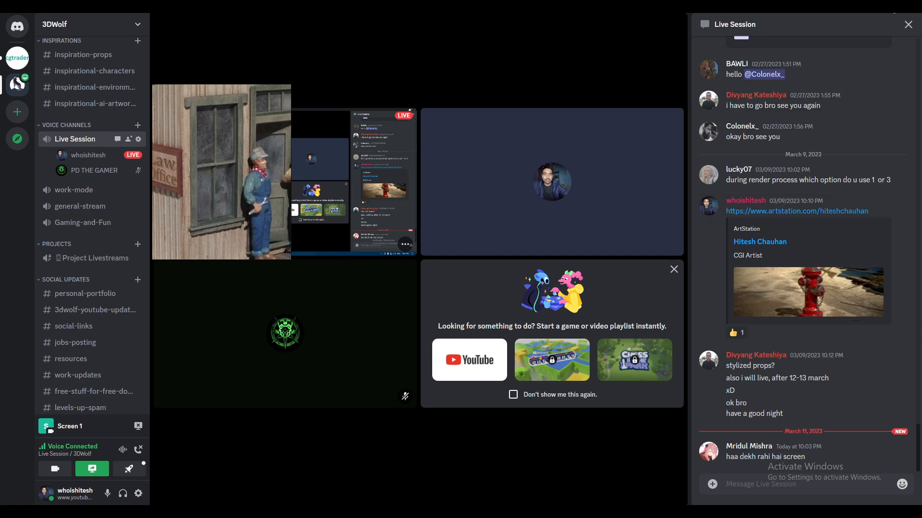
{"action": "left_click", "coordinate": [891, 4]}
{"action": "right_click_drag", "start_coordinate": [236, 168], "coordinate": [86, 144]}
Duplicate the lower bar and raise the copy to the window opening's top edge, at about Y 338.17
{"action": "scroll", "coordinate": [382, 246], "scroll_direction": "down", "scroll_amount": 3}
{"action": "left_click_drag", "start_coordinate": [382, 246], "coordinate": [401, 290], "text": "alt"}
{"action": "scroll", "coordinate": [309, 166], "scroll_direction": "down", "scroll_amount": 5}
{"action": "left_click_drag", "start_coordinate": [290, 179], "coordinate": [407, 352], "text": "alt"}
{"action": "left_click", "coordinate": [406, 354]}
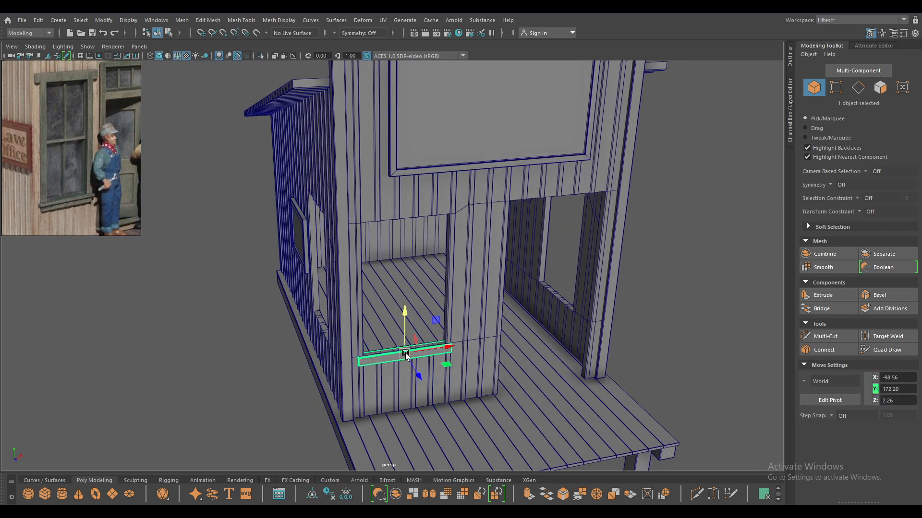
{"action": "left_click_drag", "start_coordinate": [405, 316], "coordinate": [407, 172]}
{"action": "key", "text": "f"}
{"action": "left_click_drag", "start_coordinate": [394, 282], "coordinate": [439, 292], "text": "alt"}
{"action": "mouse_move", "coordinate": [395, 221]}
{"action": "left_mouse_down"}
{"action": "mouse_move", "coordinate": [396, 235]}
{"action": "mouse_move", "coordinate": [400, 222]}
{"action": "left_mouse_up"}
{"action": "right_click_drag", "start_coordinate": [400, 222], "coordinate": [302, 273], "text": "alt"}
{"action": "left_click_drag", "start_coordinate": [302, 272], "coordinate": [344, 263], "text": "alt"}
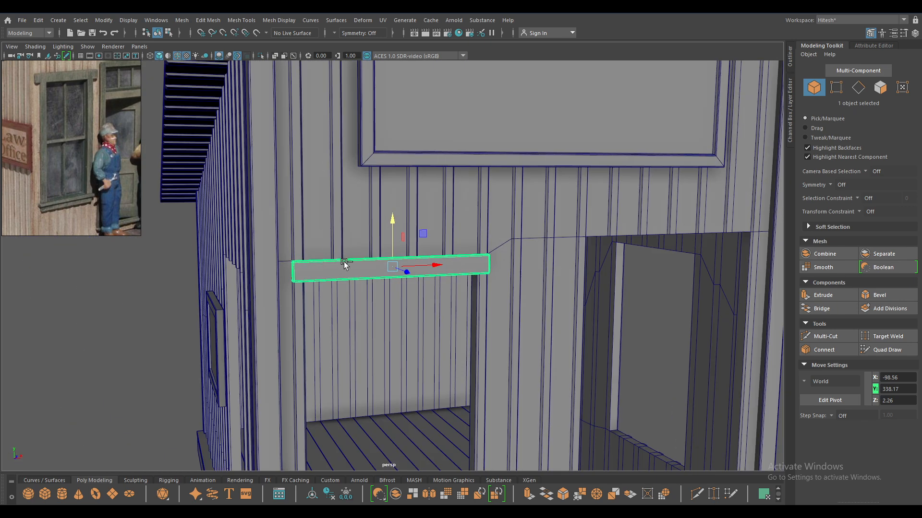
Rotate a duplicate of the upper bar 90 degrees in the front view and lower it between the two bars to Y 260.84
{"action": "key", "text": "e"}
{"action": "key", "text": "space"}
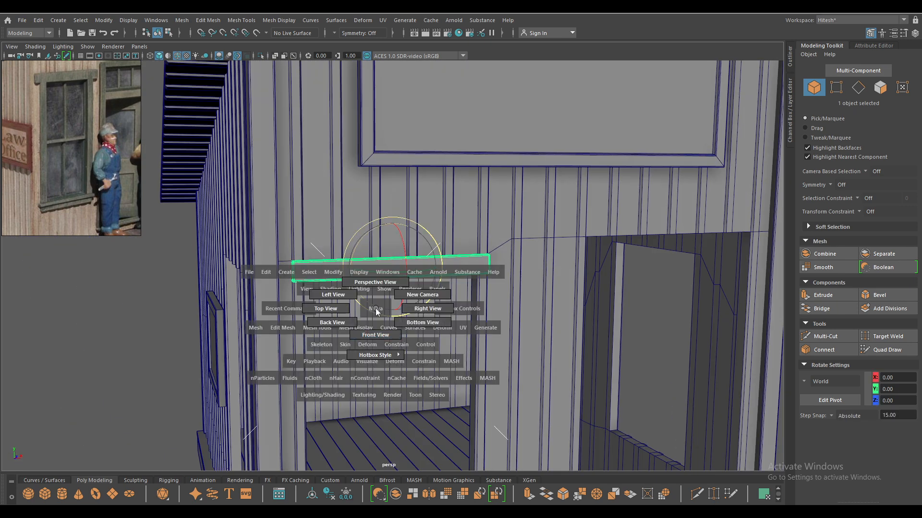
{"action": "left_click_drag", "start_coordinate": [375, 308], "coordinate": [376, 324]}
{"action": "key", "text": "e"}
{"action": "left_click_drag", "start_coordinate": [451, 284], "coordinate": [377, 282]}
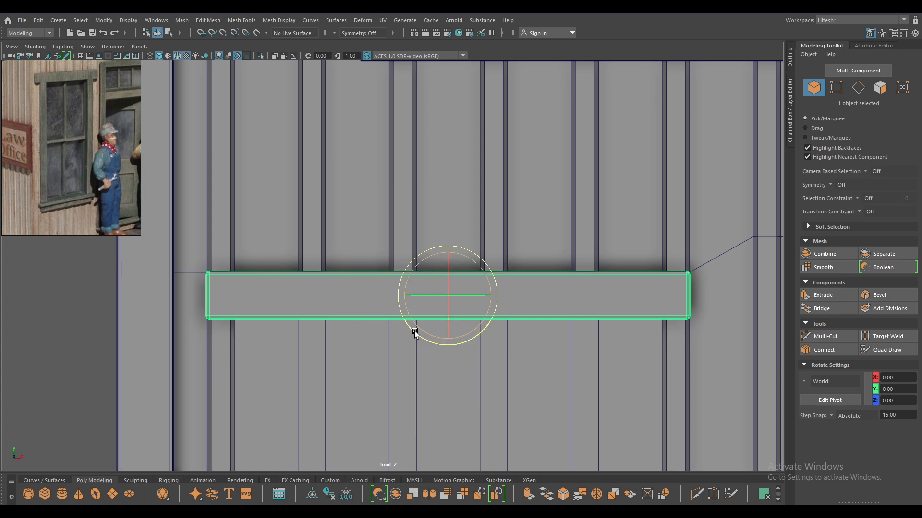
{"action": "left_click_drag", "start_coordinate": [414, 333], "coordinate": [476, 370]}
{"action": "key", "text": "w"}
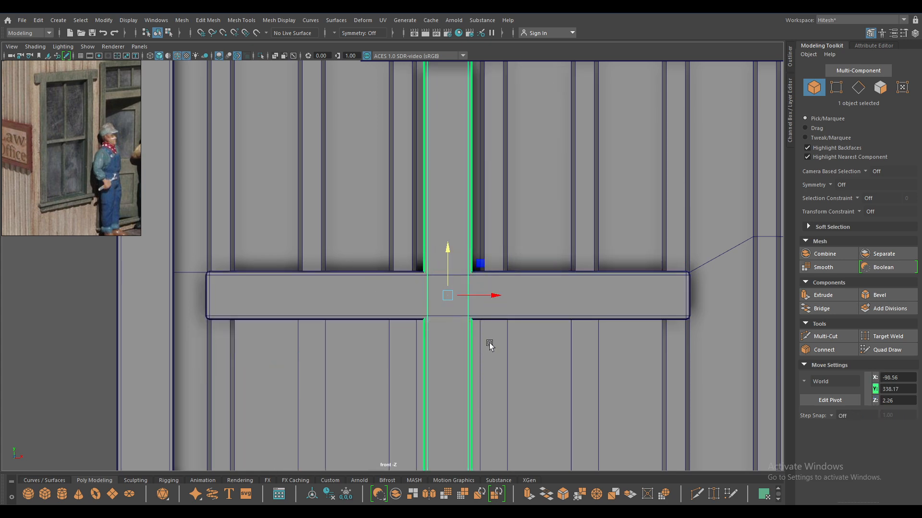
{"action": "scroll", "coordinate": [445, 229], "scroll_direction": "down", "scroll_amount": 1}
{"action": "scroll", "coordinate": [446, 230], "scroll_direction": "down", "scroll_amount": 5}
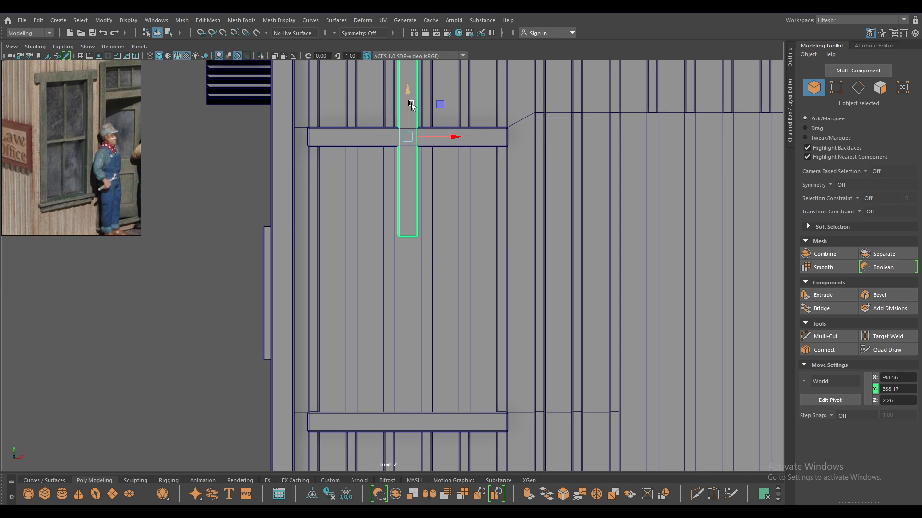
{"action": "left_click_drag", "start_coordinate": [404, 95], "coordinate": [417, 230]}
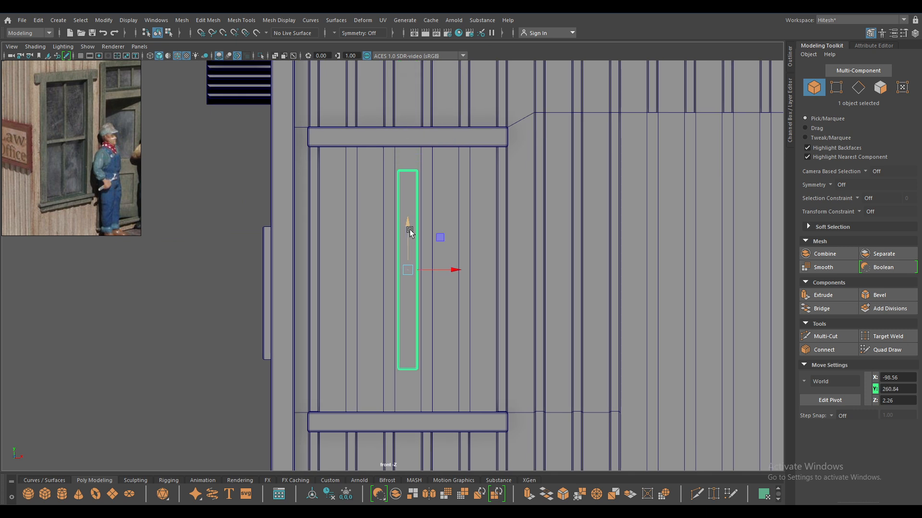
Narrow the vertical bar by moving its side vertices and extend its ends to meet the upper and lower bars
{"action": "key", "text": "F9"}
{"action": "left_click_drag", "start_coordinate": [474, 404], "coordinate": [408, 123]}
{"action": "left_click_drag", "start_coordinate": [464, 271], "coordinate": [460, 275]}
{"action": "left_click_drag", "start_coordinate": [440, 129], "coordinate": [335, 216]}
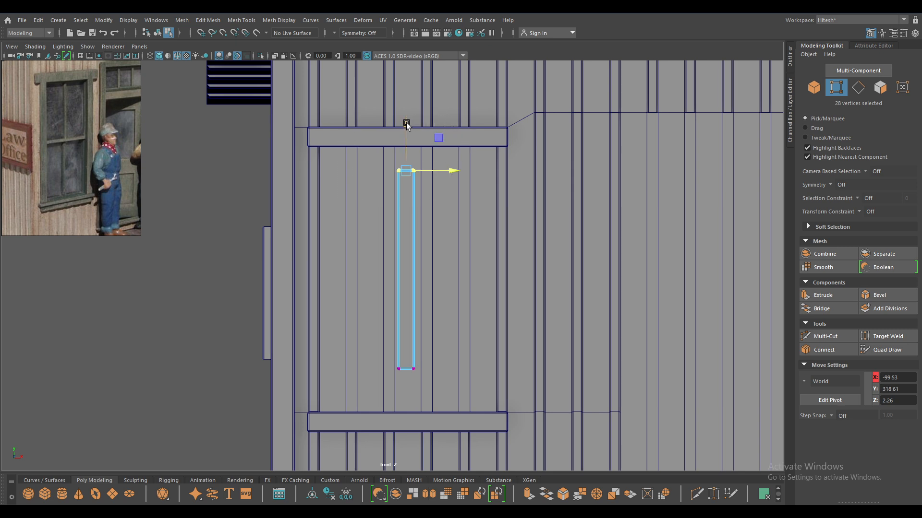
{"action": "left_click_drag", "start_coordinate": [406, 123], "coordinate": [407, 161]}
{"action": "key", "text": "v"}
{"action": "left_click_drag", "start_coordinate": [407, 102], "coordinate": [418, 99]}
{"action": "left_click_drag", "start_coordinate": [469, 315], "coordinate": [315, 460]}
{"action": "left_click_drag", "start_coordinate": [407, 330], "coordinate": [403, 381]}
Place the vertical bar along the opening's left side at X -146.57 and a duplicate along the right side at X -51.01
{"action": "right_click_drag", "start_coordinate": [414, 187], "coordinate": [475, 152]}
{"action": "left_click_drag", "start_coordinate": [449, 270], "coordinate": [412, 244]}
{"action": "key", "text": "space"}
{"action": "key", "text": "space"}
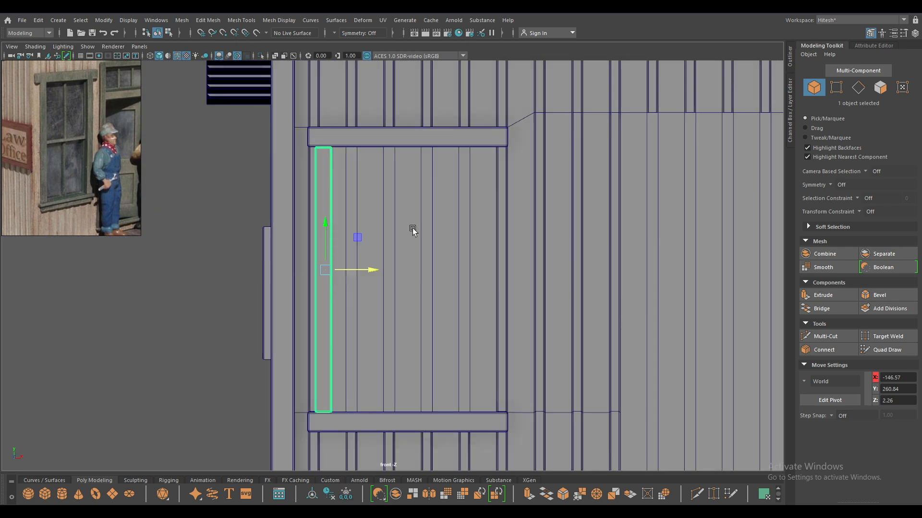
{"action": "right_click_drag", "start_coordinate": [412, 244], "coordinate": [384, 229], "text": "alt"}
{"action": "left_click_drag", "start_coordinate": [384, 272], "coordinate": [521, 282]}
Hide the wireframe overlay and view the window frame in perspective
{"action": "key", "text": "space"}
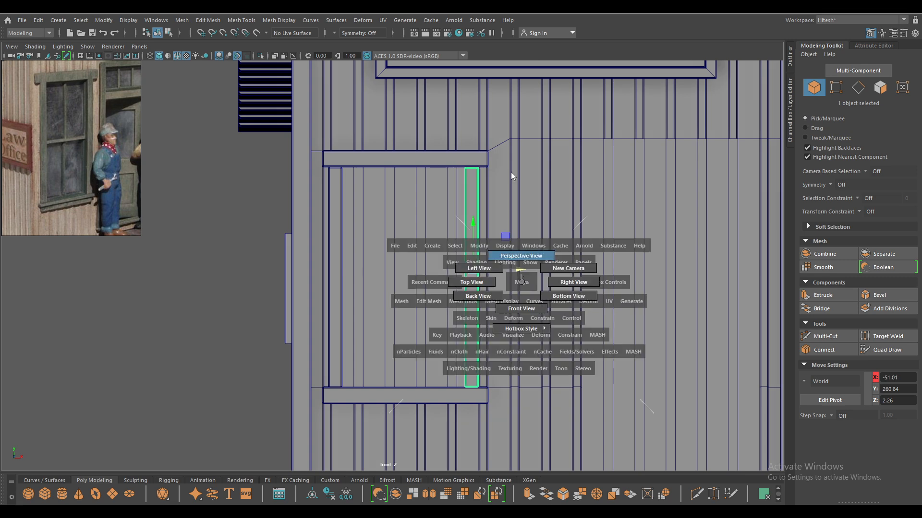
{"action": "left_click_drag", "start_coordinate": [508, 150], "coordinate": [470, 202], "text": "alt"}
{"action": "scroll", "coordinate": [414, 271], "scroll_direction": "down", "scroll_amount": 5}
{"action": "left_click", "coordinate": [577, 174]}
{"action": "left_click", "coordinate": [185, 56]}
{"action": "mouse_move", "coordinate": [439, 249]}
{"action": "left_mouse_down", "text": "alt"}
{"action": "mouse_move", "coordinate": [411, 317]}
{"action": "mouse_move", "coordinate": [436, 354]}
{"action": "left_mouse_up", "text": "alt"}
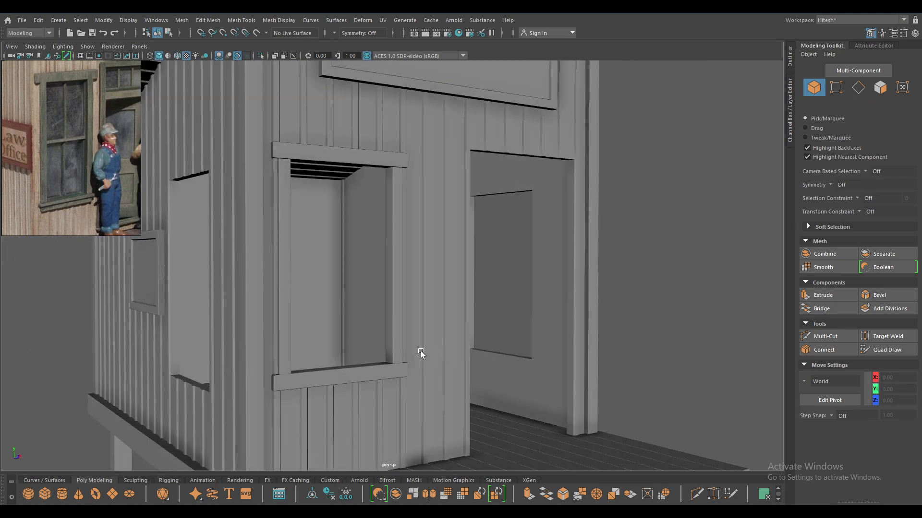
Duplicate the frame's bottom bar and raise the copy directly above the original, to about Y 183.69
{"action": "left_click", "coordinate": [351, 373]}
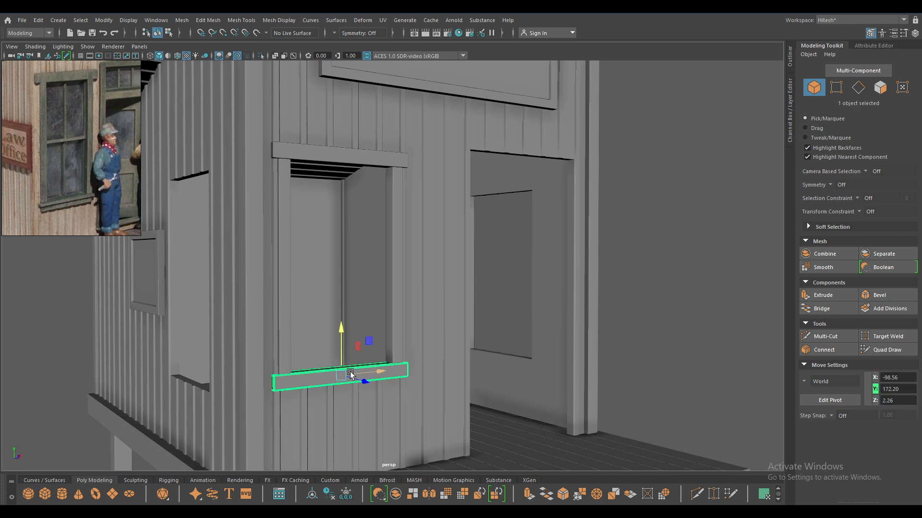
{"action": "key", "text": "ctrl+d"}
{"action": "mouse_move", "coordinate": [339, 326]}
{"action": "left_mouse_down"}
{"action": "mouse_move", "coordinate": [342, 252]}
{"action": "mouse_move", "coordinate": [347, 310]}
{"action": "left_mouse_up"}
{"action": "left_click_drag", "start_coordinate": [350, 365], "coordinate": [328, 392], "text": "alt"}
{"action": "scroll", "coordinate": [329, 392], "scroll_direction": "up", "scroll_amount": 3}
{"action": "middle_click_drag", "start_coordinate": [329, 389], "coordinate": [332, 214], "text": "alt"}
{"action": "left_click_drag", "start_coordinate": [332, 214], "coordinate": [348, 236], "text": "alt"}
Thin the duplicated bar in the front view by raising its lower vertices to about Y 185.40
{"action": "key", "text": "space"}
{"action": "scroll", "coordinate": [362, 200], "scroll_direction": "up", "scroll_amount": 5}
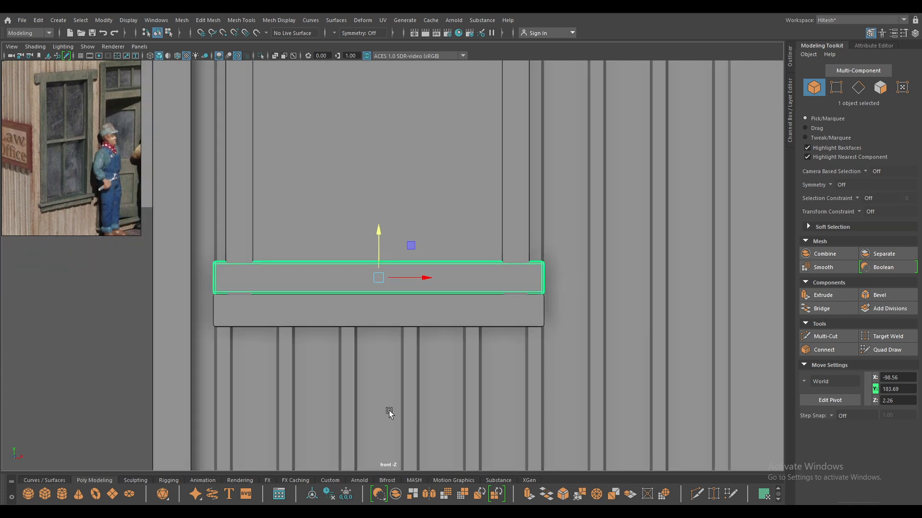
{"action": "key", "text": "F8"}
{"action": "left_click_drag", "start_coordinate": [643, 309], "coordinate": [184, 270]}
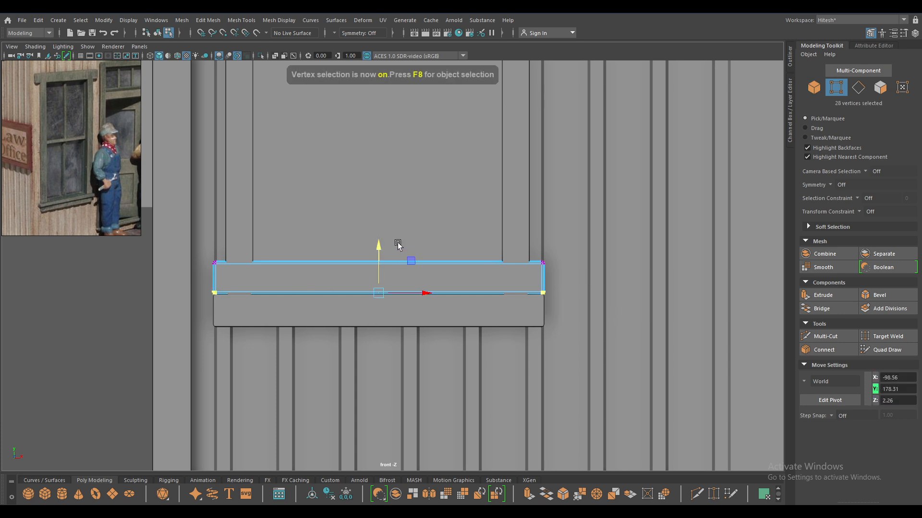
{"action": "left_click_drag", "start_coordinate": [379, 243], "coordinate": [380, 223]}
{"action": "key", "text": "space"}
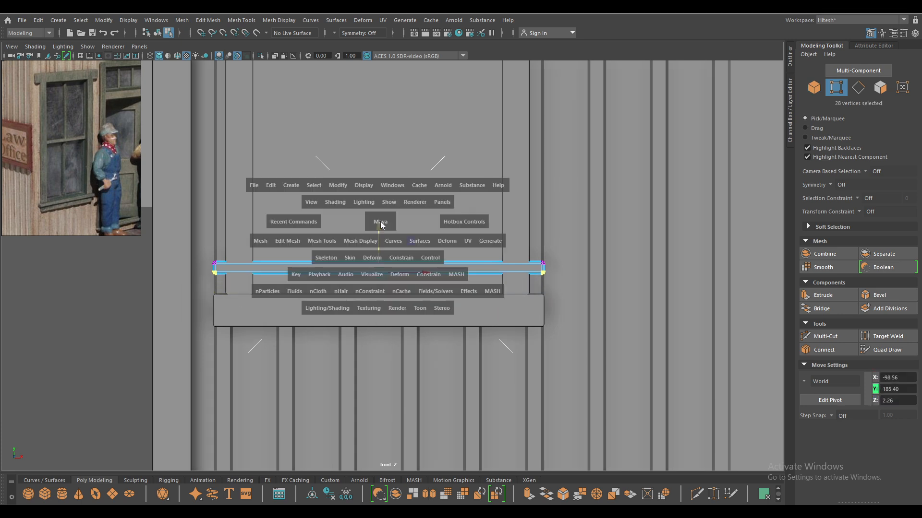
Deepen the thinned bar by pulling its front vertices forward in the top view and shift the bar back to about Z -4.17
{"action": "left_click", "coordinate": [315, 230]}
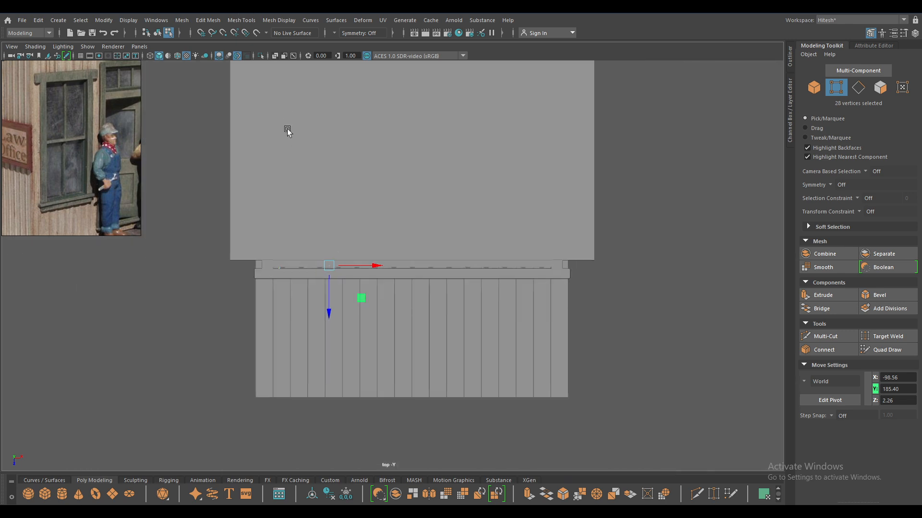
{"action": "key", "text": "4"}
{"action": "left_click_drag", "start_coordinate": [397, 309], "coordinate": [204, 264]}
{"action": "left_click_drag", "start_coordinate": [294, 315], "coordinate": [294, 335]}
{"action": "key", "text": "space"}
{"action": "left_click_drag", "start_coordinate": [264, 277], "coordinate": [332, 267]}
{"action": "key", "text": "6"}
{"action": "right_click_drag", "start_coordinate": [300, 218], "coordinate": [379, 246]}
{"action": "left_click_drag", "start_coordinate": [330, 266], "coordinate": [318, 263]}
{"action": "left_click", "coordinate": [631, 107]}
Lower the thin bar in the front view to about Y 176.69 so it rests on the frame's bottom bar as a sill
{"action": "left_click_drag", "start_coordinate": [537, 307], "coordinate": [444, 214], "text": "alt"}
{"action": "middle_click_drag", "start_coordinate": [441, 256], "coordinate": [438, 190], "text": "alt"}
{"action": "key", "text": "space"}
{"action": "left_click_drag", "start_coordinate": [438, 182], "coordinate": [438, 207]}
{"action": "scroll", "coordinate": [387, 241], "scroll_direction": "up", "scroll_amount": 3}
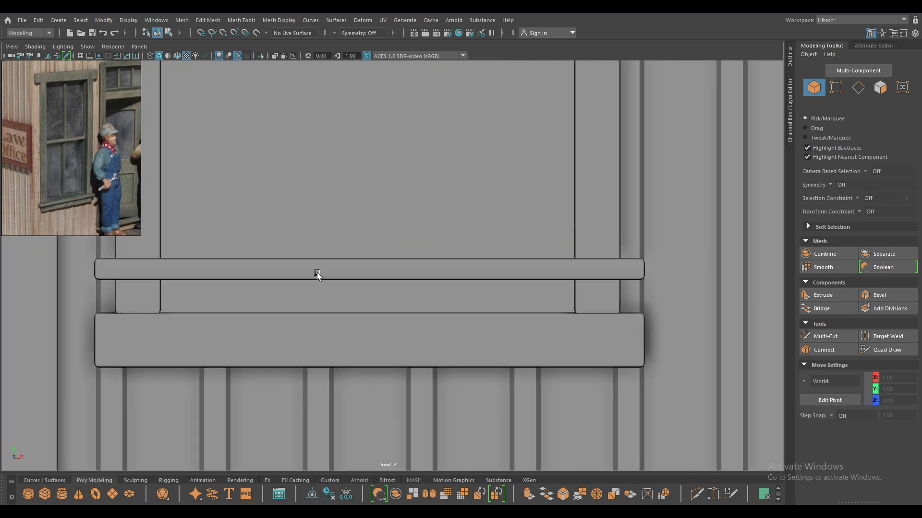
{"action": "left_click", "coordinate": [315, 271]}
{"action": "left_click_drag", "start_coordinate": [370, 239], "coordinate": [376, 121]}
{"action": "key", "text": "space"}
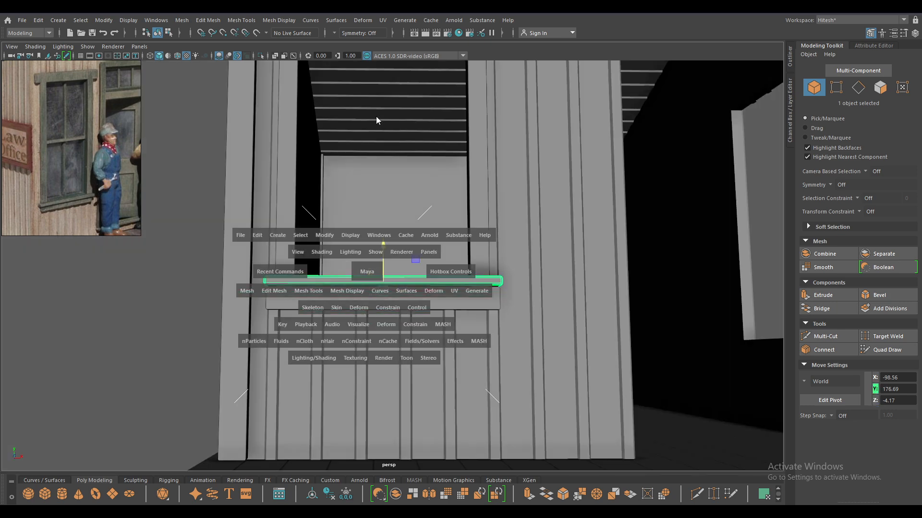
Scale the sill wider along X so its ends overhang the frame's bottom bar
{"action": "left_click_drag", "start_coordinate": [334, 212], "coordinate": [393, 293], "text": "alt"}
{"action": "scroll", "coordinate": [380, 308], "scroll_direction": "up", "scroll_amount": 3}
{"action": "middle_click_drag", "start_coordinate": [359, 244], "coordinate": [388, 247], "text": "alt"}
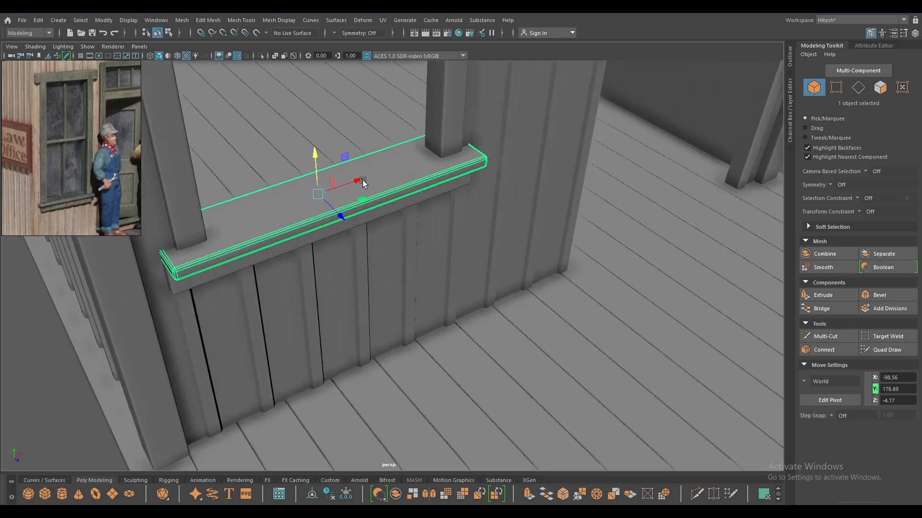
{"action": "right_click_drag", "start_coordinate": [407, 180], "coordinate": [454, 166]}
{"action": "key", "text": "r"}
{"action": "left_click_drag", "start_coordinate": [356, 181], "coordinate": [254, 219]}
{"action": "key", "text": "w"}
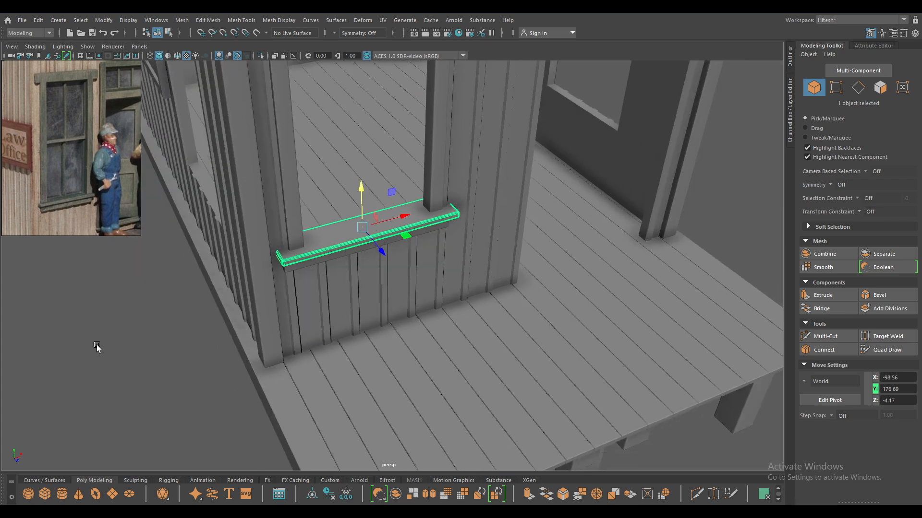
{"action": "left_click", "coordinate": [97, 346]}
Insert three vertical edge loops across the frame's top bar using Connect with 3 segments
{"action": "scroll", "coordinate": [331, 288], "scroll_direction": "down", "scroll_amount": 5}
{"action": "left_click_drag", "start_coordinate": [336, 288], "coordinate": [303, 251], "text": "alt"}
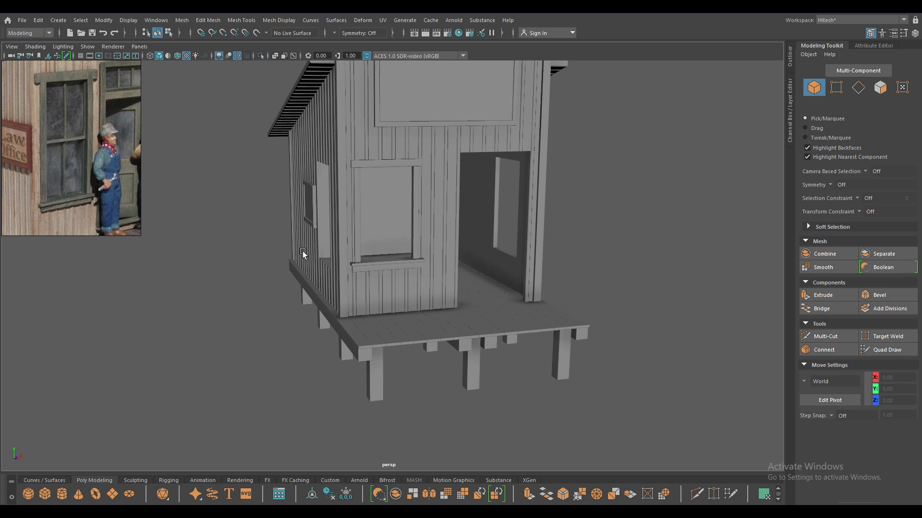
{"action": "scroll", "coordinate": [387, 255], "scroll_direction": "up", "scroll_amount": 8}
{"action": "left_click_drag", "start_coordinate": [338, 244], "coordinate": [255, 184], "text": "alt"}
{"action": "scroll", "coordinate": [314, 182], "scroll_direction": "up", "scroll_amount": 3}
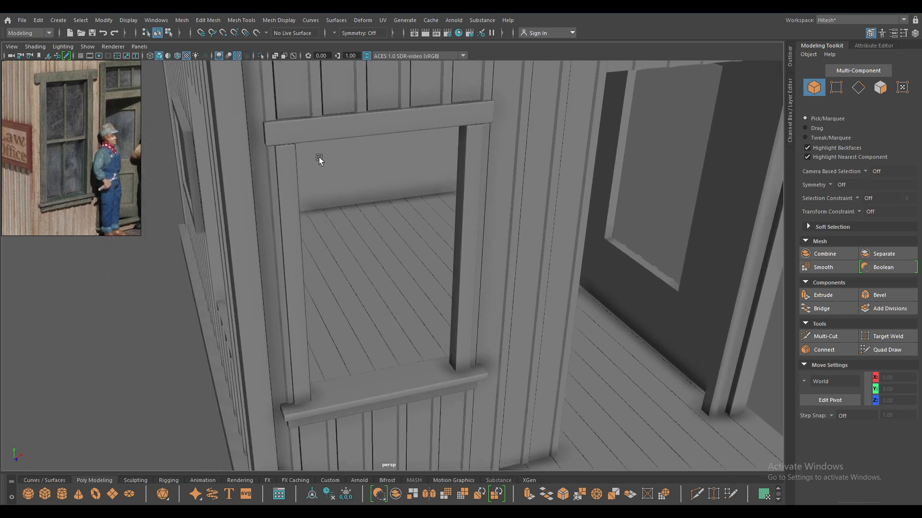
{"action": "left_click", "coordinate": [324, 132]}
{"action": "left_click_drag", "start_coordinate": [324, 133], "coordinate": [397, 217], "text": "alt"}
{"action": "right_click_drag", "start_coordinate": [345, 180], "coordinate": [372, 317]}
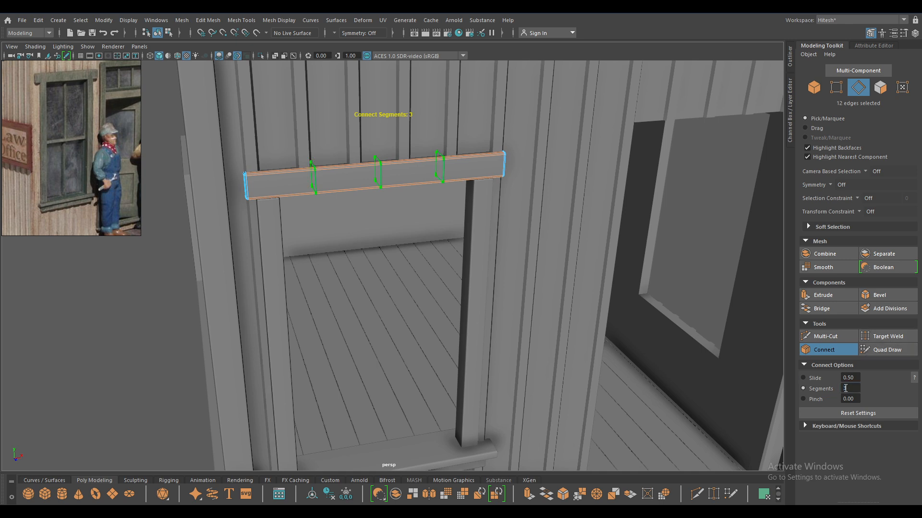
{"action": "key", "text": "w"}
{"action": "left_click_drag", "start_coordinate": [399, 164], "coordinate": [395, 207], "text": "alt"}
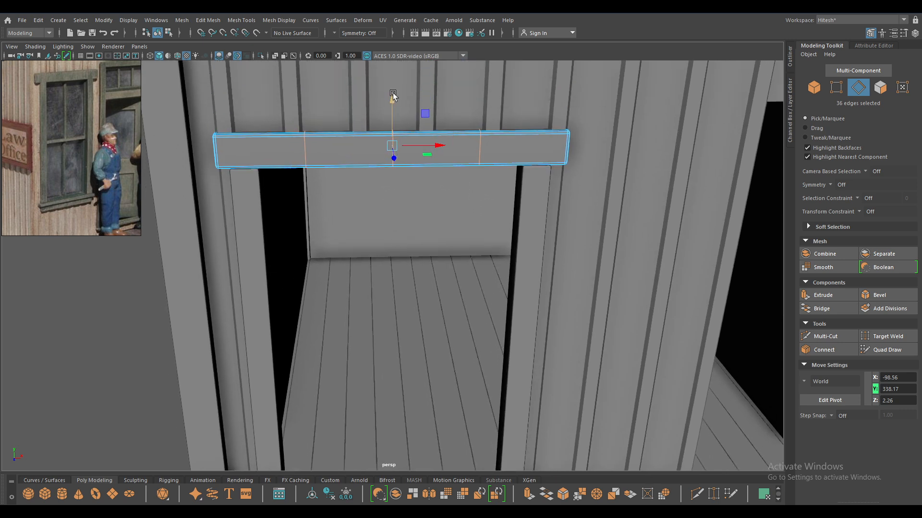
Bow the top bar upward by raising its three inserted edge loops to about Y 338.94
{"action": "left_click_drag", "start_coordinate": [393, 93], "coordinate": [396, 90]}
{"action": "left_click_drag", "start_coordinate": [531, 194], "coordinate": [464, 114], "text": "ctrl"}
{"action": "left_click_drag", "start_coordinate": [288, 87], "coordinate": [328, 187], "text": "ctrl"}
{"action": "left_click_drag", "start_coordinate": [390, 96], "coordinate": [391, 87]}
{"action": "key", "text": "ctrl+z"}
{"action": "right_click_drag", "start_coordinate": [392, 85], "coordinate": [432, 224], "text": "alt"}
{"action": "middle_click_drag", "start_coordinate": [364, 87], "coordinate": [372, 263], "text": "alt"}
{"action": "left_click_drag", "start_coordinate": [373, 263], "coordinate": [408, 241], "text": "alt"}
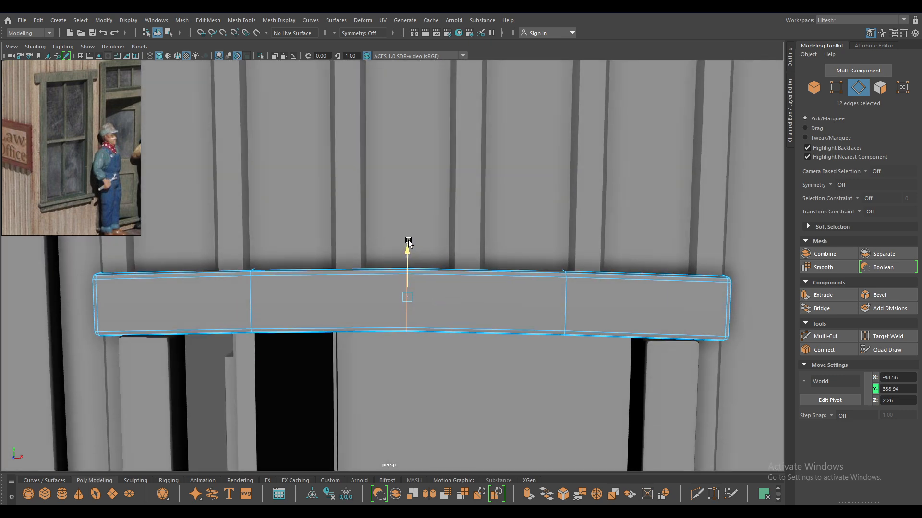
Raise the edge loops on either side of the top bar's centre to about Y 339.21 to round the arch
{"action": "double_click", "coordinate": [251, 303]}
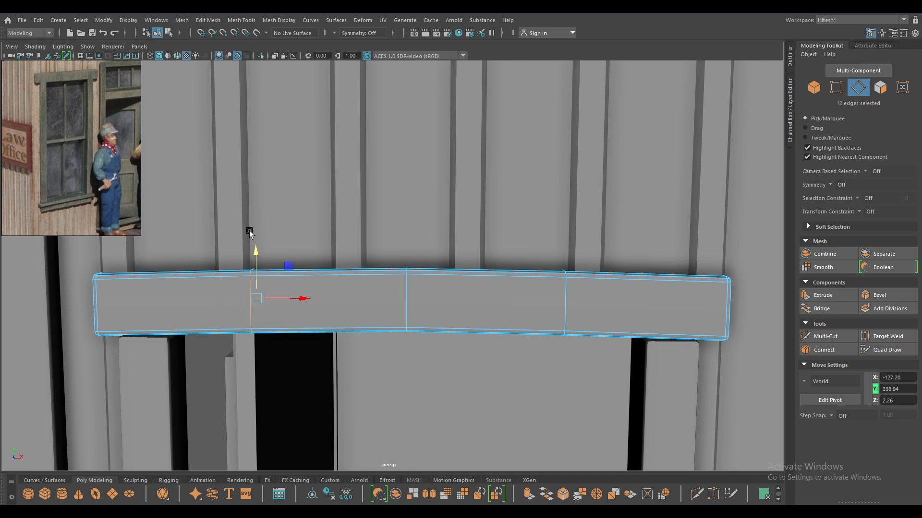
{"action": "left_click_drag", "start_coordinate": [254, 242], "coordinate": [255, 242]}
{"action": "double_click", "coordinate": [552, 303]}
{"action": "left_click_drag", "start_coordinate": [560, 261], "coordinate": [558, 257]}
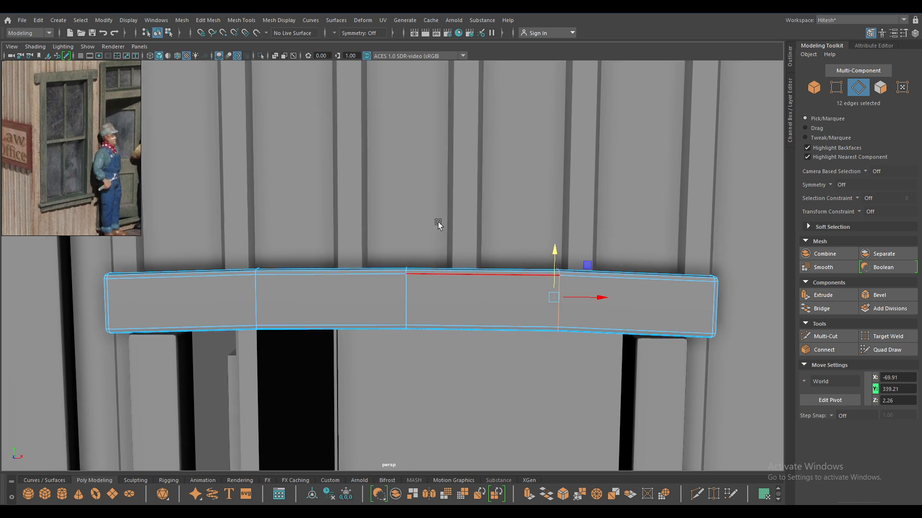
{"action": "scroll", "coordinate": [444, 274], "scroll_direction": "down", "scroll_amount": 3}
Return to object mode and soften the edges of the arched top bar
{"action": "right_click_drag", "start_coordinate": [445, 275], "coordinate": [466, 291]}
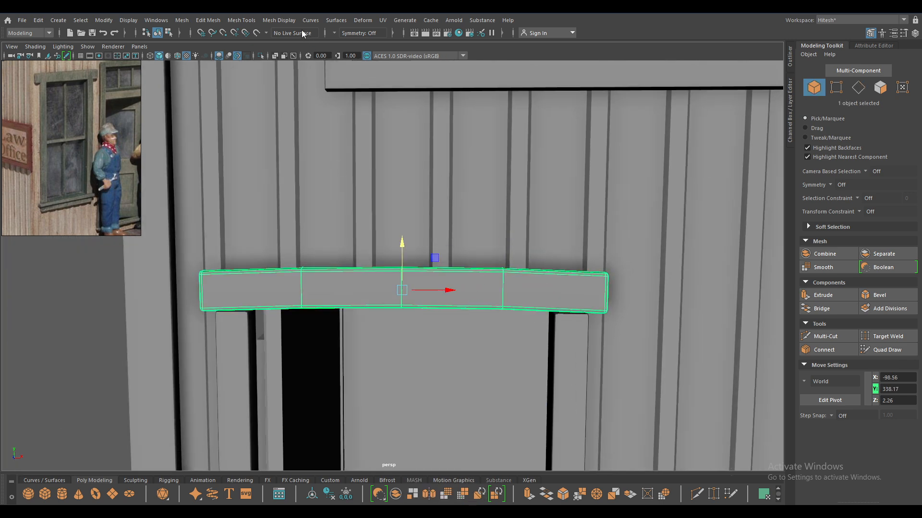
{"action": "left_click", "coordinate": [283, 21]}
{"action": "left_click", "coordinate": [282, 101]}
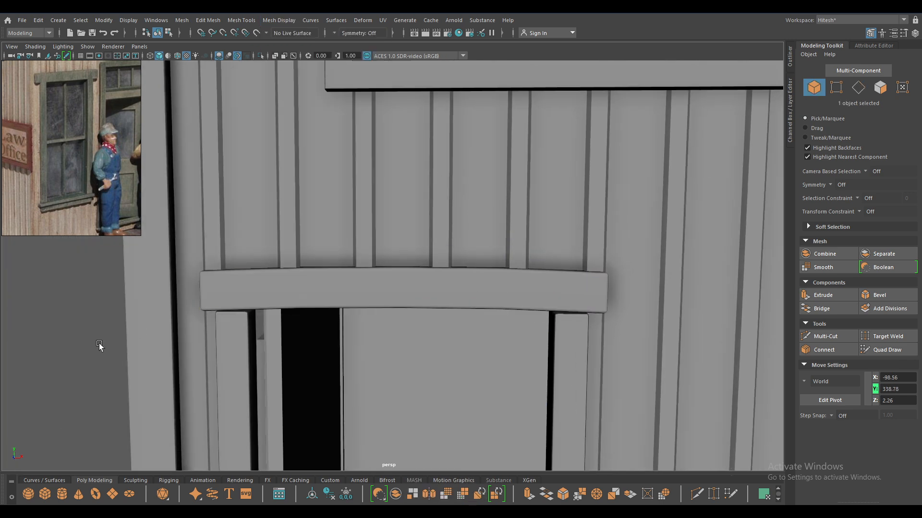
{"action": "left_click", "coordinate": [100, 345]}
Insert three vertical edge loops across the bar below the sill in the front view using Connect with 3 segments
{"action": "scroll", "coordinate": [143, 349], "scroll_direction": "down", "scroll_amount": 1}
{"action": "left_click_drag", "start_coordinate": [143, 348], "coordinate": [271, 383], "text": "alt"}
{"action": "scroll", "coordinate": [480, 378], "scroll_direction": "down", "scroll_amount": 3}
{"action": "left_click_drag", "start_coordinate": [491, 376], "coordinate": [378, 188], "text": "alt"}
{"action": "middle_click_drag", "start_coordinate": [379, 189], "coordinate": [362, 83], "text": "alt"}
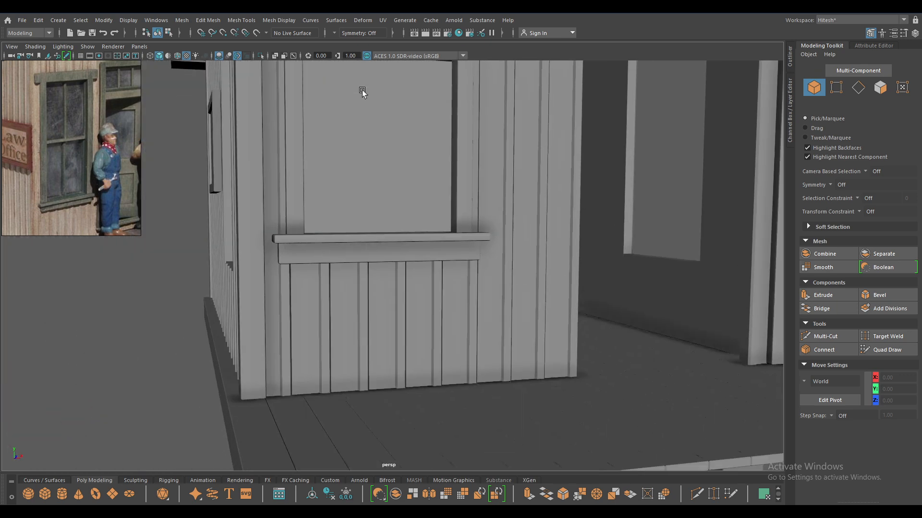
{"action": "left_click_drag", "start_coordinate": [362, 83], "coordinate": [381, 232], "text": "alt"}
{"action": "left_click", "coordinate": [382, 263]}
{"action": "key", "text": "space"}
{"action": "left_click_drag", "start_coordinate": [381, 263], "coordinate": [379, 288]}
{"action": "scroll", "coordinate": [401, 336], "scroll_direction": "up", "scroll_amount": 2}
{"action": "middle_click_drag", "start_coordinate": [384, 347], "coordinate": [405, 242], "text": "alt"}
{"action": "right_click_drag", "start_coordinate": [404, 245], "coordinate": [383, 121]}
{"action": "left_click_drag", "start_coordinate": [382, 121], "coordinate": [395, 363]}
{"action": "right_click_drag", "start_coordinate": [419, 249], "coordinate": [408, 396], "text": "shift"}
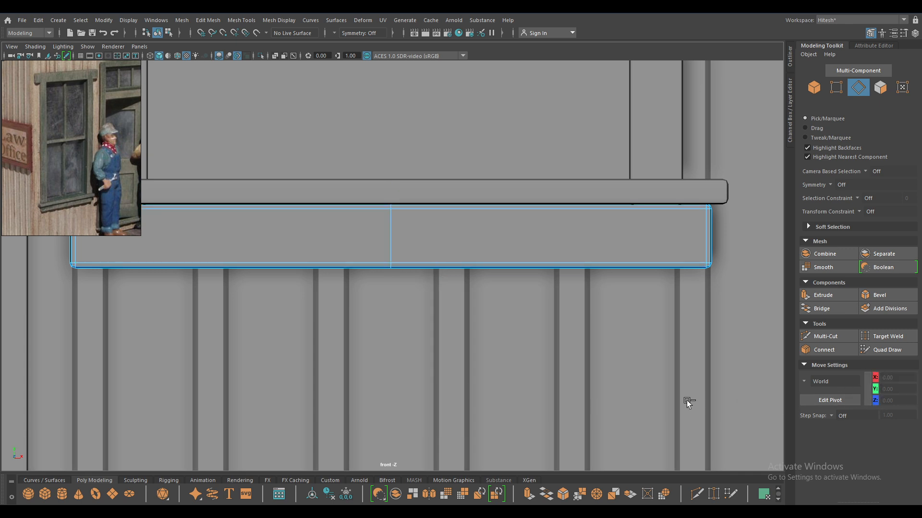
{"action": "right_click_drag", "start_coordinate": [390, 236], "coordinate": [382, 403], "text": "shift"}
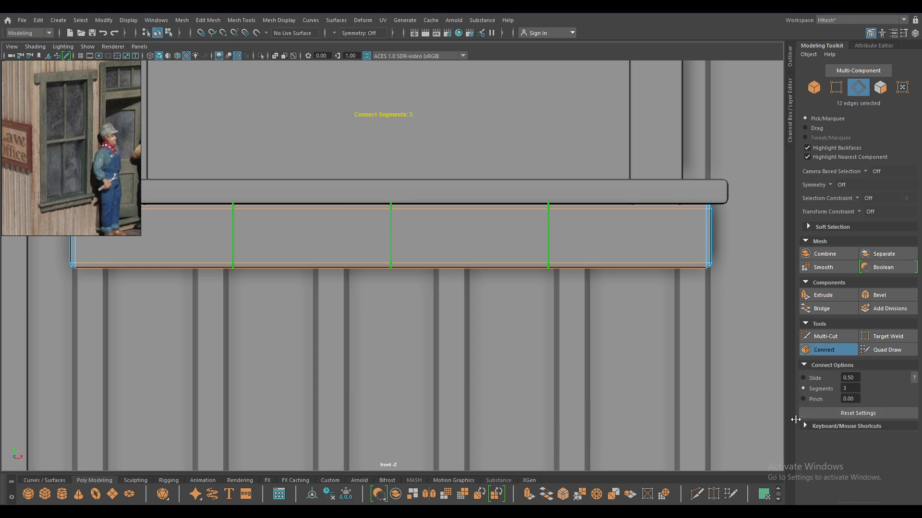
{"action": "key", "text": "w"}
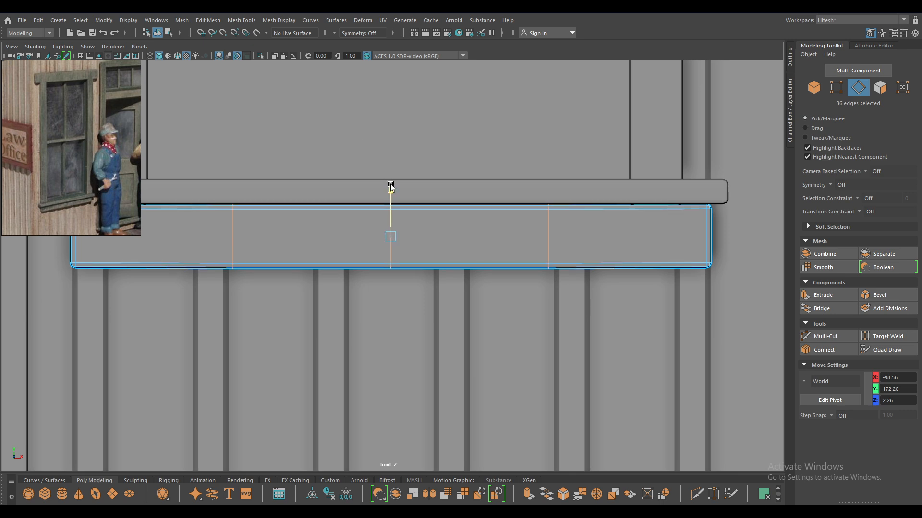
Bow the bar below the sill downward by lowering its three edge loops to about Y 171.85
{"action": "left_click_drag", "start_coordinate": [391, 186], "coordinate": [391, 188]}
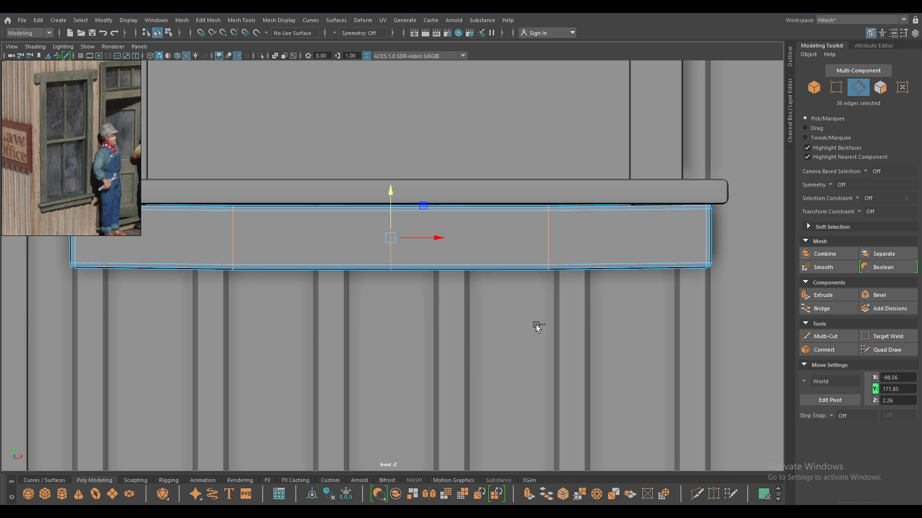
{"action": "key", "text": "space"}
{"action": "left_click_drag", "start_coordinate": [461, 246], "coordinate": [463, 106]}
{"action": "left_click_drag", "start_coordinate": [503, 289], "coordinate": [463, 367], "text": "alt"}
{"action": "scroll", "coordinate": [463, 368], "scroll_direction": "up", "scroll_amount": 3}
{"action": "scroll", "coordinate": [463, 367], "scroll_direction": "up", "scroll_amount": 1}
Switch back to object mode and soften the edges of the curved bar below the sill
{"action": "right_click_drag", "start_coordinate": [449, 233], "coordinate": [499, 218]}
{"action": "left_click", "coordinate": [655, 177]}
{"action": "left_click_drag", "start_coordinate": [603, 295], "coordinate": [494, 261], "text": "alt"}
{"action": "left_click", "coordinate": [410, 249]}
{"action": "left_click", "coordinate": [279, 20]}
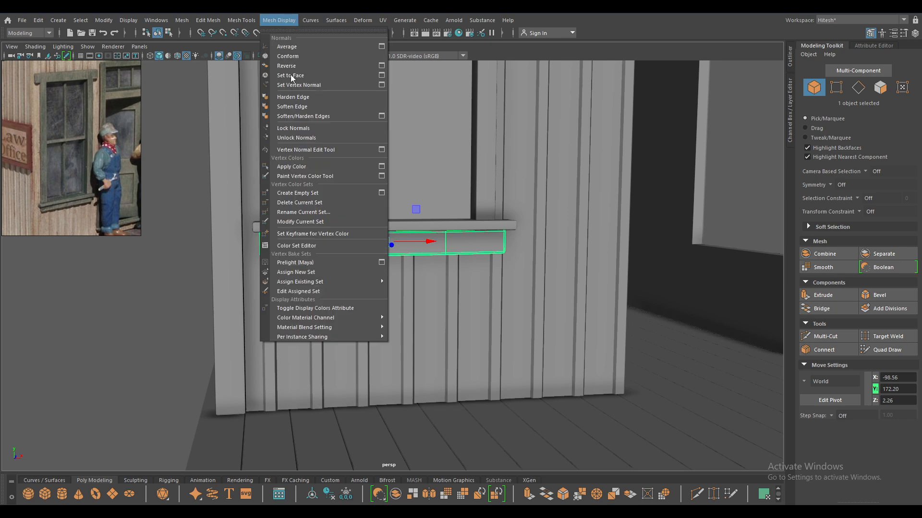
{"action": "left_click", "coordinate": [294, 107]}
{"action": "right_click_drag", "start_coordinate": [105, 232], "coordinate": [174, 217]}
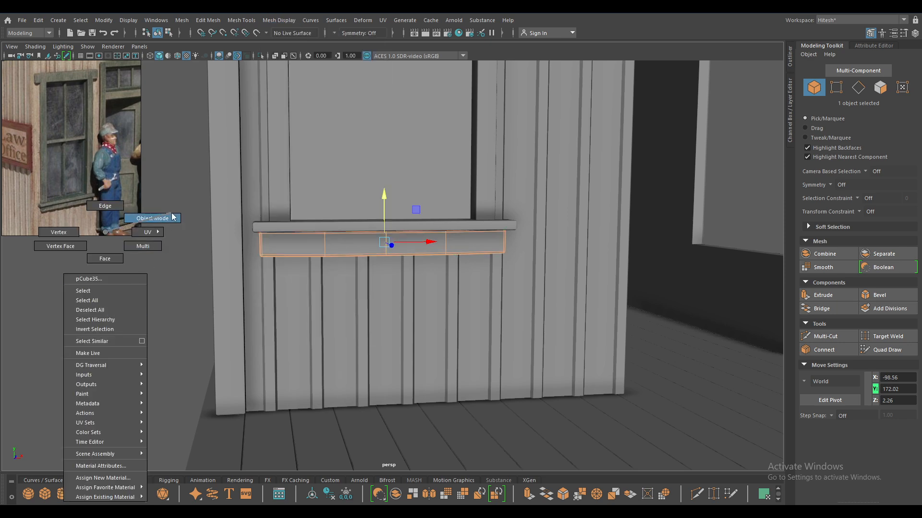
{"action": "left_click", "coordinate": [188, 235]}
Create a polygon cube and scale it into a thin upright panel for the window
{"action": "left_click_drag", "start_coordinate": [232, 284], "coordinate": [371, 302], "text": "alt"}
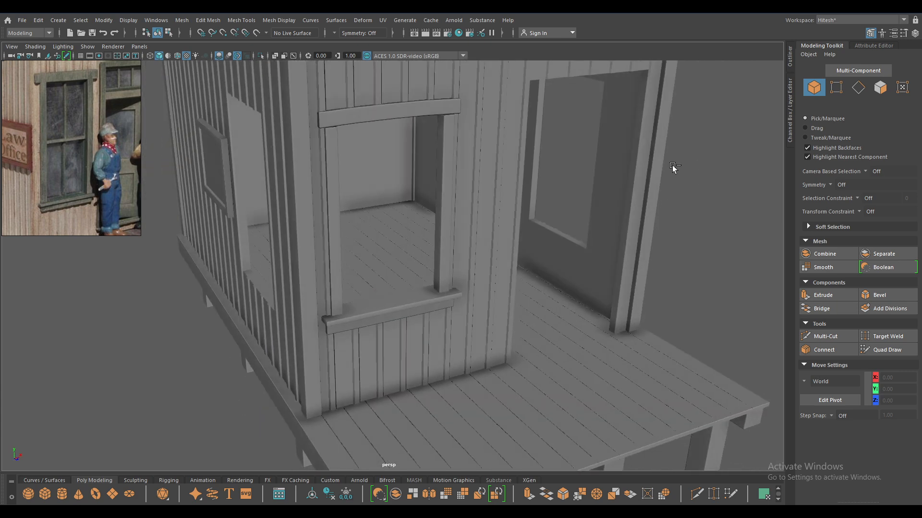
{"action": "left_click_drag", "start_coordinate": [480, 194], "coordinate": [343, 284], "text": "alt"}
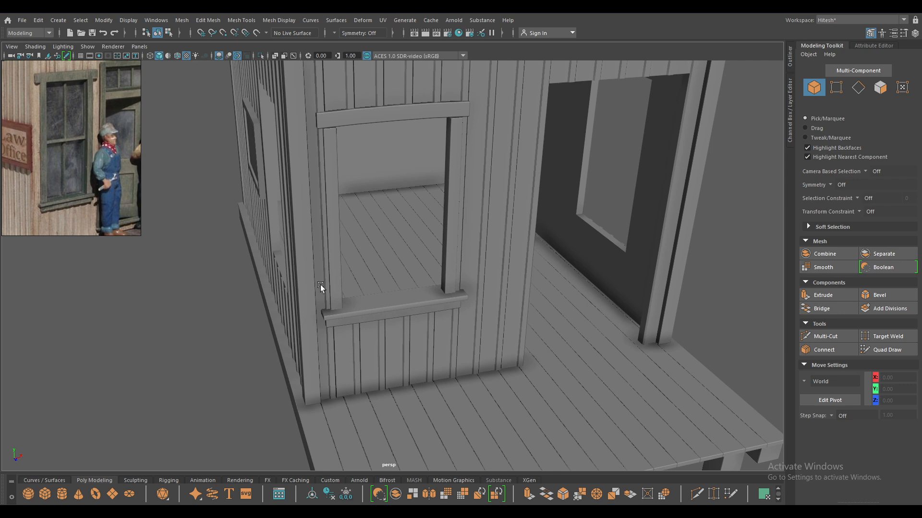
{"action": "left_click_drag", "start_coordinate": [206, 286], "coordinate": [195, 129], "text": "alt"}
{"action": "right_click_drag", "start_coordinate": [196, 130], "coordinate": [196, 152], "text": "shift"}
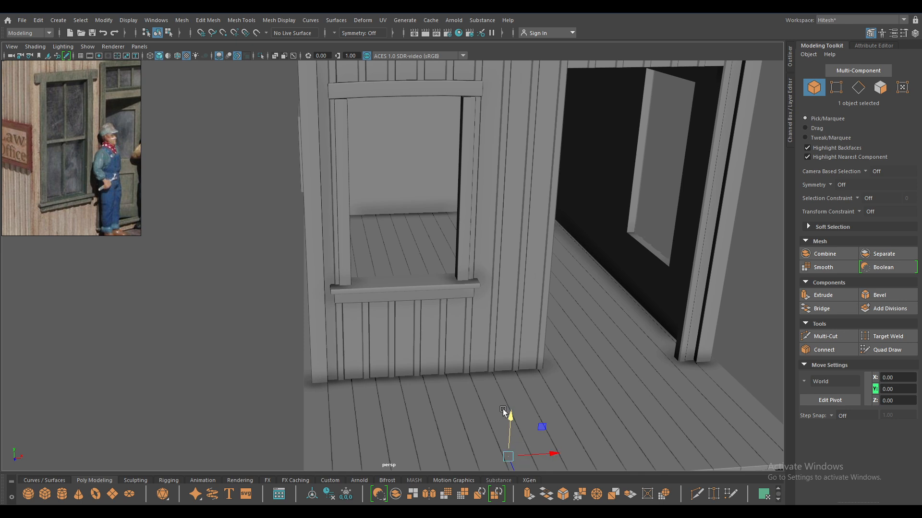
{"action": "left_click_drag", "start_coordinate": [517, 264], "coordinate": [520, 218]}
{"action": "key", "text": "r"}
{"action": "left_click_drag", "start_coordinate": [521, 259], "coordinate": [619, 298]}
{"action": "key", "text": "r"}
{"action": "left_click_drag", "start_coordinate": [531, 278], "coordinate": [510, 264]}
Position the panel over the window opening at about X -96.22, Y 250.27 in the front view and turn on wireframe on shaded
{"action": "key", "text": "space"}
{"action": "scroll", "coordinate": [464, 362], "scroll_direction": "down", "scroll_amount": 8}
{"action": "middle_click_drag", "start_coordinate": [421, 199], "coordinate": [428, 300], "text": "alt"}
{"action": "key", "text": "w"}
{"action": "left_click_drag", "start_coordinate": [606, 305], "coordinate": [401, 187]}
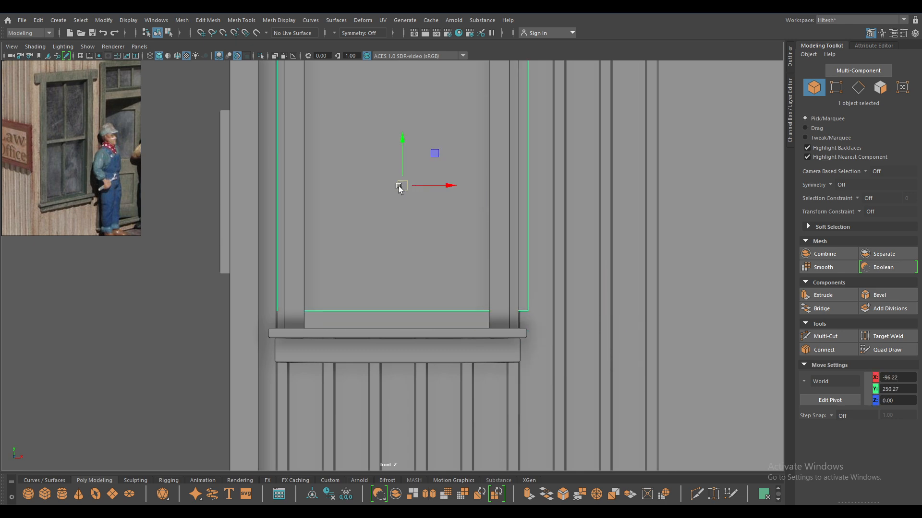
{"action": "middle_click_drag", "start_coordinate": [407, 184], "coordinate": [420, 288], "text": "alt"}
{"action": "scroll", "coordinate": [422, 288], "scroll_direction": "up", "scroll_amount": 2}
{"action": "left_click", "coordinate": [182, 57]}
{"action": "scroll", "coordinate": [426, 275], "scroll_direction": "up", "scroll_amount": 1}
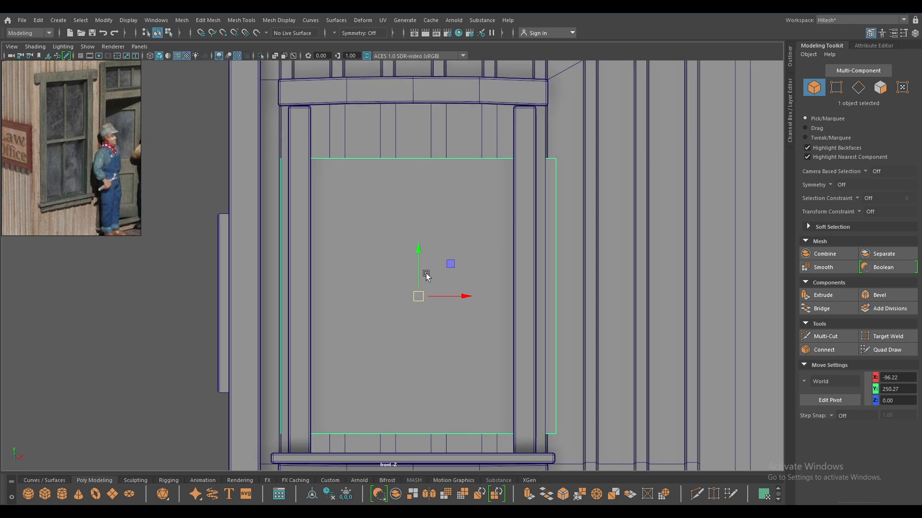
Fit the panel's side vertices to the inner edges of the vertical frame bars, at about X -142.49 and X -55.20
{"action": "key", "text": "F9"}
{"action": "left_click_drag", "start_coordinate": [353, 445], "coordinate": [146, 87]}
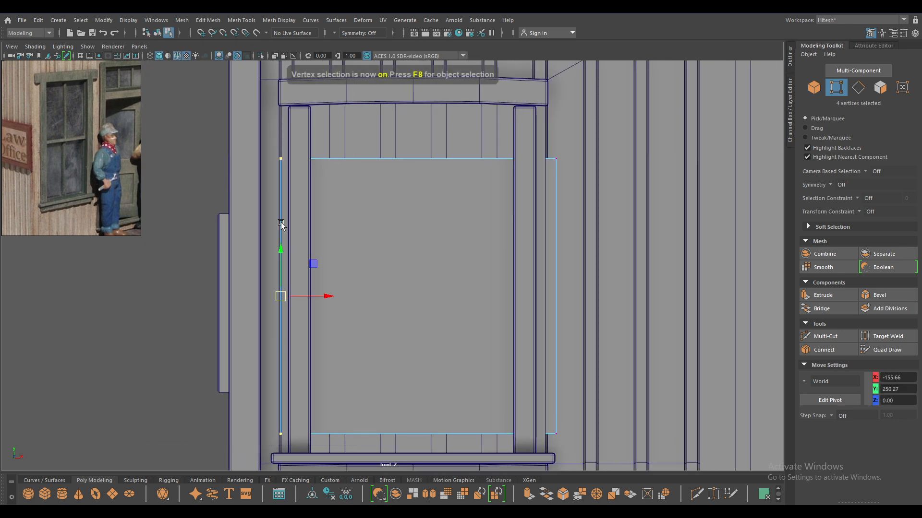
{"action": "left_click_drag", "start_coordinate": [319, 296], "coordinate": [355, 298]}
{"action": "left_click_drag", "start_coordinate": [528, 144], "coordinate": [698, 428]}
{"action": "left_click_drag", "start_coordinate": [599, 299], "coordinate": [566, 299]}
{"action": "key", "text": "ctrl+z"}
{"action": "key", "text": "shift+z"}
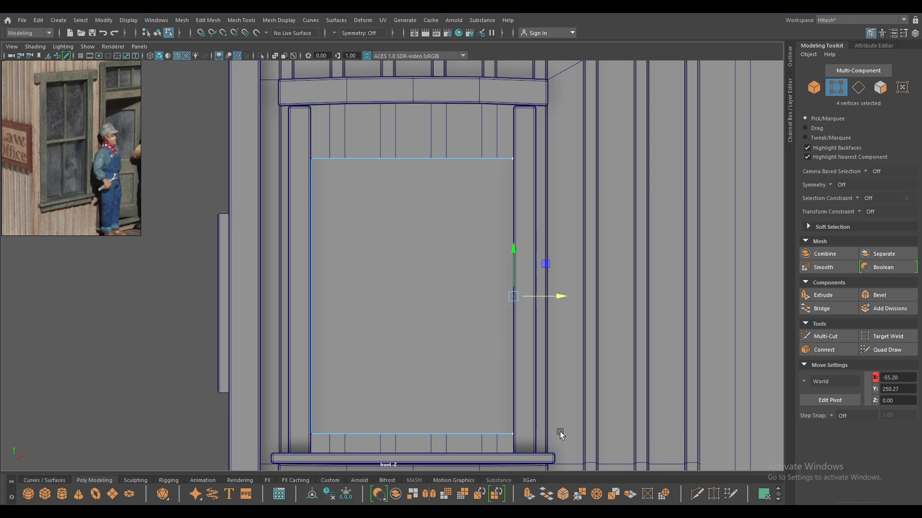
Extend the panel's lower vertices to the sill at about Y 177.43 and its upper vertices to the top bar at about Y 333.55
{"action": "left_click_drag", "start_coordinate": [163, 463], "coordinate": [526, 412]}
{"action": "key", "text": "v"}
{"action": "left_click_drag", "start_coordinate": [411, 387], "coordinate": [416, 408]}
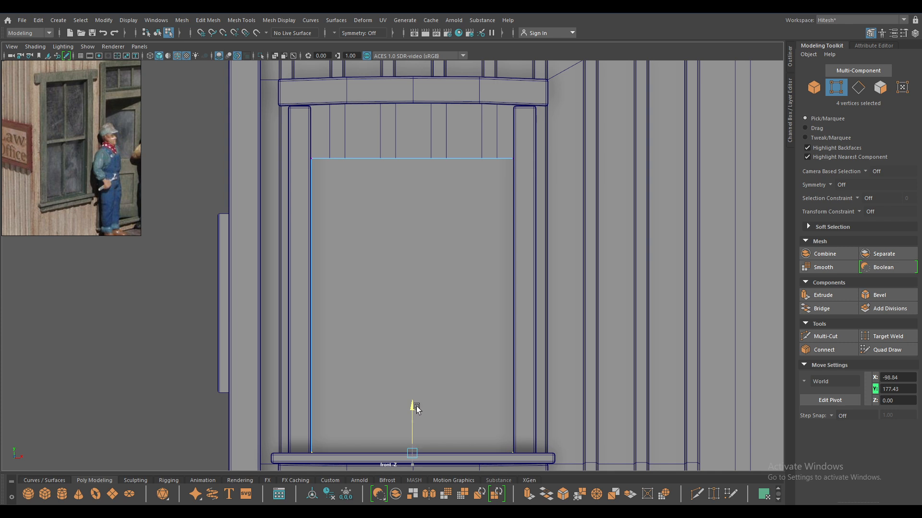
{"action": "left_click_drag", "start_coordinate": [596, 235], "coordinate": [386, 80]}
{"action": "left_click_drag", "start_coordinate": [588, 207], "coordinate": [219, 79]}
{"action": "middle_click_drag", "start_coordinate": [428, 117], "coordinate": [409, 56]}
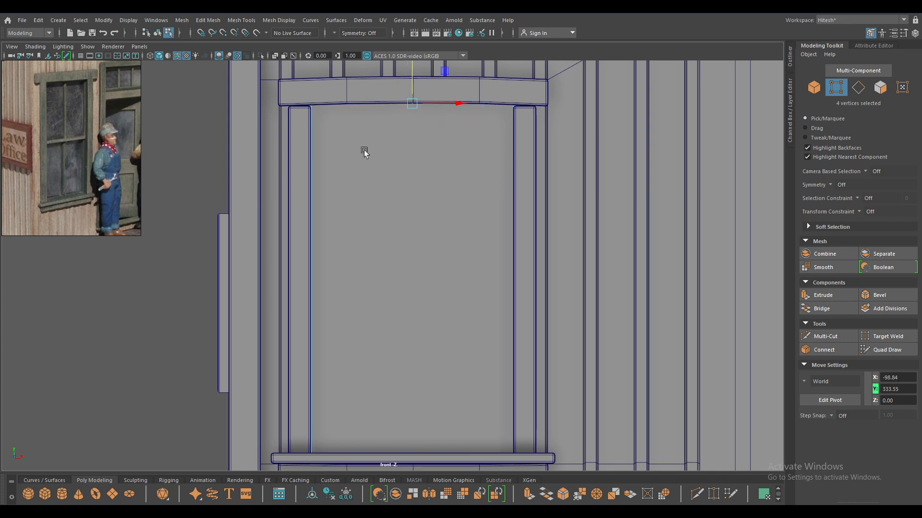
Shift the panel's left-side vertices slightly outward to about X -142.90
{"action": "left_click_drag", "start_coordinate": [340, 95], "coordinate": [261, 468]}
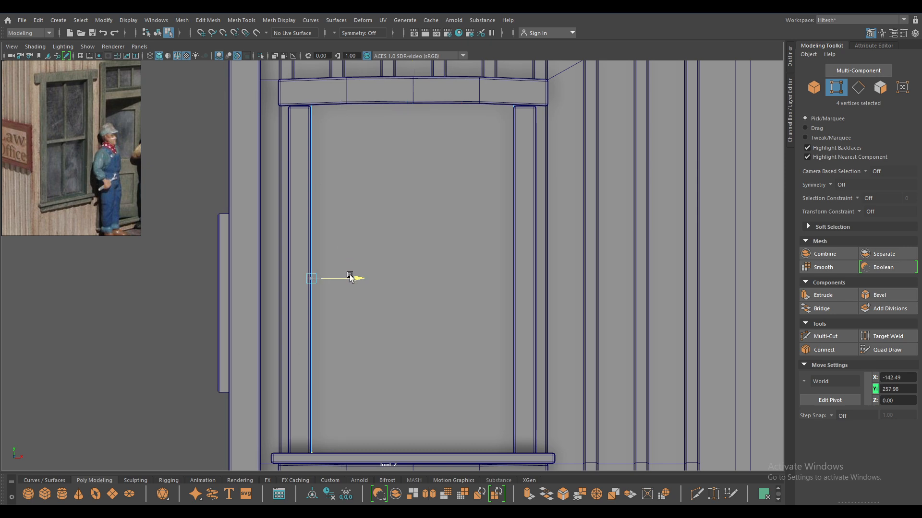
{"action": "left_click_drag", "start_coordinate": [349, 275], "coordinate": [414, 254]}
{"action": "key", "text": "space"}
{"action": "scroll", "coordinate": [414, 254], "scroll_direction": "up", "scroll_amount": 4}
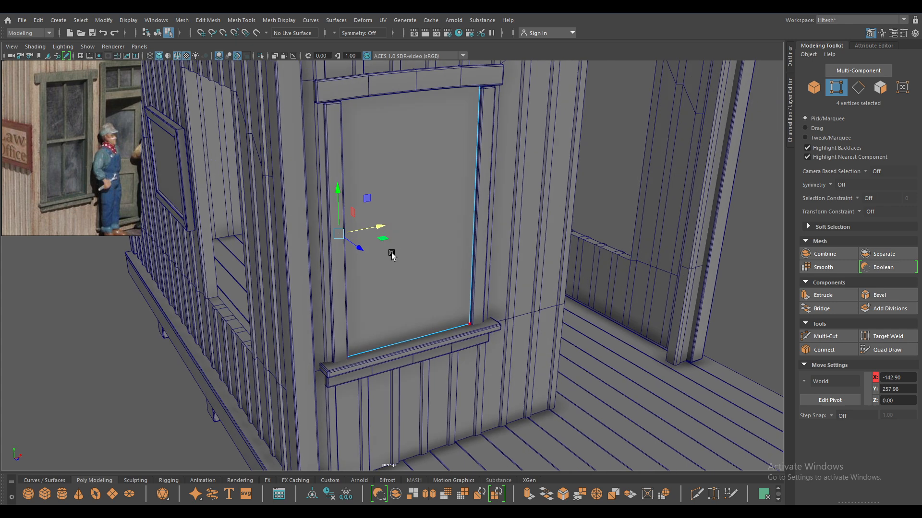
{"action": "left_click_drag", "start_coordinate": [360, 245], "coordinate": [439, 316]}
{"action": "key", "text": "ctrl+z"}
Move the whole panel out in front of the window to about Z 35.38 and place a duplicate at about Z 213.34
{"action": "right_click_drag", "start_coordinate": [412, 213], "coordinate": [454, 197]}
{"action": "left_click_drag", "start_coordinate": [470, 276], "coordinate": [442, 274], "text": "alt"}
{"action": "key", "text": "r"}
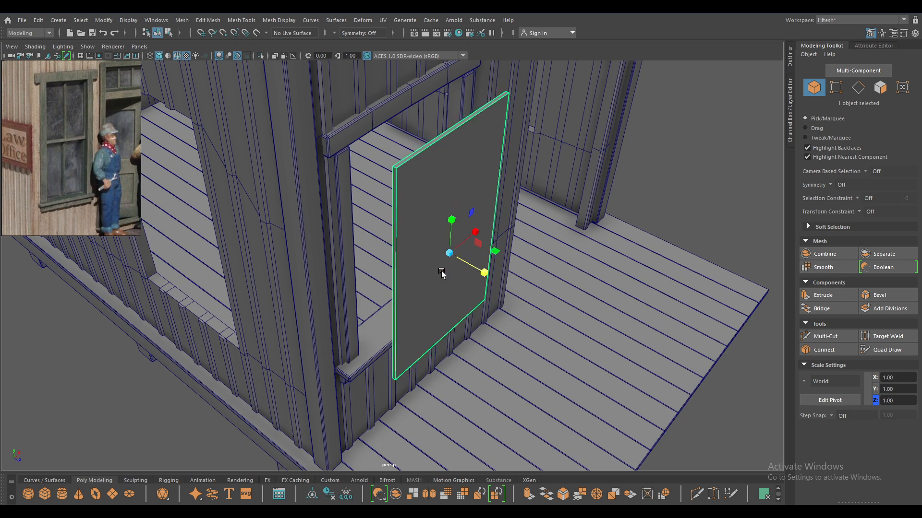
{"action": "key", "text": "w"}
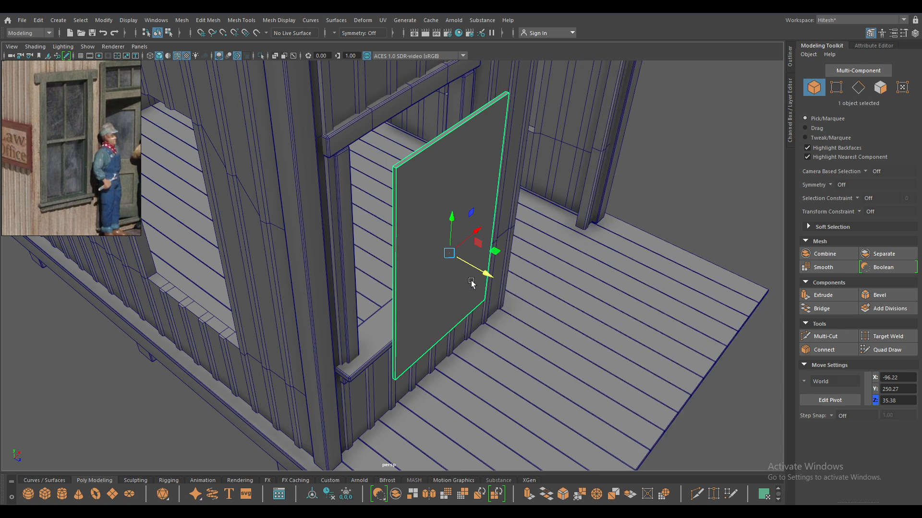
{"action": "left_click_drag", "start_coordinate": [487, 271], "coordinate": [834, 401], "text": "shift"}
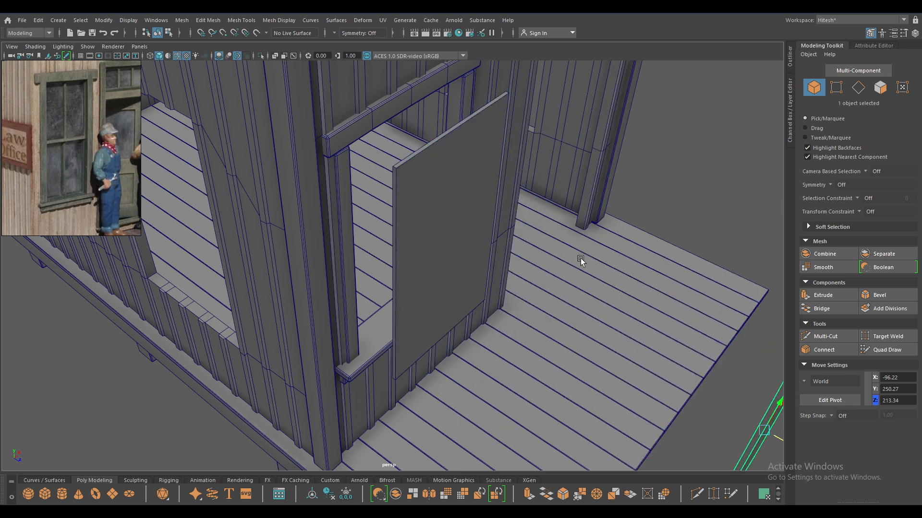
Move the duplicate panel farther out in front of the building to about Z 438.49
{"action": "left_click_drag", "start_coordinate": [591, 268], "coordinate": [564, 244], "text": "alt"}
{"action": "right_click_drag", "start_coordinate": [658, 418], "coordinate": [597, 359], "text": "alt"}
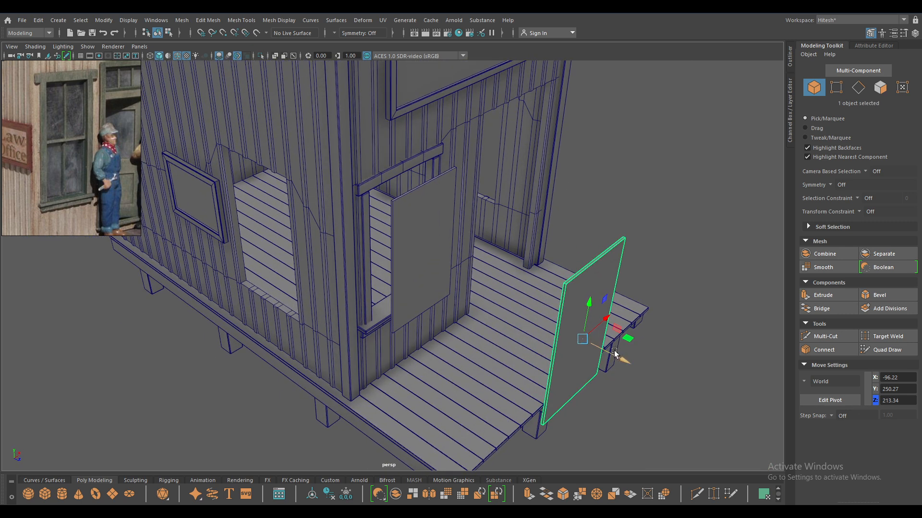
{"action": "left_click_drag", "start_coordinate": [616, 352], "coordinate": [899, 492]}
{"action": "right_click_drag", "start_coordinate": [545, 408], "coordinate": [595, 468], "text": "alt"}
{"action": "middle_click_drag", "start_coordinate": [519, 403], "coordinate": [522, 433], "text": "alt"}
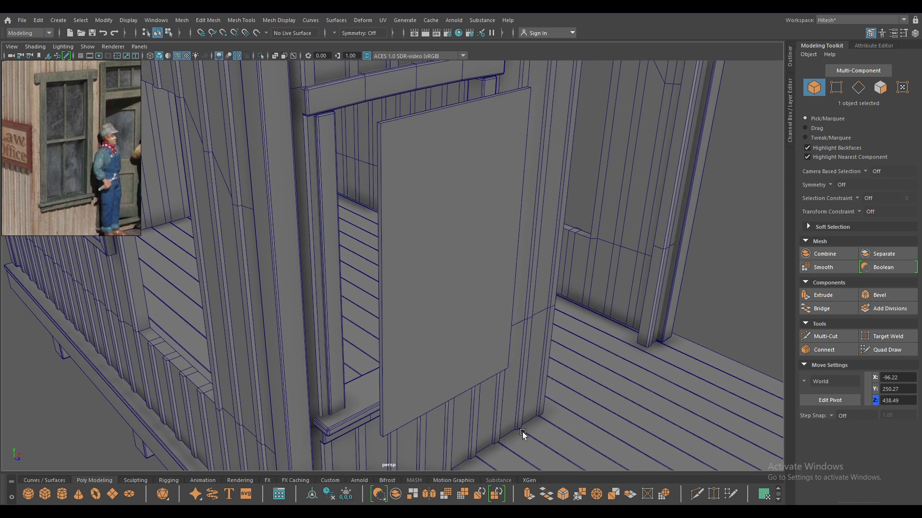
Insert a centred vertical edge loop in the panel that stands in front of the window opening
{"action": "left_click", "coordinate": [432, 293]}
{"action": "left_click_drag", "start_coordinate": [431, 249], "coordinate": [399, 213], "text": "alt"}
{"action": "right_click_drag", "start_coordinate": [436, 163], "coordinate": [431, 136]}
{"action": "left_click", "coordinate": [429, 103]}
{"action": "left_click_drag", "start_coordinate": [429, 102], "coordinate": [438, 169], "text": "alt"}
{"action": "key", "text": "space"}
{"action": "right_click_drag", "start_coordinate": [442, 138], "coordinate": [455, 184], "text": "shift"}
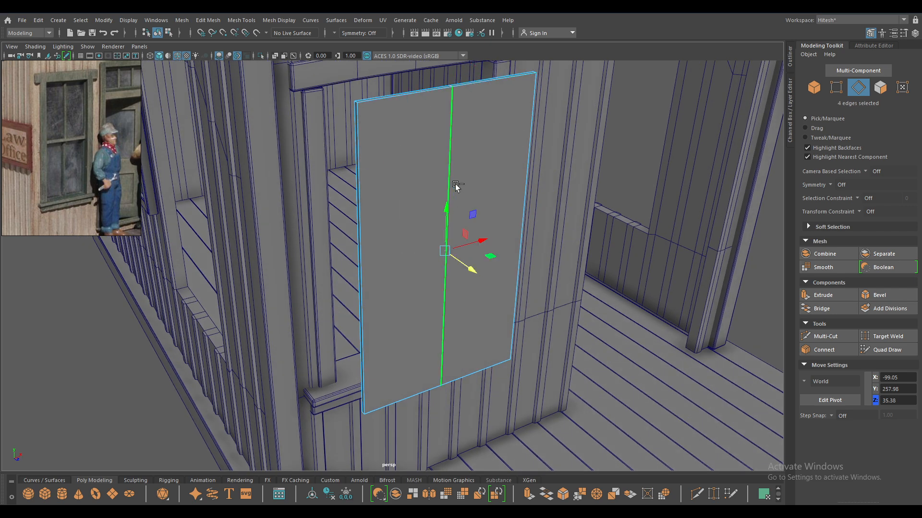
Bevel the vertical edge loop at a fraction of 0.92, leaving narrow strips along both sides of the panel
{"action": "key", "text": "ctrl+b"}
{"action": "left_click_drag", "start_coordinate": [677, 202], "coordinate": [696, 202]}
{"action": "left_click_drag", "start_coordinate": [455, 221], "coordinate": [394, 217], "text": "alt"}
{"action": "right_click_drag", "start_coordinate": [395, 217], "coordinate": [378, 206], "text": "alt"}
{"action": "left_click_drag", "start_coordinate": [378, 206], "coordinate": [415, 208], "text": "alt"}
{"action": "middle_click_drag", "start_coordinate": [416, 208], "coordinate": [455, 265], "text": "alt"}
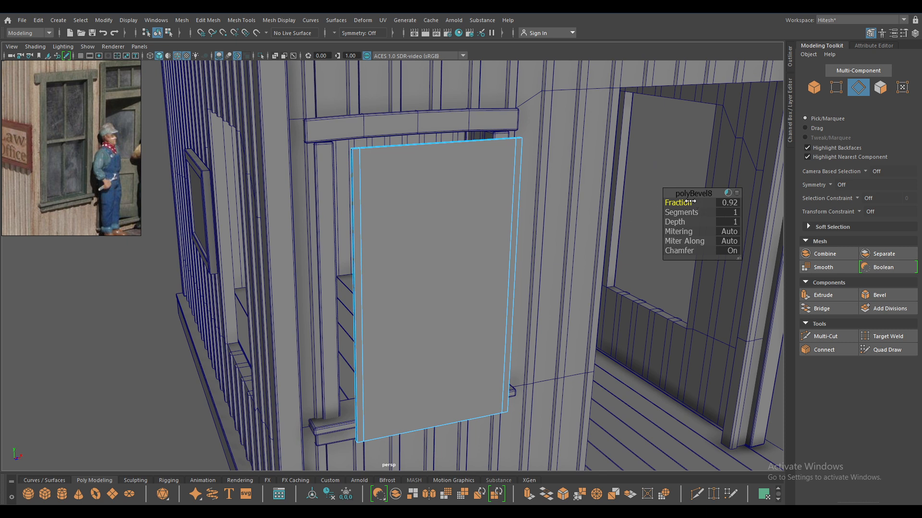
Test bevel fractions of 0.01 and 1, and settle on 0.9 for the side strips
{"action": "left_click", "coordinate": [728, 207]}
{"action": "key", "text": "Return"}
{"action": "type", "text": "0.01"}
{"action": "key", "text": "Return"}
{"action": "type", "text": "1"}
{"action": "key", "text": "Return"}
{"action": "left_click_drag", "start_coordinate": [667, 203], "coordinate": [538, 210]}
{"action": "left_click_drag", "start_coordinate": [617, 215], "coordinate": [673, 216]}
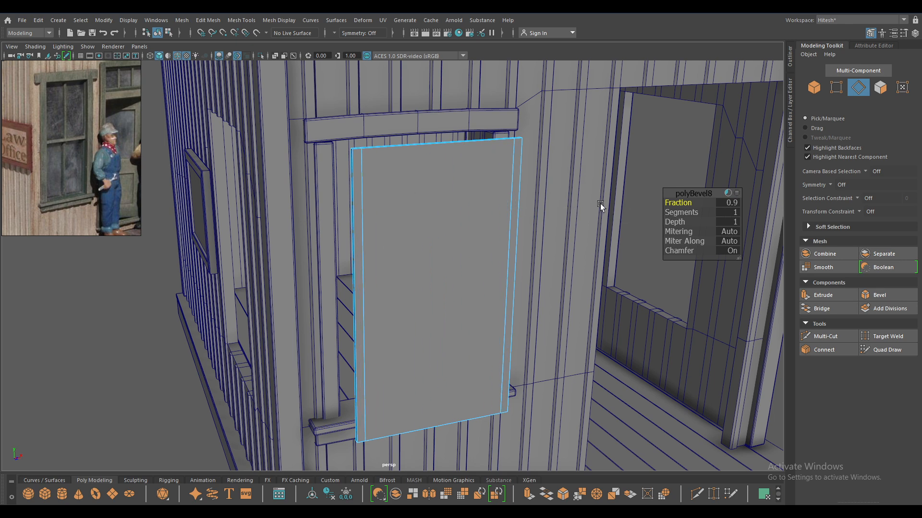
{"action": "key", "text": "w"}
Insert a centred horizontal edge loop and bevel it at fraction 0.92 to form the upper and lower frame strips
{"action": "left_click_drag", "start_coordinate": [475, 214], "coordinate": [388, 224], "text": "alt"}
{"action": "left_click", "coordinate": [406, 222]}
{"action": "right_click_drag", "start_coordinate": [406, 222], "coordinate": [445, 331], "text": "shift"}
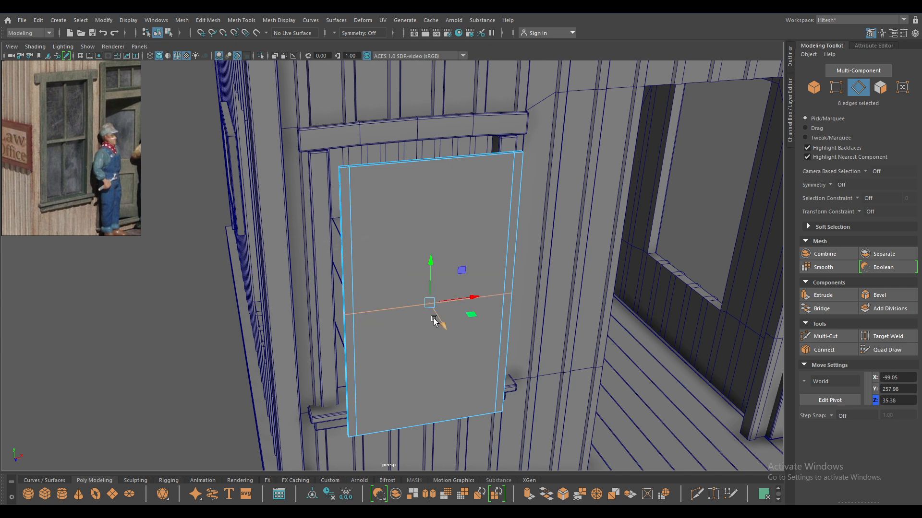
{"action": "key", "text": "ctrl+b"}
{"action": "left_click_drag", "start_coordinate": [686, 203], "coordinate": [704, 202]}
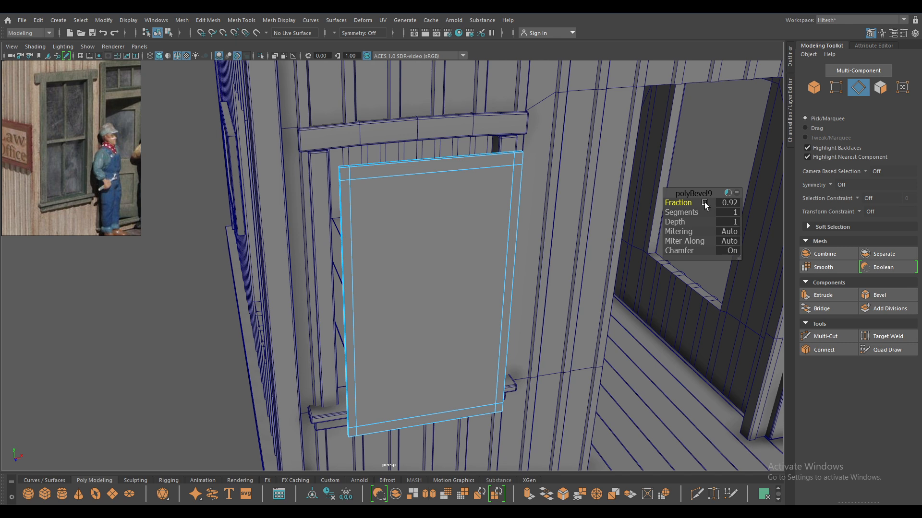
{"action": "key", "text": "w"}
Insert another horizontal edge loop across the panel's middle and bevel it at fraction 0.06 for the crossbar
{"action": "left_click", "coordinate": [388, 264]}
{"action": "right_click_drag", "start_coordinate": [389, 264], "coordinate": [473, 363], "text": "shift"}
{"action": "key", "text": "ctrl+b"}
{"action": "left_click_drag", "start_coordinate": [670, 203], "coordinate": [648, 205]}
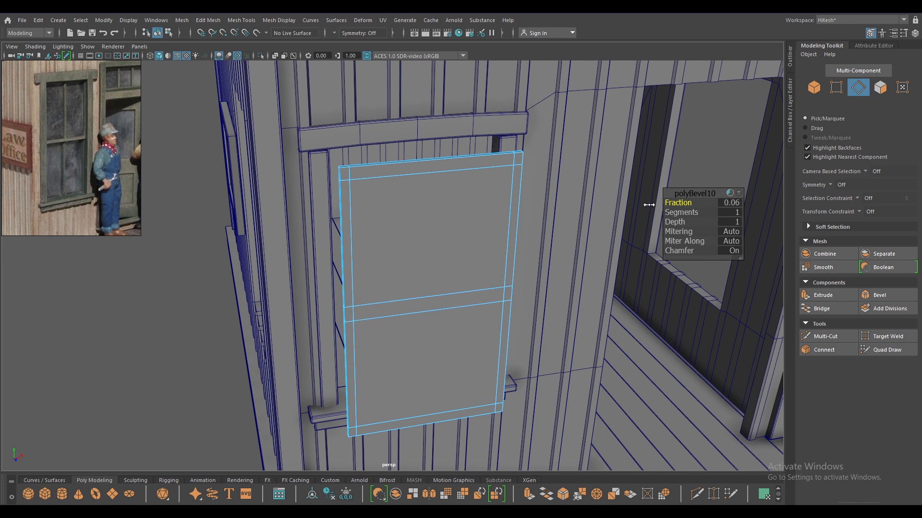
{"action": "key", "text": "w"}
Insert a vertical edge loop down the panel's middle and bevel it narrowly to outline the central vertical bar
{"action": "left_click", "coordinate": [455, 282]}
{"action": "right_click_drag", "start_coordinate": [454, 283], "coordinate": [467, 360], "text": "ctrl"}
{"action": "key", "text": "ctrl+b"}
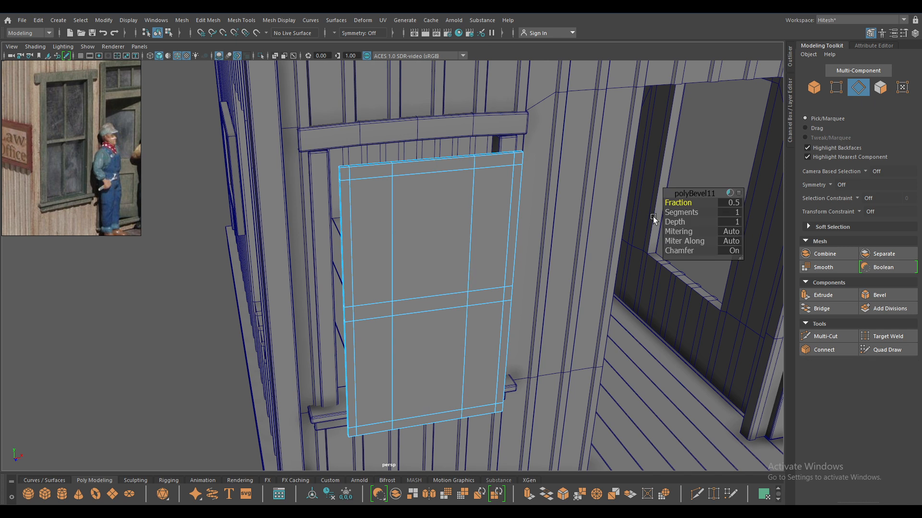
{"action": "left_click_drag", "start_coordinate": [657, 204], "coordinate": [653, 203]}
{"action": "key", "text": "w"}
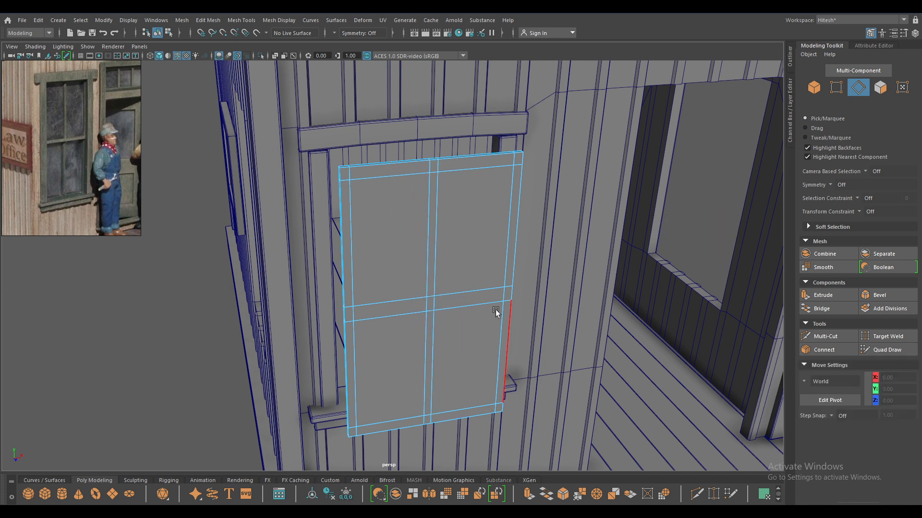
Scale the two middle horizontal edge loops closer together vertically to narrow the crossbar
{"action": "double_click", "coordinate": [477, 310]}
{"action": "key", "text": "r"}
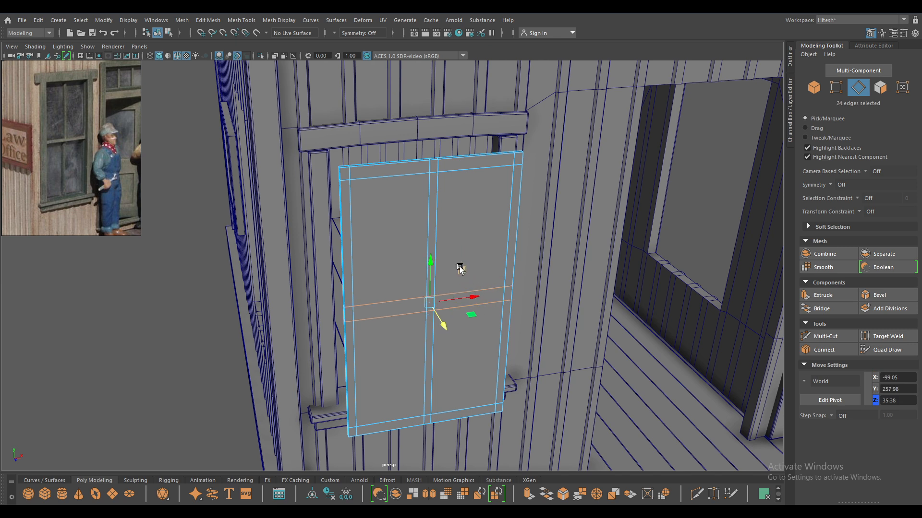
{"action": "left_click_drag", "start_coordinate": [431, 263], "coordinate": [413, 278]}
Change to face selection and select all of the panel's faces from the top view
{"action": "key", "text": "space"}
{"action": "key", "text": "w"}
{"action": "key", "text": "space"}
{"action": "left_click_drag", "start_coordinate": [357, 297], "coordinate": [359, 288]}
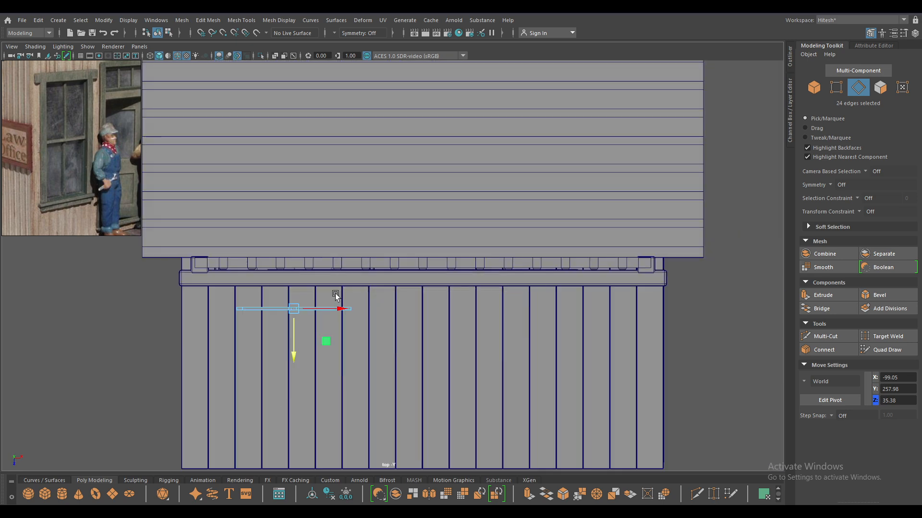
{"action": "scroll", "coordinate": [335, 295], "scroll_direction": "up", "scroll_amount": 1}
{"action": "right_click_drag", "start_coordinate": [73, 296], "coordinate": [73, 259]}
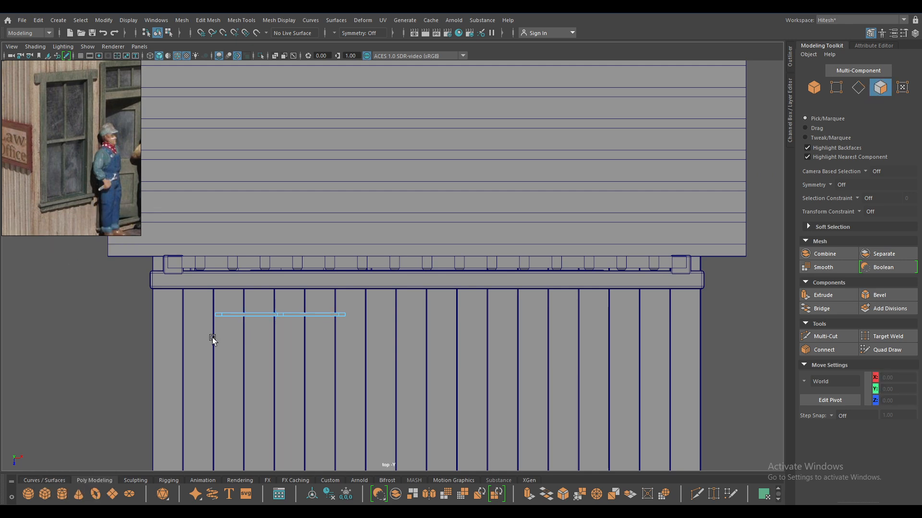
{"action": "left_click_drag", "start_coordinate": [478, 339], "coordinate": [135, 271]}
{"action": "key", "text": "space"}
{"action": "left_click_drag", "start_coordinate": [249, 325], "coordinate": [237, 190]}
{"action": "left_click_drag", "start_coordinate": [295, 258], "coordinate": [339, 269], "text": "alt"}
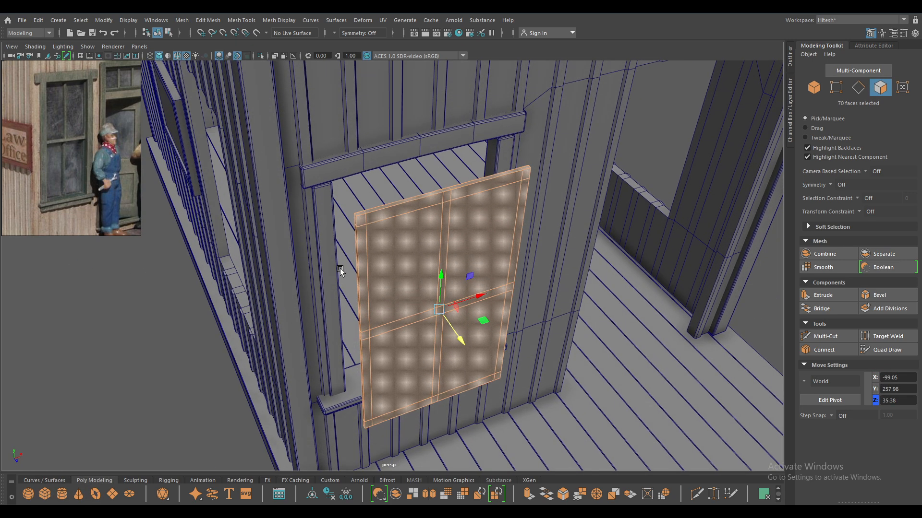
Try to deselect the panel's front faces individually in the perspective view, and undo the selection change
{"action": "left_click", "coordinate": [359, 222], "text": "ctrl"}
{"action": "left_click", "coordinate": [364, 221], "text": "ctrl"}
{"action": "left_click", "coordinate": [373, 220], "text": "shift"}
{"action": "left_click", "coordinate": [361, 225], "text": "ctrl"}
{"action": "left_click", "coordinate": [362, 222], "text": "shift"}
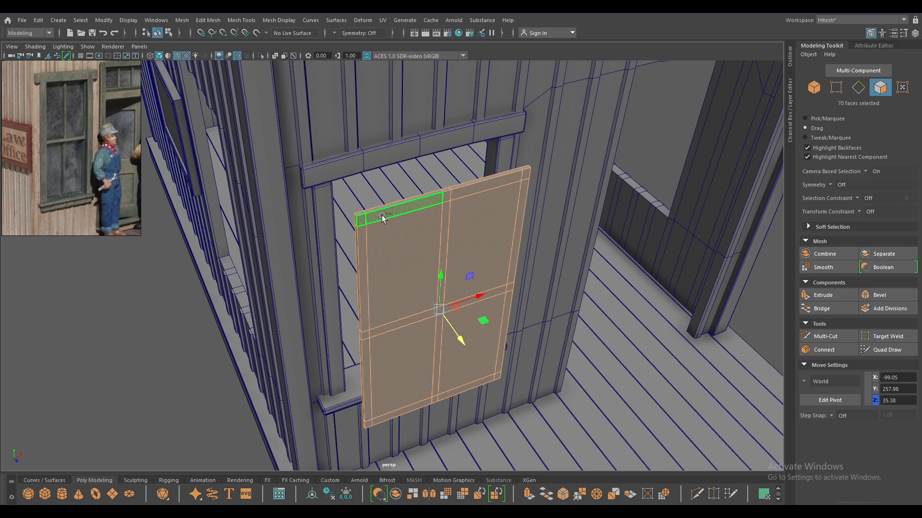
{"action": "mouse_move", "coordinate": [527, 181]}
{"action": "left_mouse_down", "text": "ctrl"}
{"action": "mouse_move", "coordinate": [365, 275]}
{"action": "mouse_move", "coordinate": [367, 350]}
{"action": "mouse_move", "coordinate": [370, 336]}
{"action": "left_mouse_up", "text": "ctrl"}
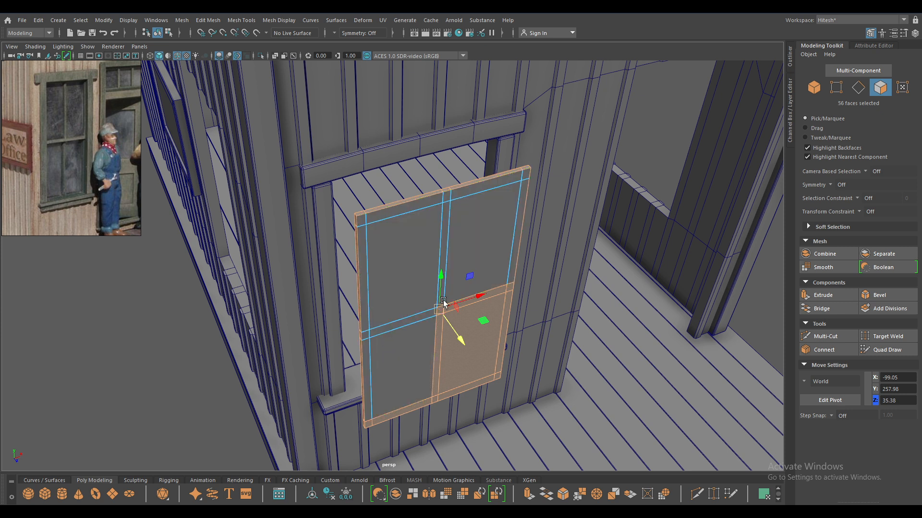
{"action": "key", "text": "ctrl+z"}
Select only the panel's front faces from the top view, invert the selection and delete the back and side faces
{"action": "key", "text": "space"}
{"action": "left_click_drag", "start_coordinate": [443, 301], "coordinate": [100, 314]}
{"action": "key", "text": "space"}
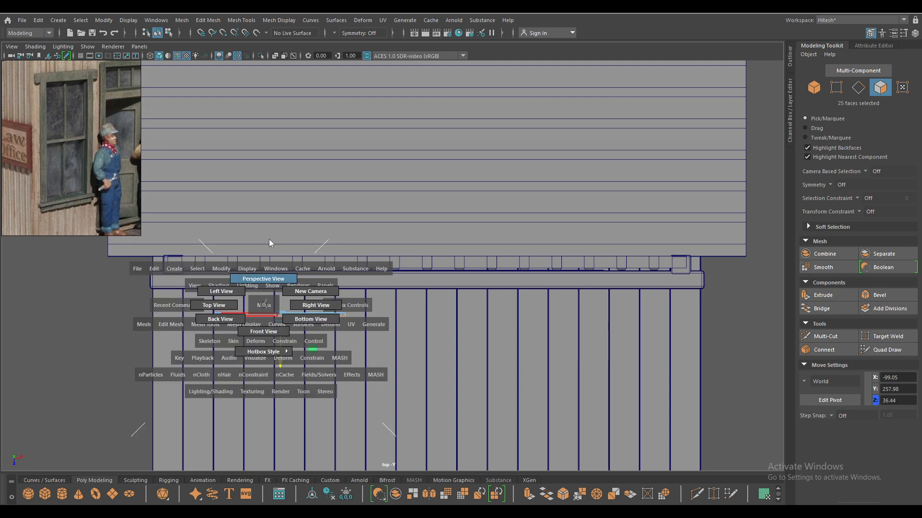
{"action": "left_click_drag", "start_coordinate": [263, 305], "coordinate": [230, 305]}
{"action": "right_click", "coordinate": [438, 229]}
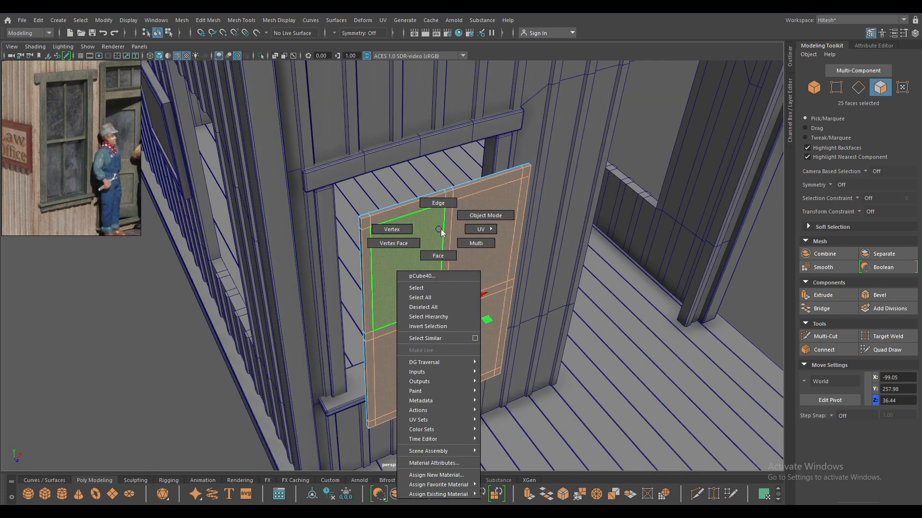
{"action": "right_click_drag", "start_coordinate": [433, 324], "coordinate": [434, 326]}
{"action": "key", "text": "Delete"}
Delete the four large pane faces so only the window's frame and crossbars remain
{"action": "left_click_drag", "start_coordinate": [458, 251], "coordinate": [410, 245], "text": "alt"}
{"action": "left_click", "coordinate": [410, 245]}
{"action": "key", "text": "Delete"}
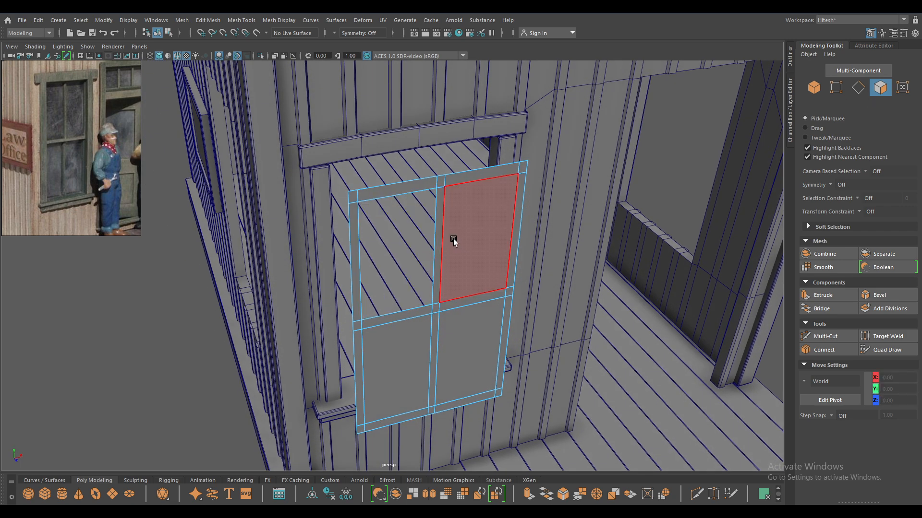
{"action": "left_click", "coordinate": [452, 240]}
{"action": "key", "text": "Delete"}
{"action": "left_click", "coordinate": [466, 324]}
{"action": "key", "text": "Delete"}
{"action": "left_click", "coordinate": [401, 343]}
{"action": "key", "text": "Delete"}
Extrude all the remaining window grid faces with a thickness of 3
{"action": "right_click_drag", "start_coordinate": [437, 232], "coordinate": [523, 201]}
{"action": "left_click_drag", "start_coordinate": [443, 266], "coordinate": [464, 269], "text": "alt"}
{"action": "key", "text": "ctrl+e"}
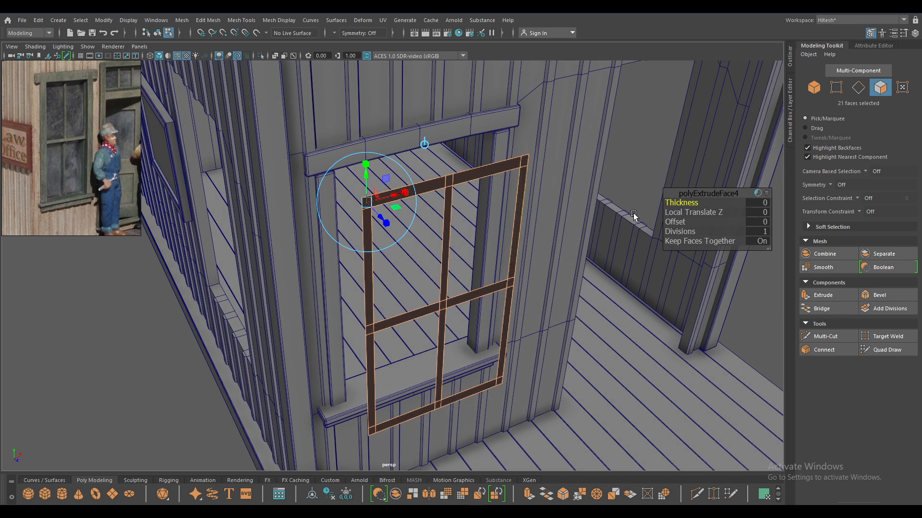
{"action": "left_click_drag", "start_coordinate": [667, 202], "coordinate": [810, 236]}
{"action": "left_click", "coordinate": [763, 203]}
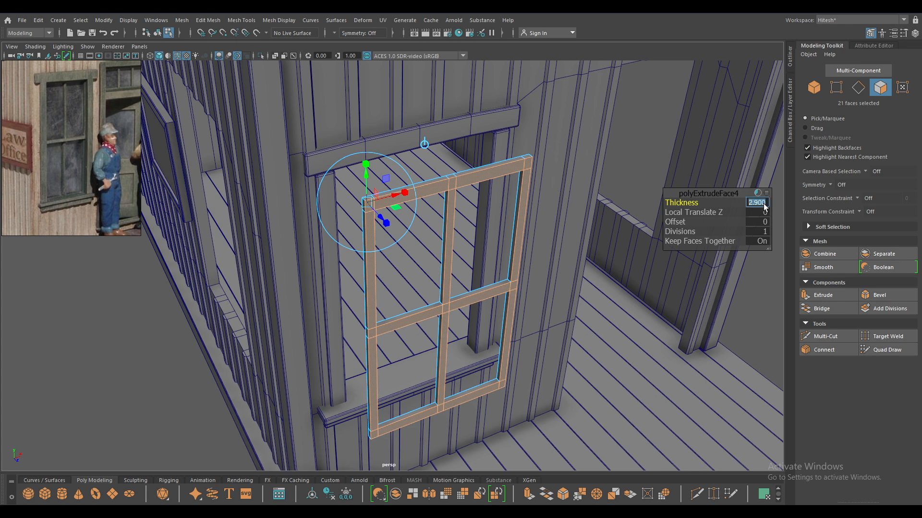
{"action": "type", "text": "3"}
{"action": "key", "text": "Return"}
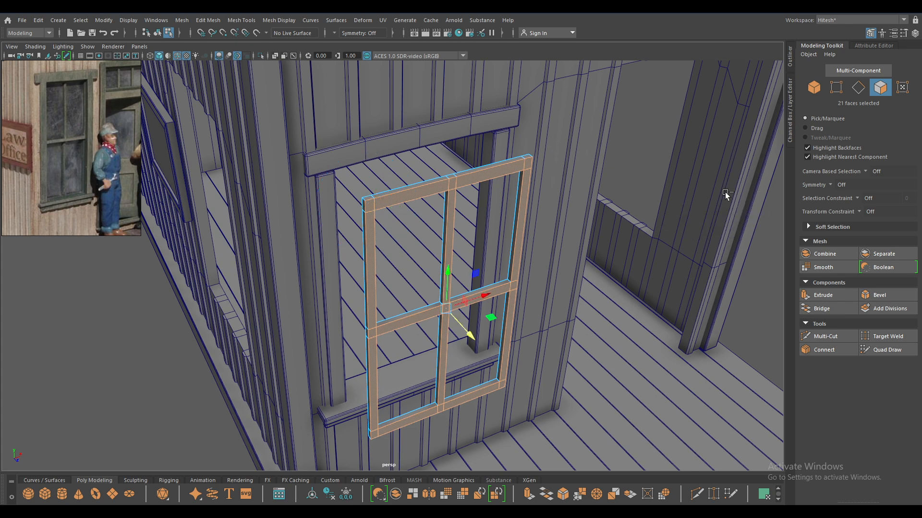
{"action": "key", "text": "ctrl+b"}
{"action": "right_click_drag", "start_coordinate": [456, 194], "coordinate": [473, 273], "text": "alt"}
{"action": "left_click_drag", "start_coordinate": [472, 274], "coordinate": [479, 289], "text": "alt"}
{"action": "key", "text": "ctrl+z"}
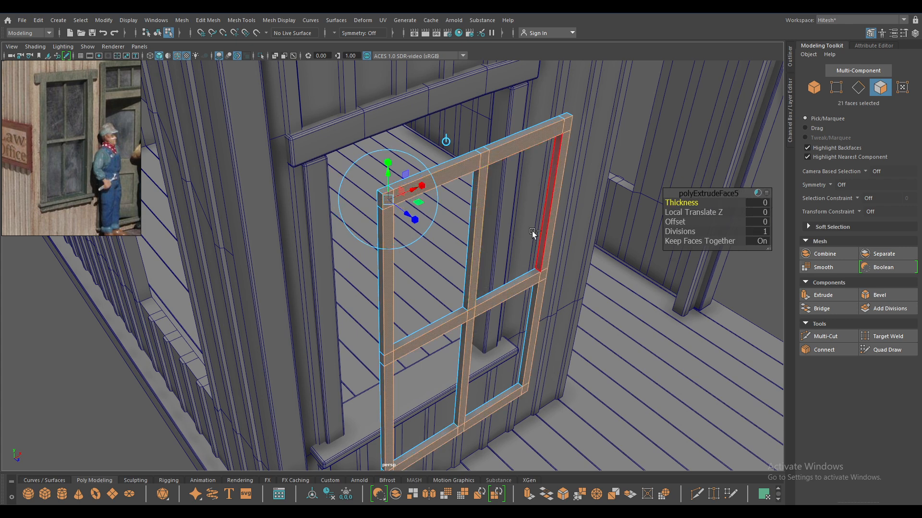
{"action": "key", "text": "ctrl+z"}
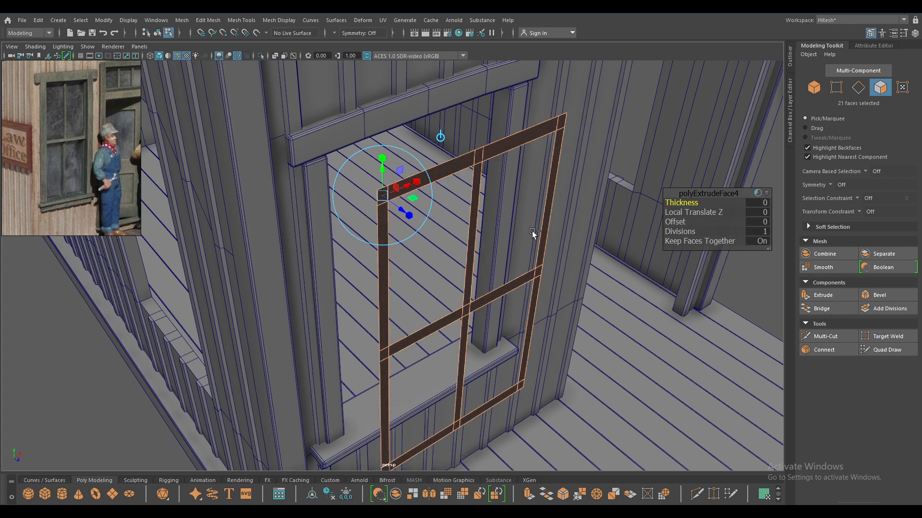
{"action": "key", "text": "shift+z"}
{"action": "key", "text": "w"}
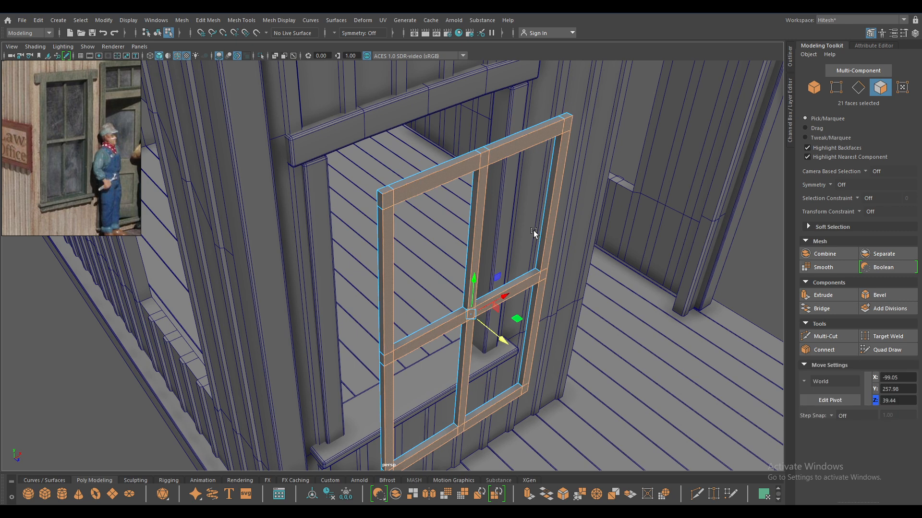
Extrude the grid's front faces again with a thickness of 0.93 and an offset of about 0.54
{"action": "key", "text": "ctrl+e"}
{"action": "left_click_drag", "start_coordinate": [677, 201], "coordinate": [767, 218]}
{"action": "left_click_drag", "start_coordinate": [698, 227], "coordinate": [716, 228]}
{"action": "left_click", "coordinate": [734, 242]}
{"action": "left_click_drag", "start_coordinate": [495, 250], "coordinate": [509, 231], "text": "alt"}
{"action": "right_click_drag", "start_coordinate": [511, 232], "coordinate": [521, 284], "text": "alt"}
{"action": "middle_click_drag", "start_coordinate": [521, 284], "coordinate": [527, 316], "text": "alt"}
{"action": "left_click", "coordinate": [691, 240]}
{"action": "left_click_drag", "start_coordinate": [679, 221], "coordinate": [614, 211]}
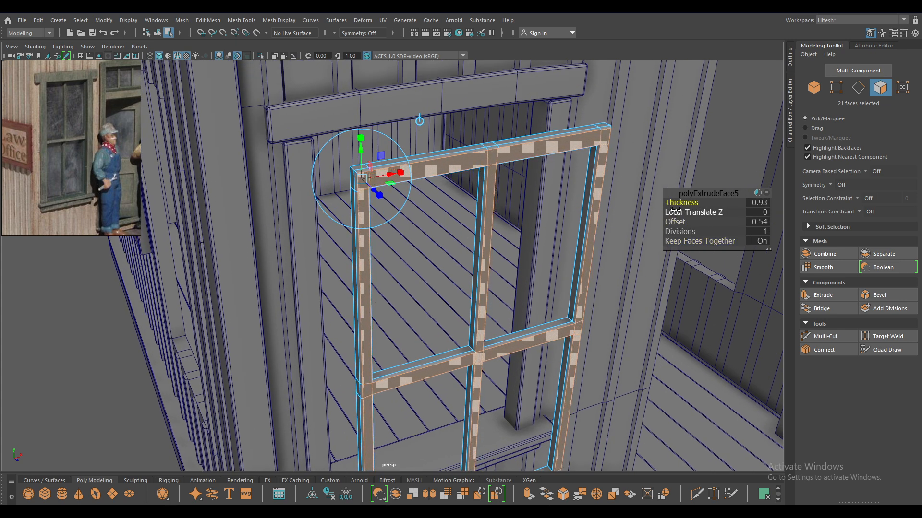
Increase and fine-tune the extrusion's offset to give the window grid's front chamfered edges
{"action": "left_click_drag", "start_coordinate": [676, 222], "coordinate": [735, 237]}
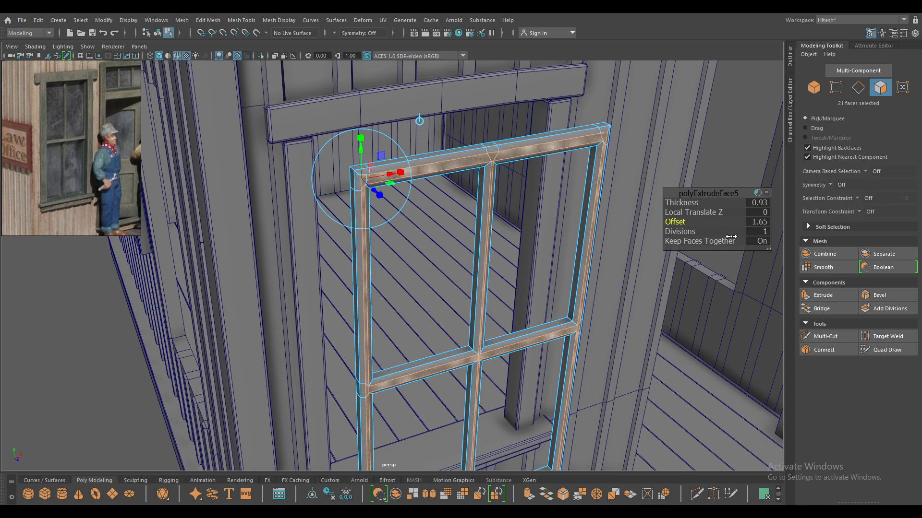
{"action": "left_click_drag", "start_coordinate": [650, 207], "coordinate": [505, 162], "text": "alt"}
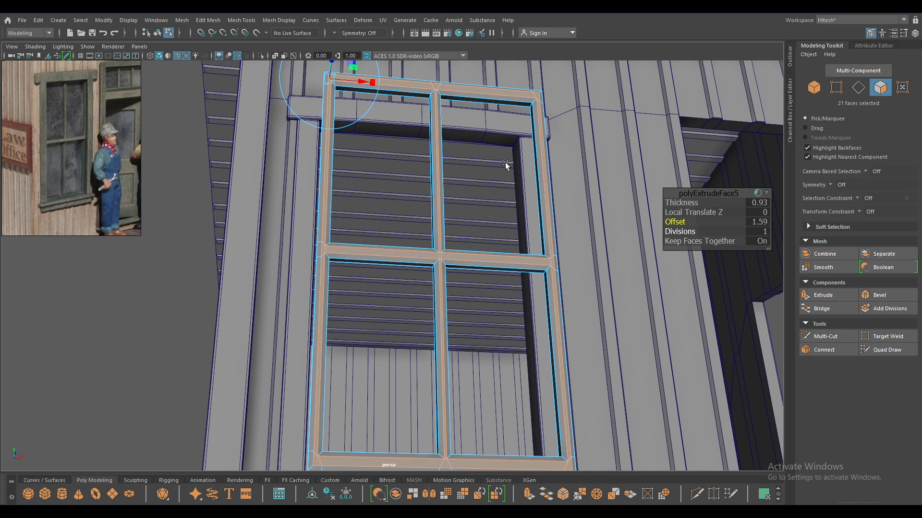
{"action": "left_click_drag", "start_coordinate": [545, 220], "coordinate": [528, 259], "text": "alt"}
{"action": "left_click_drag", "start_coordinate": [687, 221], "coordinate": [665, 224]}
{"action": "left_click_drag", "start_coordinate": [510, 212], "coordinate": [530, 218], "text": "alt"}
{"action": "key", "text": "w"}
Return to object mode and turn off the wireframe overlay to check the shaded window grid
{"action": "right_click_drag", "start_coordinate": [439, 187], "coordinate": [528, 138]}
{"action": "left_click", "coordinate": [162, 288]}
{"action": "left_click", "coordinate": [178, 57]}
{"action": "mouse_move", "coordinate": [423, 264]}
{"action": "left_mouse_down", "text": "alt"}
{"action": "mouse_move", "coordinate": [437, 181]}
{"action": "mouse_move", "coordinate": [450, 181]}
{"action": "left_mouse_up", "text": "alt"}
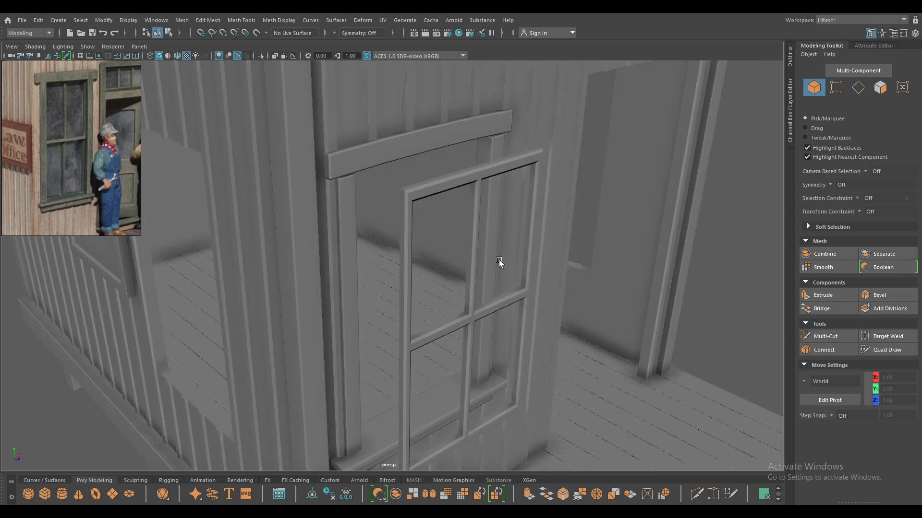
{"action": "left_click_drag", "start_coordinate": [495, 257], "coordinate": [484, 186], "text": "alt"}
Apply Soften/Harden Edges to the window grid and clear the selection
{"action": "left_click", "coordinate": [484, 186]}
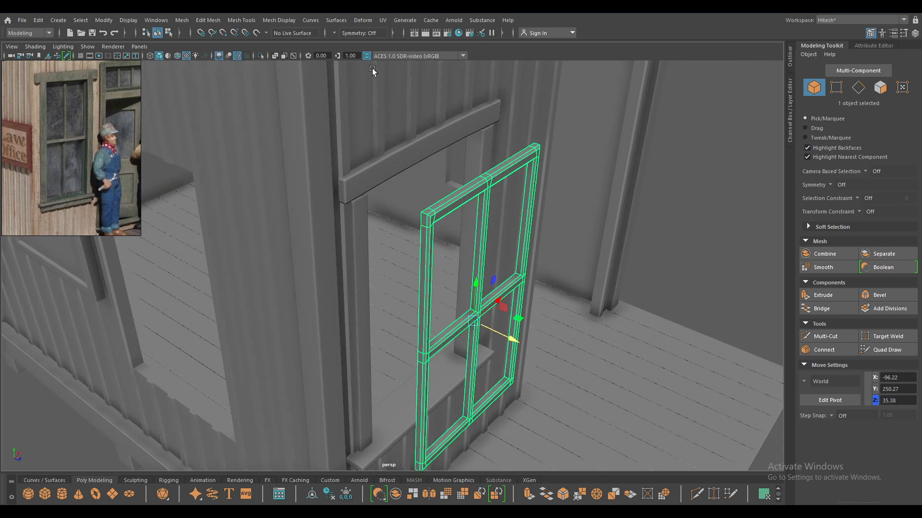
{"action": "left_click", "coordinate": [289, 21]}
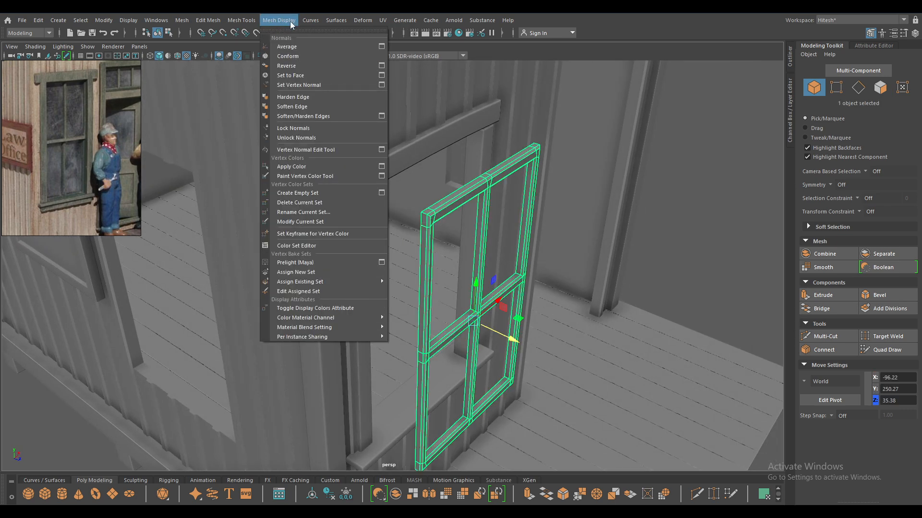
{"action": "left_click", "coordinate": [293, 113]}
{"action": "right_click_drag", "start_coordinate": [18, 351], "coordinate": [112, 218]}
{"action": "left_click", "coordinate": [176, 290]}
{"action": "left_click_drag", "start_coordinate": [206, 337], "coordinate": [113, 364], "text": "alt"}
{"action": "left_click", "coordinate": [113, 365]}
{"action": "left_click_drag", "start_coordinate": [298, 336], "coordinate": [438, 333], "text": "alt"}
Turn the wireframe overlay back on and move the window grid back along Z into the front window opening
{"action": "left_click", "coordinate": [463, 303]}
{"action": "left_click_drag", "start_coordinate": [463, 302], "coordinate": [499, 341], "text": "alt"}
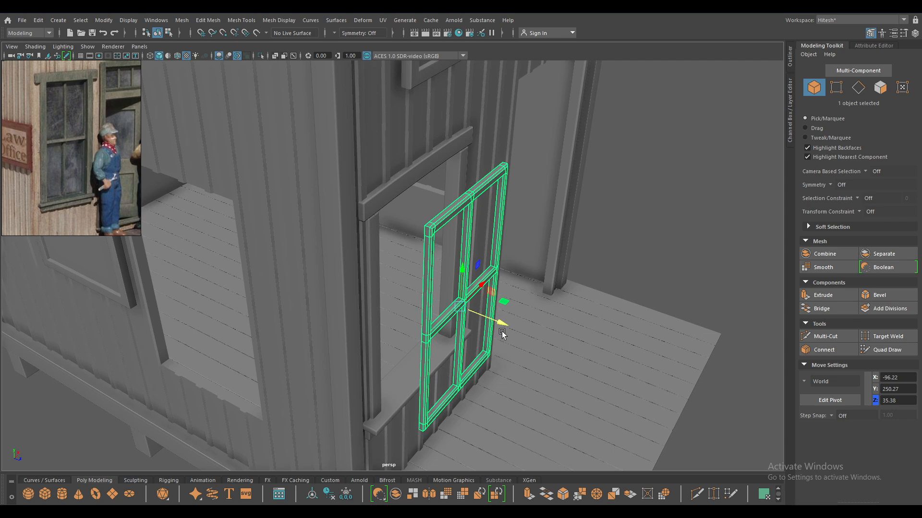
{"action": "left_click", "coordinate": [179, 56]}
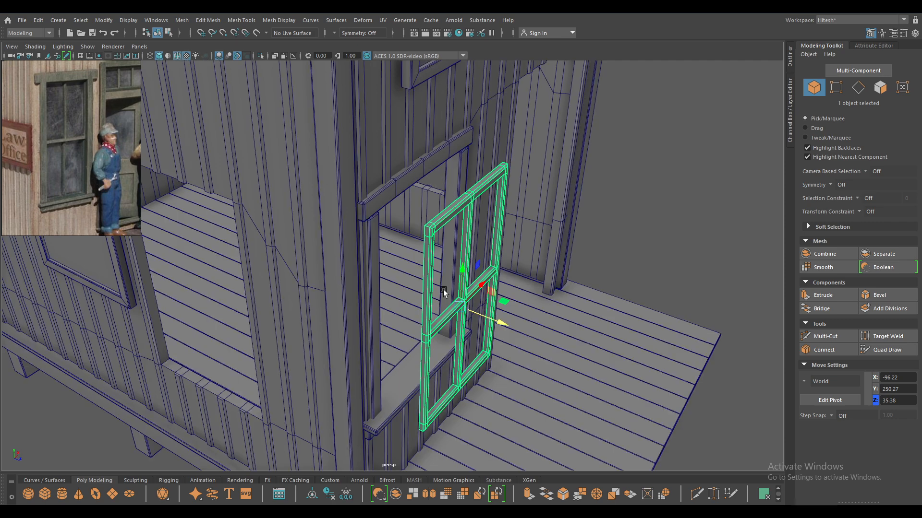
{"action": "left_click_drag", "start_coordinate": [495, 321], "coordinate": [443, 319]}
{"action": "left_click", "coordinate": [625, 219]}
{"action": "left_click_drag", "start_coordinate": [625, 219], "coordinate": [571, 212], "text": "alt"}
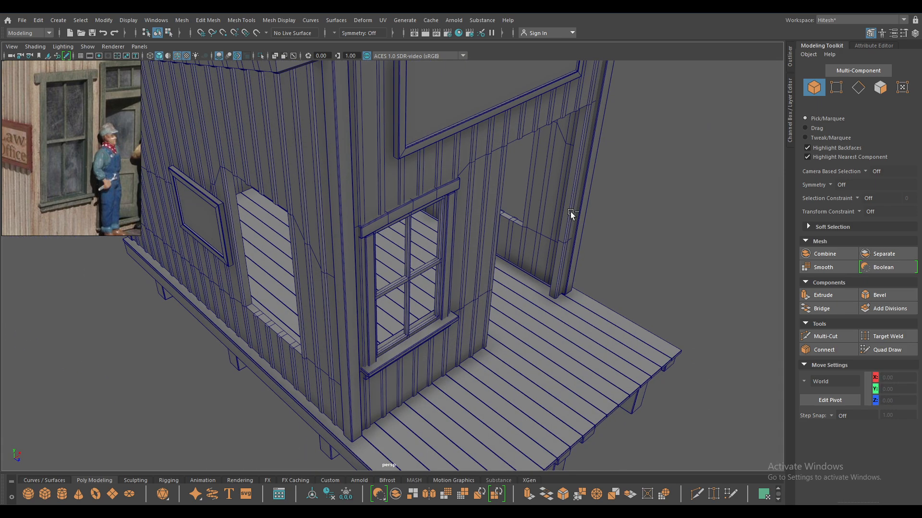
{"action": "left_click_drag", "start_coordinate": [587, 293], "coordinate": [592, 231], "text": "alt"}
{"action": "scroll", "coordinate": [593, 230], "scroll_direction": "down", "scroll_amount": 4}
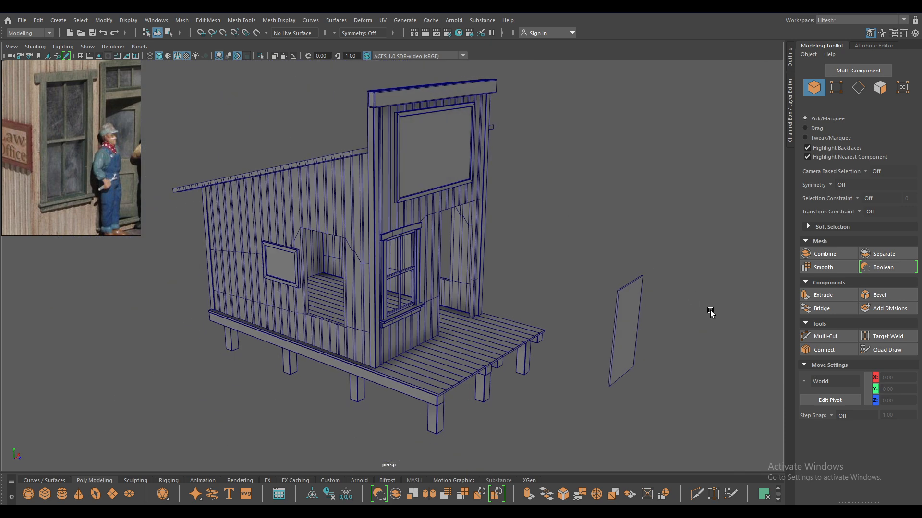
Move the separate glass panel back along Z to about 1.98, seating it behind the front window's grid
{"action": "left_click", "coordinate": [639, 309]}
{"action": "middle_click_drag", "start_coordinate": [648, 301], "coordinate": [528, 225], "text": "alt"}
{"action": "scroll", "coordinate": [530, 240], "scroll_direction": "up", "scroll_amount": 4}
{"action": "middle_click_drag", "start_coordinate": [545, 303], "coordinate": [549, 333], "text": "alt"}
{"action": "key", "text": "r"}
{"action": "key", "text": "w"}
{"action": "left_click_drag", "start_coordinate": [643, 310], "coordinate": [251, 249]}
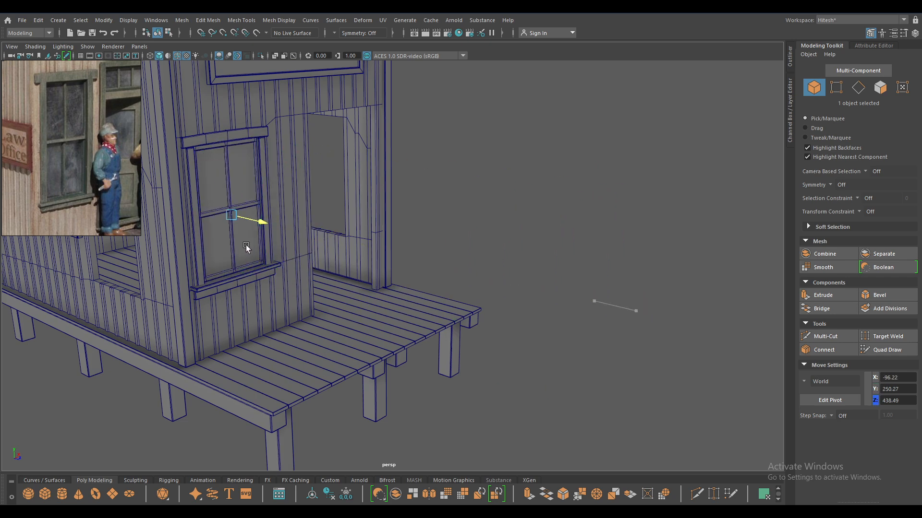
{"action": "key", "text": "f"}
{"action": "scroll", "coordinate": [435, 284], "scroll_direction": "up", "scroll_amount": 3}
{"action": "mouse_move", "coordinate": [430, 294]}
{"action": "left_mouse_down"}
{"action": "mouse_move", "coordinate": [418, 290]}
{"action": "mouse_move", "coordinate": [429, 297]}
{"action": "left_mouse_up"}
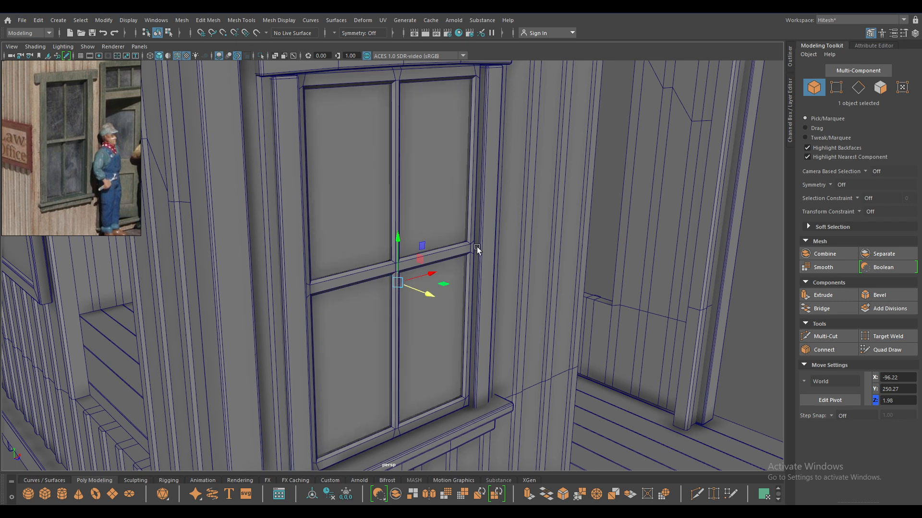
{"action": "scroll", "coordinate": [492, 261], "scroll_direction": "down", "scroll_amount": 3}
Assign a new Blinn material to the glass panel and name the material glass
{"action": "right_click", "coordinate": [431, 165]}
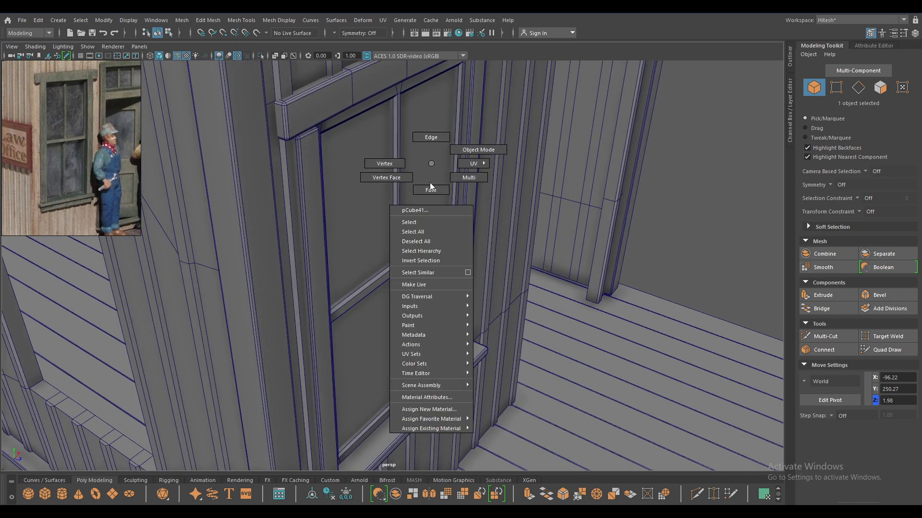
{"action": "left_click", "coordinate": [523, 416]}
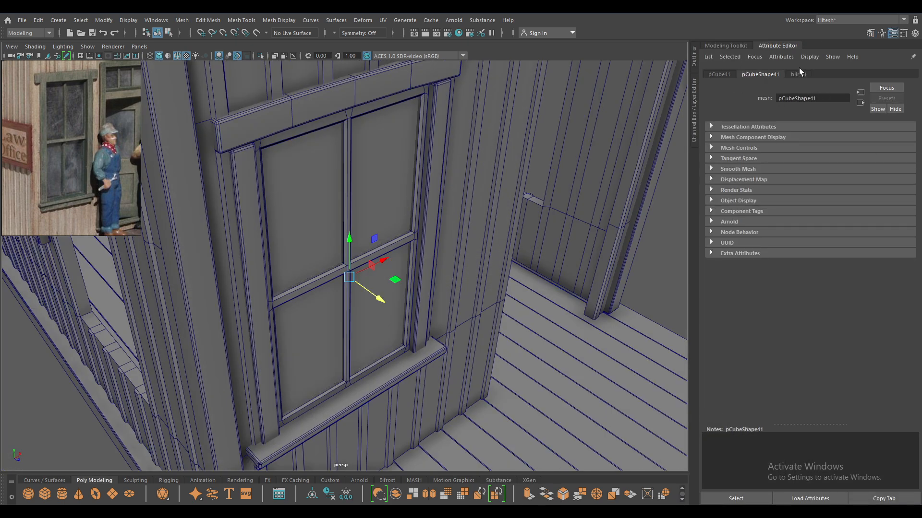
{"action": "left_click", "coordinate": [799, 74]}
{"action": "left_click", "coordinate": [803, 100]}
{"action": "type", "text": "glass"}
{"action": "key", "text": "Return"}
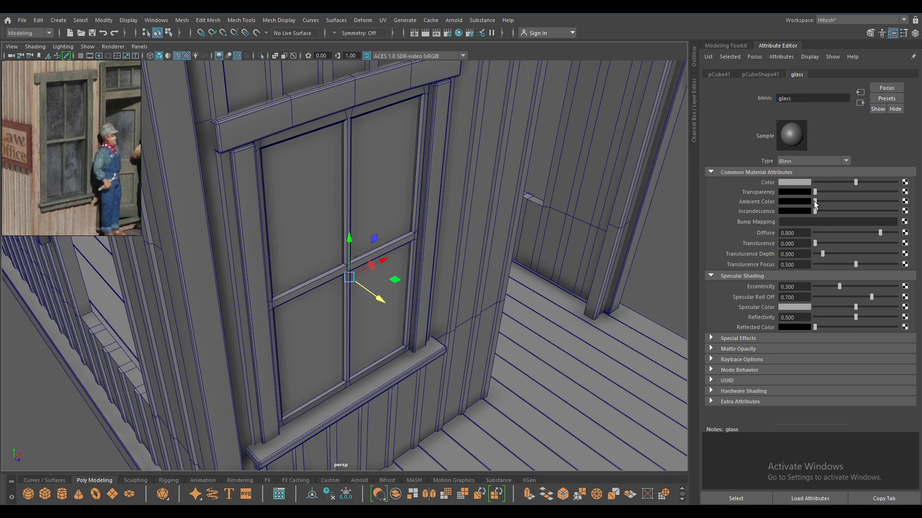
Raise the glass material's transparency and set its colour to a muted teal with H 191.53, S 0.423 and V 0.500
{"action": "left_click_drag", "start_coordinate": [872, 192], "coordinate": [879, 192]}
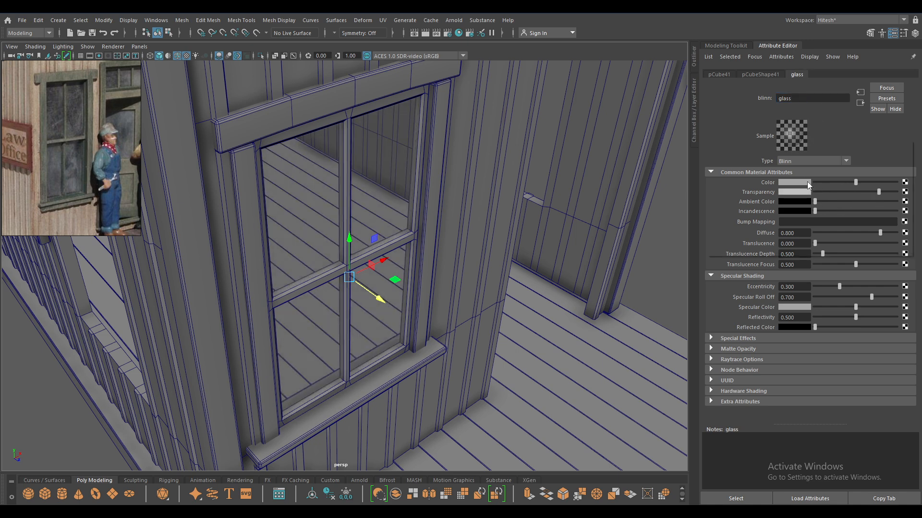
{"action": "left_click", "coordinate": [807, 185]}
{"action": "left_click", "coordinate": [796, 206]}
{"action": "left_click_drag", "start_coordinate": [796, 217], "coordinate": [785, 221]}
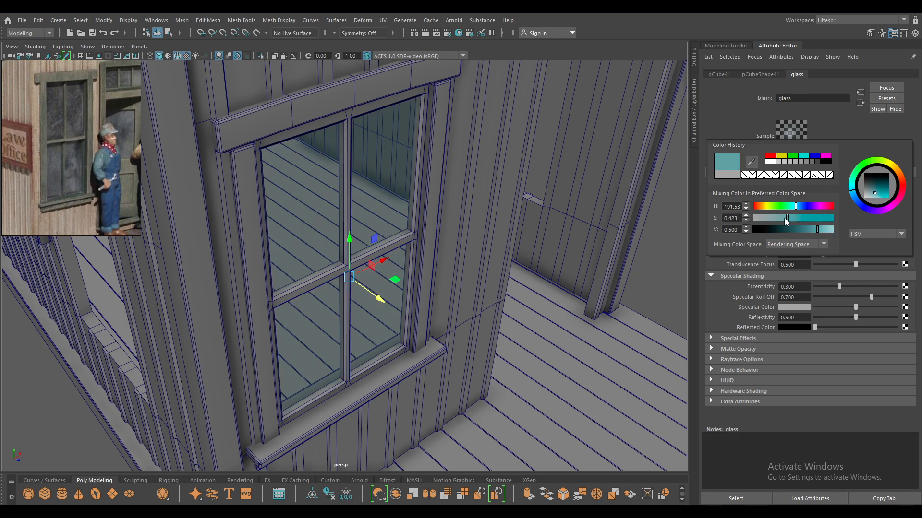
{"action": "left_click", "coordinate": [678, 225]}
Turn off the wireframe overlay to check the tinted glass in the front window
{"action": "scroll", "coordinate": [500, 204], "scroll_direction": "down", "scroll_amount": 4}
{"action": "left_click_drag", "start_coordinate": [500, 204], "coordinate": [399, 249], "text": "alt"}
{"action": "left_click_drag", "start_coordinate": [391, 313], "coordinate": [286, 152], "text": "alt"}
{"action": "left_click", "coordinate": [177, 58]}
{"action": "mouse_move", "coordinate": [336, 183]}
{"action": "left_mouse_down", "text": "alt"}
{"action": "mouse_move", "coordinate": [370, 201]}
{"action": "mouse_move", "coordinate": [309, 209]}
{"action": "mouse_move", "coordinate": [331, 197]}
{"action": "mouse_move", "coordinate": [376, 206]}
{"action": "mouse_move", "coordinate": [370, 140]}
{"action": "mouse_move", "coordinate": [378, 182]}
{"action": "left_mouse_up", "text": "alt"}
Select all the front window's frame, grid, glass and sill parts, delete their history and group them
{"action": "left_click", "coordinate": [293, 184], "text": "shift"}
{"action": "left_click", "coordinate": [376, 193], "text": "shift"}
{"action": "left_click", "coordinate": [353, 176], "text": "shift"}
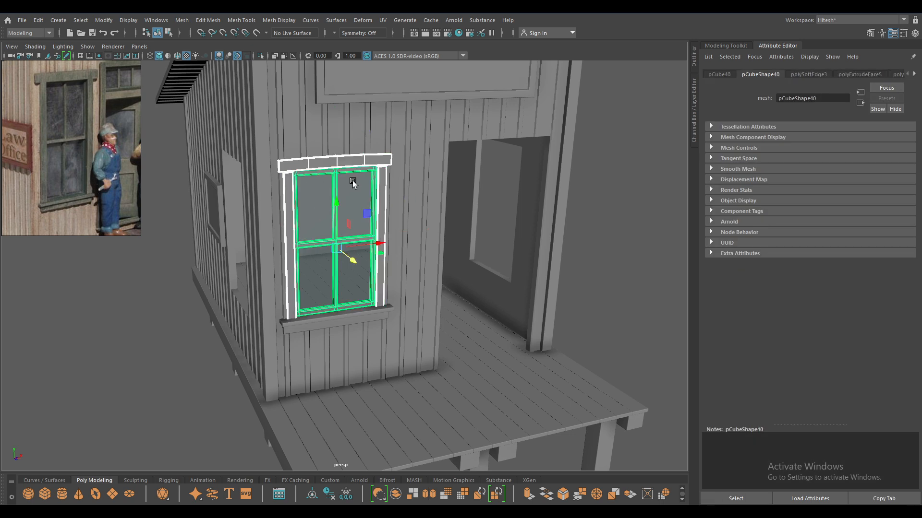
{"action": "left_click", "coordinate": [318, 201], "text": "shift"}
{"action": "left_click", "coordinate": [323, 322], "text": "shift"}
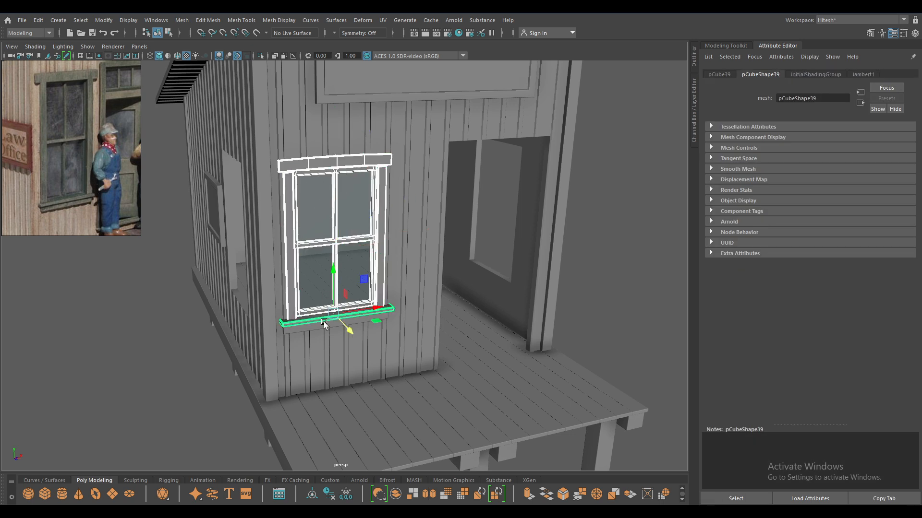
{"action": "left_click", "coordinate": [322, 328], "text": "shift"}
{"action": "left_click", "coordinate": [694, 114]}
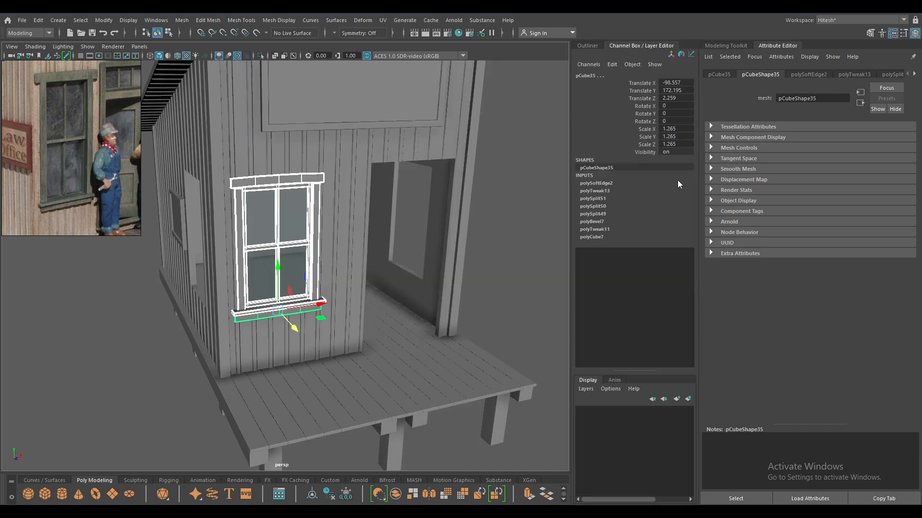
{"action": "left_click", "coordinate": [587, 45]}
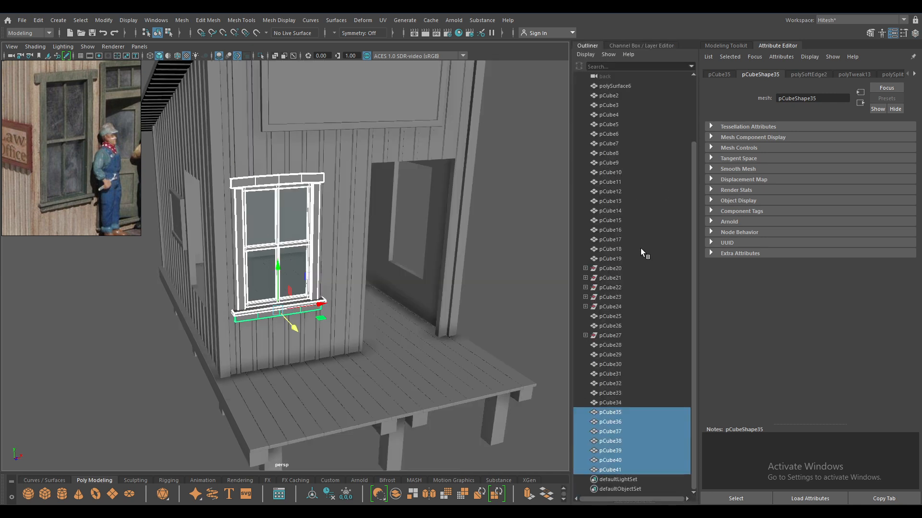
{"action": "left_click", "coordinate": [39, 20]}
{"action": "mouse_move", "coordinate": [96, 135]}
{"action": "left_click", "coordinate": [206, 136]}
{"action": "key", "text": "ctrl+g"}
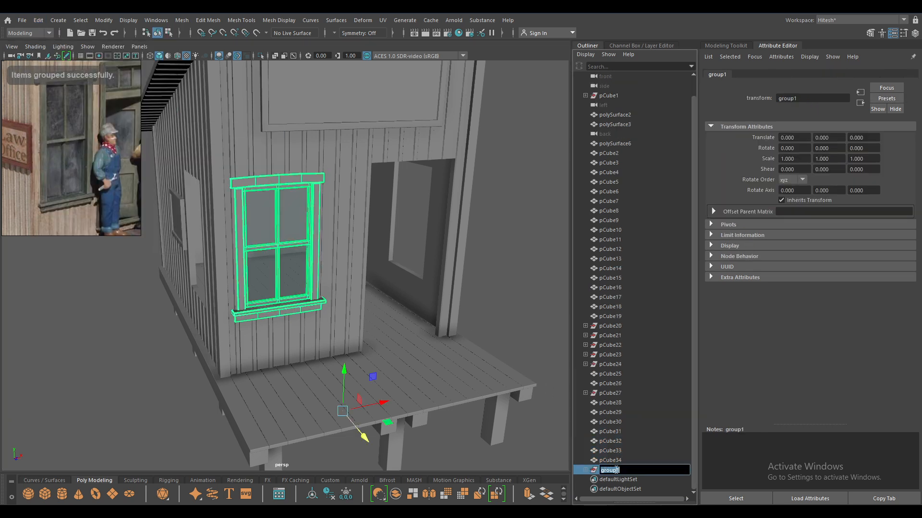
Rename the new group window_front and center its pivot
{"action": "type", "text": "winf"}
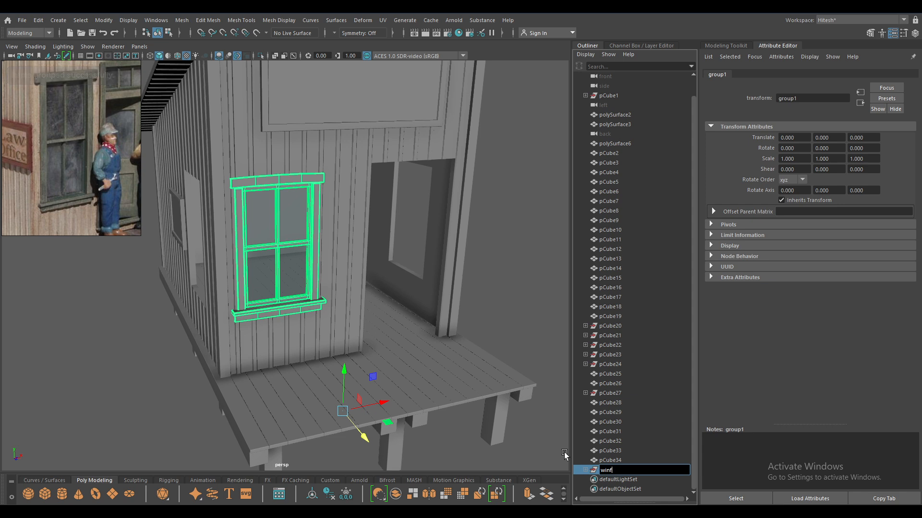
{"action": "type", "text": "dow_front"}
{"action": "key", "text": "Return"}
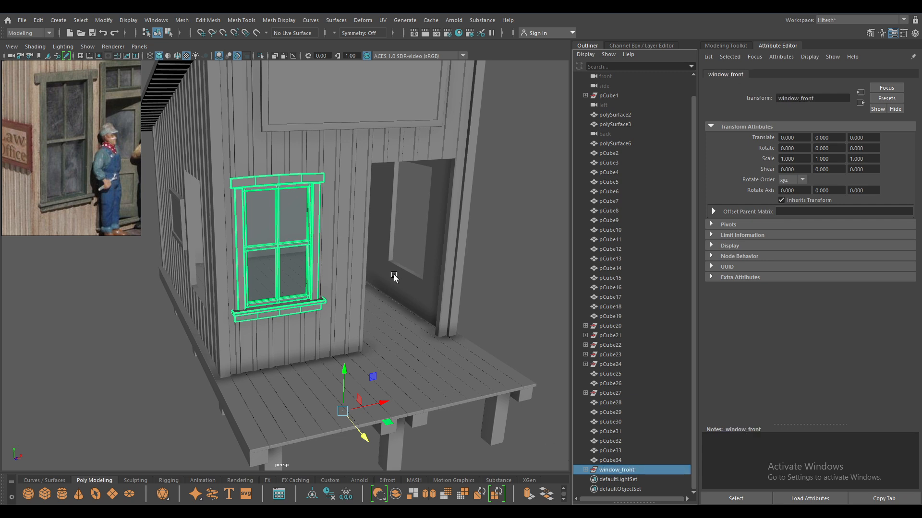
{"action": "key", "text": "space"}
{"action": "left_click", "coordinate": [339, 218]}
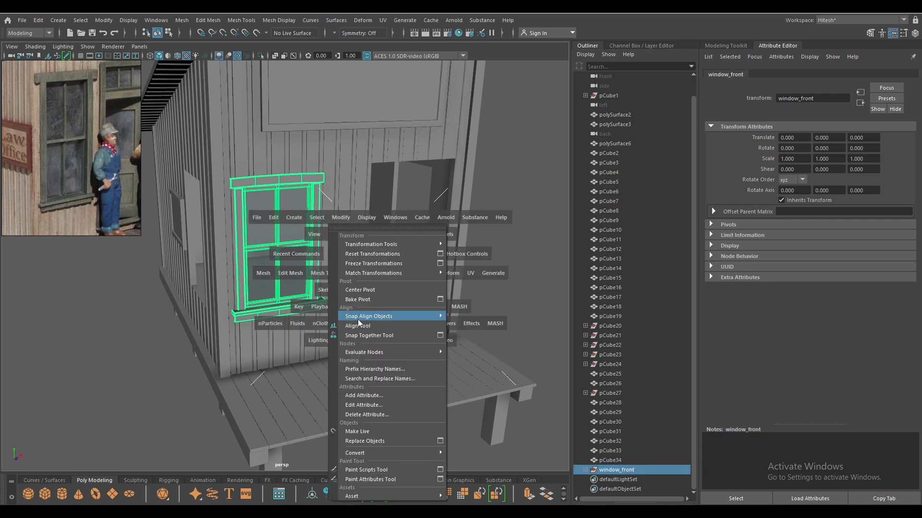
{"action": "left_click", "coordinate": [363, 286]}
Duplicate window_front, rotate the copy to -90 degrees in Y and move it back along Z to about -144.1
{"action": "left_click_drag", "start_coordinate": [329, 295], "coordinate": [218, 266], "text": "alt"}
{"action": "key", "text": "ctrl+d"}
{"action": "key", "text": "e"}
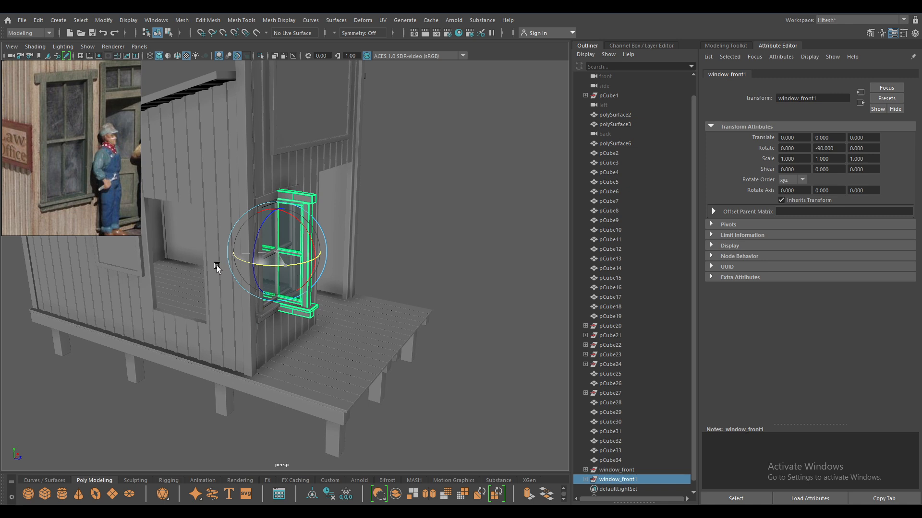
{"action": "key", "text": "w"}
{"action": "left_click_drag", "start_coordinate": [314, 259], "coordinate": [199, 234]}
In the left view, align the window copy with the side wall opening at about Z -122.3 and Y -14.6
{"action": "key", "text": "space"}
{"action": "key", "text": "f"}
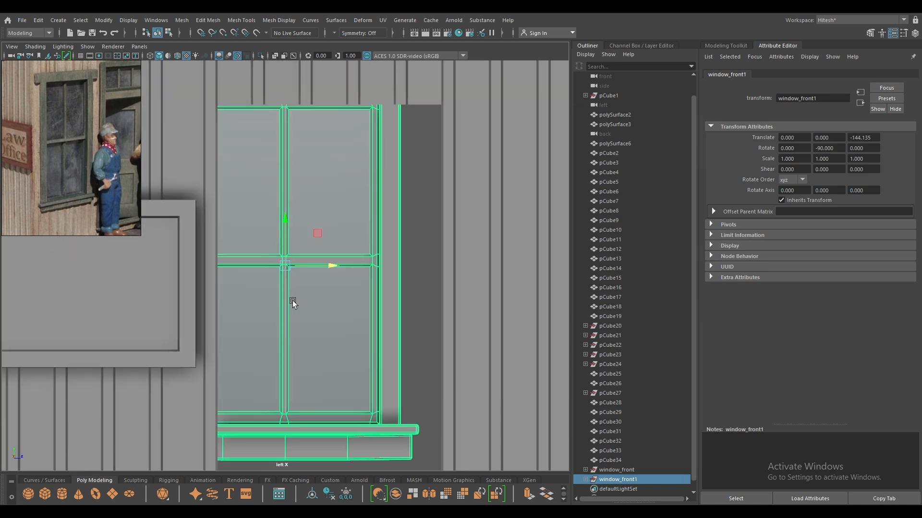
{"action": "left_click_drag", "start_coordinate": [336, 266], "coordinate": [381, 267]}
{"action": "scroll", "coordinate": [388, 225], "scroll_direction": "down", "scroll_amount": 1}
{"action": "left_click_drag", "start_coordinate": [331, 218], "coordinate": [338, 108]}
Move the window copy along X to about -76.2 so it sits in the left wall's opening
{"action": "key", "text": "space"}
{"action": "key", "text": "f"}
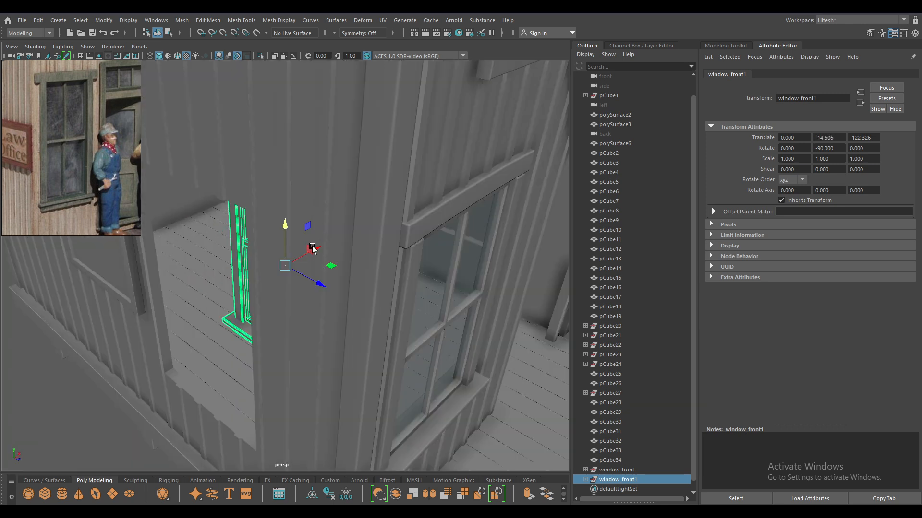
{"action": "left_click_drag", "start_coordinate": [323, 246], "coordinate": [432, 293]}
{"action": "scroll", "coordinate": [432, 293], "scroll_direction": "down", "scroll_amount": 3}
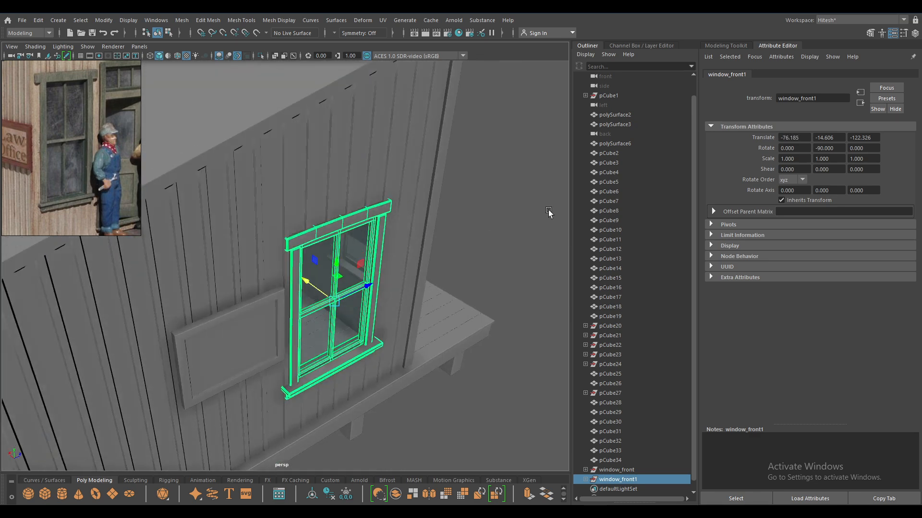
Examine from several angles how the left side window fits against the plank wall
{"action": "left_click", "coordinate": [488, 259]}
{"action": "left_click_drag", "start_coordinate": [488, 259], "coordinate": [357, 275], "text": "alt"}
{"action": "scroll", "coordinate": [358, 275], "scroll_direction": "up", "scroll_amount": 4}
{"action": "left_click_drag", "start_coordinate": [407, 376], "coordinate": [300, 307], "text": "alt"}
{"action": "scroll", "coordinate": [393, 370], "scroll_direction": "down", "scroll_amount": 10}
{"action": "scroll", "coordinate": [300, 307], "scroll_direction": "up", "scroll_amount": 8}
{"action": "left_click_drag", "start_coordinate": [369, 409], "coordinate": [423, 417], "text": "alt"}
{"action": "left_click", "coordinate": [428, 278]}
{"action": "left_click_drag", "start_coordinate": [450, 326], "coordinate": [424, 298], "text": "alt"}
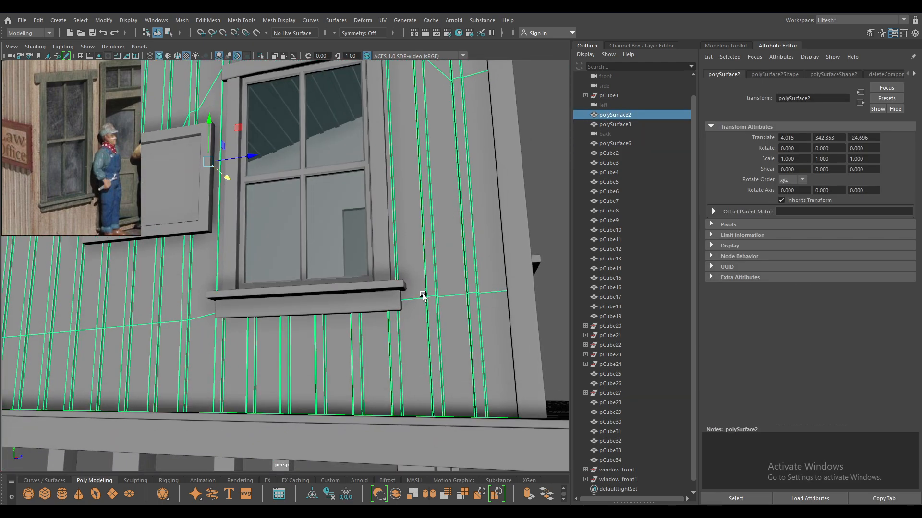
{"action": "scroll", "coordinate": [422, 295], "scroll_direction": "down", "scroll_amount": 6}
{"action": "left_click_drag", "start_coordinate": [374, 216], "coordinate": [336, 255], "text": "alt"}
{"action": "scroll", "coordinate": [635, 256], "scroll_direction": "down", "scroll_amount": 2}
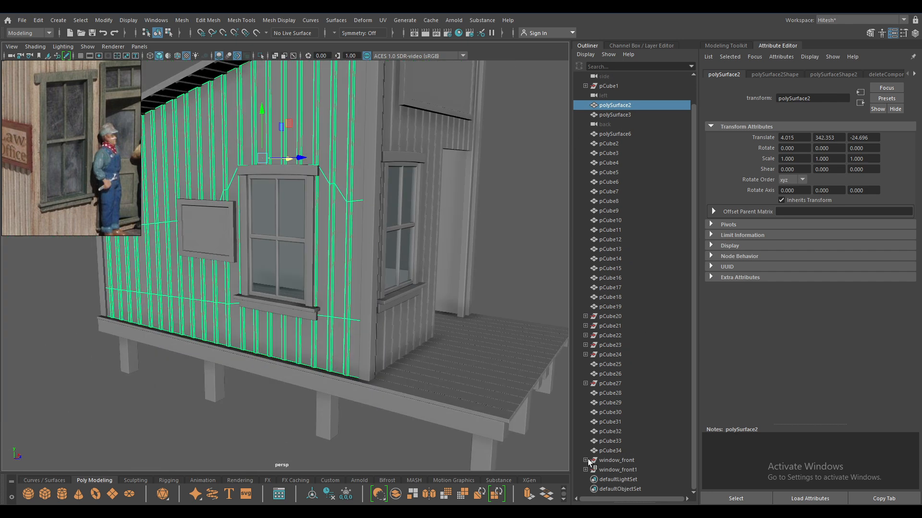
Rename the side window group window_front1 as window_left
{"action": "left_click", "coordinate": [627, 472]}
{"action": "double_click", "coordinate": [627, 471]}
{"action": "left_click", "coordinate": [645, 473]}
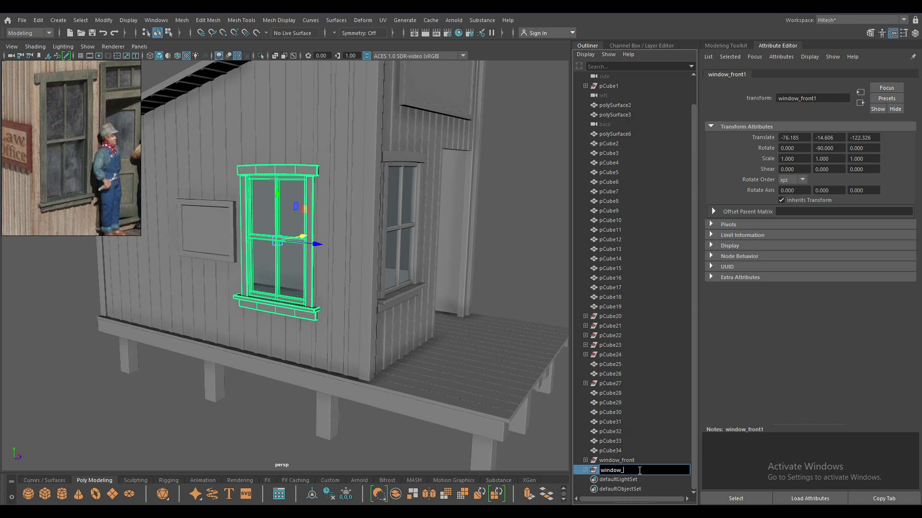
{"action": "type", "text": "left"}
{"action": "key", "text": "Return"}
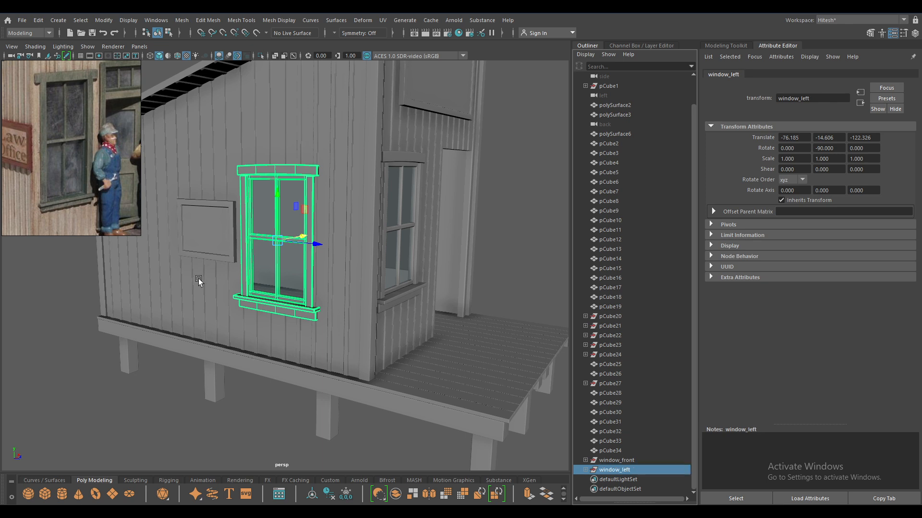
Duplicate window_left, rotate the copy to 90 degrees in Y and move it along X towards the right wall
{"action": "scroll", "coordinate": [197, 283], "scroll_direction": "down", "scroll_amount": 3}
{"action": "left_click_drag", "start_coordinate": [197, 282], "coordinate": [342, 312], "text": "alt"}
{"action": "key", "text": "ctrl+d"}
{"action": "key", "text": "e"}
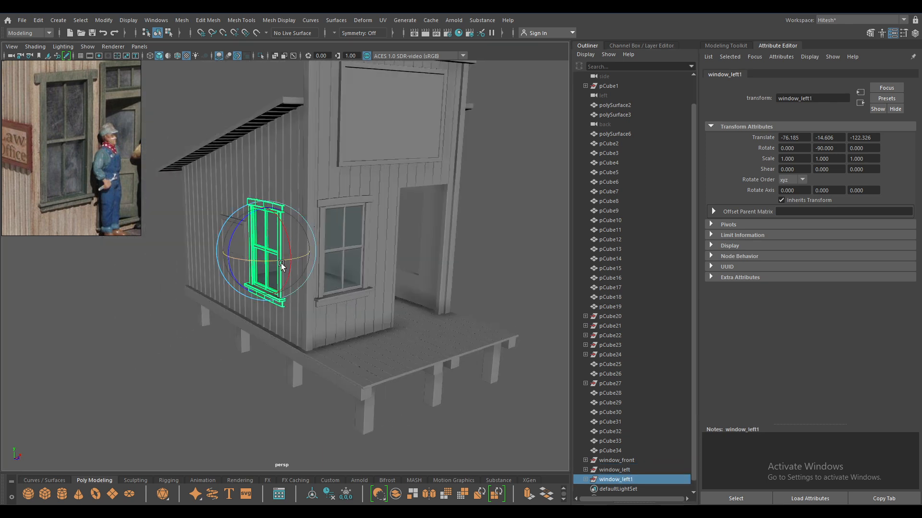
{"action": "left_click_drag", "start_coordinate": [254, 260], "coordinate": [373, 270]}
{"action": "key", "text": "w"}
{"action": "left_click_drag", "start_coordinate": [311, 249], "coordinate": [424, 244]}
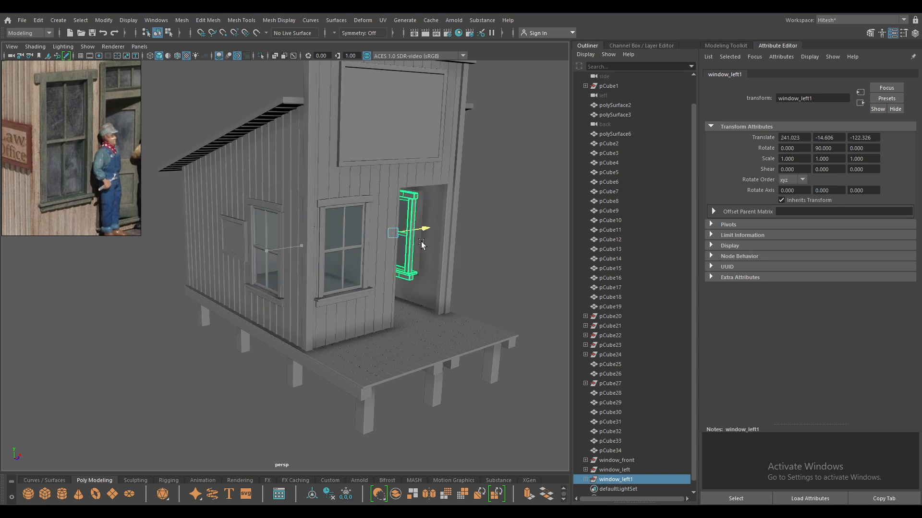
Fine-tune the copy along X to about 271.9 in the right wall's opening and rename it window_right
{"action": "key", "text": "f"}
{"action": "left_click_drag", "start_coordinate": [453, 275], "coordinate": [251, 277], "text": "alt"}
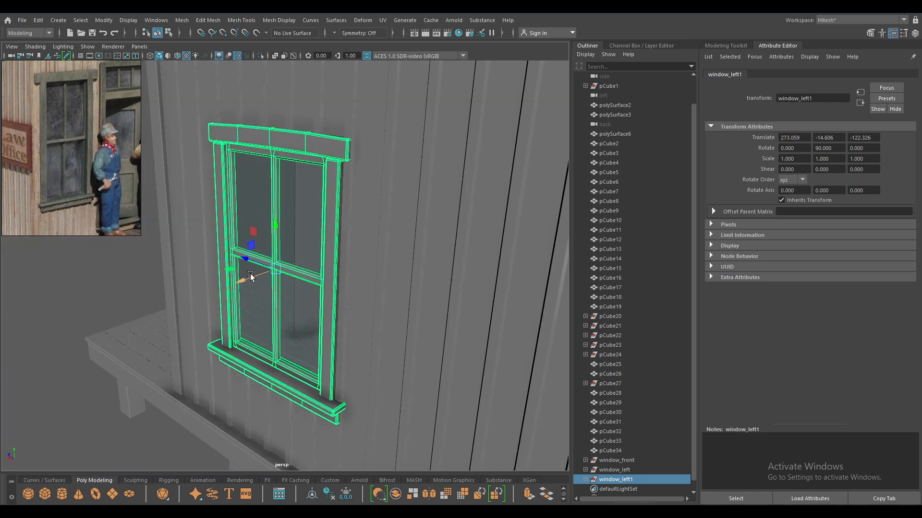
{"action": "key", "text": "f"}
{"action": "left_click_drag", "start_coordinate": [304, 263], "coordinate": [321, 349], "text": "alt"}
{"action": "left_click_drag", "start_coordinate": [249, 315], "coordinate": [233, 287], "text": "alt"}
{"action": "left_click_drag", "start_coordinate": [233, 287], "coordinate": [338, 208], "text": "alt"}
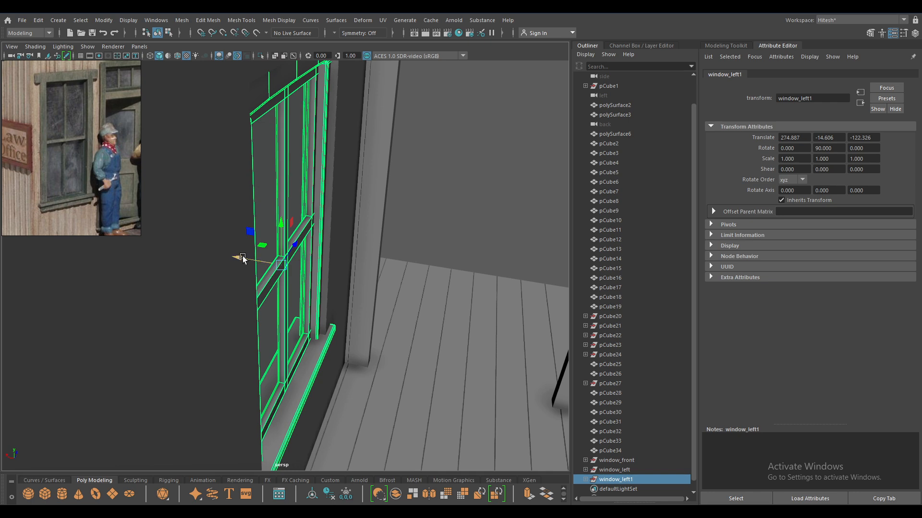
{"action": "left_click_drag", "start_coordinate": [242, 260], "coordinate": [250, 260]}
{"action": "left_click_drag", "start_coordinate": [134, 271], "coordinate": [245, 274], "text": "alt"}
{"action": "double_click", "coordinate": [628, 479]}
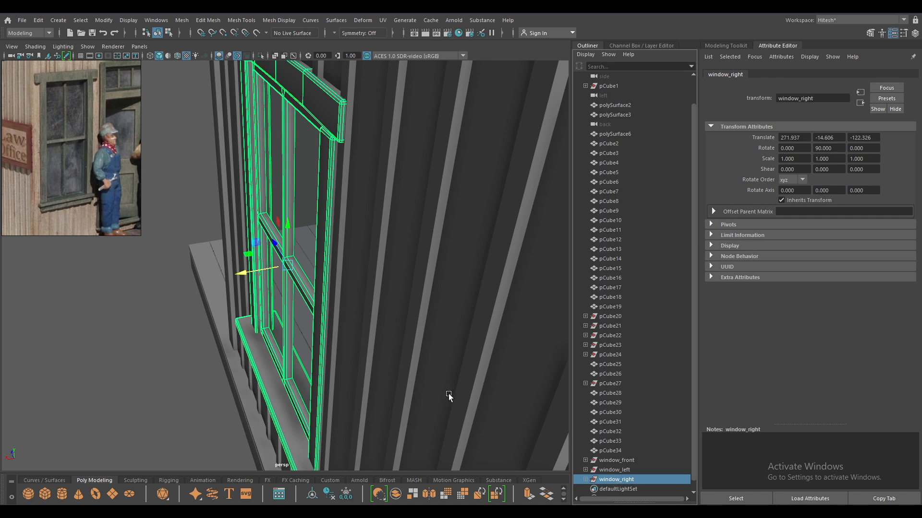
Clear the selection and examine the whole building with its front and side windows from several angles
{"action": "scroll", "coordinate": [480, 396], "scroll_direction": "down", "scroll_amount": 8}
{"action": "left_click_drag", "start_coordinate": [290, 209], "coordinate": [482, 204], "text": "alt"}
{"action": "left_click", "coordinate": [388, 213]}
{"action": "scroll", "coordinate": [386, 214], "scroll_direction": "down", "scroll_amount": 4}
{"action": "left_click_drag", "start_coordinate": [385, 214], "coordinate": [416, 243], "text": "alt"}
{"action": "scroll", "coordinate": [416, 242], "scroll_direction": "down", "scroll_amount": 5}
{"action": "left_click_drag", "start_coordinate": [360, 135], "coordinate": [403, 339], "text": "alt"}
{"action": "scroll", "coordinate": [369, 312], "scroll_direction": "up", "scroll_amount": 3}
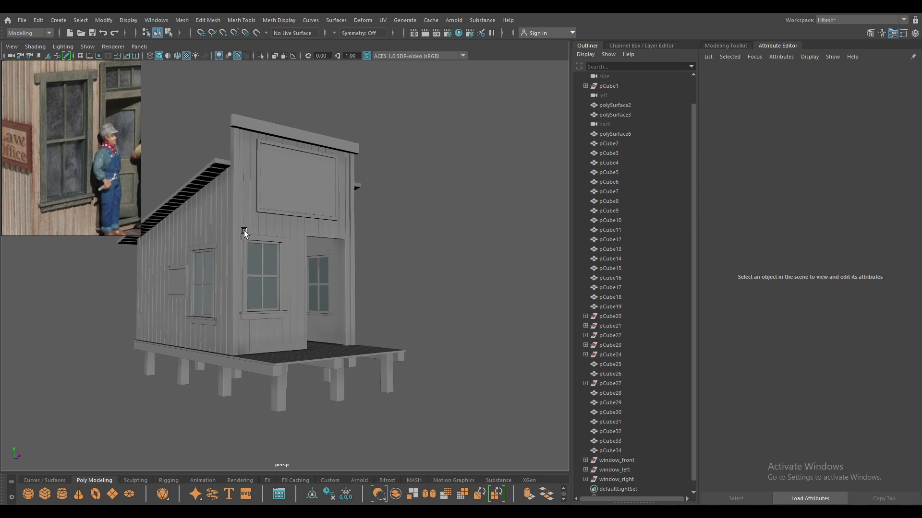
{"action": "key", "text": "alt+Tab"}
{"action": "right_click_drag", "start_coordinate": [69, 137], "coordinate": [96, 130]}
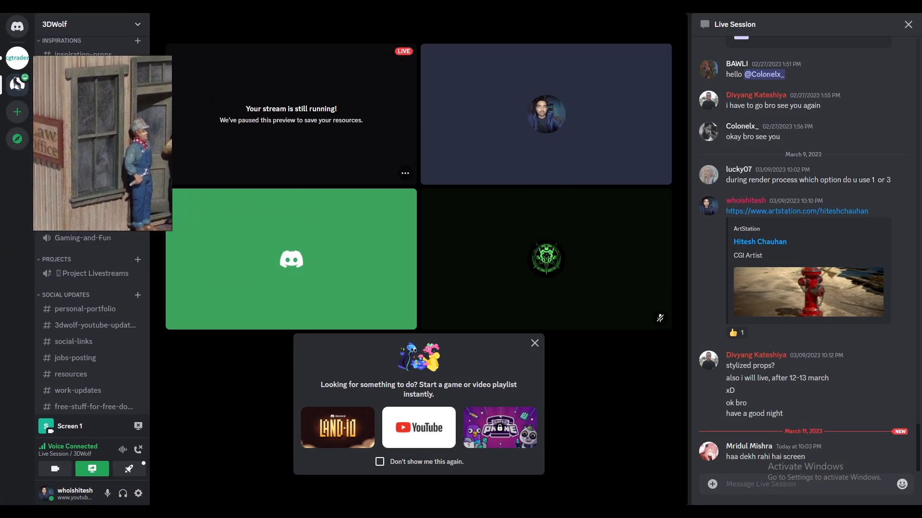
{"action": "key", "text": "alt+Tab"}
{"action": "right_click_drag", "start_coordinate": [148, 95], "coordinate": [118, 99]}
{"action": "left_click_drag", "start_coordinate": [467, 198], "coordinate": [447, 274], "text": "alt"}
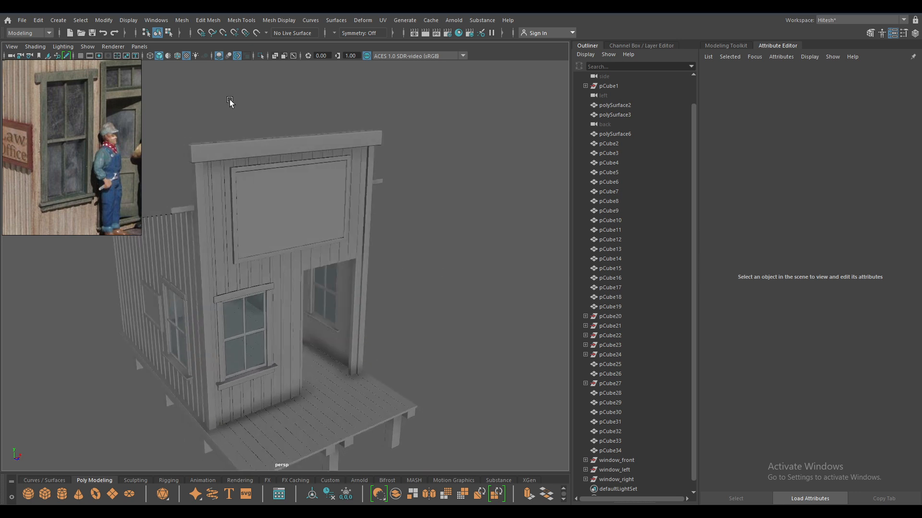
Bring back the Modeling Toolkit and check the building's front and open doorway
{"action": "left_click", "coordinate": [739, 46]}
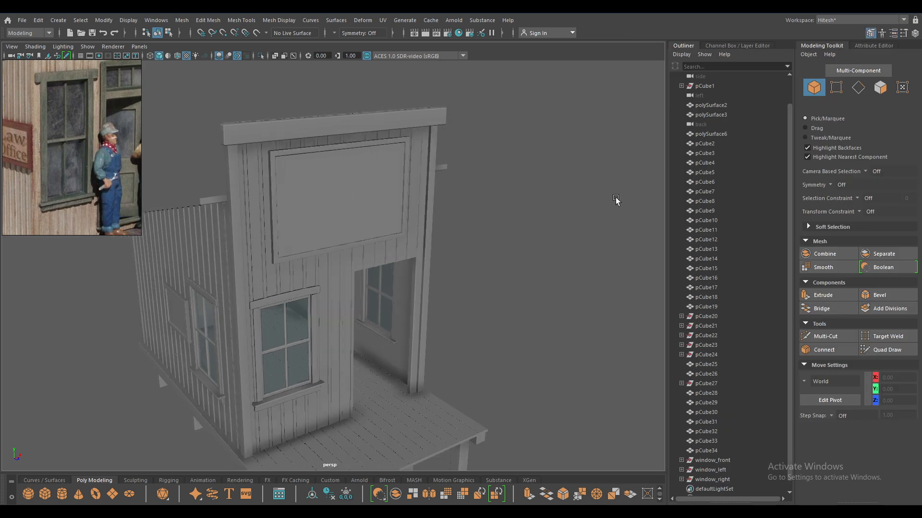
{"action": "left_click_drag", "start_coordinate": [416, 226], "coordinate": [467, 194], "text": "alt"}
{"action": "right_click_drag", "start_coordinate": [466, 194], "coordinate": [479, 389], "text": "alt"}
{"action": "left_click_drag", "start_coordinate": [479, 390], "coordinate": [426, 262], "text": "alt"}
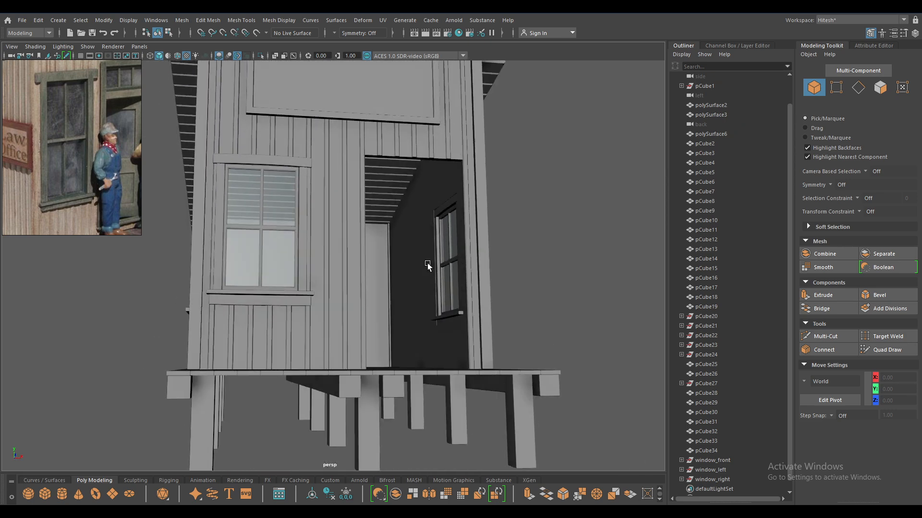
Inspect the right window's lower trim and delete the whole window_right group
{"action": "right_click_drag", "start_coordinate": [425, 262], "coordinate": [522, 437], "text": "alt"}
{"action": "middle_click_drag", "start_coordinate": [522, 438], "coordinate": [341, 379], "text": "alt"}
{"action": "right_click_drag", "start_coordinate": [341, 379], "coordinate": [415, 401], "text": "alt"}
{"action": "left_click", "coordinate": [407, 310]}
{"action": "left_click_drag", "start_coordinate": [458, 309], "coordinate": [379, 283], "text": "alt"}
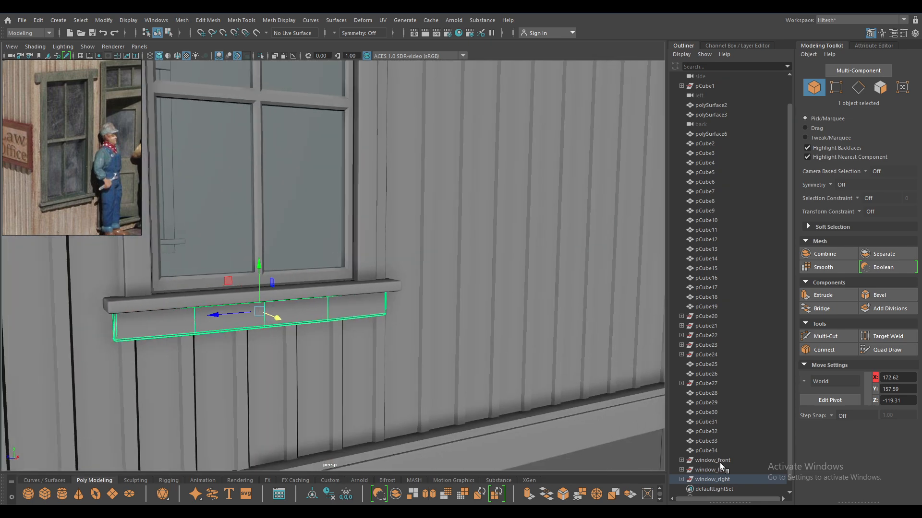
{"action": "left_click", "coordinate": [712, 480]}
{"action": "key", "text": "Delete"}
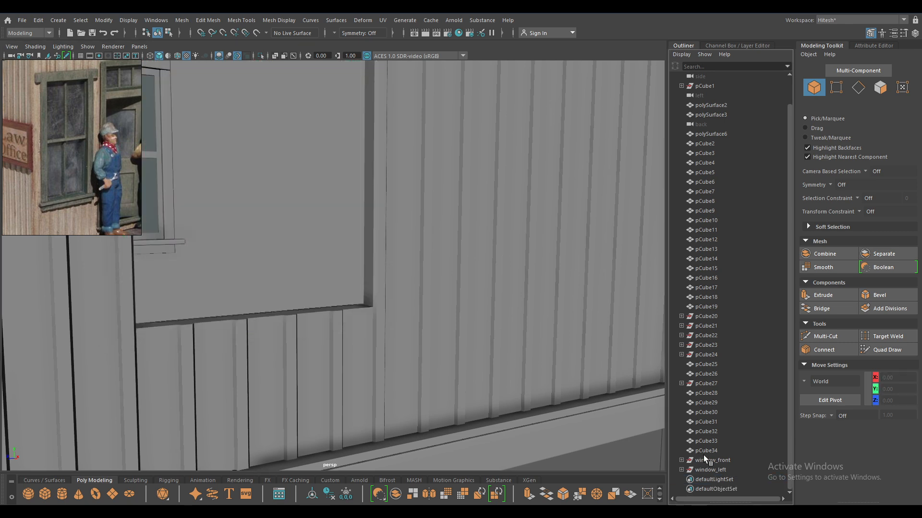
Select the vertices of window_left's middle crossbar and everything below it, and shift them slightly downward
{"action": "left_click", "coordinate": [721, 469]}
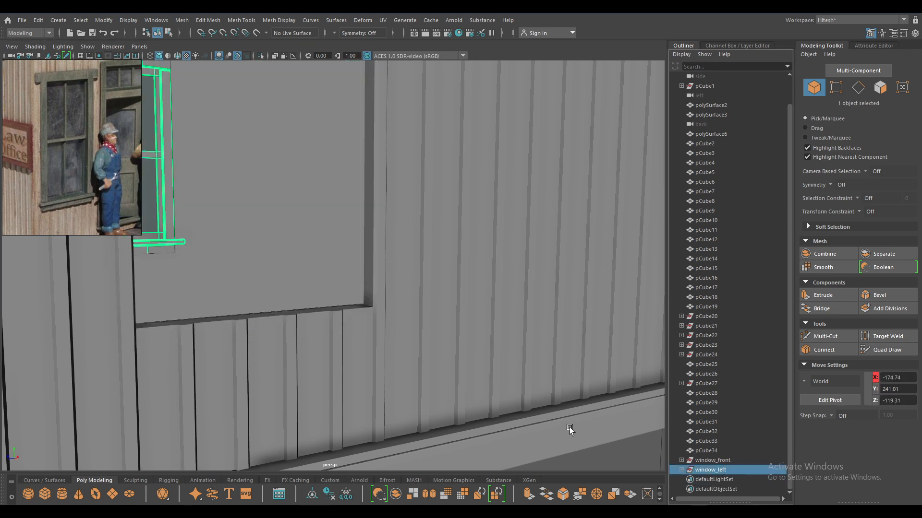
{"action": "right_click_drag", "start_coordinate": [487, 373], "coordinate": [453, 255], "text": "alt"}
{"action": "key", "text": "f"}
{"action": "left_click_drag", "start_coordinate": [440, 271], "coordinate": [394, 281], "text": "alt"}
{"action": "right_click_drag", "start_coordinate": [394, 281], "coordinate": [418, 336], "text": "alt"}
{"action": "middle_click_drag", "start_coordinate": [418, 336], "coordinate": [384, 86], "text": "alt"}
{"action": "mouse_move", "coordinate": [390, 187]}
{"action": "left_mouse_down", "text": "alt"}
{"action": "mouse_move", "coordinate": [395, 164]}
{"action": "mouse_move", "coordinate": [403, 186]}
{"action": "mouse_move", "coordinate": [388, 185]}
{"action": "left_mouse_up", "text": "alt"}
{"action": "right_click_drag", "start_coordinate": [387, 184], "coordinate": [366, 142], "text": "alt"}
{"action": "left_click_drag", "start_coordinate": [366, 142], "coordinate": [387, 114], "text": "alt"}
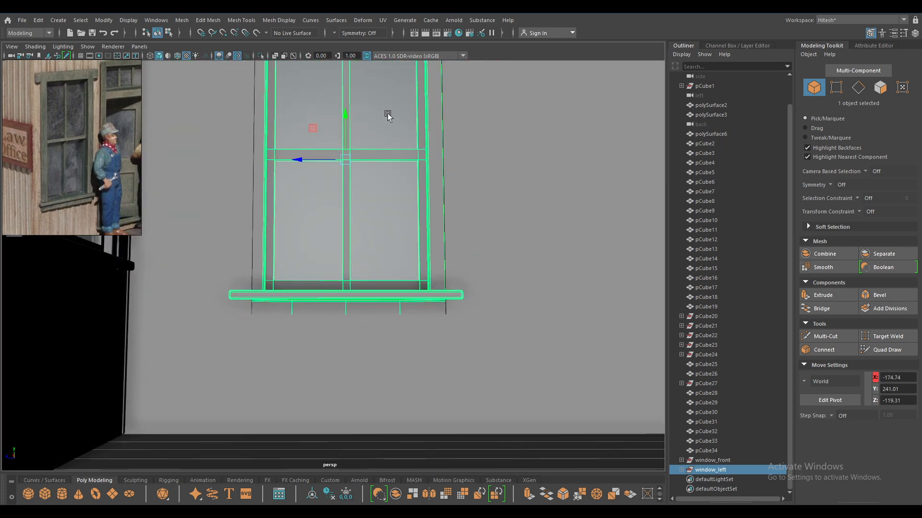
{"action": "right_click_drag", "start_coordinate": [387, 114], "coordinate": [386, 155], "text": "alt"}
{"action": "left_click_drag", "start_coordinate": [385, 155], "coordinate": [407, 192], "text": "alt"}
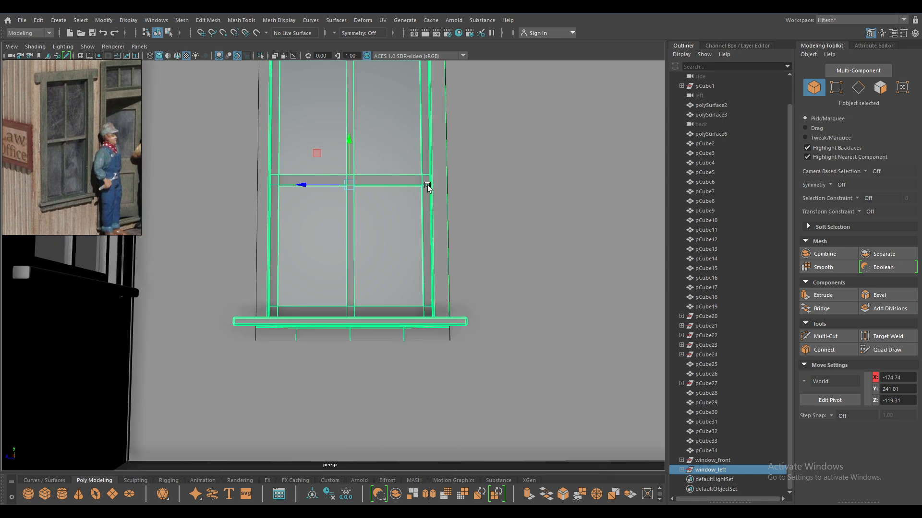
{"action": "key", "text": "F9"}
{"action": "right_click_drag", "start_coordinate": [432, 262], "coordinate": [459, 317], "text": "alt"}
{"action": "left_click_drag", "start_coordinate": [507, 365], "coordinate": [153, 104]}
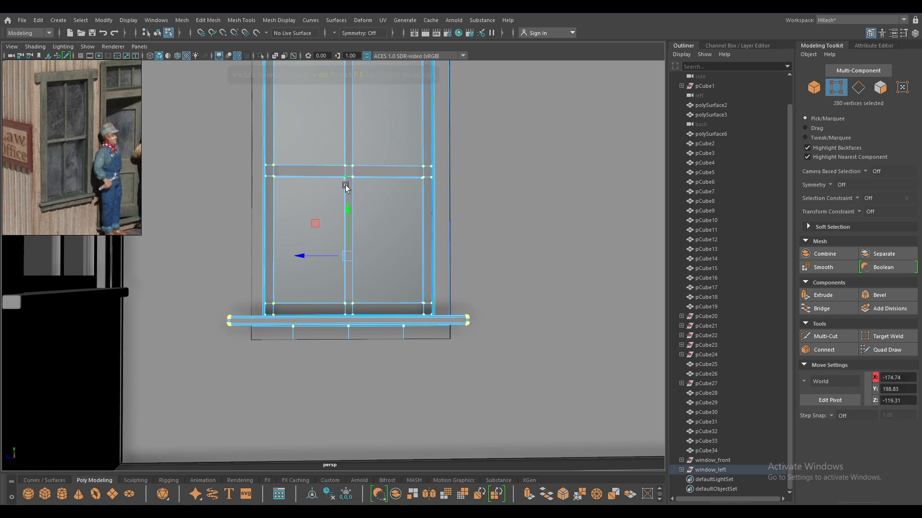
{"action": "middle_click_drag", "start_coordinate": [345, 206], "coordinate": [345, 214]}
Lower the sill and bottom frame vertices of window_left to about Y 155, then return to object mode and clear the selection
{"action": "left_click_drag", "start_coordinate": [521, 256], "coordinate": [143, 438]}
{"action": "middle_click_drag", "start_coordinate": [346, 285], "coordinate": [346, 294]}
{"action": "key", "text": "space"}
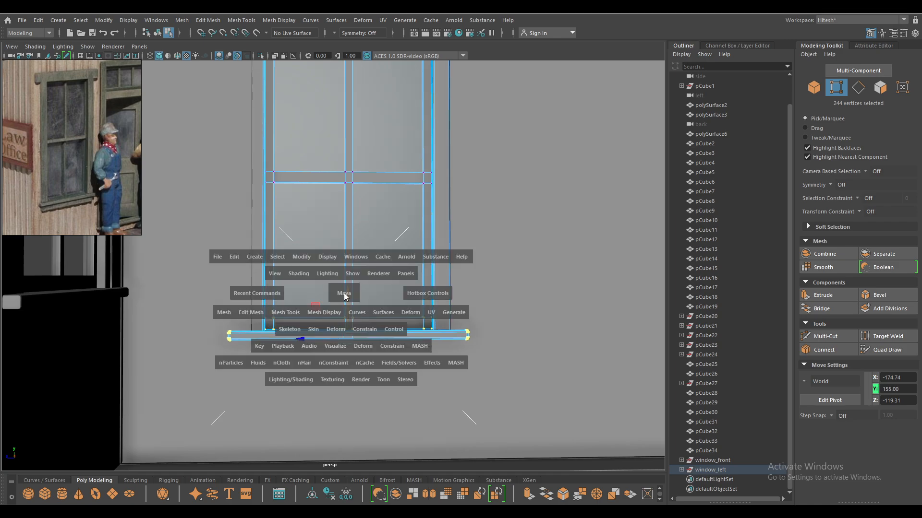
{"action": "left_click_drag", "start_coordinate": [364, 222], "coordinate": [356, 241], "text": "alt"}
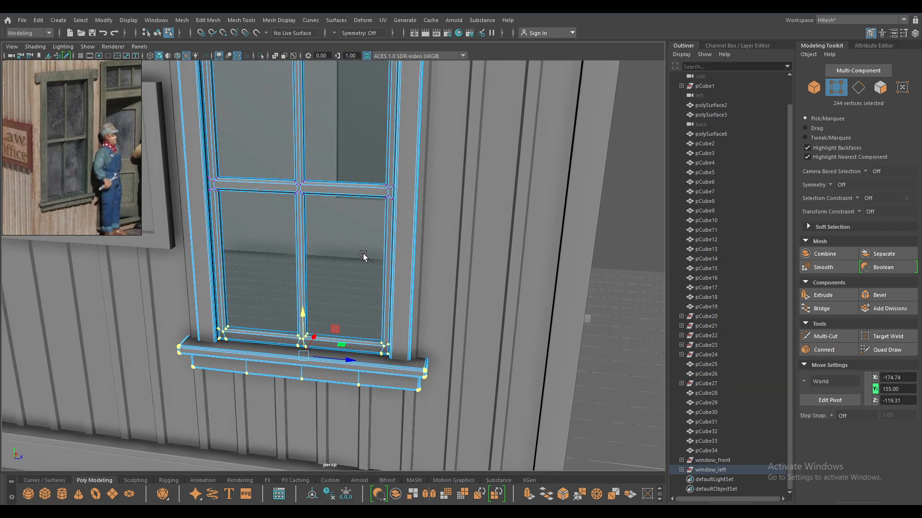
{"action": "right_click_drag", "start_coordinate": [357, 240], "coordinate": [352, 253], "text": "alt"}
{"action": "left_click_drag", "start_coordinate": [352, 252], "coordinate": [361, 207], "text": "alt"}
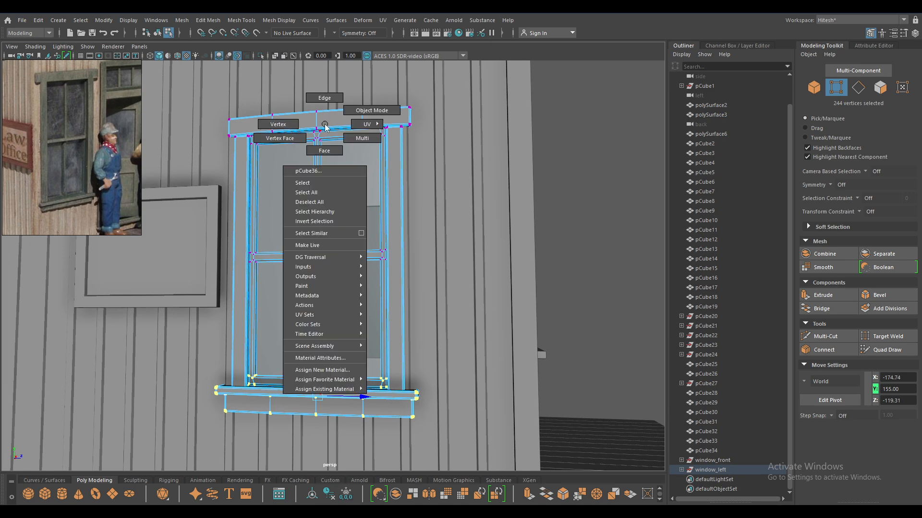
{"action": "right_click_drag", "start_coordinate": [325, 127], "coordinate": [401, 147]}
{"action": "right_click_drag", "start_coordinate": [350, 272], "coordinate": [367, 212]}
{"action": "left_click", "coordinate": [555, 257]}
{"action": "left_click_drag", "start_coordinate": [555, 257], "coordinate": [495, 441], "text": "alt"}
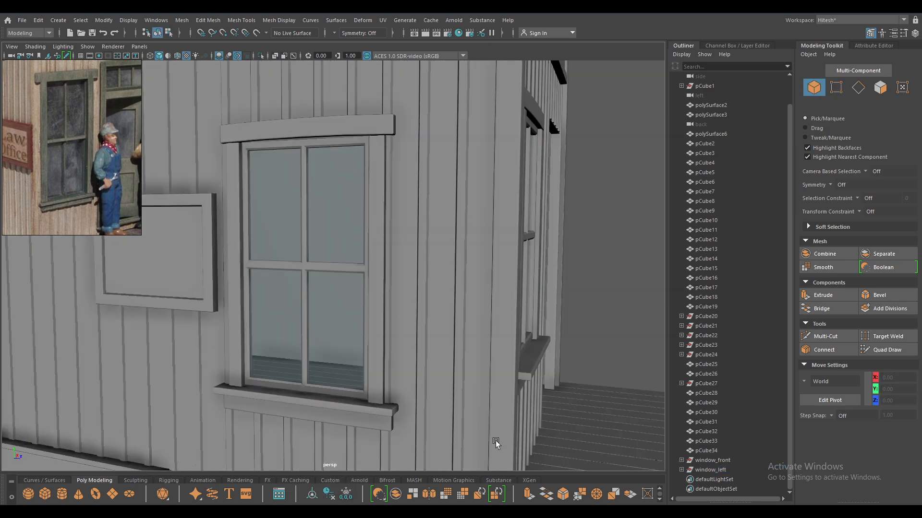
Duplicate the window_left group and rotate the copy about Y to face the opposite side wall
{"action": "left_click", "coordinate": [713, 472]}
{"action": "key", "text": "ctrl+d"}
{"action": "key", "text": "e"}
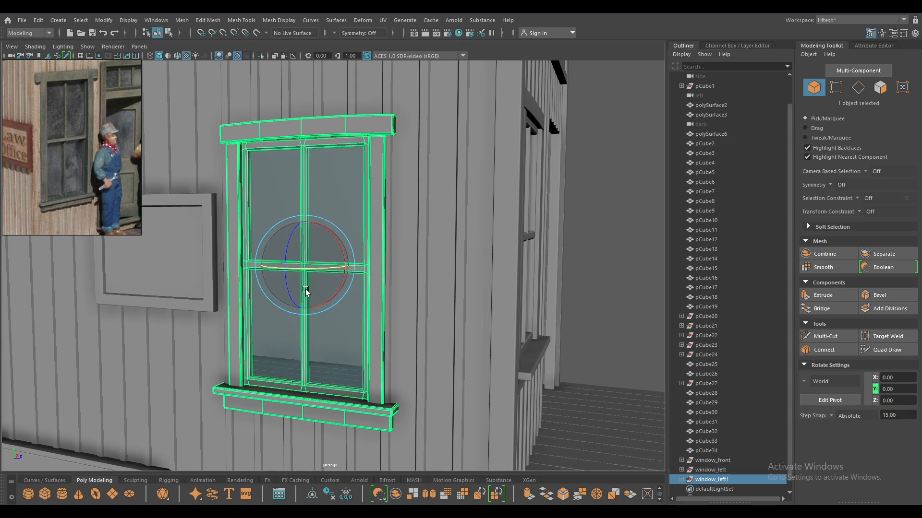
{"action": "left_click_drag", "start_coordinate": [319, 271], "coordinate": [199, 287]}
{"action": "left_click_drag", "start_coordinate": [308, 273], "coordinate": [253, 293], "text": "alt"}
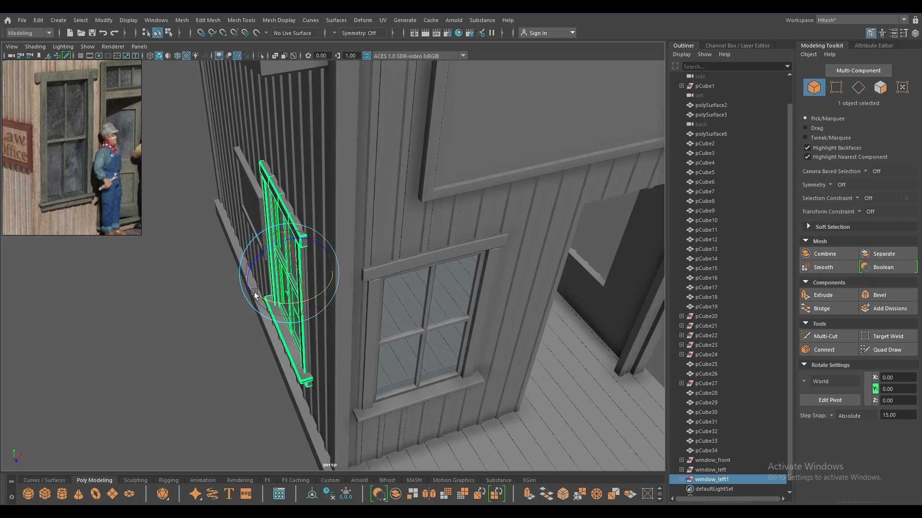
Move the window copy along X across the building to the right wall's opening, at about X 173.78
{"action": "key", "text": "w"}
{"action": "left_click_drag", "start_coordinate": [329, 264], "coordinate": [644, 224]}
{"action": "key", "text": "f"}
{"action": "left_click_drag", "start_coordinate": [535, 263], "coordinate": [469, 349], "text": "alt"}
{"action": "scroll", "coordinate": [407, 366], "scroll_direction": "up", "scroll_amount": 3}
{"action": "left_click_drag", "start_coordinate": [360, 342], "coordinate": [260, 306]}
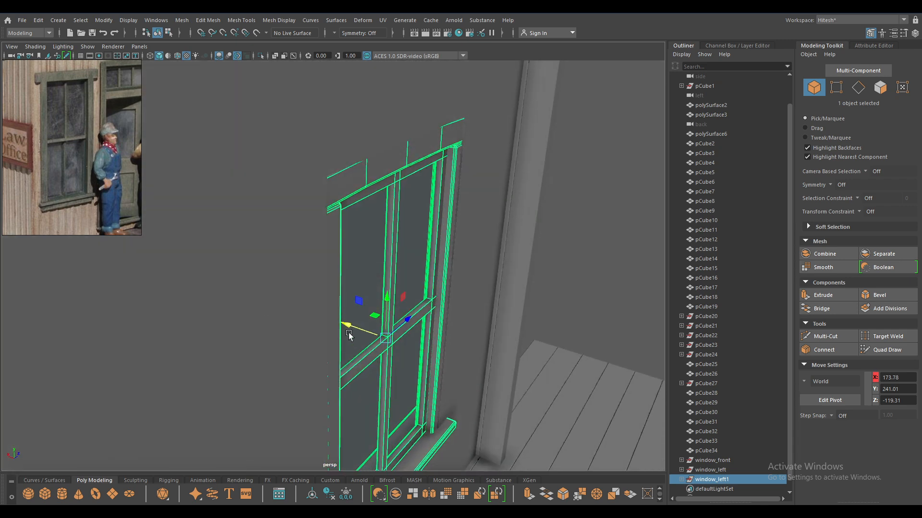
{"action": "left_click_drag", "start_coordinate": [343, 323], "coordinate": [344, 322]}
Check the window copy against the right wall and fine-tune it along X to about 172.59
{"action": "left_click", "coordinate": [617, 235]}
{"action": "left_click_drag", "start_coordinate": [617, 236], "coordinate": [525, 242], "text": "alt"}
{"action": "left_click", "coordinate": [432, 167]}
{"action": "left_click_drag", "start_coordinate": [433, 166], "coordinate": [523, 186], "text": "alt"}
{"action": "scroll", "coordinate": [744, 465], "scroll_direction": "down", "scroll_amount": 1}
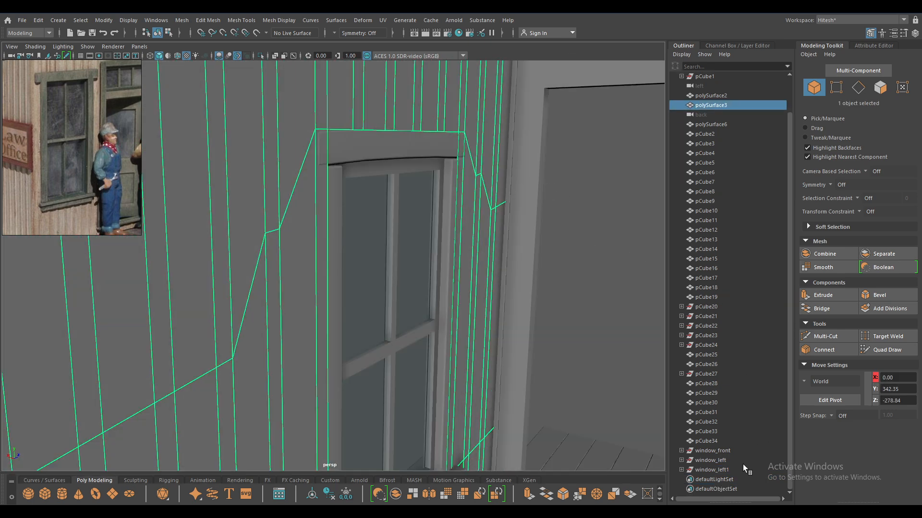
{"action": "left_click", "coordinate": [736, 470]}
{"action": "left_click_drag", "start_coordinate": [350, 336], "coordinate": [352, 336]}
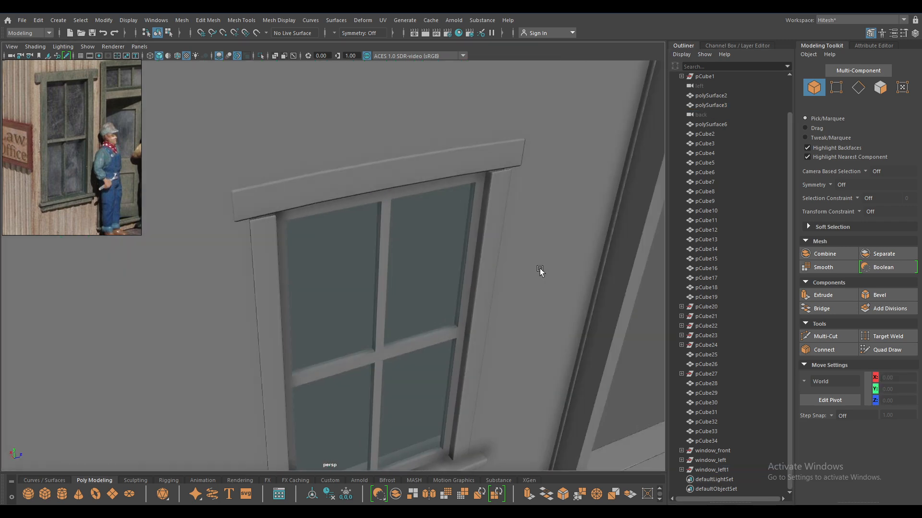
Check the fitted window from outside and rename the copied group window_right
{"action": "left_click_drag", "start_coordinate": [540, 268], "coordinate": [444, 245], "text": "alt"}
{"action": "right_click_drag", "start_coordinate": [443, 245], "coordinate": [399, 134], "text": "alt"}
{"action": "left_click_drag", "start_coordinate": [399, 134], "coordinate": [347, 193], "text": "alt"}
{"action": "double_click", "coordinate": [725, 470]}
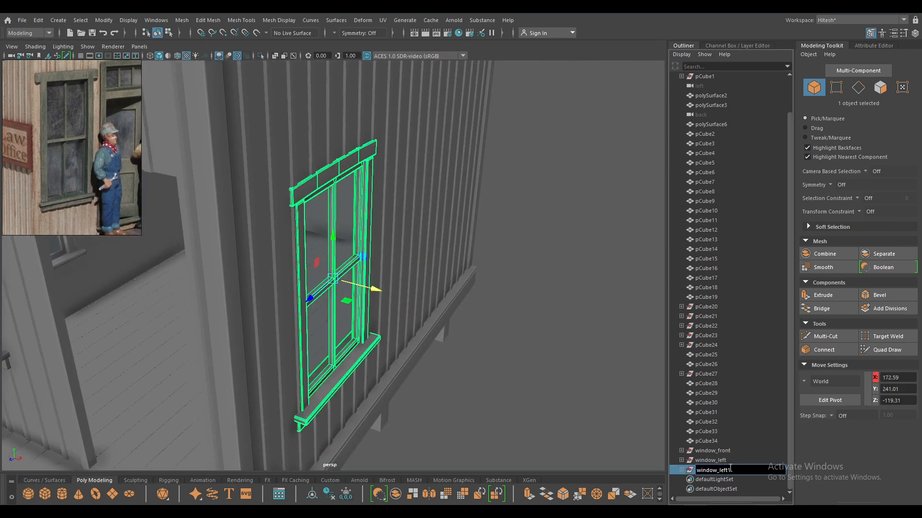
{"action": "key", "text": "BackSpace"}
{"action": "key", "text": "BackSpace"}
{"action": "key", "text": "BackSpace"}
{"action": "key", "text": "BackSpace"}
{"action": "type", "text": "right"}
{"action": "key", "text": "Return"}
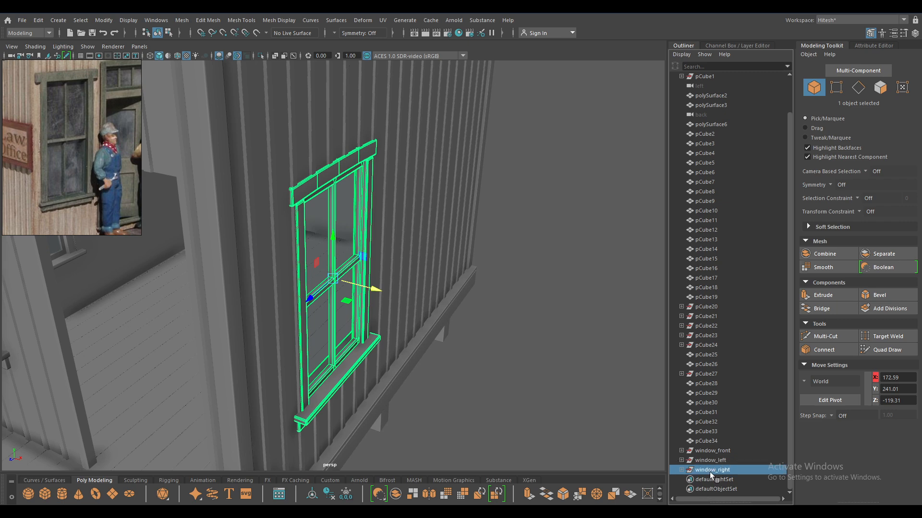
Move window_left along X to about -172.67 so its trim sits closer to the wall
{"action": "left_click", "coordinate": [711, 462]}
{"action": "left_click_drag", "start_coordinate": [337, 353], "coordinate": [397, 376], "text": "alt"}
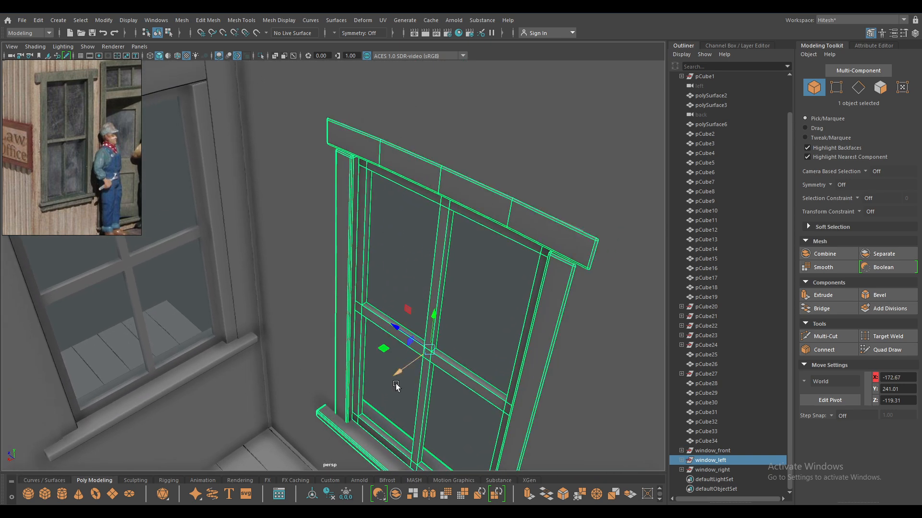
{"action": "scroll", "coordinate": [397, 375], "scroll_direction": "down", "scroll_amount": 1}
Nudge the window_front group along Z against the front wall, then clear the selection
{"action": "left_click", "coordinate": [713, 451]}
{"action": "key", "text": "f"}
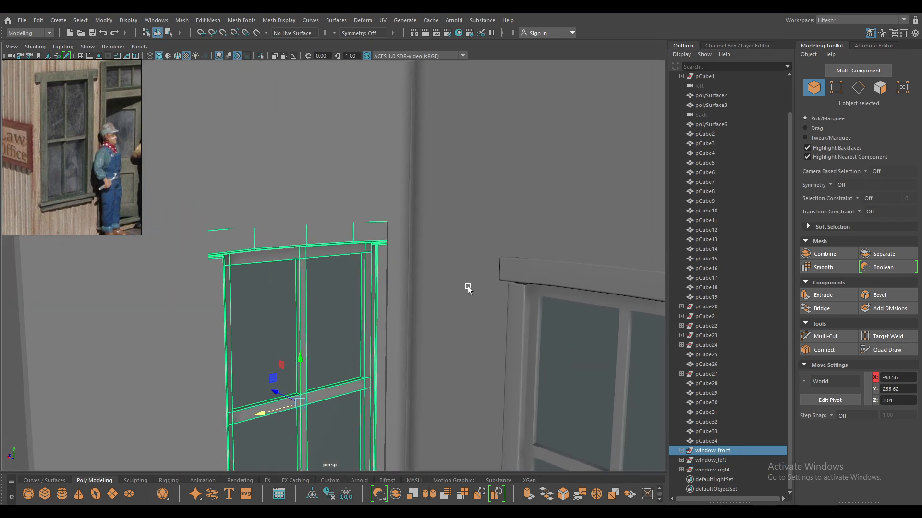
{"action": "left_click_drag", "start_coordinate": [276, 392], "coordinate": [277, 393]}
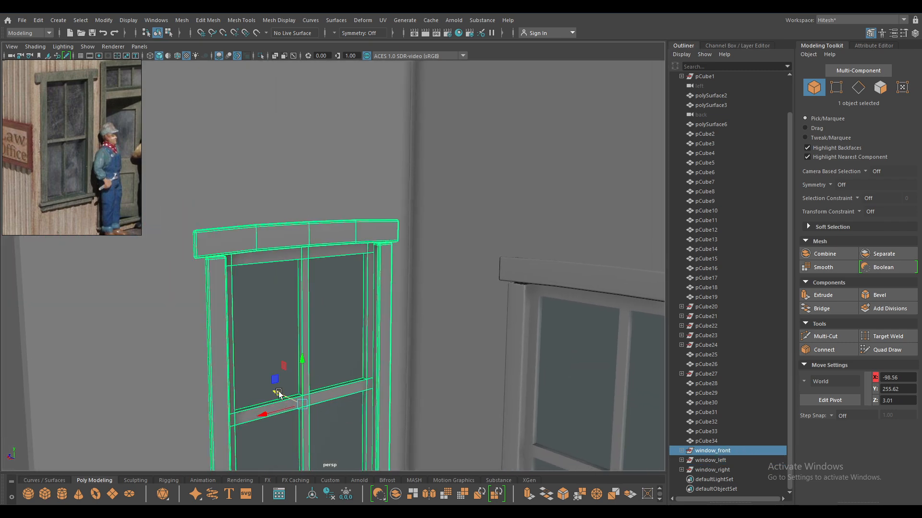
{"action": "left_click_drag", "start_coordinate": [465, 352], "coordinate": [426, 392], "text": "alt"}
{"action": "right_click_drag", "start_coordinate": [425, 391], "coordinate": [322, 301], "text": "alt"}
{"action": "left_click_drag", "start_coordinate": [322, 301], "coordinate": [332, 301], "text": "alt"}
{"action": "left_click", "coordinate": [71, 336]}
Examine the whole building with its three windows and shift the reference image to show the door
{"action": "right_click_drag", "start_coordinate": [403, 240], "coordinate": [283, 103], "text": "alt"}
{"action": "left_click_drag", "start_coordinate": [384, 278], "coordinate": [502, 289], "text": "alt"}
{"action": "right_click_drag", "start_coordinate": [502, 288], "coordinate": [473, 197], "text": "alt"}
{"action": "left_click_drag", "start_coordinate": [472, 197], "coordinate": [484, 178], "text": "alt"}
{"action": "right_click_drag", "start_coordinate": [484, 177], "coordinate": [484, 229], "text": "alt"}
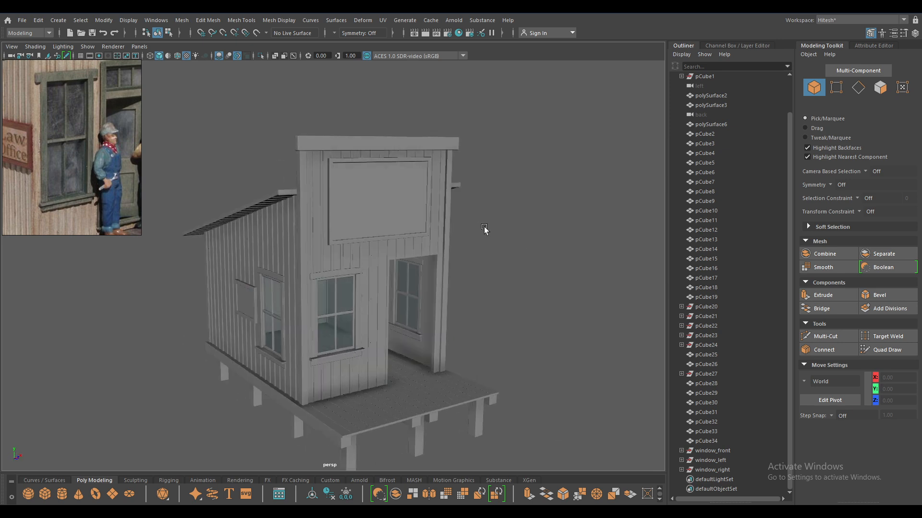
{"action": "middle_click_drag", "start_coordinate": [114, 134], "coordinate": [87, 139]}
{"action": "scroll", "coordinate": [87, 140], "scroll_direction": "down", "scroll_amount": 2}
{"action": "scroll", "coordinate": [86, 139], "scroll_direction": "up", "scroll_amount": 1}
{"action": "left_click_drag", "start_coordinate": [374, 241], "coordinate": [410, 201], "text": "alt"}
{"action": "right_click_drag", "start_coordinate": [410, 202], "coordinate": [444, 267], "text": "alt"}
{"action": "left_click_drag", "start_coordinate": [444, 267], "coordinate": [432, 285], "text": "alt"}
Try to raise the front wall's vertices along the doorway's top edge to about Y 354.58 in the front view
{"action": "left_click", "coordinate": [432, 137]}
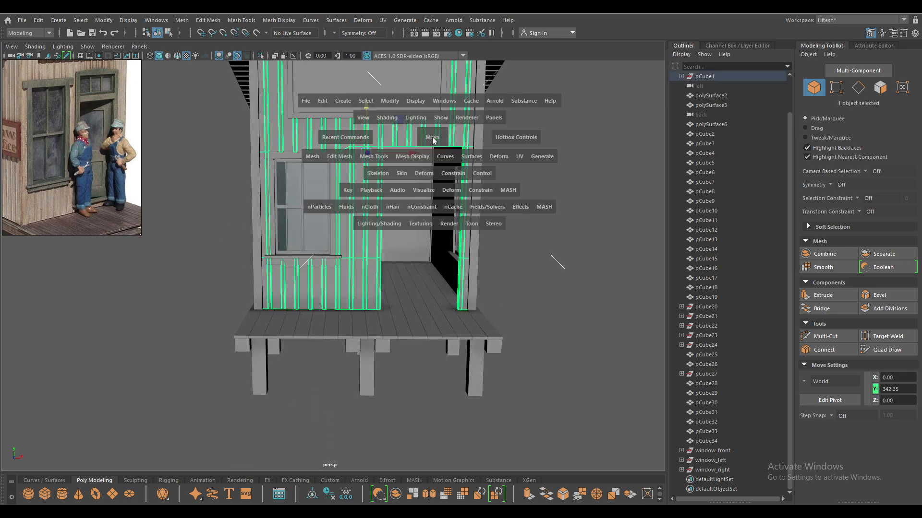
{"action": "key", "text": "space"}
{"action": "left_click_drag", "start_coordinate": [432, 137], "coordinate": [432, 161]}
{"action": "right_click_drag", "start_coordinate": [432, 161], "coordinate": [397, 239], "text": "alt"}
{"action": "middle_click_drag", "start_coordinate": [397, 239], "coordinate": [192, 310], "text": "alt"}
{"action": "middle_click_drag", "start_coordinate": [387, 148], "coordinate": [201, 266], "text": "alt"}
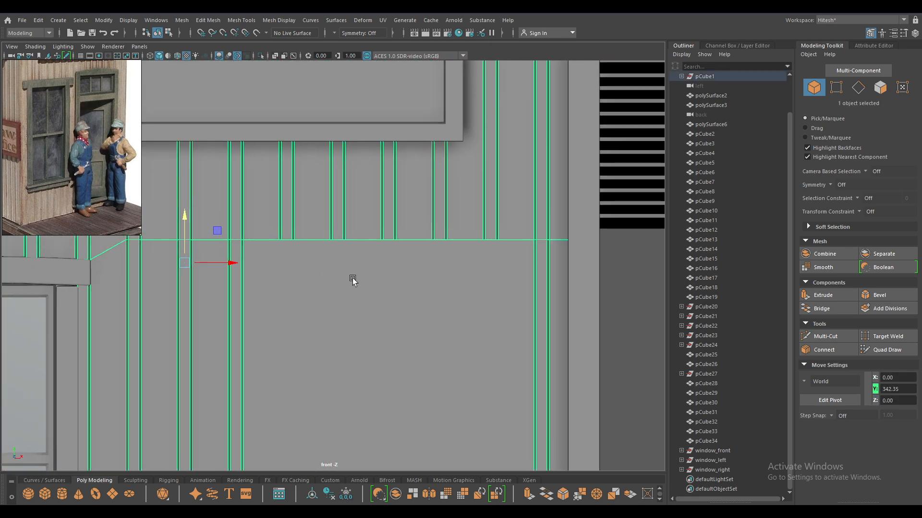
{"action": "key", "text": "F9"}
{"action": "left_click_drag", "start_coordinate": [269, 255], "coordinate": [528, 221]}
{"action": "left_click_drag", "start_coordinate": [386, 192], "coordinate": [391, 187]}
Try to arch the doorway's top edge by raising its inner vertices to about Y 356.85, then undo the inner raises
{"action": "left_click_drag", "start_coordinate": [277, 221], "coordinate": [277, 221], "text": "ctrl"}
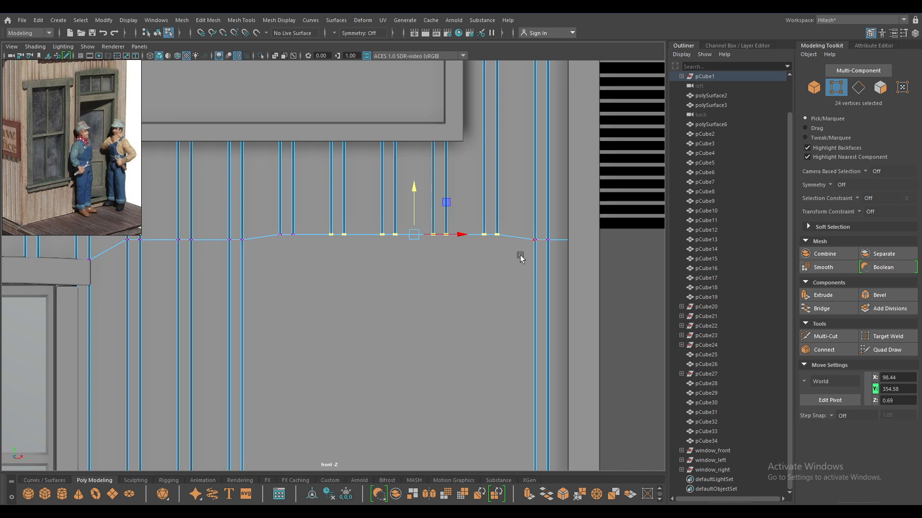
{"action": "left_click_drag", "start_coordinate": [481, 216], "coordinate": [481, 215], "text": "ctrl"}
{"action": "left_click_drag", "start_coordinate": [392, 189], "coordinate": [390, 183]}
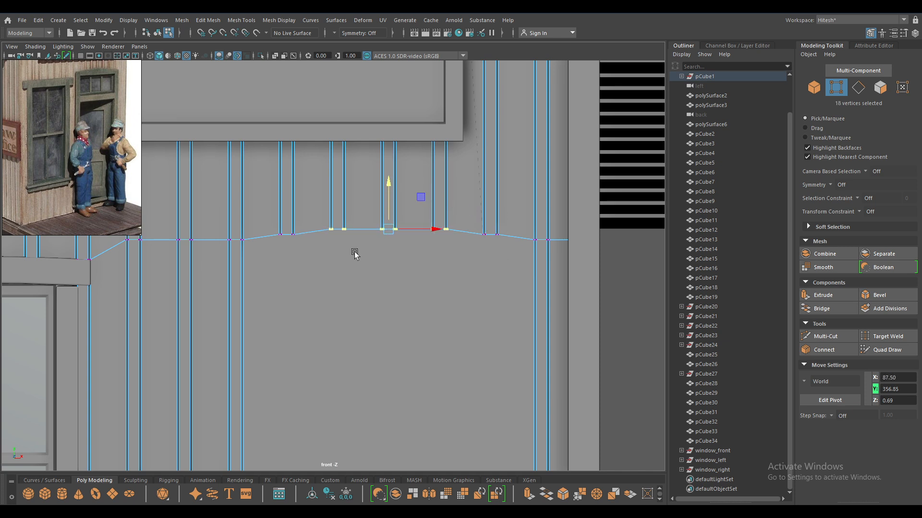
{"action": "key", "text": "ctrl+z"}
{"action": "left_click_drag", "start_coordinate": [389, 191], "coordinate": [391, 188]}
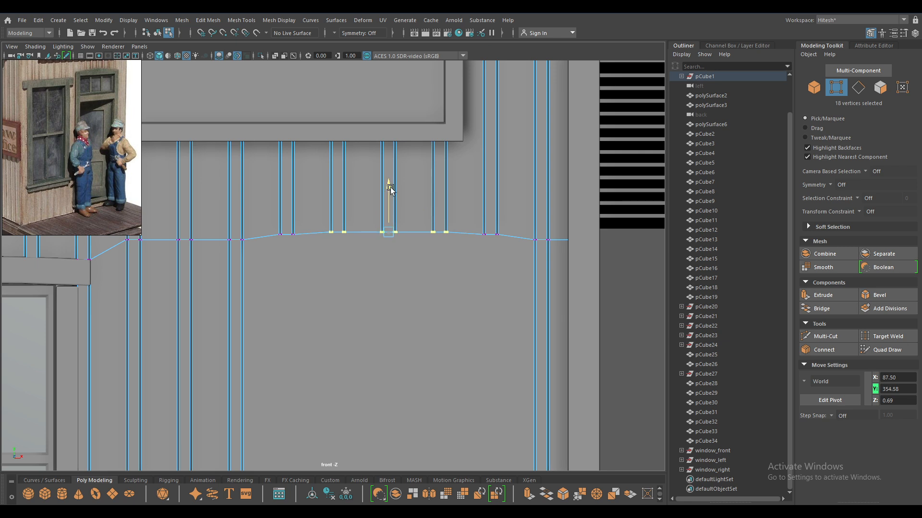
{"action": "key", "text": "ctrl+z"}
{"action": "key", "text": "ctrl+z"}
{"action": "key", "text": "ctrl+z"}
{"action": "key", "text": "ctrl+z"}
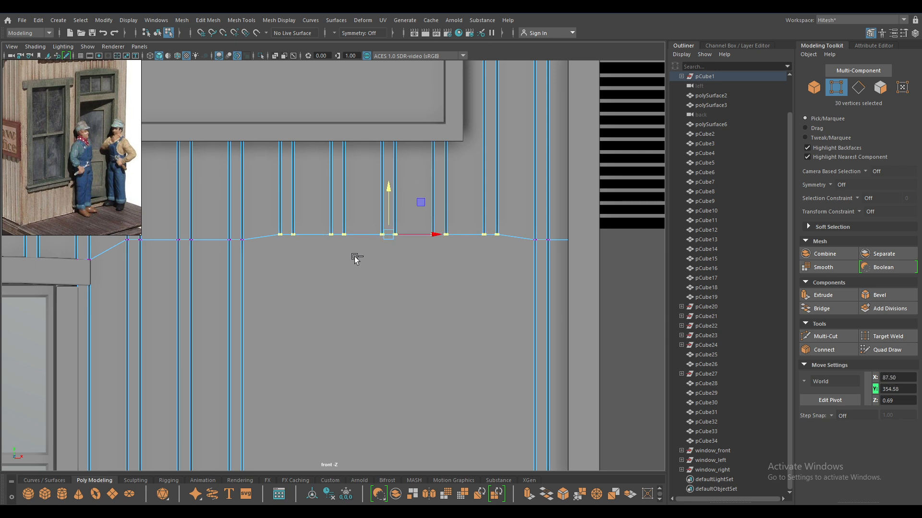
Try a stepped arch over the doorway by raising vertices to about Y 356.44 and 359.53, then undo it and leave vertex mode
{"action": "left_click_drag", "start_coordinate": [389, 193], "coordinate": [390, 184]}
{"action": "left_click_drag", "start_coordinate": [302, 249], "coordinate": [272, 194], "text": "ctrl"}
{"action": "left_click_drag", "start_coordinate": [517, 263], "coordinate": [473, 209], "text": "ctrl"}
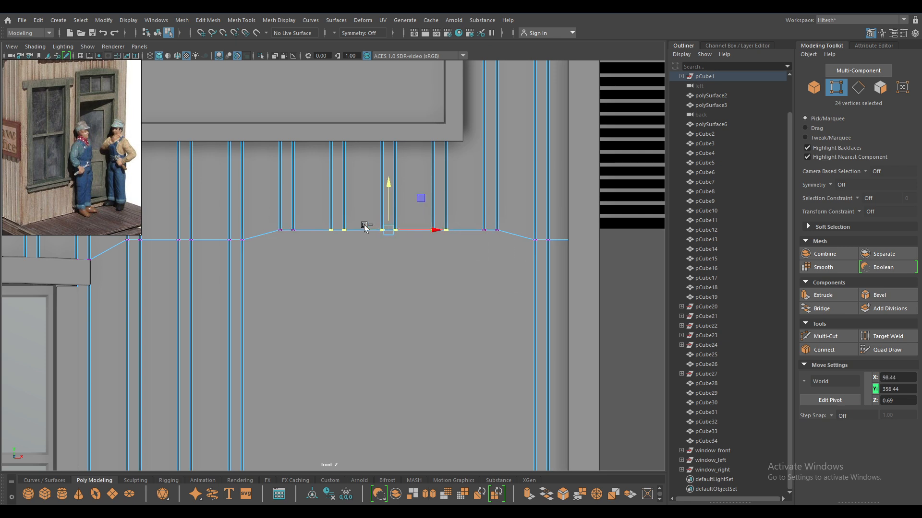
{"action": "left_click_drag", "start_coordinate": [389, 191], "coordinate": [390, 177]}
{"action": "left_click_drag", "start_coordinate": [354, 243], "coordinate": [321, 211], "text": "ctrl"}
{"action": "left_click_drag", "start_coordinate": [494, 256], "coordinate": [388, 176], "text": "ctrl"}
{"action": "key", "text": "ctrl+z"}
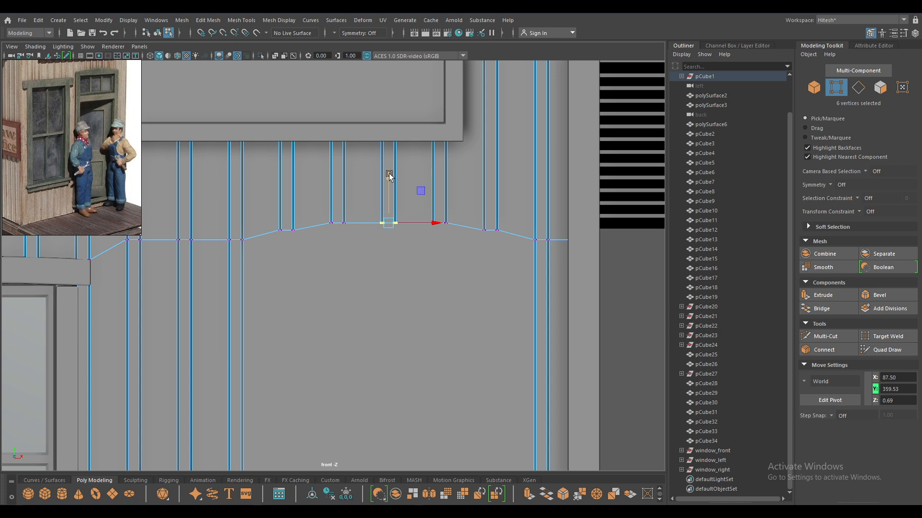
{"action": "key", "text": "ctrl+z"}
{"action": "key", "text": "ctrl+z"}
{"action": "key", "text": "ctrl+z"}
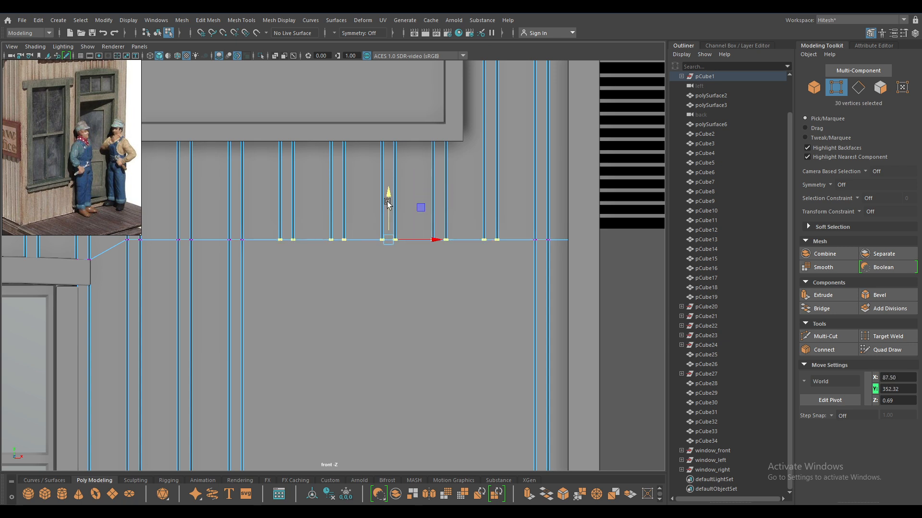
{"action": "key", "text": "space"}
{"action": "left_click_drag", "start_coordinate": [405, 236], "coordinate": [406, 206]}
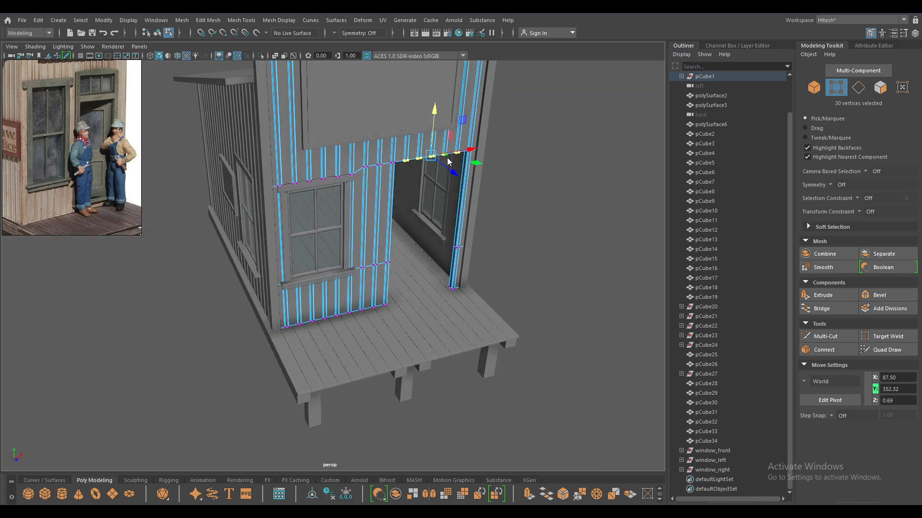
{"action": "double_click", "coordinate": [541, 131]}
Turn on wireframe on shaded in the front view and create a polygon cube for the door
{"action": "left_click_drag", "start_coordinate": [569, 231], "coordinate": [549, 227], "text": "alt"}
{"action": "key", "text": "space"}
{"action": "middle_click_drag", "start_coordinate": [548, 227], "coordinate": [481, 220], "text": "alt"}
{"action": "scroll", "coordinate": [480, 220], "scroll_direction": "down", "scroll_amount": 1}
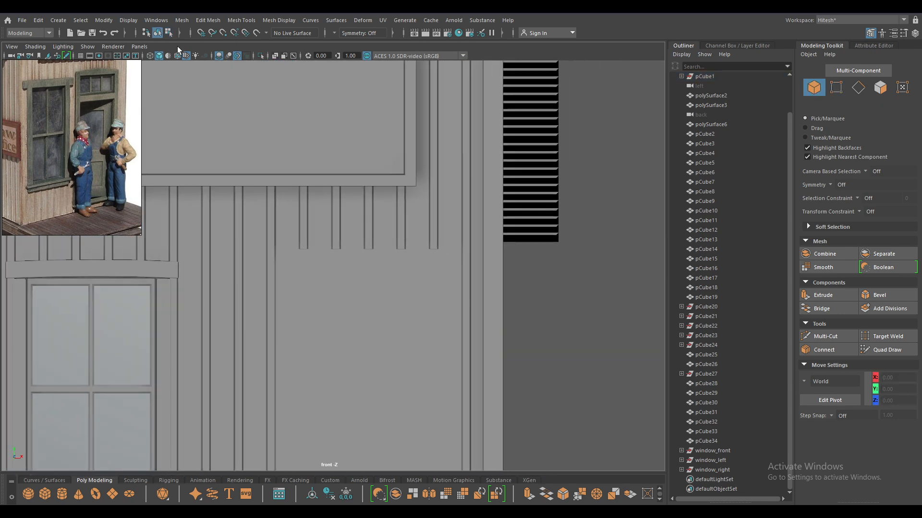
{"action": "left_click", "coordinate": [176, 56]}
{"action": "scroll", "coordinate": [412, 212], "scroll_direction": "down", "scroll_amount": 3}
{"action": "scroll", "coordinate": [498, 193], "scroll_direction": "up", "scroll_amount": 3}
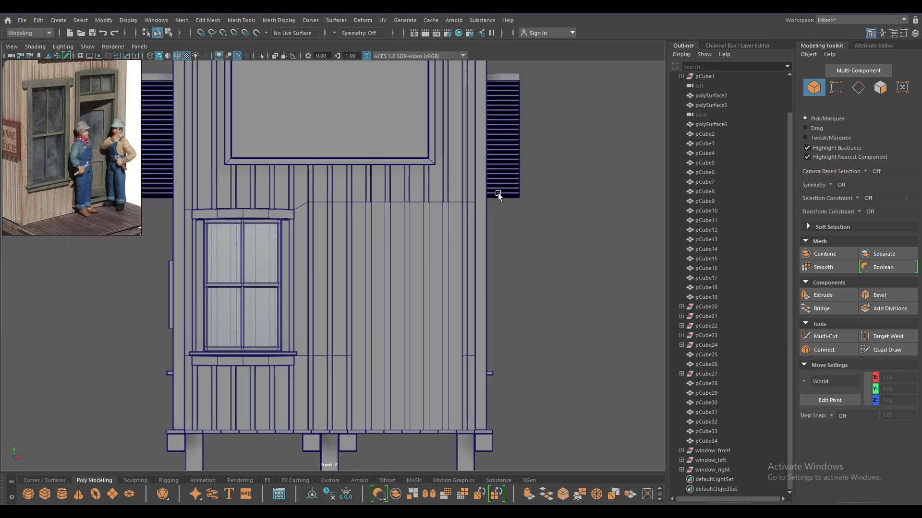
{"action": "right_click", "coordinate": [498, 194], "text": "shift"}
{"action": "left_click", "coordinate": [503, 217]}
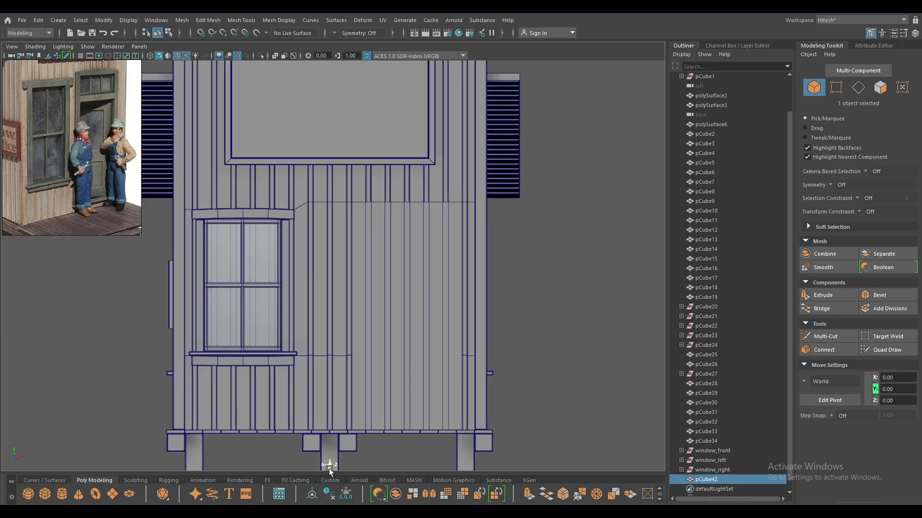
Enlarge the cube to roughly the doorway's width and place it in the opening at about X 88.24, Y 262.55
{"action": "left_click_drag", "start_coordinate": [378, 281], "coordinate": [456, 311]}
{"action": "key", "text": "w"}
{"action": "left_click_drag", "start_coordinate": [429, 281], "coordinate": [456, 280]}
{"action": "scroll", "coordinate": [436, 226], "scroll_direction": "up", "scroll_amount": 2}
{"action": "key", "text": "space"}
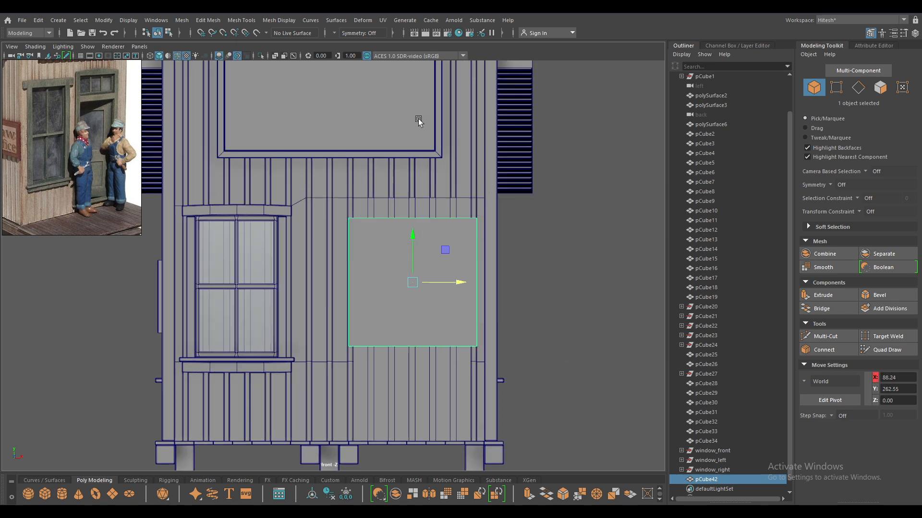
Inspect the door cube in the perspective view and start scaling down its depth in the doorway
{"action": "left_click_drag", "start_coordinate": [437, 228], "coordinate": [419, 118]}
{"action": "scroll", "coordinate": [459, 172], "scroll_direction": "up", "scroll_amount": 3}
{"action": "left_click_drag", "start_coordinate": [460, 173], "coordinate": [400, 270], "text": "alt"}
{"action": "right_click_drag", "start_coordinate": [400, 268], "coordinate": [444, 273], "text": "alt"}
{"action": "middle_click_drag", "start_coordinate": [445, 273], "coordinate": [414, 312], "text": "alt"}
{"action": "left_click_drag", "start_coordinate": [413, 312], "coordinate": [417, 312], "text": "alt"}
{"action": "key", "text": "r"}
{"action": "left_click_drag", "start_coordinate": [476, 335], "coordinate": [476, 336]}
{"action": "left_click_drag", "start_coordinate": [102, 181], "coordinate": [302, 214]}
{"action": "left_click", "coordinate": [65, 473]}
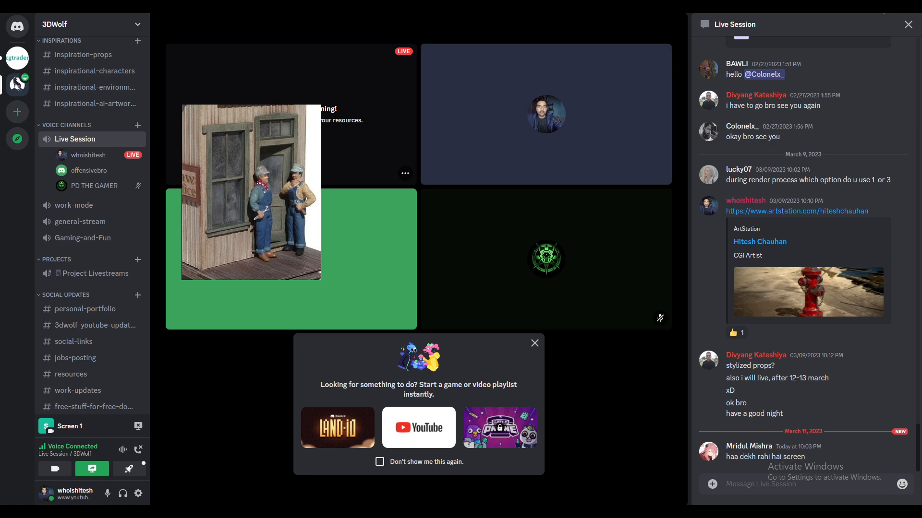
{"action": "key", "text": "alt+Tab"}
{"action": "left_click_drag", "start_coordinate": [281, 192], "coordinate": [100, 145]}
Flatten the door cube along Z into a thin panel standing in the doorway
{"action": "left_click_drag", "start_coordinate": [471, 339], "coordinate": [419, 295], "text": "alt"}
{"action": "key", "text": "w"}
{"action": "key", "text": "r"}
{"action": "left_click_drag", "start_coordinate": [387, 323], "coordinate": [369, 284]}
{"action": "key", "text": "w"}
{"action": "left_click_drag", "start_coordinate": [373, 214], "coordinate": [411, 233], "text": "alt"}
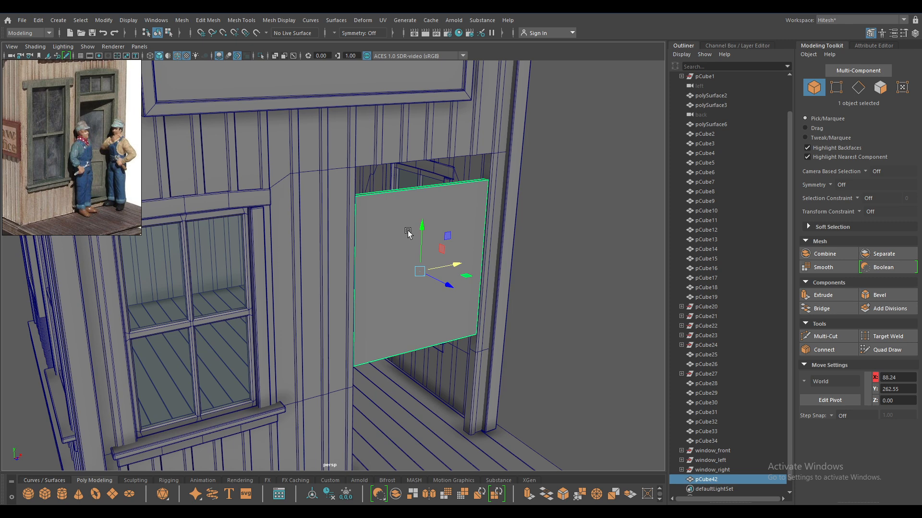
Move the door panel's left-side vertices in the front view to about X 25.18, flush with the doorway's left edge
{"action": "left_click_drag", "start_coordinate": [408, 232], "coordinate": [371, 250], "text": "alt"}
{"action": "key", "text": "space"}
{"action": "right_click_drag", "start_coordinate": [382, 253], "coordinate": [490, 452], "text": "alt"}
{"action": "middle_click_drag", "start_coordinate": [466, 341], "coordinate": [439, 338], "text": "alt"}
{"action": "key", "text": "F9"}
{"action": "key", "text": "space"}
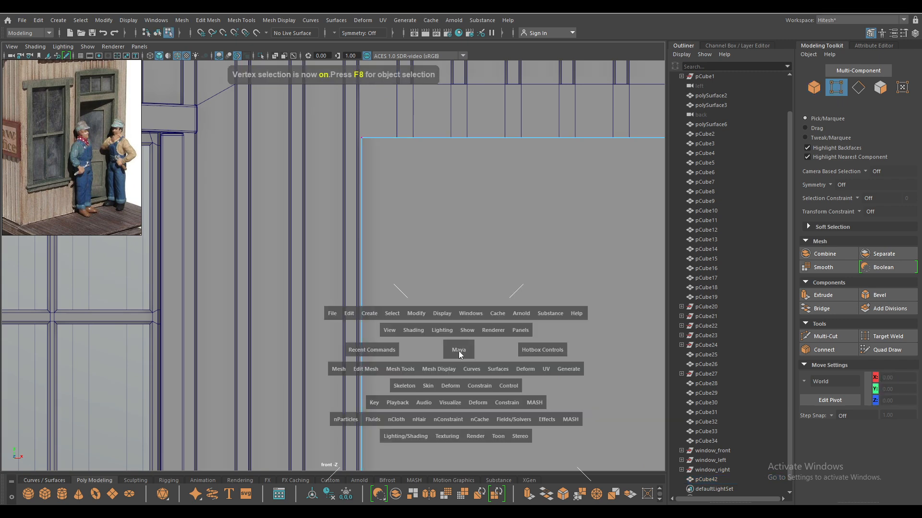
{"action": "left_click_drag", "start_coordinate": [459, 350], "coordinate": [404, 187]}
{"action": "right_click_drag", "start_coordinate": [408, 244], "coordinate": [384, 214], "text": "alt"}
{"action": "left_click_drag", "start_coordinate": [368, 190], "coordinate": [288, 377]}
{"action": "key", "text": "space"}
{"action": "left_click_drag", "start_coordinate": [354, 300], "coordinate": [356, 322]}
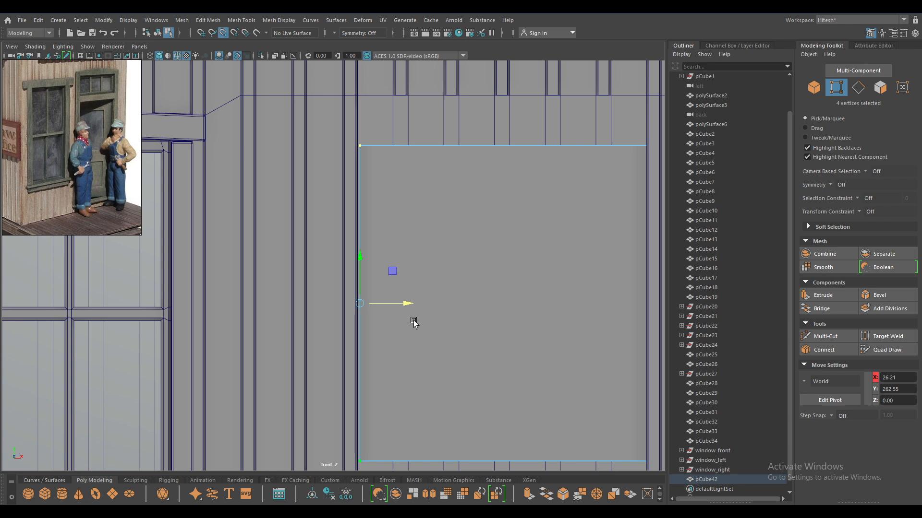
{"action": "left_click_drag", "start_coordinate": [402, 304], "coordinate": [364, 306]}
{"action": "key", "text": "ctrl+z"}
{"action": "left_click_drag", "start_coordinate": [400, 305], "coordinate": [400, 306]}
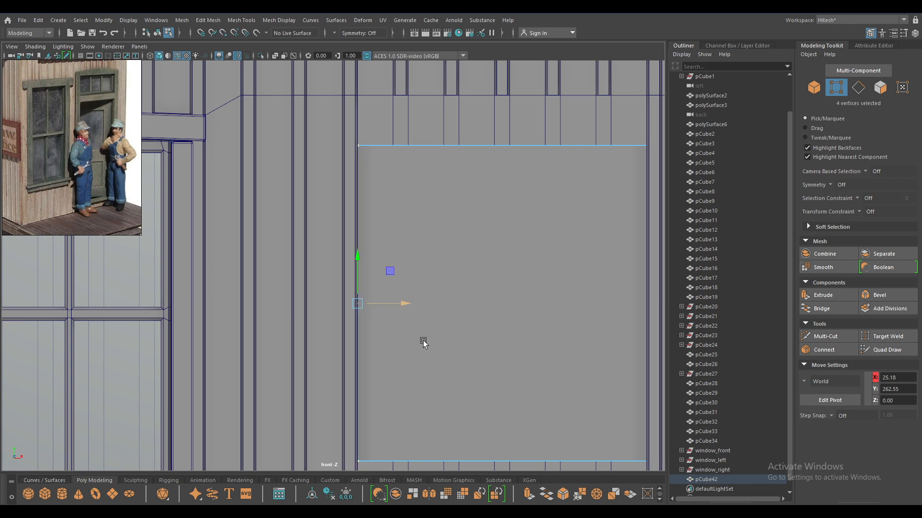
Raise the door panel's top vertices to the upper edge of the doorway
{"action": "scroll", "coordinate": [415, 262], "scroll_direction": "down", "scroll_amount": 1}
{"action": "middle_click_drag", "start_coordinate": [415, 259], "coordinate": [329, 191], "text": "alt"}
{"action": "left_click_drag", "start_coordinate": [302, 230], "coordinate": [554, 229]}
{"action": "right_click_drag", "start_coordinate": [497, 198], "coordinate": [453, 153], "text": "alt"}
{"action": "middle_click_drag", "start_coordinate": [477, 176], "coordinate": [501, 203], "text": "alt"}
{"action": "left_click_drag", "start_coordinate": [513, 136], "coordinate": [263, 255]}
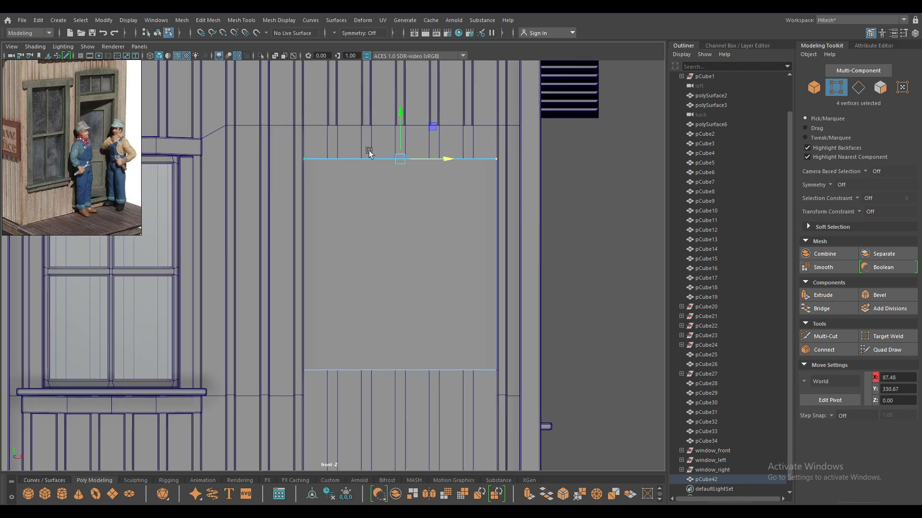
{"action": "left_click_drag", "start_coordinate": [398, 116], "coordinate": [410, 82]}
{"action": "left_click", "coordinate": [357, 375]}
{"action": "left_click", "coordinate": [368, 364]}
{"action": "right_click_drag", "start_coordinate": [381, 305], "coordinate": [439, 207]}
{"action": "left_click", "coordinate": [439, 208]}
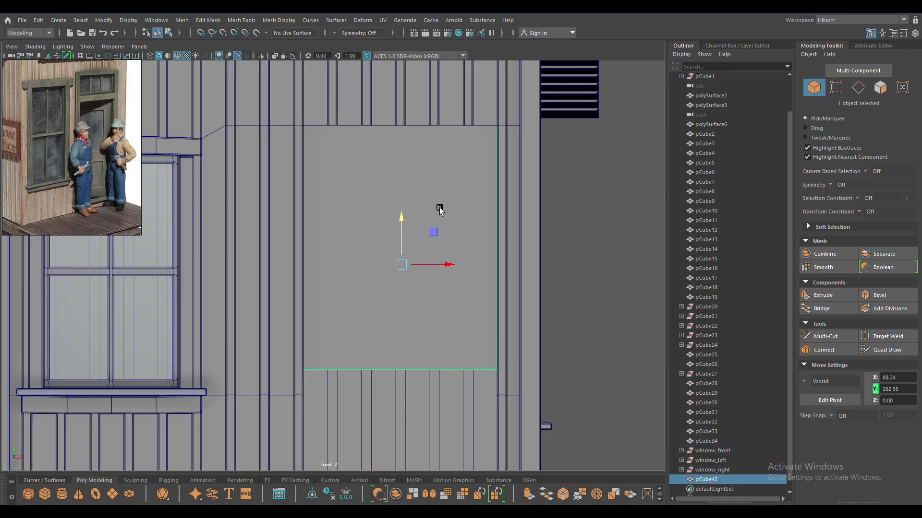
Lower the door panel's bottom vertices to the porch floor
{"action": "key", "text": "F9"}
{"action": "left_click_drag", "start_coordinate": [587, 321], "coordinate": [111, 470]}
{"action": "middle_click_drag", "start_coordinate": [397, 338], "coordinate": [388, 149], "text": "alt"}
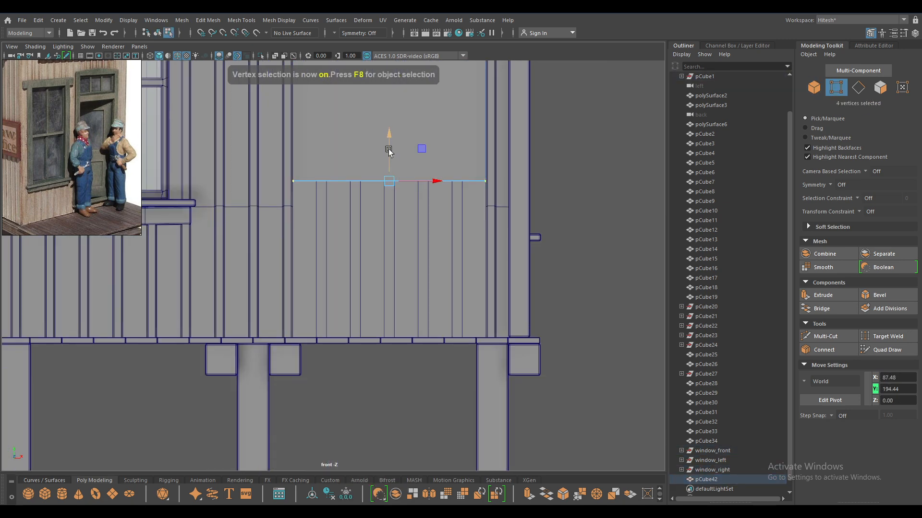
{"action": "left_click_drag", "start_coordinate": [387, 143], "coordinate": [384, 290]}
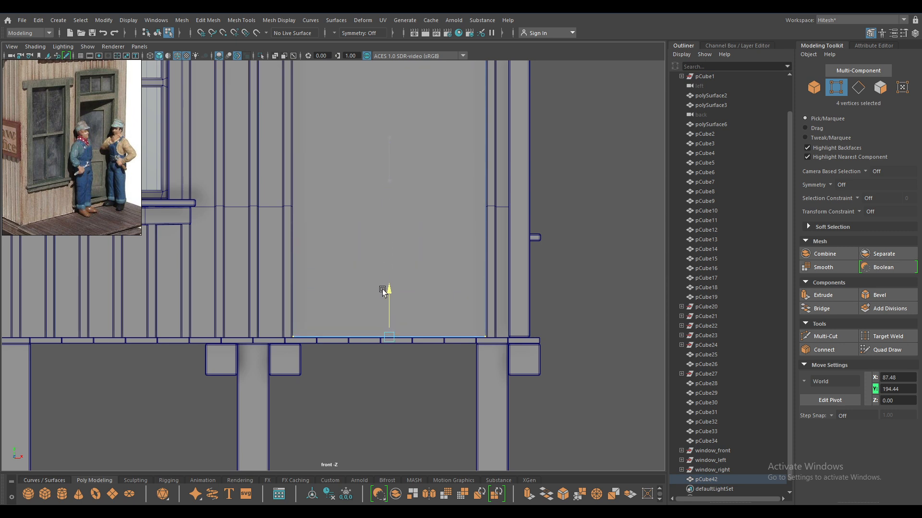
Move the whole door panel forward along Z to about 3.46 in the perspective view
{"action": "key", "text": "space"}
{"action": "left_click_drag", "start_coordinate": [379, 335], "coordinate": [415, 247]}
{"action": "right_click_drag", "start_coordinate": [415, 247], "coordinate": [446, 223]}
{"action": "left_click_drag", "start_coordinate": [423, 312], "coordinate": [432, 239]}
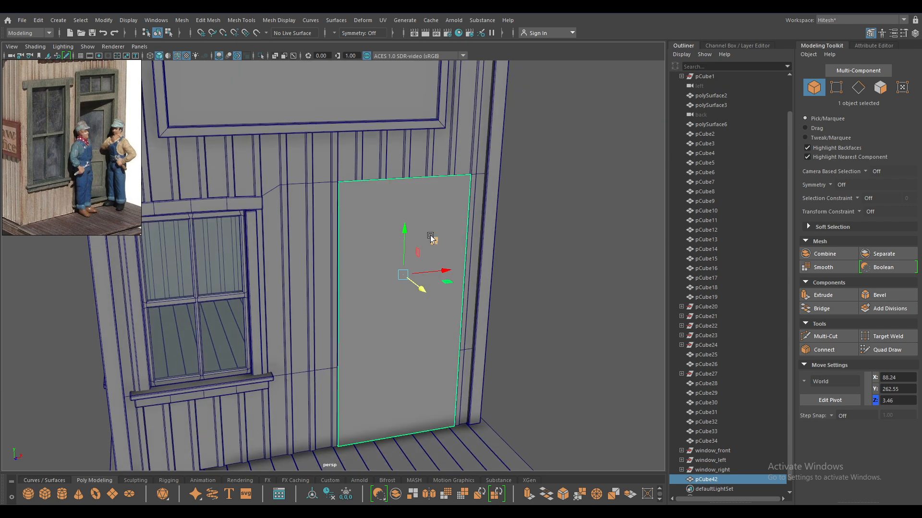
Add a vertical centre edge loop to the door panel and bevel it with fraction 0.72 and 4 segments
{"action": "right_click_drag", "start_coordinate": [430, 235], "coordinate": [231, 209]}
{"action": "left_click", "coordinate": [421, 179]}
{"action": "left_click", "coordinate": [419, 205]}
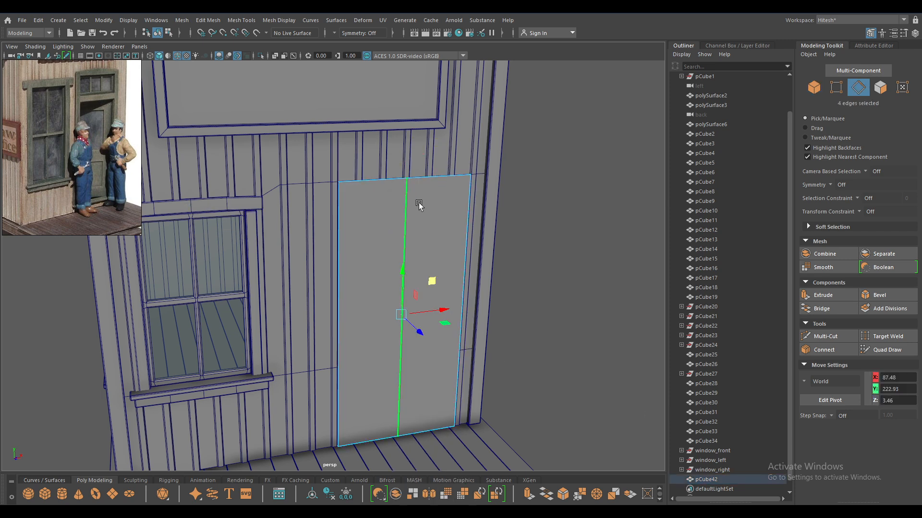
{"action": "key", "text": "ctrl+b"}
{"action": "left_click_drag", "start_coordinate": [581, 212], "coordinate": [670, 222]}
{"action": "left_click_drag", "start_coordinate": [566, 202], "coordinate": [570, 203]}
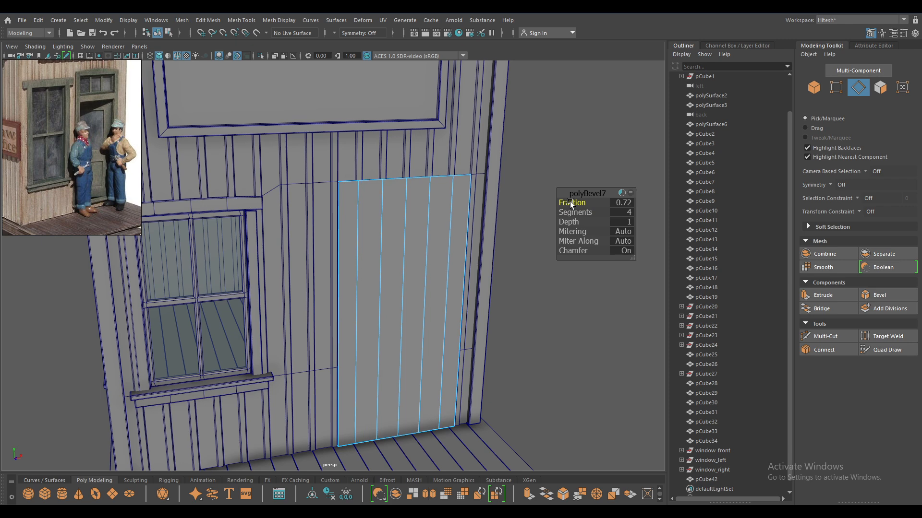
Raise the panel's top vertices progressively toward the middle to shape the upper edge into a shallow arch
{"action": "key", "text": "w"}
{"action": "key", "text": "space"}
{"action": "left_click_drag", "start_coordinate": [430, 215], "coordinate": [421, 234]}
{"action": "scroll", "coordinate": [371, 140], "scroll_direction": "down", "scroll_amount": 1}
{"action": "middle_click_drag", "start_coordinate": [370, 140], "coordinate": [384, 178], "text": "alt"}
{"action": "right_click_drag", "start_coordinate": [384, 177], "coordinate": [316, 166]}
{"action": "left_click_drag", "start_coordinate": [310, 134], "coordinate": [449, 189]}
{"action": "left_click_drag", "start_coordinate": [381, 99], "coordinate": [381, 91]}
{"action": "left_click_drag", "start_coordinate": [298, 125], "coordinate": [334, 156], "text": "ctrl"}
{"action": "left_click_drag", "start_coordinate": [454, 161], "coordinate": [383, 91], "text": "ctrl"}
{"action": "left_click_drag", "start_coordinate": [384, 153], "coordinate": [374, 126]}
{"action": "left_click_drag", "start_coordinate": [384, 87], "coordinate": [385, 72]}
{"action": "key", "text": "space"}
{"action": "left_click_drag", "start_coordinate": [423, 197], "coordinate": [426, 244], "text": "alt"}
{"action": "right_click_drag", "start_coordinate": [426, 244], "coordinate": [424, 262]}
{"action": "left_click_drag", "start_coordinate": [424, 275], "coordinate": [391, 290], "text": "alt"}
Select the door panel's six front faces, invert the selection, and remove all the other faces
{"action": "key", "text": "space"}
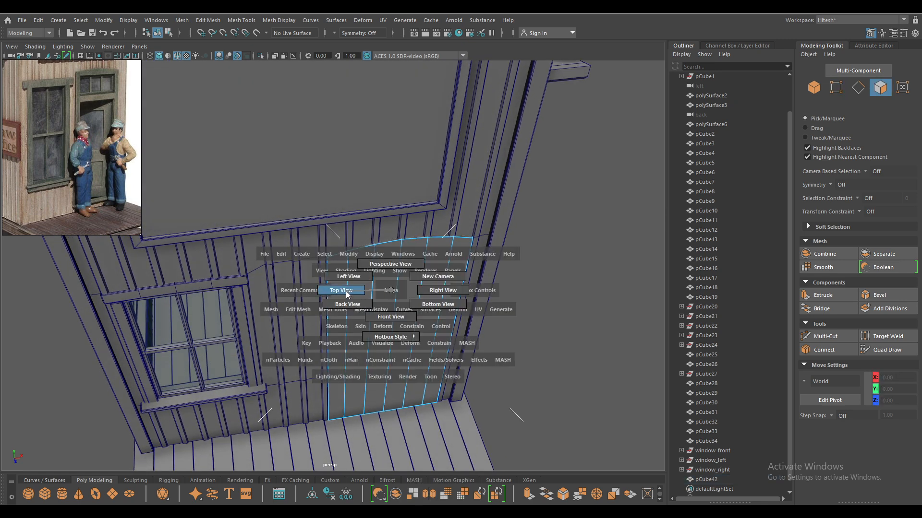
{"action": "left_click", "coordinate": [347, 291]}
{"action": "key", "text": "4"}
{"action": "left_click_drag", "start_coordinate": [317, 184], "coordinate": [396, 240]}
{"action": "left_click_drag", "start_coordinate": [456, 243], "coordinate": [310, 272], "text": "alt"}
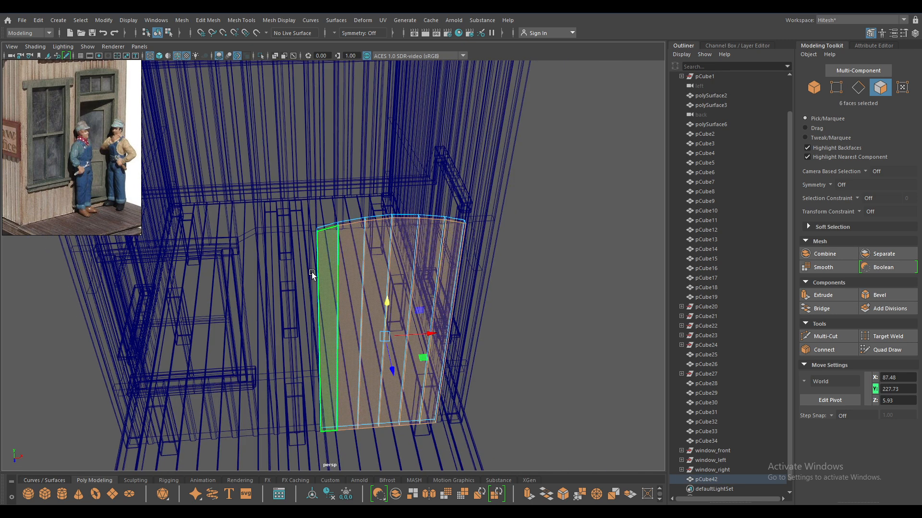
{"action": "right_click_drag", "start_coordinate": [363, 233], "coordinate": [363, 271]}
{"action": "right_click_drag", "start_coordinate": [365, 354], "coordinate": [356, 328]}
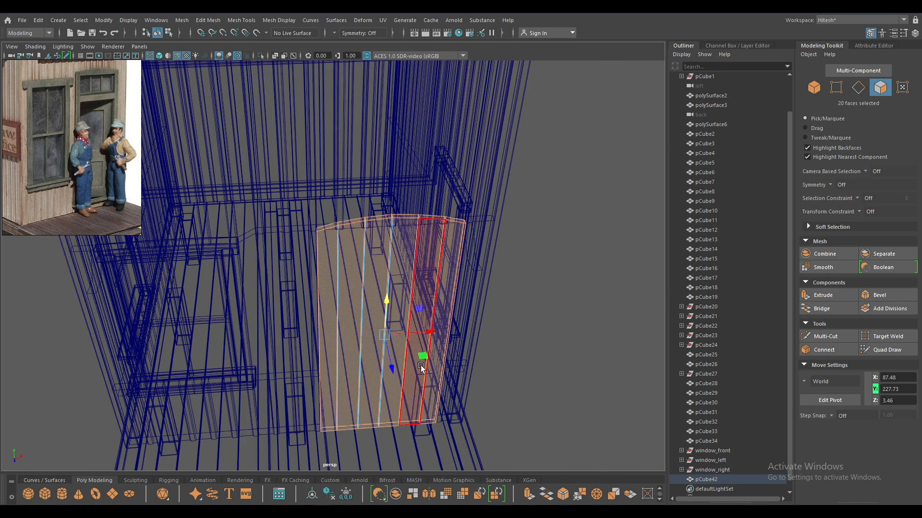
{"action": "key", "text": "F6"}
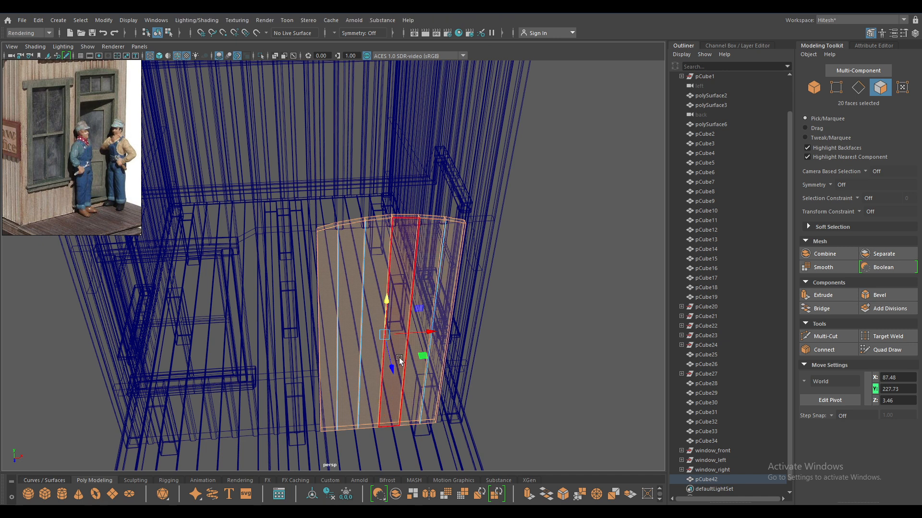
{"action": "key", "text": "6"}
{"action": "key", "text": "F5"}
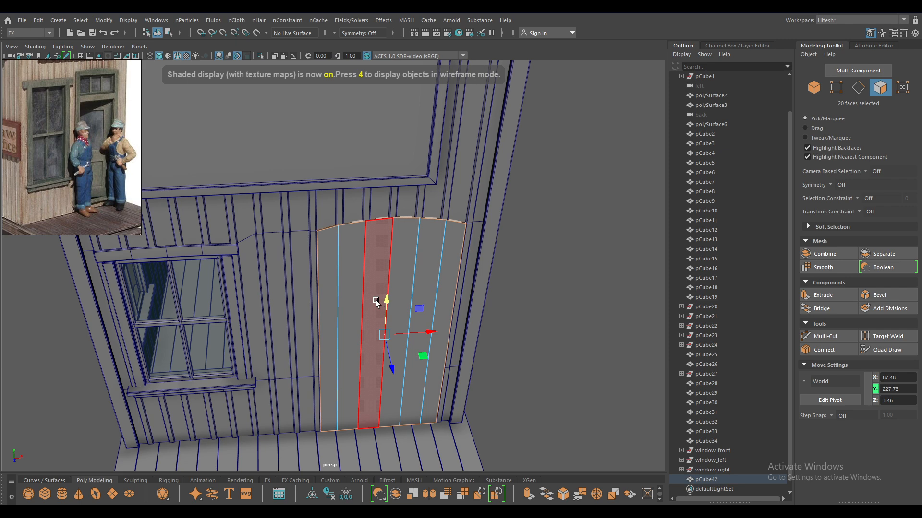
{"action": "key", "text": "F6"}
Cut an edge loop across the door panel just below its arched top, following the curve
{"action": "mouse_move", "coordinate": [378, 232]}
{"action": "right_mouse_down"}
{"action": "mouse_move", "coordinate": [433, 208]}
{"action": "mouse_move", "coordinate": [350, 209]}
{"action": "right_mouse_up"}
{"action": "key", "text": "f"}
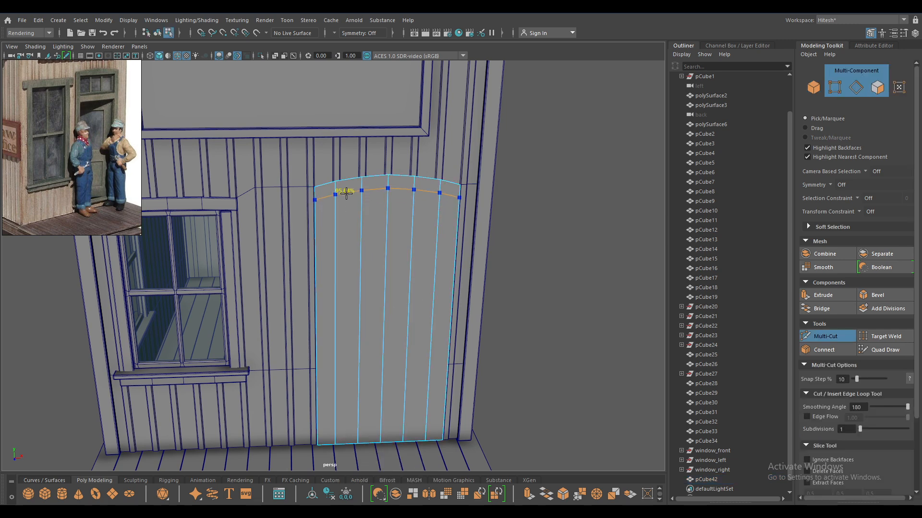
{"action": "left_click", "coordinate": [348, 198], "text": "ctrl"}
{"action": "left_click", "coordinate": [361, 196]}
Delete the central faces below the arch, leaving an open door frame with two side jambs
{"action": "key", "text": "w"}
{"action": "right_click_drag", "start_coordinate": [378, 236], "coordinate": [373, 257]}
{"action": "key", "text": "space"}
{"action": "left_click_drag", "start_coordinate": [373, 258], "coordinate": [375, 269]}
{"action": "left_click_drag", "start_coordinate": [341, 231], "coordinate": [430, 283]}
{"action": "key", "text": "Delete"}
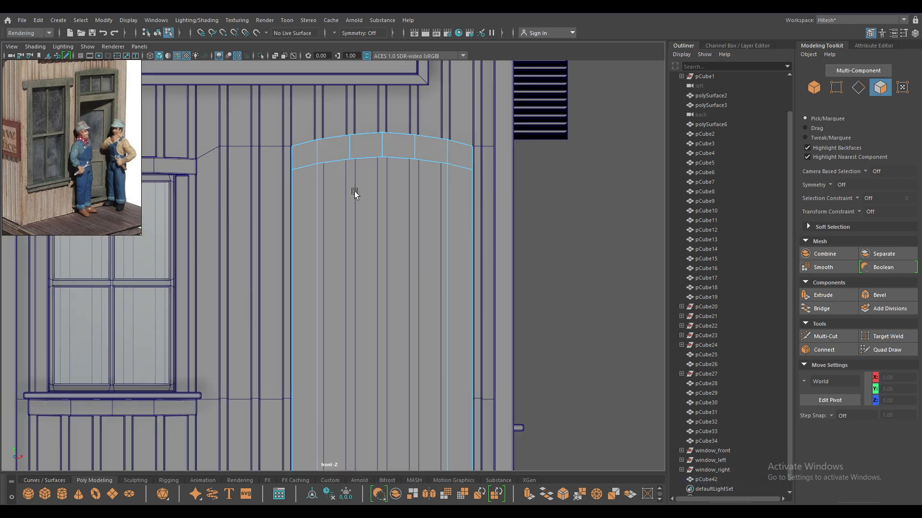
Spread the inner vertical edges apart to slim both jambs, and adjust the arch's outer corner vertices to match
{"action": "right_click_drag", "start_coordinate": [308, 189], "coordinate": [313, 179]}
{"action": "left_click", "coordinate": [313, 180]}
{"action": "left_click", "coordinate": [440, 253], "text": "shift"}
{"action": "key", "text": "r"}
{"action": "left_click_drag", "start_coordinate": [421, 344], "coordinate": [428, 340]}
{"action": "key", "text": "w"}
{"action": "right_click_drag", "start_coordinate": [330, 147], "coordinate": [309, 144]}
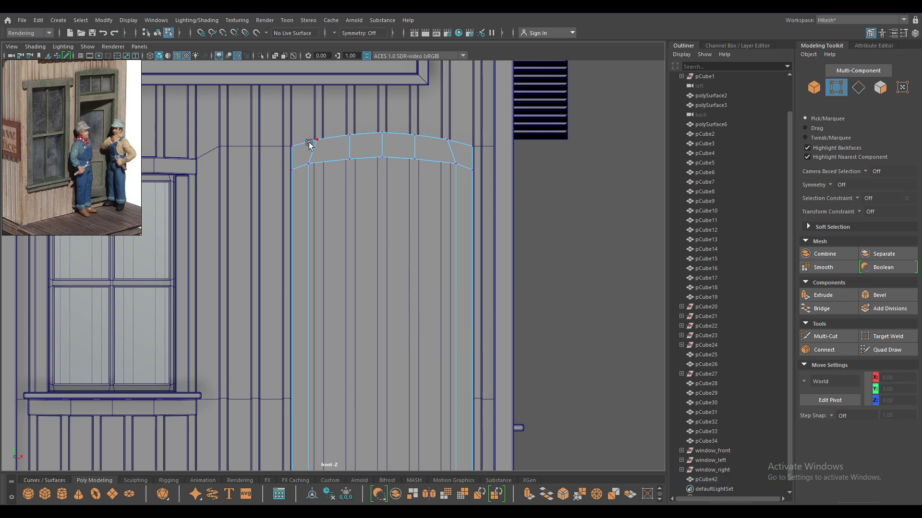
{"action": "left_click", "coordinate": [315, 143]}
{"action": "left_click_drag", "start_coordinate": [355, 141], "coordinate": [477, 141]}
Split both door jambs with a horizontal edge at mid-height in the perspective view
{"action": "key", "text": "space"}
{"action": "left_click_drag", "start_coordinate": [473, 140], "coordinate": [459, 79]}
{"action": "left_click_drag", "start_coordinate": [444, 128], "coordinate": [379, 195], "text": "alt"}
{"action": "right_click_drag", "start_coordinate": [376, 198], "coordinate": [406, 174]}
{"action": "left_click_drag", "start_coordinate": [413, 193], "coordinate": [436, 202], "text": "alt"}
{"action": "middle_click_drag", "start_coordinate": [436, 202], "coordinate": [397, 166], "text": "alt"}
{"action": "left_click_drag", "start_coordinate": [361, 200], "coordinate": [304, 189], "text": "alt"}
{"action": "right_click_drag", "start_coordinate": [304, 188], "coordinate": [229, 214]}
{"action": "left_click", "coordinate": [301, 177]}
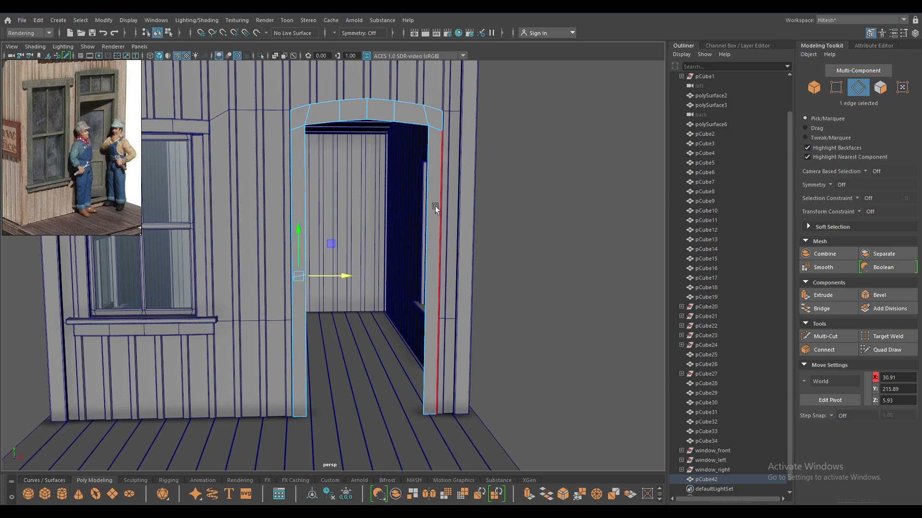
{"action": "left_click", "coordinate": [299, 282]}
{"action": "right_click", "coordinate": [303, 283]}
{"action": "key", "text": "r"}
{"action": "key", "text": "w"}
{"action": "left_click", "coordinate": [425, 241]}
{"action": "right_click_drag", "start_coordinate": [425, 242], "coordinate": [433, 300], "text": "ctrl"}
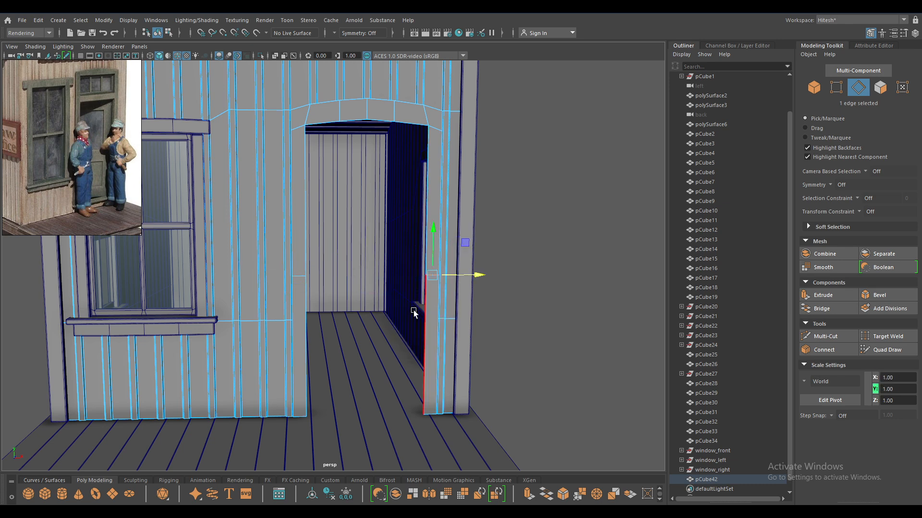
Raise the two horizontal jamb edges to about Y 291.67 and bevel them with fraction 0.14 and 1 segment
{"action": "right_click", "coordinate": [275, 214]}
{"action": "right_click_drag", "start_coordinate": [278, 212], "coordinate": [276, 191]}
{"action": "left_click", "coordinate": [301, 186]}
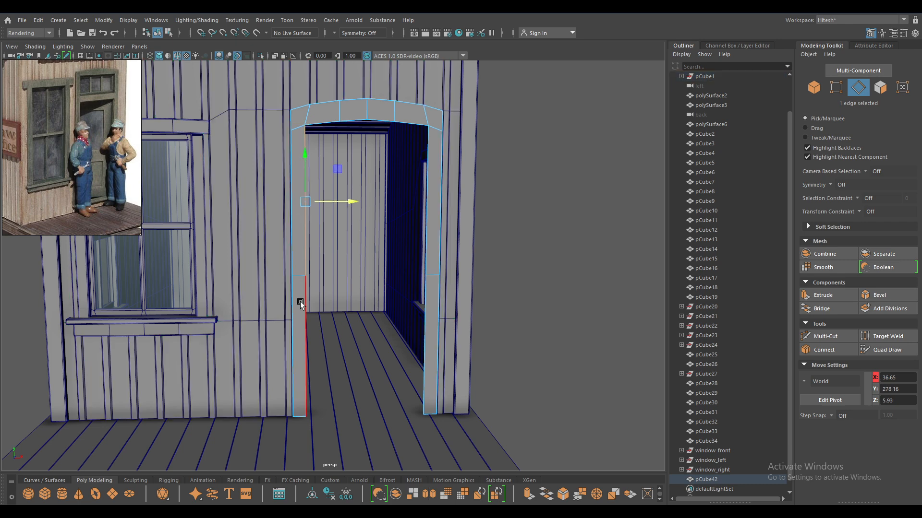
{"action": "left_click", "coordinate": [298, 277]}
{"action": "left_click", "coordinate": [424, 275], "text": "shift"}
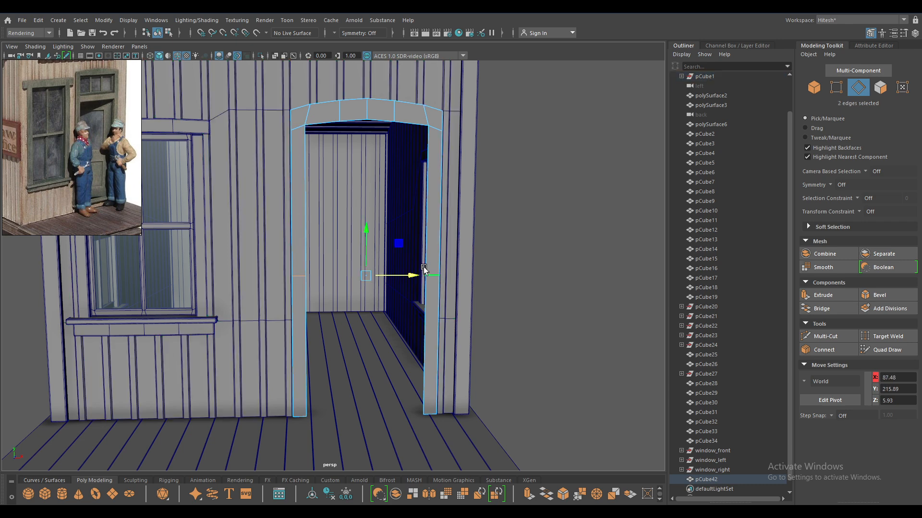
{"action": "left_click_drag", "start_coordinate": [365, 228], "coordinate": [365, 136]}
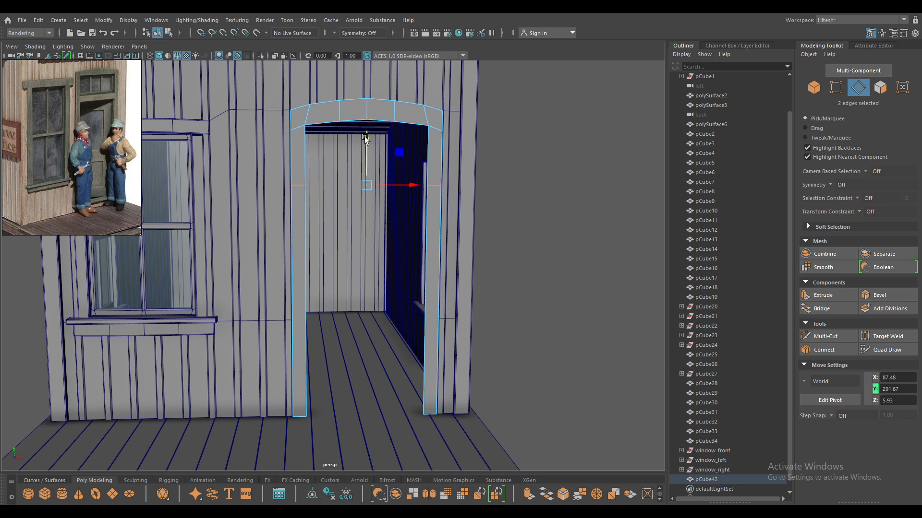
{"action": "key", "text": "ctrl+b"}
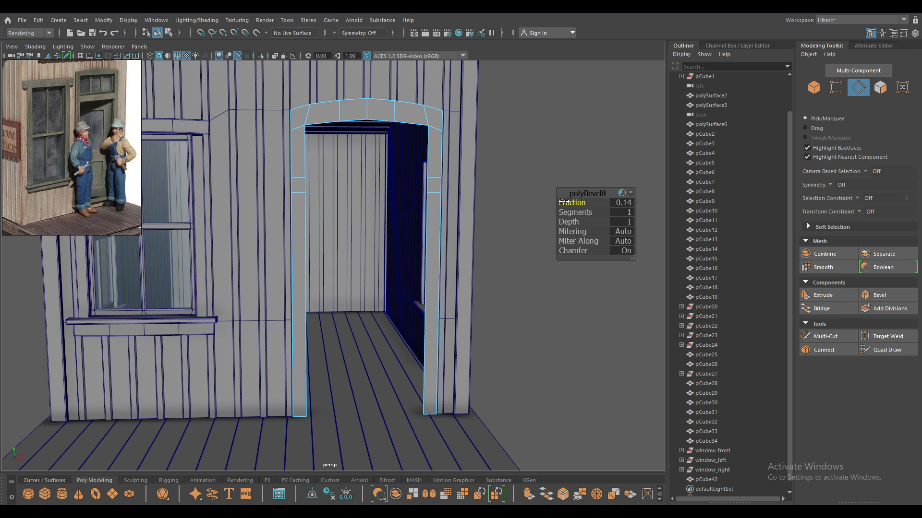
{"action": "key", "text": "w"}
Bridge the short inner edges of the two jambs to form a transom crossbar across the door frame
{"action": "key", "text": "space"}
{"action": "left_click_drag", "start_coordinate": [468, 182], "coordinate": [458, 97]}
{"action": "left_click_drag", "start_coordinate": [439, 180], "coordinate": [474, 182], "text": "alt"}
{"action": "right_click", "coordinate": [533, 177]}
{"action": "left_click", "coordinate": [533, 151]}
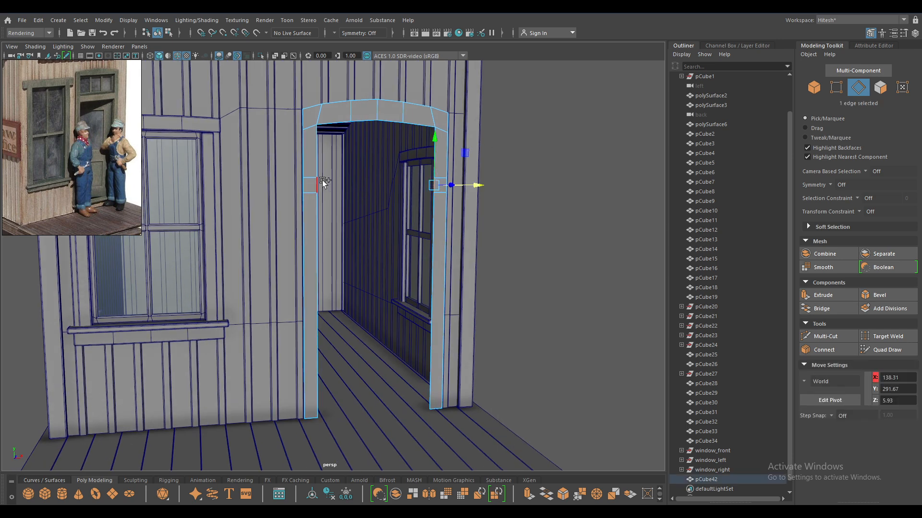
{"action": "right_click_drag", "start_coordinate": [316, 180], "coordinate": [298, 294], "text": "shift"}
{"action": "key", "text": "w"}
Extrude all faces of the door frame with a thickness of 10
{"action": "right_click_drag", "start_coordinate": [352, 188], "coordinate": [406, 160]}
{"action": "left_click_drag", "start_coordinate": [500, 180], "coordinate": [542, 207], "text": "alt"}
{"action": "left_click", "coordinate": [543, 205]}
{"action": "left_click", "coordinate": [443, 224]}
{"action": "left_click_drag", "start_coordinate": [443, 225], "coordinate": [460, 269], "text": "alt"}
{"action": "key", "text": "ctrl+e"}
{"action": "left_click_drag", "start_coordinate": [564, 203], "coordinate": [917, 310]}
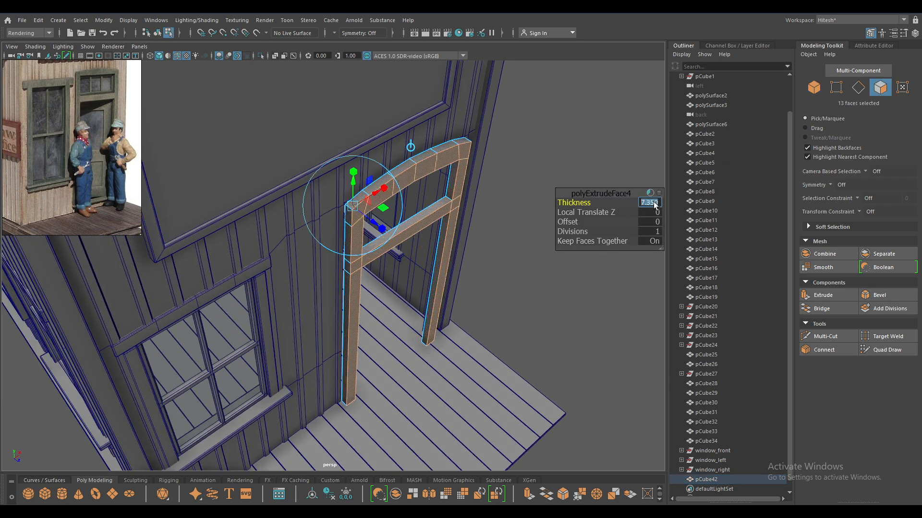
{"action": "type", "text": "10"}
{"action": "key", "text": "Return"}
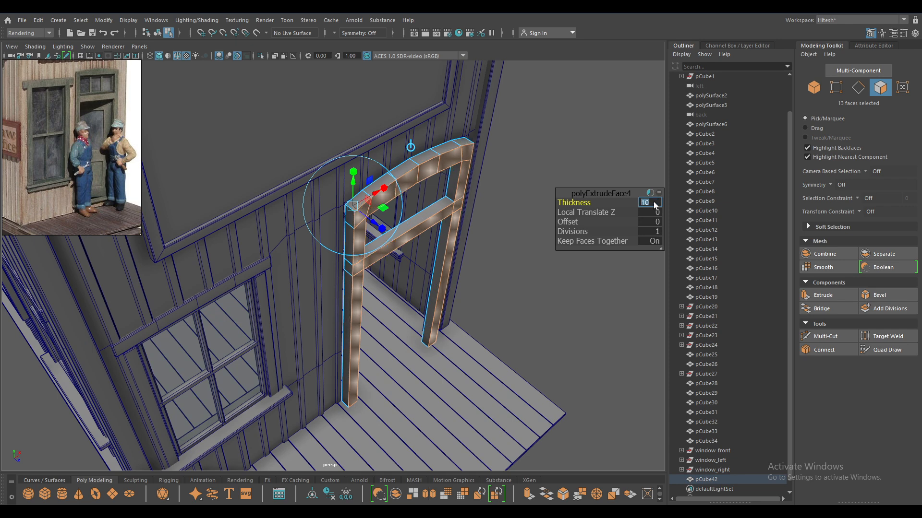
Push the door frame back into the wall along Z to about -4.92
{"action": "key", "text": "w"}
{"action": "right_click_drag", "start_coordinate": [627, 191], "coordinate": [677, 176]}
{"action": "left_click_drag", "start_coordinate": [432, 280], "coordinate": [422, 278]}
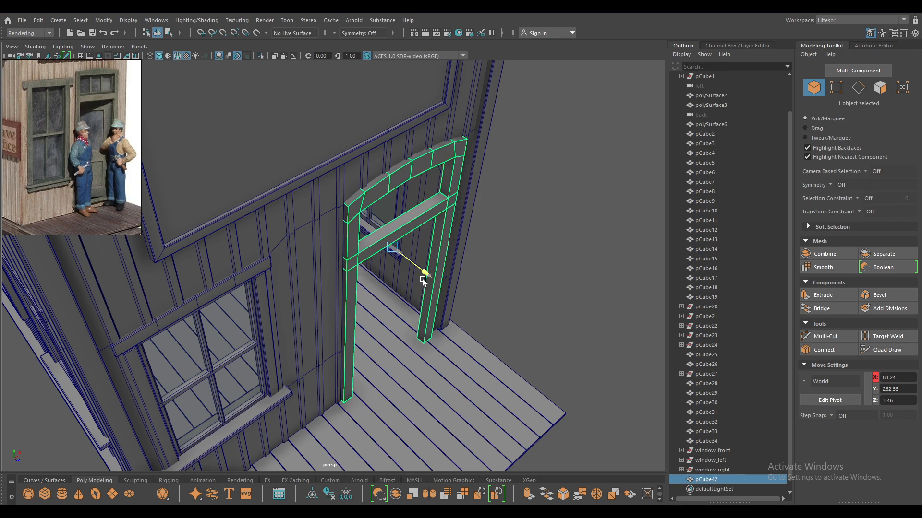
{"action": "left_click", "coordinate": [552, 211]}
{"action": "left_click_drag", "start_coordinate": [504, 214], "coordinate": [397, 192], "text": "alt"}
{"action": "left_click", "coordinate": [412, 222]}
{"action": "left_click_drag", "start_coordinate": [428, 247], "coordinate": [425, 249]}
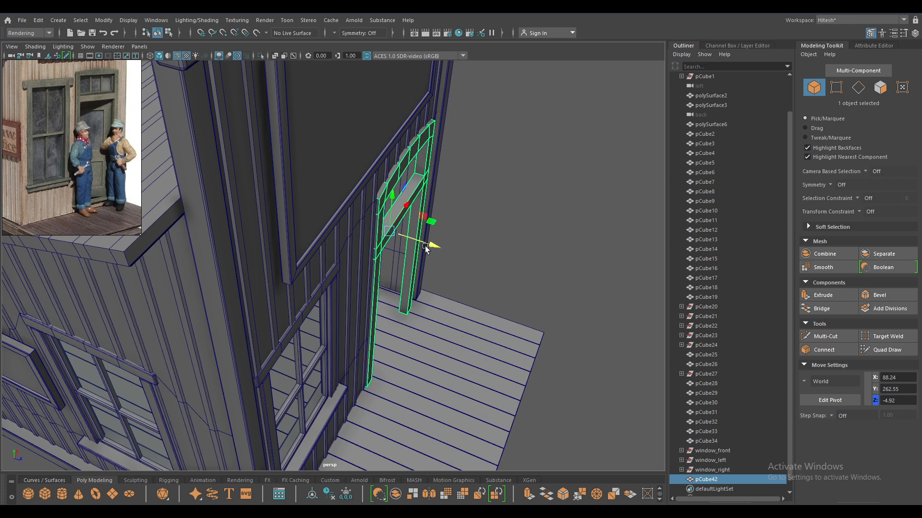
Isolate the door frame and select the edge loops along its arched top and outer sides
{"action": "key", "text": "alt+h"}
{"action": "key", "text": "f"}
{"action": "left_click_drag", "start_coordinate": [403, 156], "coordinate": [373, 149], "text": "alt"}
{"action": "middle_click_drag", "start_coordinate": [372, 148], "coordinate": [405, 180], "text": "alt"}
{"action": "right_click_drag", "start_coordinate": [406, 180], "coordinate": [442, 235], "text": "alt"}
{"action": "right_click", "coordinate": [455, 161]}
{"action": "left_click", "coordinate": [454, 137]}
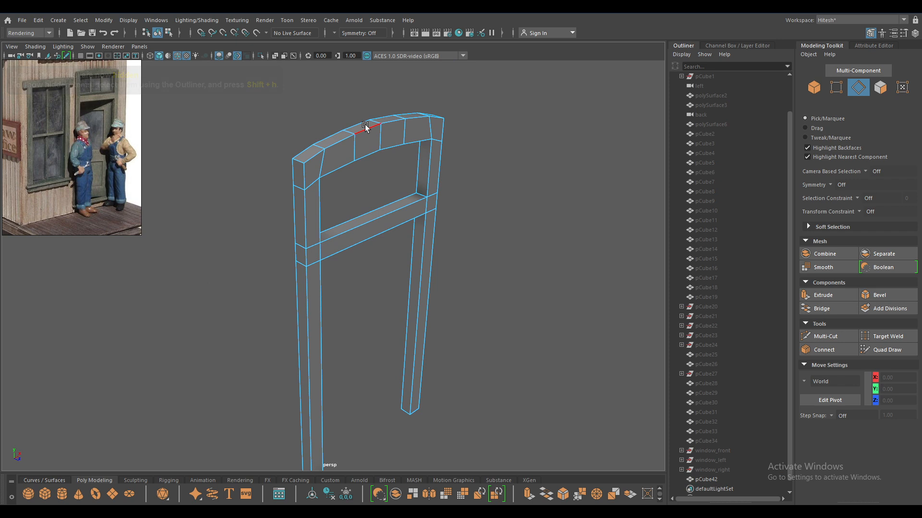
{"action": "double_click", "coordinate": [359, 125]}
{"action": "double_click", "coordinate": [324, 155], "text": "shift"}
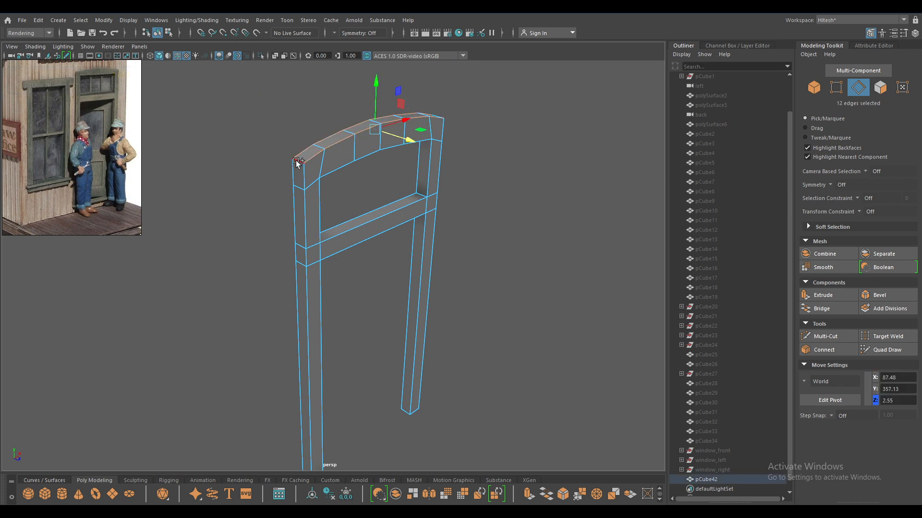
{"action": "double_click", "coordinate": [294, 177], "text": "shift"}
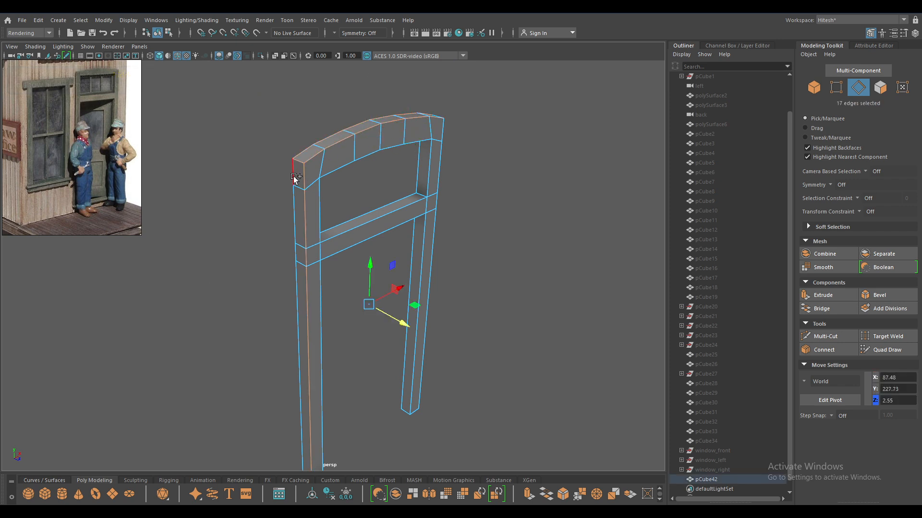
Add the front inner edges of the arch, jambs and crossbar to the edge selection
{"action": "double_click", "coordinate": [345, 169], "text": "shift"}
{"action": "left_click", "coordinate": [322, 193], "text": "shift"}
{"action": "left_click_drag", "start_coordinate": [339, 186], "coordinate": [276, 167], "text": "alt"}
{"action": "left_click", "coordinate": [288, 207], "text": "shift"}
{"action": "left_click", "coordinate": [290, 213], "text": "shift"}
{"action": "left_click", "coordinate": [271, 258], "text": "shift"}
{"action": "left_click", "coordinate": [266, 259], "text": "shift"}
{"action": "left_click", "coordinate": [416, 245], "text": "shift"}
{"action": "left_click_drag", "start_coordinate": [423, 242], "coordinate": [429, 238], "text": "alt"}
{"action": "double_click", "coordinate": [436, 237], "text": "shift"}
{"action": "left_click_drag", "start_coordinate": [421, 173], "coordinate": [470, 232], "text": "alt"}
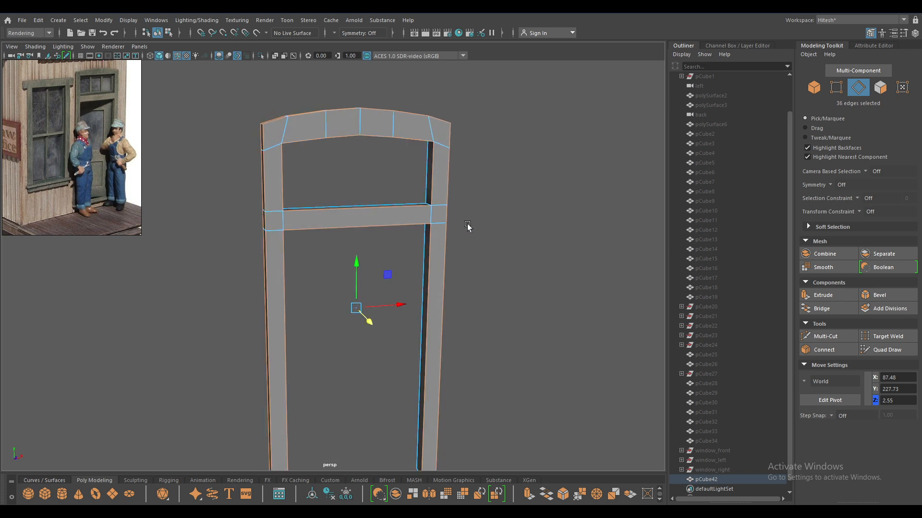
Complete the edge selection with the remaining edges around the transom opening, the crossbar's upper and lower sides and the jambs
{"action": "left_click", "coordinate": [425, 184], "text": "shift"}
{"action": "left_click", "coordinate": [371, 206], "text": "shift"}
{"action": "left_click_drag", "start_coordinate": [370, 207], "coordinate": [257, 204], "text": "alt"}
{"action": "left_click", "coordinate": [269, 188], "text": "shift"}
{"action": "double_click", "coordinate": [332, 203], "text": "shift"}
{"action": "left_click", "coordinate": [325, 155], "text": "shift"}
{"action": "left_click_drag", "start_coordinate": [427, 214], "coordinate": [319, 220], "text": "alt"}
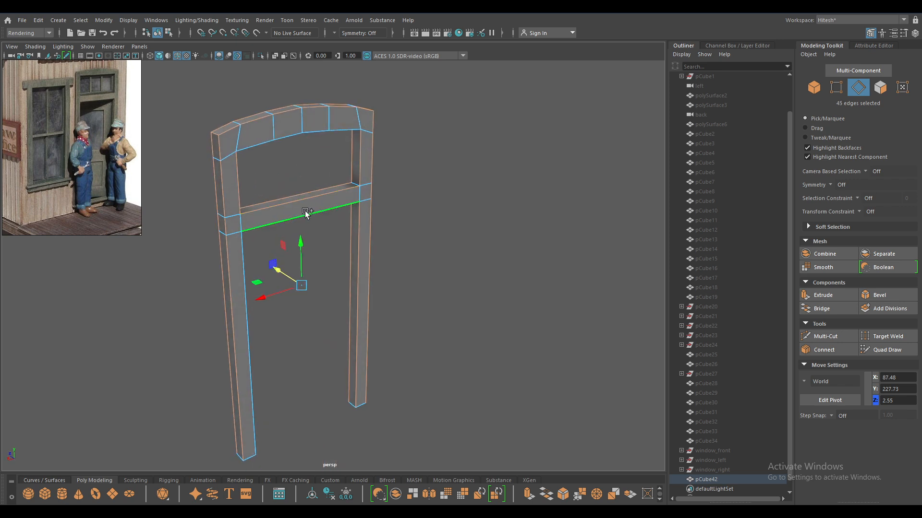
{"action": "left_click", "coordinate": [307, 214], "text": "shift"}
{"action": "left_click", "coordinate": [245, 252], "text": "shift"}
{"action": "left_click_drag", "start_coordinate": [264, 263], "coordinate": [548, 257], "text": "alt"}
Bevel the selected door frame edges with 2 segments and a fraction of 0.3
{"action": "key", "text": "ctrl+b"}
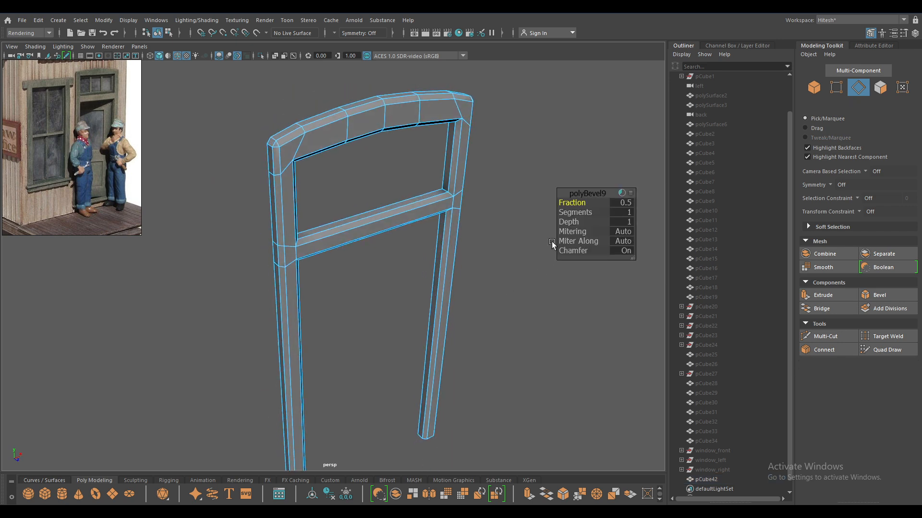
{"action": "left_click_drag", "start_coordinate": [571, 202], "coordinate": [597, 214]}
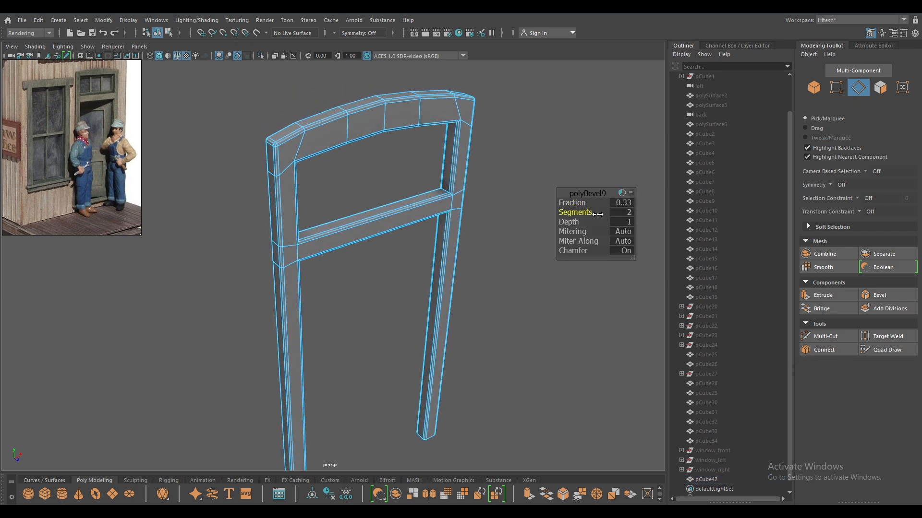
{"action": "left_click", "coordinate": [621, 203]}
{"action": "type", "text": "0.3"}
{"action": "key", "text": "Return"}
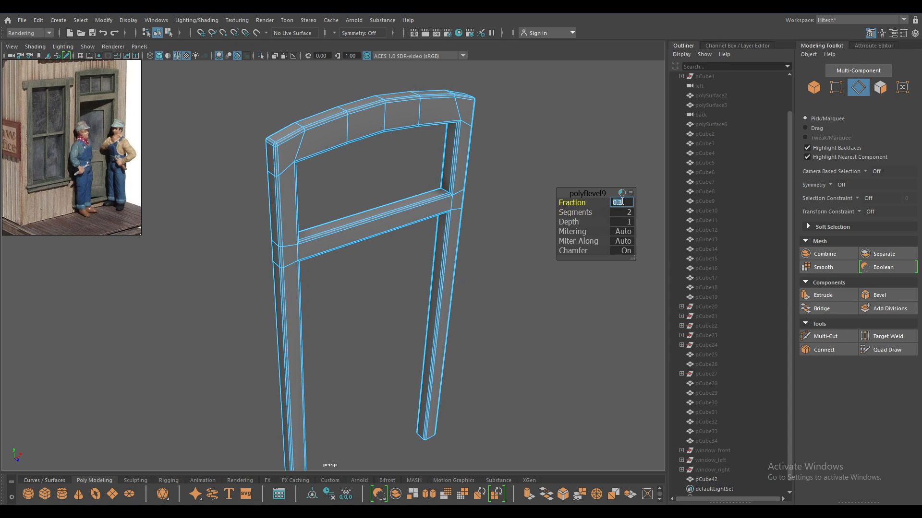
{"action": "key", "text": "w"}
{"action": "left_click_drag", "start_coordinate": [571, 195], "coordinate": [504, 201], "text": "alt"}
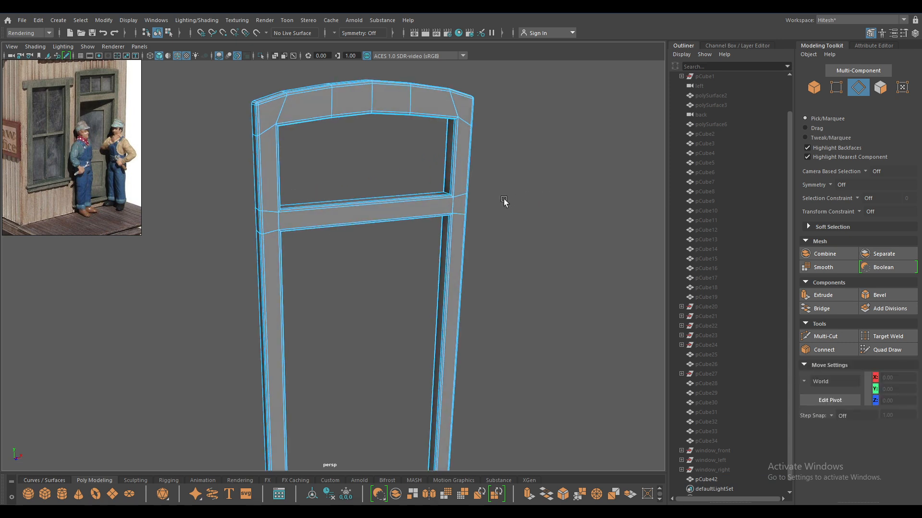
Select the two bottom end faces of the door frame's jambs in the front view
{"action": "middle_click_drag", "start_coordinate": [504, 202], "coordinate": [507, 185], "text": "alt"}
{"action": "key", "text": "space"}
{"action": "left_click_drag", "start_coordinate": [504, 192], "coordinate": [504, 233]}
{"action": "right_click_drag", "start_coordinate": [504, 233], "coordinate": [471, 167], "text": "alt"}
{"action": "middle_click_drag", "start_coordinate": [470, 167], "coordinate": [498, 110], "text": "alt"}
{"action": "right_click_drag", "start_coordinate": [498, 113], "coordinate": [498, 139]}
{"action": "left_click_drag", "start_coordinate": [499, 268], "coordinate": [55, 434]}
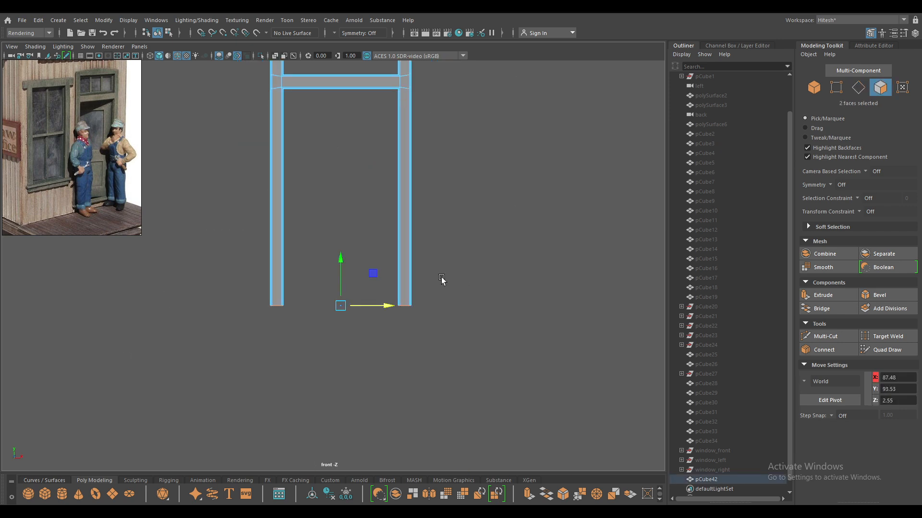
{"action": "left_click", "coordinate": [422, 269]}
End the isolation of the door frame, return to the perspective view and select the frame as an object
{"action": "left_click_drag", "start_coordinate": [422, 269], "coordinate": [411, 320], "text": "alt"}
{"action": "key", "text": "space"}
{"action": "right_click_drag", "start_coordinate": [475, 264], "coordinate": [538, 196]}
{"action": "key", "text": "shift+i"}
{"action": "key", "text": "space"}
{"action": "left_click_drag", "start_coordinate": [492, 241], "coordinate": [533, 264]}
{"action": "left_click", "coordinate": [543, 186]}
{"action": "right_click_drag", "start_coordinate": [540, 183], "coordinate": [467, 120], "text": "alt"}
{"action": "left_click_drag", "start_coordinate": [468, 119], "coordinate": [422, 125], "text": "alt"}
{"action": "left_click", "coordinate": [326, 135]}
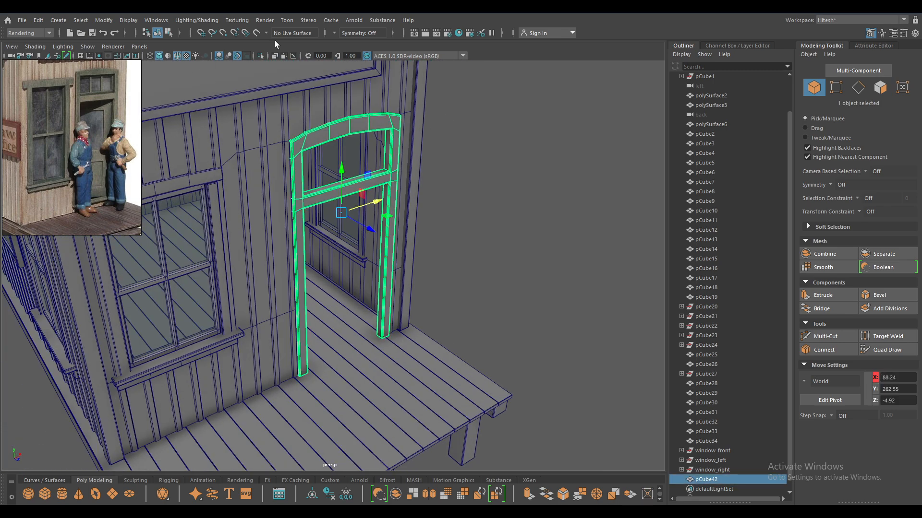
Switch to the Modeling menu set and soften the door frame's edges
{"action": "left_click", "coordinate": [50, 32]}
{"action": "left_click", "coordinate": [22, 40]}
{"action": "left_click", "coordinate": [279, 20]}
{"action": "left_click", "coordinate": [301, 106]}
{"action": "right_click", "coordinate": [481, 113]}
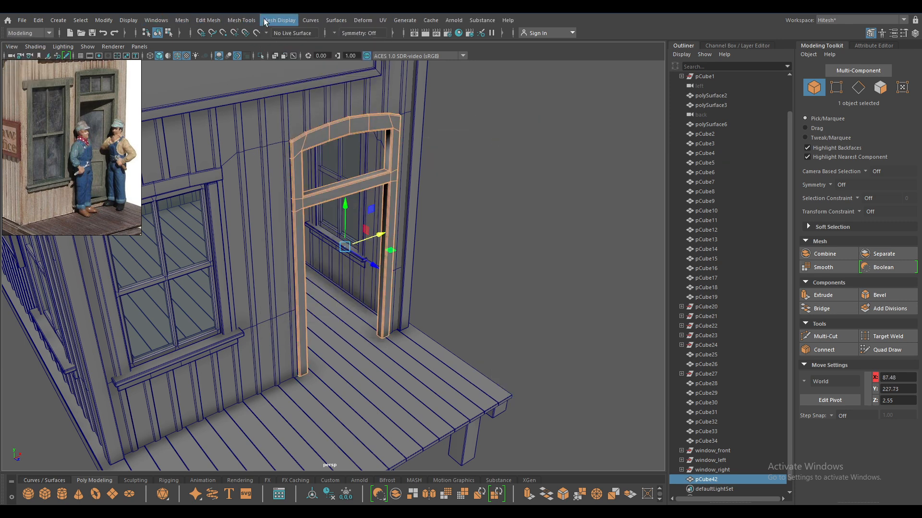
{"action": "left_click", "coordinate": [278, 20]}
{"action": "left_click", "coordinate": [296, 112]}
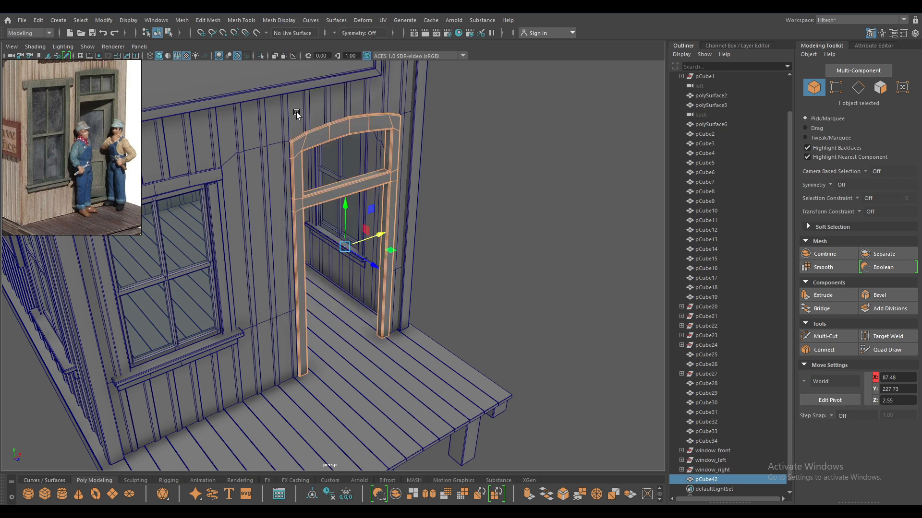
{"action": "left_click", "coordinate": [488, 123]}
Turn off the wireframe overlay on the shaded objects
{"action": "left_click", "coordinate": [177, 55]}
{"action": "mouse_move", "coordinate": [393, 163]}
{"action": "left_mouse_down", "text": "alt"}
{"action": "mouse_move", "coordinate": [350, 126]}
{"action": "mouse_move", "coordinate": [342, 131]}
{"action": "mouse_move", "coordinate": [373, 274]}
{"action": "left_mouse_up", "text": "alt"}
{"action": "scroll", "coordinate": [373, 274], "scroll_direction": "up", "scroll_amount": 5}
{"action": "middle_click_drag", "start_coordinate": [373, 274], "coordinate": [376, 378], "text": "alt"}
{"action": "scroll", "coordinate": [377, 378], "scroll_direction": "up", "scroll_amount": 3}
{"action": "left_click_drag", "start_coordinate": [423, 352], "coordinate": [369, 329], "text": "alt"}
{"action": "left_click", "coordinate": [403, 189]}
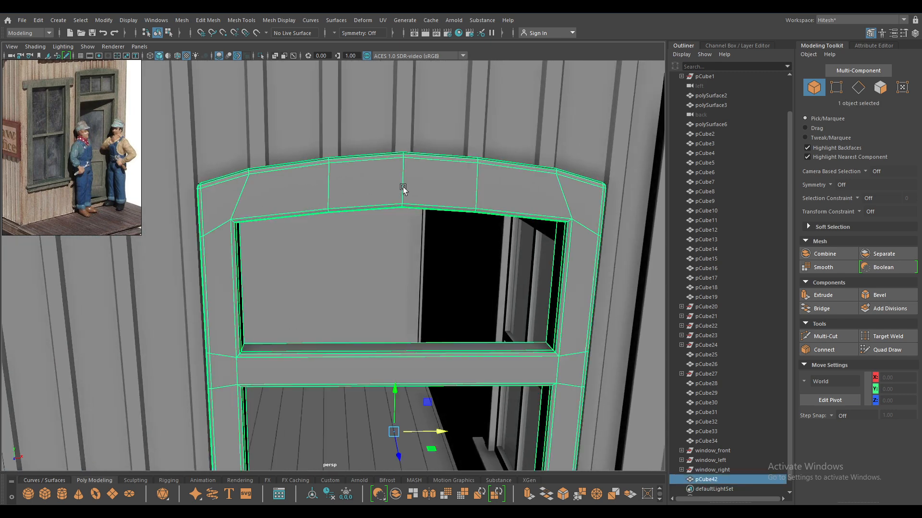
{"action": "key", "text": "F9"}
{"action": "left_click_drag", "start_coordinate": [438, 128], "coordinate": [370, 307]}
{"action": "right_click_drag", "start_coordinate": [416, 165], "coordinate": [412, 91], "text": "shift"}
{"action": "double_click", "coordinate": [407, 173]}
{"action": "right_click_drag", "start_coordinate": [407, 173], "coordinate": [406, 265], "text": "shift"}
{"action": "double_click", "coordinate": [480, 184]}
{"action": "key", "text": "g"}
{"action": "key", "text": "ctrl+z"}
{"action": "right_click_drag", "start_coordinate": [442, 187], "coordinate": [500, 162]}
Duplicate the left inner side face of the door frame's transom opening as a separate piece
{"action": "scroll", "coordinate": [517, 180], "scroll_direction": "down", "scroll_amount": 2}
{"action": "left_click", "coordinate": [643, 208]}
{"action": "scroll", "coordinate": [624, 196], "scroll_direction": "down", "scroll_amount": 2}
{"action": "left_click_drag", "start_coordinate": [567, 192], "coordinate": [600, 155], "text": "alt"}
{"action": "left_click_drag", "start_coordinate": [533, 311], "coordinate": [436, 215], "text": "alt"}
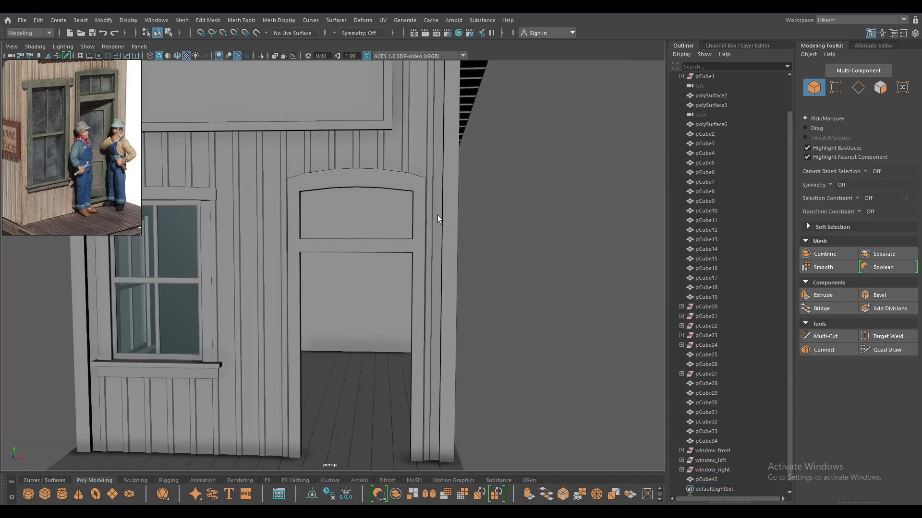
{"action": "scroll", "coordinate": [375, 223], "scroll_direction": "up", "scroll_amount": 5}
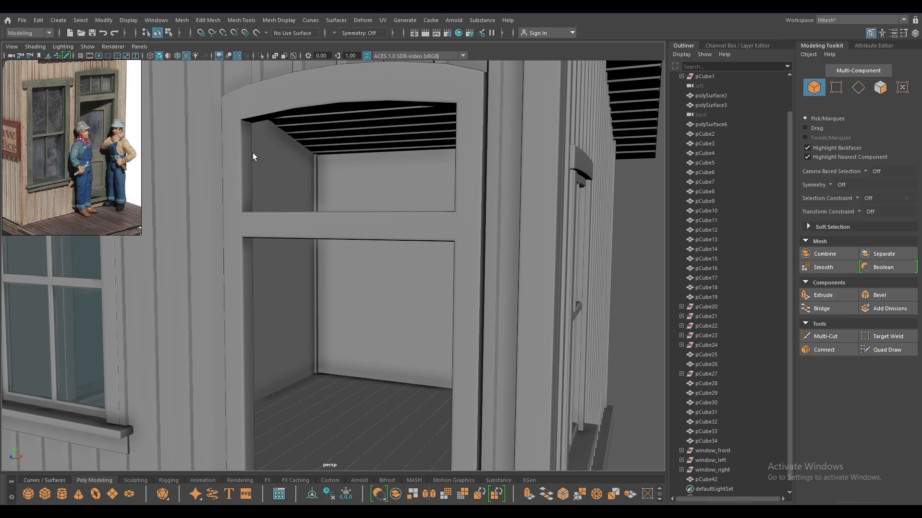
{"action": "left_click", "coordinate": [252, 152]}
{"action": "scroll", "coordinate": [251, 178], "scroll_direction": "up", "scroll_amount": 2}
{"action": "key", "text": "w"}
{"action": "scroll", "coordinate": [226, 170], "scroll_direction": "up", "scroll_amount": 3}
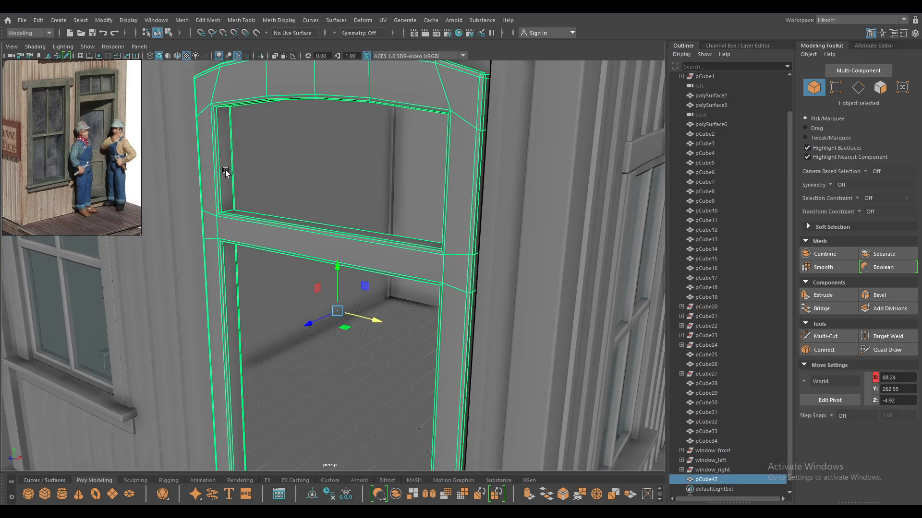
{"action": "right_click_drag", "start_coordinate": [224, 152], "coordinate": [217, 321]}
{"action": "left_click", "coordinate": [223, 152]}
{"action": "right_click_drag", "start_coordinate": [248, 113], "coordinate": [296, 99]}
Select only the duplicated side face, leaving the door frame and the wall out of the selection
{"action": "left_click", "coordinate": [223, 145]}
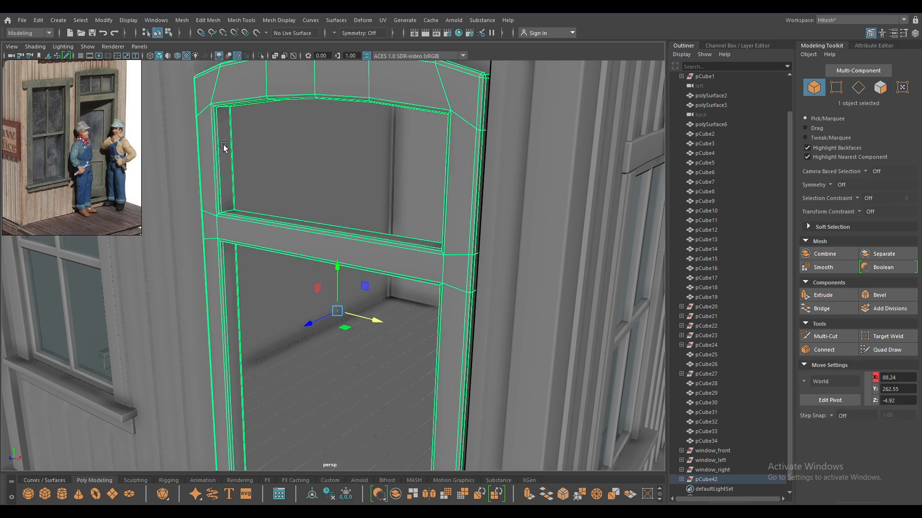
{"action": "left_click", "coordinate": [222, 86], "text": "ctrl"}
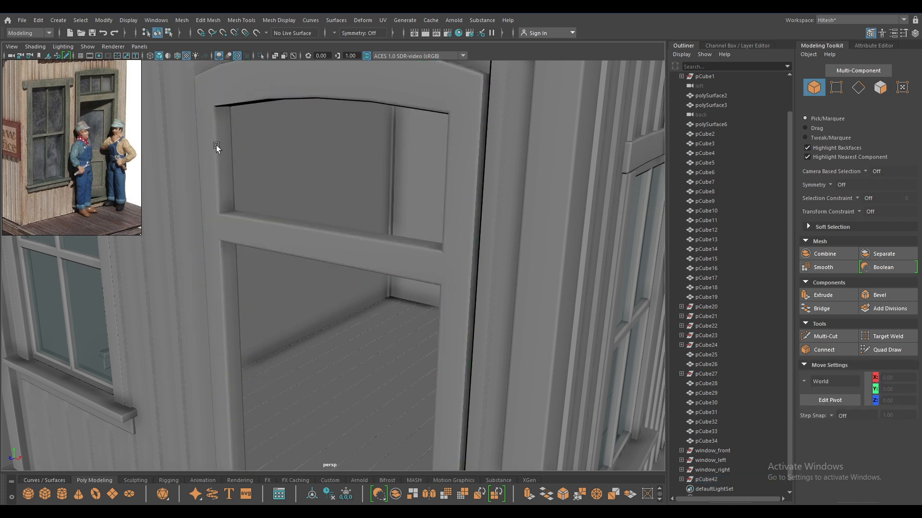
{"action": "left_click_drag", "start_coordinate": [216, 145], "coordinate": [228, 150]}
{"action": "left_click", "coordinate": [344, 175], "text": "ctrl"}
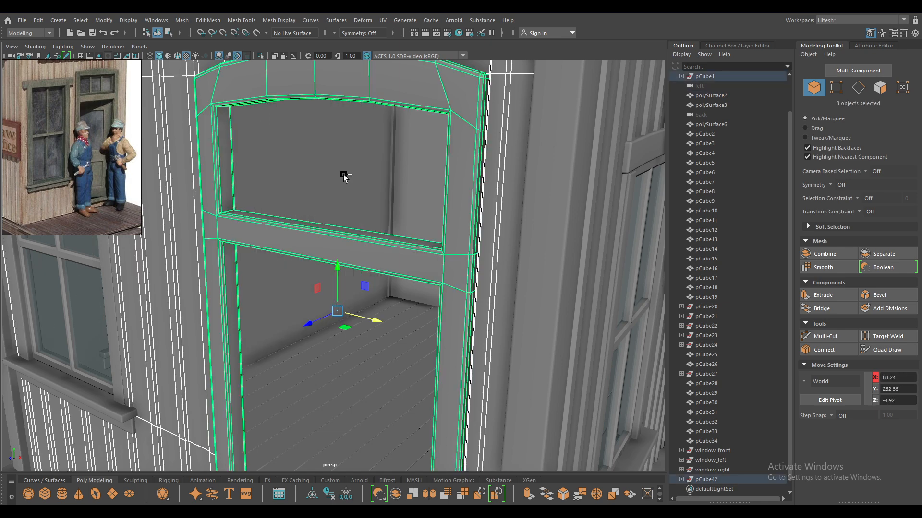
{"action": "left_click", "coordinate": [191, 99], "text": "ctrl"}
{"action": "left_click_drag", "start_coordinate": [324, 91], "coordinate": [326, 94], "text": "ctrl"}
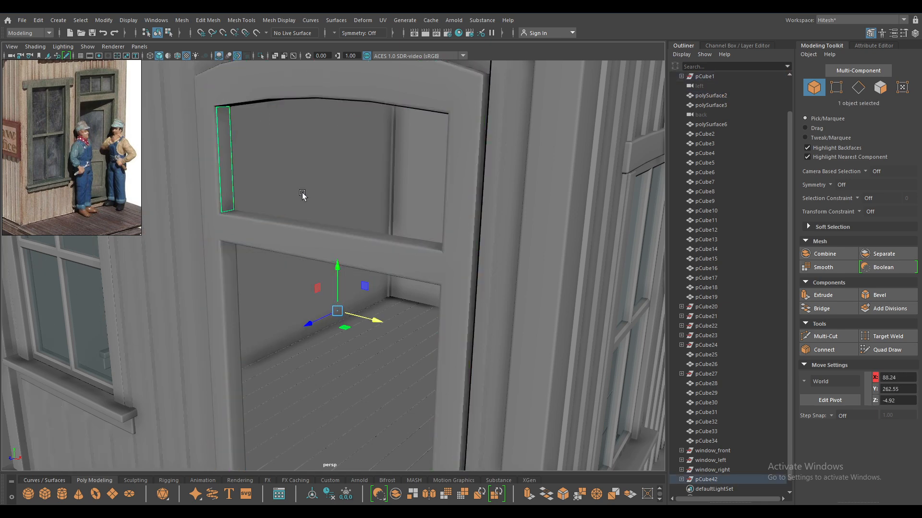
Center the duplicated face's pivot and extrude the face across the transom opening to form a panel
{"action": "left_click_drag", "start_coordinate": [303, 190], "coordinate": [311, 186], "text": "alt"}
{"action": "key", "text": "space"}
{"action": "left_click", "coordinate": [272, 149]}
{"action": "left_click", "coordinate": [288, 220]}
{"action": "key", "text": "ctrl+e"}
{"action": "left_click_drag", "start_coordinate": [582, 207], "coordinate": [481, 199]}
{"action": "key", "text": "w"}
{"action": "left_click_drag", "start_coordinate": [270, 164], "coordinate": [524, 184]}
{"action": "left_click_drag", "start_coordinate": [443, 193], "coordinate": [399, 179], "text": "alt"}
Lower the inner-edge vertices left of the arch's centre to straighten the top of the transom opening
{"action": "left_click", "coordinate": [361, 110]}
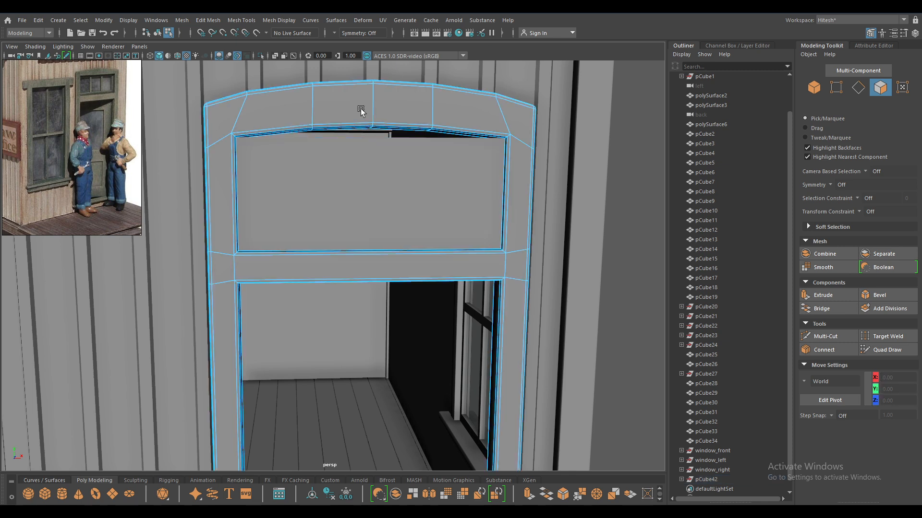
{"action": "key", "text": "space"}
{"action": "left_click_drag", "start_coordinate": [361, 109], "coordinate": [362, 135]}
{"action": "scroll", "coordinate": [356, 178], "scroll_direction": "up", "scroll_amount": 5}
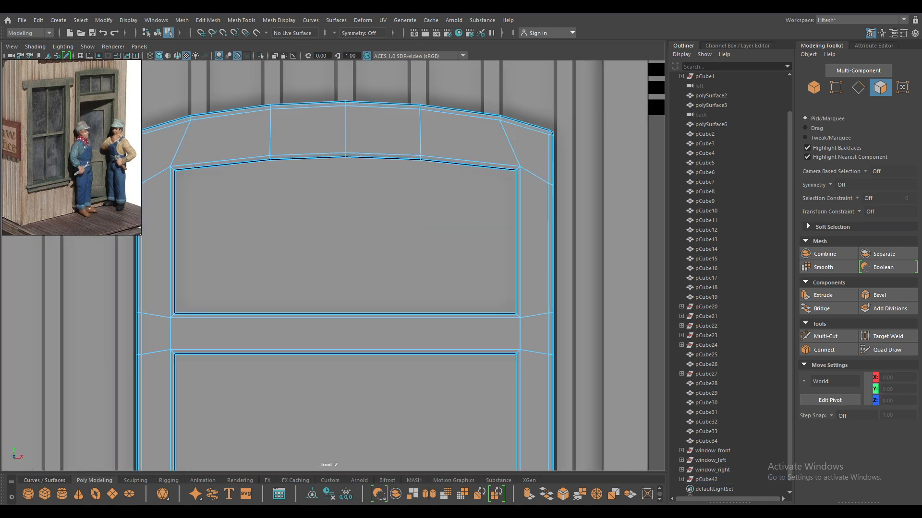
{"action": "key", "text": "4"}
{"action": "middle_click_drag", "start_coordinate": [301, 133], "coordinate": [319, 167], "text": "alt"}
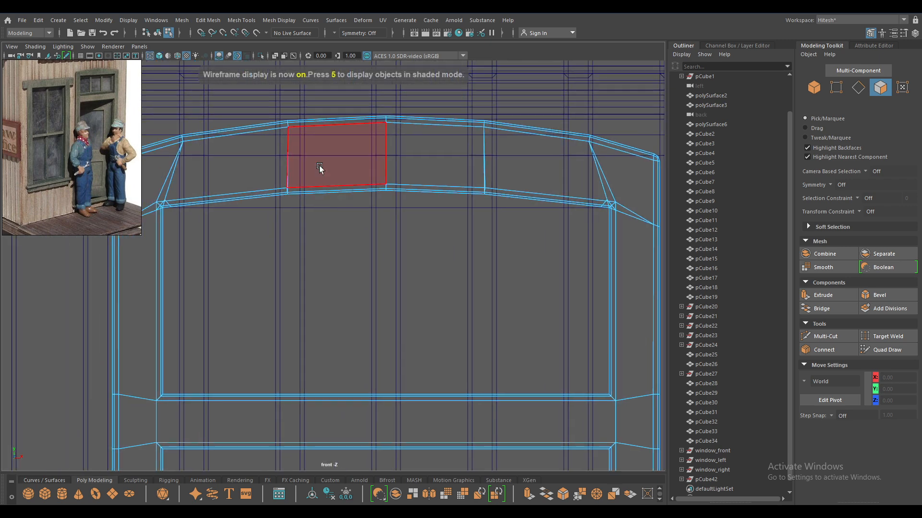
{"action": "right_click_drag", "start_coordinate": [287, 160], "coordinate": [278, 159]}
{"action": "left_click_drag", "start_coordinate": [264, 160], "coordinate": [318, 211]}
{"action": "left_click_drag", "start_coordinate": [290, 153], "coordinate": [287, 166]}
Lower the centre and right inner-edge vertices of the arch, bringing the right ones to about Y 341.40, and return to shaded object mode
{"action": "left_click_drag", "start_coordinate": [377, 164], "coordinate": [398, 195]}
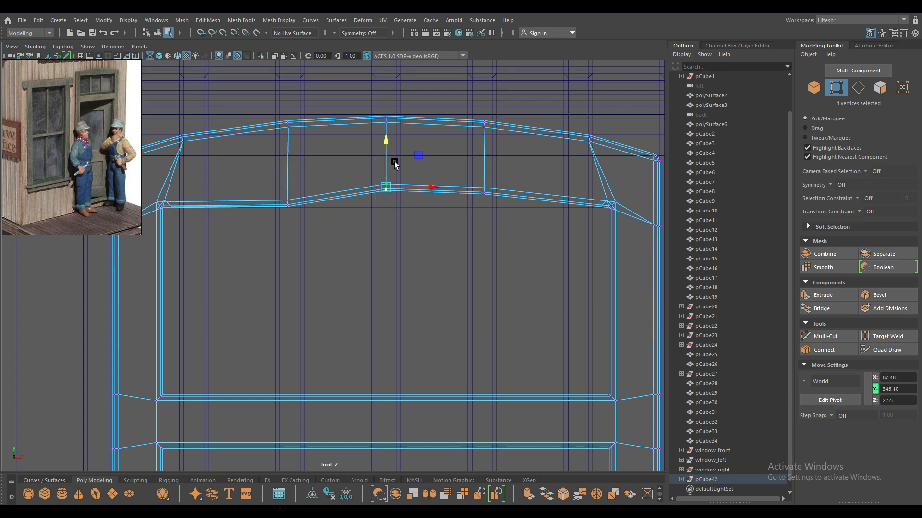
{"action": "left_click_drag", "start_coordinate": [387, 141], "coordinate": [402, 159]}
{"action": "left_click_drag", "start_coordinate": [501, 206], "coordinate": [499, 204]}
{"action": "left_click_drag", "start_coordinate": [497, 150], "coordinate": [455, 172]}
{"action": "key", "text": "space"}
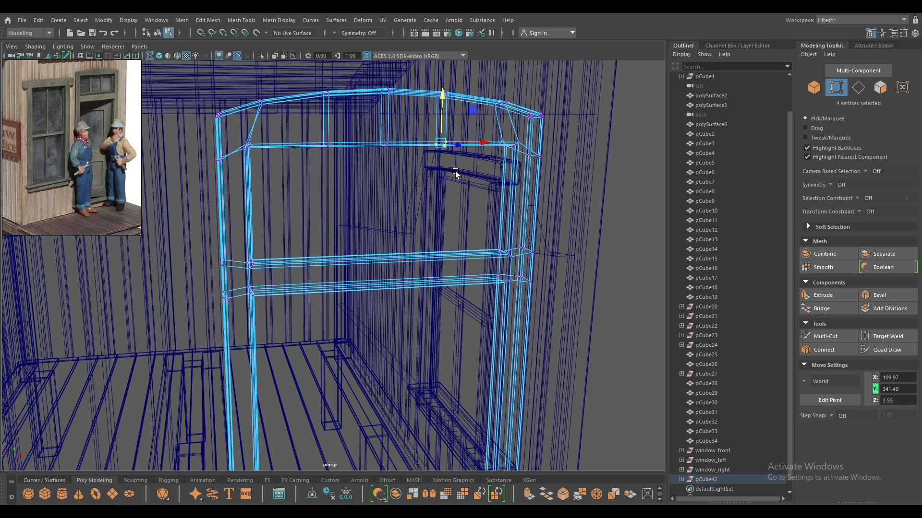
{"action": "key", "text": "6"}
{"action": "right_click_drag", "start_coordinate": [349, 181], "coordinate": [424, 189]}
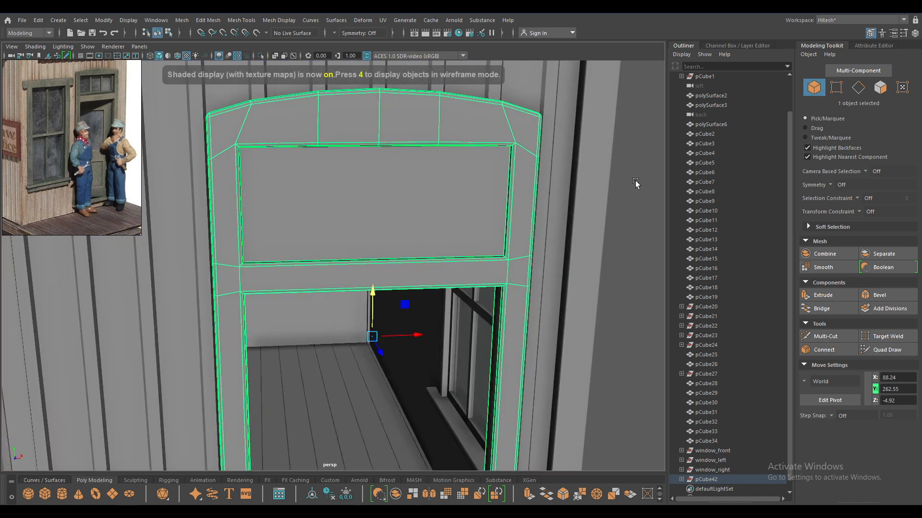
{"action": "left_click", "coordinate": [636, 183]}
Pull the transom panel forward out of the door frame along Z to 18.26
{"action": "left_click_drag", "start_coordinate": [540, 193], "coordinate": [573, 196], "text": "alt"}
{"action": "left_click_drag", "start_coordinate": [489, 196], "coordinate": [385, 202], "text": "alt"}
{"action": "left_click", "coordinate": [380, 199]}
{"action": "left_click", "coordinate": [369, 296]}
{"action": "left_click_drag", "start_coordinate": [369, 296], "coordinate": [366, 346], "text": "alt"}
{"action": "left_click_drag", "start_coordinate": [315, 367], "coordinate": [365, 370]}
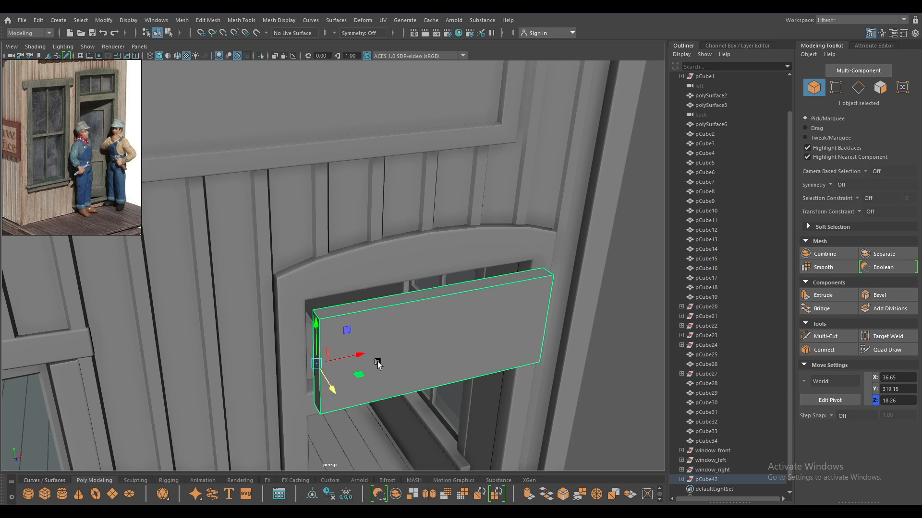
Duplicate the transom panel and place the copy farther forward at about Z 95.33
{"action": "left_click_drag", "start_coordinate": [408, 344], "coordinate": [416, 293], "text": "alt"}
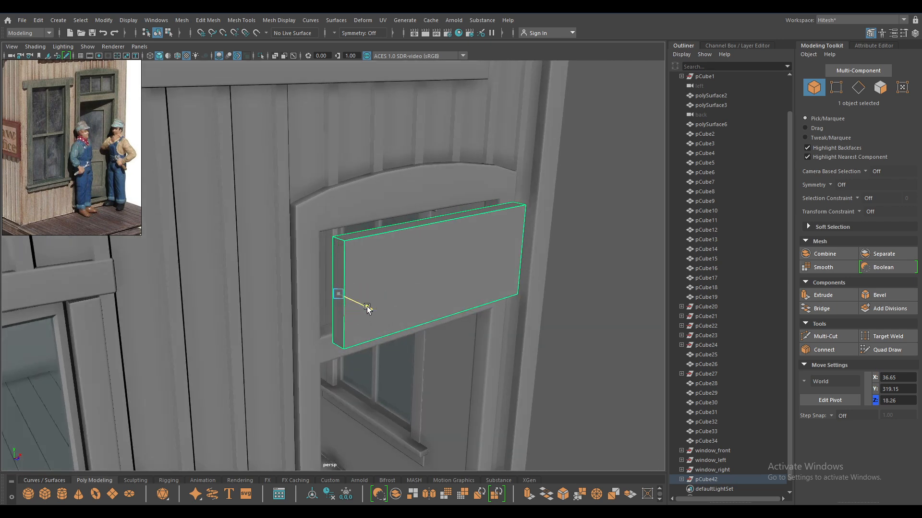
{"action": "left_click_drag", "start_coordinate": [363, 306], "coordinate": [531, 424], "text": "shift"}
{"action": "left_click_drag", "start_coordinate": [354, 359], "coordinate": [357, 369], "text": "alt"}
{"action": "right_click_drag", "start_coordinate": [356, 369], "coordinate": [313, 266], "text": "alt"}
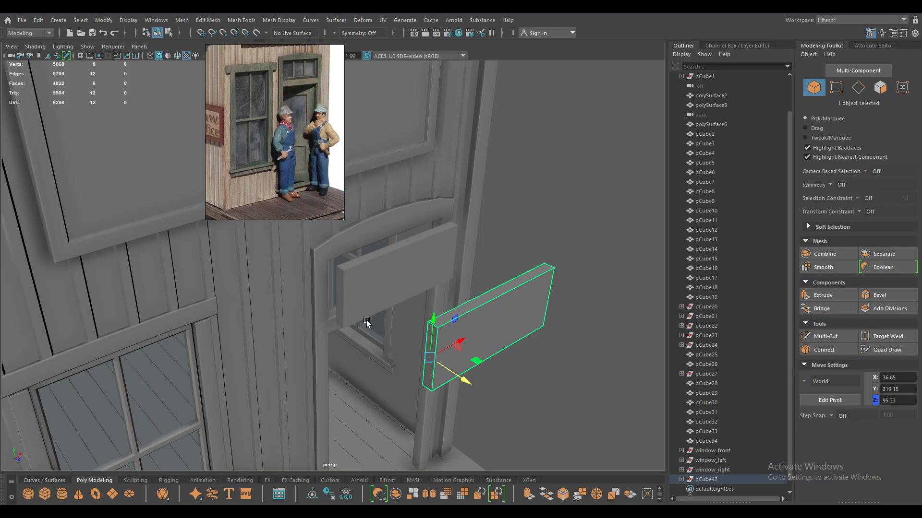
Scale the original transom panel along Z to make it much thinner
{"action": "mouse_move", "coordinate": [411, 284]}
{"action": "left_mouse_down", "text": "alt"}
{"action": "mouse_move", "coordinate": [430, 259]}
{"action": "mouse_move", "coordinate": [437, 277]}
{"action": "mouse_move", "coordinate": [407, 272]}
{"action": "left_mouse_up", "text": "alt"}
{"action": "left_click", "coordinate": [398, 270]}
{"action": "scroll", "coordinate": [421, 269], "scroll_direction": "up", "scroll_amount": 2}
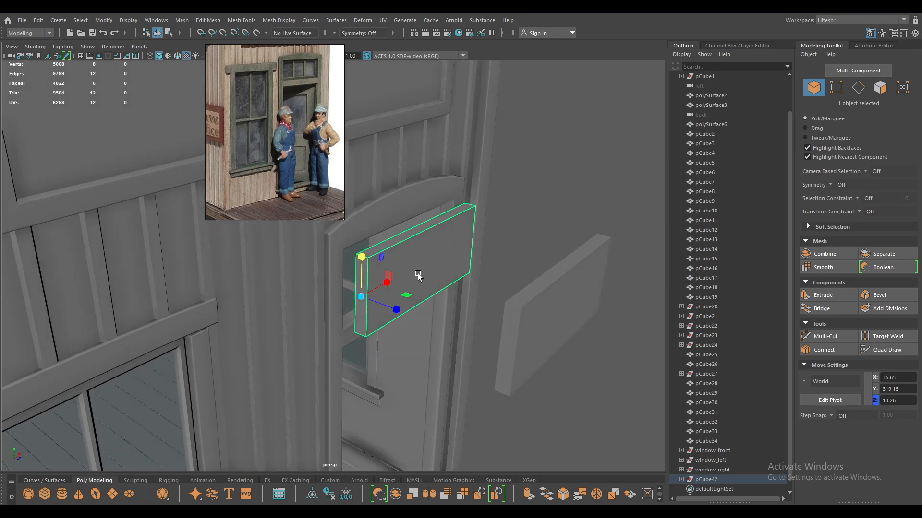
{"action": "key", "text": "r"}
{"action": "left_click_drag", "start_coordinate": [395, 308], "coordinate": [370, 311]}
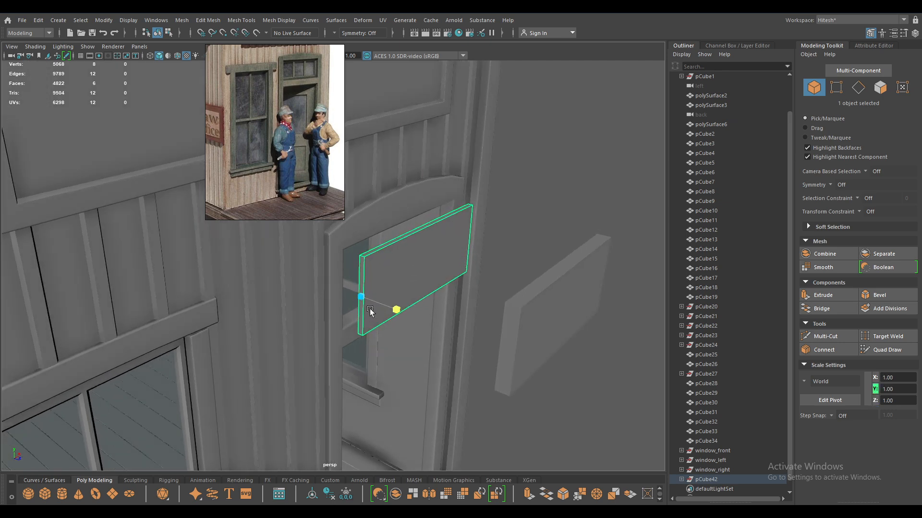
Add a vertical edge loop through the middle of the thin transom panel
{"action": "left_click_drag", "start_coordinate": [435, 270], "coordinate": [408, 274], "text": "alt"}
{"action": "scroll", "coordinate": [406, 276], "scroll_direction": "up", "scroll_amount": 2}
{"action": "left_click_drag", "start_coordinate": [390, 314], "coordinate": [298, 276], "text": "alt"}
{"action": "middle_click_drag", "start_coordinate": [312, 278], "coordinate": [362, 304], "text": "alt"}
{"action": "left_click_drag", "start_coordinate": [362, 304], "coordinate": [388, 309], "text": "alt"}
{"action": "scroll", "coordinate": [390, 310], "scroll_direction": "up", "scroll_amount": 4}
{"action": "left_click_drag", "start_coordinate": [454, 401], "coordinate": [457, 281], "text": "alt"}
{"action": "right_click_drag", "start_coordinate": [457, 231], "coordinate": [446, 271]}
{"action": "left_click", "coordinate": [462, 230]}
Bevel the panel's middle edge loop wide enough to divide the panel into three sections
{"action": "left_click", "coordinate": [486, 339]}
{"action": "double_click", "coordinate": [486, 339]}
{"action": "key", "text": "ctrl+b"}
{"action": "left_click_drag", "start_coordinate": [573, 201], "coordinate": [567, 200]}
{"action": "left_click_drag", "start_coordinate": [539, 236], "coordinate": [452, 292], "text": "alt"}
{"action": "key", "text": "w"}
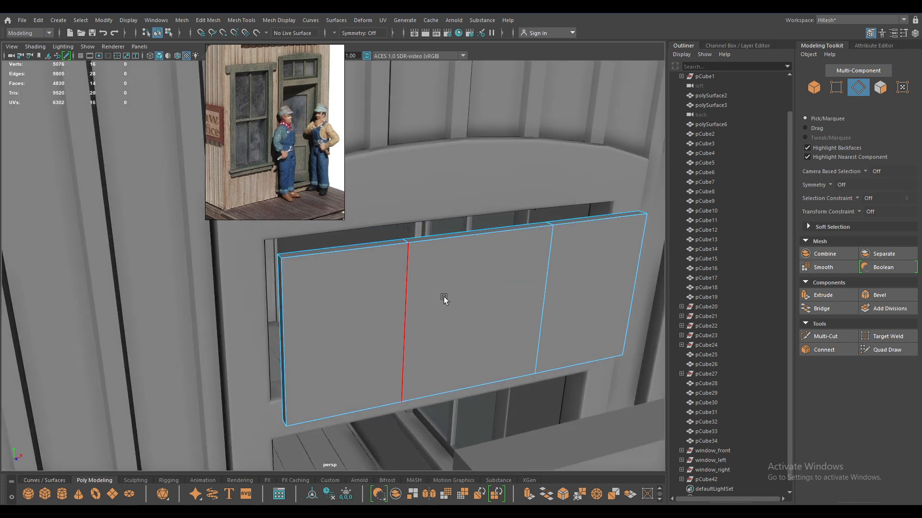
Bevel both vertical dividing loops of the panel slightly to form two narrow muntin strips
{"action": "double_click", "coordinate": [429, 298]}
{"action": "double_click", "coordinate": [538, 294], "text": "shift"}
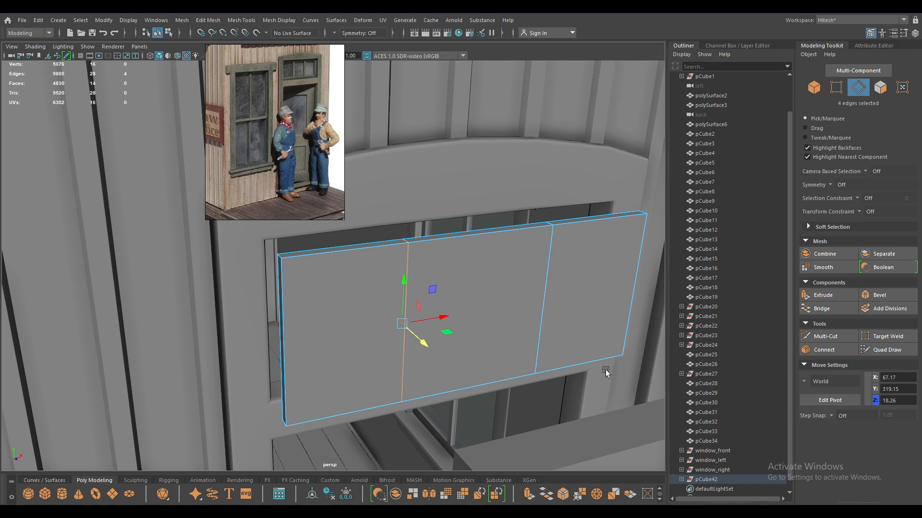
{"action": "key", "text": "ctrl+b"}
{"action": "left_click_drag", "start_coordinate": [562, 203], "coordinate": [554, 204]}
{"action": "key", "text": "w"}
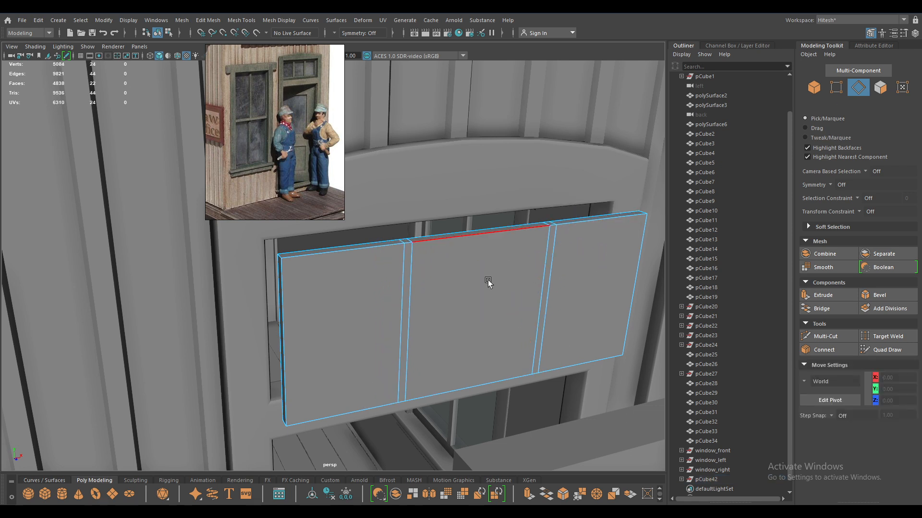
Select all faces of the panel and deselect the back and rim faces in the top view, keeping only the five front faces
{"action": "right_click_drag", "start_coordinate": [484, 283], "coordinate": [484, 294]}
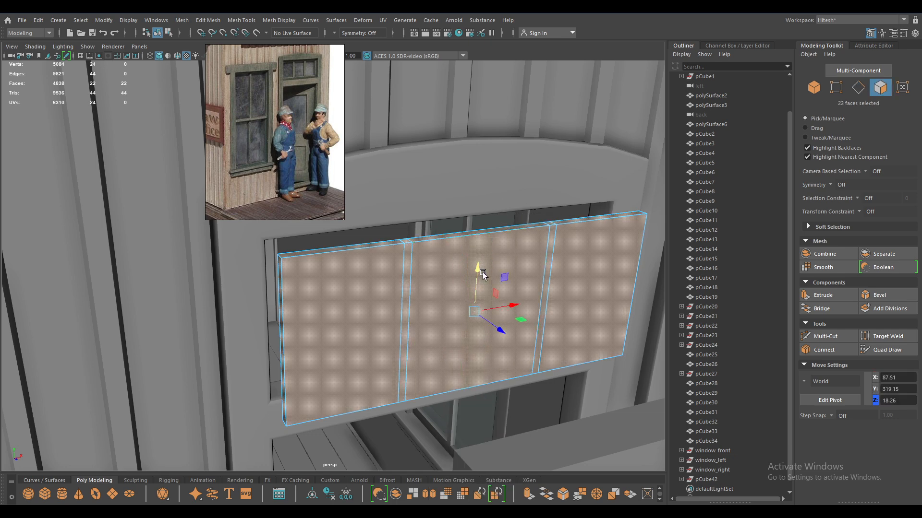
{"action": "key", "text": "space"}
{"action": "left_click_drag", "start_coordinate": [372, 303], "coordinate": [354, 349]}
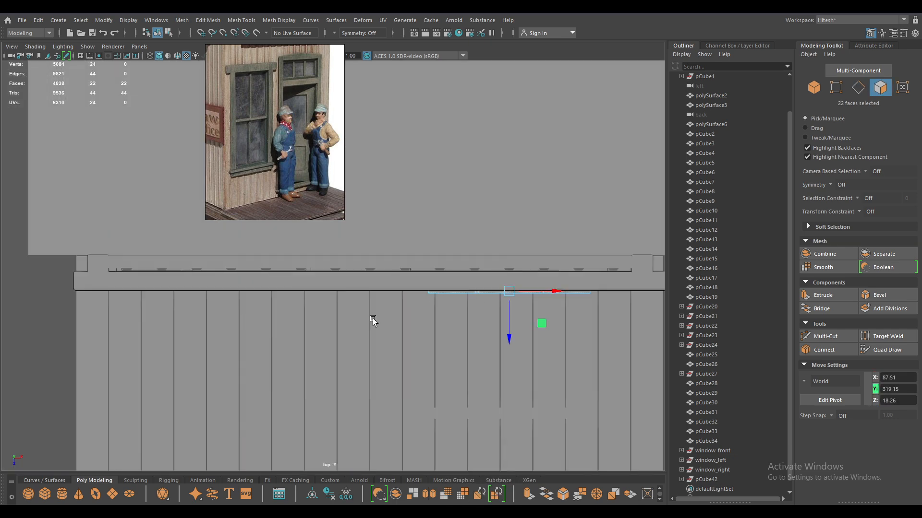
{"action": "key", "text": "f"}
{"action": "key", "text": "4"}
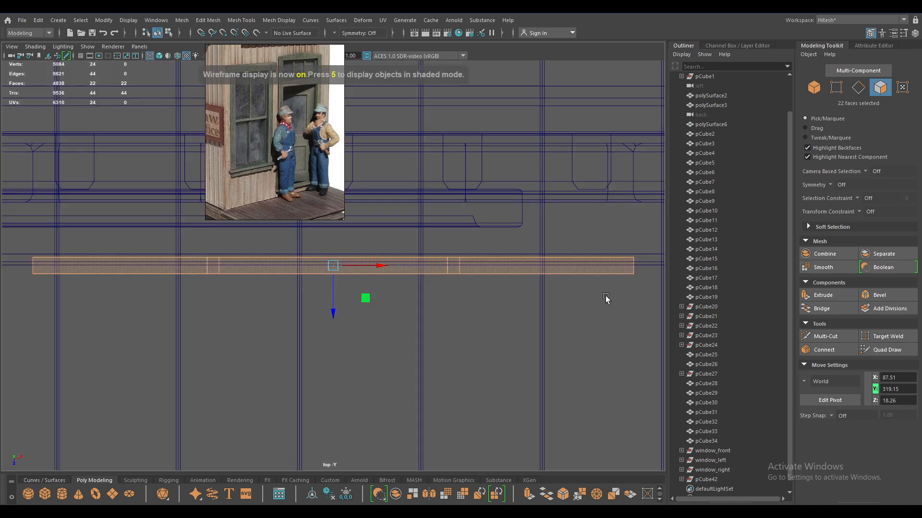
{"action": "left_click_drag", "start_coordinate": [542, 240], "coordinate": [3, 269], "text": "ctrl"}
{"action": "key", "text": "space"}
{"action": "left_click_drag", "start_coordinate": [170, 258], "coordinate": [161, 178]}
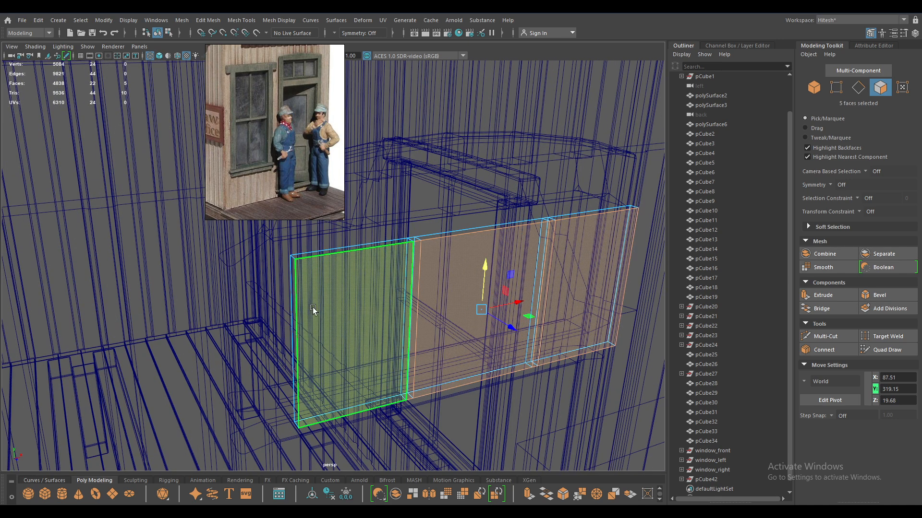
Delete the transom panel's back and rim faces, leaving only the five front faces
{"action": "key", "text": "6"}
{"action": "right_click_drag", "start_coordinate": [430, 268], "coordinate": [430, 332]}
{"action": "left_click_drag", "start_coordinate": [430, 281], "coordinate": [434, 289], "text": "alt"}
{"action": "right_click_drag", "start_coordinate": [434, 289], "coordinate": [437, 330]}
{"action": "left_click_drag", "start_coordinate": [471, 321], "coordinate": [446, 314], "text": "alt"}
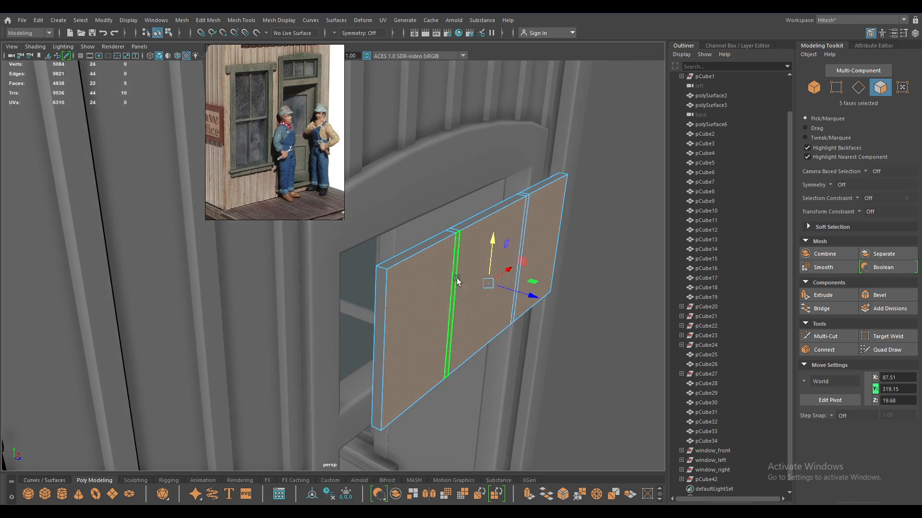
{"action": "left_click", "coordinate": [447, 314]}
{"action": "double_click", "coordinate": [540, 232], "text": "shift"}
{"action": "right_click_drag", "start_coordinate": [529, 234], "coordinate": [531, 330]}
{"action": "key", "text": "Delete"}
{"action": "right_click_drag", "start_coordinate": [475, 233], "coordinate": [477, 273]}
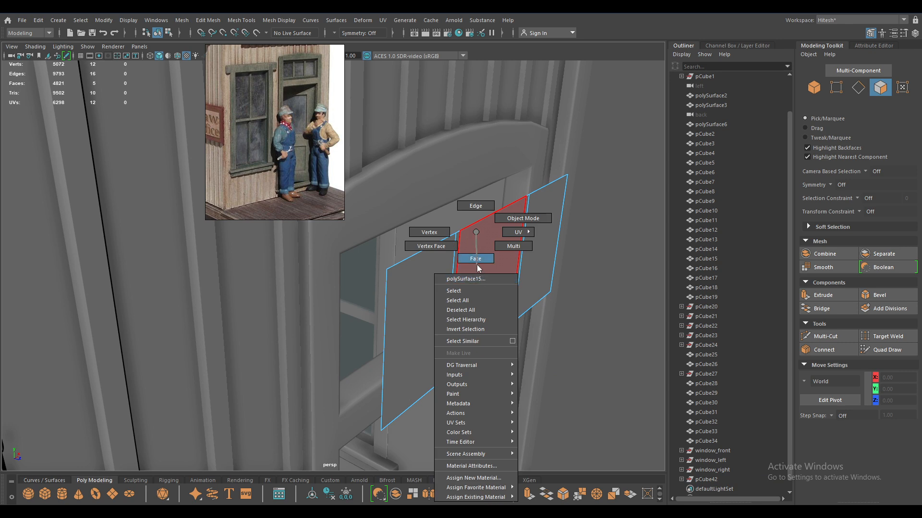
Add a horizontal edge loop through the middle of the flat transom surface
{"action": "right_click_drag", "start_coordinate": [474, 217], "coordinate": [471, 202]}
{"action": "left_click", "coordinate": [463, 248]}
{"action": "right_click_drag", "start_coordinate": [469, 247], "coordinate": [437, 312]}
{"action": "left_click_drag", "start_coordinate": [434, 312], "coordinate": [405, 309], "text": "alt"}
{"action": "left_click_drag", "start_coordinate": [489, 246], "coordinate": [491, 183]}
{"action": "left_click", "coordinate": [465, 313]}
{"action": "right_click_drag", "start_coordinate": [464, 313], "coordinate": [496, 383], "text": "ctrl"}
{"action": "key", "text": "ctrl+z"}
{"action": "key", "text": "ctrl+z"}
Bevel the horizontal middle loop with a fraction of 0.9 to form narrow top and bottom rails on the transom
{"action": "key", "text": "ctrl+b"}
{"action": "left_click_drag", "start_coordinate": [560, 199], "coordinate": [584, 199]}
{"action": "left_click_drag", "start_coordinate": [528, 230], "coordinate": [504, 312], "text": "alt"}
{"action": "left_click_drag", "start_coordinate": [570, 204], "coordinate": [571, 203]}
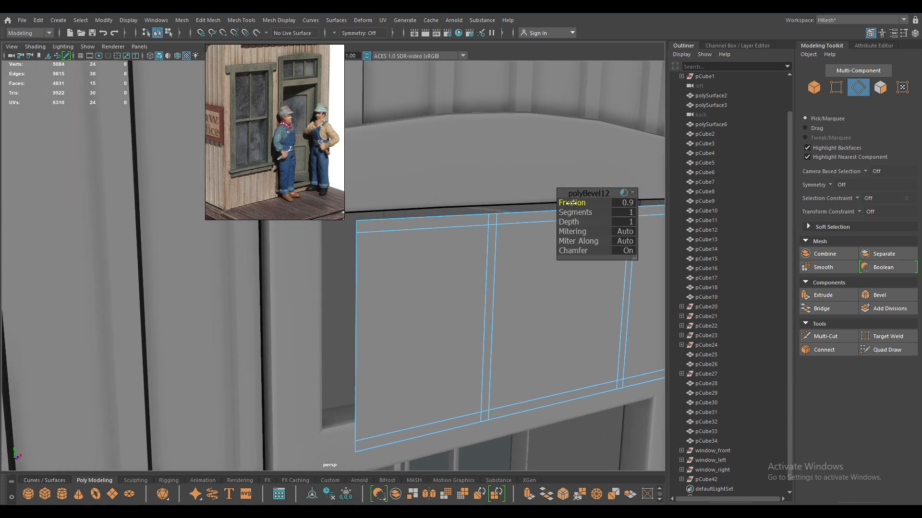
{"action": "key", "text": "w"}
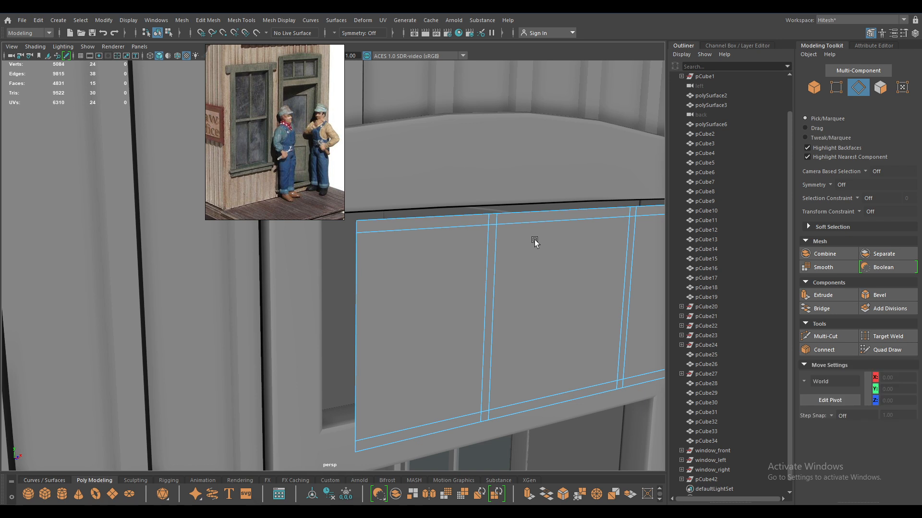
Add a vertical edge loop near each end of the transom surface to outline the two side strips
{"action": "left_click", "coordinate": [400, 240]}
{"action": "left_click_drag", "start_coordinate": [418, 329], "coordinate": [493, 207], "text": "alt"}
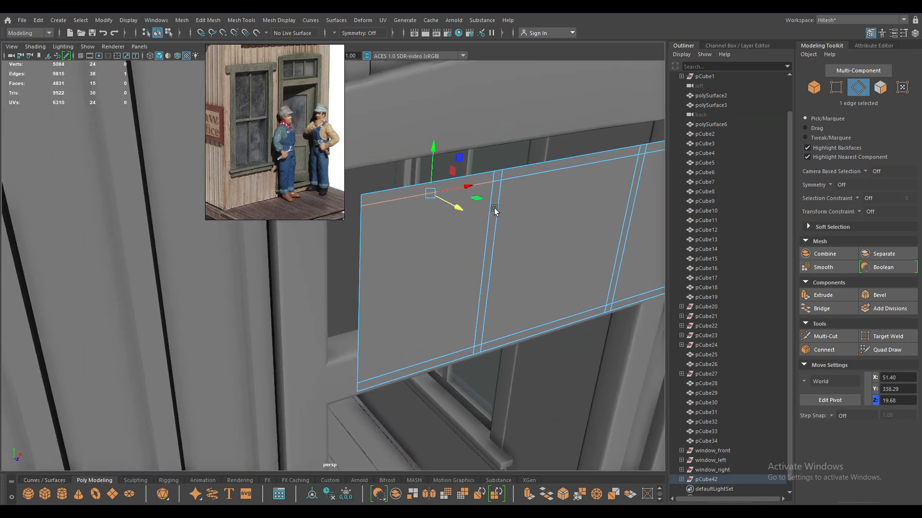
{"action": "right_click_drag", "start_coordinate": [493, 207], "coordinate": [456, 266], "text": "shift"}
{"action": "left_click_drag", "start_coordinate": [461, 274], "coordinate": [330, 270]}
{"action": "left_click", "coordinate": [521, 200]}
{"action": "right_click_drag", "start_coordinate": [522, 201], "coordinate": [501, 259], "text": "ctrl"}
{"action": "left_click_drag", "start_coordinate": [556, 250], "coordinate": [587, 249]}
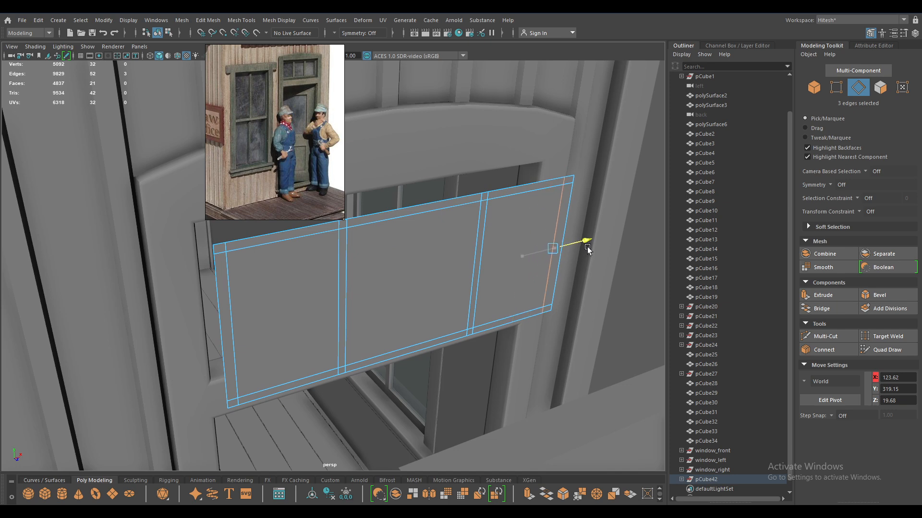
{"action": "mouse_move", "coordinate": [527, 265]}
{"action": "left_mouse_down", "text": "alt"}
{"action": "mouse_move", "coordinate": [506, 269]}
{"action": "mouse_move", "coordinate": [529, 269]}
{"action": "left_mouse_up", "text": "alt"}
Delete the three large pane faces, leaving only the transom's thin frame and muntins
{"action": "right_click_drag", "start_coordinate": [433, 233], "coordinate": [433, 257]}
{"action": "left_click", "coordinate": [433, 257]}
{"action": "left_click", "coordinate": [502, 252], "text": "shift"}
{"action": "left_click", "coordinate": [281, 290], "text": "shift"}
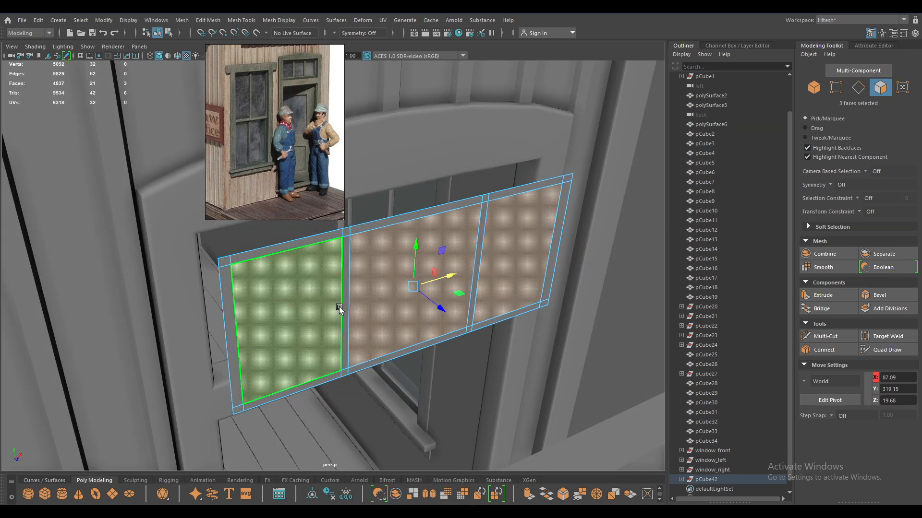
{"action": "key", "text": "Delete"}
Extrude all faces of the transom frame to a thickness of about 1.42
{"action": "right_click_drag", "start_coordinate": [370, 260], "coordinate": [419, 220]}
{"action": "key", "text": "ctrl+e"}
{"action": "left_click_drag", "start_coordinate": [573, 202], "coordinate": [636, 222]}
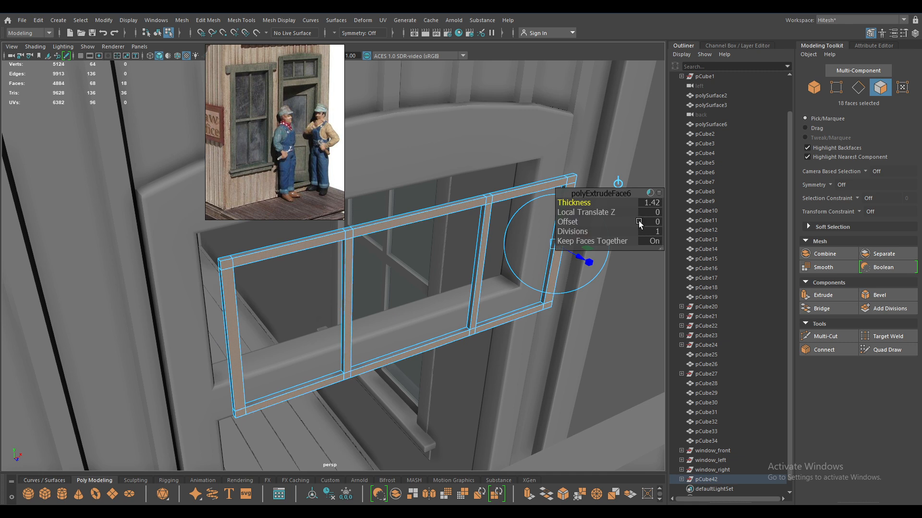
{"action": "key", "text": "Return"}
{"action": "key", "text": "w"}
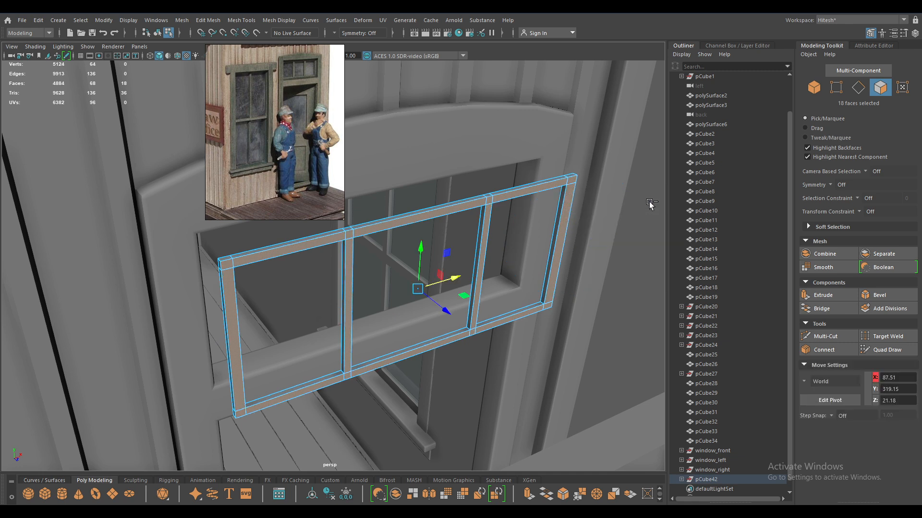
Move the three-pane transom frame back into the opening of the arched door frame
{"action": "right_click_drag", "start_coordinate": [520, 197], "coordinate": [633, 114]}
{"action": "left_click_drag", "start_coordinate": [468, 240], "coordinate": [265, 367], "text": "alt"}
{"action": "key", "text": "r"}
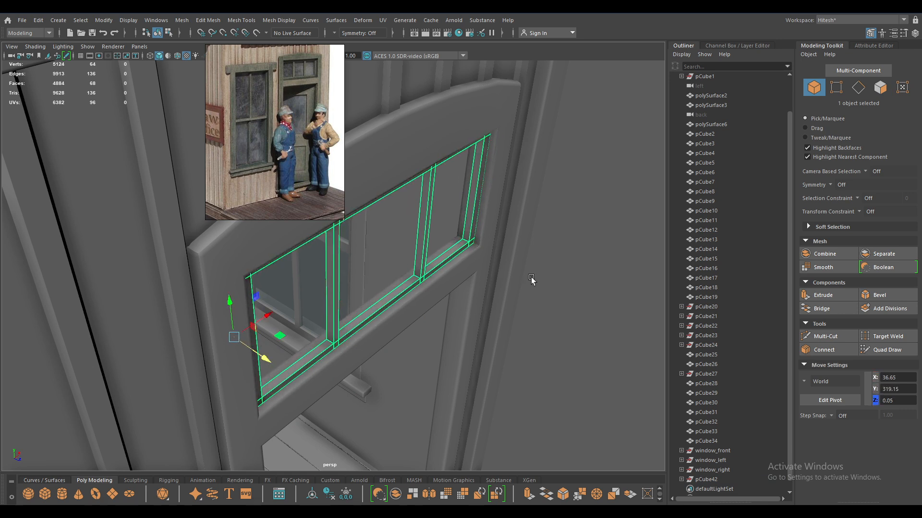
{"action": "left_click", "coordinate": [554, 324]}
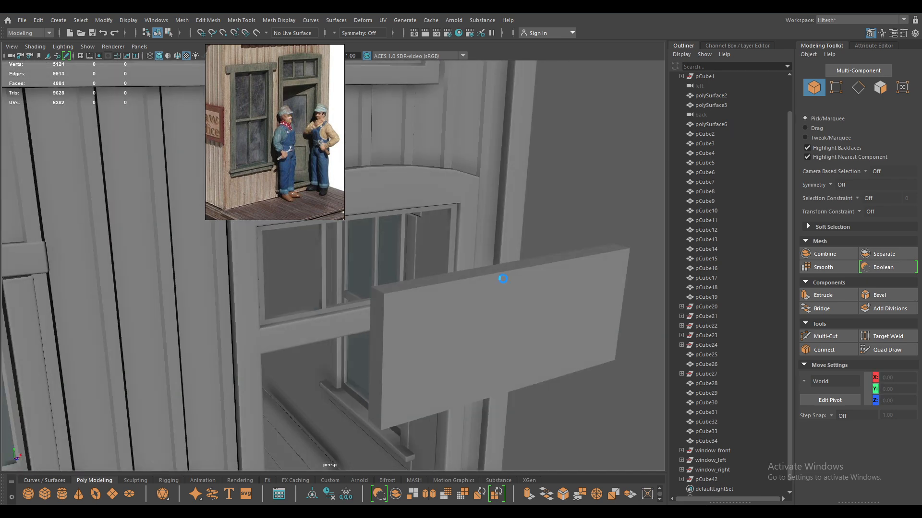
Flatten the remaining solid transom panel into a thin pane and assign it the existing glass material
{"action": "left_click", "coordinate": [481, 333]}
{"action": "key", "text": "r"}
{"action": "left_click_drag", "start_coordinate": [489, 442], "coordinate": [443, 438]}
{"action": "mouse_move", "coordinate": [500, 456]}
{"action": "right_mouse_down"}
{"action": "mouse_move", "coordinate": [509, 499]}
{"action": "mouse_move", "coordinate": [557, 466]}
{"action": "right_mouse_up"}
Move the glass pane back into the transom frame, to Z 3.40
{"action": "key", "text": "w"}
{"action": "left_click_drag", "start_coordinate": [487, 434], "coordinate": [281, 336]}
In the front view, move the glass pane's two side vertex groups inward so they stay within the transom frame
{"action": "key", "text": "space"}
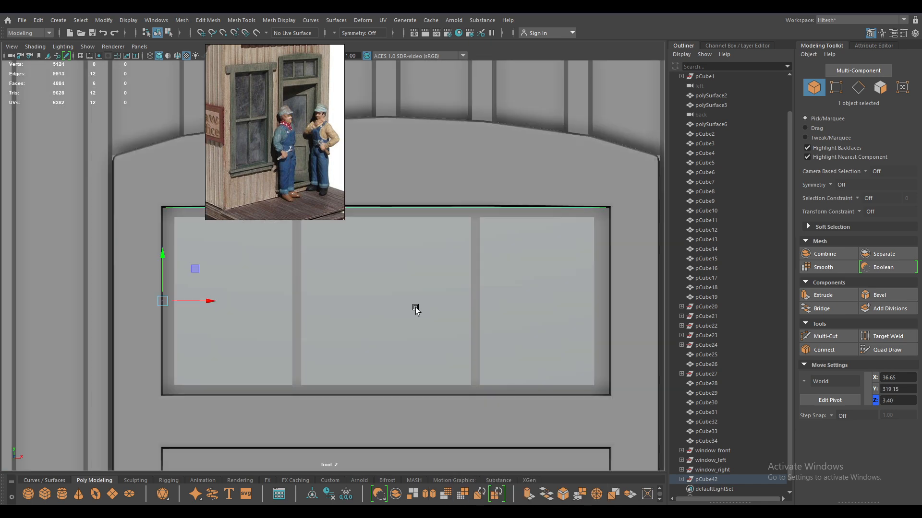
{"action": "key", "text": "F9"}
{"action": "left_click_drag", "start_coordinate": [282, 457], "coordinate": [30, 89]}
{"action": "mouse_move", "coordinate": [228, 312]}
{"action": "left_mouse_down"}
{"action": "mouse_move", "coordinate": [244, 312]}
{"action": "mouse_move", "coordinate": [236, 313]}
{"action": "left_mouse_up"}
{"action": "middle_click_drag", "start_coordinate": [433, 317], "coordinate": [363, 316], "text": "alt"}
{"action": "scroll", "coordinate": [362, 316], "scroll_direction": "down", "scroll_amount": 2}
{"action": "left_click_drag", "start_coordinate": [645, 408], "coordinate": [536, 149]}
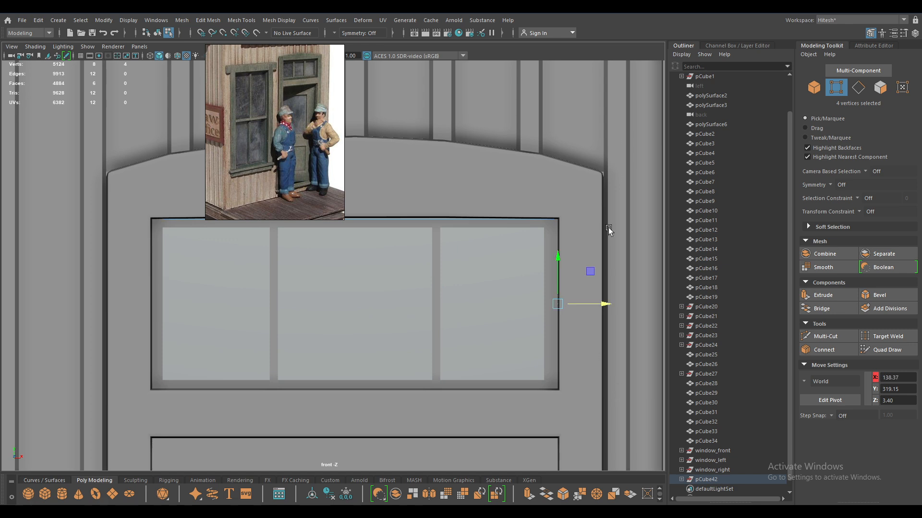
{"action": "left_click_drag", "start_coordinate": [616, 301], "coordinate": [587, 307]}
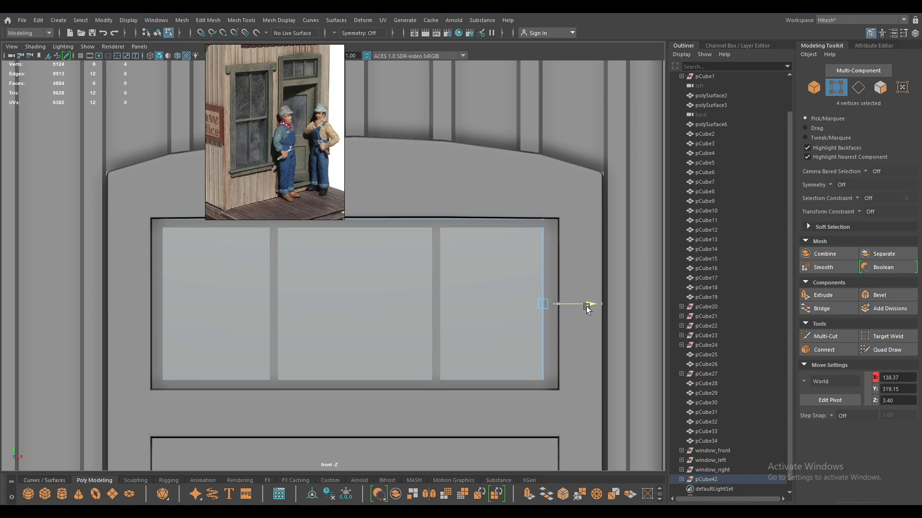
Move the glass pane's top and bottom vertices inward, and fine-tune the pane's depth inside the transom frame
{"action": "left_click_drag", "start_coordinate": [580, 272], "coordinate": [353, 177]}
{"action": "left_click_drag", "start_coordinate": [591, 423], "coordinate": [17, 298]}
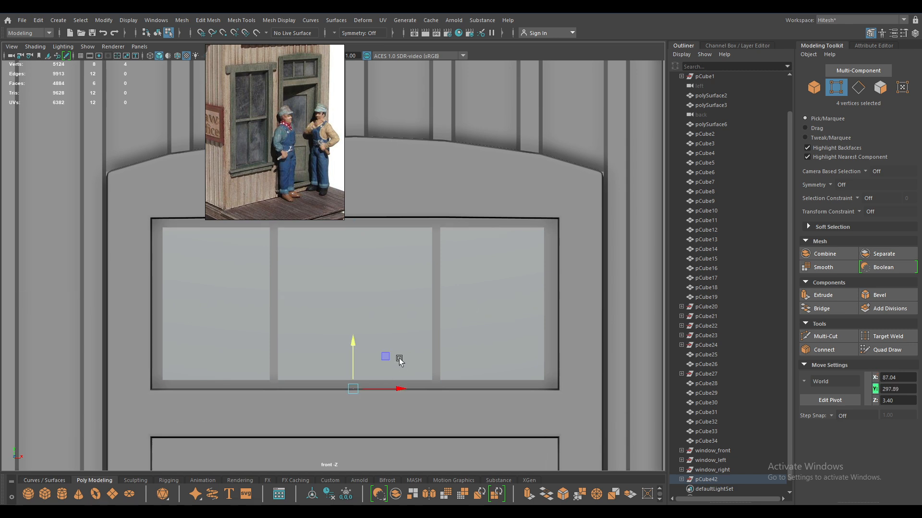
{"action": "left_click_drag", "start_coordinate": [353, 340], "coordinate": [381, 280]}
{"action": "key", "text": "space"}
{"action": "right_click_drag", "start_coordinate": [369, 233], "coordinate": [420, 211]}
{"action": "right_click_drag", "start_coordinate": [427, 288], "coordinate": [444, 391], "text": "alt"}
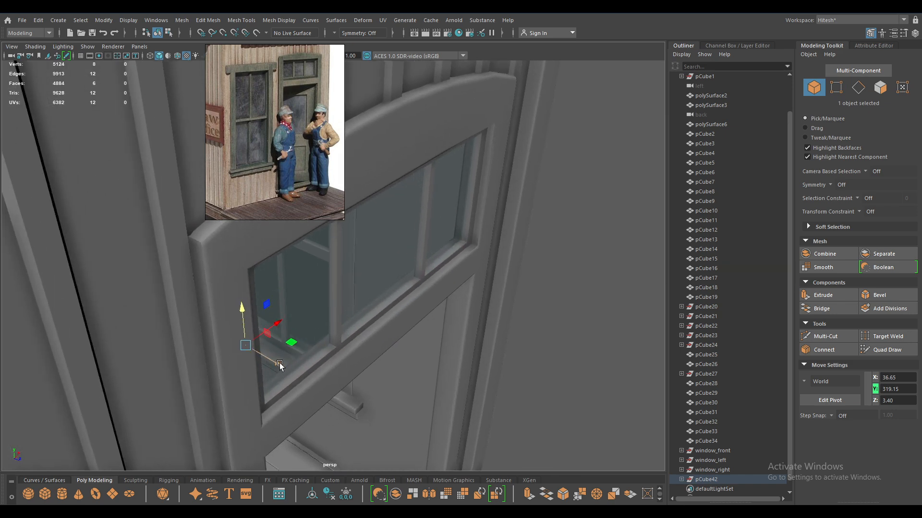
{"action": "left_click_drag", "start_coordinate": [281, 364], "coordinate": [282, 363]}
Move the reference image clear of the building's front
{"action": "left_click", "coordinate": [578, 283]}
{"action": "right_click_drag", "start_coordinate": [577, 282], "coordinate": [471, 233], "text": "alt"}
{"action": "left_click_drag", "start_coordinate": [471, 233], "coordinate": [484, 171], "text": "alt"}
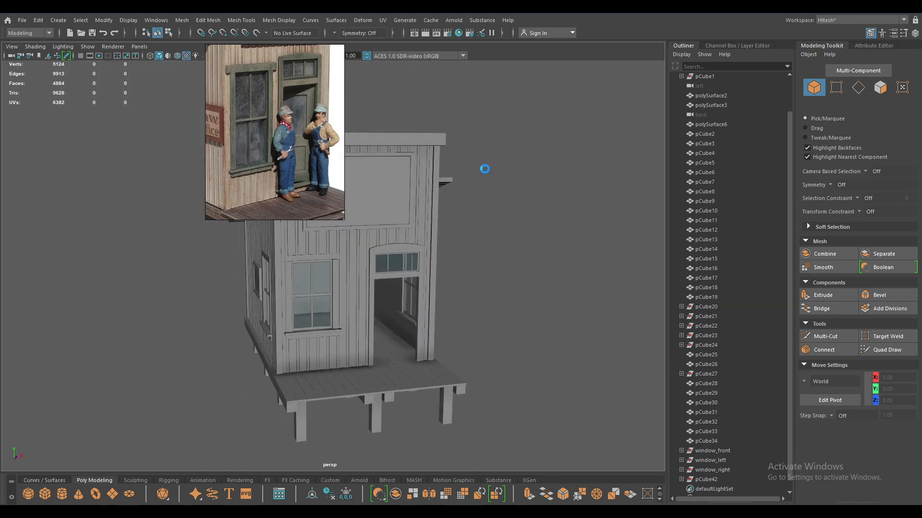
{"action": "left_click_drag", "start_coordinate": [312, 123], "coordinate": [107, 139]}
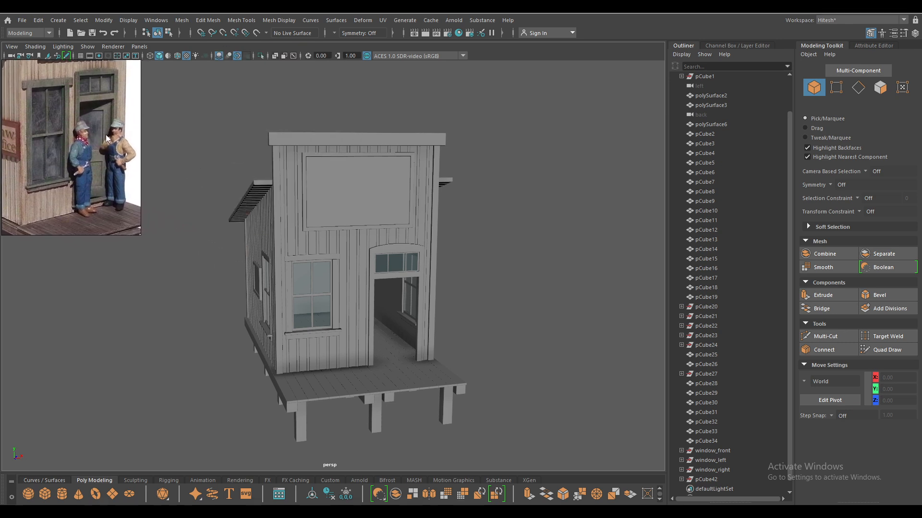
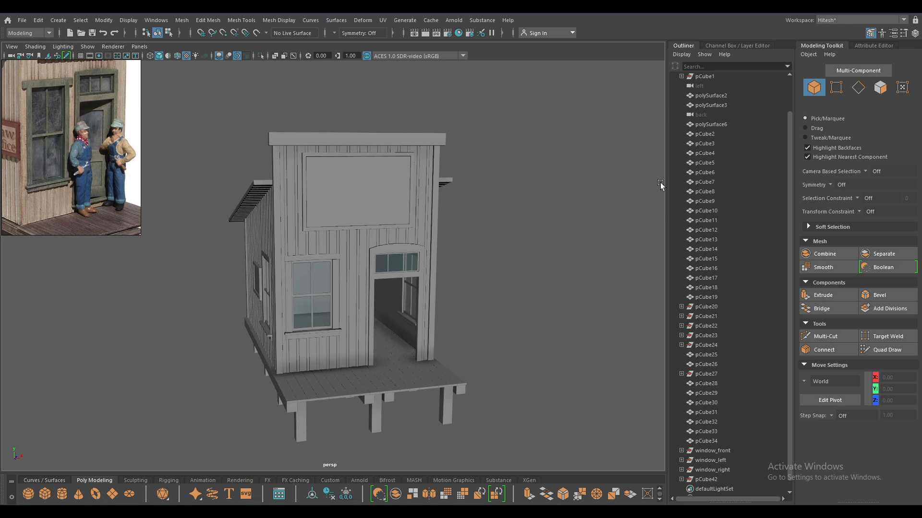
Duplicate the inner jamb face of the door frame as a separate strip for the door
{"action": "left_click_drag", "start_coordinate": [592, 208], "coordinate": [456, 288], "text": "alt"}
{"action": "scroll", "coordinate": [503, 274], "scroll_direction": "up", "scroll_amount": 3}
{"action": "scroll", "coordinate": [506, 276], "scroll_direction": "up", "scroll_amount": 4}
{"action": "scroll", "coordinate": [474, 291], "scroll_direction": "down", "scroll_amount": 4}
{"action": "scroll", "coordinate": [457, 288], "scroll_direction": "up", "scroll_amount": 5}
{"action": "scroll", "coordinate": [348, 392], "scroll_direction": "down", "scroll_amount": 5}
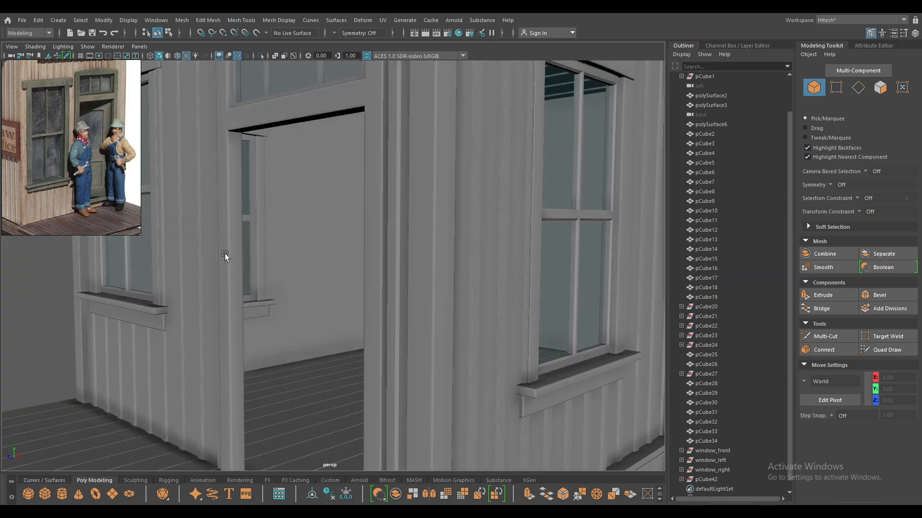
{"action": "left_click", "coordinate": [226, 252]}
{"action": "right_click_drag", "start_coordinate": [227, 244], "coordinate": [235, 255]}
{"action": "left_click", "coordinate": [236, 256]}
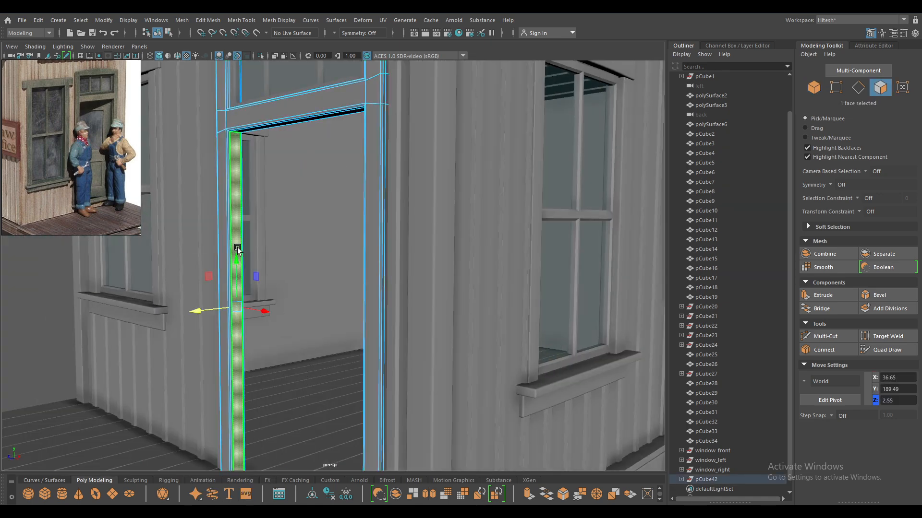
{"action": "left_click_drag", "start_coordinate": [233, 253], "coordinate": [254, 259], "text": "alt"}
{"action": "right_click_drag", "start_coordinate": [255, 261], "coordinate": [260, 402], "text": "shift"}
{"action": "key", "text": "w"}
{"action": "right_click_drag", "start_coordinate": [251, 263], "coordinate": [303, 211]}
{"action": "left_click_drag", "start_coordinate": [264, 268], "coordinate": [279, 284], "text": "alt"}
{"action": "scroll", "coordinate": [319, 308], "scroll_direction": "down", "scroll_amount": 3}
{"action": "left_click_drag", "start_coordinate": [216, 364], "coordinate": [168, 355], "text": "ctrl"}
{"action": "scroll", "coordinate": [266, 405], "scroll_direction": "down", "scroll_amount": 3}
{"action": "left_click_drag", "start_coordinate": [214, 416], "coordinate": [78, 223], "text": "ctrl"}
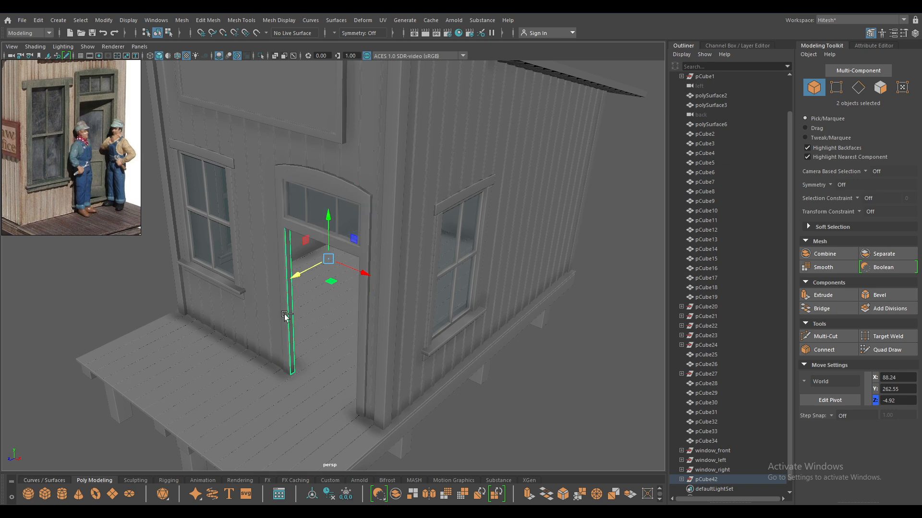
Extrude the duplicated strip's face across the doorway to the opposite jamb, at X 138.40, to form the door slab
{"action": "left_click", "coordinate": [285, 314]}
{"action": "scroll", "coordinate": [288, 288], "scroll_direction": "up", "scroll_amount": 5}
{"action": "key", "text": "F11"}
{"action": "left_click", "coordinate": [254, 312]}
{"action": "key", "text": "ctrl+e"}
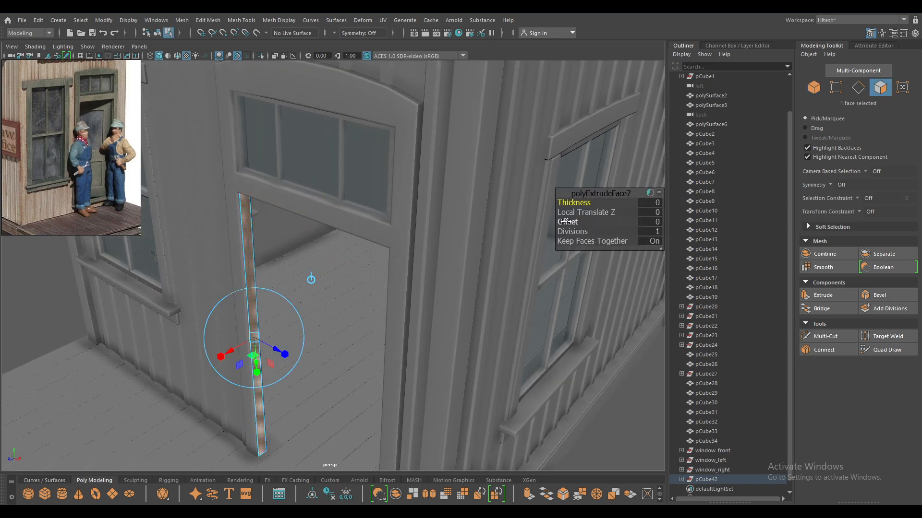
{"action": "left_click_drag", "start_coordinate": [563, 201], "coordinate": [749, 234]}
{"action": "key", "text": "w"}
{"action": "left_click_drag", "start_coordinate": [293, 356], "coordinate": [528, 331]}
{"action": "middle_click_drag", "start_coordinate": [528, 331], "coordinate": [393, 361], "text": "alt"}
{"action": "scroll", "coordinate": [392, 361], "scroll_direction": "up", "scroll_amount": 3}
{"action": "left_click_drag", "start_coordinate": [461, 285], "coordinate": [326, 236]}
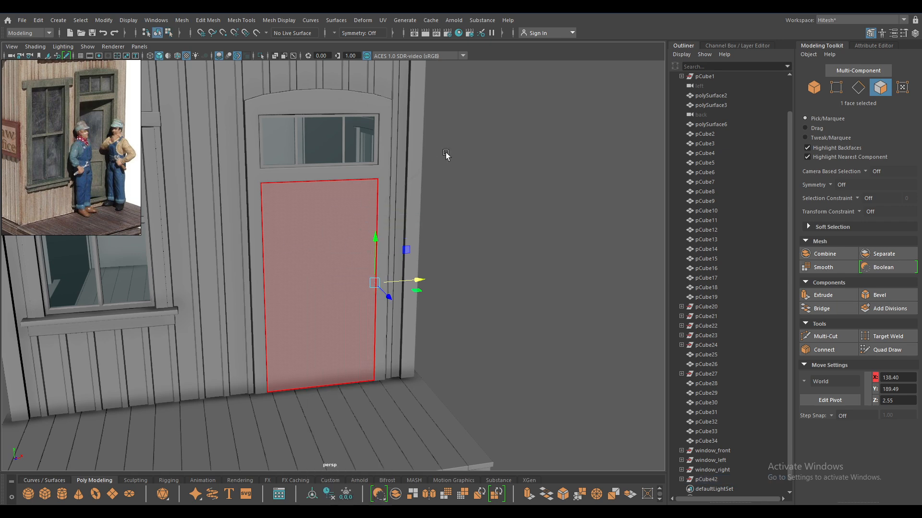
Scale the door slab thinner in depth and shift its position within the door frame
{"action": "key", "text": "F8"}
{"action": "left_click_drag", "start_coordinate": [360, 281], "coordinate": [382, 299], "text": "alt"}
{"action": "left_click", "coordinate": [381, 299]}
{"action": "key", "text": "r"}
{"action": "left_click_drag", "start_coordinate": [364, 253], "coordinate": [355, 244]}
{"action": "key", "text": "w"}
{"action": "left_click", "coordinate": [447, 275]}
{"action": "left_click_drag", "start_coordinate": [446, 275], "coordinate": [298, 277], "text": "alt"}
{"action": "middle_click_drag", "start_coordinate": [298, 277], "coordinate": [354, 312], "text": "alt"}
{"action": "right_click_drag", "start_coordinate": [354, 312], "coordinate": [330, 276], "text": "alt"}
{"action": "left_click_drag", "start_coordinate": [330, 276], "coordinate": [356, 291], "text": "alt"}
{"action": "left_click", "coordinate": [356, 291]}
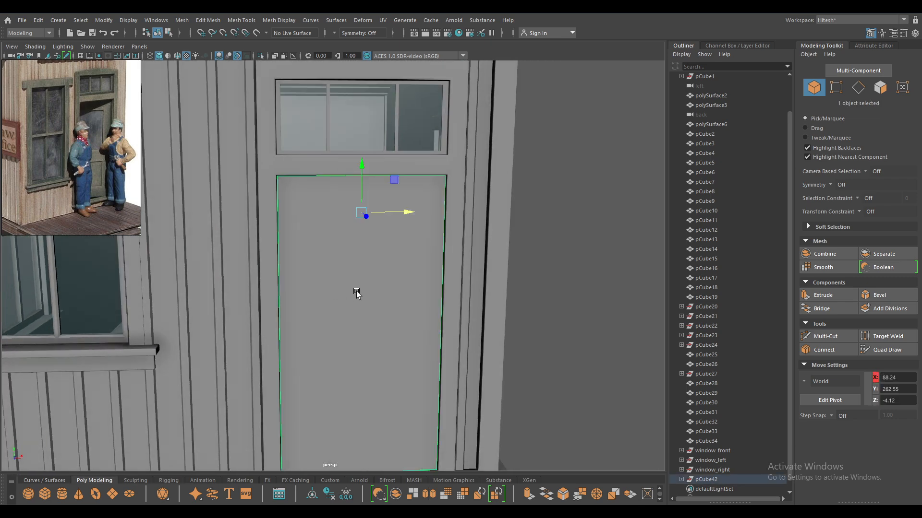
Add a horizontal edge loop across the middle of the door and lower it slightly
{"action": "middle_click_drag", "start_coordinate": [356, 291], "coordinate": [355, 237], "text": "alt"}
{"action": "right_click_drag", "start_coordinate": [355, 238], "coordinate": [344, 180]}
{"action": "left_click", "coordinate": [304, 244]}
{"action": "right_click_drag", "start_coordinate": [304, 243], "coordinate": [211, 264], "text": "ctrl"}
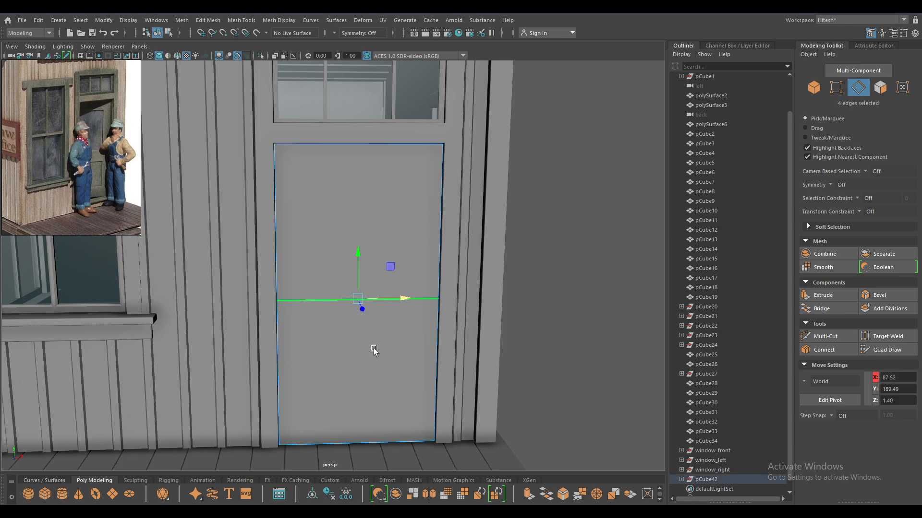
Add a vertical edge loop through the door's middle and bevel it with a fraction of 0.74 to form side stiles
{"action": "left_click", "coordinate": [322, 319]}
{"action": "right_click_drag", "start_coordinate": [322, 318], "coordinate": [285, 358], "text": "ctrl"}
{"action": "key", "text": "ctrl+b"}
{"action": "left_click_drag", "start_coordinate": [573, 204], "coordinate": [575, 204]}
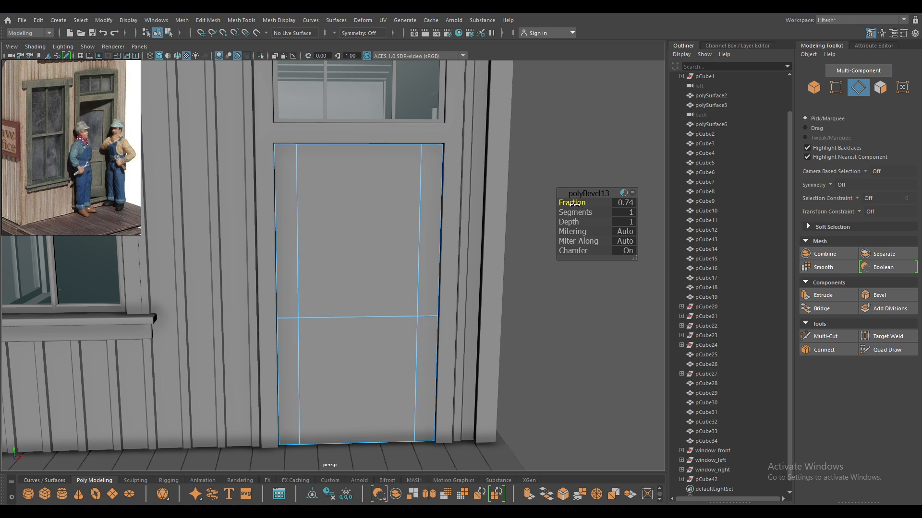
{"action": "key", "text": "w"}
Add a horizontal edge loop in the door's upper section and raise it to Y 269.16 to form the top rail
{"action": "left_click", "coordinate": [331, 167]}
{"action": "left_click", "coordinate": [306, 190]}
{"action": "right_click_drag", "start_coordinate": [306, 190], "coordinate": [195, 208], "text": "ctrl"}
{"action": "left_click_drag", "start_coordinate": [359, 183], "coordinate": [356, 117]}
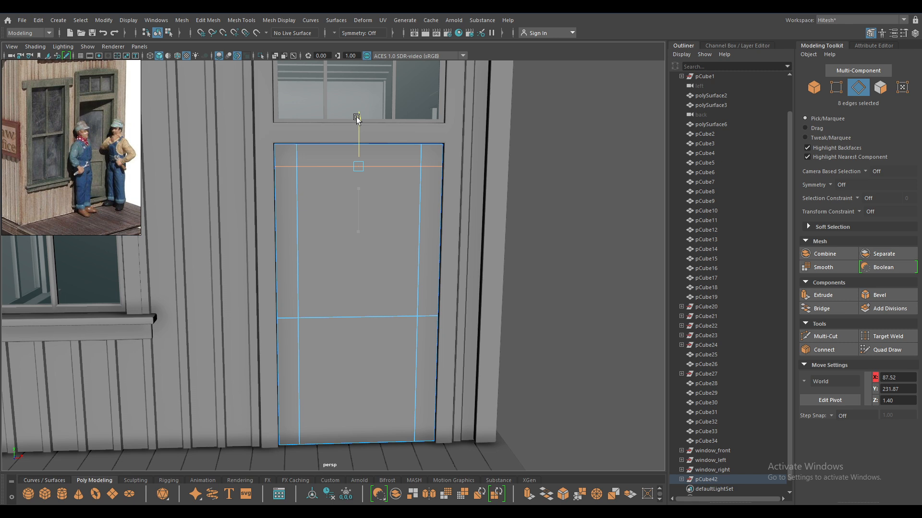
{"action": "left_click_drag", "start_coordinate": [357, 118], "coordinate": [353, 126]}
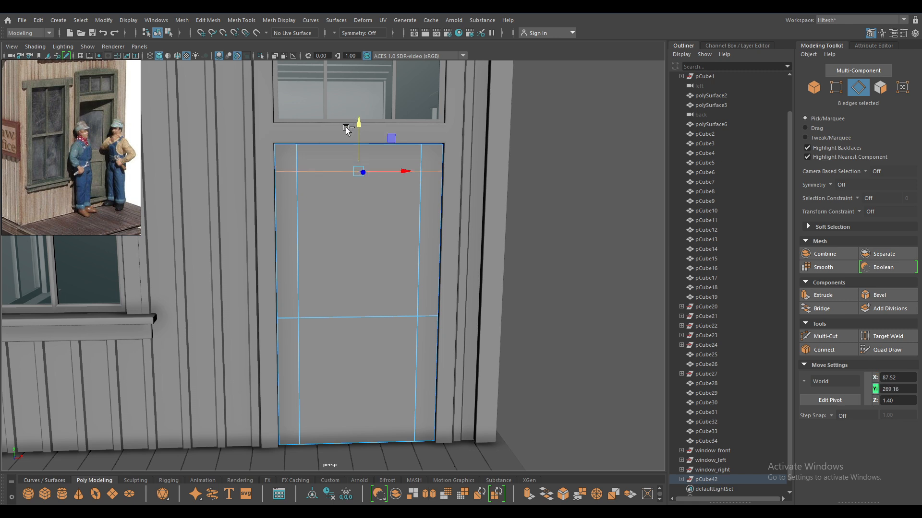
{"action": "scroll", "coordinate": [379, 281], "scroll_direction": "up", "scroll_amount": 5}
{"action": "middle_click_drag", "start_coordinate": [379, 281], "coordinate": [374, 335], "text": "alt"}
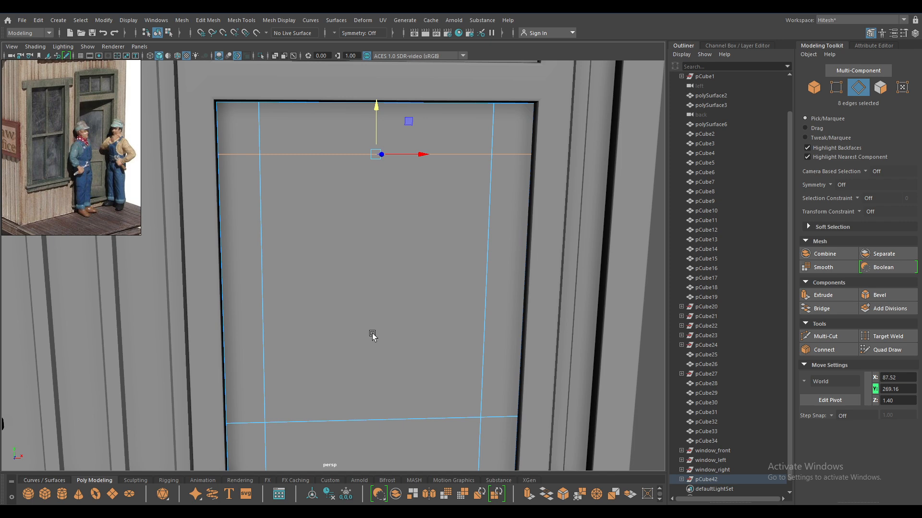
{"action": "right_click_drag", "start_coordinate": [370, 333], "coordinate": [368, 231], "text": "alt"}
{"action": "mouse_move", "coordinate": [368, 229]}
{"action": "left_mouse_down", "text": "alt"}
{"action": "mouse_move", "coordinate": [351, 225]}
{"action": "mouse_move", "coordinate": [355, 240]}
{"action": "left_mouse_up", "text": "alt"}
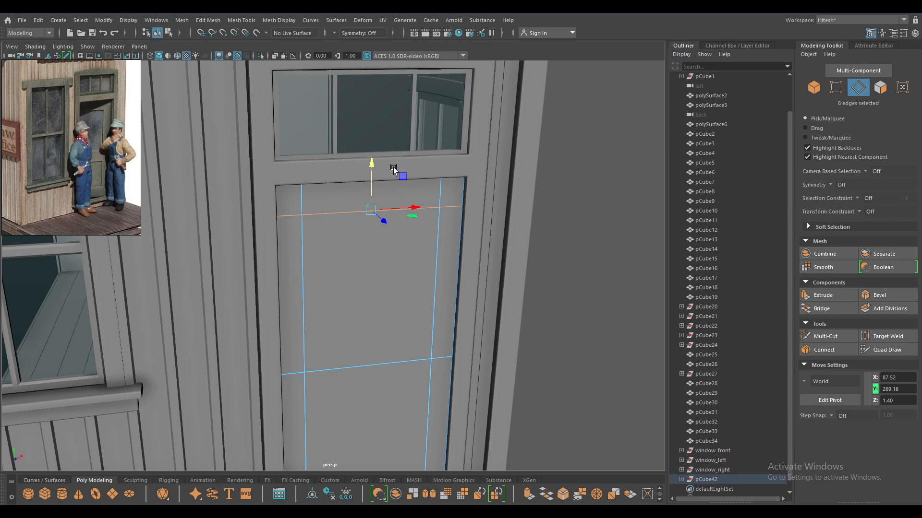
Add a horizontal edge loop in the door's lower section and raise it to Y 161.56, just below the middle loop
{"action": "left_click_drag", "start_coordinate": [430, 204], "coordinate": [364, 313], "text": "alt"}
{"action": "double_click", "coordinate": [379, 336]}
{"action": "left_click_drag", "start_coordinate": [364, 313], "coordinate": [364, 214], "text": "alt"}
{"action": "left_click", "coordinate": [309, 301]}
{"action": "right_click_drag", "start_coordinate": [306, 299], "coordinate": [229, 330], "text": "ctrl"}
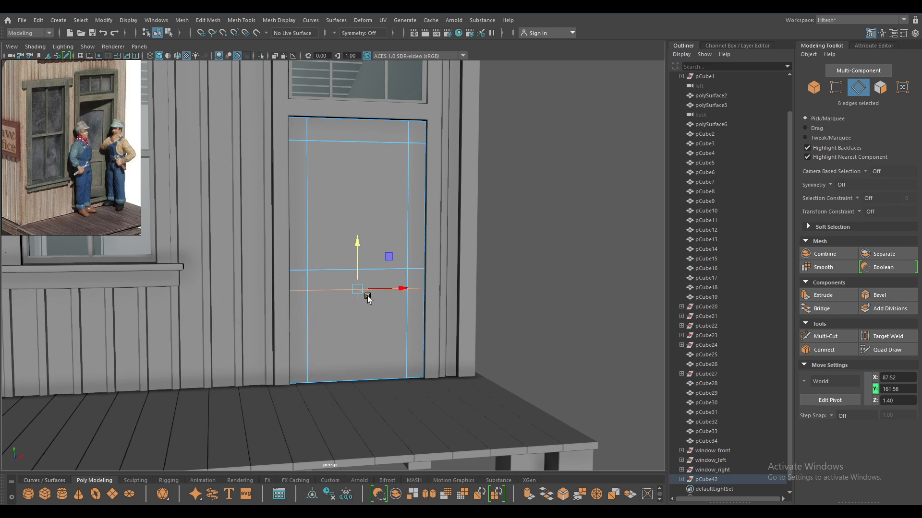
Add a horizontal edge loop near the door's bottom edge to form the bottom rail
{"action": "scroll", "coordinate": [362, 299], "scroll_direction": "up", "scroll_amount": 2}
{"action": "left_click", "coordinate": [320, 352]}
{"action": "right_click_drag", "start_coordinate": [320, 353], "coordinate": [299, 391], "text": "ctrl"}
{"action": "left_click_drag", "start_coordinate": [358, 338], "coordinate": [361, 335]}
Select both middle-rail edge loops of the door and raise them together to Y 173.72
{"action": "left_click", "coordinate": [331, 296], "text": "shift"}
{"action": "left_click", "coordinate": [327, 280], "text": "shift"}
{"action": "double_click", "coordinate": [326, 299]}
{"action": "double_click", "coordinate": [326, 278], "text": "shift"}
{"action": "mouse_move", "coordinate": [356, 237]}
{"action": "left_mouse_down"}
{"action": "mouse_move", "coordinate": [360, 221]}
{"action": "mouse_move", "coordinate": [357, 233]}
{"action": "left_mouse_up"}
{"action": "double_click", "coordinate": [344, 287]}
{"action": "left_click", "coordinate": [330, 263], "text": "shift"}
{"action": "double_click", "coordinate": [330, 262], "text": "shift"}
{"action": "mouse_move", "coordinate": [355, 323]}
{"action": "left_mouse_down", "text": "alt"}
{"action": "mouse_move", "coordinate": [383, 366]}
{"action": "mouse_move", "coordinate": [347, 367]}
{"action": "mouse_move", "coordinate": [364, 315]}
{"action": "left_mouse_up", "text": "alt"}
{"action": "scroll", "coordinate": [354, 366], "scroll_direction": "up", "scroll_amount": 3}
{"action": "right_click", "coordinate": [357, 299]}
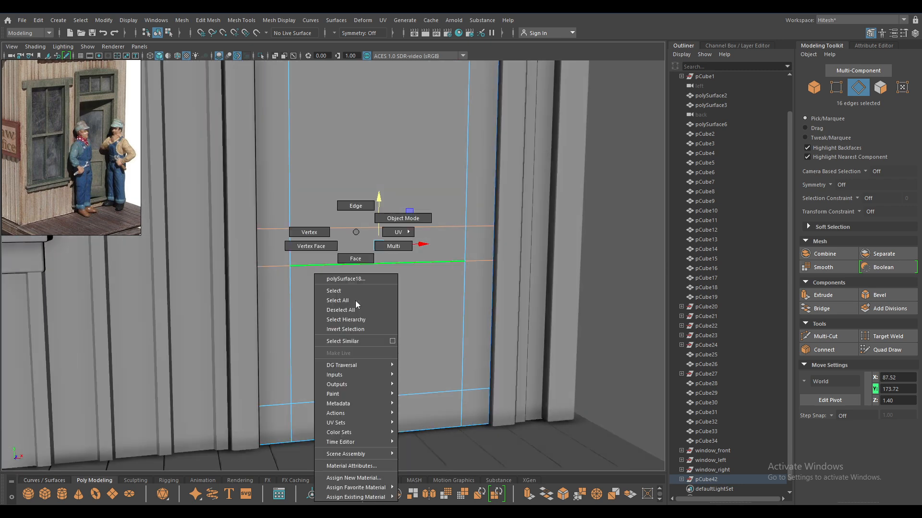
{"action": "left_click", "coordinate": [350, 291]}
{"action": "right_click", "coordinate": [350, 283]}
{"action": "left_click", "coordinate": [331, 291]}
Extrude the door's lower panel face inward with a thickness of -0.89
{"action": "left_click_drag", "start_coordinate": [405, 237], "coordinate": [376, 280], "text": "alt"}
{"action": "right_click_drag", "start_coordinate": [354, 202], "coordinate": [356, 229]}
{"action": "left_click", "coordinate": [402, 352]}
{"action": "key", "text": "ctrl+e"}
{"action": "left_click_drag", "start_coordinate": [568, 201], "coordinate": [520, 207]}
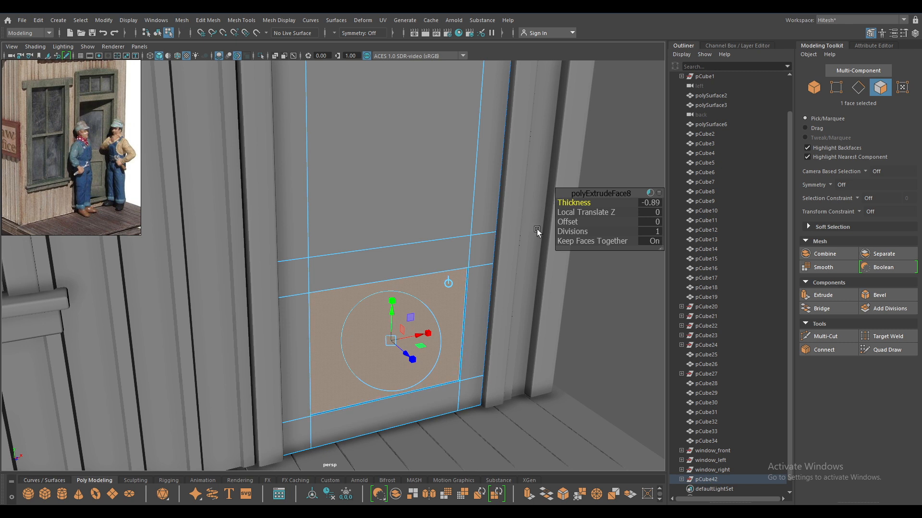
{"action": "left_click_drag", "start_coordinate": [570, 222], "coordinate": [591, 222]}
{"action": "key", "text": "w"}
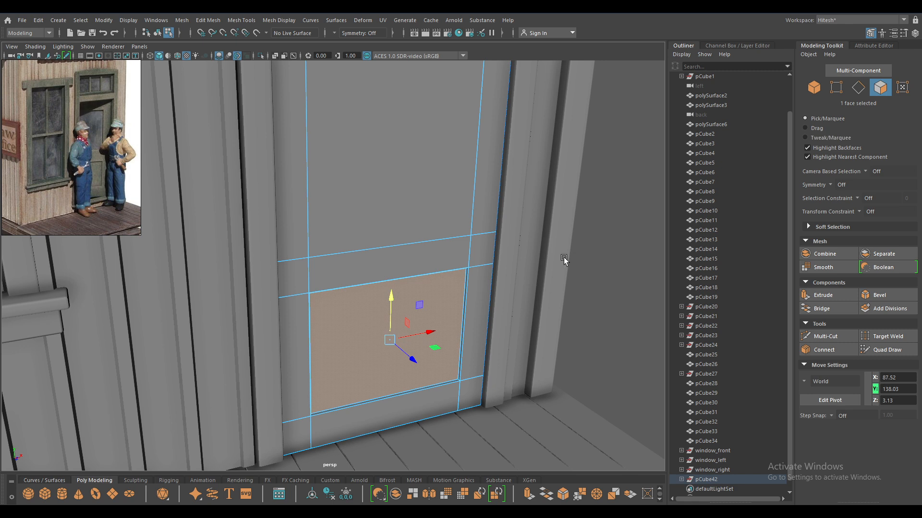
Extrude the door's lower panel face back outward with thickness 0.68 and offset 0.44 to form a raised panel
{"action": "key", "text": "ctrl+e"}
{"action": "left_click_drag", "start_coordinate": [572, 202], "coordinate": [591, 222]}
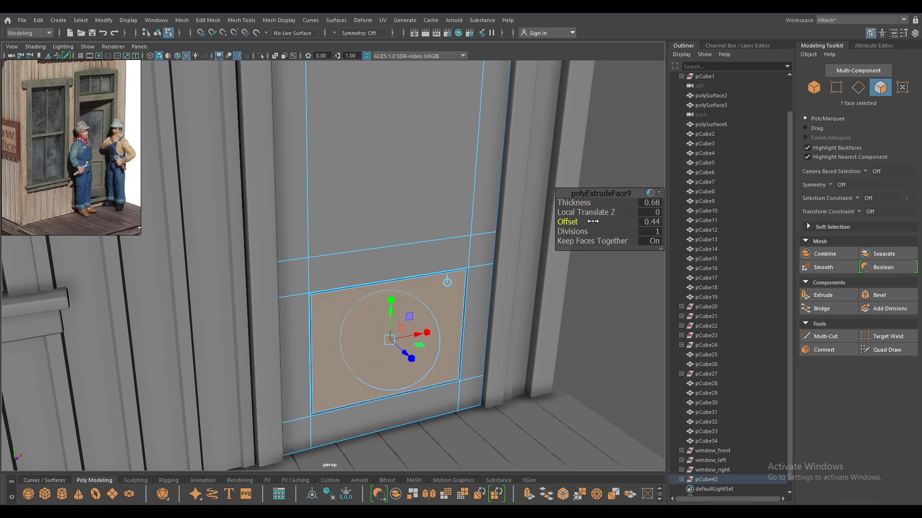
{"action": "key", "text": "w"}
{"action": "right_click_drag", "start_coordinate": [410, 232], "coordinate": [499, 191]}
{"action": "left_click", "coordinate": [637, 240]}
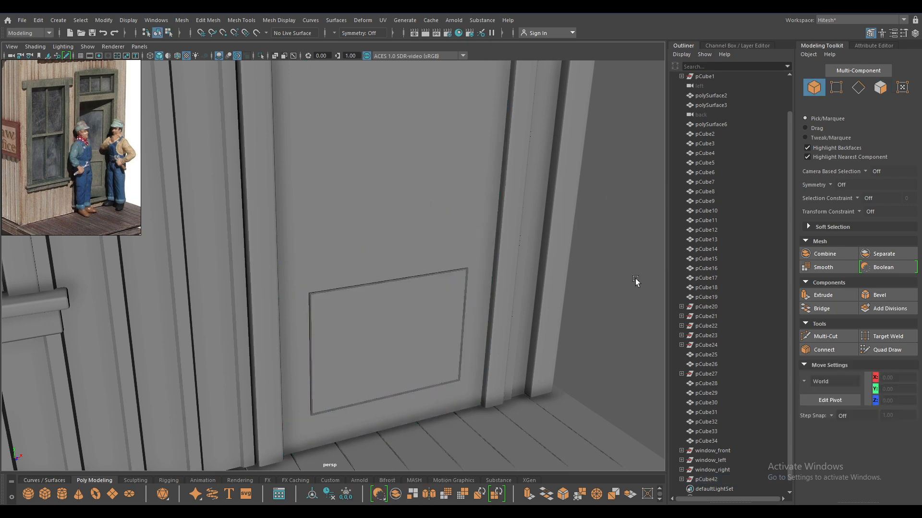
Select the four inner border edges of the door's lower raised panel
{"action": "left_click_drag", "start_coordinate": [637, 245], "coordinate": [566, 217], "text": "alt"}
{"action": "scroll", "coordinate": [477, 255], "scroll_direction": "up", "scroll_amount": 10}
{"action": "left_click", "coordinate": [335, 248]}
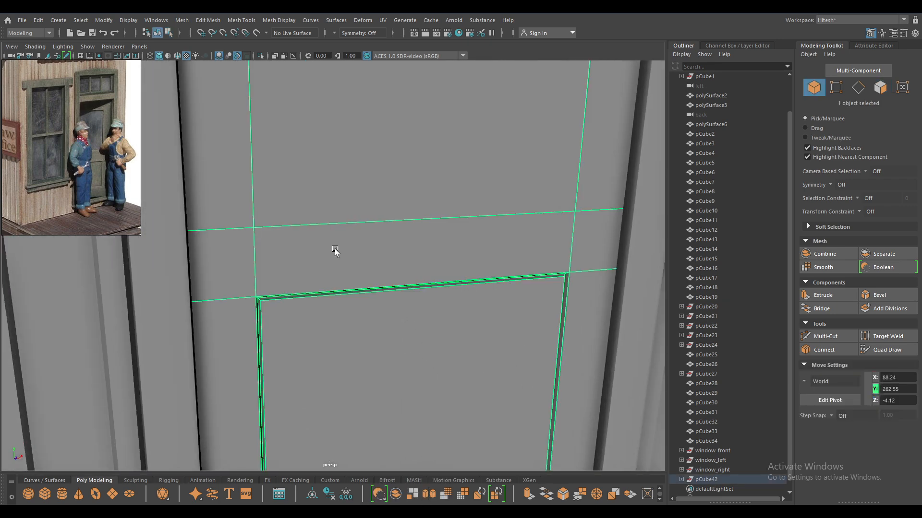
{"action": "left_click_drag", "start_coordinate": [399, 339], "coordinate": [265, 257], "text": "alt"}
{"action": "right_click_drag", "start_coordinate": [266, 257], "coordinate": [643, 290], "text": "alt"}
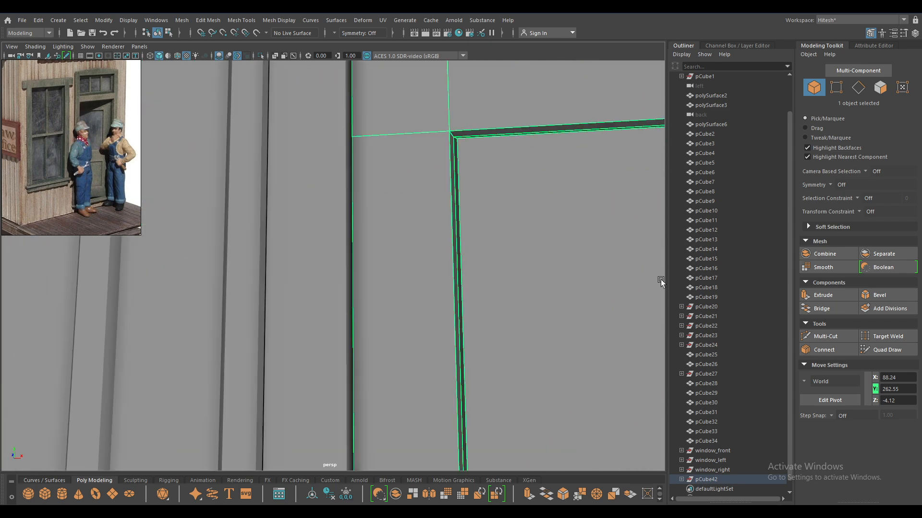
{"action": "middle_click_drag", "start_coordinate": [100, 275], "coordinate": [310, 229], "text": "alt"}
{"action": "left_click_drag", "start_coordinate": [310, 228], "coordinate": [388, 262], "text": "alt"}
{"action": "middle_click_drag", "start_coordinate": [394, 201], "coordinate": [418, 203], "text": "alt"}
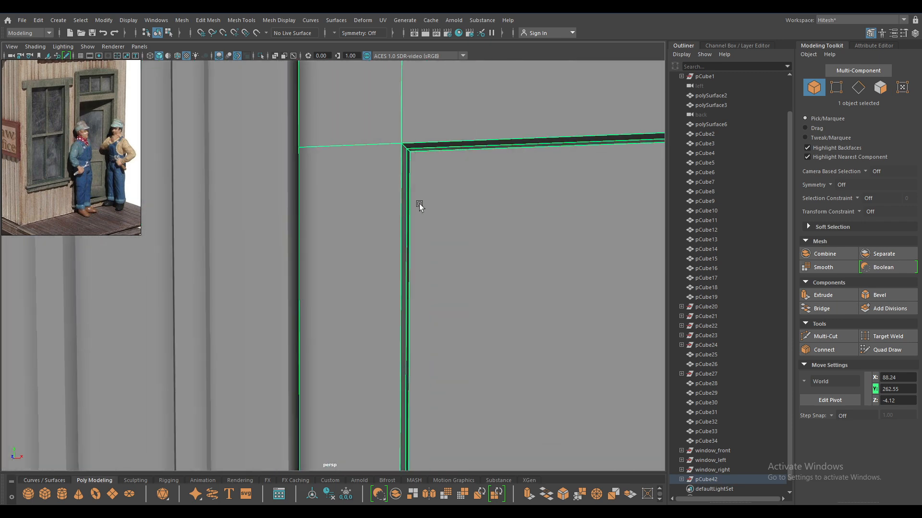
{"action": "right_click_drag", "start_coordinate": [419, 205], "coordinate": [423, 173]}
{"action": "left_click", "coordinate": [433, 150]}
{"action": "left_click", "coordinate": [409, 201], "text": "shift"}
{"action": "right_click_drag", "start_coordinate": [440, 220], "coordinate": [415, 141], "text": "alt"}
{"action": "middle_click_drag", "start_coordinate": [415, 142], "coordinate": [290, 66], "text": "alt"}
{"action": "left_click", "coordinate": [570, 190], "text": "shift"}
{"action": "left_click", "coordinate": [527, 347], "text": "shift"}
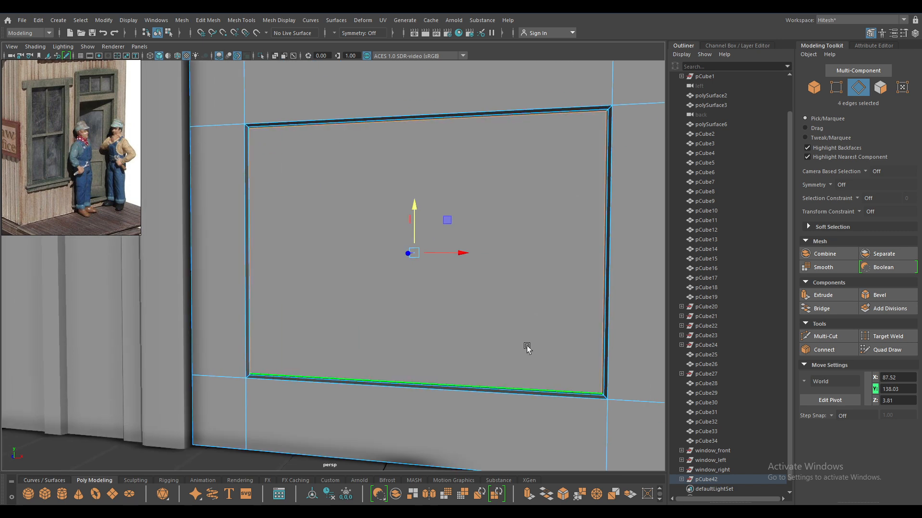
Add the recess's outer edges to the selection and bevel them all with fraction 0.34 and 2 segments
{"action": "left_click_drag", "start_coordinate": [468, 300], "coordinate": [499, 308], "text": "alt"}
{"action": "left_click", "coordinate": [383, 143], "text": "shift"}
{"action": "left_click", "coordinate": [338, 171], "text": "shift"}
{"action": "key", "text": "ctrl+z"}
{"action": "left_click", "coordinate": [323, 219], "text": "shift"}
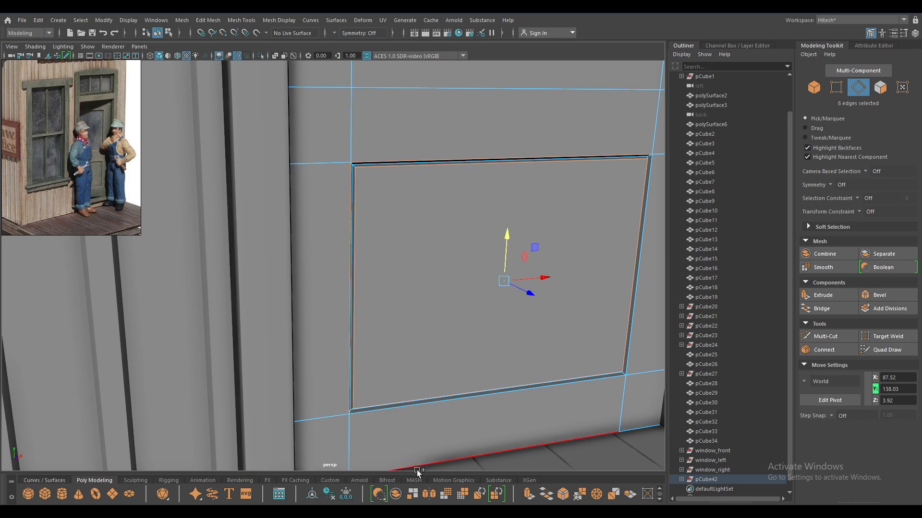
{"action": "left_click", "coordinate": [402, 433], "text": "shift"}
{"action": "left_click", "coordinate": [643, 291], "text": "shift"}
{"action": "left_click_drag", "start_coordinate": [644, 294], "coordinate": [582, 203], "text": "alt"}
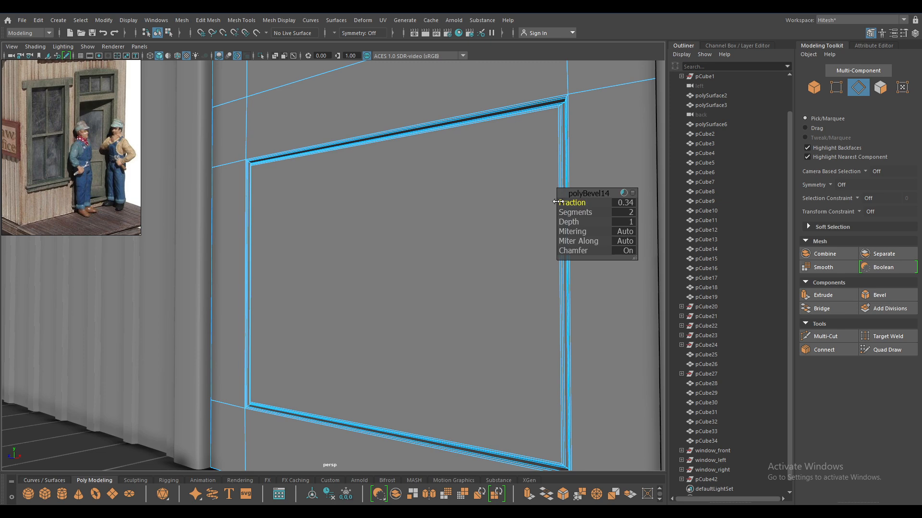
{"action": "key", "text": "w"}
{"action": "right_click_drag", "start_coordinate": [434, 183], "coordinate": [489, 152]}
{"action": "scroll", "coordinate": [472, 212], "scroll_direction": "down", "scroll_amount": 3}
{"action": "left_click_drag", "start_coordinate": [473, 213], "coordinate": [288, 228], "text": "alt"}
{"action": "scroll", "coordinate": [507, 303], "scroll_direction": "down", "scroll_amount": 4}
{"action": "left_click", "coordinate": [384, 220]}
Extract the door's large upper panel face as a separate object
{"action": "left_click_drag", "start_coordinate": [384, 220], "coordinate": [488, 189], "text": "alt"}
{"action": "scroll", "coordinate": [488, 188], "scroll_direction": "up", "scroll_amount": 3}
{"action": "left_click_drag", "start_coordinate": [440, 298], "coordinate": [323, 241], "text": "alt"}
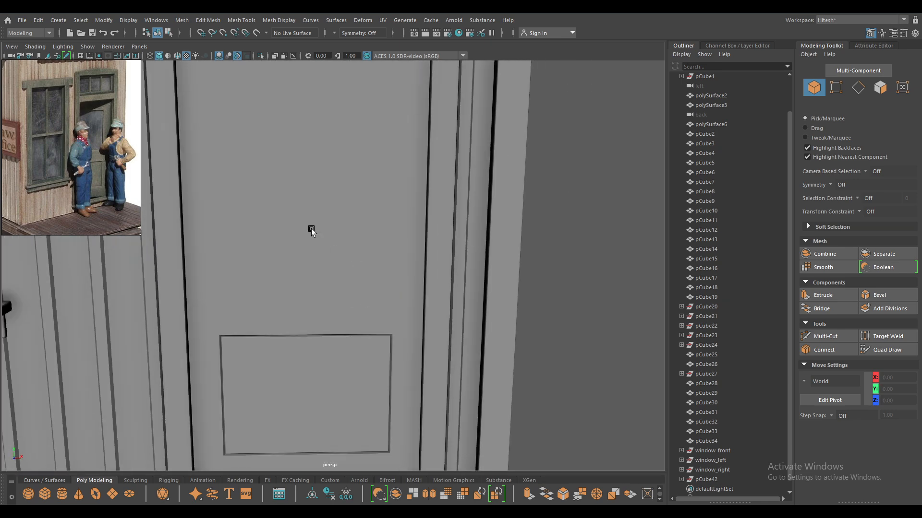
{"action": "left_click", "coordinate": [356, 249]}
{"action": "middle_click_drag", "start_coordinate": [341, 226], "coordinate": [359, 256], "text": "alt"}
{"action": "right_click_drag", "start_coordinate": [359, 256], "coordinate": [354, 204]}
{"action": "left_click", "coordinate": [359, 253]}
{"action": "right_click_drag", "start_coordinate": [355, 254], "coordinate": [403, 209]}
{"action": "left_click_drag", "start_coordinate": [297, 249], "coordinate": [347, 243], "text": "alt"}
{"action": "right_click_drag", "start_coordinate": [348, 243], "coordinate": [347, 258]}
{"action": "left_click", "coordinate": [346, 283]}
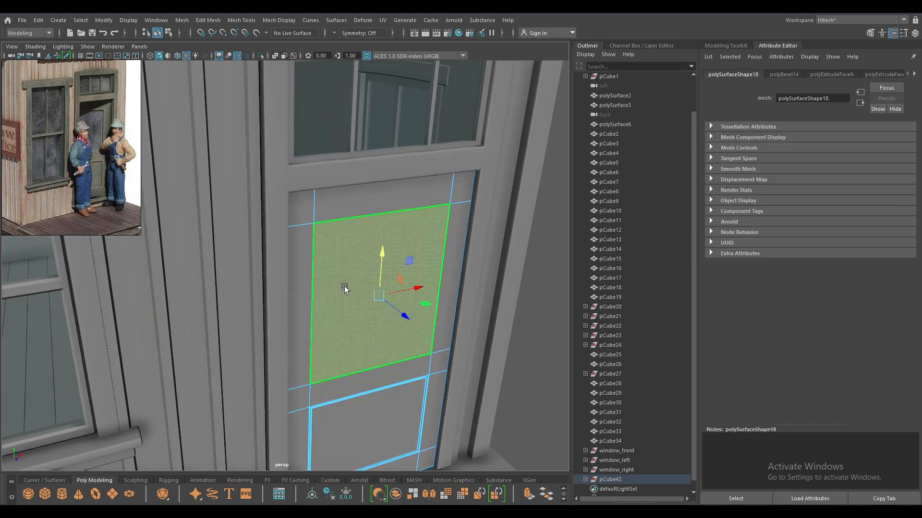
{"action": "right_click_drag", "start_coordinate": [361, 288], "coordinate": [352, 436], "text": "shift"}
{"action": "key", "text": "w"}
{"action": "right_click_drag", "start_coordinate": [387, 255], "coordinate": [431, 222]}
Move the extracted upper panel face out in front of the building, clear of the door
{"action": "left_click", "coordinate": [386, 292]}
{"action": "right_click_drag", "start_coordinate": [393, 336], "coordinate": [382, 198], "text": "alt"}
{"action": "left_click_drag", "start_coordinate": [382, 197], "coordinate": [533, 390], "text": "alt"}
{"action": "left_click_drag", "start_coordinate": [275, 310], "coordinate": [240, 309], "text": "alt"}
{"action": "right_click_drag", "start_coordinate": [240, 310], "coordinate": [339, 408], "text": "alt"}
Delete the door's remaining back face behind the upper panel to open the window hole
{"action": "left_click", "coordinate": [395, 287]}
{"action": "left_click_drag", "start_coordinate": [393, 294], "coordinate": [311, 233], "text": "alt"}
{"action": "right_click_drag", "start_coordinate": [311, 232], "coordinate": [311, 257]}
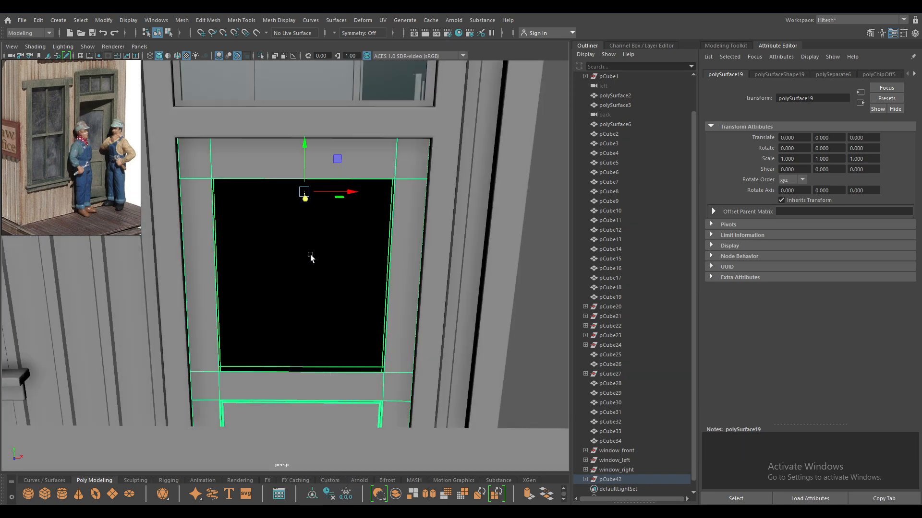
{"action": "left_click", "coordinate": [311, 259]}
{"action": "key", "text": "Delete"}
{"action": "left_click_drag", "start_coordinate": [255, 276], "coordinate": [191, 276], "text": "alt"}
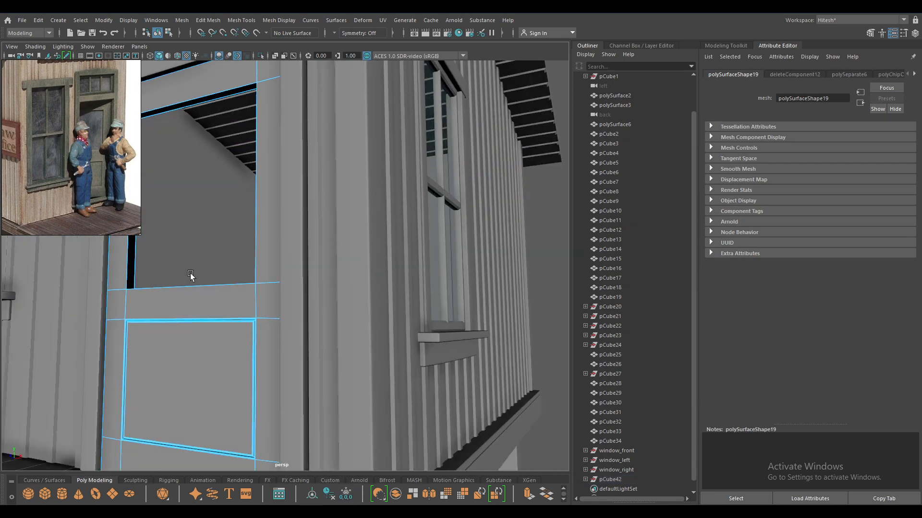
Bridge the front and back border edges around the door's upper opening to close its inner sides
{"action": "middle_click_drag", "start_coordinate": [191, 275], "coordinate": [235, 319], "text": "alt"}
{"action": "left_click_drag", "start_coordinate": [234, 319], "coordinate": [220, 289], "text": "alt"}
{"action": "right_click_drag", "start_coordinate": [179, 218], "coordinate": [184, 165]}
{"action": "double_click", "coordinate": [191, 229]}
{"action": "right_click_drag", "start_coordinate": [192, 230], "coordinate": [192, 346], "text": "shift"}
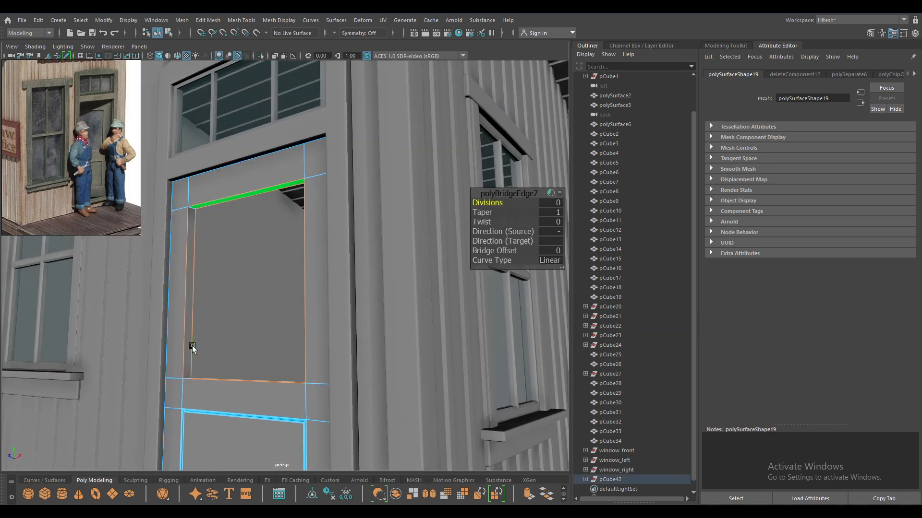
{"action": "right_click_drag", "start_coordinate": [235, 194], "coordinate": [315, 205], "text": "alt"}
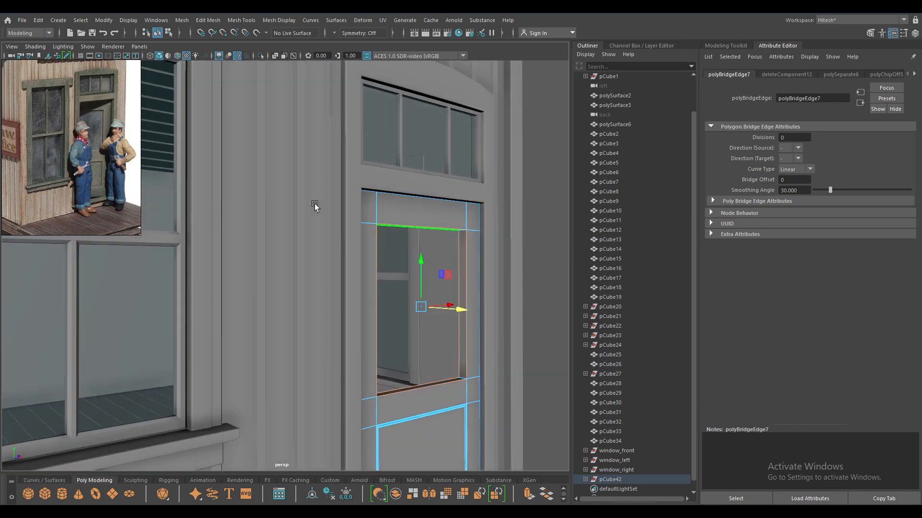
{"action": "right_click_drag", "start_coordinate": [490, 207], "coordinate": [566, 165]}
{"action": "right_click_drag", "start_coordinate": [408, 231], "coordinate": [490, 476]}
Extrude the extracted panel face slightly to turn it into a thin pane
{"action": "left_click", "coordinate": [548, 294]}
{"action": "right_click_drag", "start_coordinate": [548, 294], "coordinate": [434, 239], "text": "alt"}
{"action": "left_click_drag", "start_coordinate": [434, 239], "coordinate": [487, 381], "text": "alt"}
{"action": "left_click", "coordinate": [460, 344]}
{"action": "key", "text": "ctrl+e"}
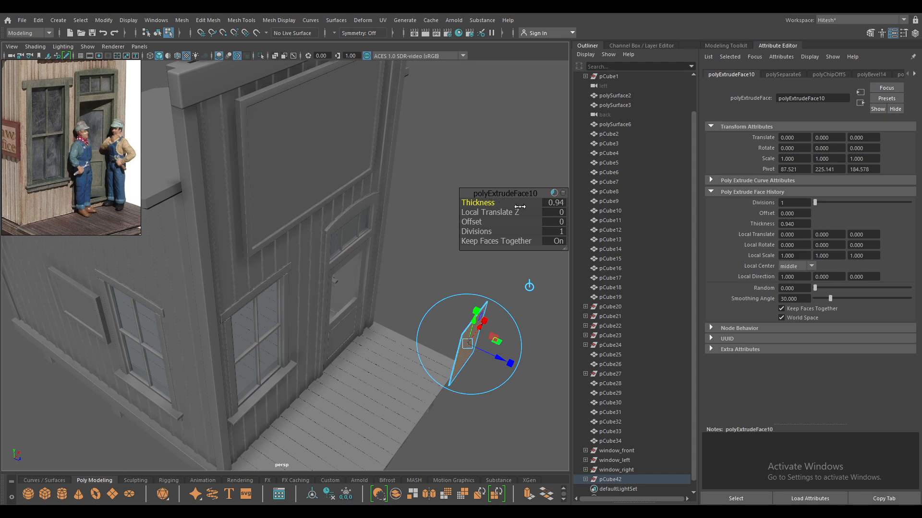
{"action": "left_click_drag", "start_coordinate": [520, 207], "coordinate": [513, 209]}
{"action": "key", "text": "w"}
{"action": "right_click_drag", "start_coordinate": [503, 272], "coordinate": [576, 195]}
Assign the existing glass material to the pane and move it back into the door opening at Z -0.064
{"action": "right_click_drag", "start_coordinate": [469, 342], "coordinate": [531, 465]}
{"action": "left_click_drag", "start_coordinate": [500, 336], "coordinate": [346, 248]}
{"action": "key", "text": "f"}
{"action": "middle_click_drag", "start_coordinate": [347, 249], "coordinate": [373, 299], "text": "alt"}
{"action": "left_click_drag", "start_coordinate": [326, 227], "coordinate": [307, 223]}
Center the glass pane's pivot and shift the pane back into the depth of the door frame
{"action": "key", "text": "space"}
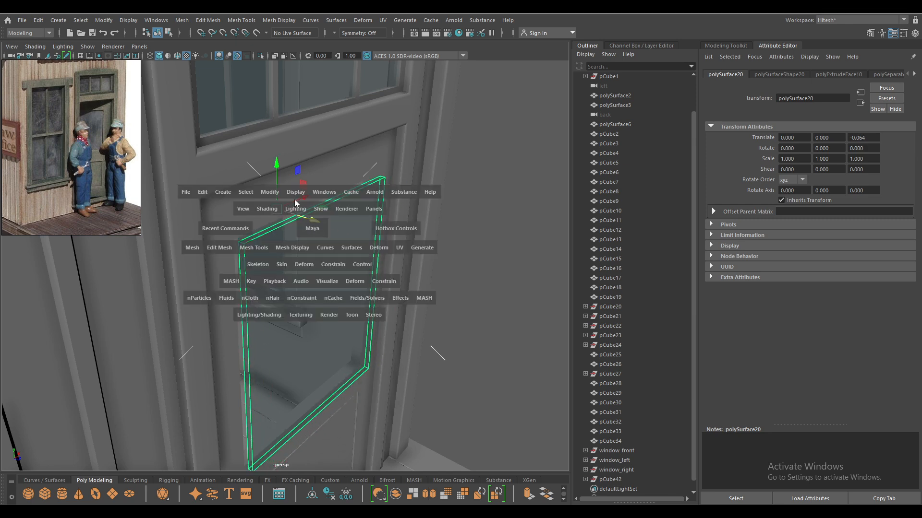
{"action": "left_click", "coordinate": [269, 192]}
{"action": "left_click", "coordinate": [293, 259]}
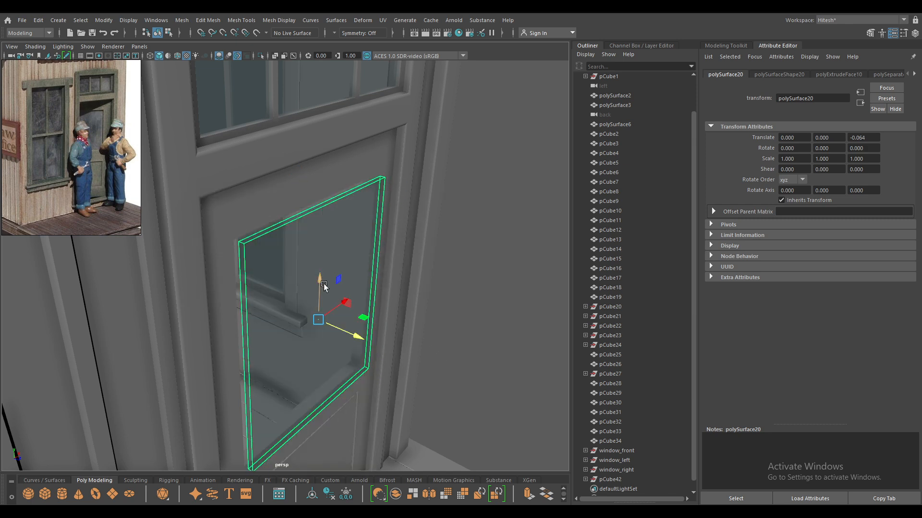
{"action": "mouse_move", "coordinate": [353, 341]}
{"action": "left_mouse_down"}
{"action": "mouse_move", "coordinate": [329, 334]}
{"action": "mouse_move", "coordinate": [341, 330]}
{"action": "left_mouse_up"}
{"action": "left_click", "coordinate": [500, 315]}
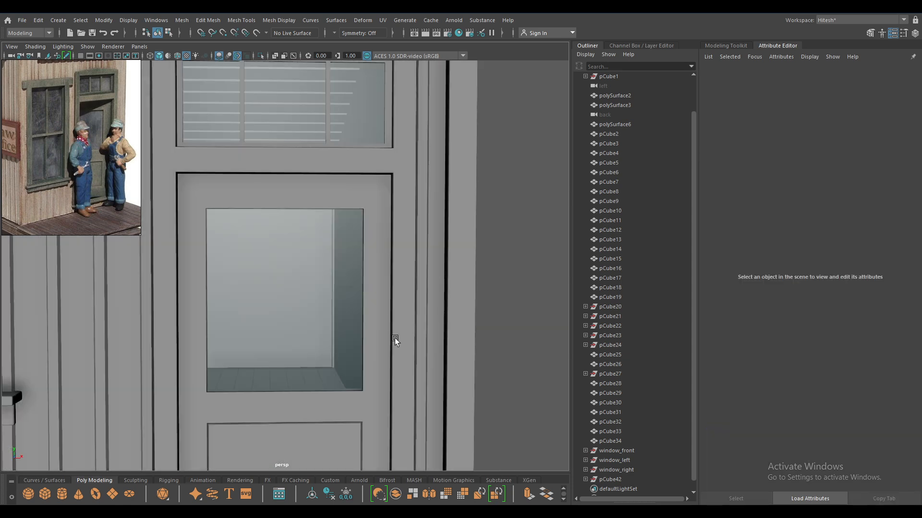
Examine the glazed door and front facade from several angles against the reference image
{"action": "right_click_drag", "start_coordinate": [394, 337], "coordinate": [298, 283], "text": "alt"}
{"action": "left_click_drag", "start_coordinate": [298, 284], "coordinate": [273, 257], "text": "alt"}
{"action": "right_click_drag", "start_coordinate": [317, 352], "coordinate": [317, 280], "text": "alt"}
{"action": "left_click_drag", "start_coordinate": [316, 280], "coordinate": [240, 267], "text": "alt"}
{"action": "right_click_drag", "start_coordinate": [240, 267], "coordinate": [392, 315], "text": "alt"}
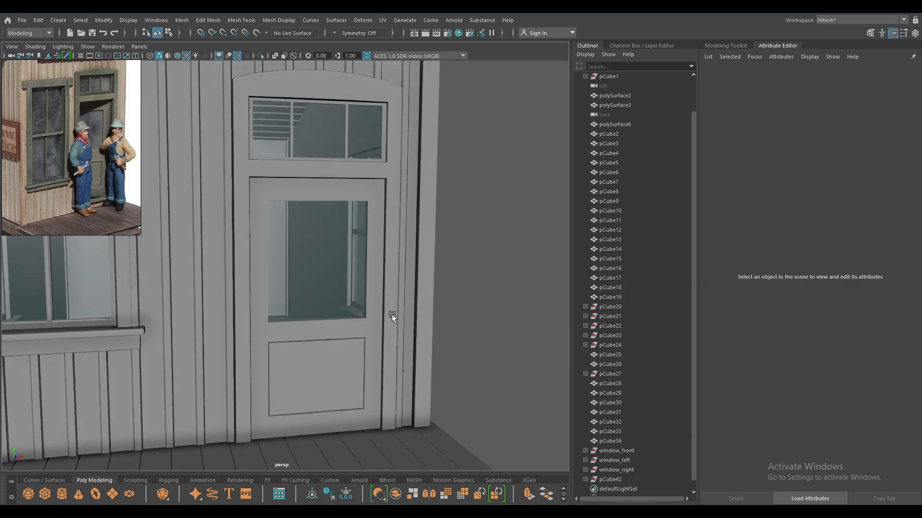
{"action": "left_click_drag", "start_coordinate": [392, 313], "coordinate": [501, 281], "text": "alt"}
{"action": "left_click_drag", "start_coordinate": [463, 255], "coordinate": [355, 280], "text": "alt"}
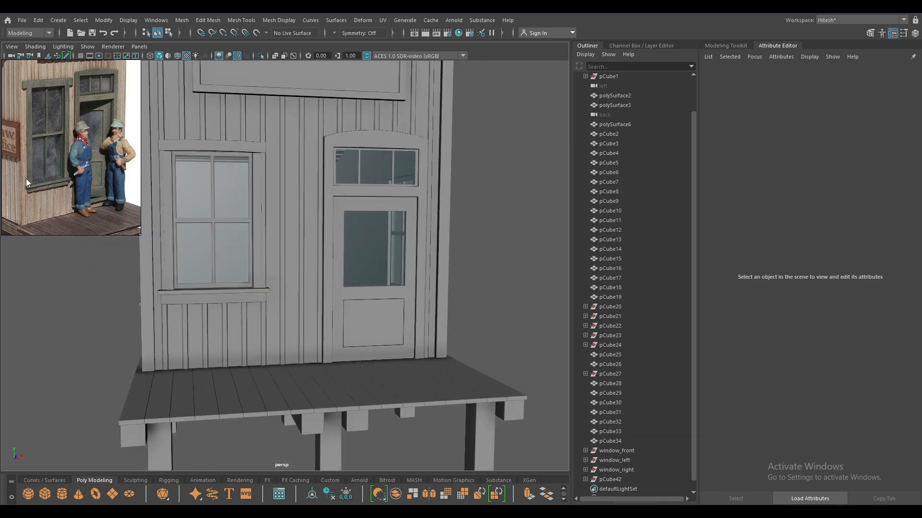
{"action": "left_click_drag", "start_coordinate": [417, 283], "coordinate": [479, 221], "text": "alt"}
Create a polygon sphere for the doorknob and place it by the door at X 101.56, Y 160.943
{"action": "right_click_drag", "start_coordinate": [466, 157], "coordinate": [497, 160], "text": "shift"}
{"action": "left_click_drag", "start_coordinate": [444, 173], "coordinate": [474, 214], "text": "alt"}
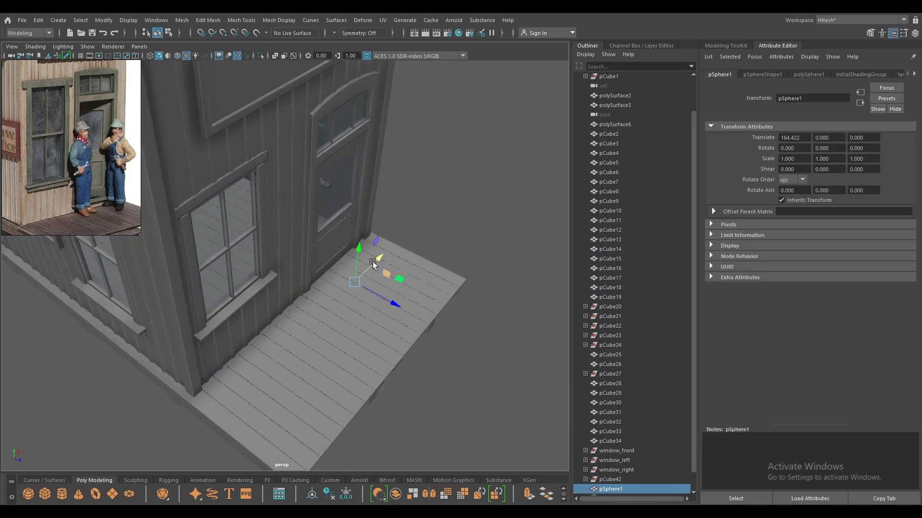
{"action": "left_click_drag", "start_coordinate": [357, 249], "coordinate": [511, 244]}
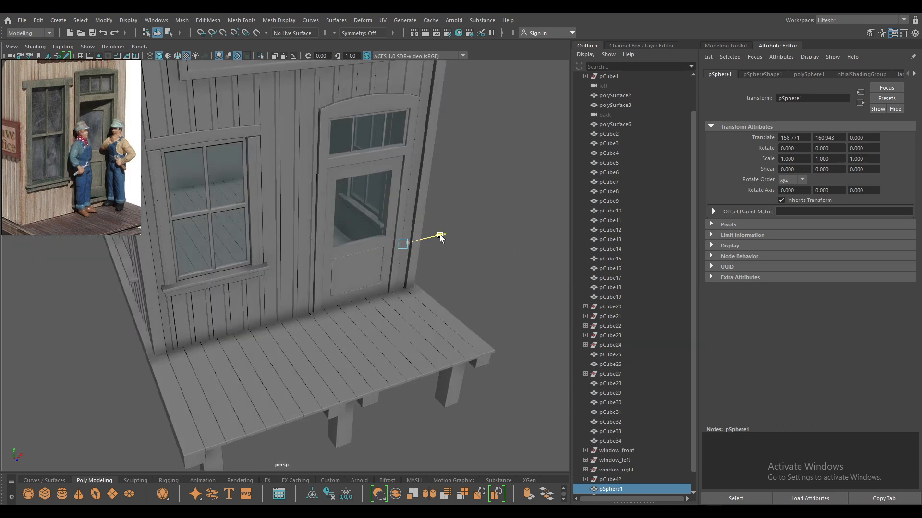
{"action": "left_click_drag", "start_coordinate": [445, 234], "coordinate": [407, 244]}
{"action": "right_click_drag", "start_coordinate": [408, 244], "coordinate": [455, 376], "text": "alt"}
{"action": "left_click_drag", "start_coordinate": [455, 376], "coordinate": [396, 352], "text": "alt"}
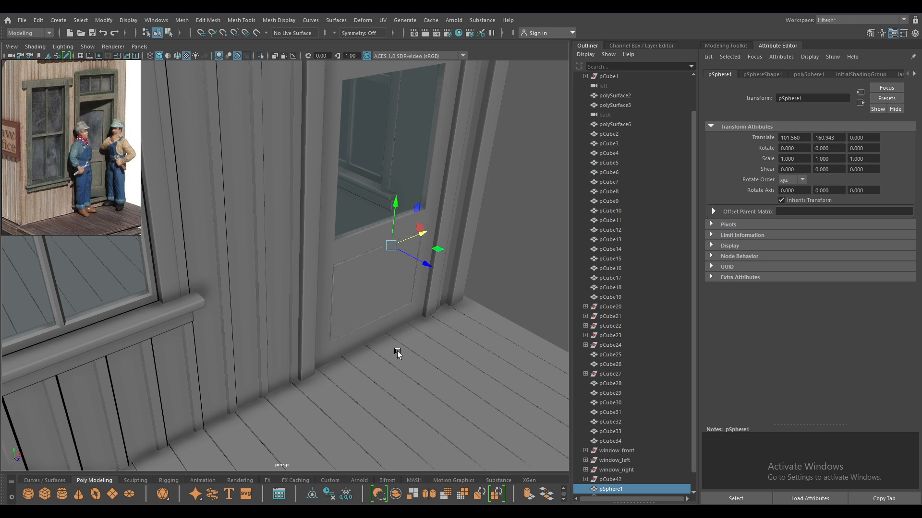
Reduce the doorknob sphere's subdivisions to 14 and move it out in front of the door to Z 10.293
{"action": "key", "text": "t"}
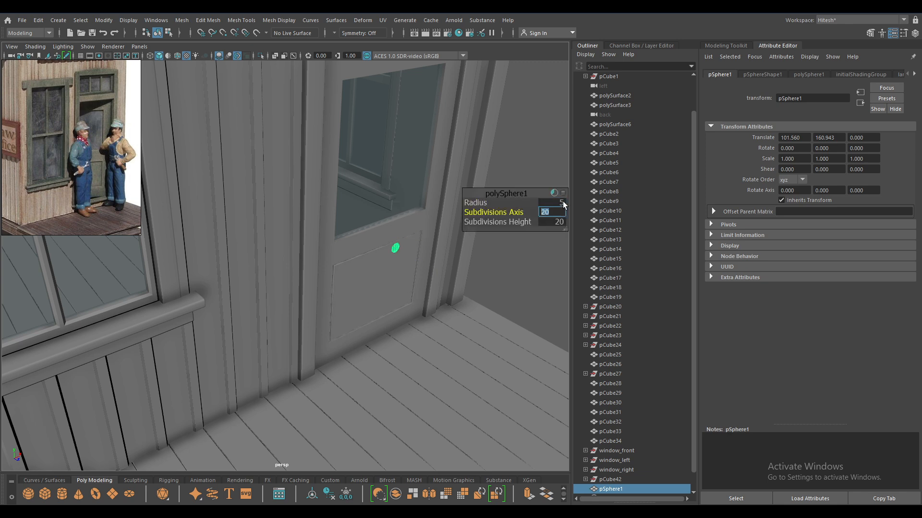
{"action": "left_click", "coordinate": [562, 202]}
{"action": "type", "text": "14"}
{"action": "key", "text": "Tab"}
{"action": "left_click", "coordinate": [537, 192]}
{"action": "key", "text": "w"}
{"action": "left_click_drag", "start_coordinate": [424, 263], "coordinate": [439, 268]}
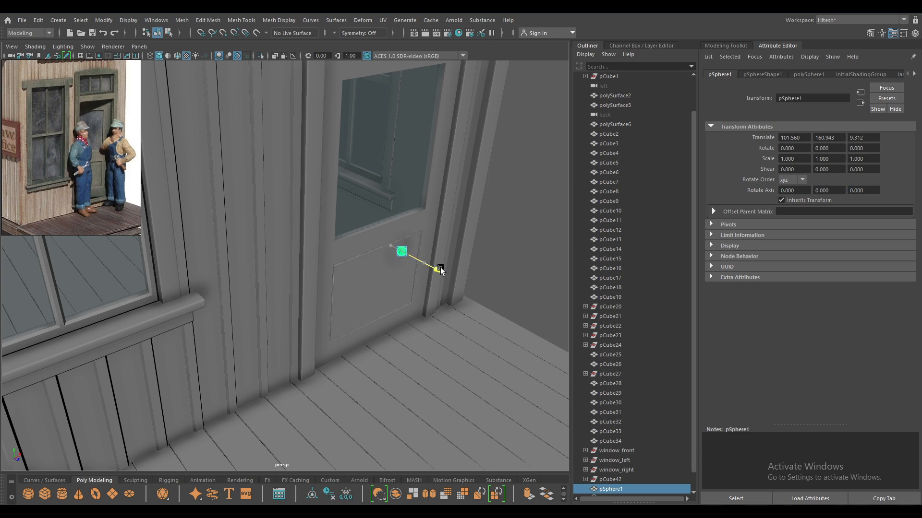
{"action": "key", "text": "f"}
{"action": "scroll", "coordinate": [298, 189], "scroll_direction": "down", "scroll_amount": 5}
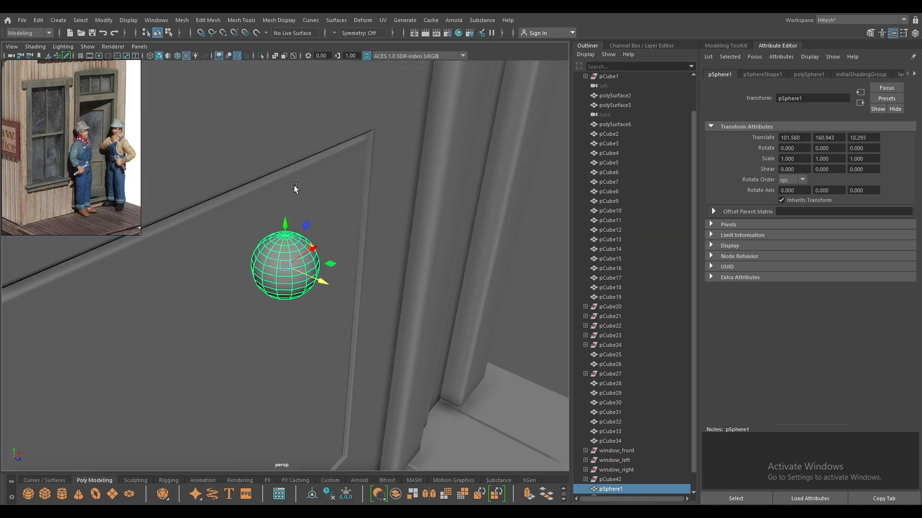
Rotate the doorknob sphere 90 degrees about X and frame it in the top view as wireframe
{"action": "key", "text": "e"}
{"action": "left_click_drag", "start_coordinate": [297, 235], "coordinate": [245, 277]}
{"action": "key", "text": "space"}
{"action": "right_click_drag", "start_coordinate": [244, 216], "coordinate": [169, 42], "text": "alt"}
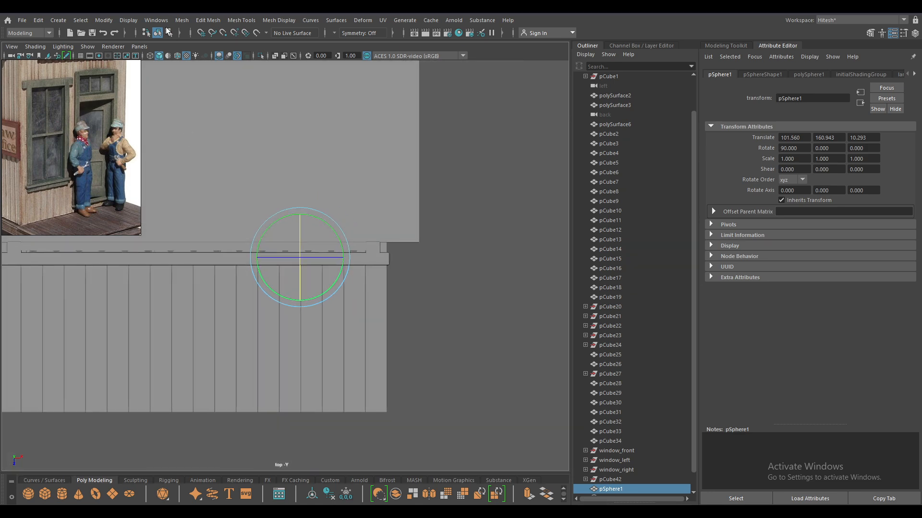
{"action": "middle_click_drag", "start_coordinate": [307, 301], "coordinate": [340, 313], "text": "alt"}
{"action": "key", "text": "w"}
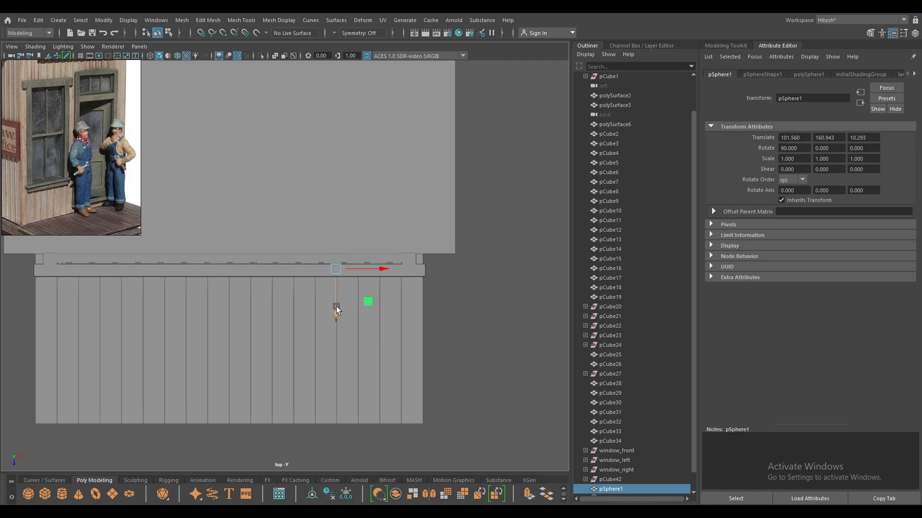
{"action": "key", "text": "4"}
{"action": "right_click_drag", "start_coordinate": [339, 304], "coordinate": [519, 472], "text": "alt"}
{"action": "middle_click_drag", "start_coordinate": [470, 289], "coordinate": [330, 336], "text": "alt"}
{"action": "right_click_drag", "start_coordinate": [405, 319], "coordinate": [484, 396], "text": "alt"}
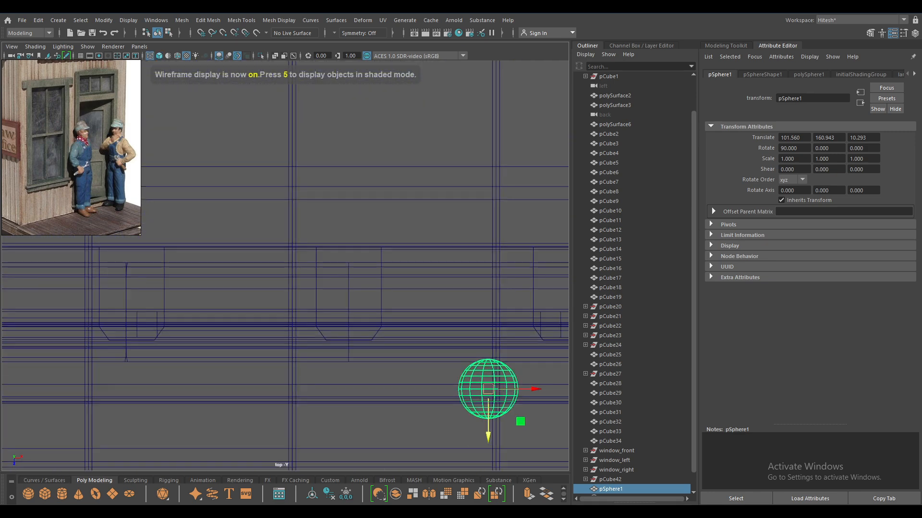
{"action": "middle_click_drag", "start_coordinate": [427, 360], "coordinate": [158, 270], "text": "alt"}
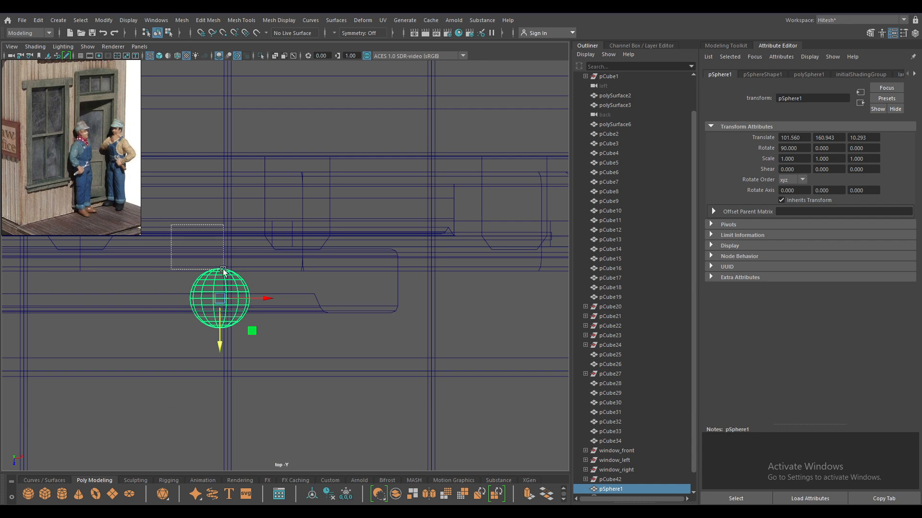
Try to delete the edge rings at the door-facing end of the doorknob sphere
{"action": "left_click_drag", "start_coordinate": [217, 260], "coordinate": [253, 281]}
{"action": "left_click", "coordinate": [206, 286]}
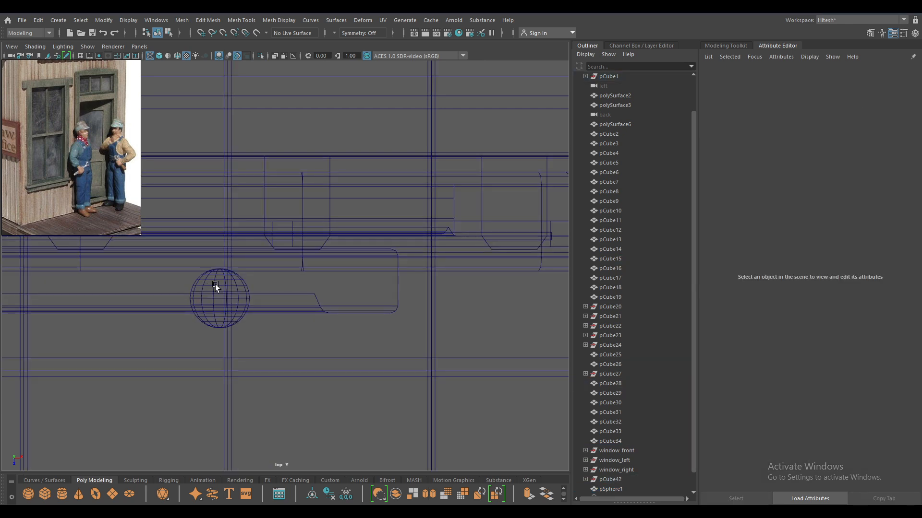
{"action": "left_click", "coordinate": [213, 284]}
{"action": "key", "text": "F10"}
{"action": "left_click_drag", "start_coordinate": [182, 231], "coordinate": [373, 260]}
{"action": "key", "text": "Delete"}
{"action": "key", "text": "space"}
{"action": "key", "text": "F8"}
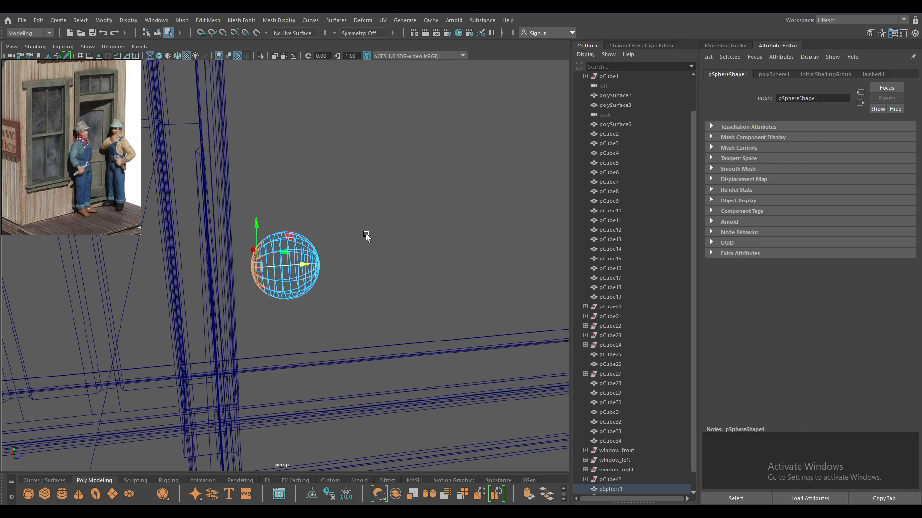
Delete the rear edge rings of the doorknob sphere to flatten its end facing the door
{"action": "key", "text": "F10"}
{"action": "left_click", "coordinate": [356, 207]}
{"action": "key", "text": "space"}
{"action": "left_click_drag", "start_coordinate": [356, 207], "coordinate": [255, 215]}
{"action": "left_click_drag", "start_coordinate": [150, 253], "coordinate": [209, 225]}
{"action": "key", "text": "Delete"}
{"action": "key", "text": "space"}
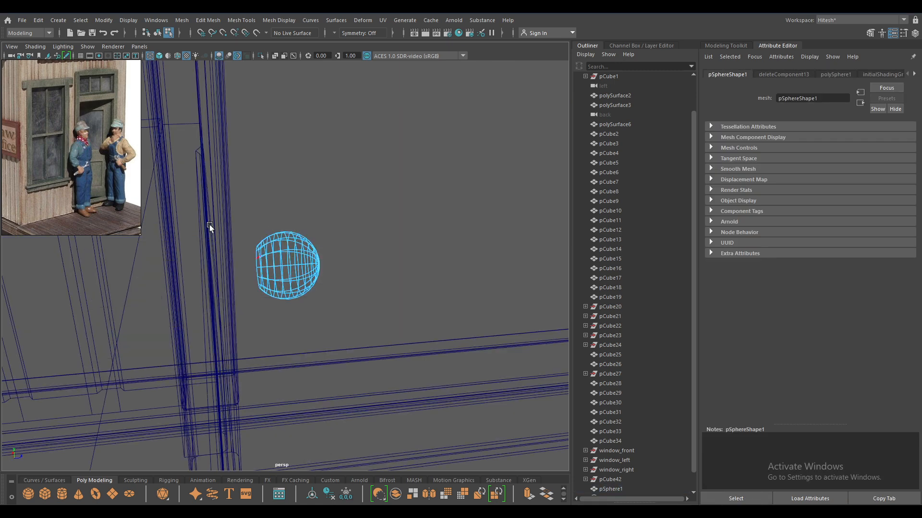
Restore the shaded display and delete the flat cap face at the back of the doorknob
{"action": "key", "text": "6"}
{"action": "mouse_move", "coordinate": [292, 238]}
{"action": "left_mouse_down", "text": "alt"}
{"action": "mouse_move", "coordinate": [298, 255]}
{"action": "mouse_move", "coordinate": [287, 251]}
{"action": "left_mouse_up", "text": "alt"}
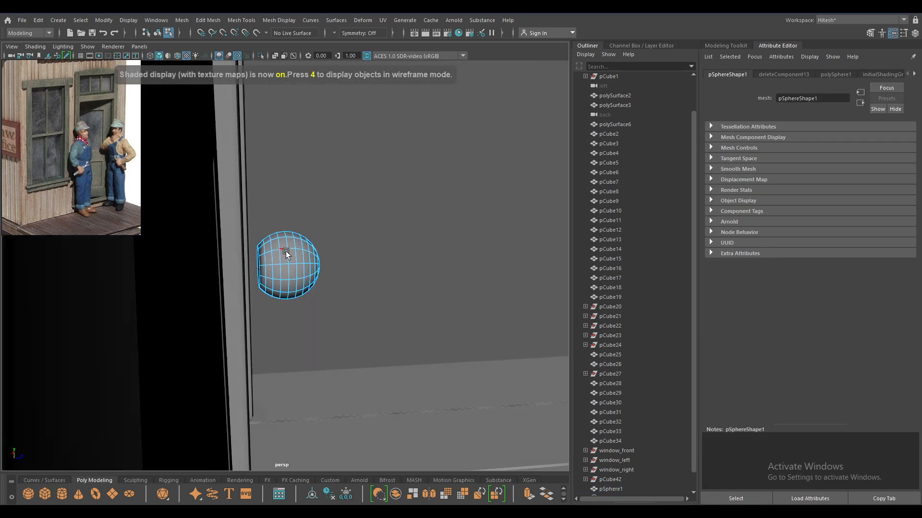
{"action": "right_click_drag", "start_coordinate": [287, 251], "coordinate": [303, 352], "text": "alt"}
{"action": "left_click_drag", "start_coordinate": [304, 354], "coordinate": [305, 284], "text": "alt"}
{"action": "right_click_drag", "start_coordinate": [272, 255], "coordinate": [206, 245]}
{"action": "left_click", "coordinate": [204, 274]}
{"action": "key", "text": "Delete"}
Extrude the doorknob's open rear border edge outward and backward to form a round base flange
{"action": "double_click", "coordinate": [207, 229]}
{"action": "left_click_drag", "start_coordinate": [208, 284], "coordinate": [176, 287], "text": "shift"}
{"action": "key", "text": "w"}
{"action": "left_click_drag", "start_coordinate": [236, 231], "coordinate": [184, 261], "text": "alt"}
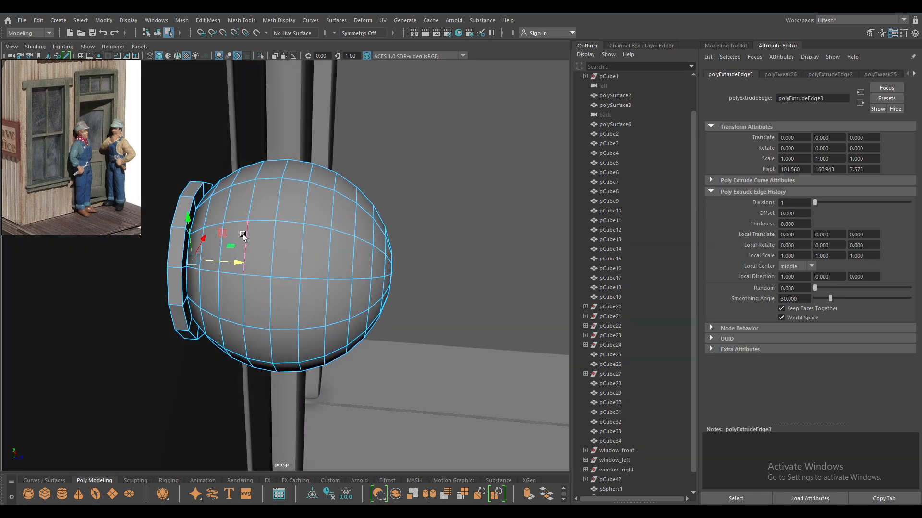
Bevel the neck edge loop between the doorknob sphere and its base flange with fraction 0.41 and 2 segments
{"action": "left_click_drag", "start_coordinate": [245, 235], "coordinate": [249, 235], "text": "alt"}
{"action": "right_click_drag", "start_coordinate": [221, 235], "coordinate": [219, 187]}
{"action": "left_click", "coordinate": [189, 209]}
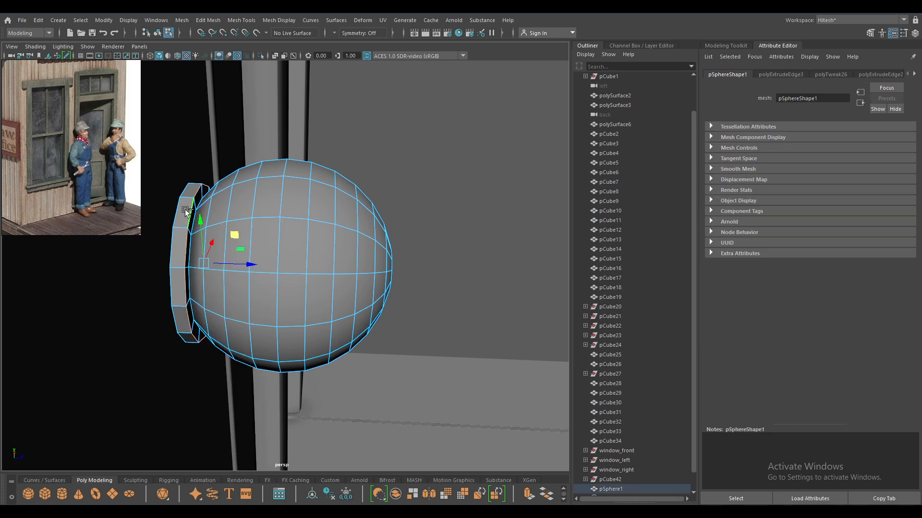
{"action": "left_click_drag", "start_coordinate": [177, 214], "coordinate": [206, 240], "text": "alt"}
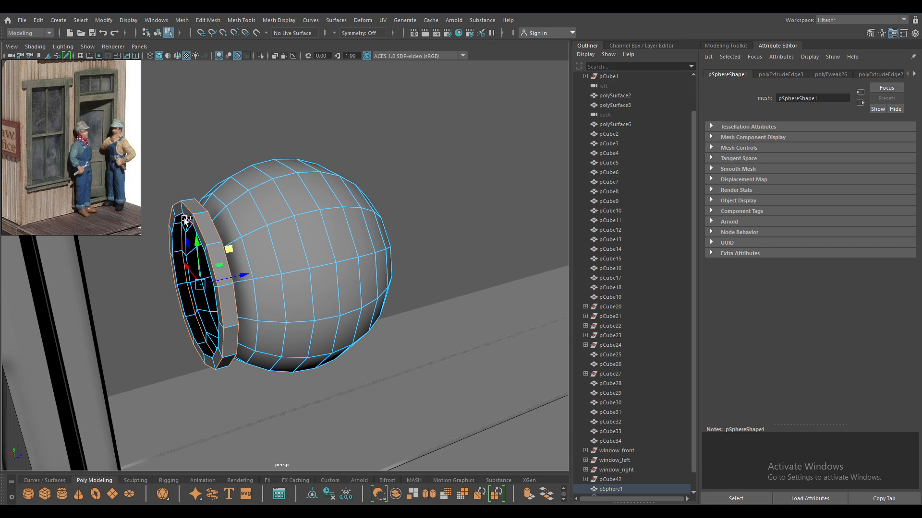
{"action": "mouse_move", "coordinate": [194, 276]}
{"action": "left_mouse_down", "text": "alt"}
{"action": "mouse_move", "coordinate": [234, 277]}
{"action": "mouse_move", "coordinate": [189, 288]}
{"action": "left_mouse_up", "text": "alt"}
{"action": "right_click_drag", "start_coordinate": [189, 288], "coordinate": [242, 299], "text": "alt"}
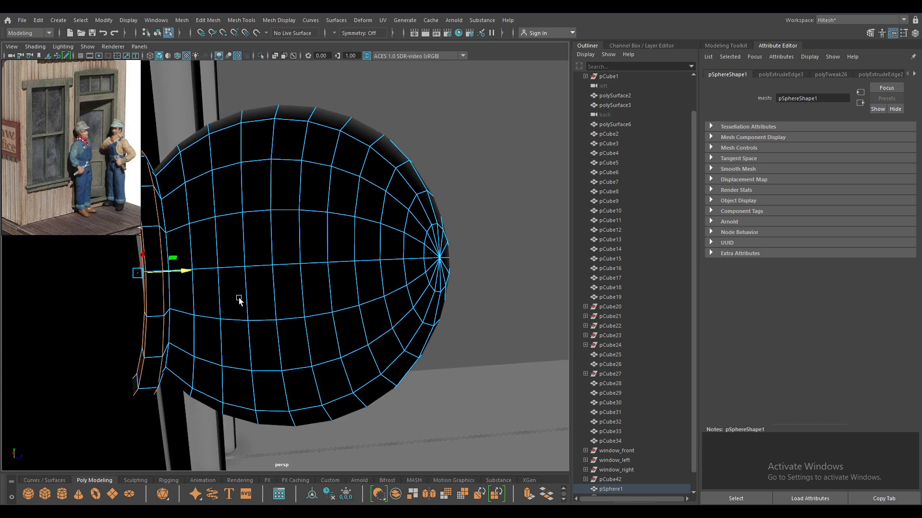
{"action": "left_click_drag", "start_coordinate": [242, 299], "coordinate": [245, 303], "text": "alt"}
{"action": "middle_click_drag", "start_coordinate": [245, 303], "coordinate": [342, 348], "text": "alt"}
{"action": "mouse_move", "coordinate": [342, 347]}
{"action": "left_mouse_down", "text": "alt"}
{"action": "mouse_move", "coordinate": [140, 319]}
{"action": "mouse_move", "coordinate": [268, 379]}
{"action": "mouse_move", "coordinate": [368, 378]}
{"action": "mouse_move", "coordinate": [311, 229]}
{"action": "mouse_move", "coordinate": [300, 270]}
{"action": "mouse_move", "coordinate": [268, 177]}
{"action": "mouse_move", "coordinate": [365, 215]}
{"action": "mouse_move", "coordinate": [348, 248]}
{"action": "mouse_move", "coordinate": [391, 212]}
{"action": "mouse_move", "coordinate": [391, 269]}
{"action": "mouse_move", "coordinate": [360, 263]}
{"action": "left_mouse_up", "text": "alt"}
{"action": "left_click", "coordinate": [323, 272]}
{"action": "key", "text": "ctrl+b"}
{"action": "left_click_drag", "start_coordinate": [491, 204], "coordinate": [519, 213]}
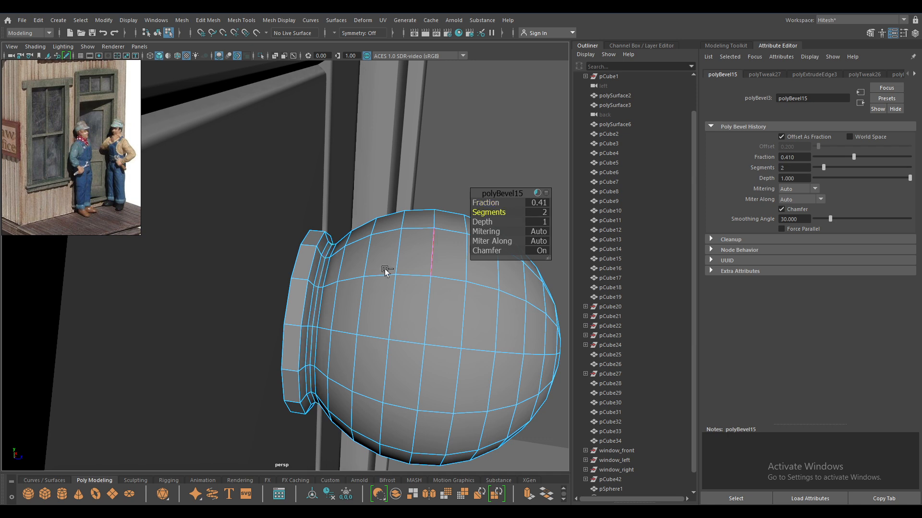
Bevel the outer rim edges of the doorknob's base flange with fraction 0.5 and 2 segments
{"action": "left_click", "coordinate": [297, 264]}
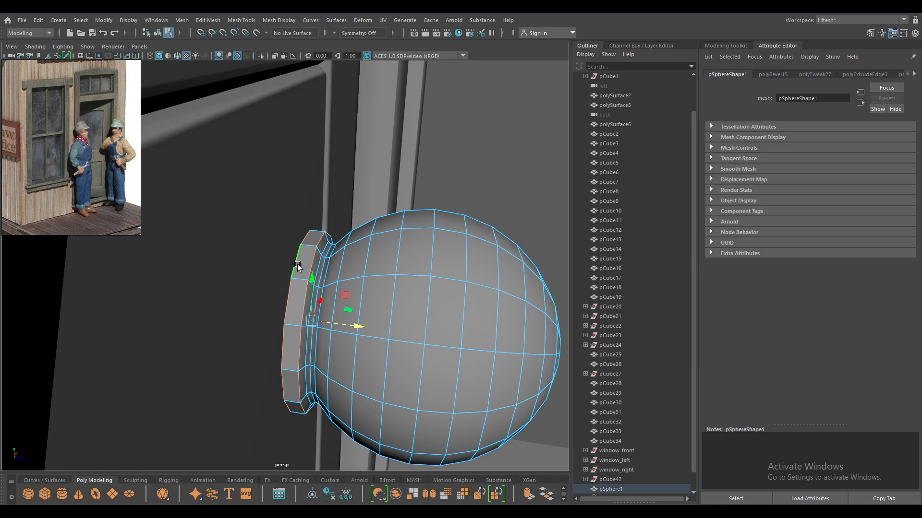
{"action": "key", "text": "ctrl+b"}
{"action": "left_click_drag", "start_coordinate": [495, 211], "coordinate": [532, 213]}
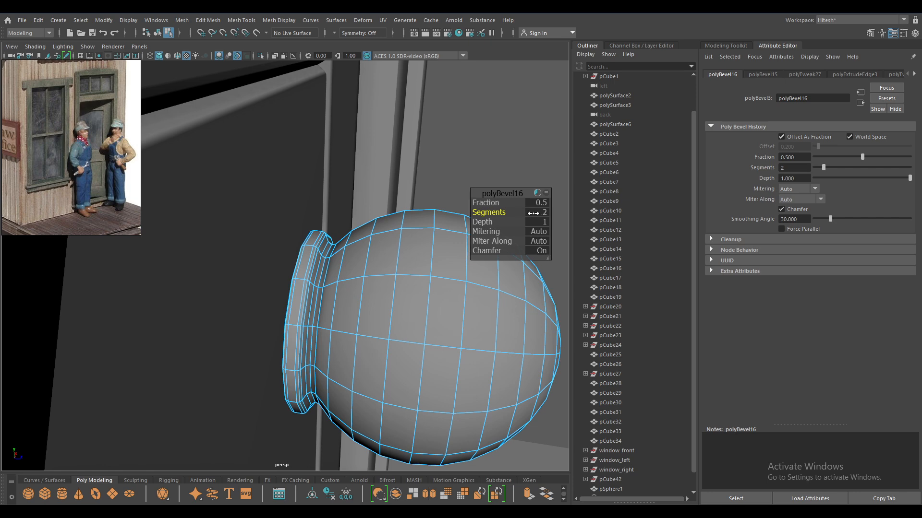
Return to object selection and apply Soften Edge to the whole doorknob
{"action": "right_click_drag", "start_coordinate": [411, 268], "coordinate": [440, 236]}
{"action": "scroll", "coordinate": [445, 127], "scroll_direction": "down", "scroll_amount": 3}
{"action": "scroll", "coordinate": [445, 126], "scroll_direction": "down", "scroll_amount": 1}
{"action": "left_click", "coordinate": [462, 263]}
{"action": "scroll", "coordinate": [463, 264], "scroll_direction": "down", "scroll_amount": 5}
{"action": "left_click_drag", "start_coordinate": [463, 264], "coordinate": [330, 307], "text": "alt"}
{"action": "scroll", "coordinate": [331, 249], "scroll_direction": "down", "scroll_amount": 4}
{"action": "left_click", "coordinate": [328, 268]}
{"action": "left_click", "coordinate": [342, 19]}
{"action": "mouse_move", "coordinate": [284, 20]}
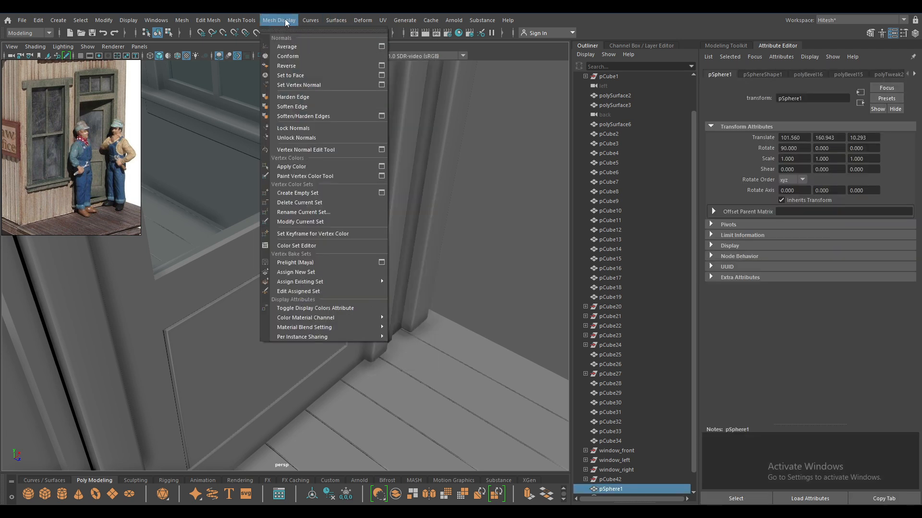
{"action": "left_click", "coordinate": [296, 107]}
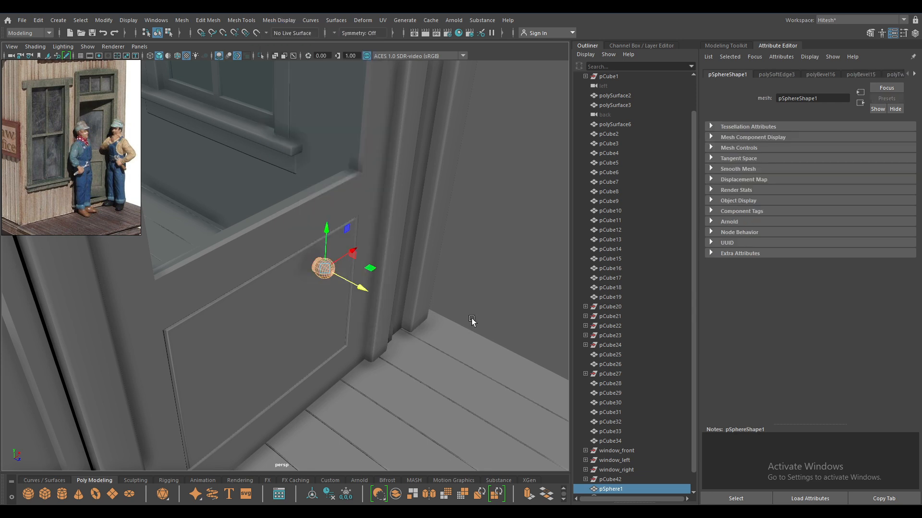
{"action": "left_click", "coordinate": [502, 259]}
Move the doorknob to the door's latch side at panel-top height, to about X 44.16 and Y 174.14
{"action": "left_click", "coordinate": [329, 281]}
{"action": "scroll", "coordinate": [382, 286], "scroll_direction": "up", "scroll_amount": 5}
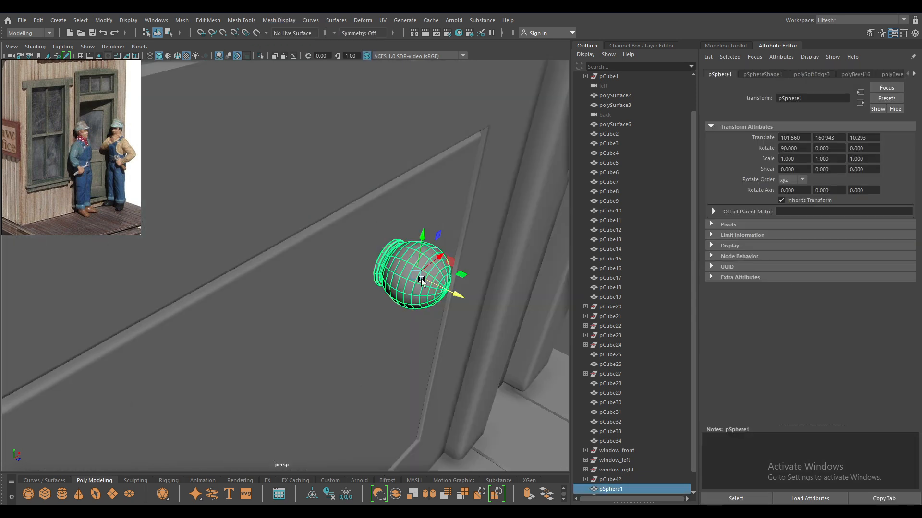
{"action": "left_click_drag", "start_coordinate": [440, 263], "coordinate": [158, 381]}
{"action": "middle_click_drag", "start_coordinate": [216, 384], "coordinate": [373, 230], "text": "alt"}
{"action": "scroll", "coordinate": [372, 229], "scroll_direction": "down", "scroll_amount": 5}
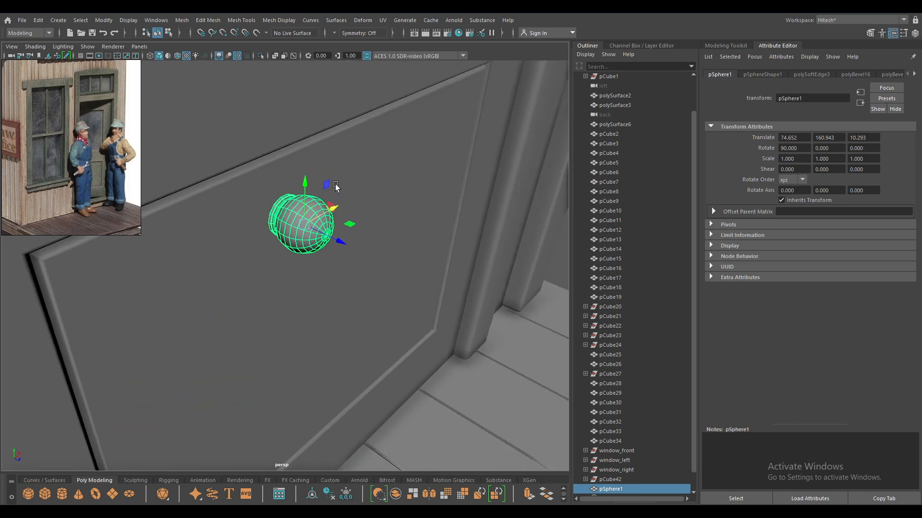
{"action": "middle_click_drag", "start_coordinate": [336, 187], "coordinate": [379, 204], "text": "alt"}
{"action": "left_click_drag", "start_coordinate": [374, 223], "coordinate": [134, 282], "text": "alt"}
{"action": "middle_click_drag", "start_coordinate": [134, 282], "coordinate": [306, 349], "text": "alt"}
{"action": "scroll", "coordinate": [306, 348], "scroll_direction": "down", "scroll_amount": 4}
{"action": "left_click_drag", "start_coordinate": [292, 285], "coordinate": [283, 184]}
{"action": "left_click_drag", "start_coordinate": [250, 269], "coordinate": [273, 273], "text": "alt"}
{"action": "middle_click_drag", "start_coordinate": [228, 194], "coordinate": [246, 219], "text": "alt"}
{"action": "left_click_drag", "start_coordinate": [261, 256], "coordinate": [362, 269]}
Check the doorknob in a wireframe side view and move it in depth so its base flange meets the door surface
{"action": "key", "text": "space"}
{"action": "scroll", "coordinate": [297, 213], "scroll_direction": "down", "scroll_amount": 3}
{"action": "key", "text": "f"}
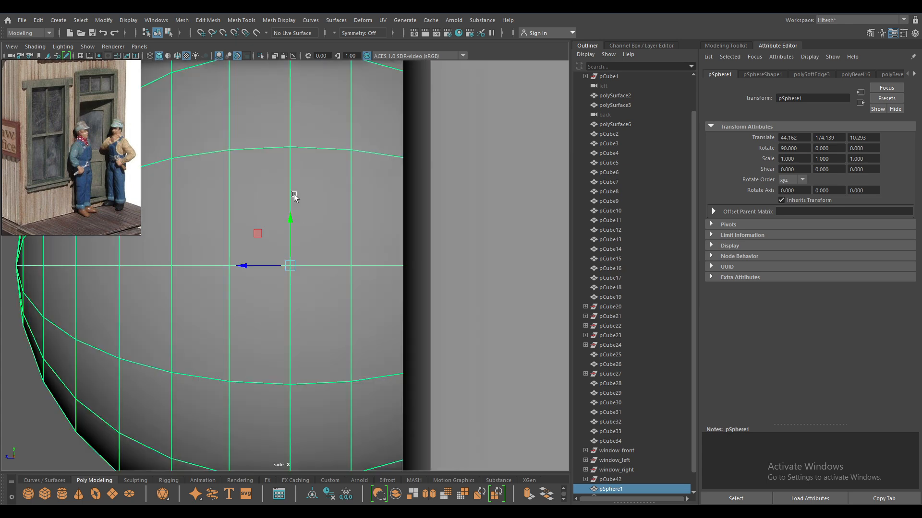
{"action": "scroll", "coordinate": [302, 263], "scroll_direction": "down", "scroll_amount": 8}
{"action": "key", "text": "4"}
{"action": "scroll", "coordinate": [394, 301], "scroll_direction": "up", "scroll_amount": 10}
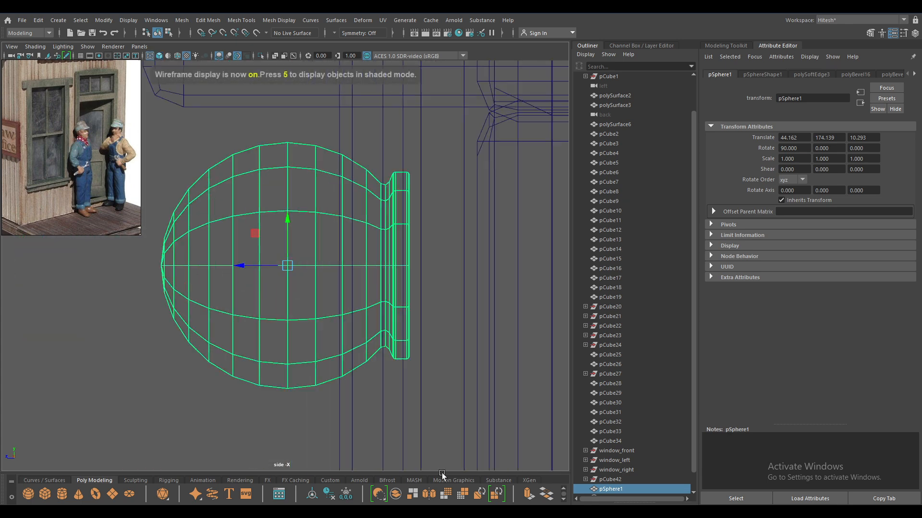
{"action": "mouse_move", "coordinate": [242, 268]}
{"action": "left_mouse_down"}
{"action": "mouse_move", "coordinate": [206, 275]}
{"action": "mouse_move", "coordinate": [201, 177]}
{"action": "left_mouse_up"}
Restore the shaded perspective view and fine-tune the doorknob's position on the door's vertical frame, to about X 41.29
{"action": "key", "text": "space"}
{"action": "key", "text": "6"}
{"action": "scroll", "coordinate": [289, 255], "scroll_direction": "up", "scroll_amount": 7}
{"action": "left_click_drag", "start_coordinate": [291, 257], "coordinate": [391, 399], "text": "alt"}
{"action": "middle_click_drag", "start_coordinate": [494, 259], "coordinate": [418, 338], "text": "alt"}
{"action": "left_click_drag", "start_coordinate": [417, 338], "coordinate": [150, 338]}
{"action": "scroll", "coordinate": [355, 350], "scroll_direction": "down", "scroll_amount": 6}
{"action": "key", "text": "f"}
{"action": "scroll", "coordinate": [150, 337], "scroll_direction": "down", "scroll_amount": 6}
{"action": "left_click_drag", "start_coordinate": [171, 240], "coordinate": [290, 280], "text": "alt"}
{"action": "key", "text": "f"}
{"action": "left_click_drag", "start_coordinate": [236, 269], "coordinate": [244, 269]}
{"action": "scroll", "coordinate": [305, 261], "scroll_direction": "down", "scroll_amount": 8}
{"action": "left_click_drag", "start_coordinate": [304, 261], "coordinate": [417, 140], "text": "alt"}
{"action": "scroll", "coordinate": [418, 140], "scroll_direction": "down", "scroll_amount": 5}
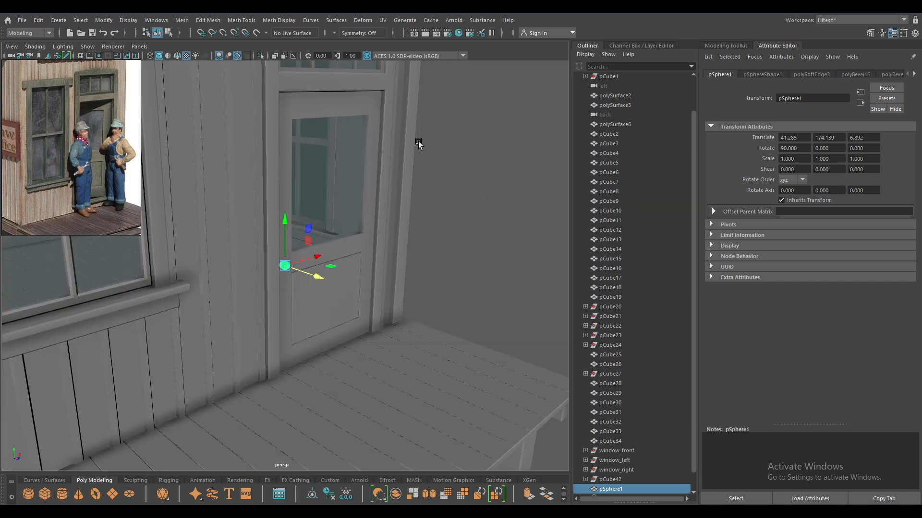
Examine the finished door with its knob, then the building's whole front and porch from several angles
{"action": "left_click", "coordinate": [443, 140]}
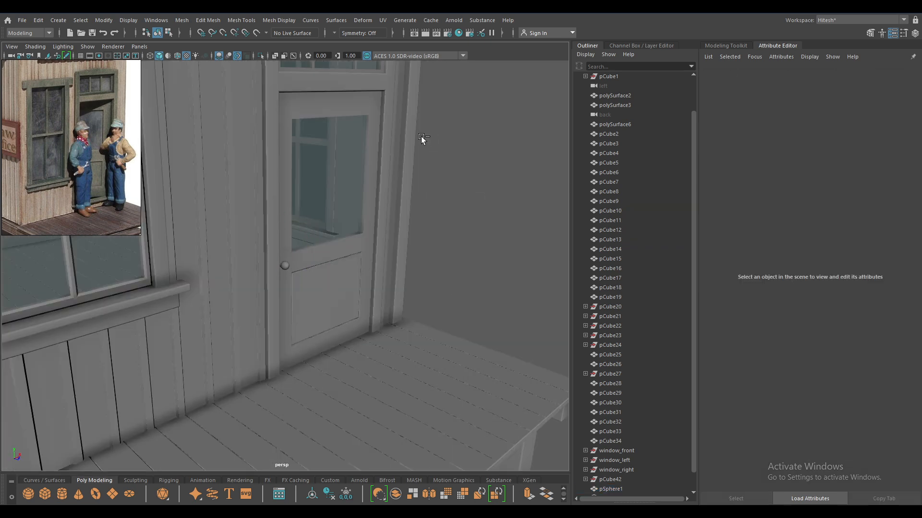
{"action": "left_click_drag", "start_coordinate": [533, 239], "coordinate": [399, 192], "text": "alt"}
{"action": "scroll", "coordinate": [387, 249], "scroll_direction": "up", "scroll_amount": 4}
{"action": "middle_click_drag", "start_coordinate": [387, 248], "coordinate": [345, 373], "text": "alt"}
{"action": "left_click_drag", "start_coordinate": [344, 373], "coordinate": [346, 342], "text": "alt"}
{"action": "scroll", "coordinate": [334, 269], "scroll_direction": "down", "scroll_amount": 5}
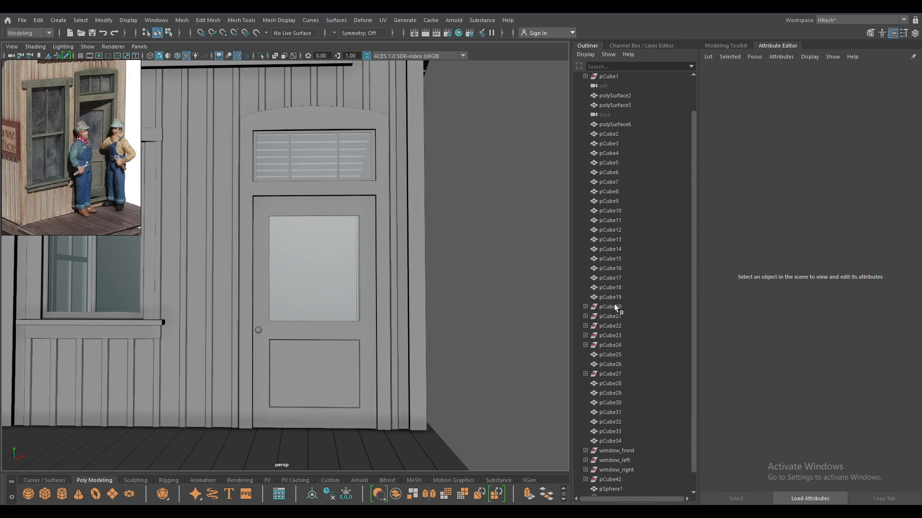
{"action": "scroll", "coordinate": [661, 219], "scroll_direction": "up", "scroll_amount": 2}
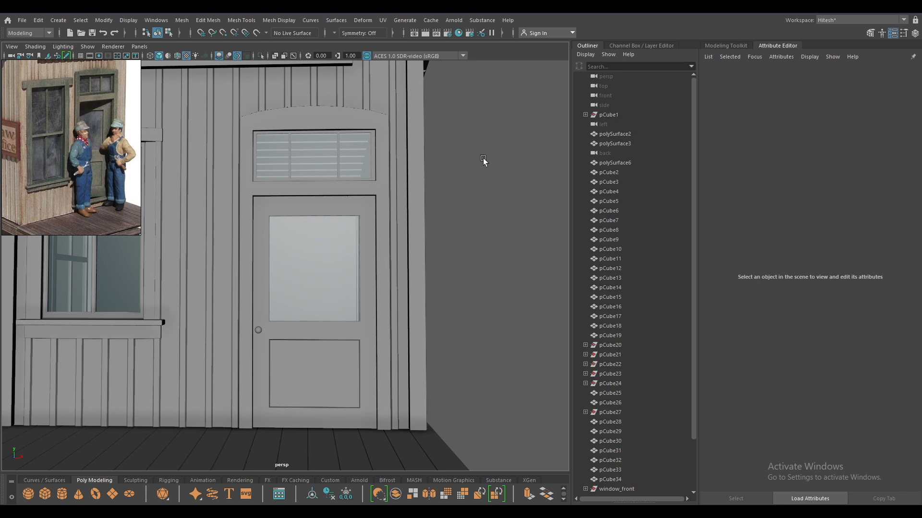
{"action": "left_click_drag", "start_coordinate": [464, 222], "coordinate": [497, 179], "text": "alt"}
{"action": "left_click_drag", "start_coordinate": [397, 366], "coordinate": [323, 336], "text": "alt"}
{"action": "scroll", "coordinate": [253, 348], "scroll_direction": "up", "scroll_amount": 2}
{"action": "left_click", "coordinate": [232, 286]}
{"action": "scroll", "coordinate": [440, 249], "scroll_direction": "down", "scroll_amount": 5}
{"action": "left_click", "coordinate": [494, 210]}
{"action": "left_click_drag", "start_coordinate": [494, 210], "coordinate": [447, 123], "text": "alt"}
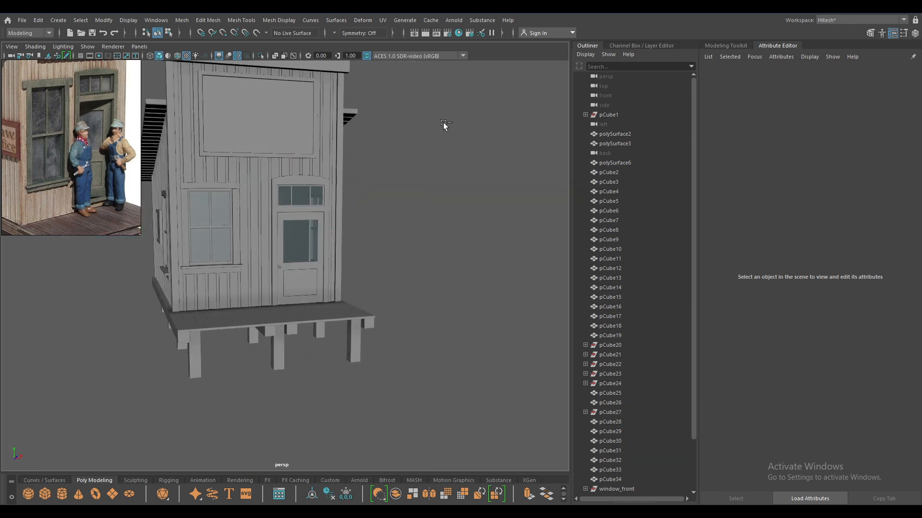
{"action": "left_click_drag", "start_coordinate": [404, 74], "coordinate": [430, 175], "text": "alt"}
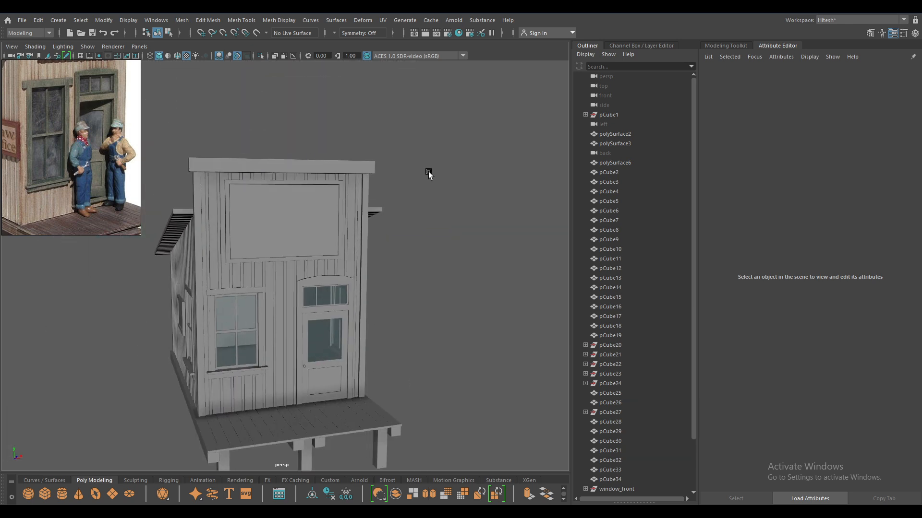
{"action": "scroll", "coordinate": [432, 119], "scroll_direction": "down", "scroll_amount": 3}
{"action": "left_click_drag", "start_coordinate": [424, 172], "coordinate": [441, 115], "text": "alt"}
{"action": "left_click_drag", "start_coordinate": [468, 266], "coordinate": [482, 291], "text": "alt"}
{"action": "scroll", "coordinate": [430, 359], "scroll_direction": "down", "scroll_amount": 5}
Create a cube, scale it uniformly to about 375.74, and move it along X to about 1348.5, beside the building
{"action": "right_click_drag", "start_coordinate": [353, 235], "coordinate": [347, 245]}
{"action": "left_click_drag", "start_coordinate": [288, 320], "coordinate": [333, 350]}
{"action": "key", "text": "w"}
{"action": "left_click_drag", "start_coordinate": [325, 308], "coordinate": [534, 267]}
{"action": "key", "text": "ctrl+z"}
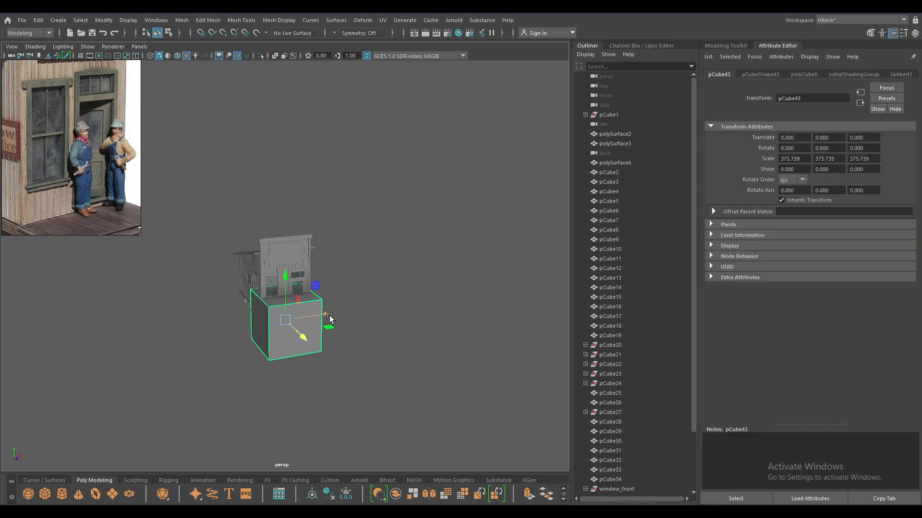
{"action": "left_click_drag", "start_coordinate": [330, 318], "coordinate": [480, 262]}
Show the Channel Box and bevel all edges of the new cube with fraction 0.35 and 3 segments
{"action": "left_click", "coordinate": [622, 46]}
{"action": "key", "text": "f"}
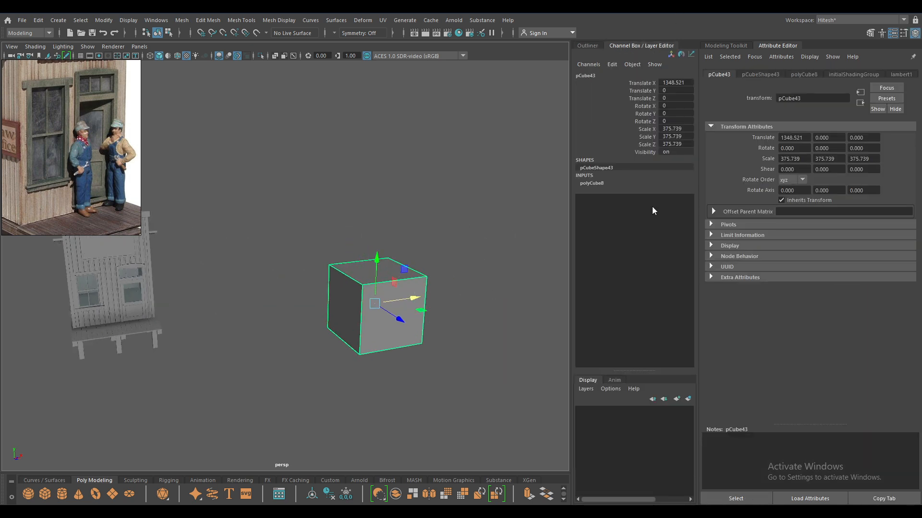
{"action": "key", "text": "ctrl+b"}
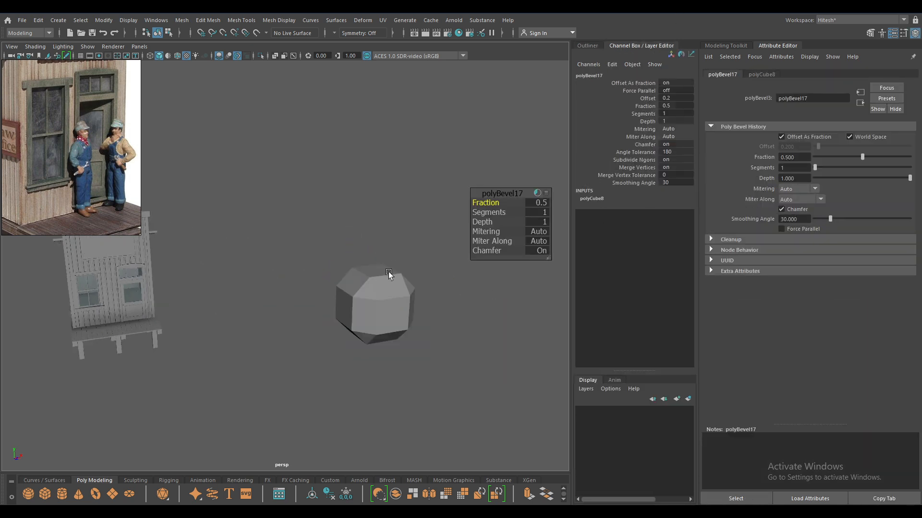
{"action": "left_click_drag", "start_coordinate": [493, 203], "coordinate": [578, 223]}
{"action": "key", "text": "w"}
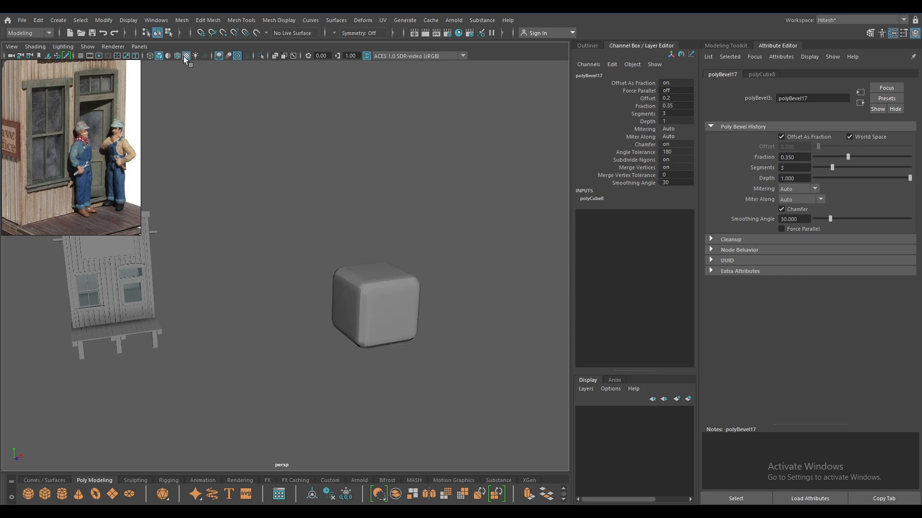
Show wireframe on the shaded models, extrude the beveled cube's front face outward and reselect the whole cube
{"action": "left_click", "coordinate": [178, 56]}
{"action": "right_click_drag", "start_coordinate": [416, 251], "coordinate": [413, 297]}
{"action": "right_click_drag", "start_coordinate": [448, 247], "coordinate": [447, 188]}
{"action": "left_click", "coordinate": [400, 320]}
{"action": "right_click_drag", "start_coordinate": [399, 319], "coordinate": [477, 216]}
{"action": "left_click", "coordinate": [403, 312]}
{"action": "key", "text": "ctrl+e"}
{"action": "left_click", "coordinate": [477, 216]}
{"action": "left_click", "coordinate": [407, 297]}
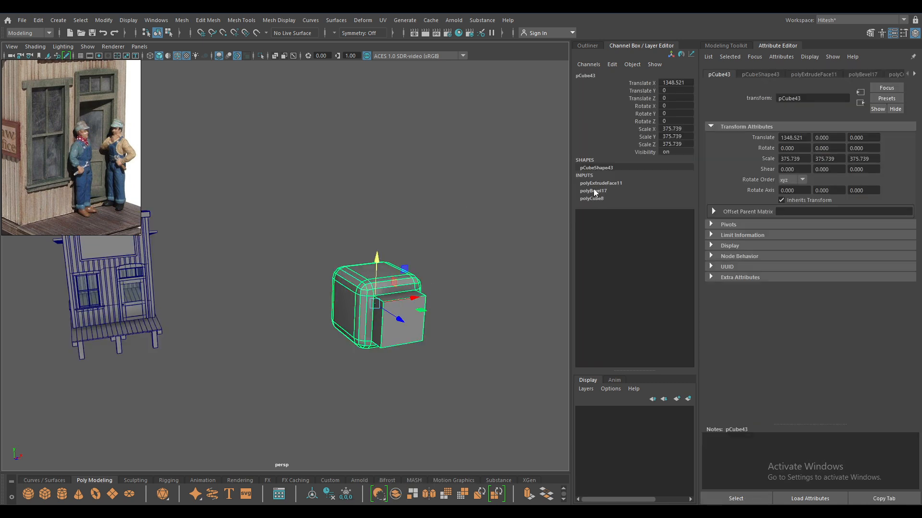
Adjust the bevel fraction of the extruded cube through its construction history
{"action": "left_click", "coordinate": [593, 191]}
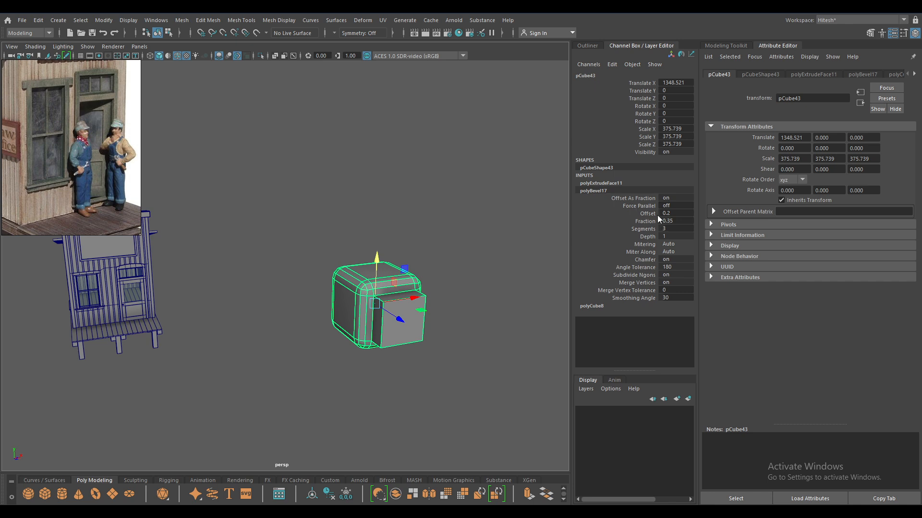
{"action": "left_click", "coordinate": [648, 221]}
{"action": "middle_click_drag", "start_coordinate": [420, 218], "coordinate": [417, 218]}
Examine the extrude operation's attributes in the construction history, for the whole cube and for the extruded face
{"action": "left_click", "coordinate": [613, 183]}
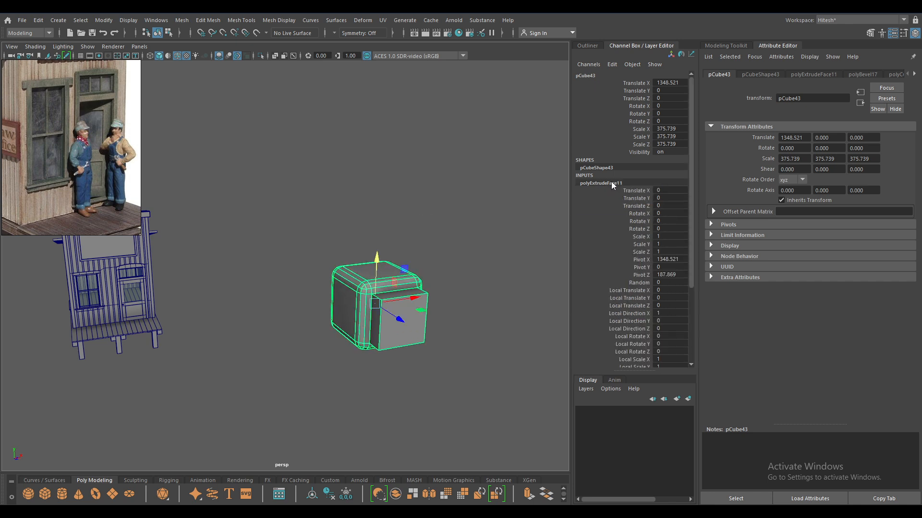
{"action": "left_click", "coordinate": [636, 259]}
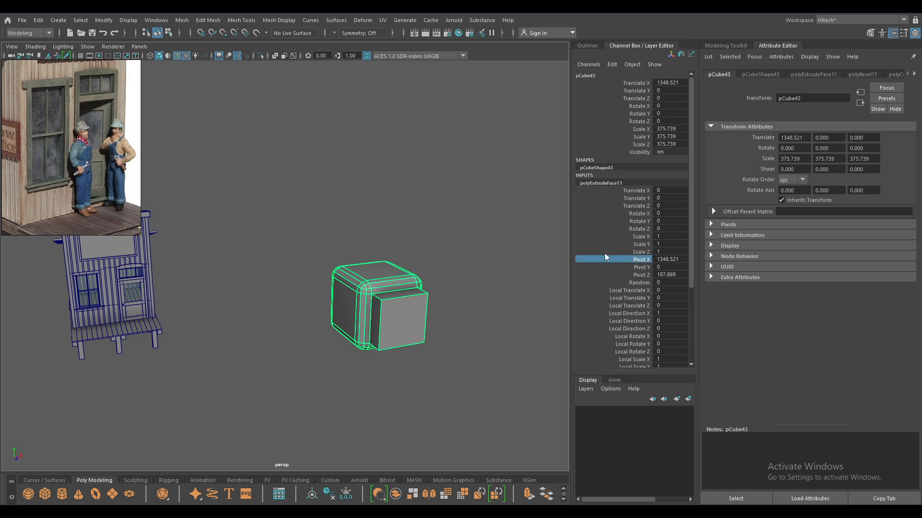
{"action": "scroll", "coordinate": [644, 288], "scroll_direction": "down", "scroll_amount": 5}
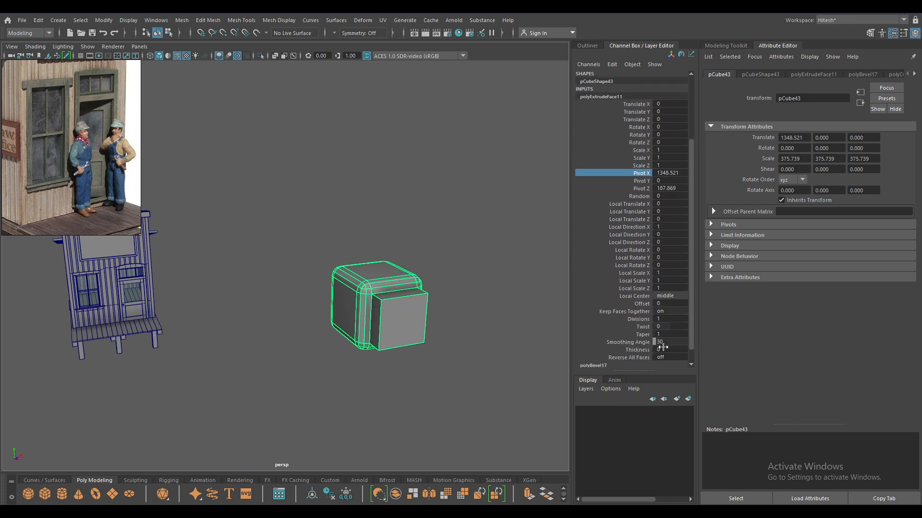
{"action": "scroll", "coordinate": [649, 304], "scroll_direction": "up", "scroll_amount": 4}
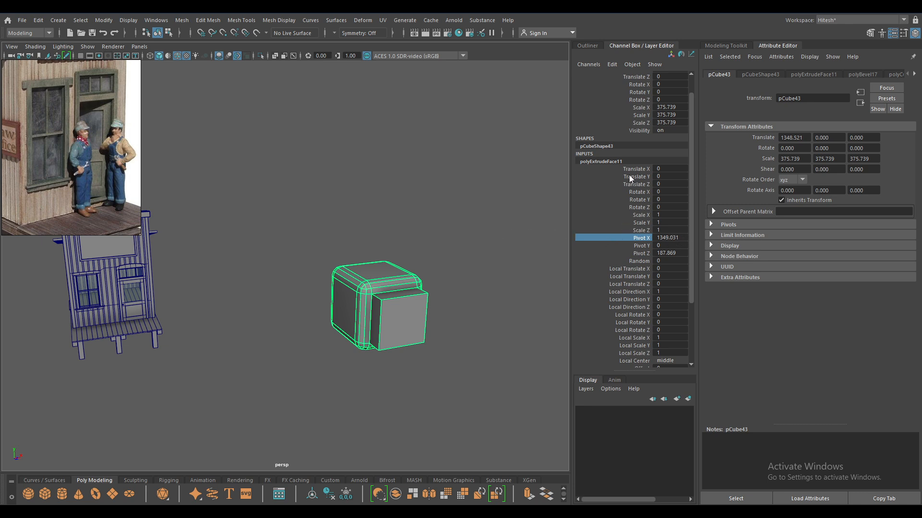
{"action": "scroll", "coordinate": [667, 254], "scroll_direction": "down", "scroll_amount": 5}
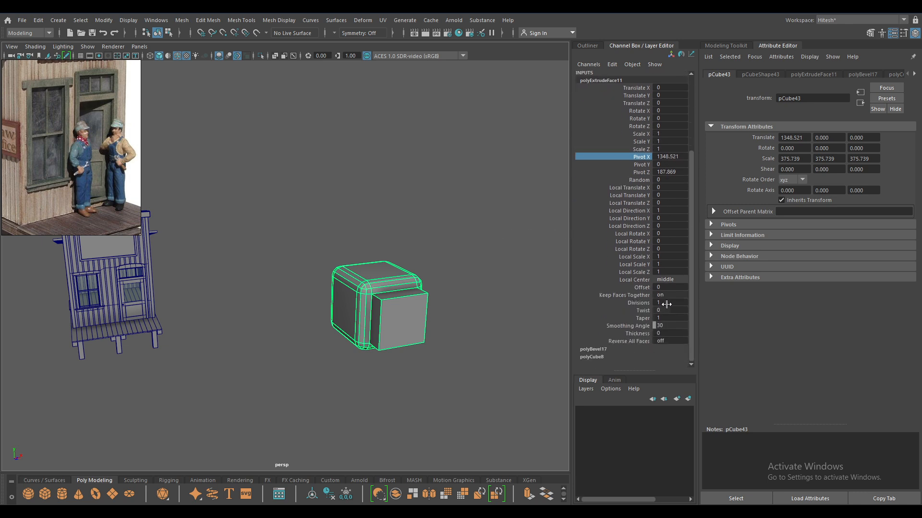
{"action": "right_click_drag", "start_coordinate": [387, 163], "coordinate": [388, 189]}
{"action": "left_click", "coordinate": [413, 312]}
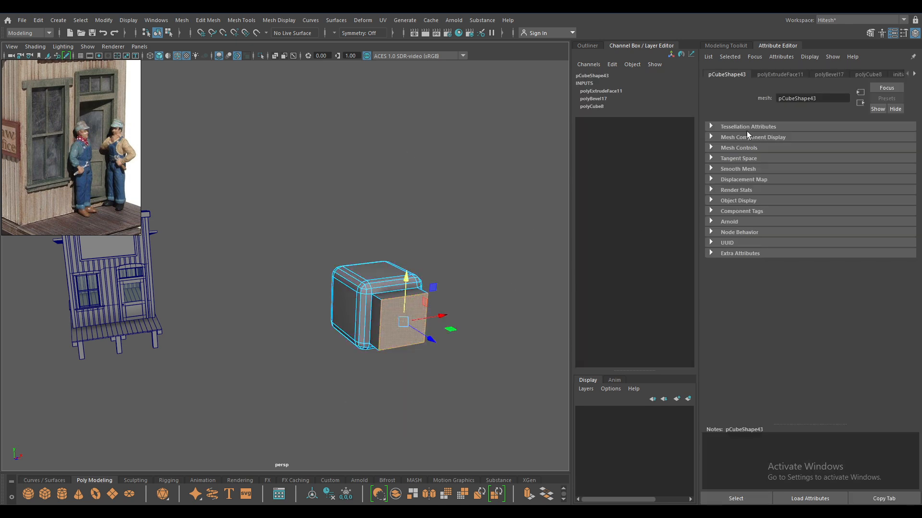
{"action": "left_click", "coordinate": [605, 91]}
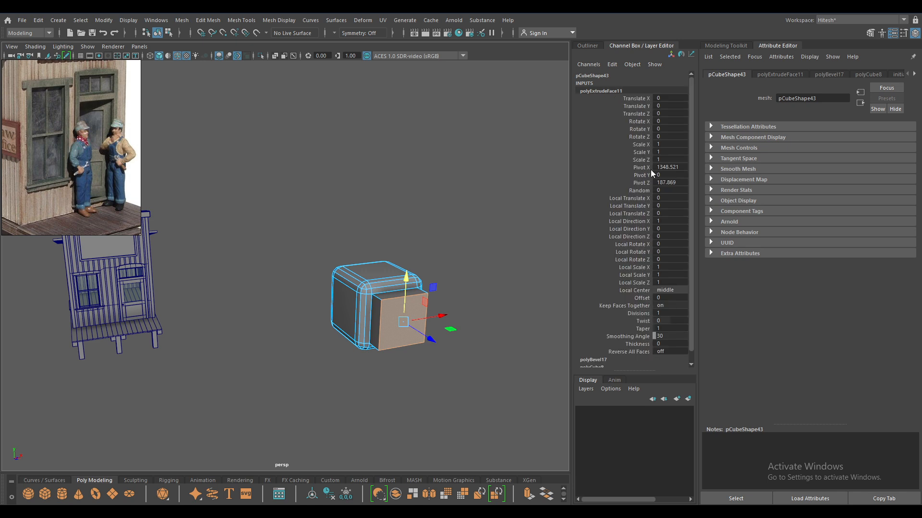
{"action": "right_click_drag", "start_coordinate": [407, 237], "coordinate": [423, 205]}
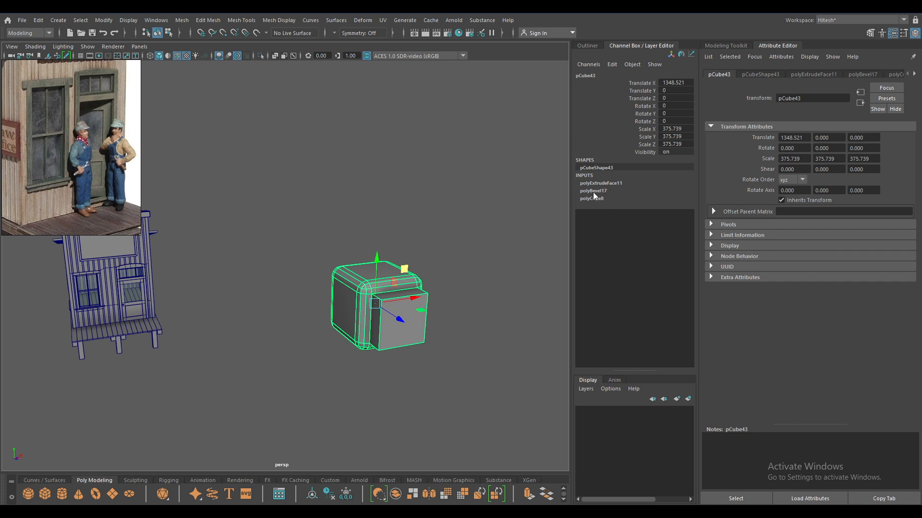
Smooth the extruded cube and select the smooth operation's Divisions attribute
{"action": "right_click_drag", "start_coordinate": [408, 262], "coordinate": [446, 206]}
{"action": "right_click_drag", "start_coordinate": [382, 276], "coordinate": [371, 302], "text": "shift"}
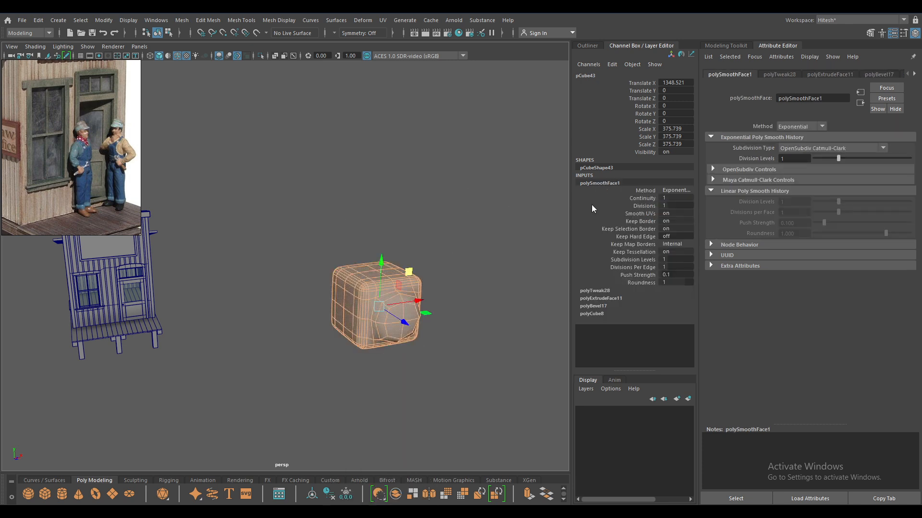
{"action": "double_click", "coordinate": [602, 183]}
{"action": "key", "text": "ctrl+z"}
{"action": "right_click_drag", "start_coordinate": [396, 242], "coordinate": [364, 298], "text": "shift"}
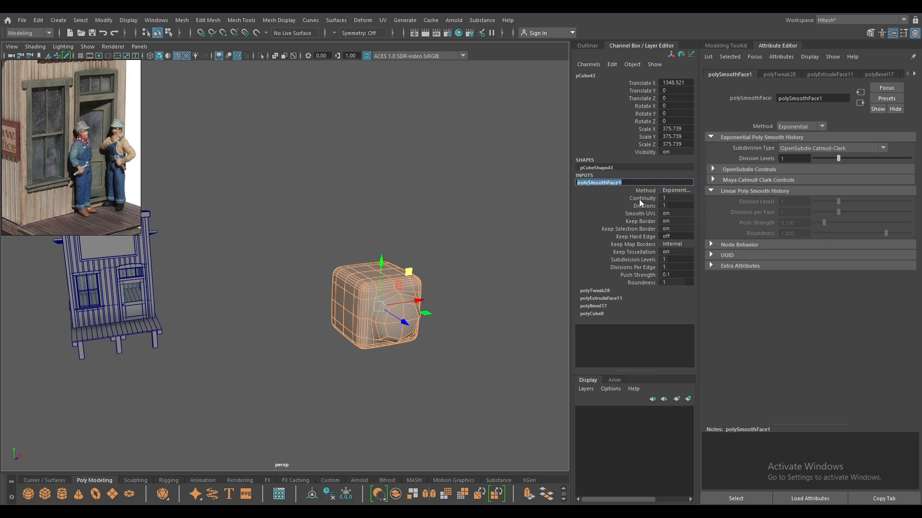
{"action": "double_click", "coordinate": [633, 183]}
{"action": "left_click", "coordinate": [646, 206]}
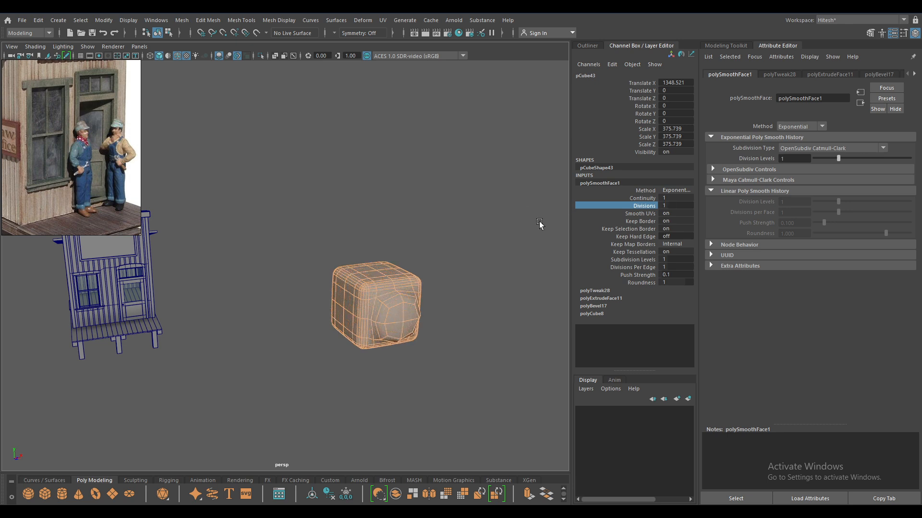
Undo the smoothing and delete the test cube
{"action": "left_click", "coordinate": [507, 221]}
{"action": "left_click", "coordinate": [390, 299]}
{"action": "key", "text": "ctrl+z"}
{"action": "key", "text": "ctrl+z"}
{"action": "key", "text": "Delete"}
Create a new polygon cube, place it beside the building at about X 1504 and scale it uniformly to about 562
{"action": "right_click_drag", "start_coordinate": [319, 260], "coordinate": [315, 287], "text": "shift"}
{"action": "left_click_drag", "start_coordinate": [166, 333], "coordinate": [460, 336]}
{"action": "key", "text": "r"}
Smooth the new cube into a sphere with 3 divisions and return to object selection
{"action": "right_click_drag", "start_coordinate": [419, 241], "coordinate": [401, 298], "text": "shift"}
{"action": "left_click_drag", "start_coordinate": [476, 203], "coordinate": [560, 213]}
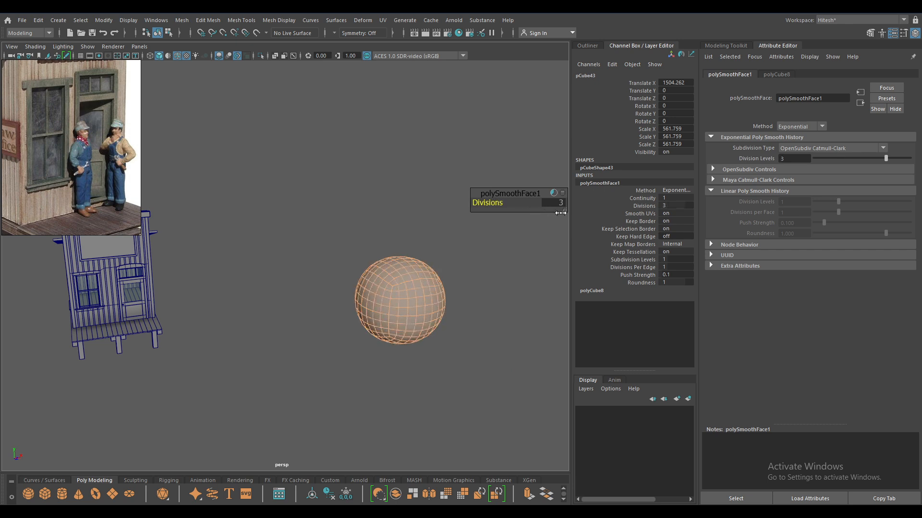
{"action": "key", "text": "w"}
{"action": "right_click_drag", "start_coordinate": [422, 230], "coordinate": [475, 212]}
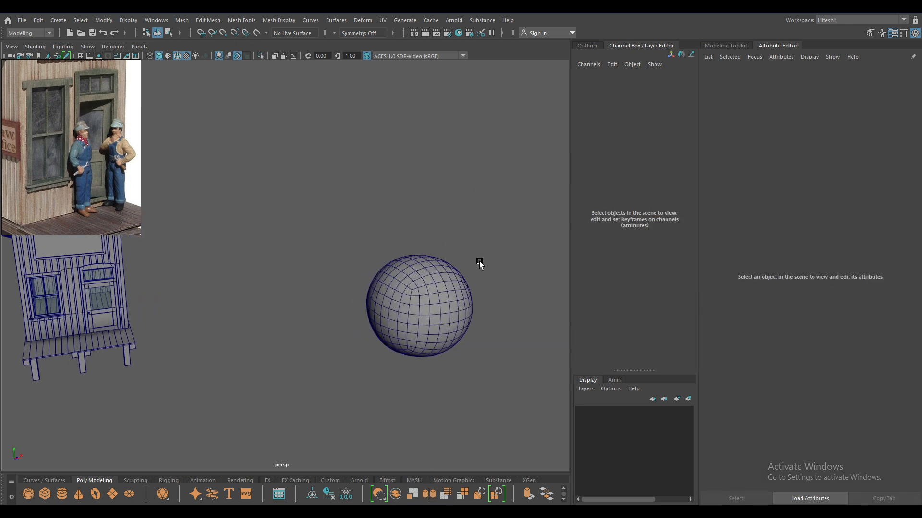
Set the sphere's smooth divisions to 2 through its construction history
{"action": "middle_click_drag", "start_coordinate": [479, 261], "coordinate": [355, 238], "text": "alt"}
{"action": "scroll", "coordinate": [356, 237], "scroll_direction": "up", "scroll_amount": 1}
{"action": "left_click", "coordinate": [383, 274]}
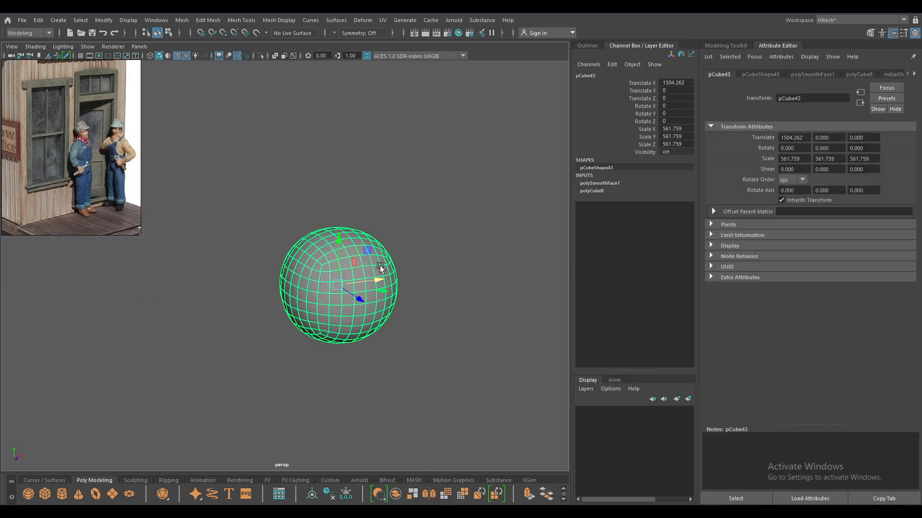
{"action": "left_click", "coordinate": [452, 211]}
{"action": "left_click", "coordinate": [382, 280]}
{"action": "left_click", "coordinate": [599, 183]}
{"action": "left_click", "coordinate": [641, 205]}
{"action": "middle_click_drag", "start_coordinate": [508, 177], "coordinate": [487, 179]}
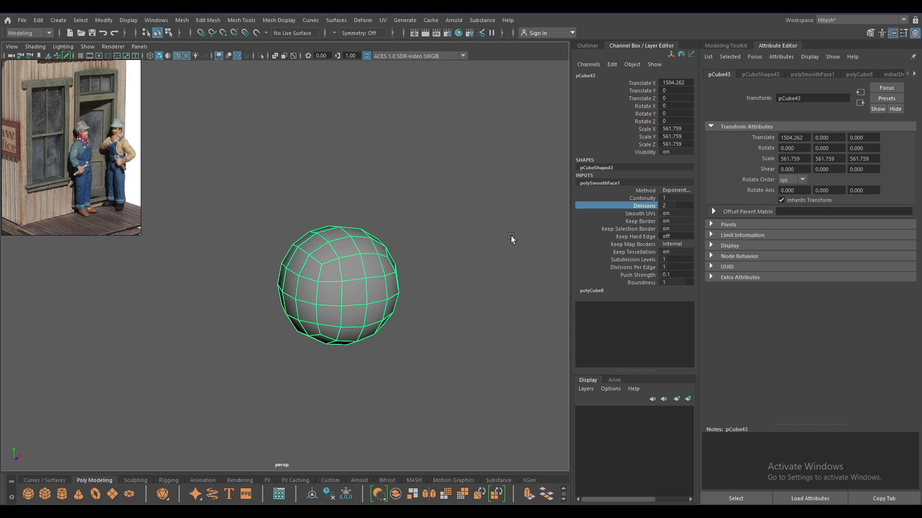
Delete the sphere's construction history and undo that deletion
{"action": "left_click", "coordinate": [37, 21]}
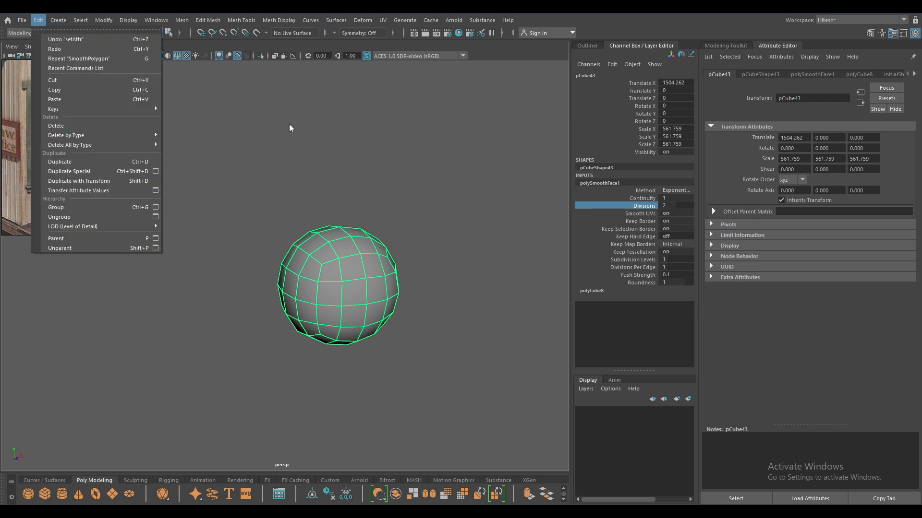
{"action": "mouse_move", "coordinate": [163, 136]}
{"action": "left_click", "coordinate": [192, 137]}
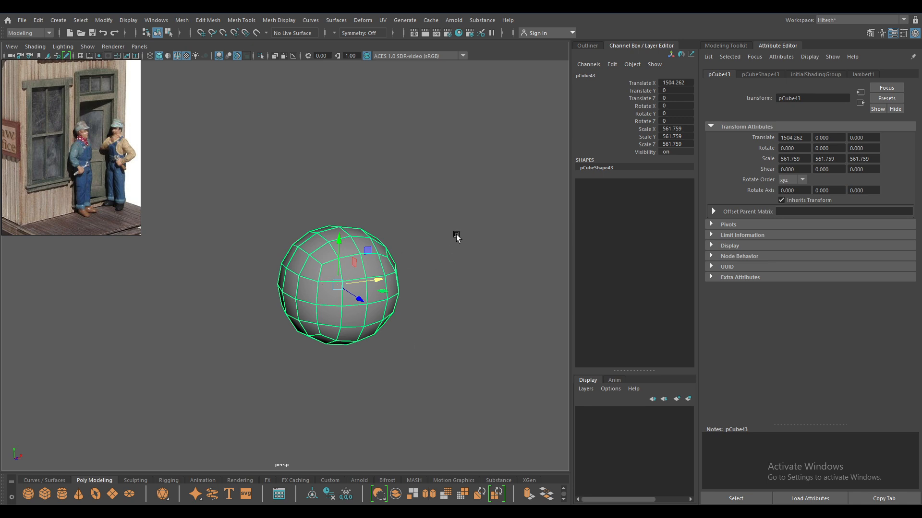
{"action": "key", "text": "ctrl+z"}
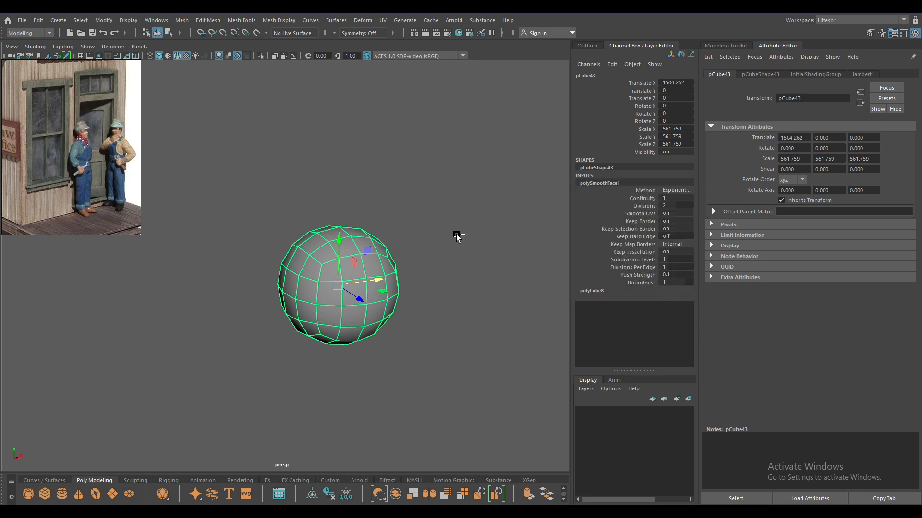
Extrude a block of faces outward from the front of the sphere and reselect the whole object
{"action": "key", "text": "F11"}
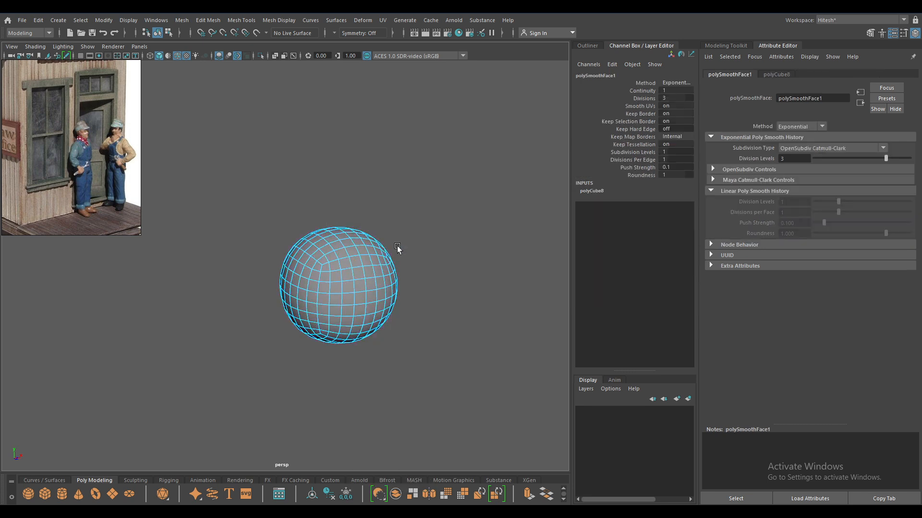
{"action": "left_click_drag", "start_coordinate": [375, 286], "coordinate": [404, 320]}
{"action": "right_click_drag", "start_coordinate": [394, 267], "coordinate": [500, 178]}
{"action": "left_click", "coordinate": [502, 176]}
{"action": "left_click", "coordinate": [368, 252]}
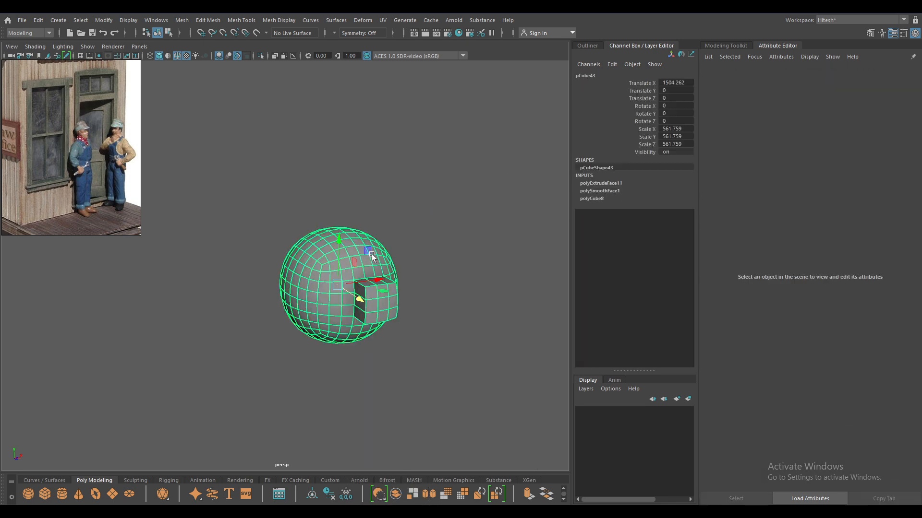
Set the extruded sphere's smooth divisions to 2 in the operation beneath the extrusion
{"action": "left_click", "coordinate": [598, 191]}
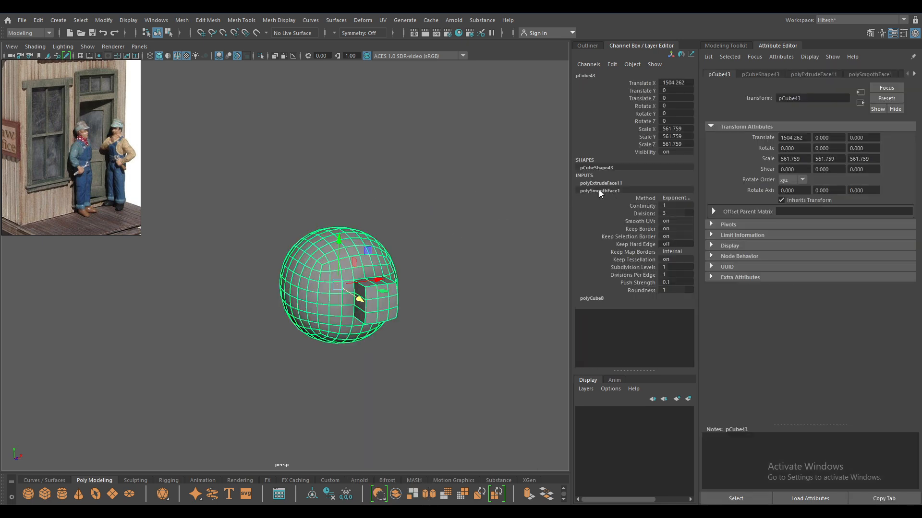
{"action": "left_click", "coordinate": [640, 214]}
{"action": "middle_click_drag", "start_coordinate": [497, 198], "coordinate": [470, 198]}
Examine the sphere's mesh from several angles and distances to judge the effect on the extruded faces
{"action": "left_click_drag", "start_coordinate": [384, 318], "coordinate": [411, 321], "text": "alt"}
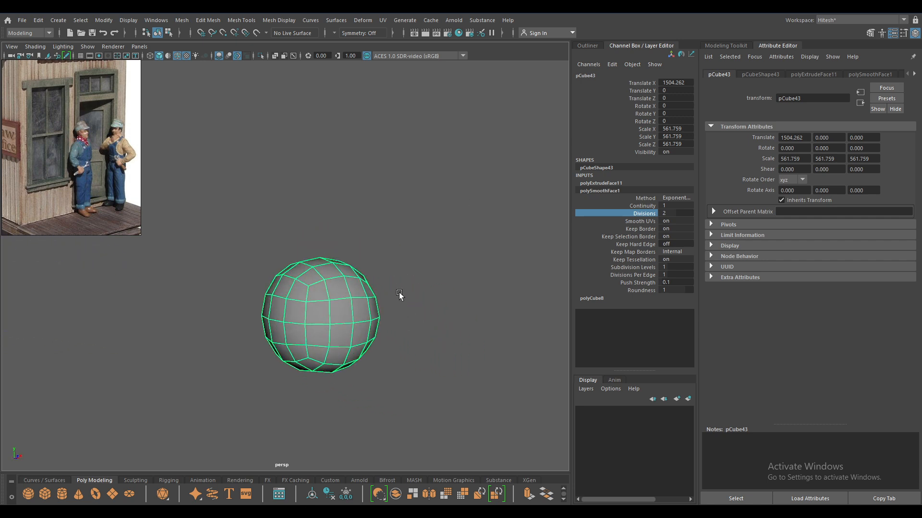
{"action": "left_click_drag", "start_coordinate": [427, 248], "coordinate": [426, 299], "text": "alt"}
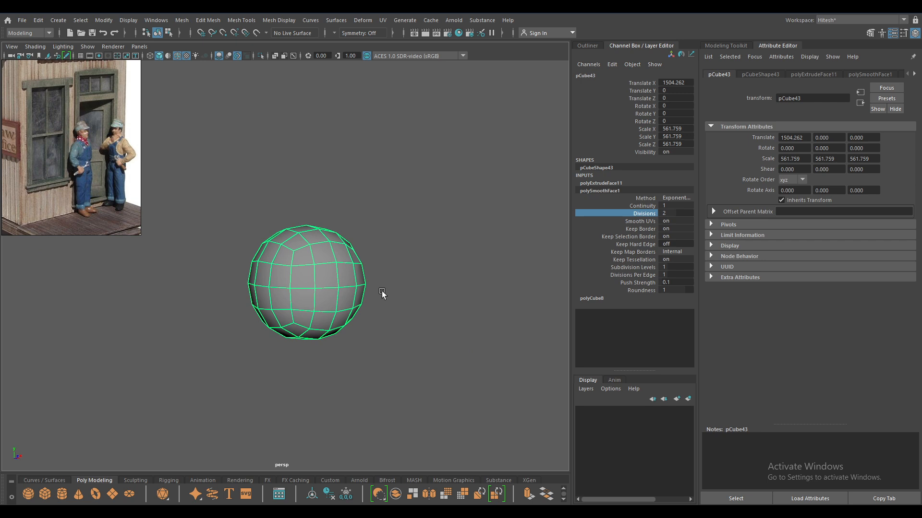
{"action": "left_click_drag", "start_coordinate": [401, 343], "coordinate": [403, 311], "text": "alt"}
{"action": "right_click", "coordinate": [441, 177]}
{"action": "right_click_drag", "start_coordinate": [441, 177], "coordinate": [467, 157]}
{"action": "left_click_drag", "start_coordinate": [461, 168], "coordinate": [494, 175], "text": "alt"}
{"action": "right_click_drag", "start_coordinate": [494, 175], "coordinate": [426, 268], "text": "alt"}
{"action": "left_click_drag", "start_coordinate": [426, 268], "coordinate": [387, 258], "text": "alt"}
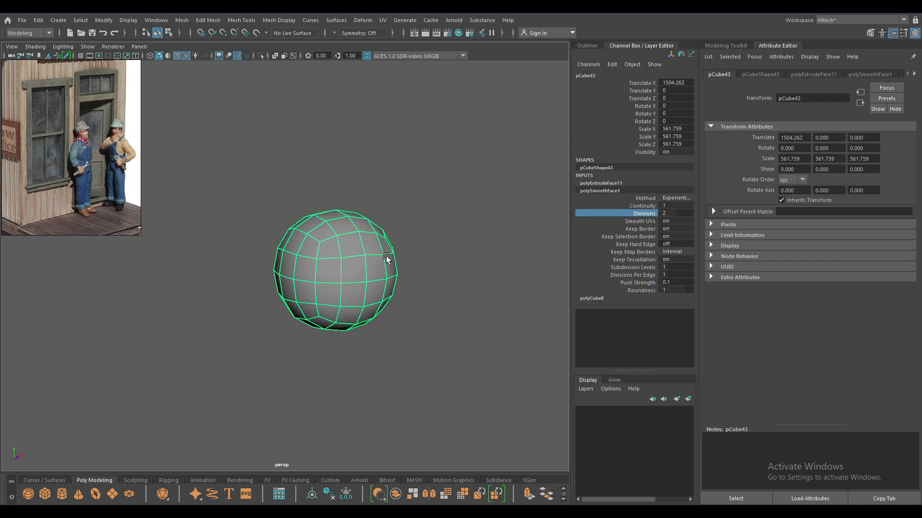
{"action": "right_click_drag", "start_coordinate": [383, 242], "coordinate": [406, 145], "text": "alt"}
{"action": "middle_click_drag", "start_coordinate": [300, 257], "coordinate": [378, 318], "text": "alt"}
{"action": "right_click_drag", "start_coordinate": [379, 318], "coordinate": [373, 281], "text": "alt"}
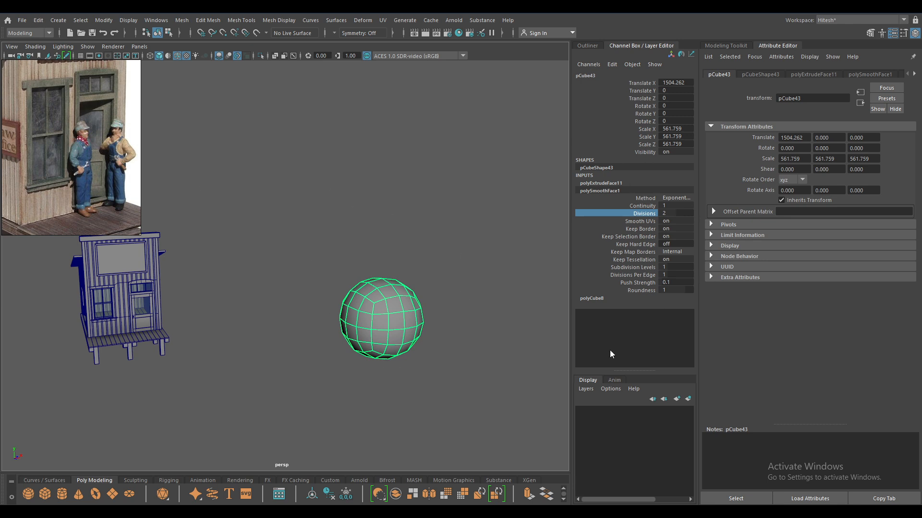
Delete the sphere's construction history and remove the sphere from the scene
{"action": "left_click", "coordinate": [38, 20]}
{"action": "mouse_move", "coordinate": [144, 135]}
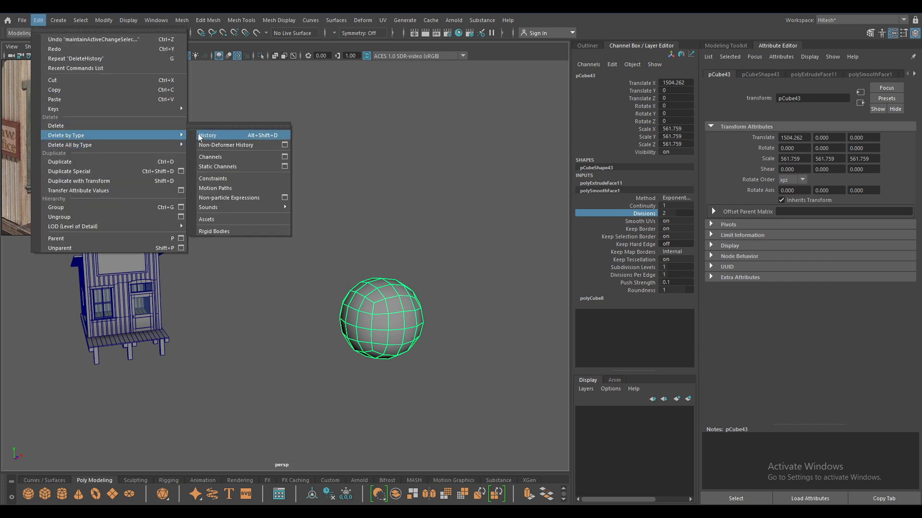
{"action": "left_click", "coordinate": [196, 134]}
{"action": "left_click", "coordinate": [285, 340]}
{"action": "left_click", "coordinate": [396, 307]}
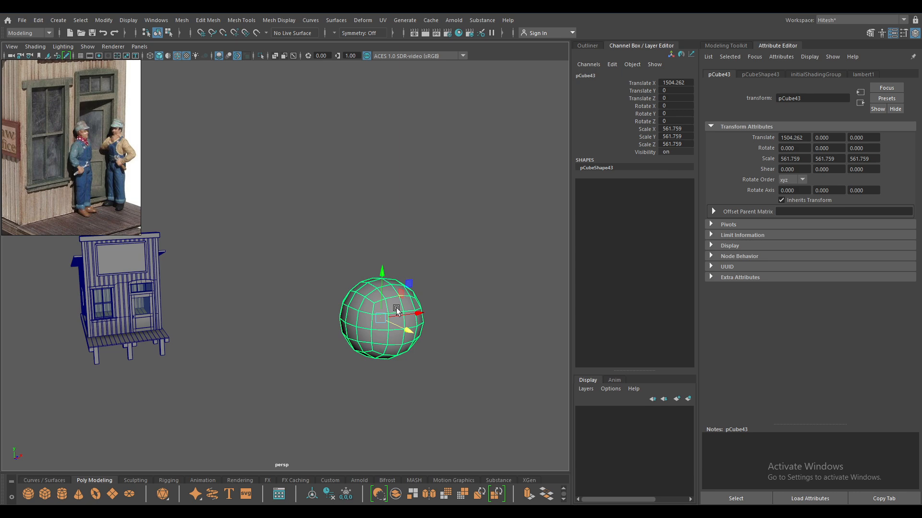
{"action": "key", "text": "Delete"}
Inspect the building's door, windows, side wall and porch from close up and from a distance
{"action": "key", "text": "a"}
{"action": "mouse_move", "coordinate": [303, 304]}
{"action": "left_mouse_down", "text": "alt"}
{"action": "mouse_move", "coordinate": [289, 261]}
{"action": "mouse_move", "coordinate": [269, 339]}
{"action": "mouse_move", "coordinate": [318, 311]}
{"action": "left_mouse_up", "text": "alt"}
{"action": "scroll", "coordinate": [290, 261], "scroll_direction": "up", "scroll_amount": 5}
{"action": "right_click_drag", "start_coordinate": [319, 311], "coordinate": [350, 343], "text": "alt"}
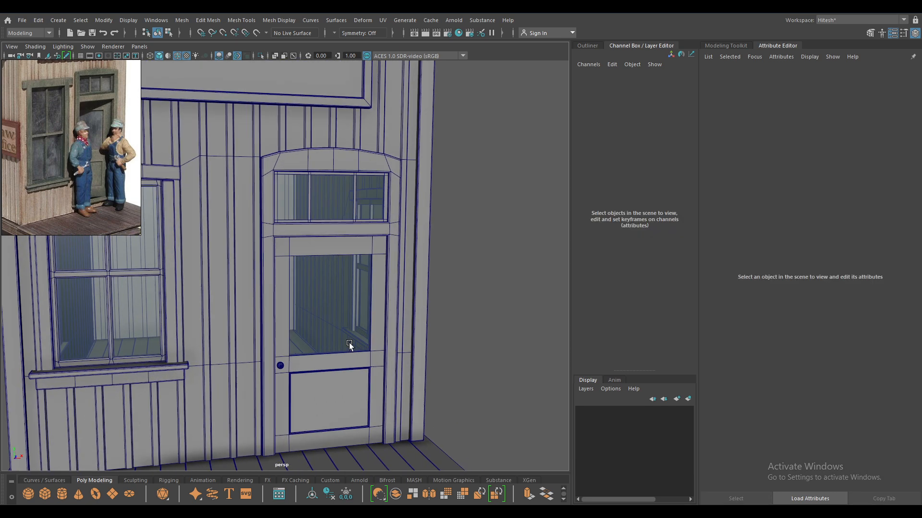
{"action": "right_click_drag", "start_coordinate": [387, 397], "coordinate": [387, 319], "text": "alt"}
{"action": "right_click_drag", "start_coordinate": [327, 264], "coordinate": [302, 296], "text": "alt"}
{"action": "left_click_drag", "start_coordinate": [302, 295], "coordinate": [323, 285], "text": "alt"}
{"action": "right_click_drag", "start_coordinate": [450, 268], "coordinate": [485, 138], "text": "alt"}
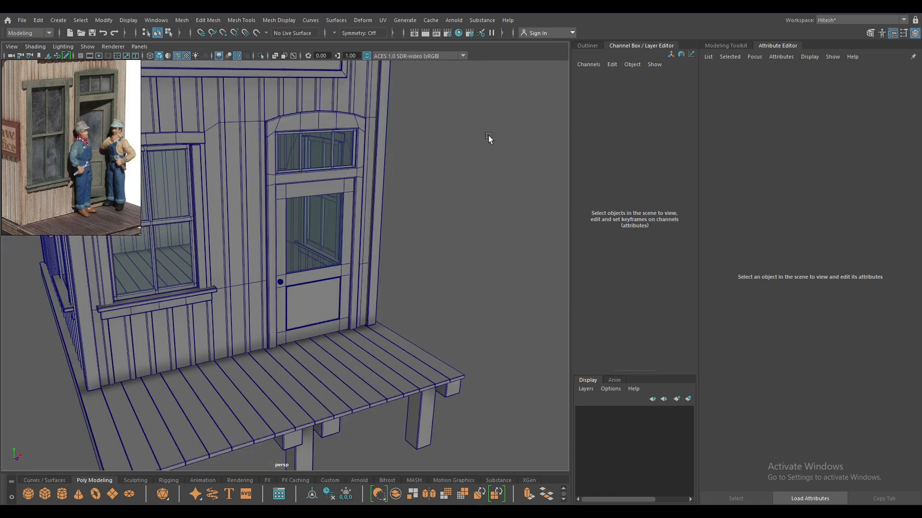
{"action": "left_click_drag", "start_coordinate": [485, 138], "coordinate": [504, 145], "text": "alt"}
{"action": "right_click_drag", "start_coordinate": [500, 198], "coordinate": [403, 27], "text": "alt"}
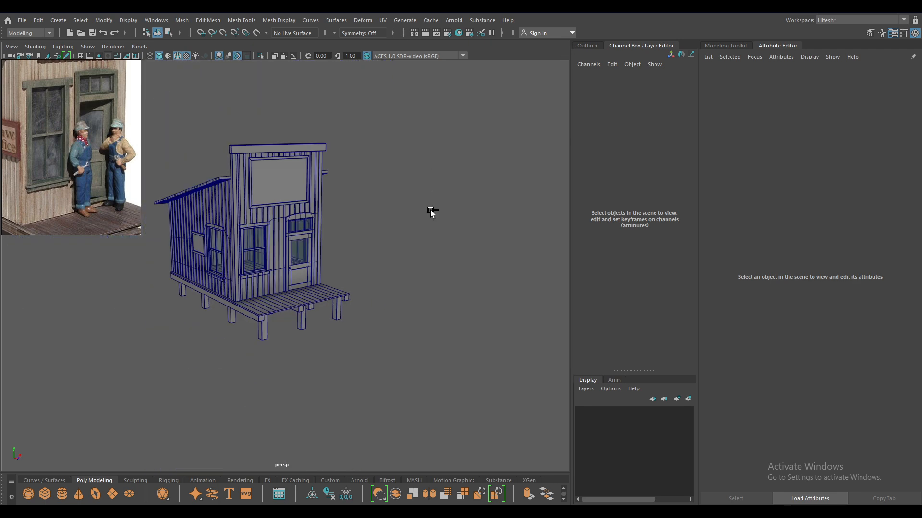
{"action": "left_click_drag", "start_coordinate": [408, 212], "coordinate": [413, 254], "text": "alt"}
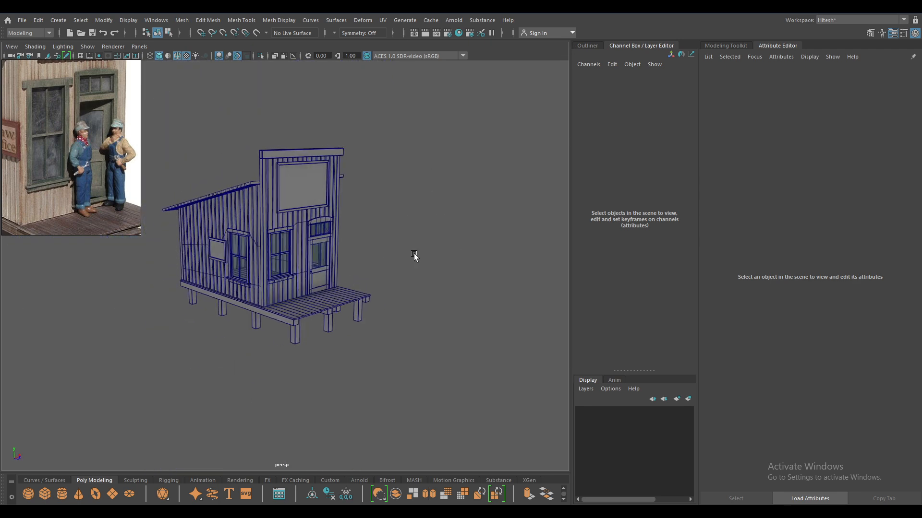
{"action": "right_click_drag", "start_coordinate": [400, 236], "coordinate": [439, 295], "text": "alt"}
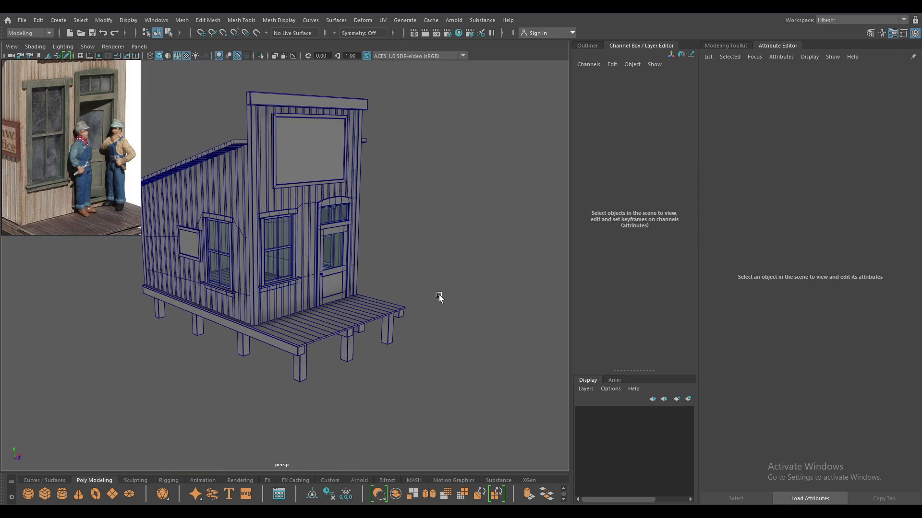
Freeze the transformations of the horizontal beam capping the building's front facade
{"action": "left_click", "coordinate": [104, 19]}
{"action": "mouse_move", "coordinate": [104, 20]}
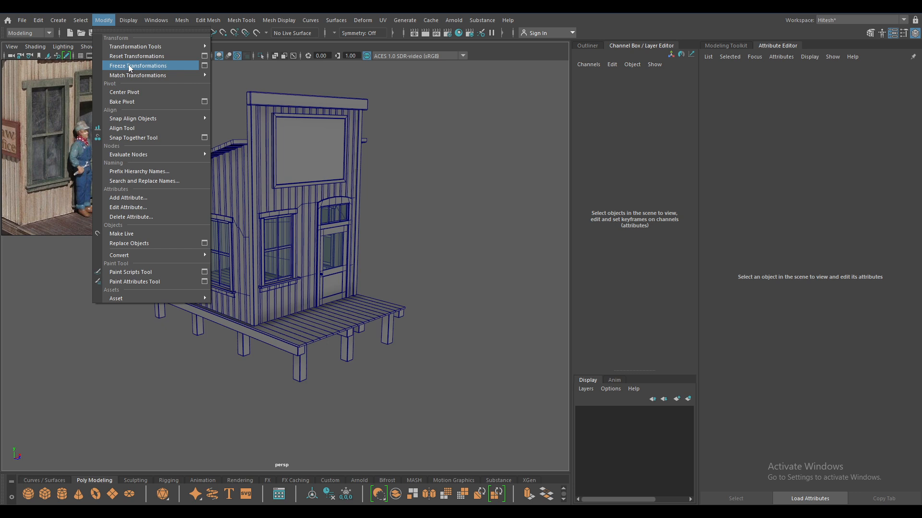
{"action": "left_click", "coordinate": [425, 172]}
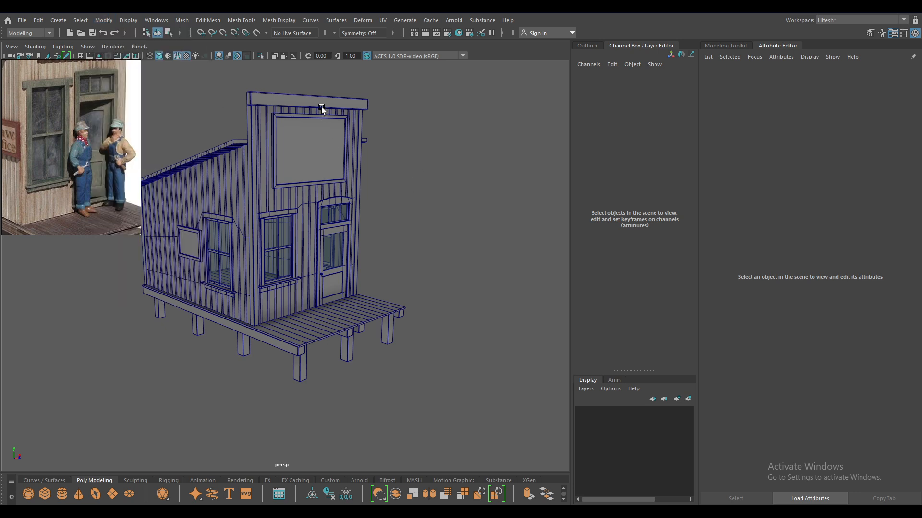
{"action": "left_click", "coordinate": [320, 105]}
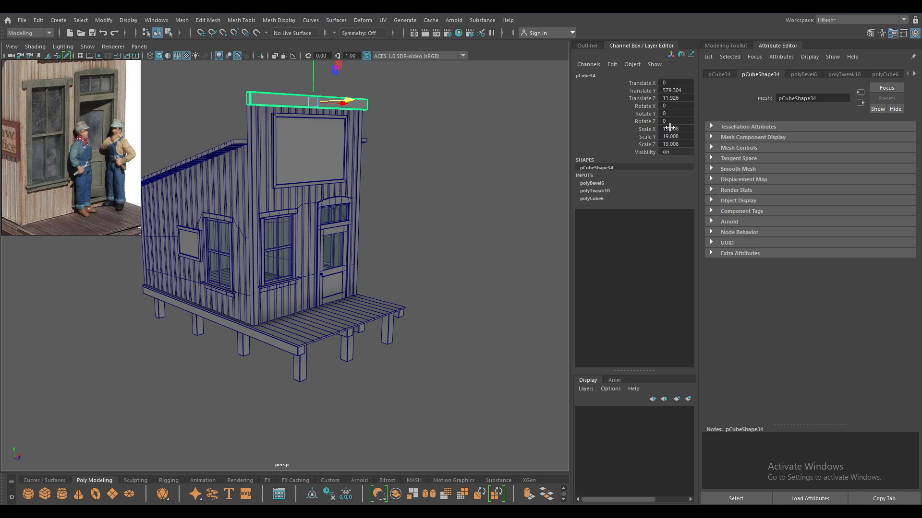
{"action": "left_click", "coordinate": [104, 20]}
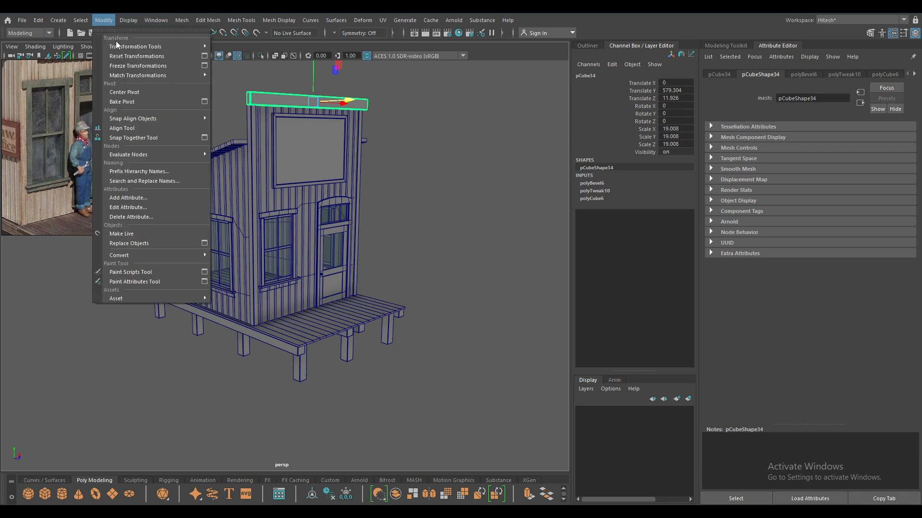
{"action": "left_click", "coordinate": [132, 66]}
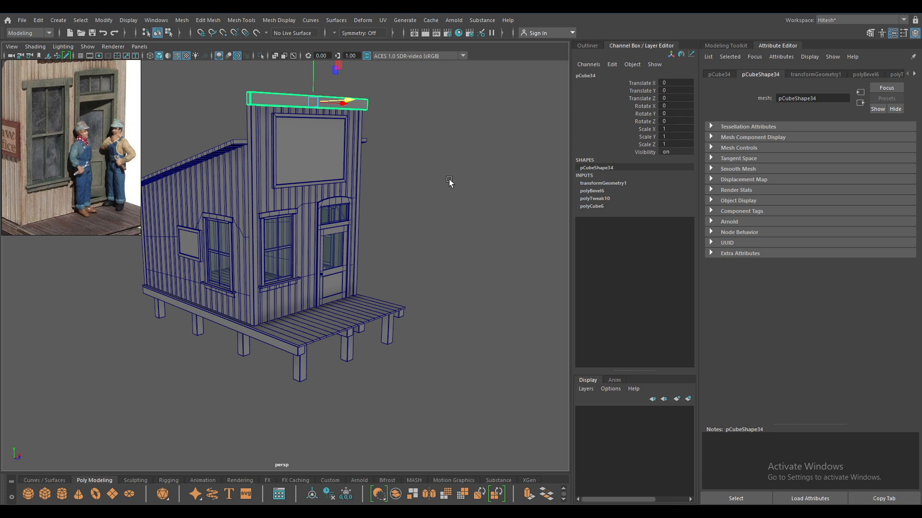
Undo freezing the facade beam's transformations and clear the selection
{"action": "right_click_drag", "start_coordinate": [443, 262], "coordinate": [425, 206], "text": "alt"}
{"action": "left_click_drag", "start_coordinate": [425, 206], "coordinate": [388, 198], "text": "alt"}
{"action": "key", "text": "ctrl+z"}
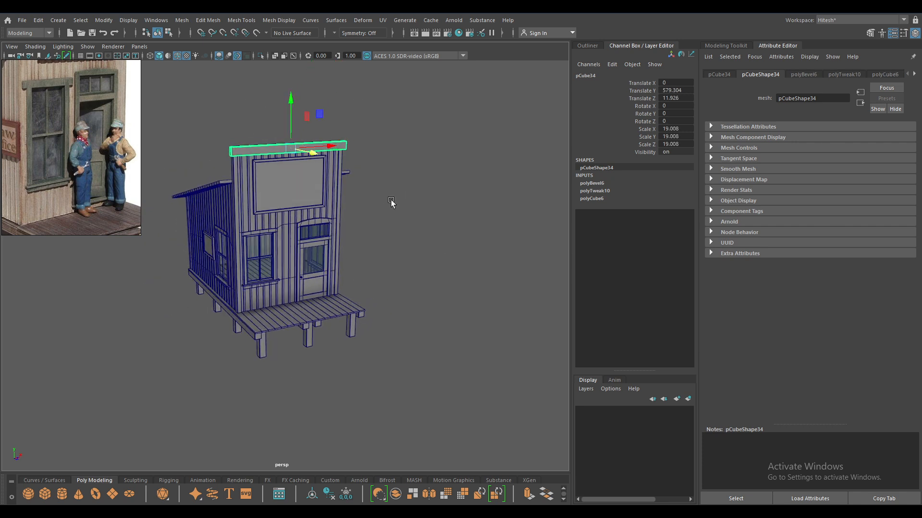
{"action": "left_click", "coordinate": [381, 206]}
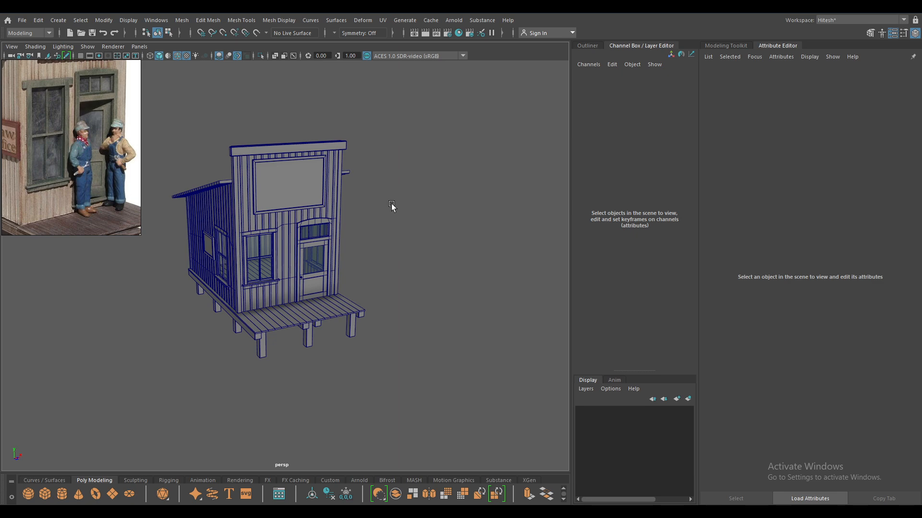
Examine the building's front, side and porch and compare them with the wooden stairs in the reference photo
{"action": "left_click_drag", "start_coordinate": [392, 207], "coordinate": [441, 226], "text": "alt"}
{"action": "right_click_drag", "start_coordinate": [442, 226], "coordinate": [478, 365], "text": "alt"}
{"action": "left_click_drag", "start_coordinate": [477, 364], "coordinate": [438, 315], "text": "alt"}
{"action": "right_click_drag", "start_coordinate": [281, 430], "coordinate": [238, 160], "text": "alt"}
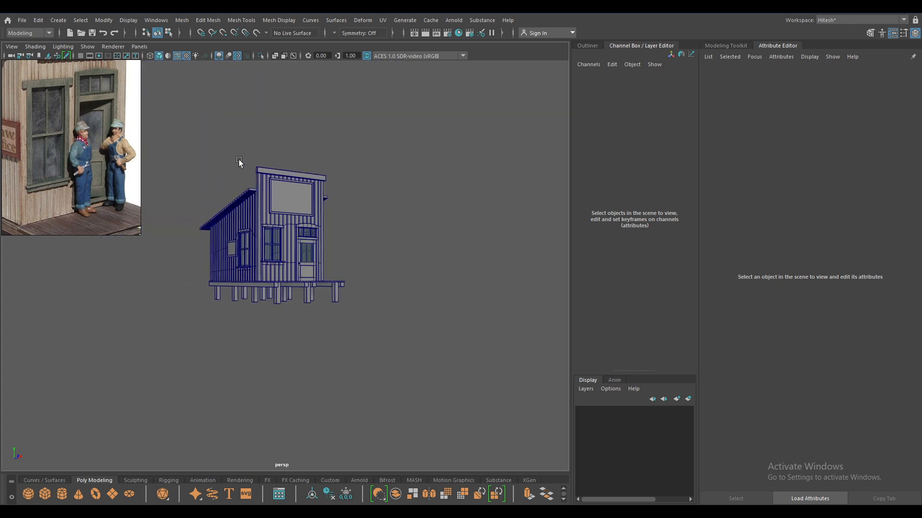
{"action": "scroll", "coordinate": [78, 134], "scroll_direction": "down", "scroll_amount": 3}
{"action": "left_click_drag", "start_coordinate": [294, 283], "coordinate": [342, 302], "text": "alt"}
{"action": "left_click_drag", "start_coordinate": [245, 234], "coordinate": [254, 174], "text": "alt"}
{"action": "right_click_drag", "start_coordinate": [254, 174], "coordinate": [243, 274], "text": "alt"}
Create a polygon cube, move it in front of the porch to about Z 155, and scale it uniformly to about 88.5
{"action": "left_click_drag", "start_coordinate": [371, 291], "coordinate": [360, 330], "text": "alt"}
{"action": "right_click_drag", "start_coordinate": [366, 299], "coordinate": [366, 323], "text": "shift"}
{"action": "left_click_drag", "start_coordinate": [363, 326], "coordinate": [343, 348], "text": "alt"}
{"action": "left_click_drag", "start_coordinate": [304, 308], "coordinate": [344, 348]}
{"action": "key", "text": "r"}
{"action": "left_click_drag", "start_coordinate": [317, 317], "coordinate": [345, 351]}
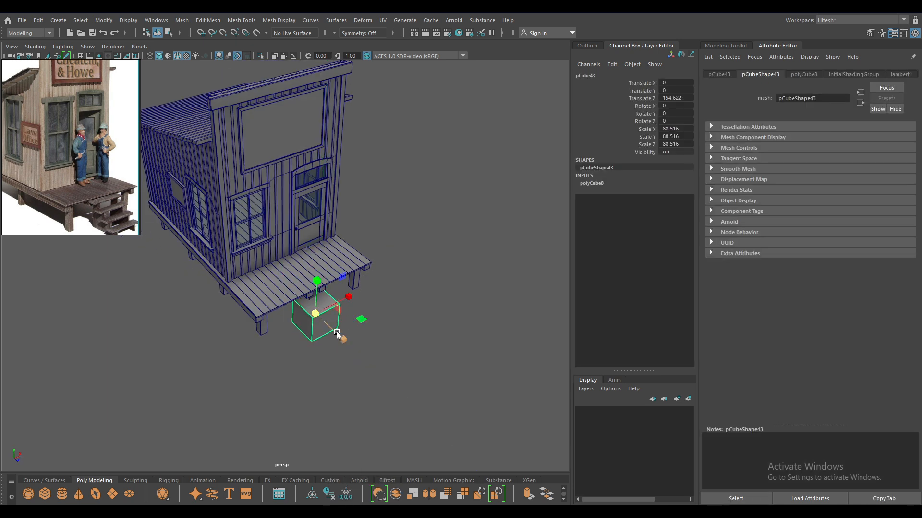
Widen and flatten the cube into a thin slab and raise it to about Y 88 at the porch's front edge
{"action": "left_click_drag", "start_coordinate": [348, 299], "coordinate": [365, 299]}
{"action": "left_click_drag", "start_coordinate": [318, 281], "coordinate": [316, 309]}
{"action": "key", "text": "w"}
{"action": "left_click_drag", "start_coordinate": [317, 278], "coordinate": [323, 251]}
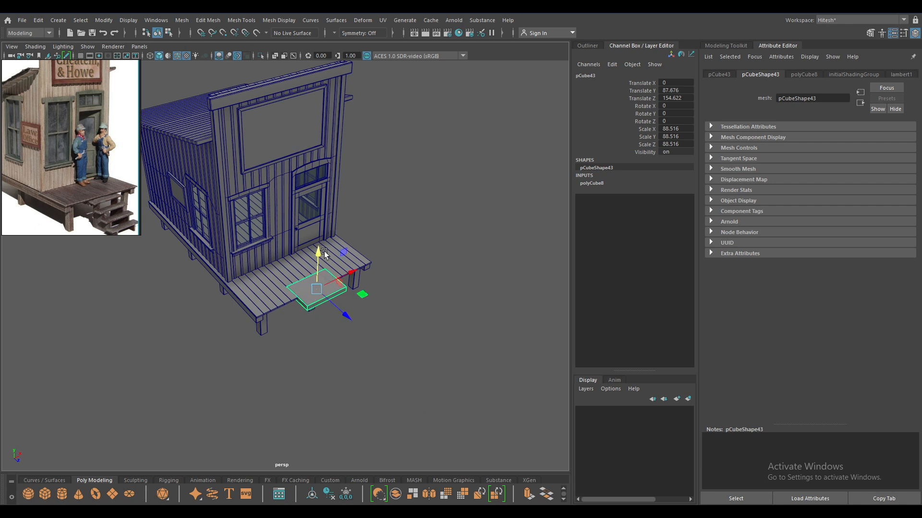
{"action": "key", "text": "g"}
{"action": "key", "text": "ctrl+z"}
Reduce the slab's thickness and depth to form the top stair tread, placing it at about Y 86, Z 173
{"action": "key", "text": "f"}
{"action": "scroll", "coordinate": [350, 327], "scroll_direction": "up", "scroll_amount": 2}
{"action": "left_click_drag", "start_coordinate": [283, 235], "coordinate": [281, 254]}
{"action": "left_click_drag", "start_coordinate": [320, 286], "coordinate": [331, 269]}
{"action": "key", "text": "w"}
{"action": "left_click_drag", "start_coordinate": [322, 236], "coordinate": [248, 251]}
{"action": "right_click_drag", "start_coordinate": [247, 251], "coordinate": [145, 229], "text": "alt"}
{"action": "left_click_drag", "start_coordinate": [231, 283], "coordinate": [305, 319], "text": "alt"}
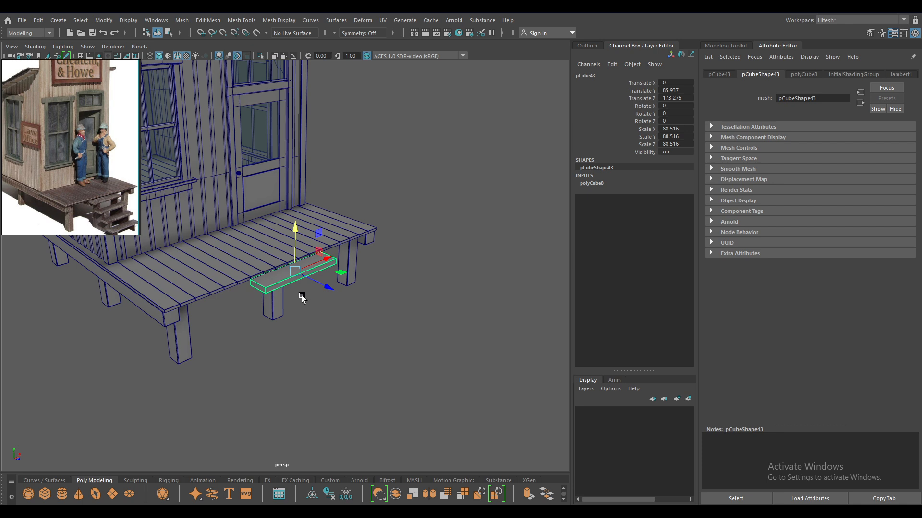
In the side view, move the top tread back against the porch beam to about Z 169
{"action": "key", "text": "space"}
{"action": "left_click_drag", "start_coordinate": [306, 280], "coordinate": [346, 287]}
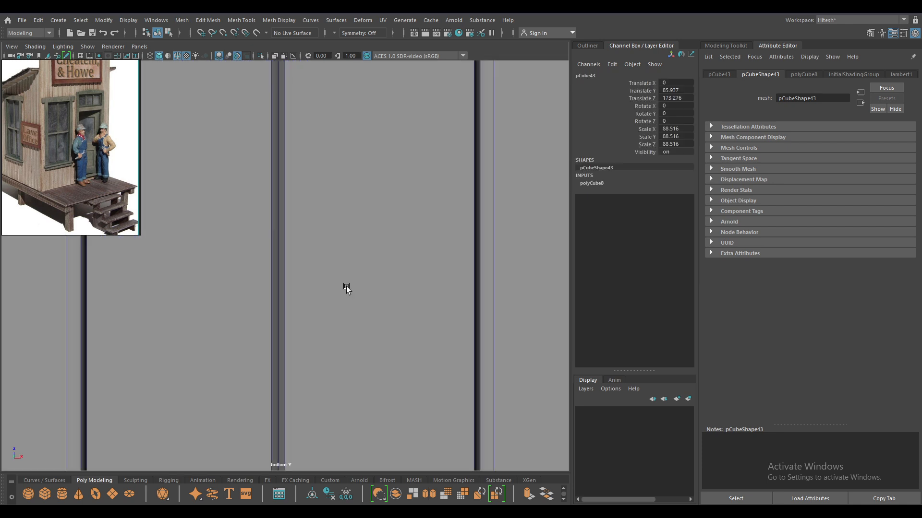
{"action": "scroll", "coordinate": [365, 289], "scroll_direction": "down", "scroll_amount": 3}
{"action": "scroll", "coordinate": [365, 278], "scroll_direction": "down", "scroll_amount": 4}
{"action": "key", "text": "space"}
{"action": "left_click_drag", "start_coordinate": [329, 177], "coordinate": [368, 189]}
{"action": "scroll", "coordinate": [355, 240], "scroll_direction": "down", "scroll_amount": 6}
{"action": "right_click_drag", "start_coordinate": [347, 268], "coordinate": [311, 297], "text": "alt"}
{"action": "key", "text": "f"}
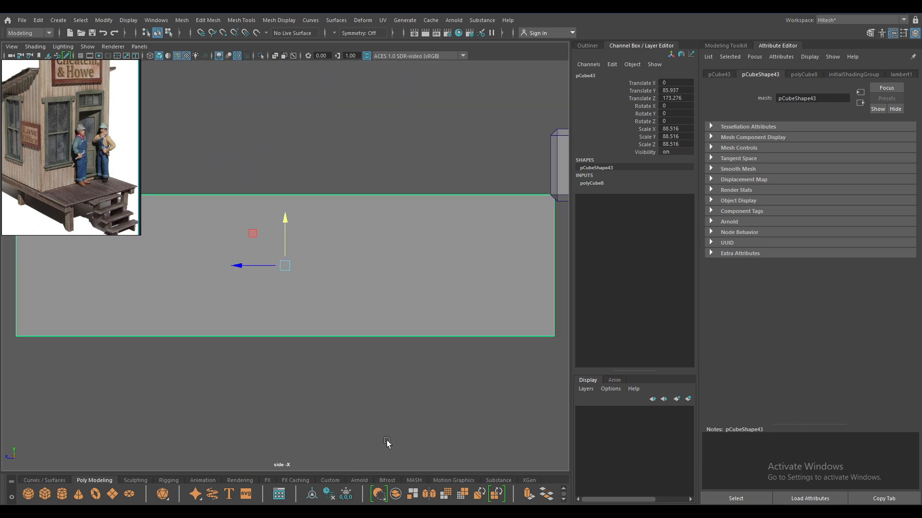
{"action": "right_click_drag", "start_coordinate": [376, 405], "coordinate": [326, 159], "text": "alt"}
{"action": "middle_click_drag", "start_coordinate": [379, 317], "coordinate": [415, 317], "text": "alt"}
{"action": "scroll", "coordinate": [381, 232], "scroll_direction": "down", "scroll_amount": 2}
{"action": "left_click_drag", "start_coordinate": [286, 263], "coordinate": [310, 260]}
{"action": "scroll", "coordinate": [307, 262], "scroll_direction": "down", "scroll_amount": 2}
{"action": "middle_click_drag", "start_coordinate": [324, 261], "coordinate": [363, 246], "text": "alt"}
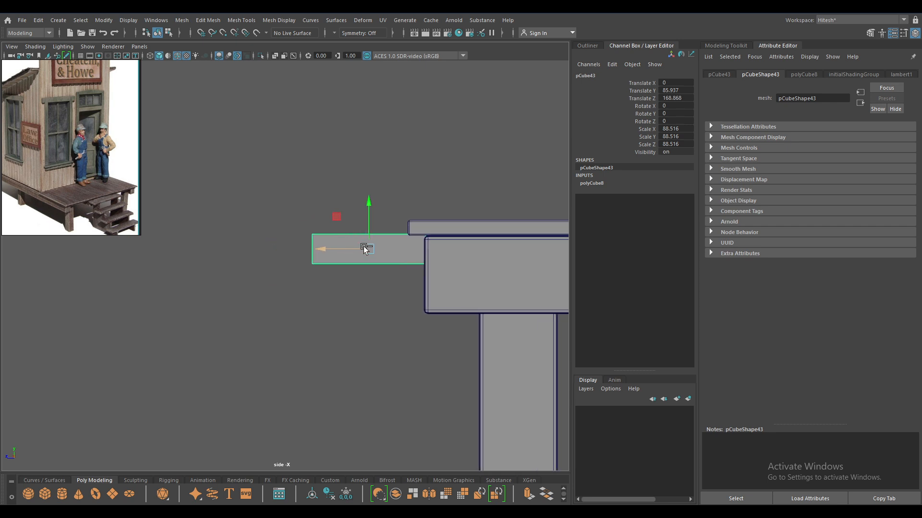
Duplicate the tread down and forward to about Y 65, Z 198, and repeat the duplication three times toward the ground
{"action": "key", "text": "ctrl+d"}
{"action": "left_click_drag", "start_coordinate": [363, 202], "coordinate": [364, 279]}
{"action": "left_click_drag", "start_coordinate": [318, 327], "coordinate": [209, 327]}
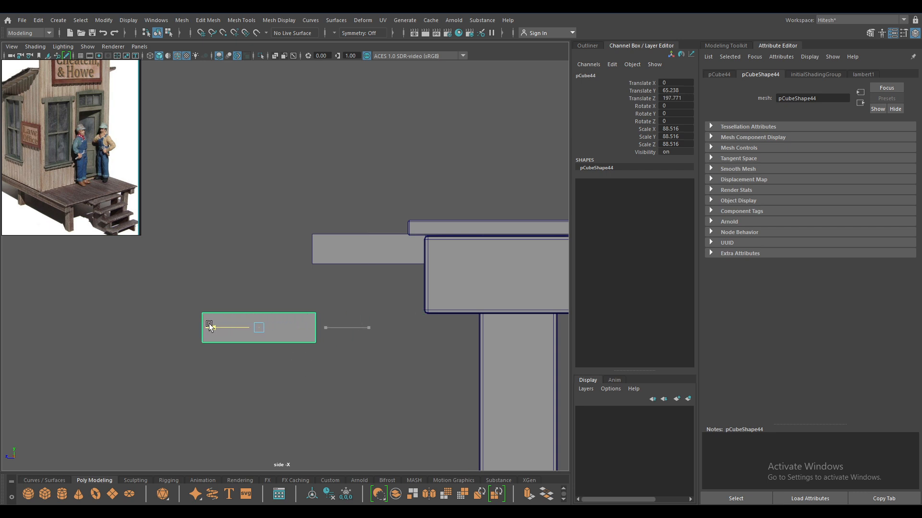
{"action": "scroll", "coordinate": [348, 282], "scroll_direction": "down", "scroll_amount": 6}
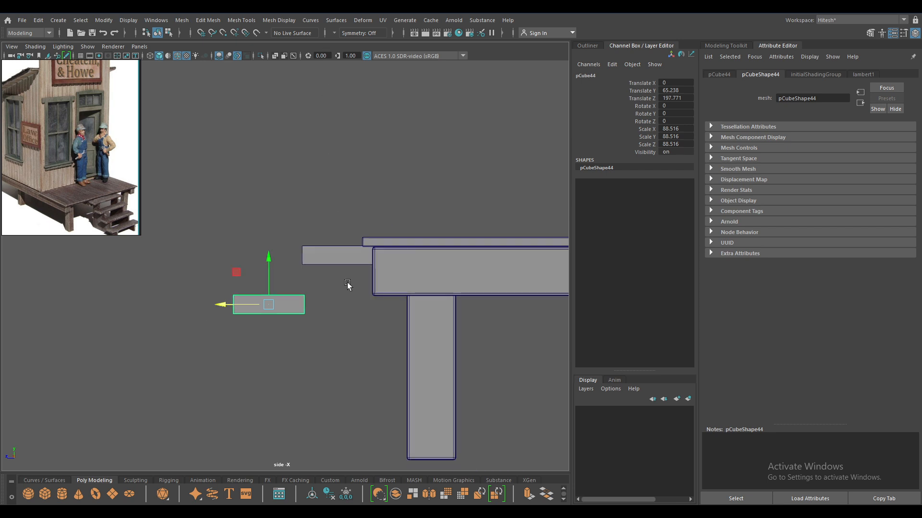
{"action": "key", "text": "shift+d"}
{"action": "key", "text": "shift+d"}
{"action": "key", "text": "shift+d"}
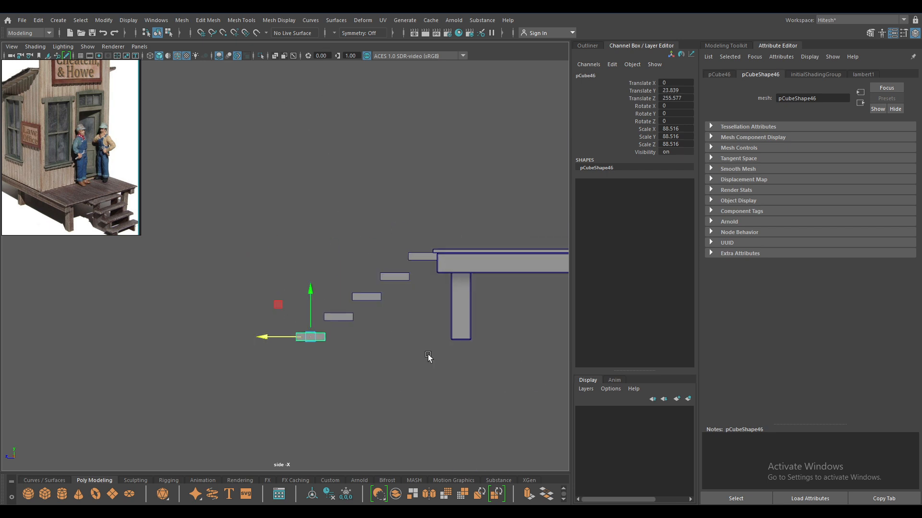
Delete the four duplicated treads below the top tread
{"action": "key", "text": "space"}
{"action": "left_click_drag", "start_coordinate": [369, 349], "coordinate": [272, 327]}
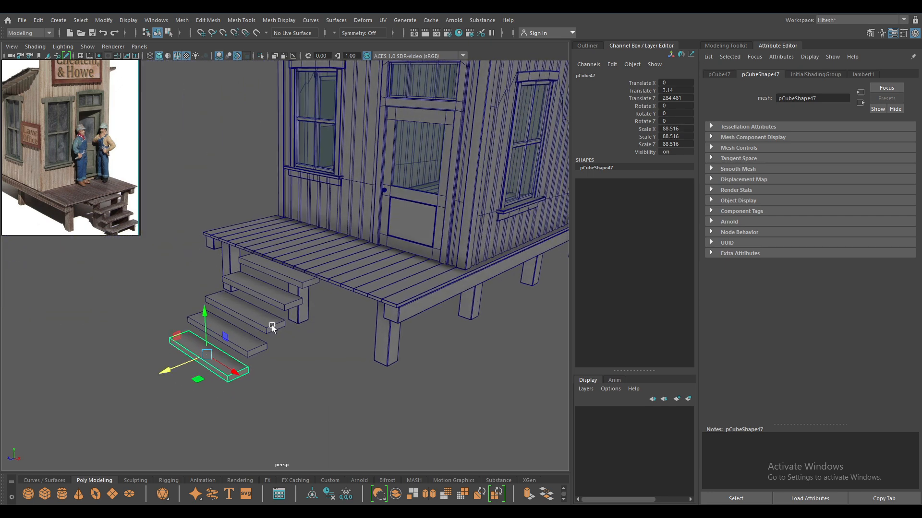
{"action": "left_click", "coordinate": [247, 349], "text": "shift"}
{"action": "left_click", "coordinate": [260, 322], "text": "shift"}
{"action": "left_click", "coordinate": [285, 294], "text": "shift"}
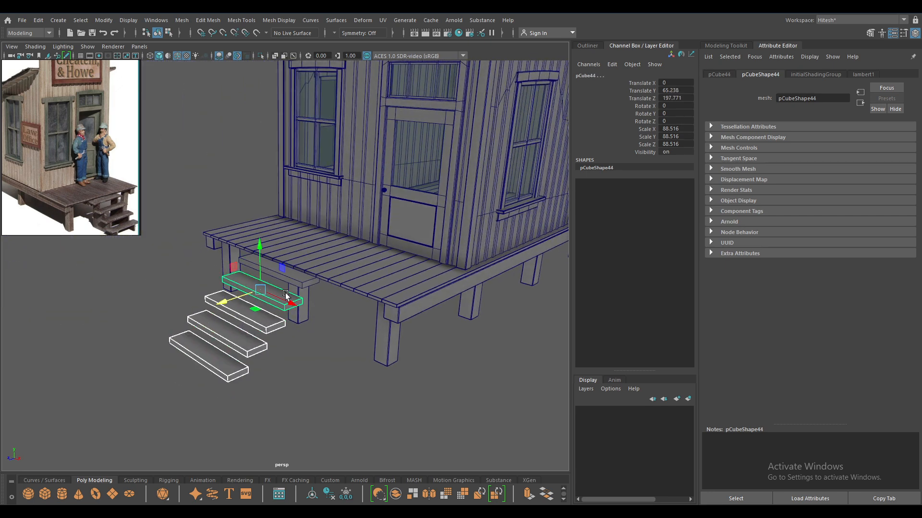
{"action": "key", "text": "Delete"}
Bevel the top tread's edges with a fraction of 0.21 and 2 segments
{"action": "left_click", "coordinate": [291, 268]}
{"action": "key", "text": "f"}
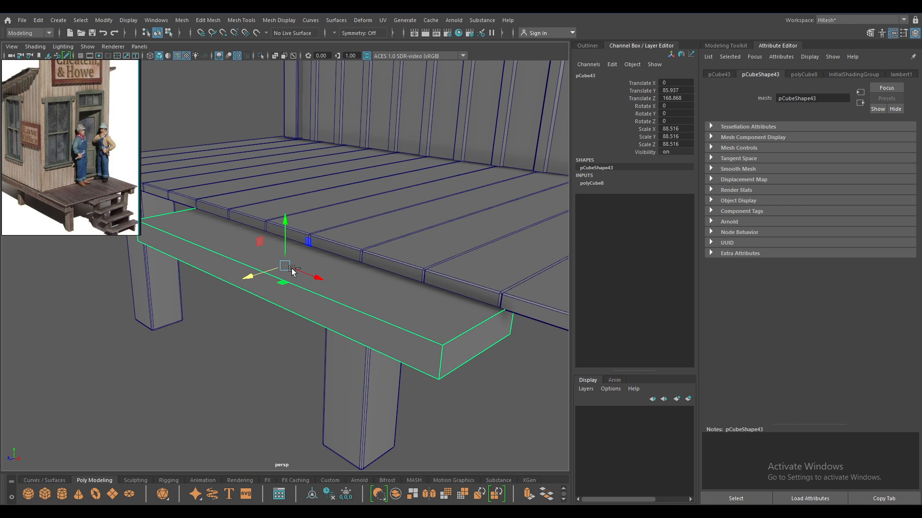
{"action": "key", "text": "ctrl+b"}
{"action": "left_click_drag", "start_coordinate": [481, 201], "coordinate": [521, 220]}
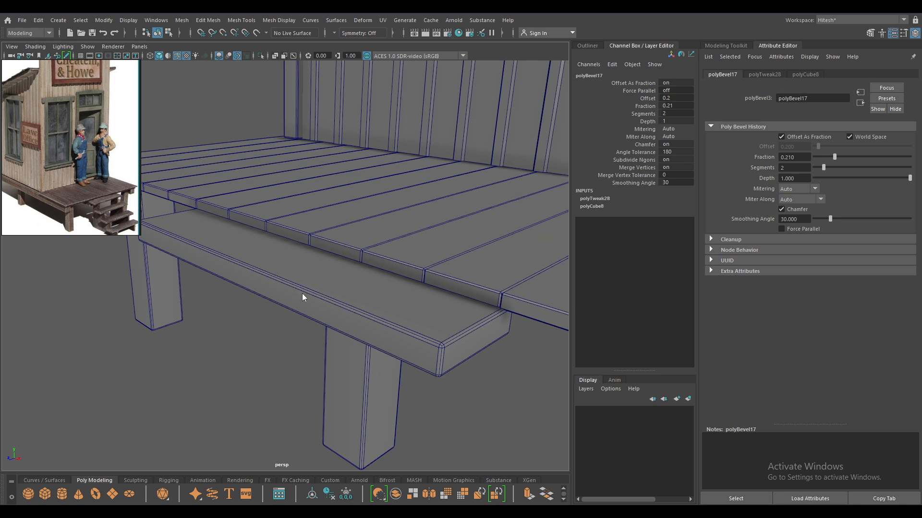
In the side view, duplicate the beveled tread and place the copy lower and farther forward, at about Y 65
{"action": "left_click", "coordinate": [331, 278]}
{"action": "key", "text": "space"}
{"action": "left_click_drag", "start_coordinate": [331, 277], "coordinate": [354, 309]}
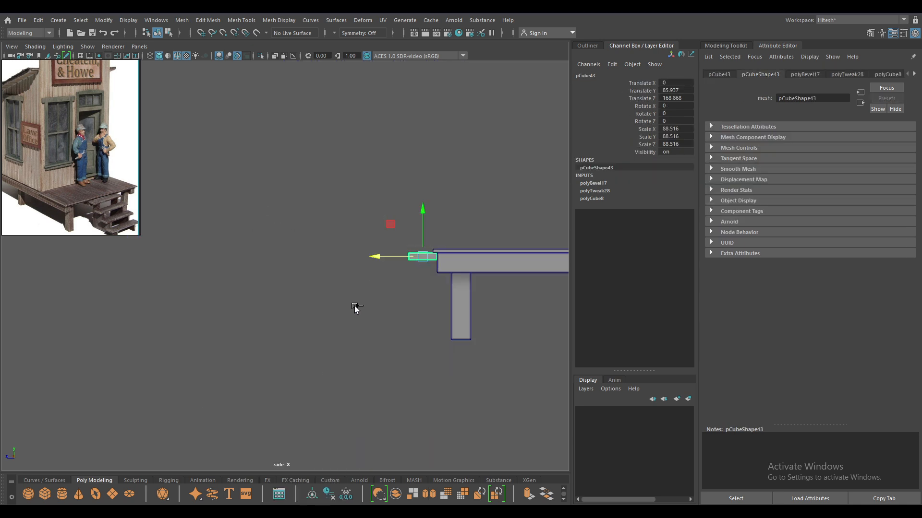
{"action": "key", "text": "ctrl+d"}
{"action": "left_click_drag", "start_coordinate": [423, 208], "coordinate": [423, 220]}
{"action": "left_click_drag", "start_coordinate": [376, 269], "coordinate": [347, 273]}
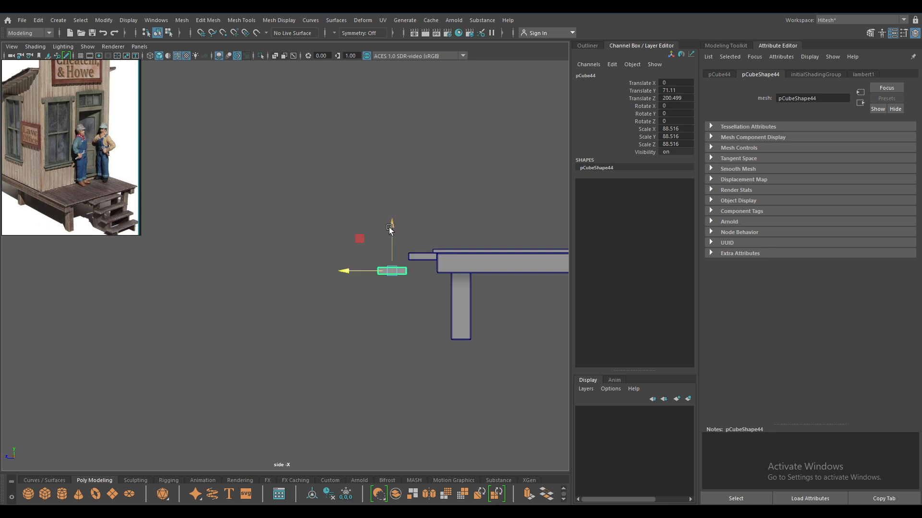
{"action": "left_click_drag", "start_coordinate": [389, 229], "coordinate": [389, 235]}
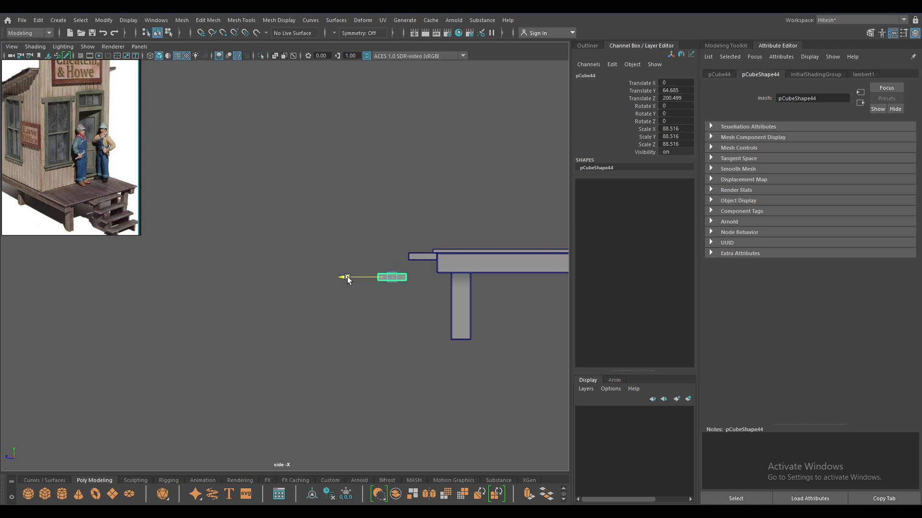
{"action": "left_click_drag", "start_coordinate": [348, 279], "coordinate": [351, 280]}
Repeat the offset duplication twice to complete four descending treads, and view the stairs in perspective
{"action": "key", "text": "shift+d"}
{"action": "key", "text": "shift+d"}
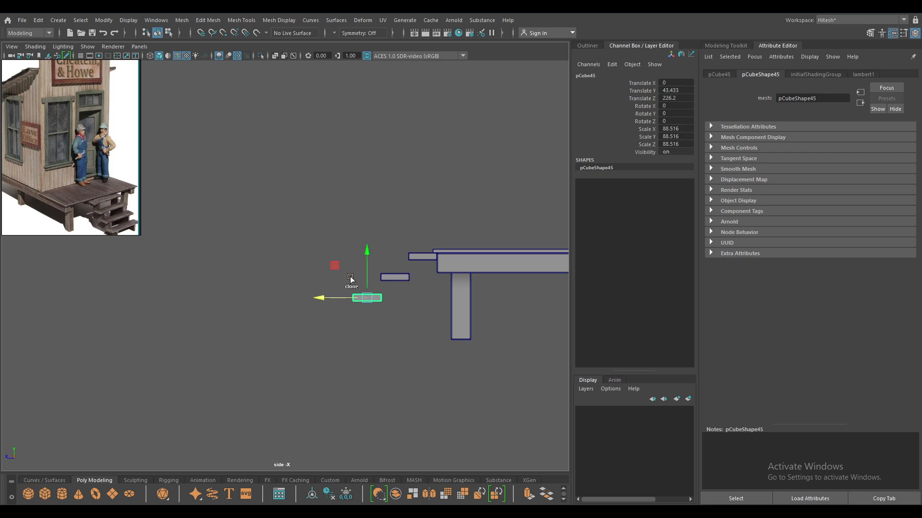
{"action": "key", "text": "space"}
{"action": "left_click_drag", "start_coordinate": [382, 317], "coordinate": [308, 302]}
{"action": "scroll", "coordinate": [411, 328], "scroll_direction": "down", "scroll_amount": 6}
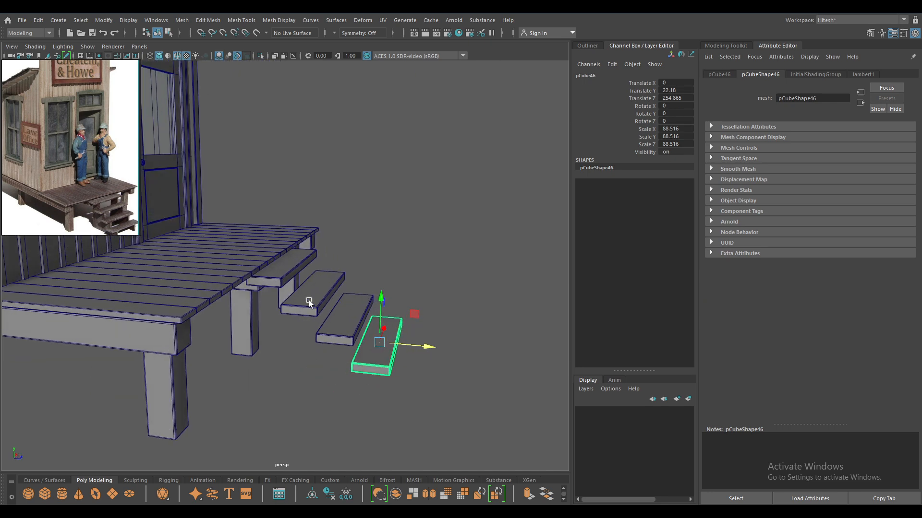
Duplicate the top tread and rotate the copy 90 degrees about Z into a vertical board
{"action": "left_click", "coordinate": [290, 280]}
{"action": "key", "text": "e"}
{"action": "left_click_drag", "start_coordinate": [293, 234], "coordinate": [212, 303]}
In the front view, lower the vertical board to about Y 19 and shift it toward the tread ends at about X -43
{"action": "key", "text": "space"}
{"action": "left_click", "coordinate": [213, 329]}
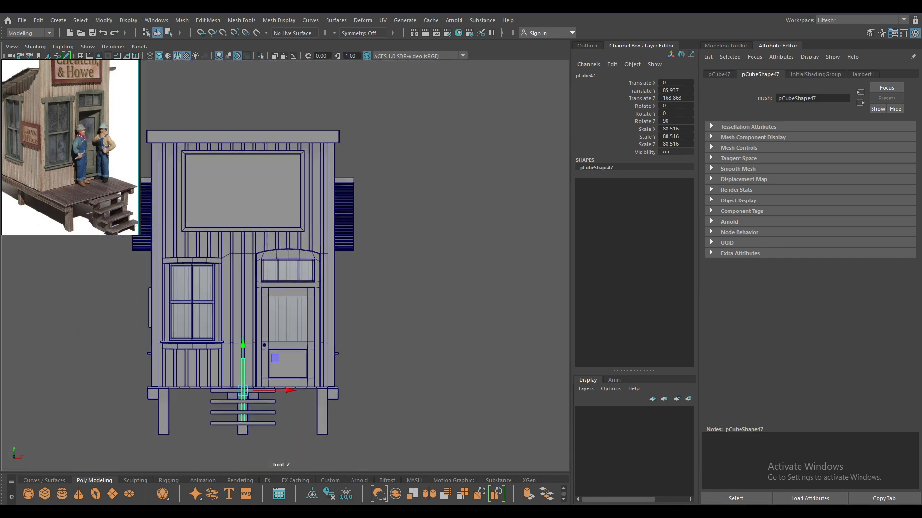
{"action": "scroll", "coordinate": [334, 207], "scroll_direction": "up", "scroll_amount": 6}
{"action": "left_click_drag", "start_coordinate": [359, 188], "coordinate": [347, 306]}
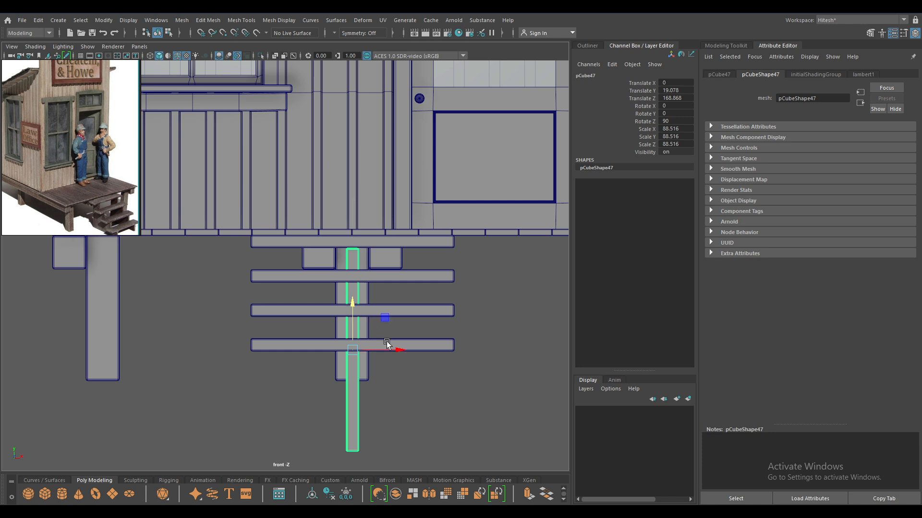
{"action": "left_click_drag", "start_coordinate": [391, 352], "coordinate": [325, 361]}
{"action": "middle_click_drag", "start_coordinate": [324, 361], "coordinate": [370, 380], "text": "alt"}
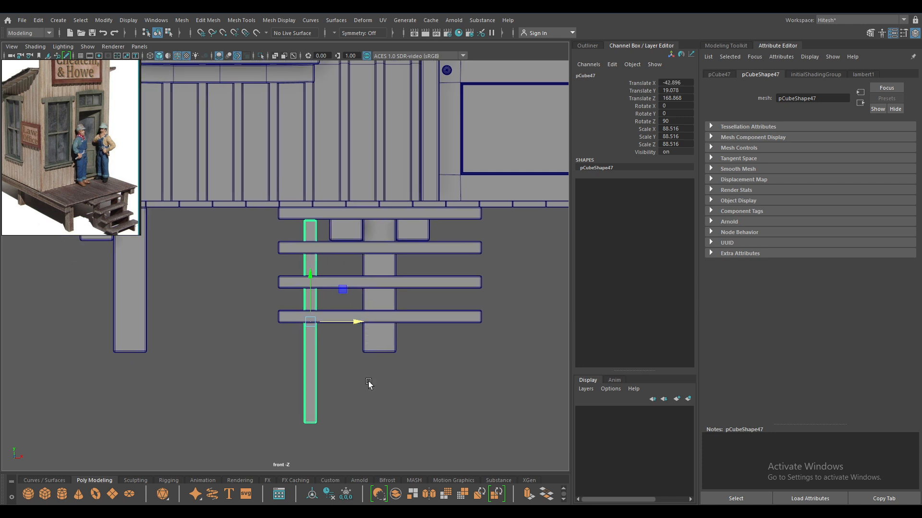
In the side view, move the vertical board's vertices to narrow it and level its base with the porch post's foot
{"action": "key", "text": "space"}
{"action": "left_click_drag", "start_coordinate": [376, 382], "coordinate": [413, 382]}
{"action": "middle_click_drag", "start_coordinate": [413, 382], "coordinate": [334, 349], "text": "alt"}
{"action": "right_click_drag", "start_coordinate": [334, 349], "coordinate": [411, 402], "text": "alt"}
{"action": "right_click_drag", "start_coordinate": [353, 274], "coordinate": [355, 216], "text": "alt"}
{"action": "left_click_drag", "start_coordinate": [328, 371], "coordinate": [272, 60]}
{"action": "left_click_drag", "start_coordinate": [270, 259], "coordinate": [280, 260]}
{"action": "left_click_drag", "start_coordinate": [408, 385], "coordinate": [340, 137]}
{"action": "left_click_drag", "start_coordinate": [401, 401], "coordinate": [354, 237]}
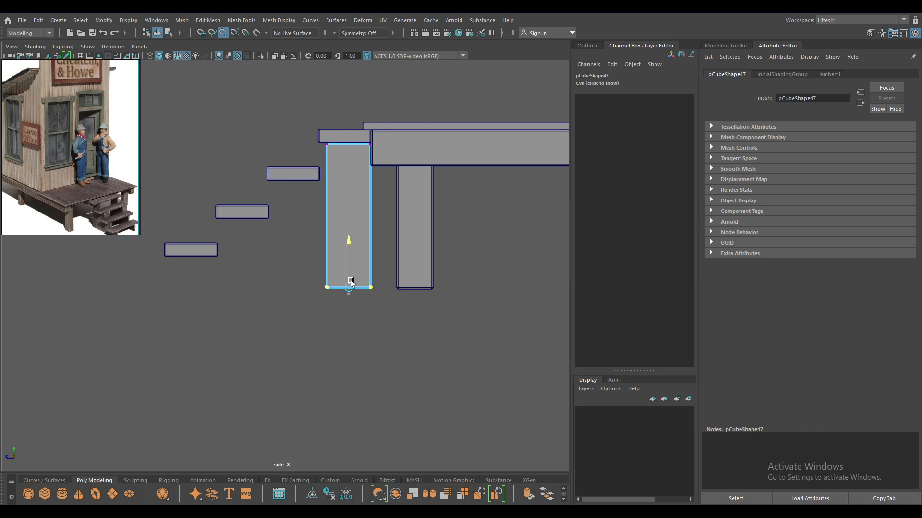
Duplicate the vertical board and place the copy directly in front of it at about Z 194
{"action": "right_click_drag", "start_coordinate": [359, 223], "coordinate": [405, 177]}
{"action": "key", "text": "ctrl+d"}
{"action": "left_click_drag", "start_coordinate": [296, 259], "coordinate": [251, 266]}
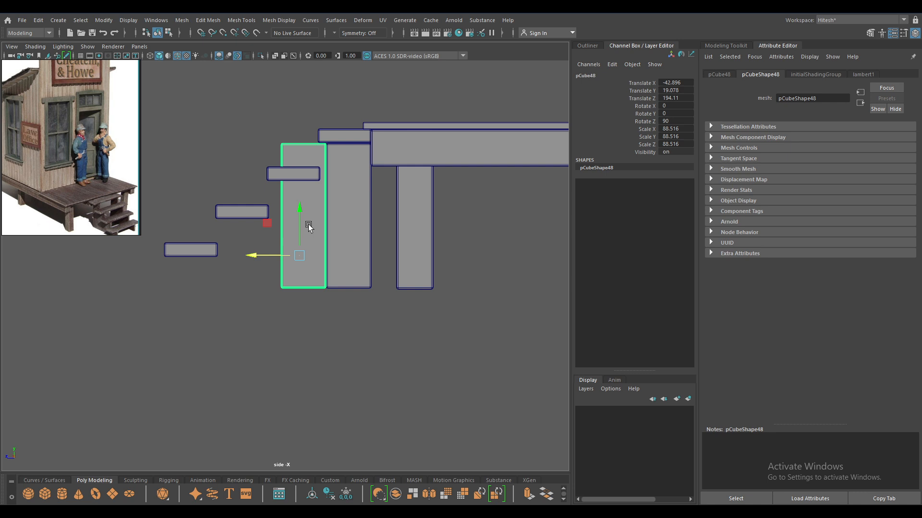
Delete the duplicated vertical board and the original board behind it
{"action": "key", "text": "Delete"}
{"action": "left_click", "coordinate": [337, 222]}
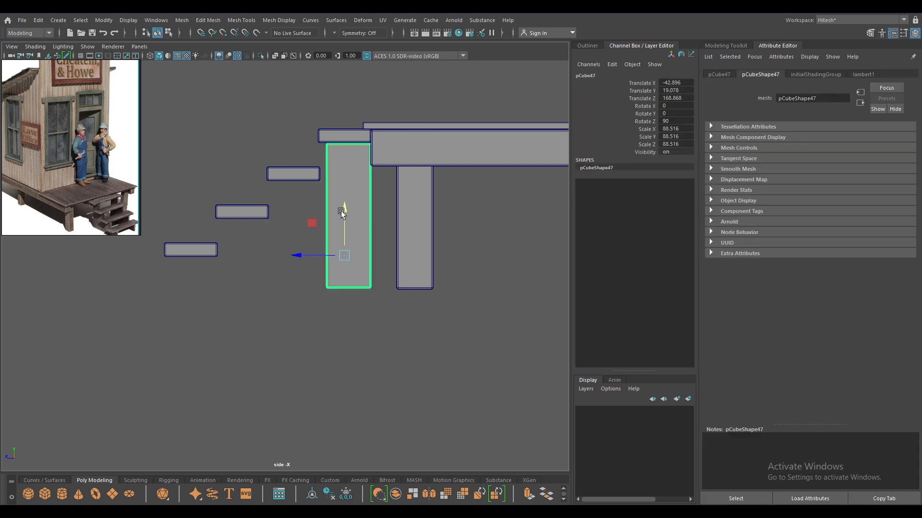
{"action": "right_click", "coordinate": [343, 189]}
{"action": "left_click", "coordinate": [367, 177]}
{"action": "key", "text": "Delete"}
Create a new polygon cube and move it forward to about Z 206 near the stair treads
{"action": "key", "text": "space"}
{"action": "key", "text": "space"}
{"action": "left_click_drag", "start_coordinate": [387, 230], "coordinate": [481, 243], "text": "alt"}
{"action": "right_click_drag", "start_coordinate": [482, 240], "coordinate": [478, 266], "text": "shift"}
{"action": "left_click_drag", "start_coordinate": [449, 287], "coordinate": [403, 307], "text": "alt"}
{"action": "left_click_drag", "start_coordinate": [229, 308], "coordinate": [310, 352]}
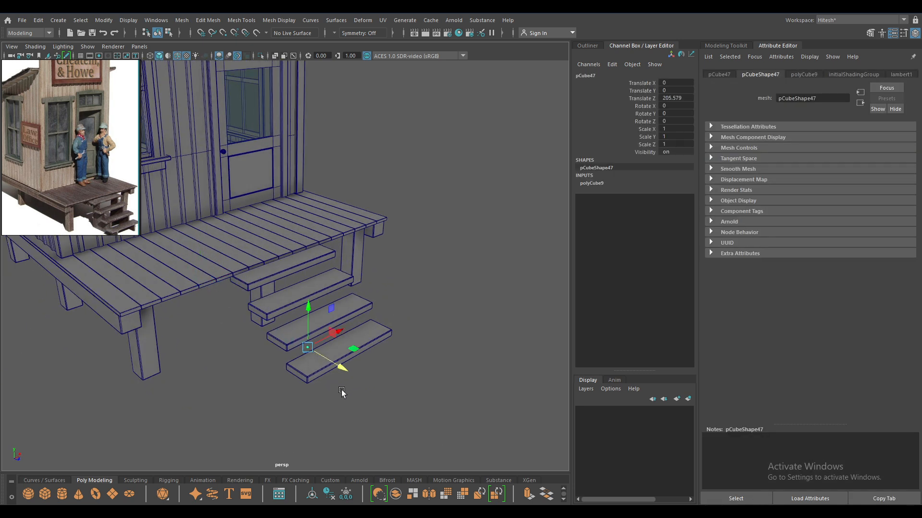
In the side view, scale the new cube uniformly to about 127 and move it up and forward beneath the top tread
{"action": "key", "text": "space"}
{"action": "left_click_drag", "start_coordinate": [341, 390], "coordinate": [391, 393]}
{"action": "left_click_drag", "start_coordinate": [336, 391], "coordinate": [327, 392], "text": "alt"}
{"action": "right_click_drag", "start_coordinate": [327, 391], "coordinate": [343, 379], "text": "alt"}
{"action": "key", "text": "r"}
{"action": "left_click_drag", "start_coordinate": [278, 289], "coordinate": [485, 475]}
{"action": "key", "text": "w"}
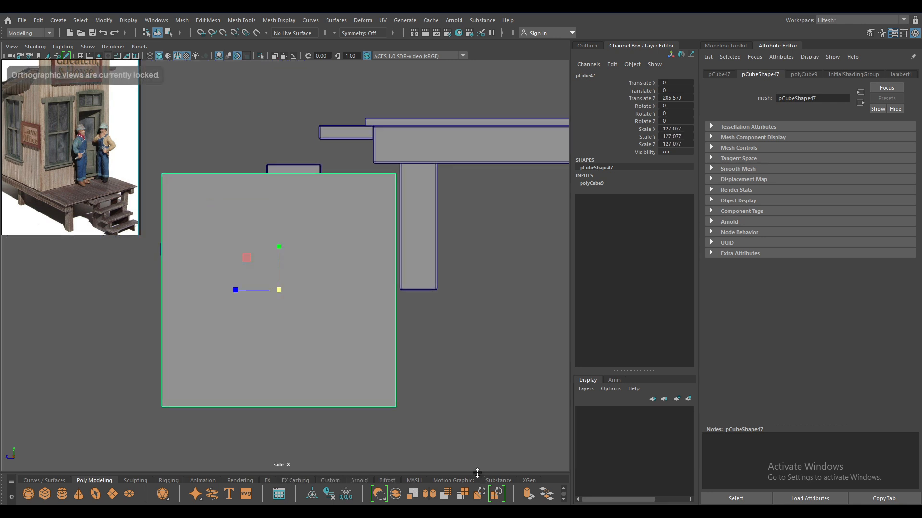
{"action": "left_click_drag", "start_coordinate": [279, 240], "coordinate": [275, 208]}
{"action": "left_click_drag", "start_coordinate": [234, 254], "coordinate": [207, 258]}
In wireframe display, move the cube's front vertices back to line up with the lowest tread's front edge
{"action": "middle_click_drag", "start_coordinate": [230, 257], "coordinate": [298, 251], "text": "alt"}
{"action": "right_click_drag", "start_coordinate": [335, 232], "coordinate": [291, 230]}
{"action": "left_click_drag", "start_coordinate": [212, 128], "coordinate": [284, 442]}
{"action": "key", "text": "4"}
{"action": "left_click_drag", "start_coordinate": [168, 252], "coordinate": [190, 253]}
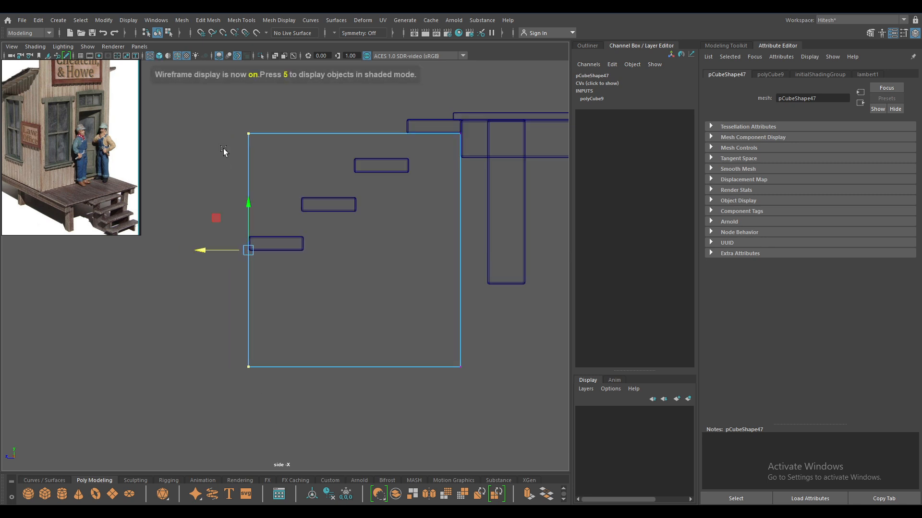
Flatten the cube by lowering its upper vertices to the lowest tread's underside and raising its lower vertices to the porch leg's base
{"action": "left_click_drag", "start_coordinate": [226, 80], "coordinate": [489, 208]}
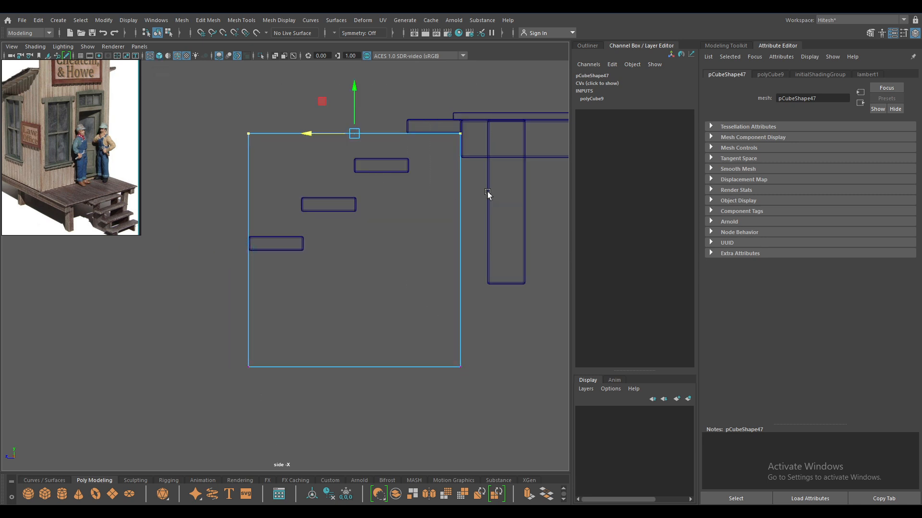
{"action": "left_click_drag", "start_coordinate": [358, 96], "coordinate": [362, 204]}
{"action": "left_click_drag", "start_coordinate": [496, 412], "coordinate": [262, 312]}
{"action": "left_click_drag", "start_coordinate": [351, 309], "coordinate": [352, 299]}
{"action": "left_click_drag", "start_coordinate": [356, 196], "coordinate": [377, 405]}
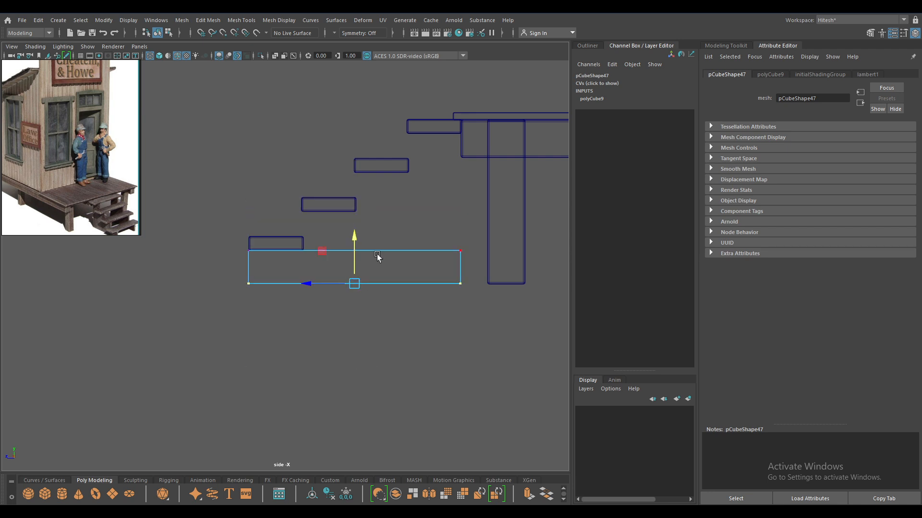
{"action": "middle_click_drag", "start_coordinate": [383, 237], "coordinate": [370, 241], "text": "alt"}
Cut three vertical edges into the block with Multi-Cut, in line with the rear edges of the three lower treads
{"action": "right_click_drag", "start_coordinate": [308, 260], "coordinate": [336, 222]}
{"action": "scroll", "coordinate": [301, 280], "scroll_direction": "up", "scroll_amount": 5}
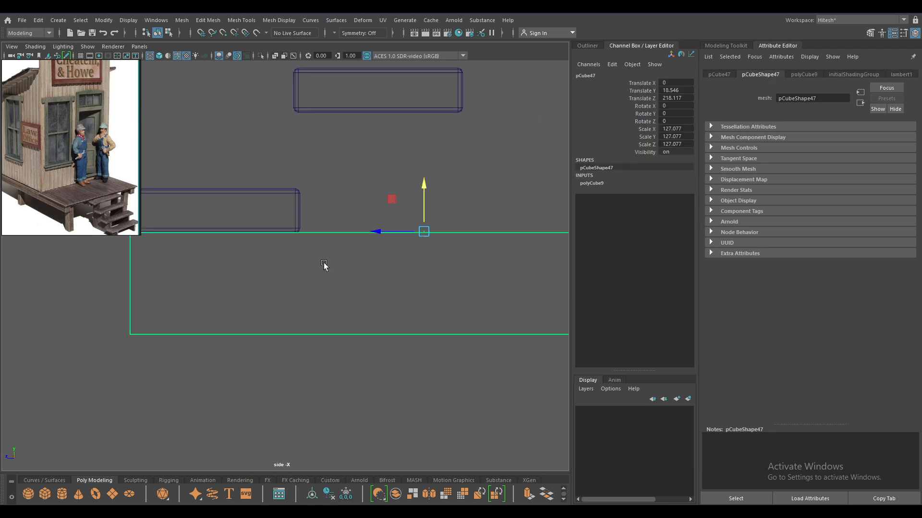
{"action": "right_click_drag", "start_coordinate": [324, 266], "coordinate": [283, 254], "text": "shift"}
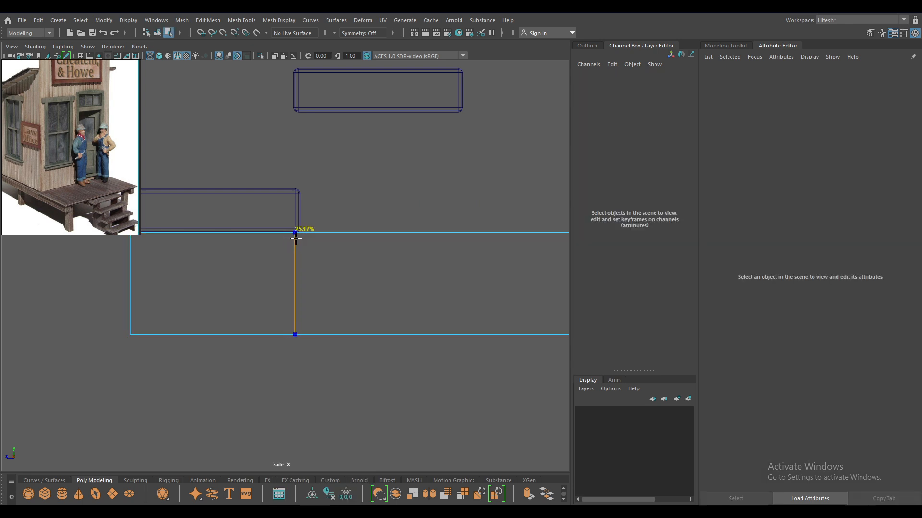
{"action": "left_click", "coordinate": [301, 239]}
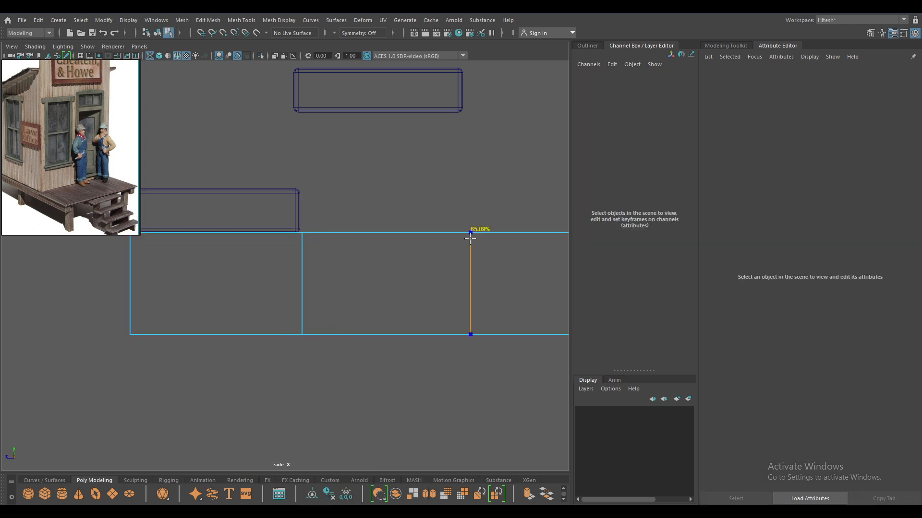
{"action": "left_click", "coordinate": [464, 239]}
{"action": "scroll", "coordinate": [471, 251], "scroll_direction": "down", "scroll_amount": 4}
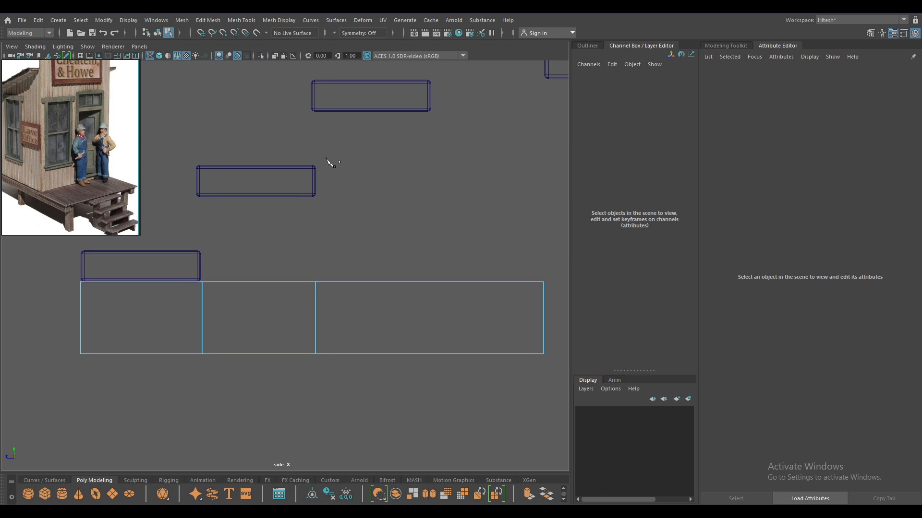
{"action": "left_click", "coordinate": [424, 284]}
{"action": "scroll", "coordinate": [448, 288], "scroll_direction": "down", "scroll_amount": 3}
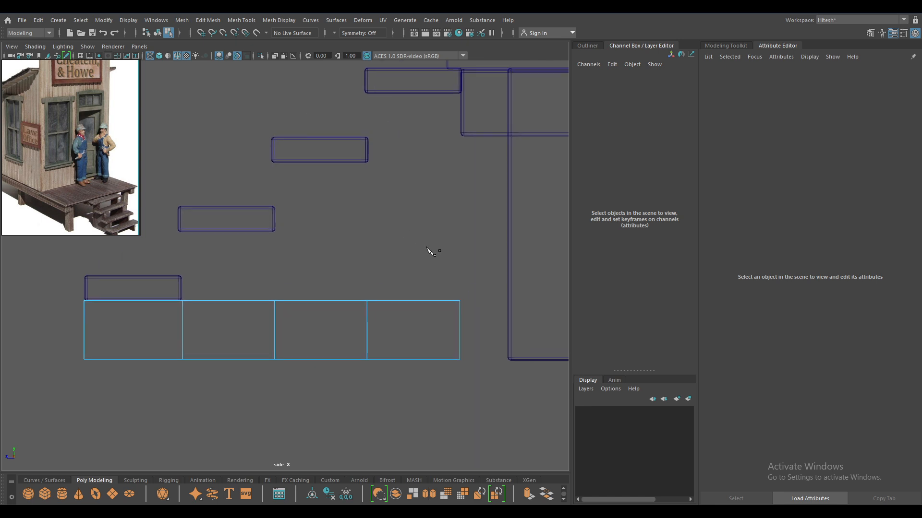
Narrow the block to a thin board, move it to about X 52.669 under the treads' ends, and restore shaded display
{"action": "right_click_drag", "start_coordinate": [314, 171], "coordinate": [332, 192]}
{"action": "key", "text": "space"}
{"action": "left_click_drag", "start_coordinate": [223, 279], "coordinate": [184, 288]}
{"action": "scroll", "coordinate": [303, 327], "scroll_direction": "down", "scroll_amount": 8}
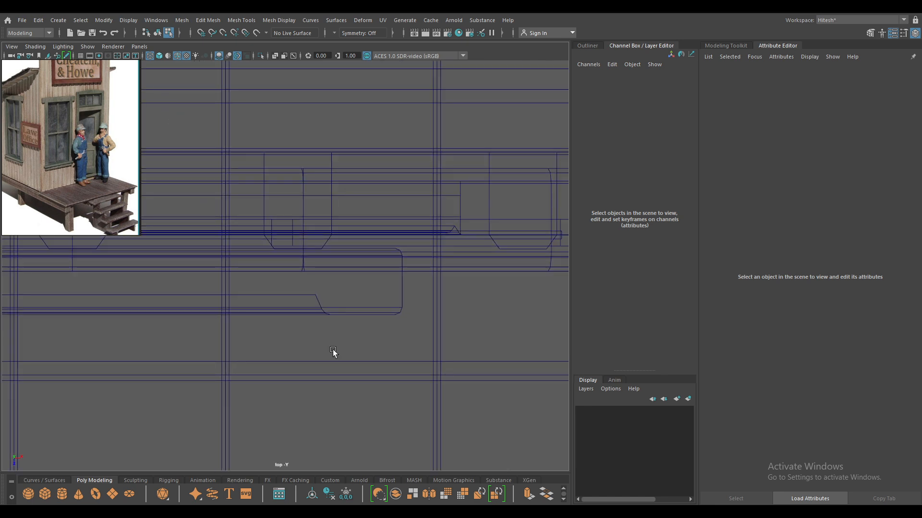
{"action": "middle_click_drag", "start_coordinate": [332, 336], "coordinate": [275, 153], "text": "alt"}
{"action": "scroll", "coordinate": [286, 310], "scroll_direction": "down", "scroll_amount": 7}
{"action": "middle_click_drag", "start_coordinate": [286, 311], "coordinate": [535, 61], "text": "alt"}
{"action": "right_click_drag", "start_coordinate": [402, 214], "coordinate": [476, 160]}
{"action": "key", "text": "e"}
{"action": "key", "text": "r"}
{"action": "left_click_drag", "start_coordinate": [401, 182], "coordinate": [476, 194]}
{"action": "key", "text": "w"}
{"action": "key", "text": "w"}
{"action": "key", "text": "space"}
{"action": "left_click_drag", "start_coordinate": [475, 193], "coordinate": [468, 152]}
{"action": "mouse_move", "coordinate": [422, 241]}
{"action": "left_mouse_down", "text": "alt"}
{"action": "mouse_move", "coordinate": [302, 245]}
{"action": "mouse_move", "coordinate": [357, 247]}
{"action": "left_mouse_up", "text": "alt"}
{"action": "key", "text": "6"}
In the side view, extrude the support's three rear upper faces up to the underside of the second-lowest tread
{"action": "key", "text": "space"}
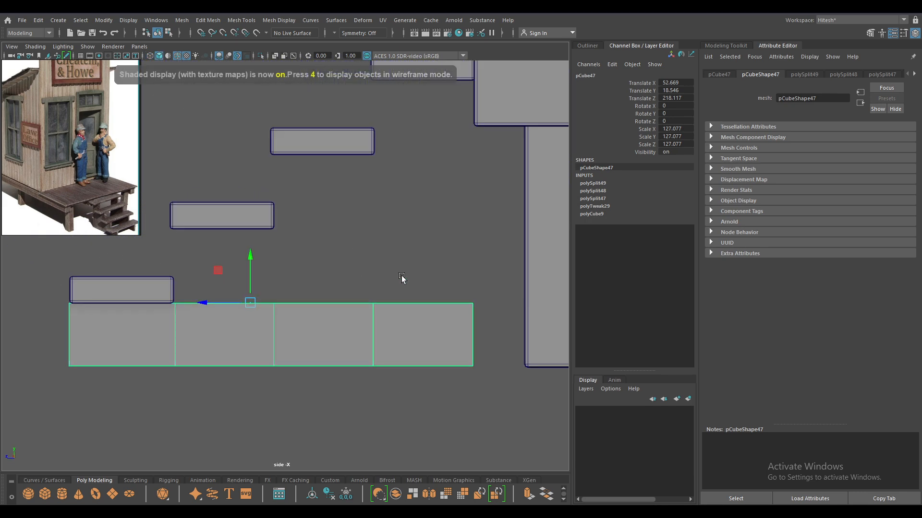
{"action": "right_click", "coordinate": [400, 222]}
{"action": "left_click", "coordinate": [394, 249]}
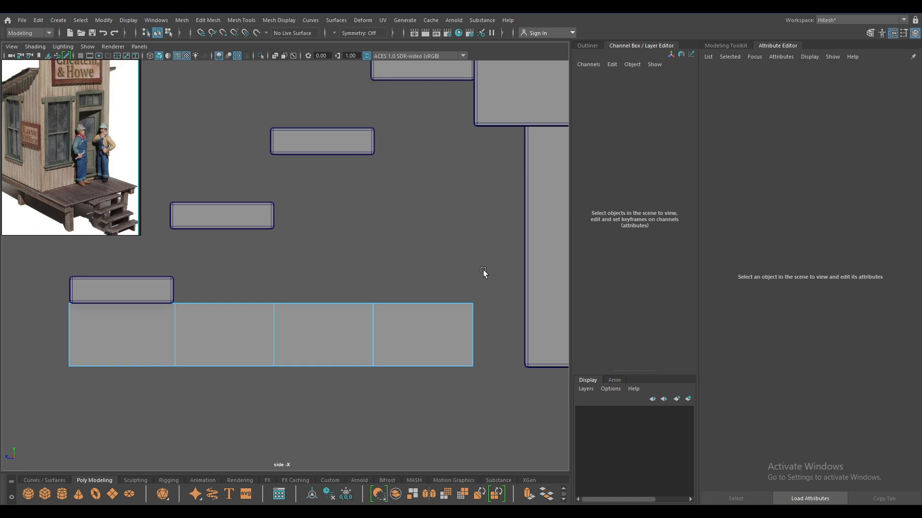
{"action": "left_click_drag", "start_coordinate": [490, 246], "coordinate": [725, 386]}
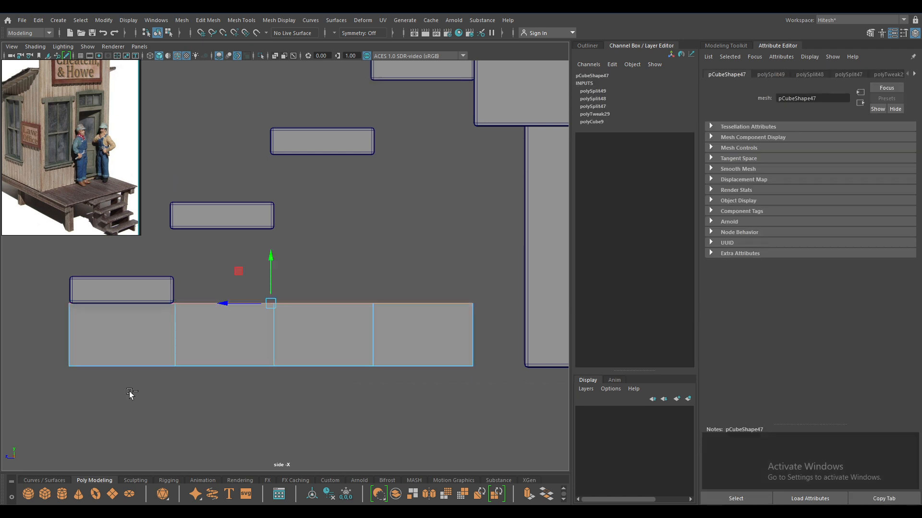
{"action": "key", "text": "ctrl+e"}
{"action": "left_click_drag", "start_coordinate": [324, 262], "coordinate": [331, 184]}
Extrude the two rear faces up to the third tread, and the rearmost face up to the top tread's underside
{"action": "left_click_drag", "start_coordinate": [182, 144], "coordinate": [288, 336], "text": "ctrl"}
{"action": "key", "text": "ctrl+e"}
{"action": "left_click_drag", "start_coordinate": [372, 186], "coordinate": [372, 112]}
{"action": "left_click_drag", "start_coordinate": [290, 102], "coordinate": [331, 255], "text": "ctrl"}
{"action": "left_click_drag", "start_coordinate": [422, 109], "coordinate": [440, 35], "text": "shift"}
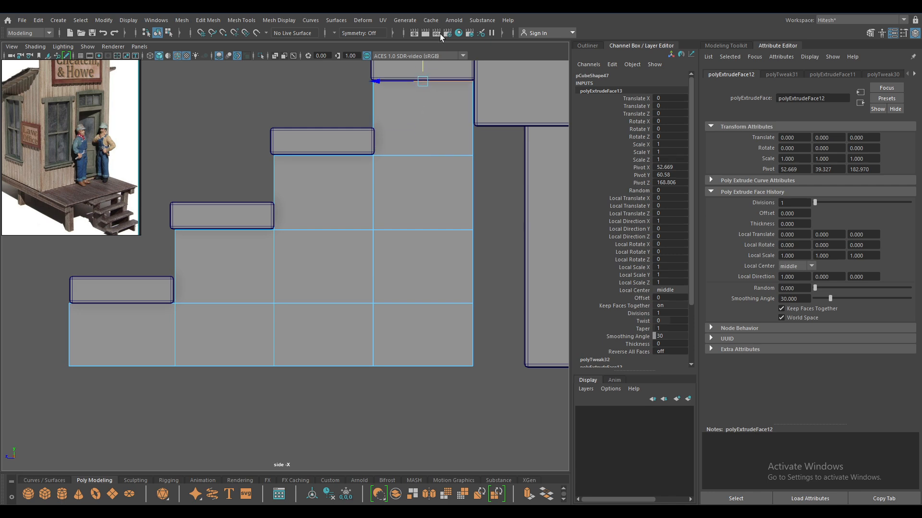
Duplicate the stepped support in the perspective view and move the copy along X to the opposite end of the treads
{"action": "key", "text": "space"}
{"action": "left_click_drag", "start_coordinate": [432, 92], "coordinate": [421, 36]}
{"action": "left_click_drag", "start_coordinate": [417, 192], "coordinate": [390, 212], "text": "alt"}
{"action": "left_click_drag", "start_coordinate": [314, 384], "coordinate": [360, 400], "text": "alt"}
{"action": "right_click_drag", "start_coordinate": [402, 306], "coordinate": [461, 181]}
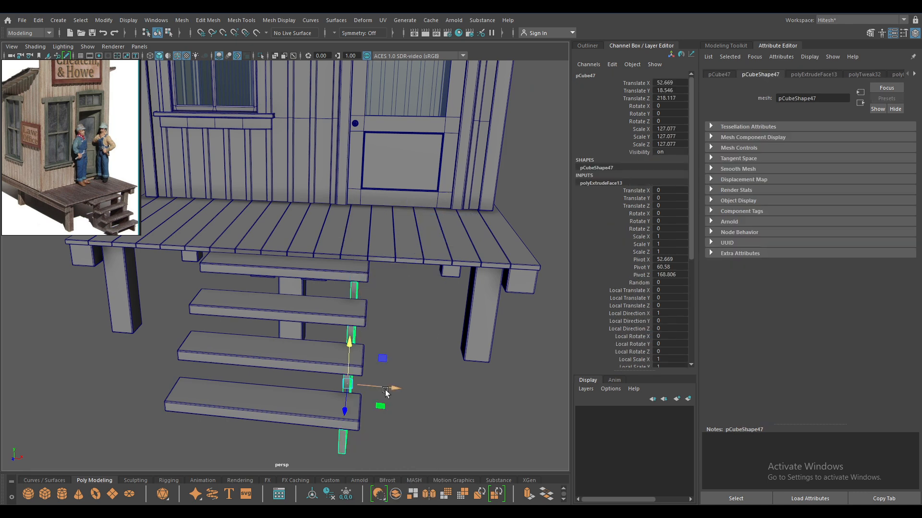
{"action": "key", "text": "ctrl+d"}
{"action": "left_click_drag", "start_coordinate": [393, 386], "coordinate": [246, 381]}
{"action": "left_click", "coordinate": [400, 450]}
Turn off the wireframe overlay on shaded objects and view the whole building from the front
{"action": "scroll", "coordinate": [319, 305], "scroll_direction": "down", "scroll_amount": 6}
{"action": "left_click_drag", "start_coordinate": [319, 305], "coordinate": [367, 302], "text": "alt"}
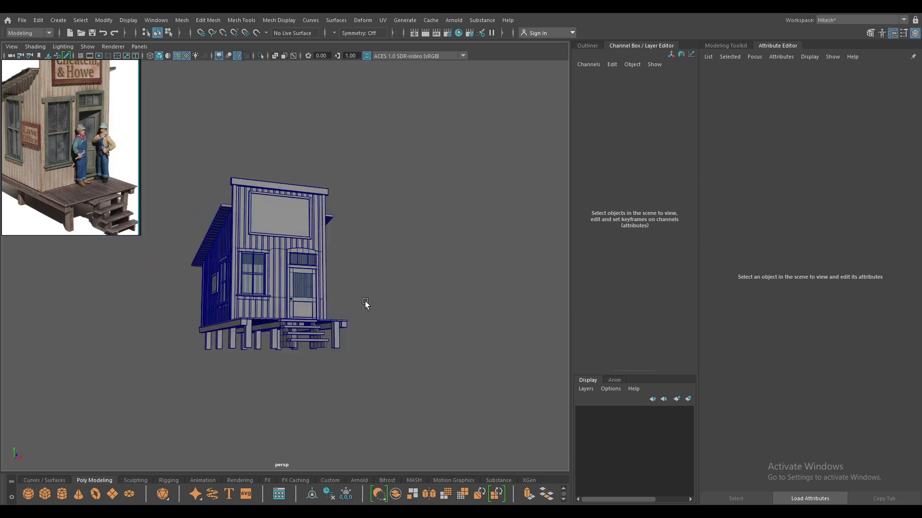
{"action": "left_click", "coordinate": [177, 55]}
{"action": "mouse_move", "coordinate": [276, 200]}
{"action": "left_mouse_down", "text": "alt"}
{"action": "mouse_move", "coordinate": [306, 216]}
{"action": "mouse_move", "coordinate": [267, 251]}
{"action": "mouse_move", "coordinate": [269, 241]}
{"action": "left_mouse_up", "text": "alt"}
{"action": "scroll", "coordinate": [292, 252], "scroll_direction": "up", "scroll_amount": 5}
{"action": "scroll", "coordinate": [291, 252], "scroll_direction": "down", "scroll_amount": 5}
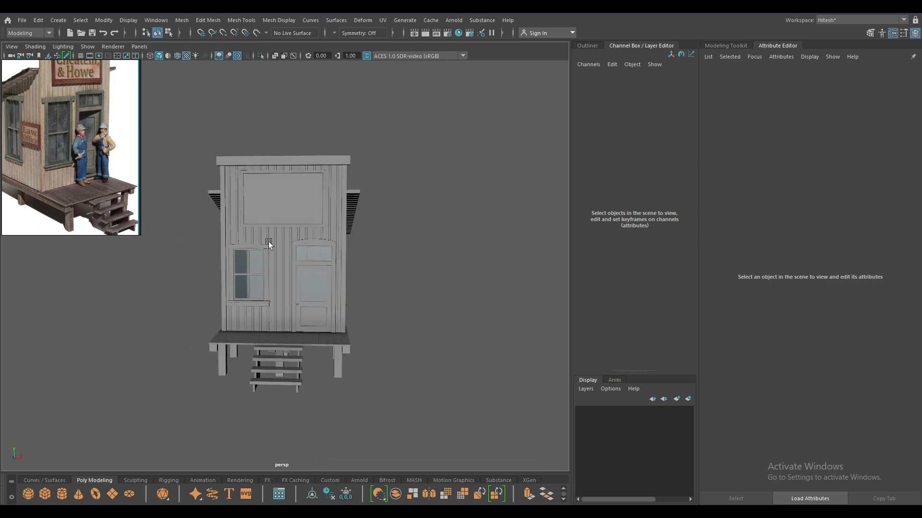
{"action": "middle_click_drag", "start_coordinate": [269, 241], "coordinate": [303, 255], "text": "alt"}
Bring the sign into view in the reference image, create a 3D type object and move it forward to about Z 465
{"action": "middle_click_drag", "start_coordinate": [100, 119], "coordinate": [111, 142]}
{"action": "scroll", "coordinate": [336, 185], "scroll_direction": "down", "scroll_amount": 3}
{"action": "left_click_drag", "start_coordinate": [344, 180], "coordinate": [412, 172], "text": "alt"}
{"action": "scroll", "coordinate": [412, 172], "scroll_direction": "down", "scroll_amount": 3}
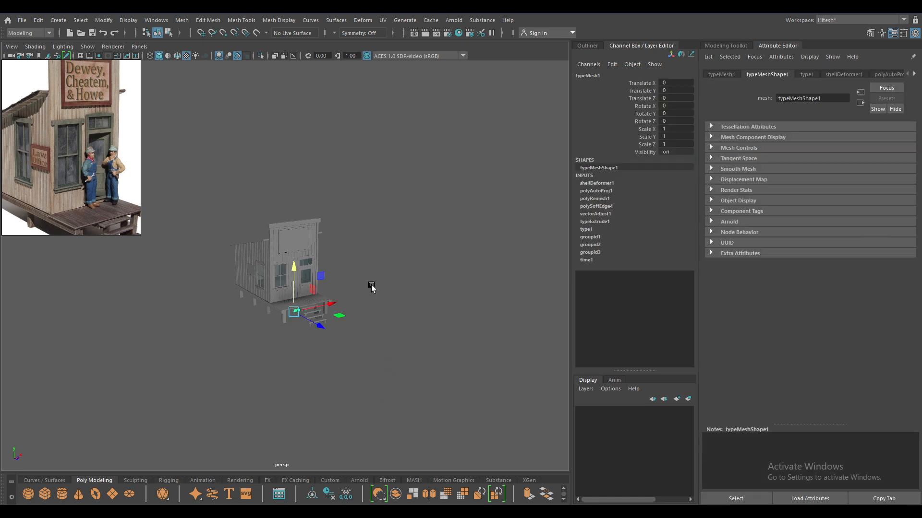
{"action": "left_click_drag", "start_coordinate": [316, 327], "coordinate": [331, 371]}
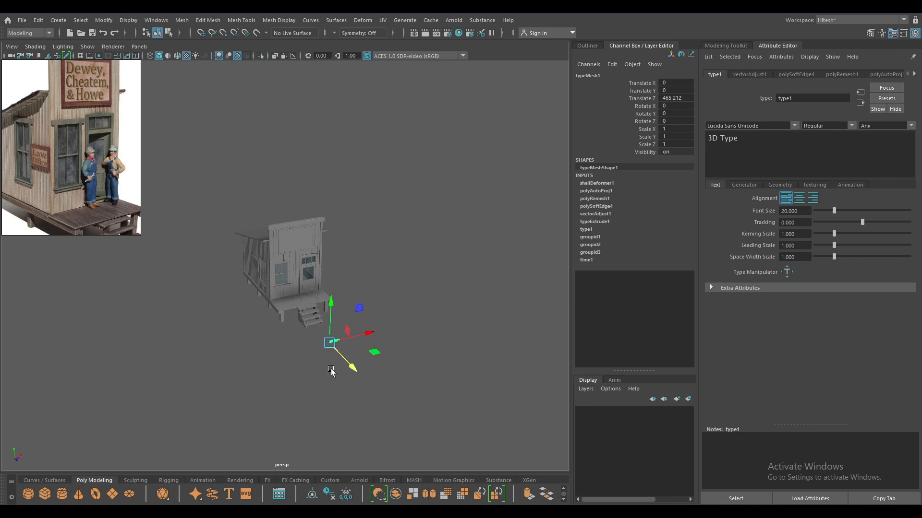
Replace the default 3D text with "Dewey, Cheatem & Howe", broken into three lines after "Dewey," and "Cheatem"
{"action": "left_click_drag", "start_coordinate": [416, 442], "coordinate": [391, 428], "text": "alt"}
{"action": "scroll", "coordinate": [379, 384], "scroll_direction": "up", "scroll_amount": 5}
{"action": "middle_click_drag", "start_coordinate": [356, 353], "coordinate": [351, 303], "text": "alt"}
{"action": "left_click_drag", "start_coordinate": [312, 278], "coordinate": [380, 296], "text": "alt"}
{"action": "scroll", "coordinate": [352, 294], "scroll_direction": "down", "scroll_amount": 3}
{"action": "left_click", "coordinate": [766, 149]}
{"action": "double_click", "coordinate": [774, 145]}
{"action": "left_click", "coordinate": [774, 145]}
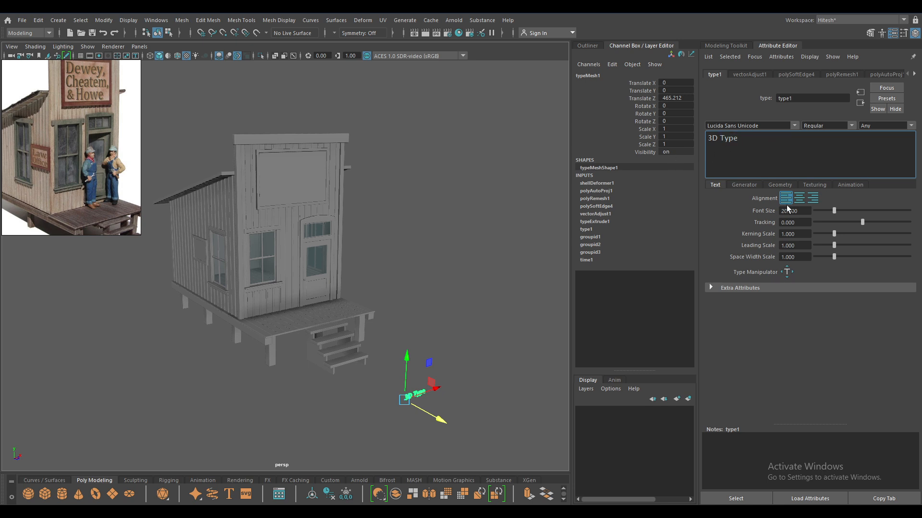
{"action": "double_click", "coordinate": [750, 148]}
{"action": "type", "text": "Dewey, Cheatem & Howe"}
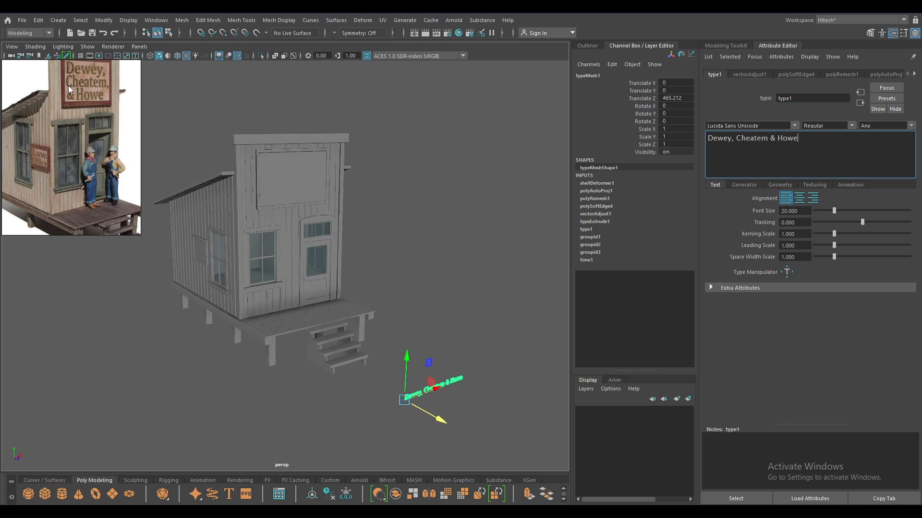
{"action": "key", "text": "Return"}
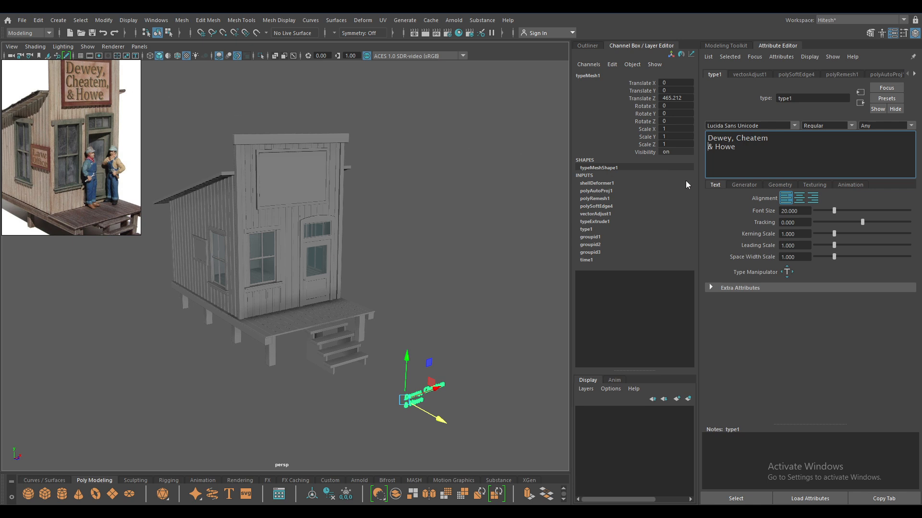
{"action": "key", "text": "Return"}
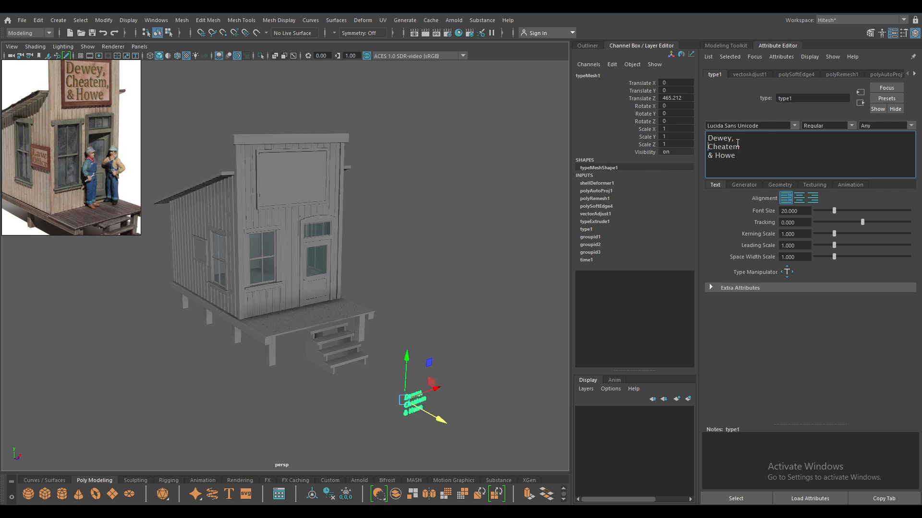
Try centred alignment, return the text to left alignment, and add a comma after "Cheatem"
{"action": "left_click_drag", "start_coordinate": [331, 243], "coordinate": [410, 213], "text": "alt"}
{"action": "left_click", "coordinate": [799, 197]}
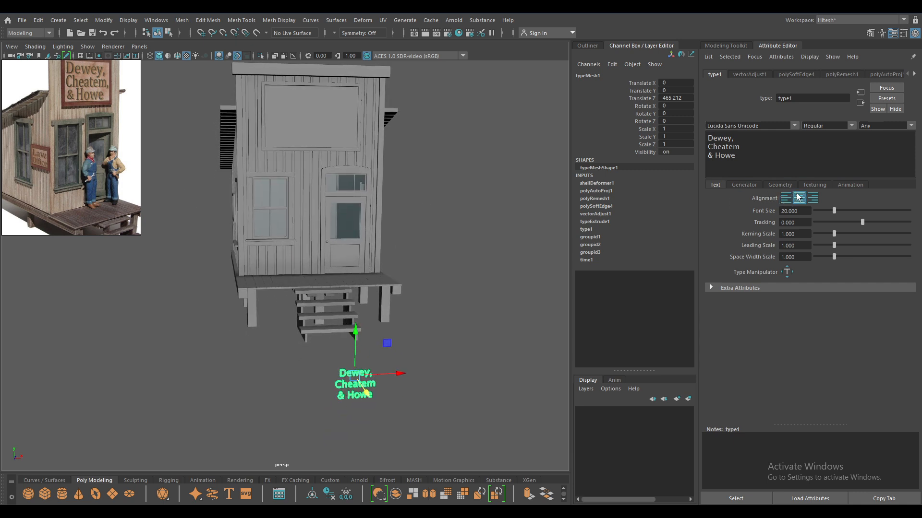
{"action": "left_click", "coordinate": [785, 198]}
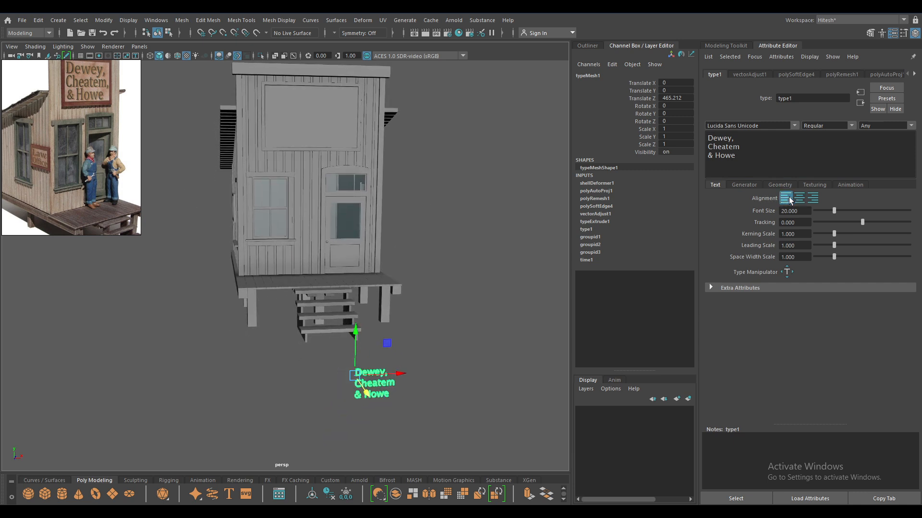
{"action": "left_click", "coordinate": [764, 148]}
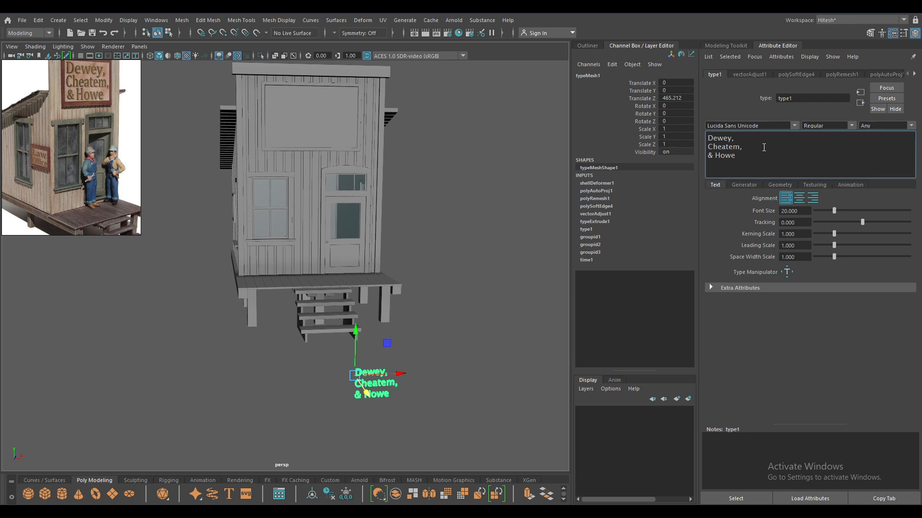
Enlarge the 3D text's font size to about 64.469
{"action": "left_click_drag", "start_coordinate": [368, 278], "coordinate": [408, 283], "text": "alt"}
{"action": "middle_click_drag", "start_coordinate": [408, 283], "coordinate": [384, 210], "text": "alt"}
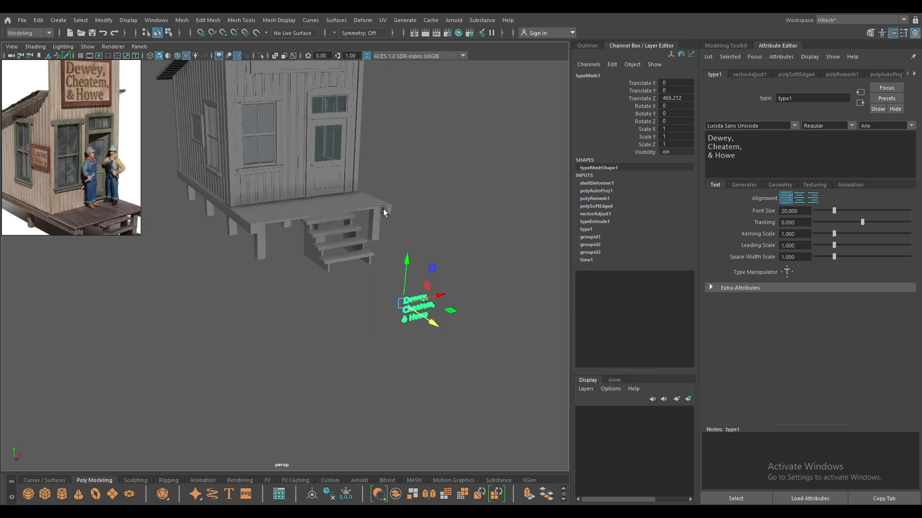
{"action": "right_click_drag", "start_coordinate": [385, 210], "coordinate": [360, 311], "text": "alt"}
{"action": "middle_click_drag", "start_coordinate": [360, 310], "coordinate": [226, 267], "text": "alt"}
{"action": "right_click_drag", "start_coordinate": [226, 267], "coordinate": [247, 19], "text": "alt"}
{"action": "middle_click_drag", "start_coordinate": [480, 150], "coordinate": [500, 239], "text": "alt"}
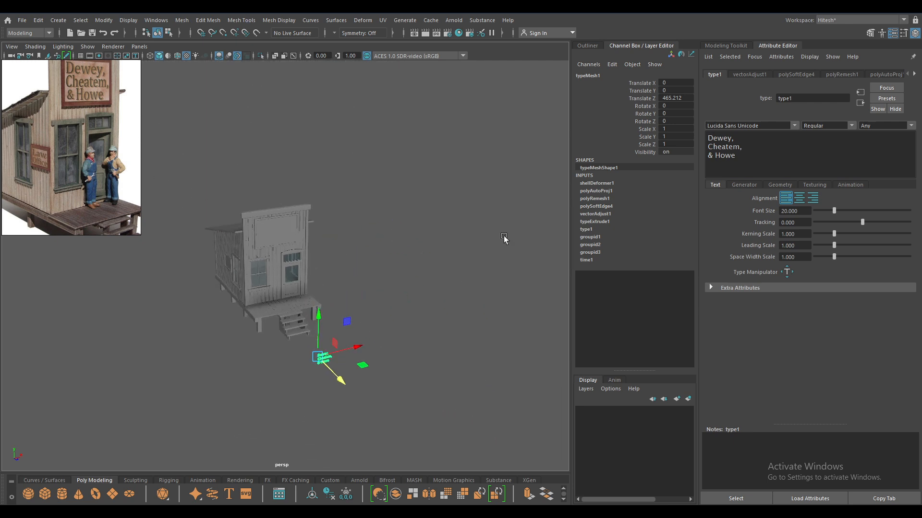
{"action": "left_click_drag", "start_coordinate": [834, 213], "coordinate": [876, 211]}
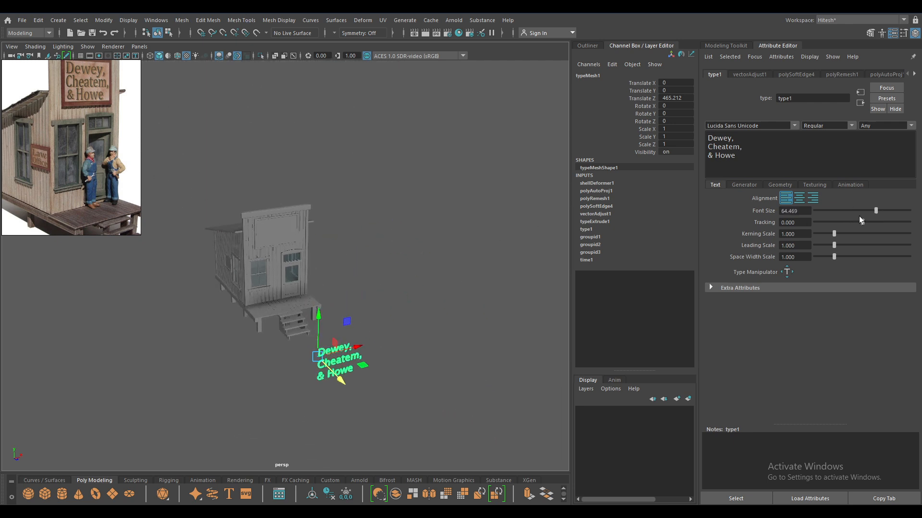
Raise the text to about Y 530 and move it back to about Z 9.8, near the sign board
{"action": "left_click_drag", "start_coordinate": [317, 315], "coordinate": [318, 201]}
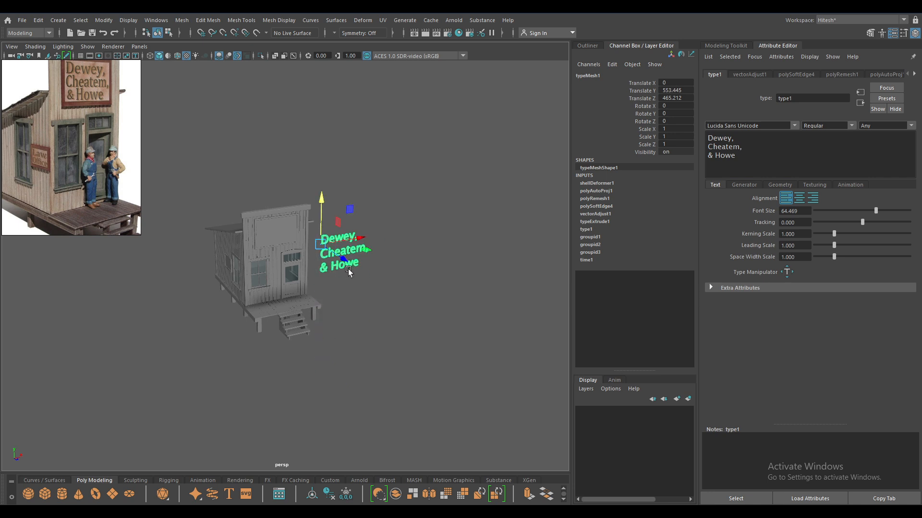
{"action": "left_click_drag", "start_coordinate": [341, 256], "coordinate": [225, 261]}
{"action": "key", "text": "f"}
{"action": "right_click_drag", "start_coordinate": [225, 276], "coordinate": [144, 312], "text": "alt"}
{"action": "middle_click_drag", "start_coordinate": [111, 350], "coordinate": [228, 301], "text": "alt"}
{"action": "left_click_drag", "start_coordinate": [228, 301], "coordinate": [307, 316], "text": "alt"}
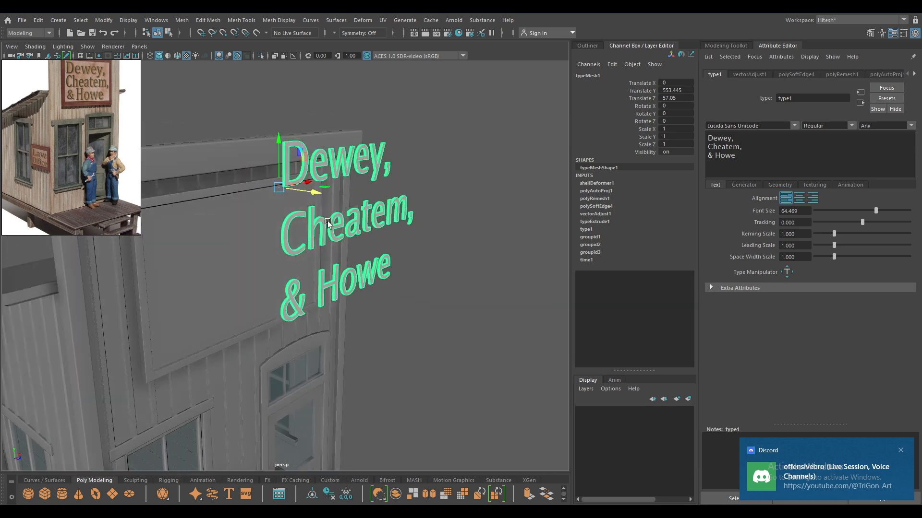
{"action": "left_click_drag", "start_coordinate": [306, 198], "coordinate": [268, 188]}
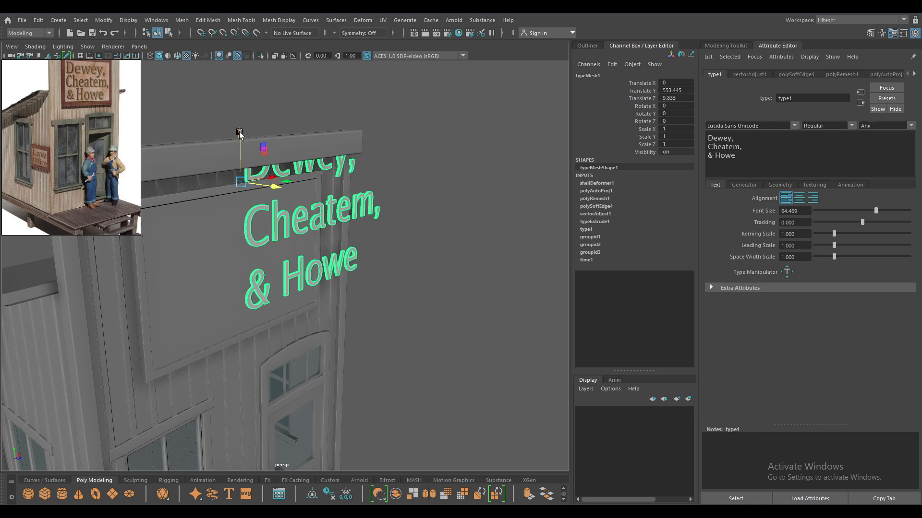
{"action": "left_click_drag", "start_coordinate": [240, 133], "coordinate": [240, 154]}
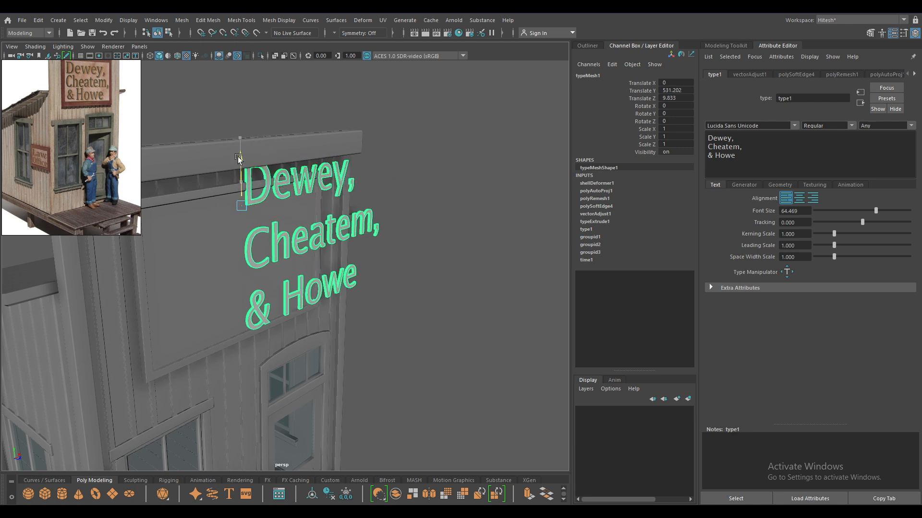
Set the font size to 50 and move the text onto the sign board at about X -72.6, Y 511.4
{"action": "left_click", "coordinate": [800, 211]}
{"action": "type", "text": "50"}
{"action": "key", "text": "Return"}
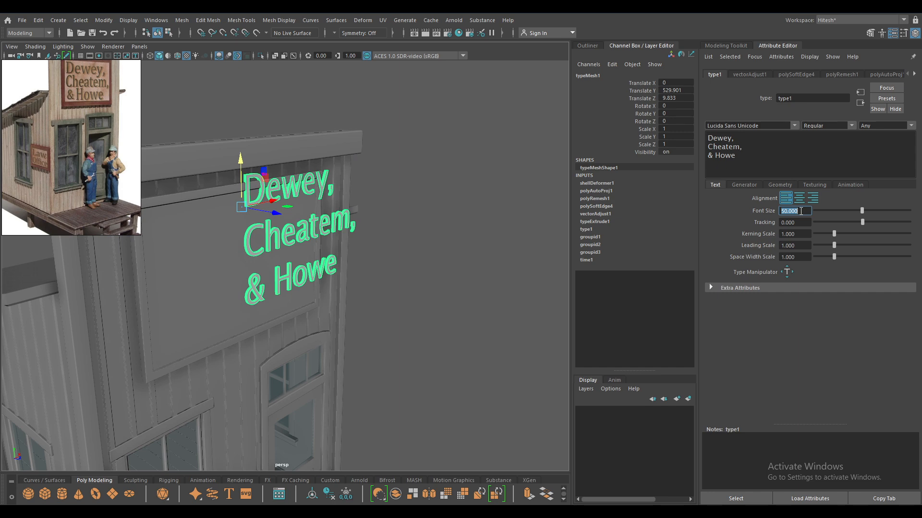
{"action": "left_click_drag", "start_coordinate": [244, 145], "coordinate": [251, 193]}
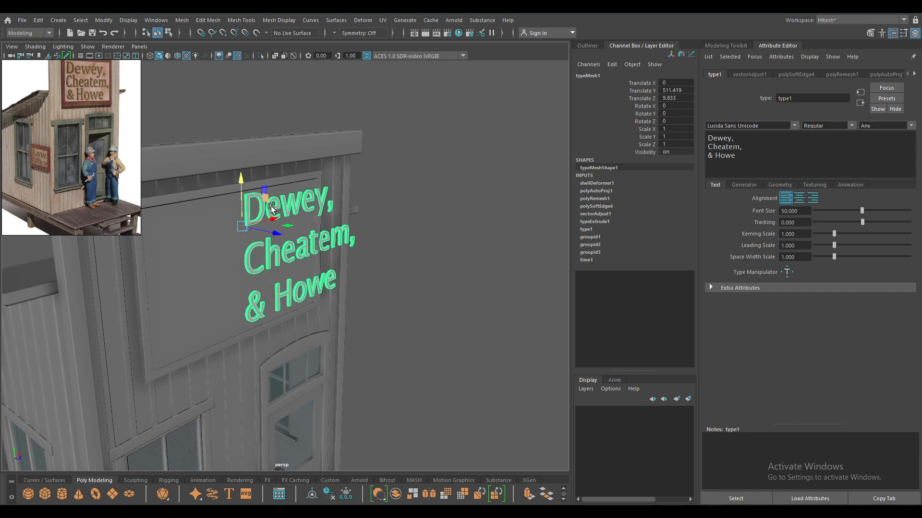
{"action": "left_click_drag", "start_coordinate": [281, 224], "coordinate": [218, 225]}
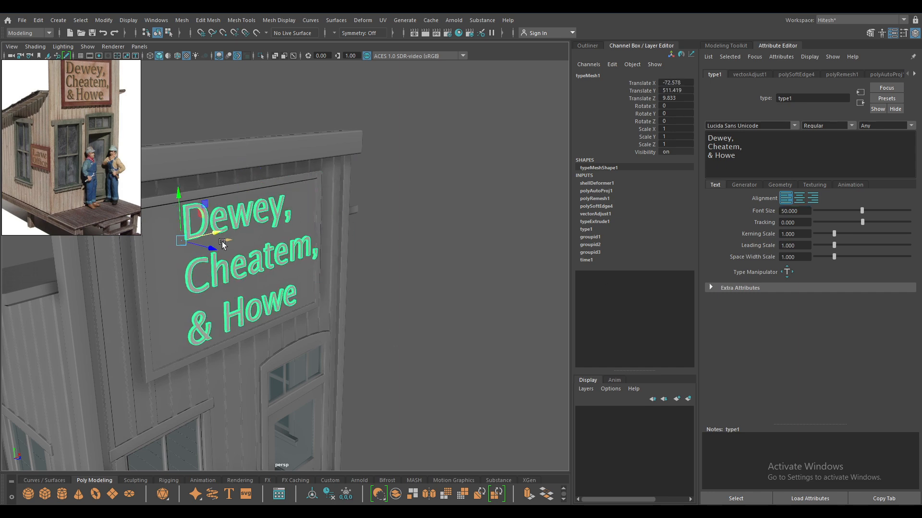
Move the text slightly back to about Z 9.24 so it sits close against the sign board
{"action": "scroll", "coordinate": [353, 298], "scroll_direction": "up", "scroll_amount": 3}
{"action": "left_click_drag", "start_coordinate": [353, 295], "coordinate": [268, 276], "text": "alt"}
{"action": "left_click", "coordinate": [382, 265]}
{"action": "left_click_drag", "start_coordinate": [382, 265], "coordinate": [350, 226], "text": "alt"}
{"action": "left_click", "coordinate": [258, 209]}
{"action": "right_click_drag", "start_coordinate": [350, 226], "coordinate": [376, 291], "text": "alt"}
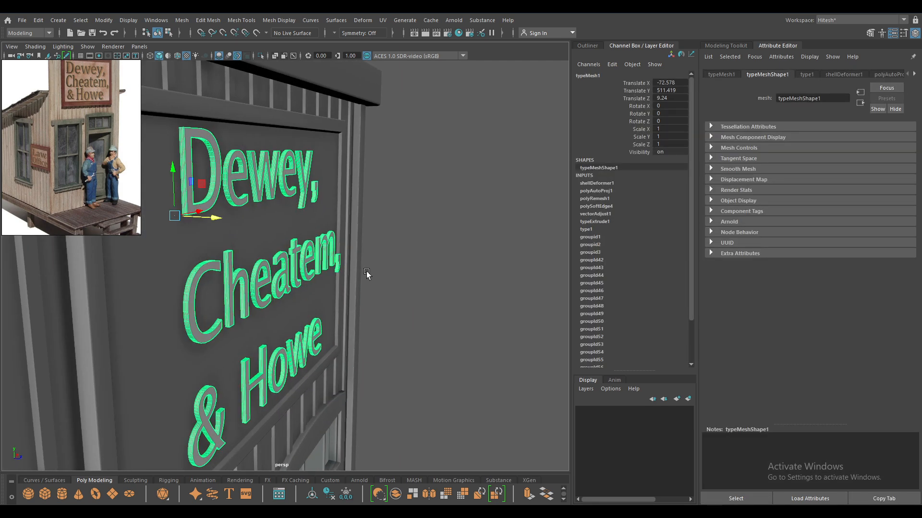
Nudge the sign lettering along its depth axis to about Z 9.42, close to the board
{"action": "left_click_drag", "start_coordinate": [401, 290], "coordinate": [389, 301], "text": "alt"}
{"action": "left_click_drag", "start_coordinate": [362, 315], "coordinate": [346, 236], "text": "alt"}
{"action": "right_click_drag", "start_coordinate": [358, 277], "coordinate": [287, 153], "text": "alt"}
{"action": "left_click_drag", "start_coordinate": [348, 243], "coordinate": [458, 246], "text": "alt"}
{"action": "scroll", "coordinate": [294, 309], "scroll_direction": "up", "scroll_amount": 5}
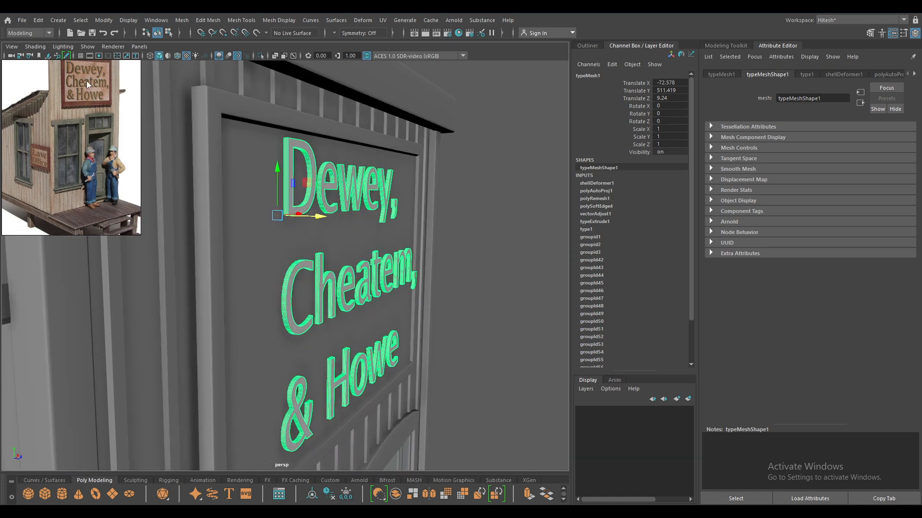
{"action": "middle_click_drag", "start_coordinate": [448, 294], "coordinate": [457, 266], "text": "alt"}
{"action": "left_click_drag", "start_coordinate": [329, 247], "coordinate": [342, 250], "text": "alt"}
{"action": "left_click_drag", "start_coordinate": [362, 201], "coordinate": [367, 201]}
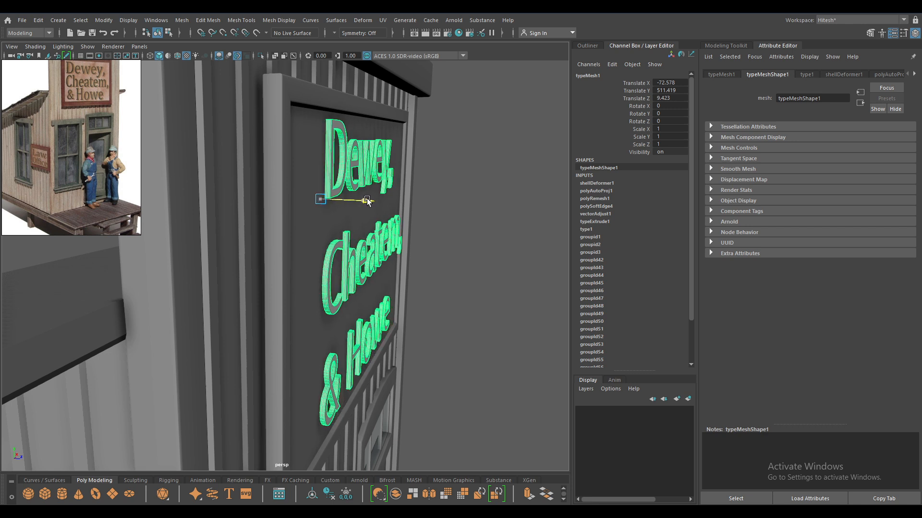
Set the sign lettering's extrude distance to 1
{"action": "left_click", "coordinate": [808, 74]}
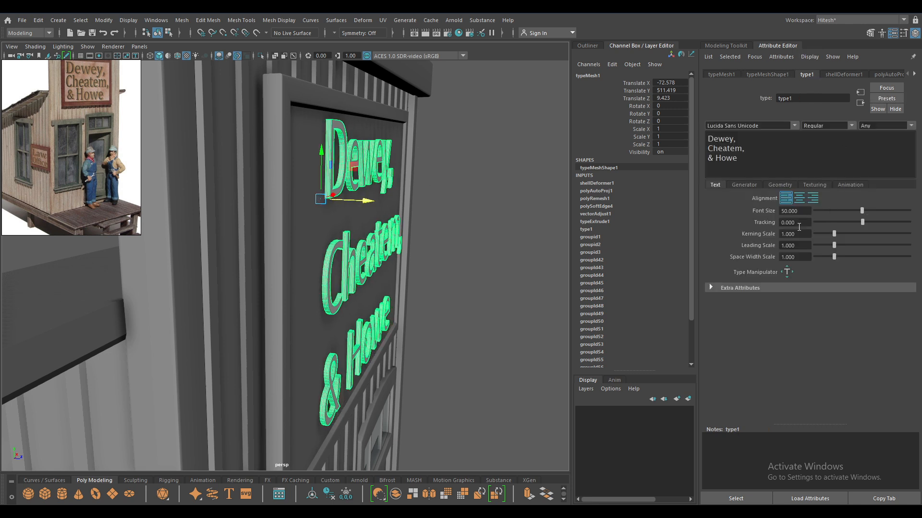
{"action": "left_click_drag", "start_coordinate": [343, 209], "coordinate": [329, 212], "text": "alt"}
{"action": "left_click", "coordinate": [744, 185]}
{"action": "left_click", "coordinate": [779, 185]}
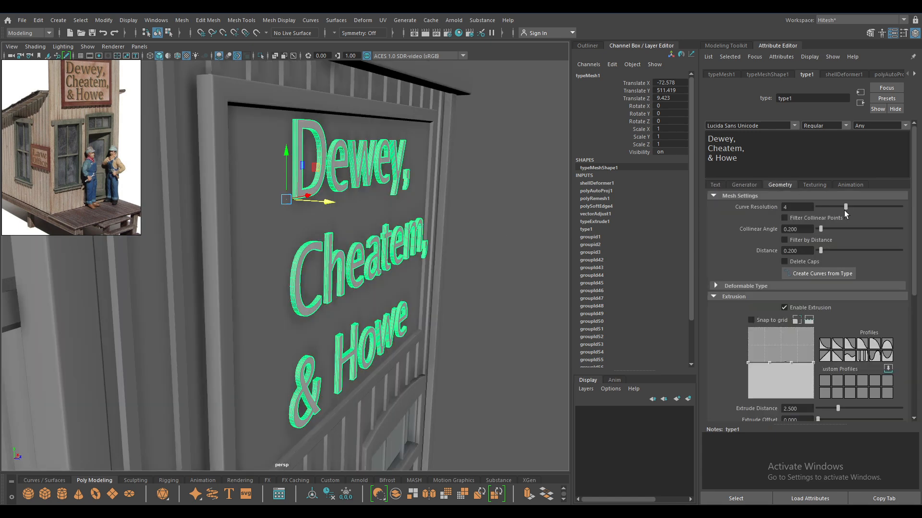
{"action": "scroll", "coordinate": [850, 360], "scroll_direction": "down", "scroll_amount": 3}
{"action": "scroll", "coordinate": [810, 360], "scroll_direction": "down", "scroll_amount": 6}
{"action": "left_click", "coordinate": [807, 235]}
{"action": "key", "text": "Return"}
Move the lettering sideways on the sign board to about X -96 and adjust its depth to about Z 9.48
{"action": "left_click_drag", "start_coordinate": [271, 173], "coordinate": [286, 327], "text": "alt"}
{"action": "left_click_drag", "start_coordinate": [336, 355], "coordinate": [339, 361]}
{"action": "left_click_drag", "start_coordinate": [415, 360], "coordinate": [356, 250], "text": "alt"}
{"action": "scroll", "coordinate": [317, 288], "scroll_direction": "down", "scroll_amount": 7}
{"action": "left_click_drag", "start_coordinate": [283, 239], "coordinate": [262, 242]}
Change the sign lettering's font to Javanese Text and set its font size to 100
{"action": "scroll", "coordinate": [752, 252], "scroll_direction": "down", "scroll_amount": 2}
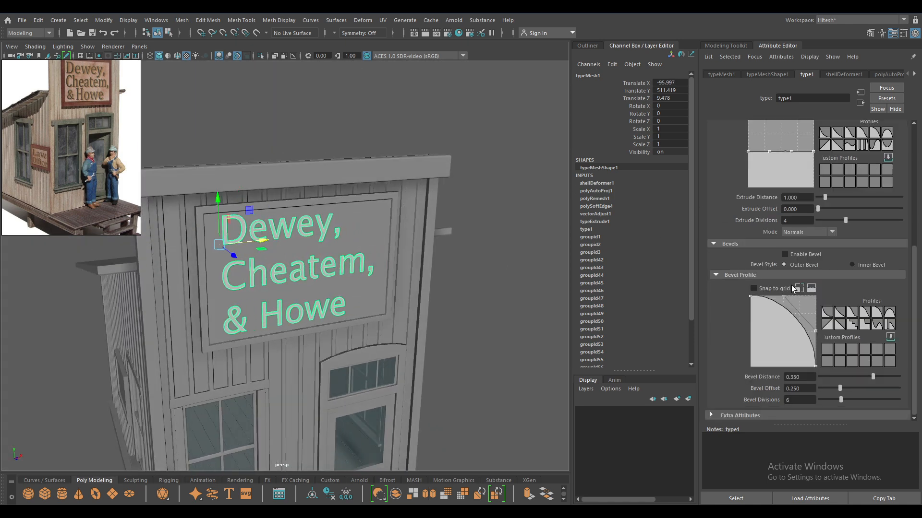
{"action": "scroll", "coordinate": [820, 230], "scroll_direction": "up", "scroll_amount": 10}
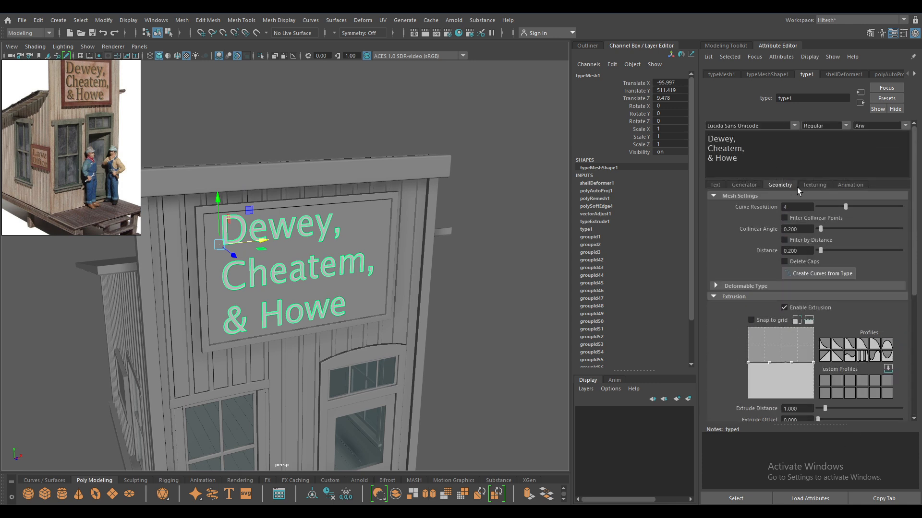
{"action": "left_click", "coordinate": [714, 185]}
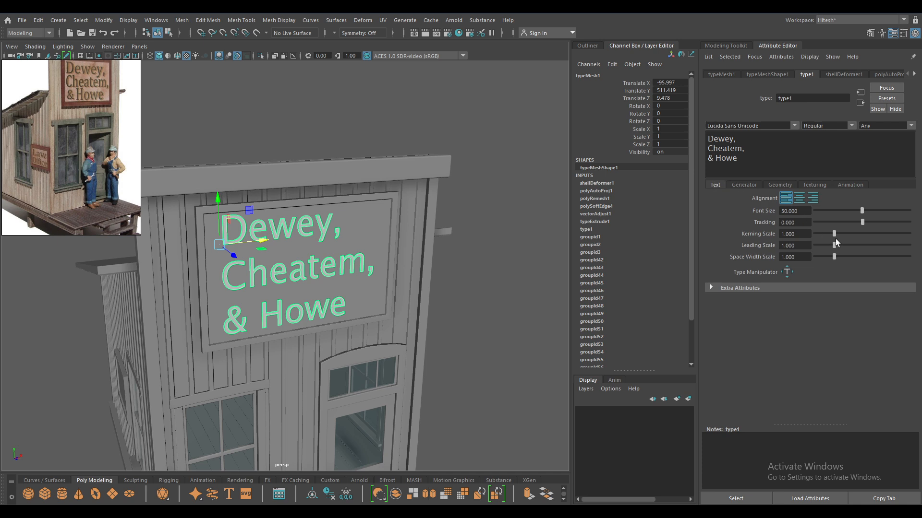
{"action": "left_click", "coordinate": [793, 125]}
{"action": "left_click", "coordinate": [771, 142]}
{"action": "left_click", "coordinate": [792, 126]}
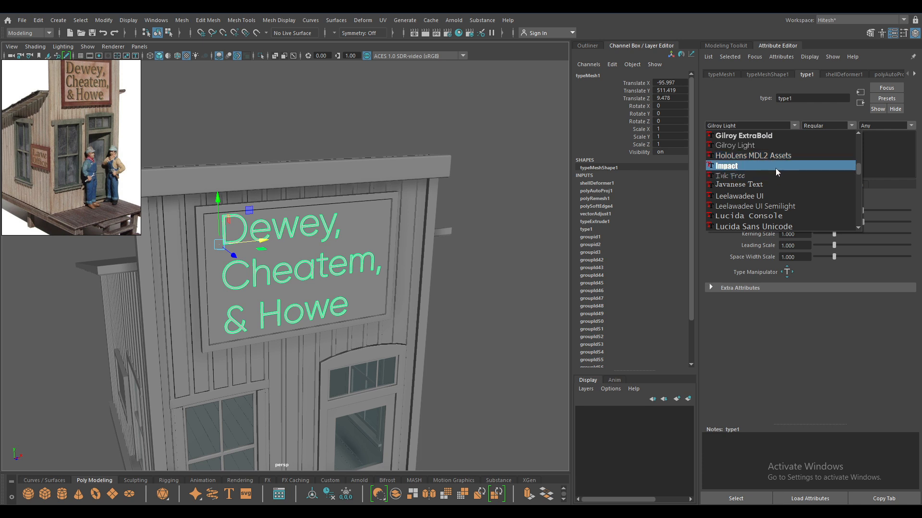
{"action": "left_click", "coordinate": [771, 187]}
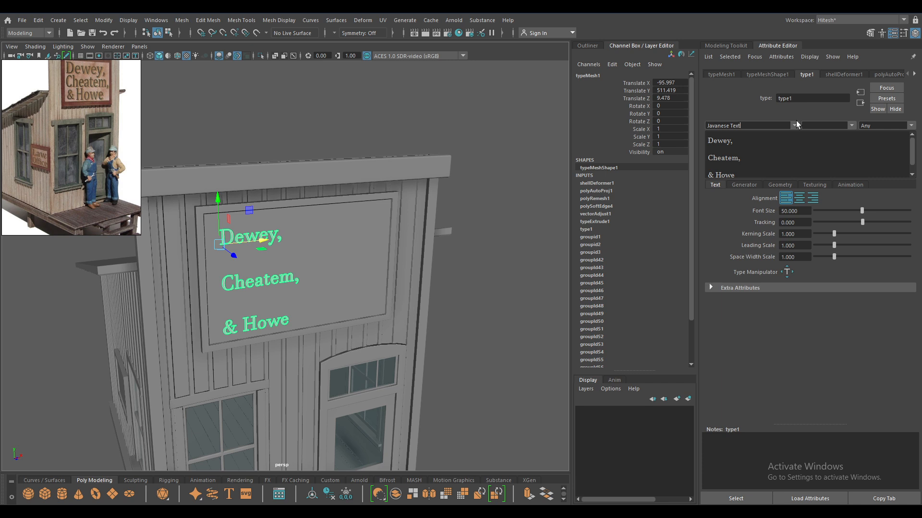
{"action": "left_click_drag", "start_coordinate": [862, 211], "coordinate": [911, 211]}
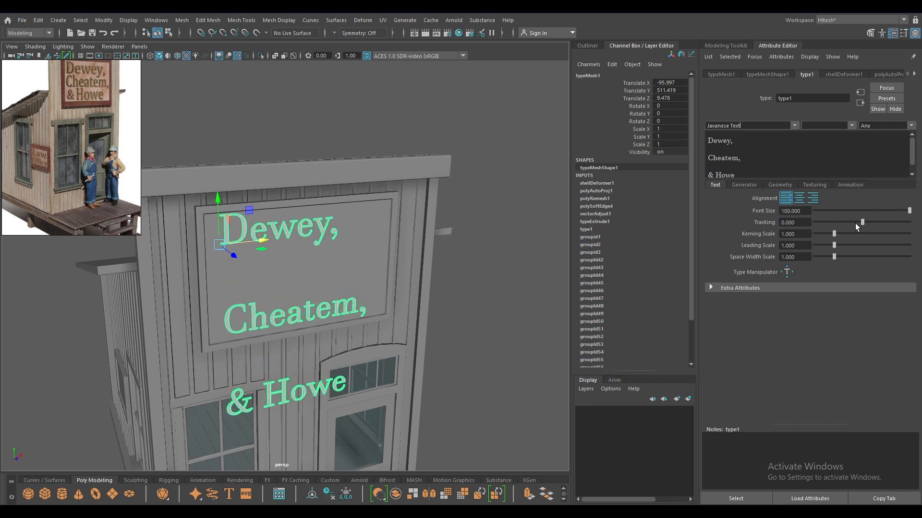
Try a kerning scale of about 1.73 and a space width scale of about 0.36, restoring each to 1
{"action": "left_click_drag", "start_coordinate": [834, 235], "coordinate": [847, 235]}
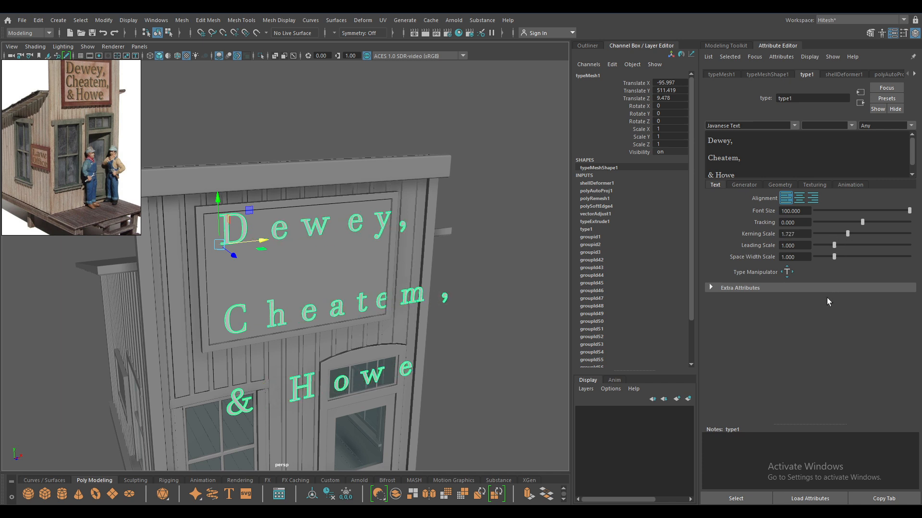
{"action": "double_click", "coordinate": [792, 234]}
{"action": "type", "text": "1"}
{"action": "key", "text": "Return"}
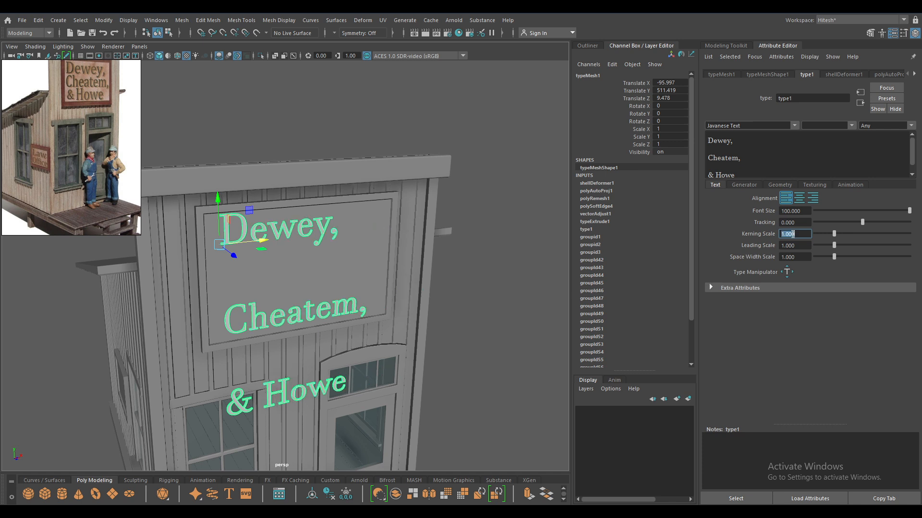
{"action": "left_click", "coordinate": [911, 126]}
{"action": "left_click", "coordinate": [913, 127]}
{"action": "left_click_drag", "start_coordinate": [834, 257], "coordinate": [822, 256]}
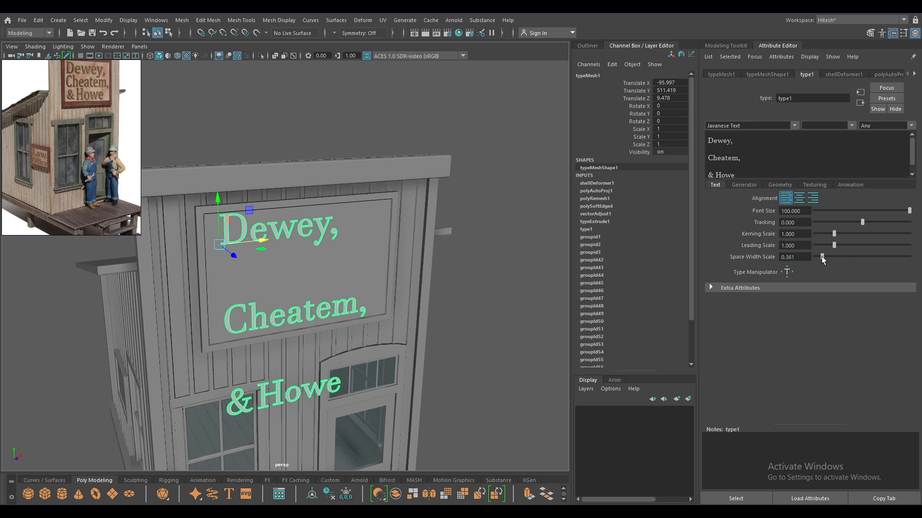
{"action": "double_click", "coordinate": [797, 255]}
{"action": "type", "text": "1"}
{"action": "key", "text": "Return"}
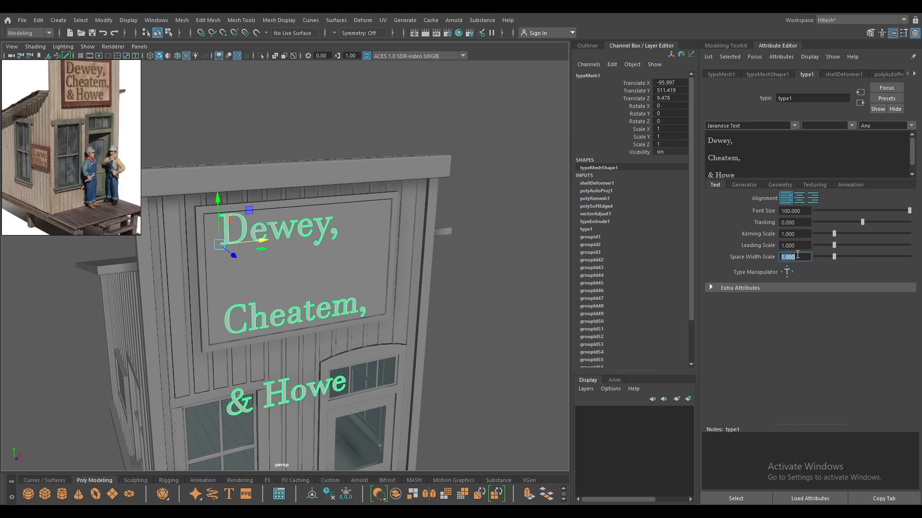
Reduce the lettering's leading scale to about 0.44 and lower the text to about Y 503.4 on the sign board
{"action": "left_click_drag", "start_coordinate": [833, 245], "coordinate": [821, 245]}
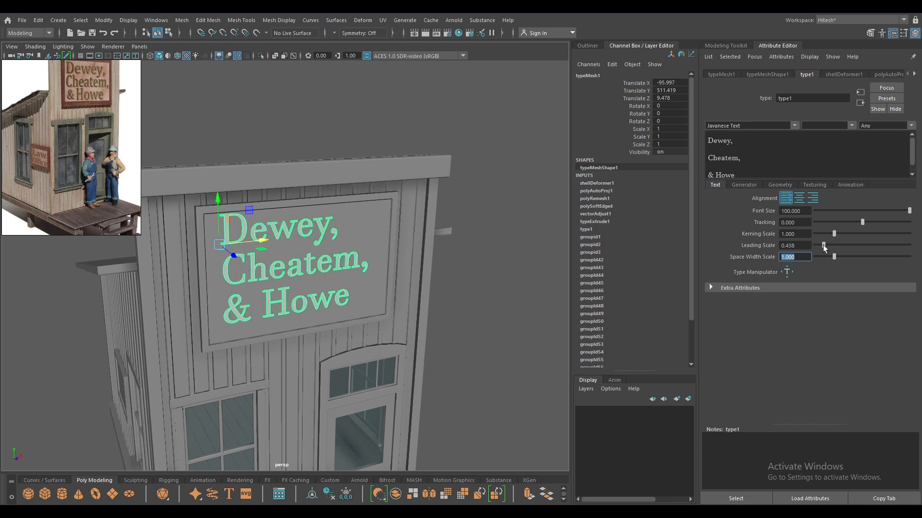
{"action": "left_click_drag", "start_coordinate": [218, 197], "coordinate": [214, 207]}
{"action": "left_click_drag", "start_coordinate": [347, 275], "coordinate": [438, 391], "text": "alt"}
{"action": "left_click", "coordinate": [464, 315]}
{"action": "right_click_drag", "start_coordinate": [464, 314], "coordinate": [384, 185], "text": "alt"}
{"action": "left_click_drag", "start_coordinate": [384, 185], "coordinate": [290, 202], "text": "alt"}
{"action": "right_click_drag", "start_coordinate": [290, 201], "coordinate": [312, 295], "text": "alt"}
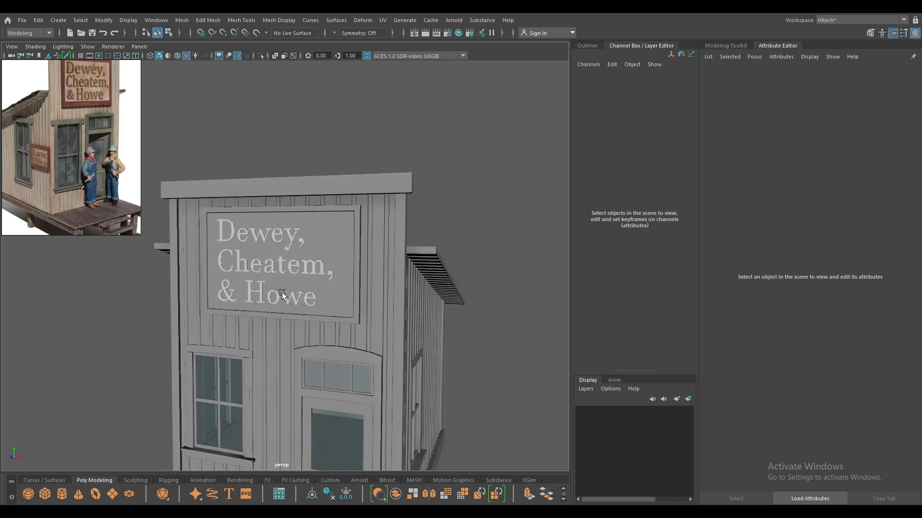
{"action": "left_click_drag", "start_coordinate": [313, 295], "coordinate": [384, 304], "text": "alt"}
{"action": "right_click_drag", "start_coordinate": [384, 304], "coordinate": [408, 451], "text": "alt"}
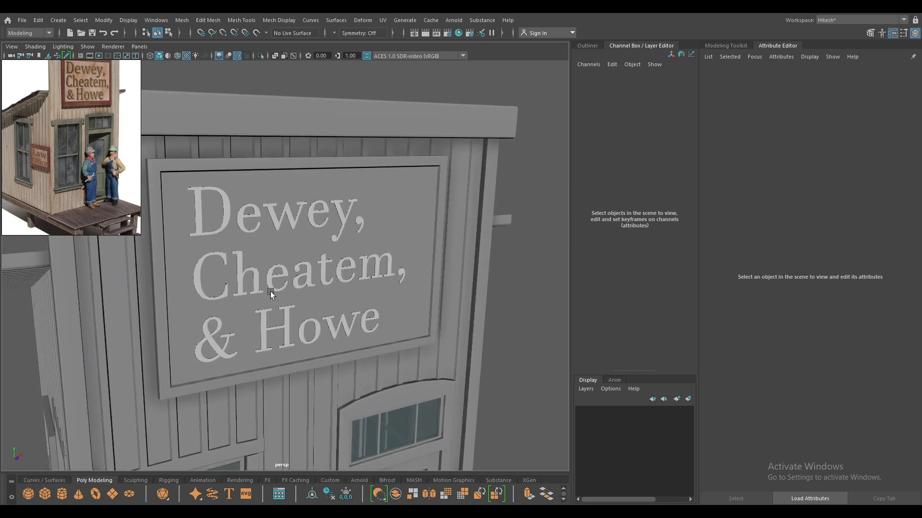
Assign a new Blinn material to the lettering with diffuse 1 and a dark red colour sampled from the reference sign
{"action": "left_click", "coordinate": [271, 287]}
{"action": "right_click_drag", "start_coordinate": [270, 287], "coordinate": [344, 417]}
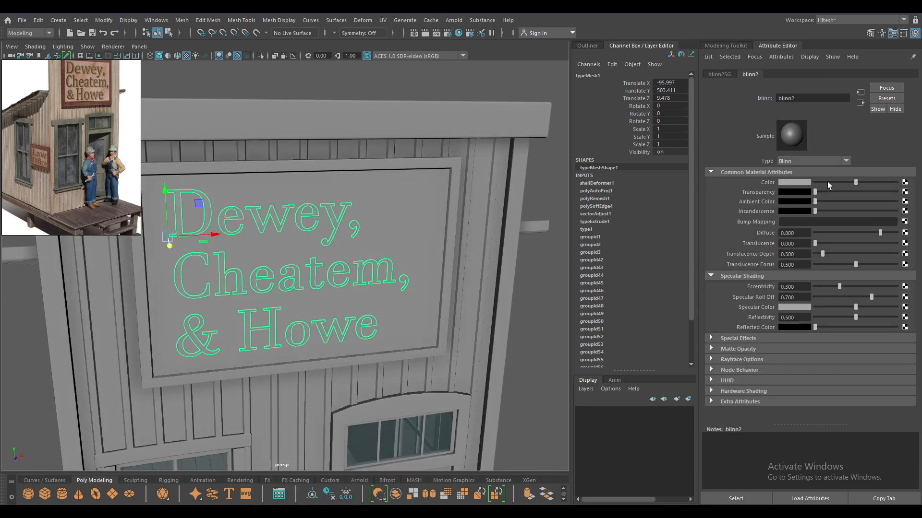
{"action": "left_click_drag", "start_coordinate": [880, 232], "coordinate": [919, 237]}
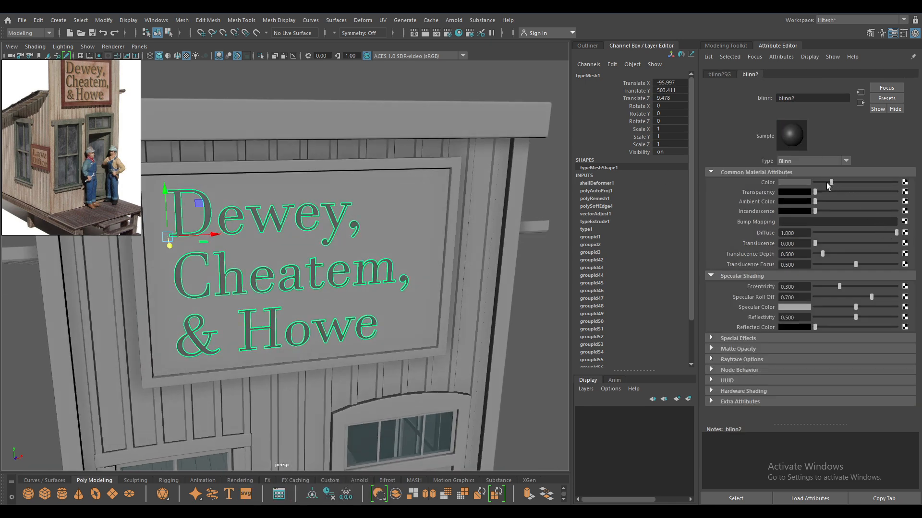
{"action": "left_click", "coordinate": [801, 182]}
{"action": "left_click", "coordinate": [745, 162]}
{"action": "left_click", "coordinate": [63, 88]}
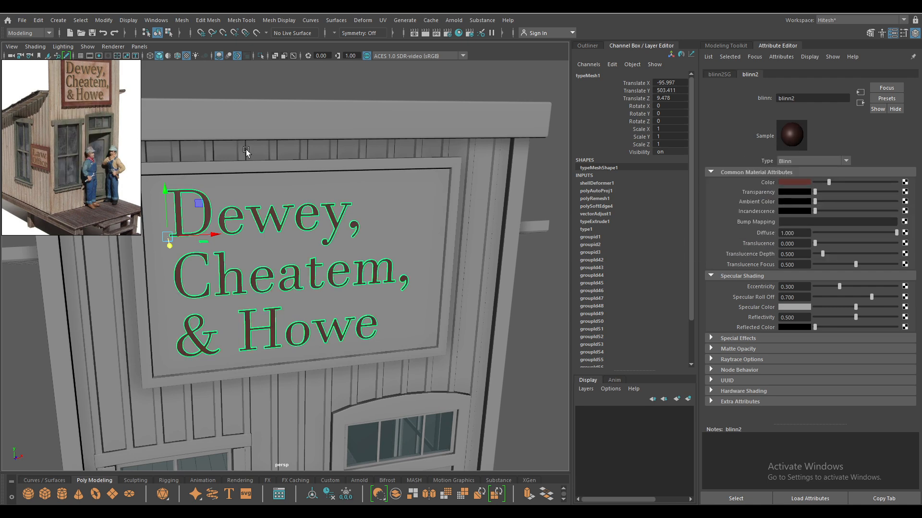
{"action": "left_click", "coordinate": [546, 168]}
Create a second 3D text object, move it to about X -275.8 and rotate it -90 degrees around Y
{"action": "right_click_drag", "start_coordinate": [547, 168], "coordinate": [364, 173], "text": "alt"}
{"action": "left_click_drag", "start_coordinate": [364, 172], "coordinate": [386, 274], "text": "alt"}
{"action": "middle_click_drag", "start_coordinate": [386, 274], "coordinate": [434, 238], "text": "alt"}
{"action": "left_click", "coordinate": [224, 492]}
{"action": "left_click_drag", "start_coordinate": [287, 440], "coordinate": [307, 456], "text": "alt"}
{"action": "left_click_drag", "start_coordinate": [353, 345], "coordinate": [330, 398]}
{"action": "key", "text": "e"}
{"action": "left_click_drag", "start_coordinate": [327, 451], "coordinate": [265, 453]}
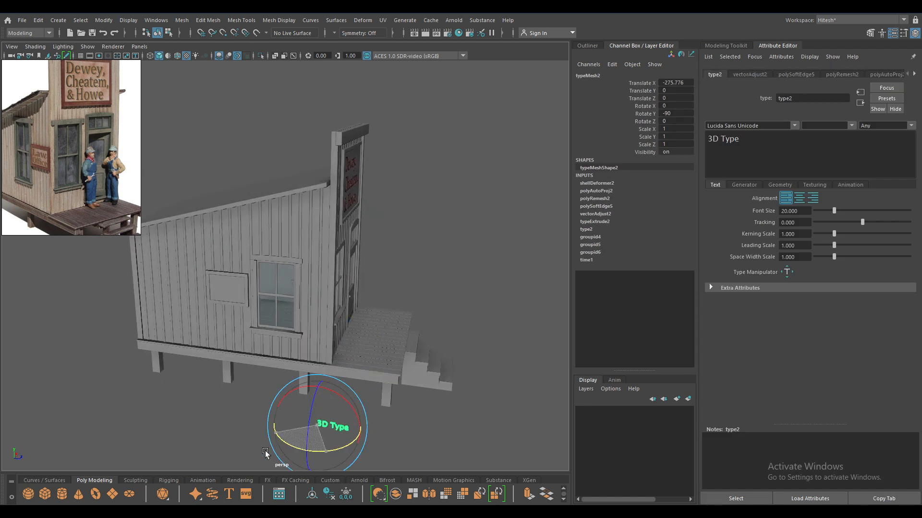
{"action": "key", "text": "w"}
Move the new text up beside the building's side wall, to about X -447.4, Y 306, Z -86.1
{"action": "middle_click_drag", "start_coordinate": [323, 410], "coordinate": [333, 329], "text": "alt"}
{"action": "mouse_move", "coordinate": [333, 330]}
{"action": "left_mouse_down", "text": "alt"}
{"action": "mouse_move", "coordinate": [271, 318]}
{"action": "mouse_move", "coordinate": [344, 331]}
{"action": "left_mouse_up", "text": "alt"}
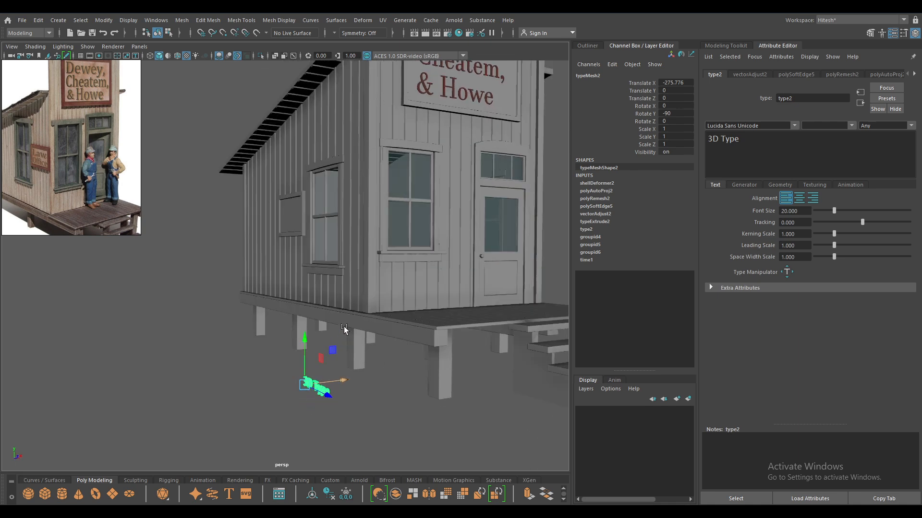
{"action": "middle_click_drag", "start_coordinate": [344, 331], "coordinate": [302, 405], "text": "alt"}
{"action": "right_click_drag", "start_coordinate": [302, 405], "coordinate": [288, 310], "text": "alt"}
{"action": "left_click_drag", "start_coordinate": [288, 309], "coordinate": [316, 314], "text": "alt"}
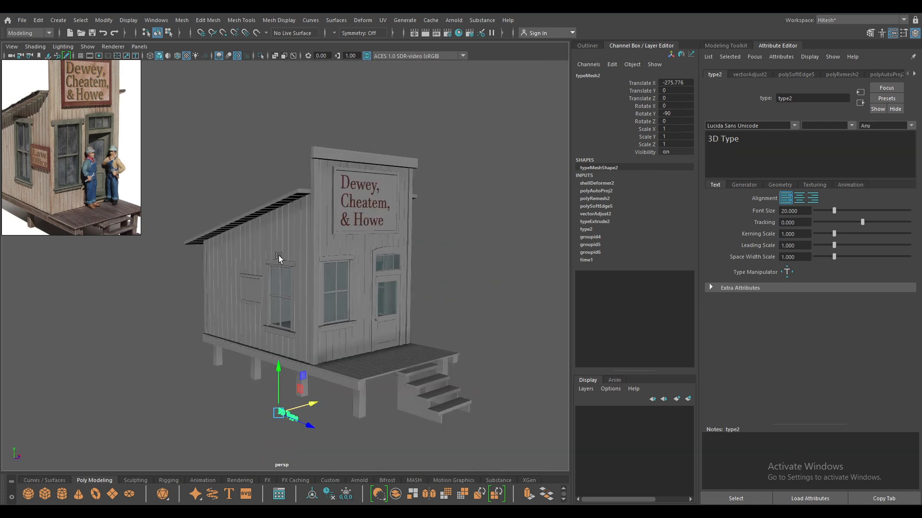
{"action": "left_click_drag", "start_coordinate": [286, 263], "coordinate": [367, 301], "text": "alt"}
{"action": "middle_click_drag", "start_coordinate": [312, 375], "coordinate": [202, 234]}
{"action": "left_click_drag", "start_coordinate": [201, 234], "coordinate": [350, 335], "text": "alt"}
{"action": "middle_click_drag", "start_coordinate": [350, 336], "coordinate": [408, 307], "text": "alt"}
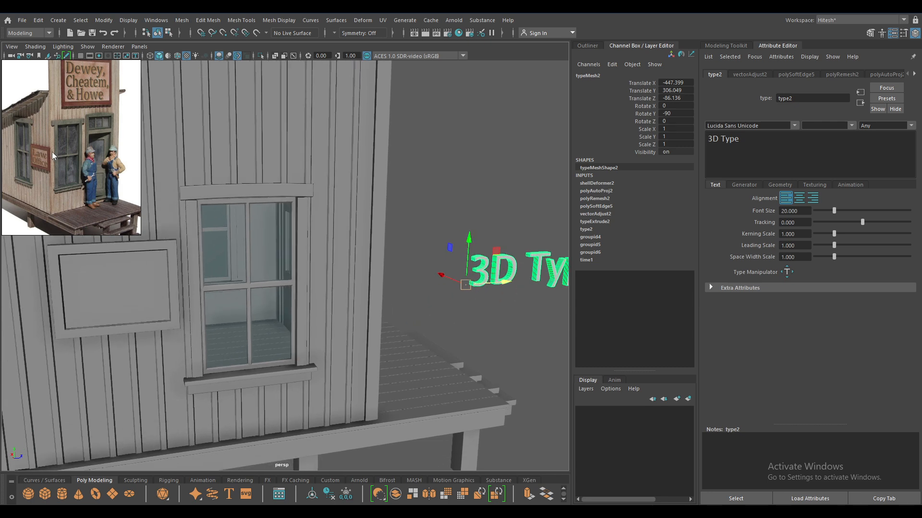
{"action": "left_click_drag", "start_coordinate": [333, 251], "coordinate": [304, 241], "text": "alt"}
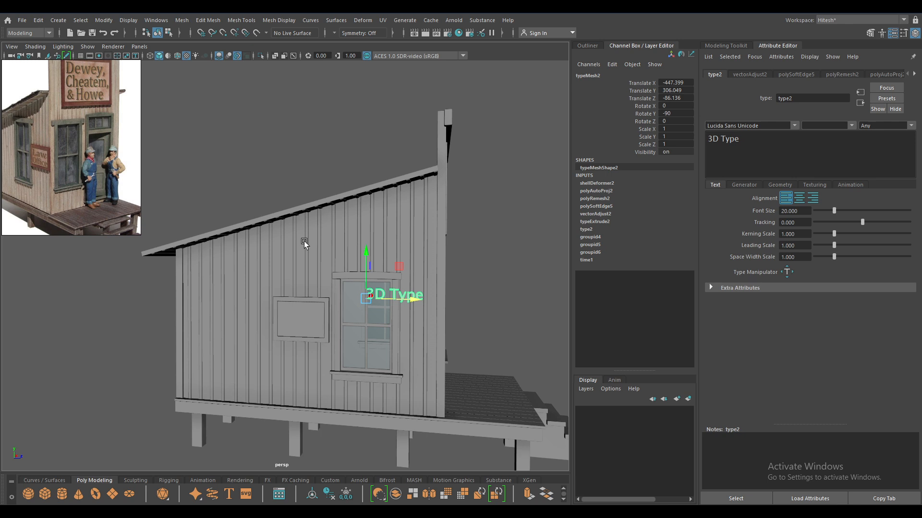
{"action": "left_click_drag", "start_coordinate": [304, 241], "coordinate": [334, 222], "text": "alt"}
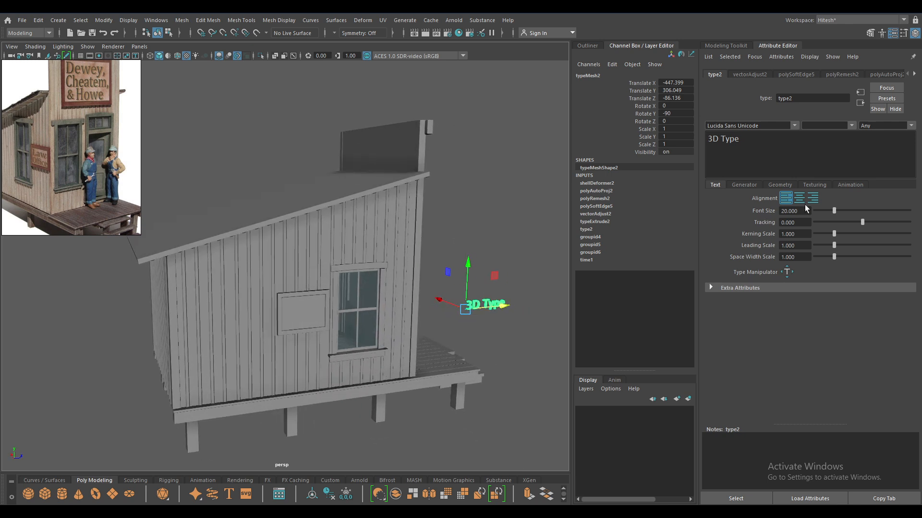
Replace the second text's content with "Law" and "Office" on two lines and center-align it
{"action": "triple_click", "coordinate": [775, 148]}
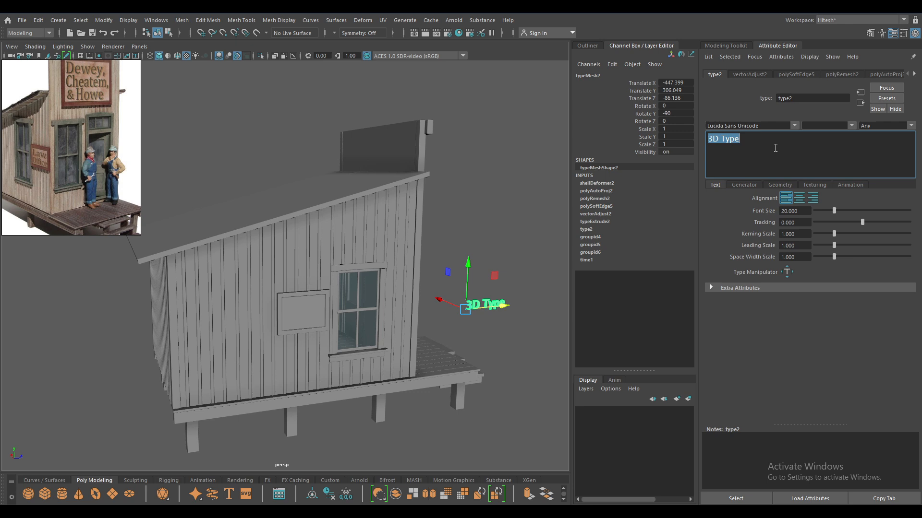
{"action": "type", "text": "Law"}
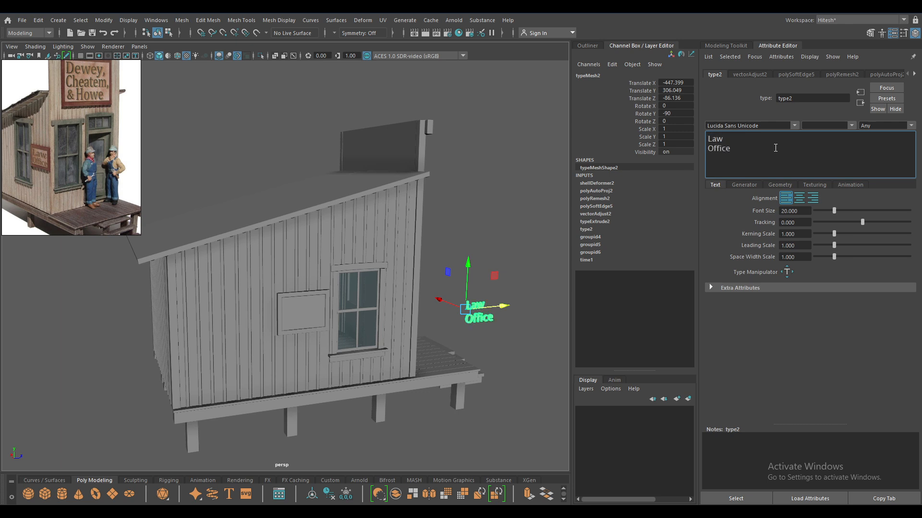
{"action": "left_click", "coordinate": [800, 198]}
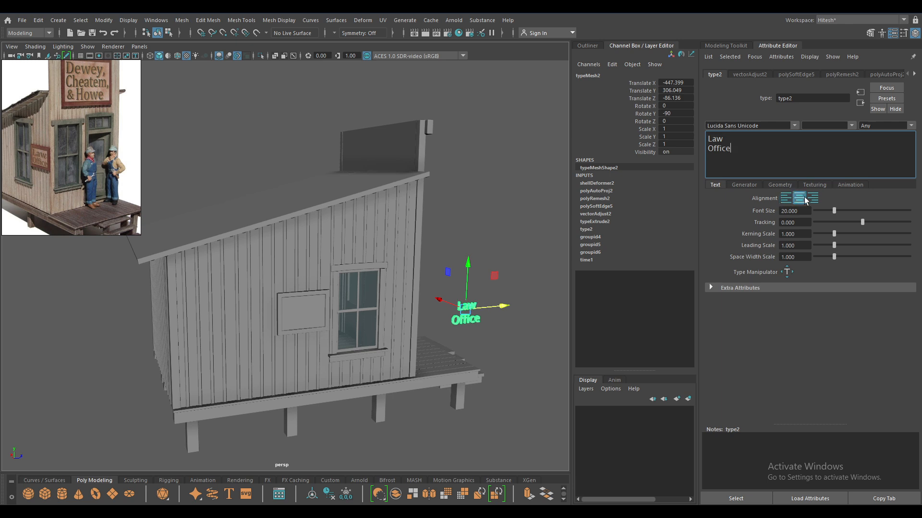
Change the "Law Office" text's font to Javanese Text
{"action": "scroll", "coordinate": [485, 277], "scroll_direction": "up", "scroll_amount": 5}
{"action": "middle_click_drag", "start_coordinate": [469, 247], "coordinate": [433, 230], "text": "alt"}
{"action": "left_click", "coordinate": [794, 126]}
{"action": "scroll", "coordinate": [757, 206], "scroll_direction": "down", "scroll_amount": 1}
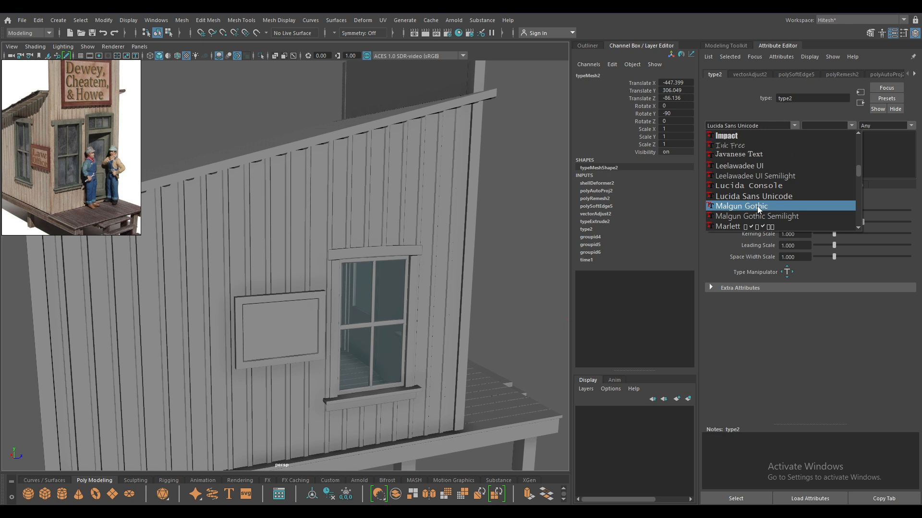
{"action": "left_click", "coordinate": [740, 154]}
Move the "Law Office" text toward the side wall's sign board, to about X -326.9, Z -269.6
{"action": "middle_click_drag", "start_coordinate": [439, 255], "coordinate": [336, 234], "text": "alt"}
{"action": "middle_click_drag", "start_coordinate": [518, 240], "coordinate": [237, 283]}
{"action": "key", "text": "f"}
{"action": "left_click_drag", "start_coordinate": [235, 291], "coordinate": [309, 352], "text": "alt"}
{"action": "right_click_drag", "start_coordinate": [308, 352], "coordinate": [172, 193], "text": "alt"}
{"action": "left_click_drag", "start_coordinate": [243, 249], "coordinate": [2, 192]}
{"action": "key", "text": "ctrl+z"}
{"action": "left_click_drag", "start_coordinate": [248, 248], "coordinate": [50, 188]}
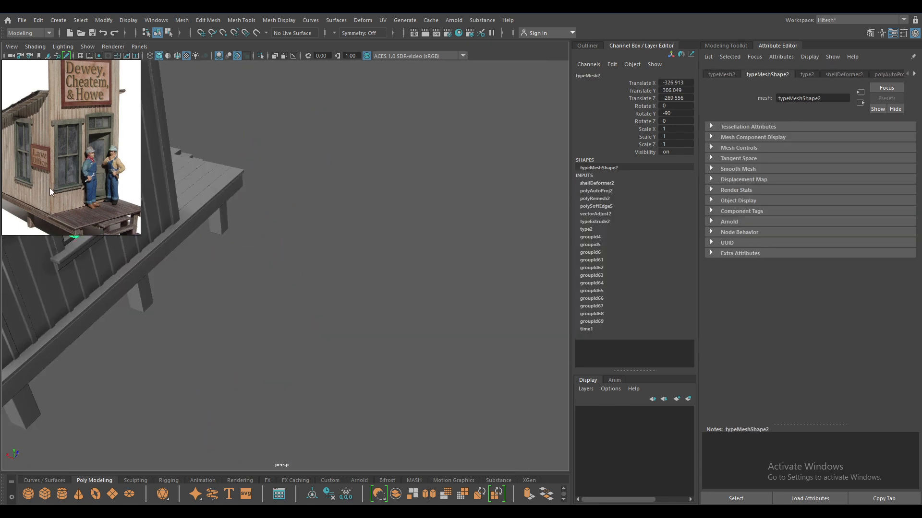
Bring the "Law Office" text up against the side wall at about X -180.4 and lower it to about Y 292.9
{"action": "key", "text": "f"}
{"action": "left_click_drag", "start_coordinate": [344, 290], "coordinate": [292, 266], "text": "alt"}
{"action": "left_click_drag", "start_coordinate": [242, 221], "coordinate": [0, 123]}
{"action": "key", "text": "f"}
{"action": "left_click_drag", "start_coordinate": [66, 148], "coordinate": [311, 278], "text": "alt"}
{"action": "left_click_drag", "start_coordinate": [248, 269], "coordinate": [47, 221]}
{"action": "left_click_drag", "start_coordinate": [203, 264], "coordinate": [237, 269], "text": "alt"}
{"action": "key", "text": "f"}
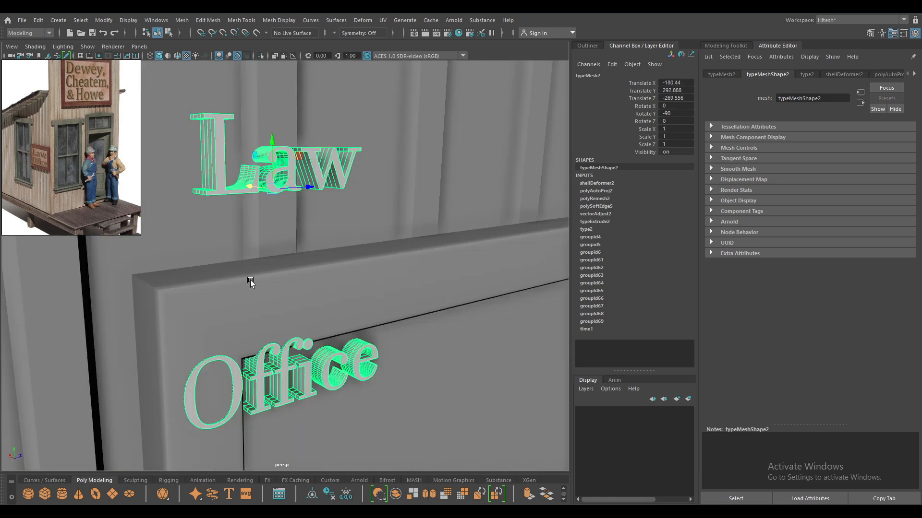
Position the "Law Office" text within the side sign board at about Y 258.7, Z -234.7
{"action": "scroll", "coordinate": [226, 245], "scroll_direction": "down", "scroll_amount": 8}
{"action": "left_click_drag", "start_coordinate": [220, 234], "coordinate": [271, 253], "text": "alt"}
{"action": "left_click_drag", "start_coordinate": [295, 200], "coordinate": [288, 260]}
{"action": "left_click_drag", "start_coordinate": [323, 309], "coordinate": [761, 141]}
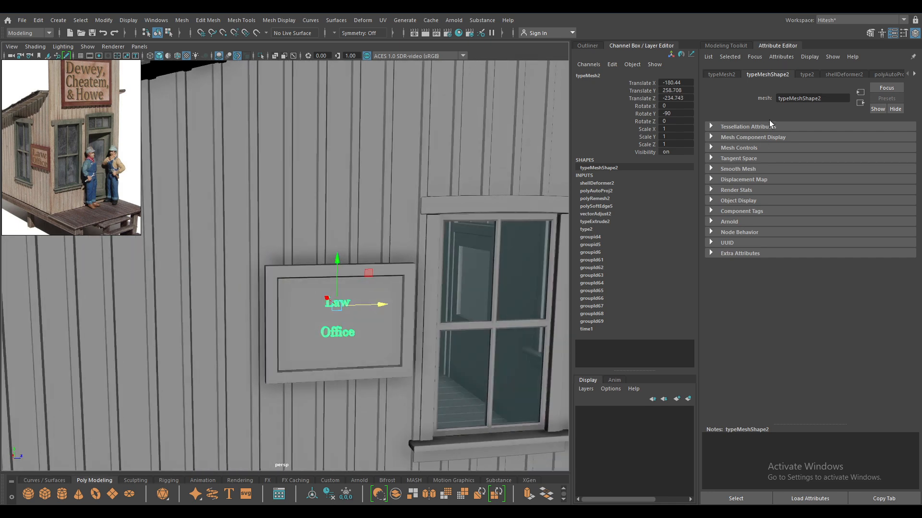
Enlarge the "Law Office" text's font size to about 83 and reduce its leading scale to about 0.41
{"action": "left_click", "coordinate": [806, 75]}
{"action": "left_click_drag", "start_coordinate": [838, 214], "coordinate": [893, 212]}
{"action": "left_click_drag", "start_coordinate": [834, 245], "coordinate": [823, 246]}
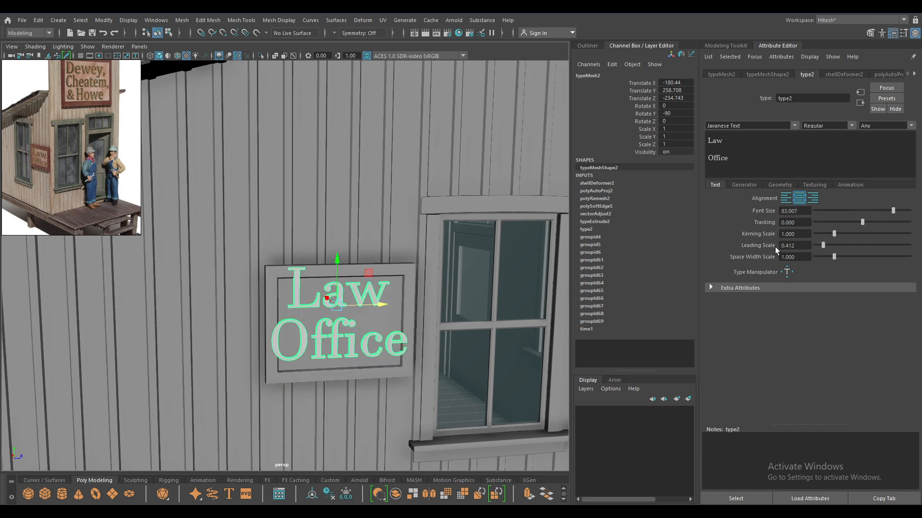
Set the "Law Office" text's font size to 70 and lower the text to about Y 252.1 within its board
{"action": "left_click_drag", "start_coordinate": [538, 256], "coordinate": [519, 255], "text": "alt"}
{"action": "left_click", "coordinate": [795, 211]}
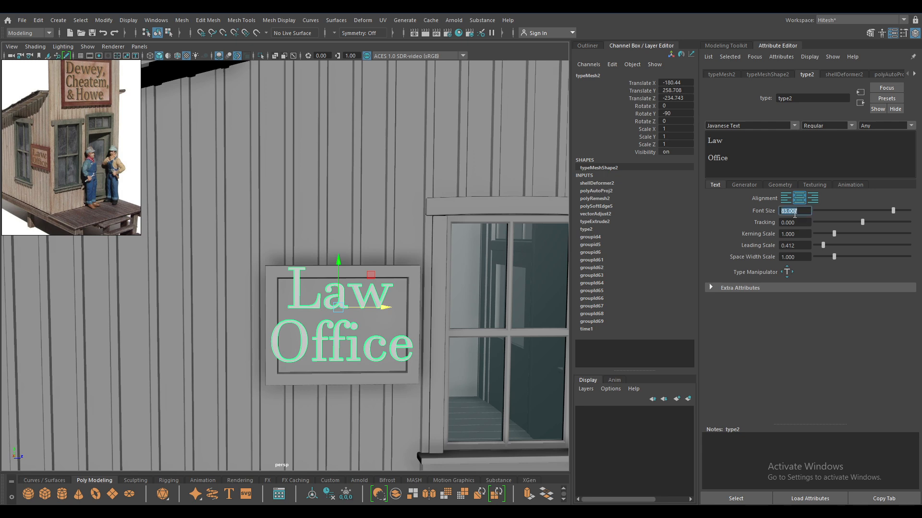
{"action": "type", "text": "70"}
{"action": "key", "text": "Return"}
{"action": "scroll", "coordinate": [412, 212], "scroll_direction": "up", "scroll_amount": 6}
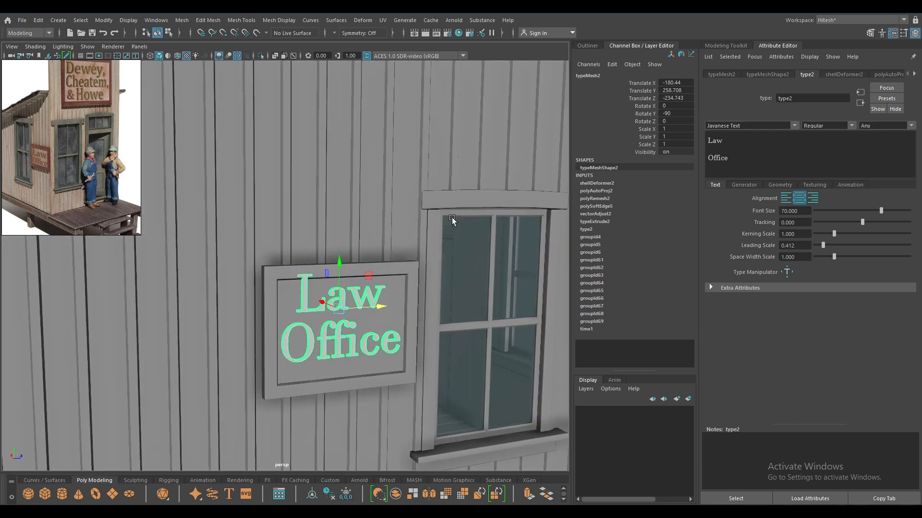
{"action": "left_click_drag", "start_coordinate": [392, 214], "coordinate": [391, 239]}
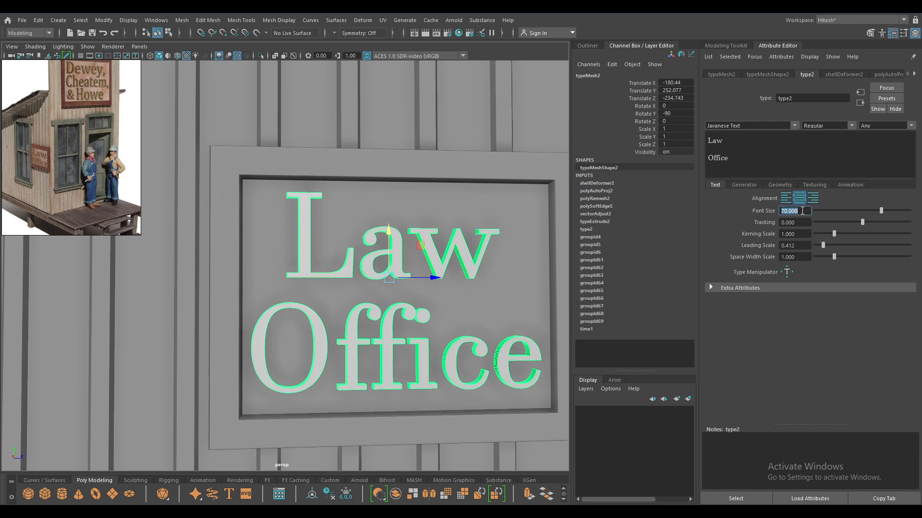
Reduce the "Law Office" text's font size to 50 and shift the text along X to about -180.8
{"action": "key", "text": "Return"}
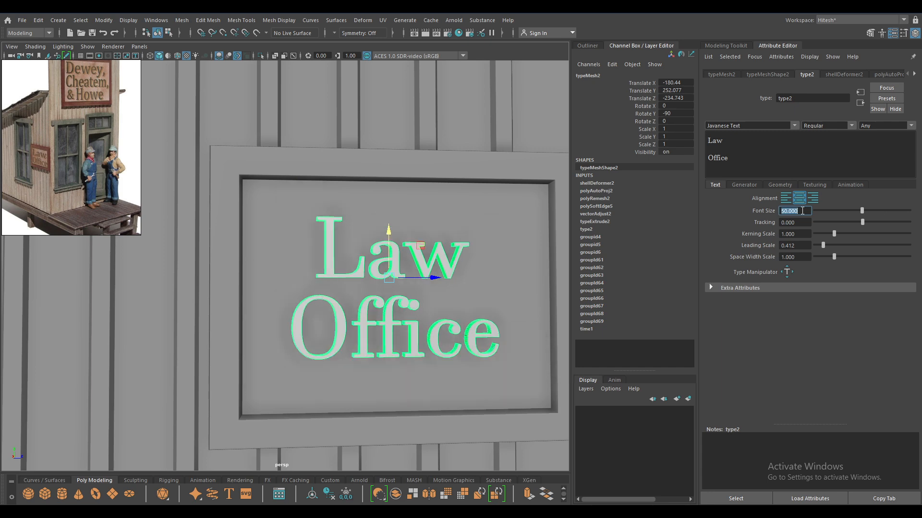
{"action": "left_click_drag", "start_coordinate": [405, 282], "coordinate": [387, 263], "text": "alt"}
{"action": "left_click_drag", "start_coordinate": [332, 181], "coordinate": [312, 268]}
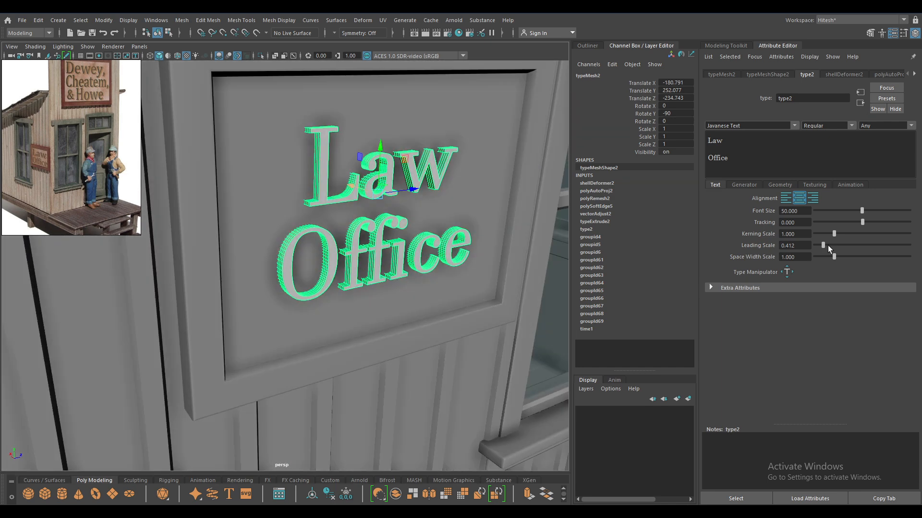
Set the "Law Office" text's font size to 55 and check its fit on the side sign board
{"action": "double_click", "coordinate": [805, 211]}
{"action": "type", "text": "55"}
{"action": "key", "text": "Return"}
{"action": "left_click_drag", "start_coordinate": [425, 207], "coordinate": [372, 273], "text": "alt"}
{"action": "right_click_drag", "start_coordinate": [373, 274], "coordinate": [347, 188], "text": "alt"}
{"action": "left_click_drag", "start_coordinate": [348, 187], "coordinate": [470, 288], "text": "alt"}
{"action": "right_click_drag", "start_coordinate": [470, 288], "coordinate": [434, 248], "text": "alt"}
{"action": "left_click", "coordinate": [504, 198]}
{"action": "left_click_drag", "start_coordinate": [509, 249], "coordinate": [269, 322], "text": "alt"}
{"action": "right_click_drag", "start_coordinate": [268, 321], "coordinate": [374, 336], "text": "alt"}
Set the "Law Office" text's extrude distance to 1 and shift the text along X to about -180.7
{"action": "left_click", "coordinate": [319, 276]}
{"action": "key", "text": "f"}
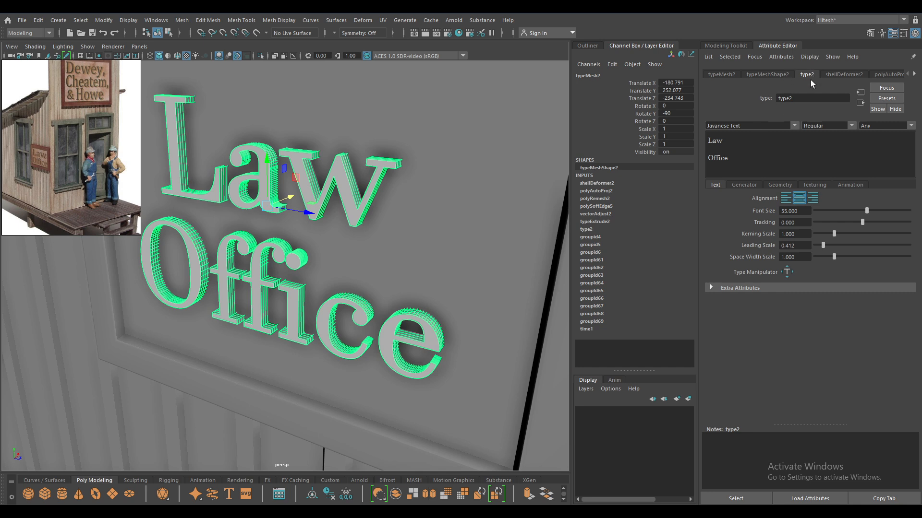
{"action": "left_click", "coordinate": [770, 75]}
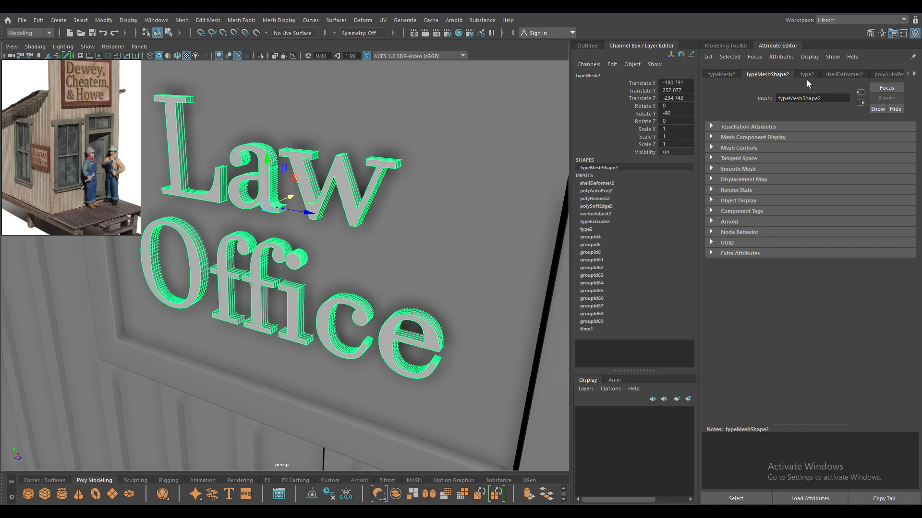
{"action": "left_click", "coordinate": [805, 75]}
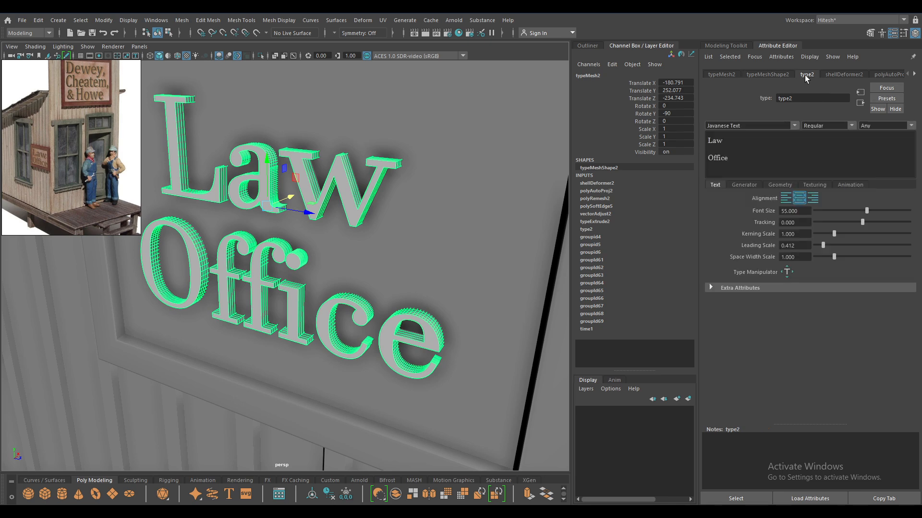
{"action": "left_click", "coordinate": [781, 186]}
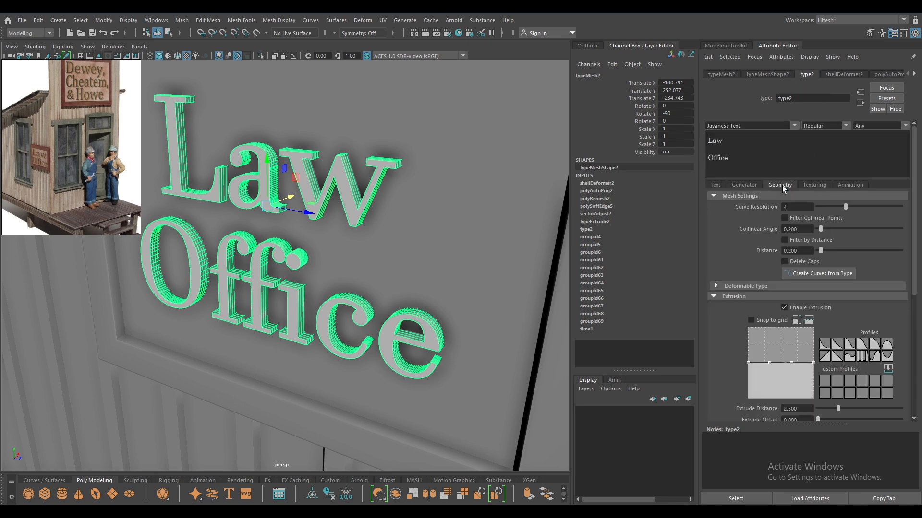
{"action": "scroll", "coordinate": [813, 249], "scroll_direction": "down", "scroll_amount": 3}
{"action": "left_click", "coordinate": [803, 292]}
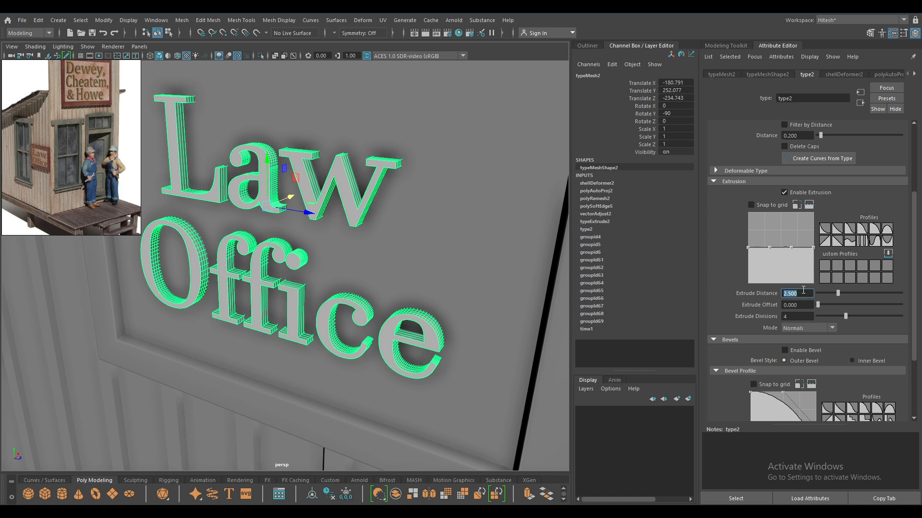
{"action": "key", "text": "Return"}
{"action": "left_click_drag", "start_coordinate": [398, 225], "coordinate": [254, 210], "text": "alt"}
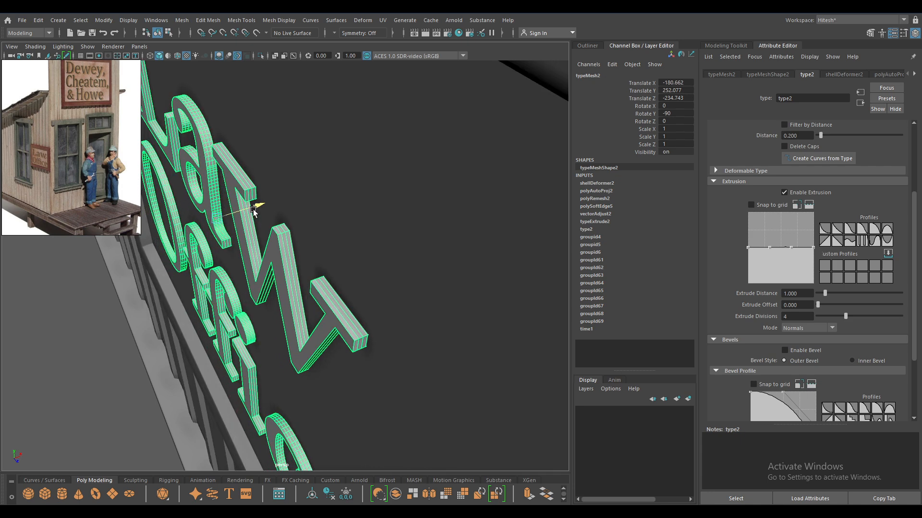
Examine how the "Law Office" lettering sits in its board on the side wall from several angles
{"action": "left_click_drag", "start_coordinate": [274, 290], "coordinate": [415, 215], "text": "alt"}
{"action": "right_click_drag", "start_coordinate": [415, 215], "coordinate": [362, 192], "text": "alt"}
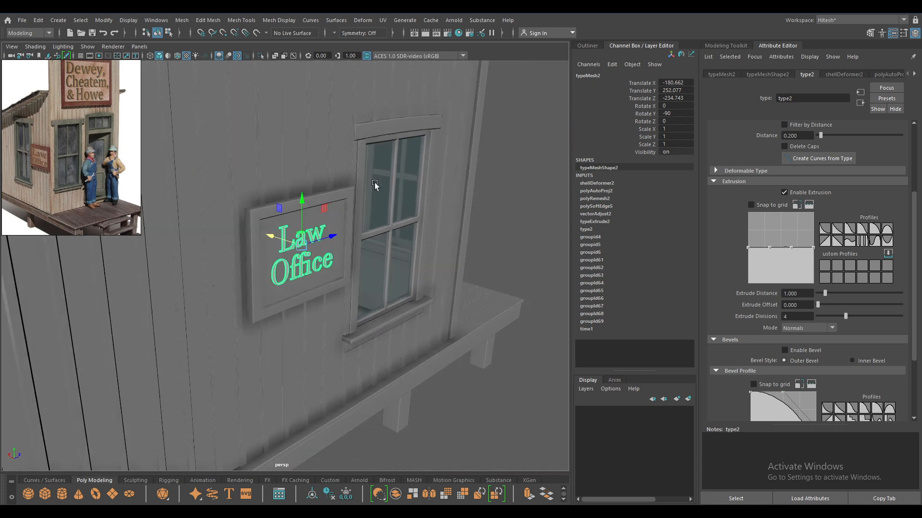
{"action": "left_click_drag", "start_coordinate": [362, 191], "coordinate": [451, 226], "text": "alt"}
{"action": "right_click_drag", "start_coordinate": [521, 211], "coordinate": [496, 284], "text": "alt"}
{"action": "left_click_drag", "start_coordinate": [495, 284], "coordinate": [478, 190], "text": "alt"}
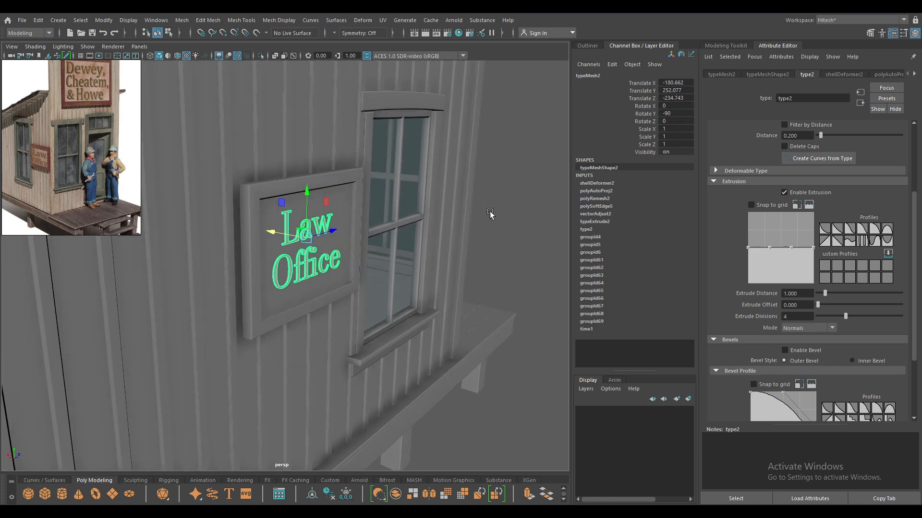
{"action": "right_click_drag", "start_coordinate": [478, 190], "coordinate": [494, 265], "text": "alt"}
{"action": "left_click_drag", "start_coordinate": [477, 265], "coordinate": [447, 246], "text": "alt"}
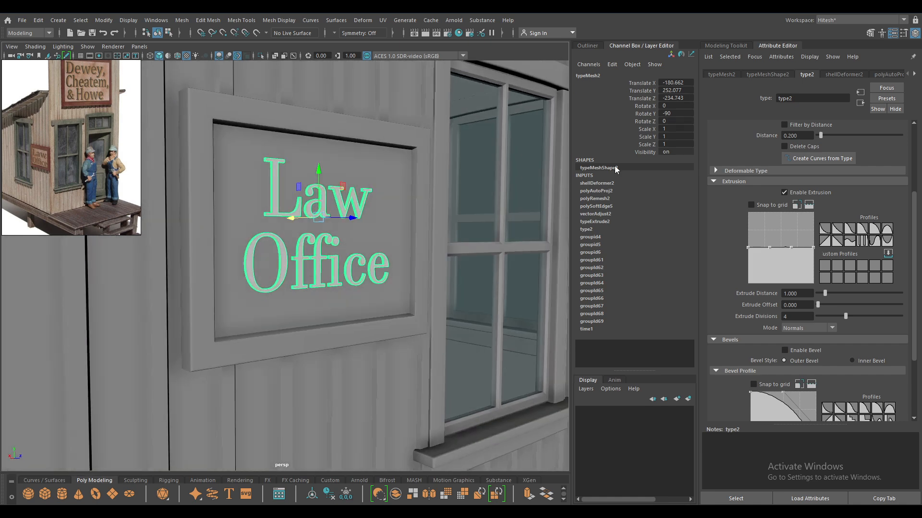
{"action": "left_click", "coordinate": [735, 44]}
{"action": "right_click_drag", "start_coordinate": [484, 148], "coordinate": [414, 223], "text": "alt"}
{"action": "left_click", "coordinate": [873, 46]}
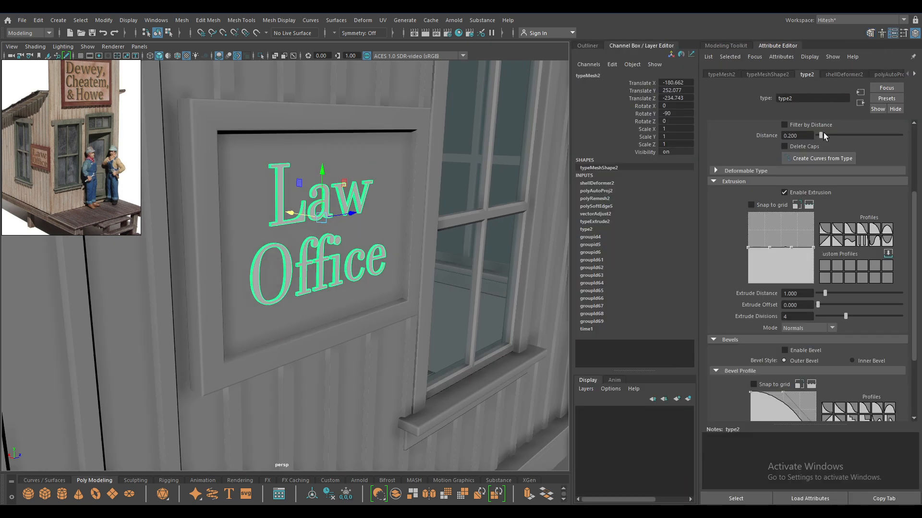
{"action": "scroll", "coordinate": [805, 191], "scroll_direction": "up", "scroll_amount": 3}
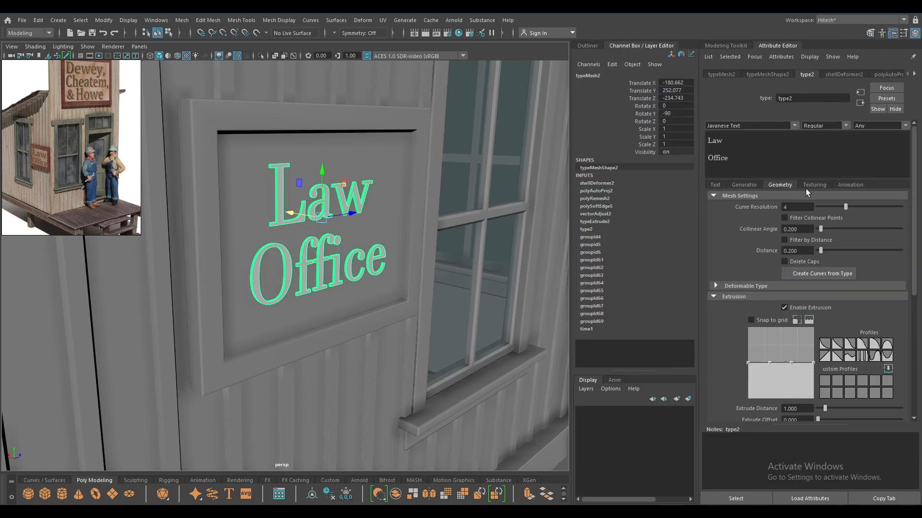
Assign the existing dark red blinn2 material to the "Law Office" text
{"action": "right_click", "coordinate": [304, 272]}
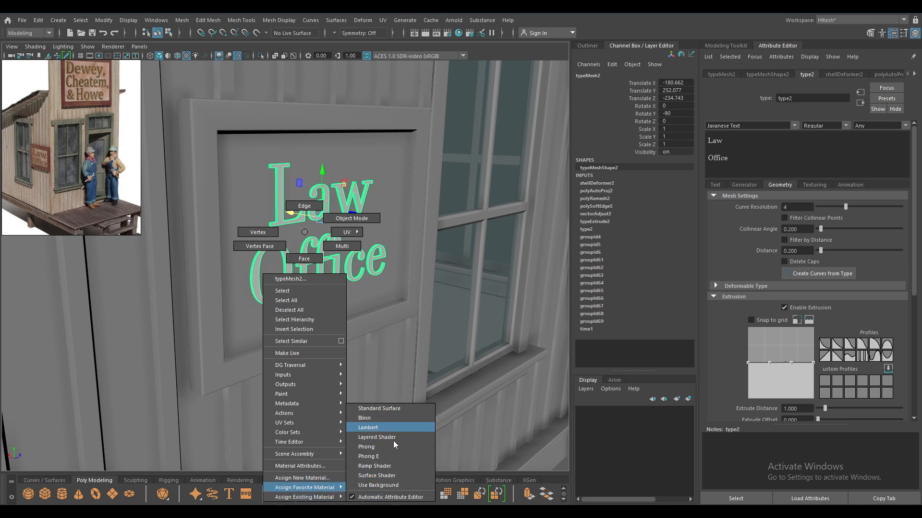
{"action": "mouse_move", "coordinate": [332, 497]}
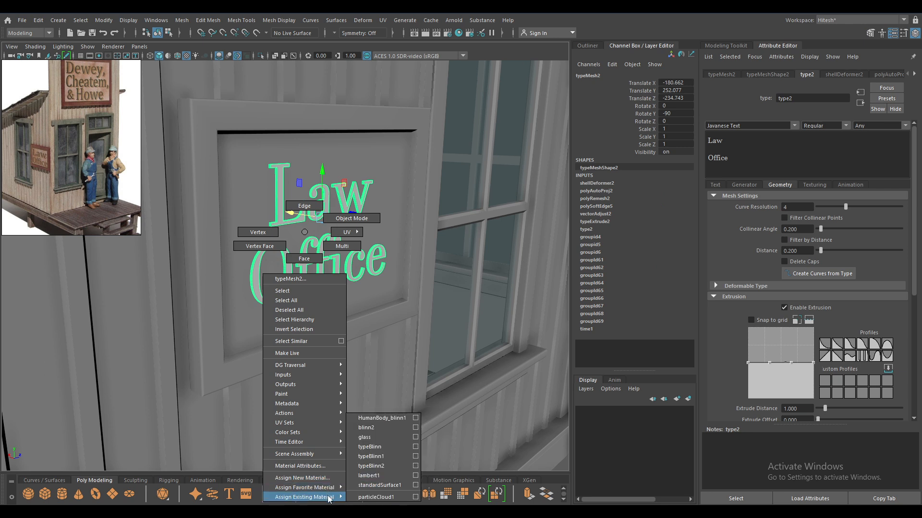
{"action": "left_click", "coordinate": [373, 427]}
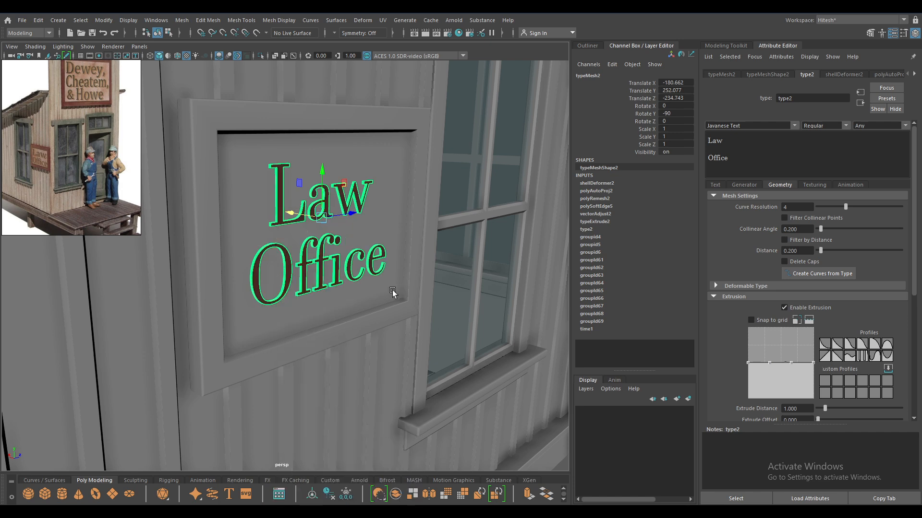
Clear the selection and inspect both signs on the whole building from several sides
{"action": "right_click_drag", "start_coordinate": [397, 291], "coordinate": [287, 124], "text": "alt"}
{"action": "left_click_drag", "start_coordinate": [286, 123], "coordinate": [340, 297], "text": "alt"}
{"action": "left_click", "coordinate": [508, 242]}
{"action": "right_click_drag", "start_coordinate": [518, 326], "coordinate": [494, 304], "text": "alt"}
{"action": "left_click_drag", "start_coordinate": [494, 305], "coordinate": [302, 235], "text": "alt"}
{"action": "right_click_drag", "start_coordinate": [302, 236], "coordinate": [284, 226], "text": "alt"}
{"action": "left_click_drag", "start_coordinate": [283, 225], "coordinate": [379, 271], "text": "alt"}
{"action": "right_click_drag", "start_coordinate": [379, 271], "coordinate": [400, 297], "text": "alt"}
{"action": "left_click_drag", "start_coordinate": [399, 296], "coordinate": [560, 134], "text": "alt"}
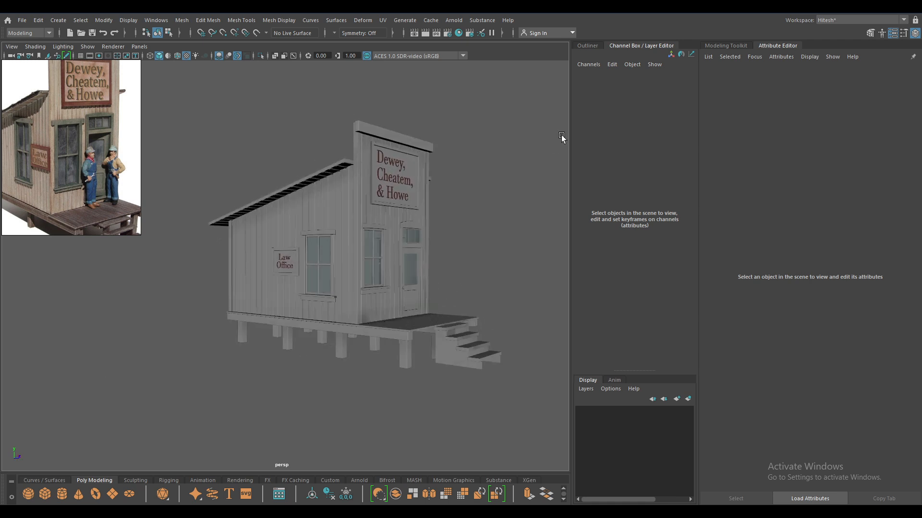
Group all the building's pieces together and delete their construction history
{"action": "left_click", "coordinate": [590, 46]}
{"action": "left_click_drag", "start_coordinate": [514, 93], "coordinate": [4, 483]}
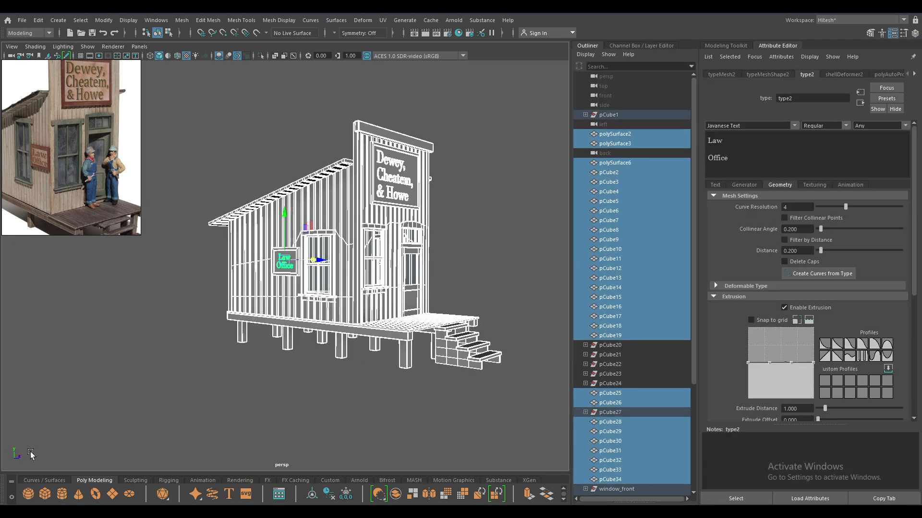
{"action": "key", "text": "ctrl+g"}
{"action": "left_click_drag", "start_coordinate": [503, 112], "coordinate": [144, 451]}
{"action": "left_click", "coordinate": [34, 19]}
{"action": "mouse_move", "coordinate": [68, 135]}
{"action": "left_click", "coordinate": [188, 137]}
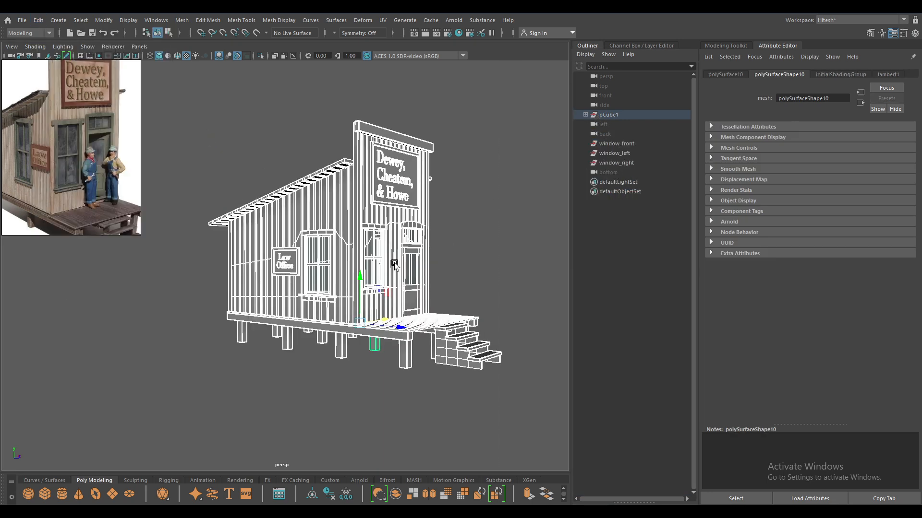
Select all pieces inside the pCube1 group, from polySurface9 to typeMesh2, and try to ungroup them
{"action": "left_click", "coordinate": [585, 114]}
{"action": "left_click", "coordinate": [612, 125]}
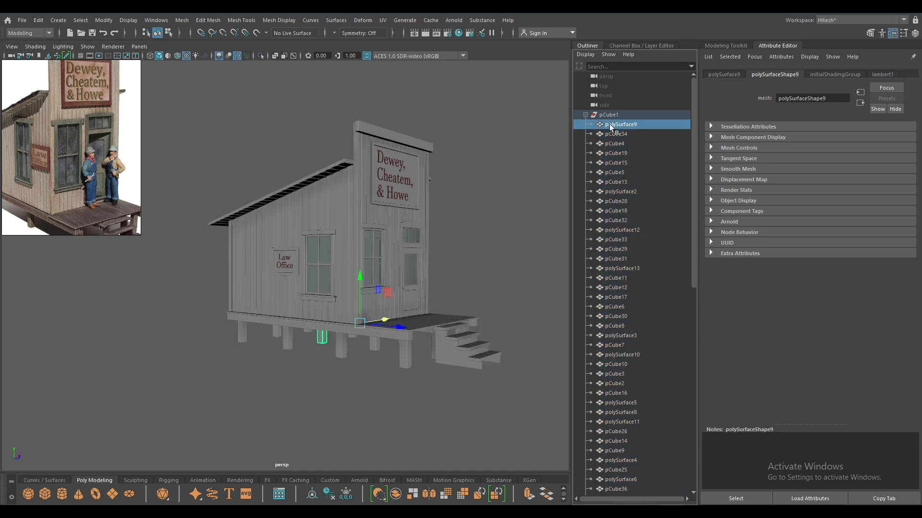
{"action": "scroll", "coordinate": [639, 223], "scroll_direction": "down", "scroll_amount": 13}
{"action": "scroll", "coordinate": [616, 439], "scroll_direction": "down", "scroll_amount": 1}
{"action": "left_click", "coordinate": [620, 413], "text": "shift"}
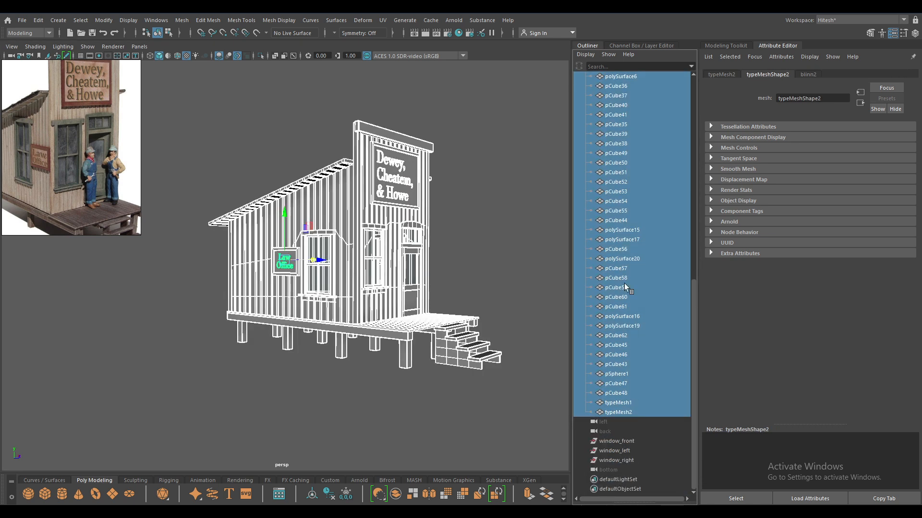
{"action": "left_click_drag", "start_coordinate": [540, 273], "coordinate": [417, 278], "text": "alt"}
{"action": "middle_click_drag", "start_coordinate": [417, 279], "coordinate": [401, 297], "text": "alt"}
{"action": "right_click_drag", "start_coordinate": [401, 296], "coordinate": [420, 295], "text": "alt"}
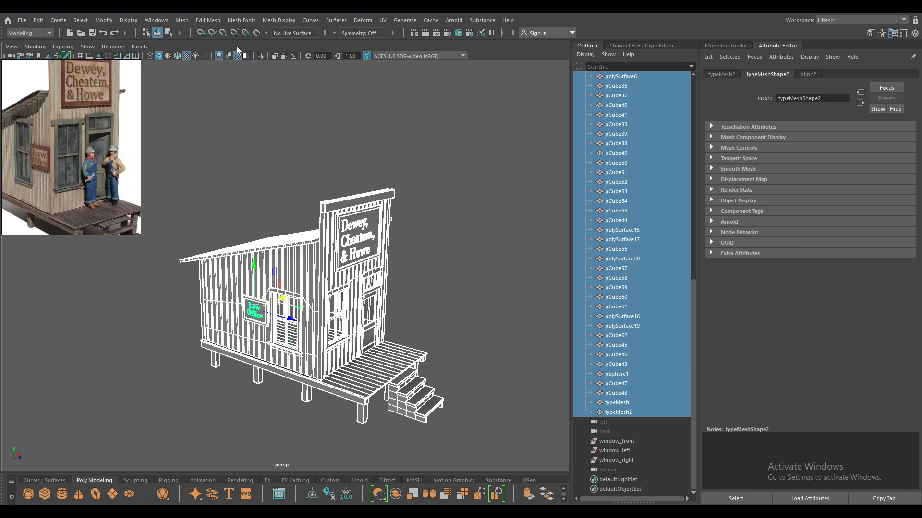
{"action": "scroll", "coordinate": [682, 197], "scroll_direction": "up", "scroll_amount": 5}
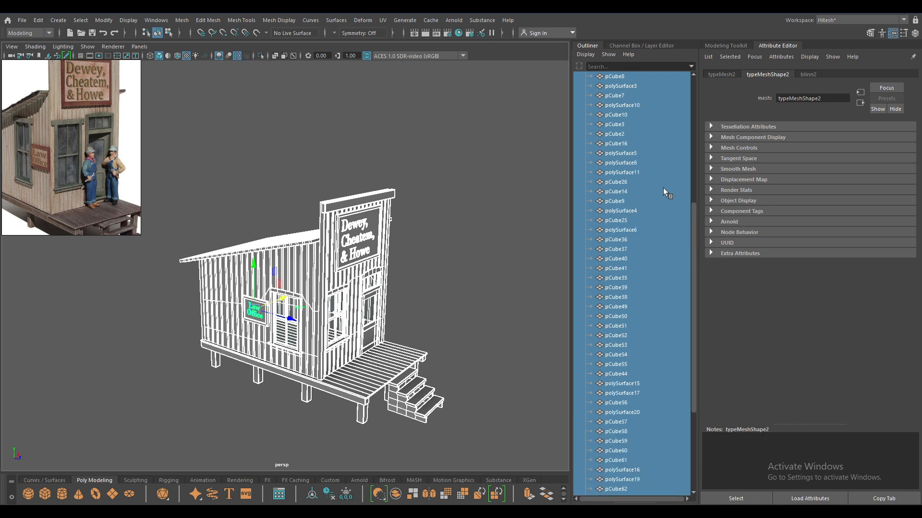
{"action": "scroll", "coordinate": [663, 188], "scroll_direction": "up", "scroll_amount": 5}
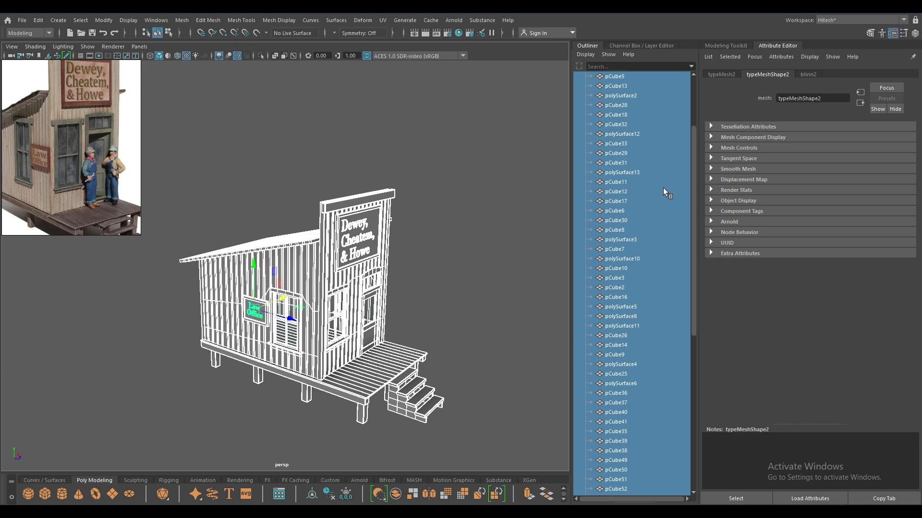
{"action": "scroll", "coordinate": [663, 188], "scroll_direction": "up", "scroll_amount": 3}
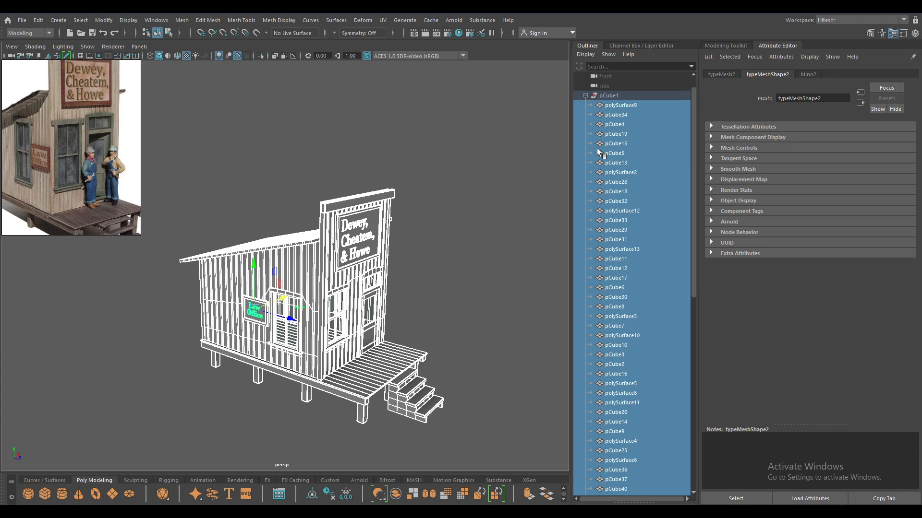
{"action": "scroll", "coordinate": [307, 192], "scroll_direction": "up", "scroll_amount": 4}
{"action": "left_click", "coordinate": [38, 21]}
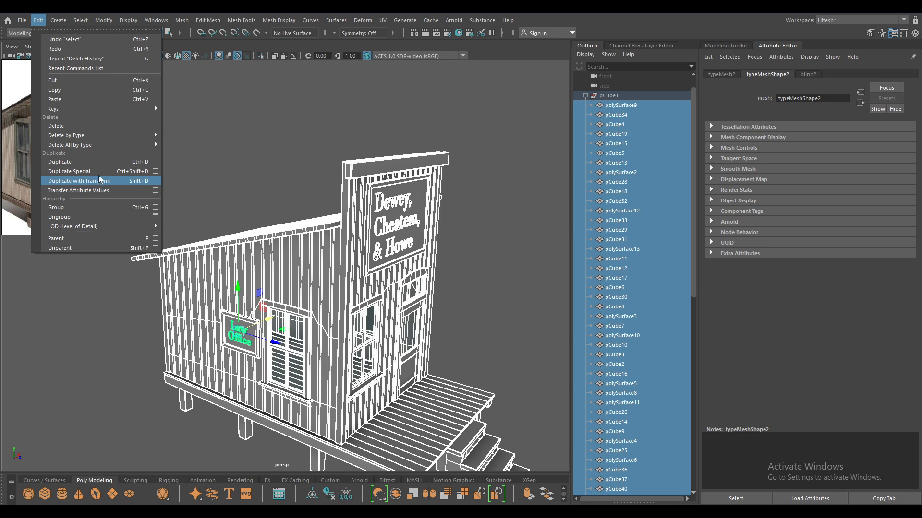
{"action": "left_click", "coordinate": [111, 214]}
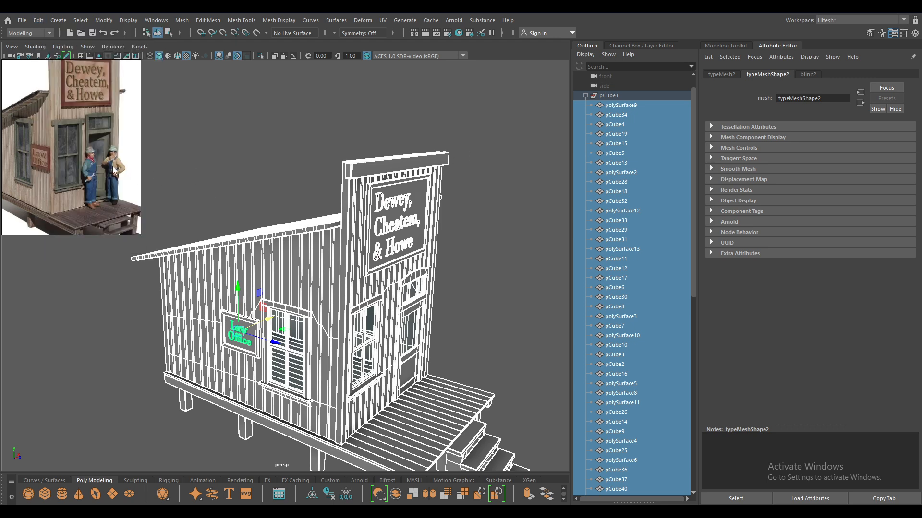
Delete the construction history of the selected pieces inside the pCube1 group
{"action": "left_click", "coordinate": [39, 20]}
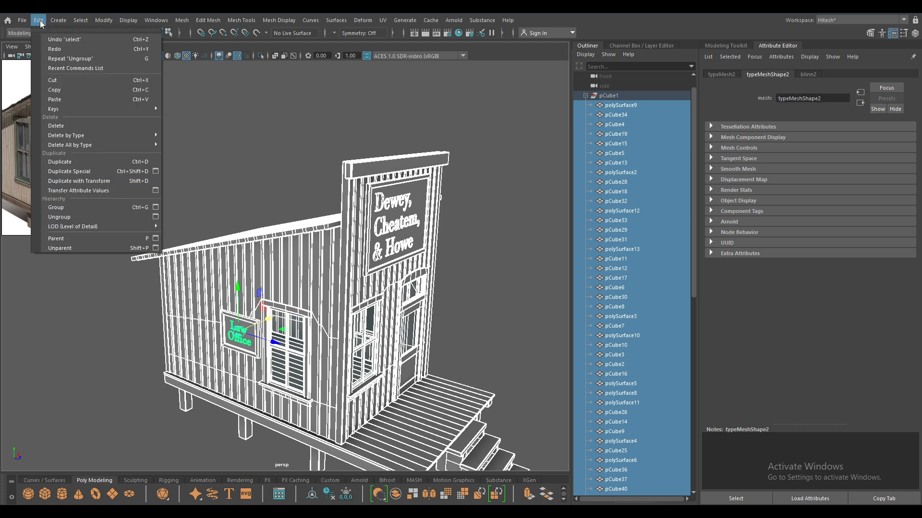
{"action": "left_click", "coordinate": [180, 136]}
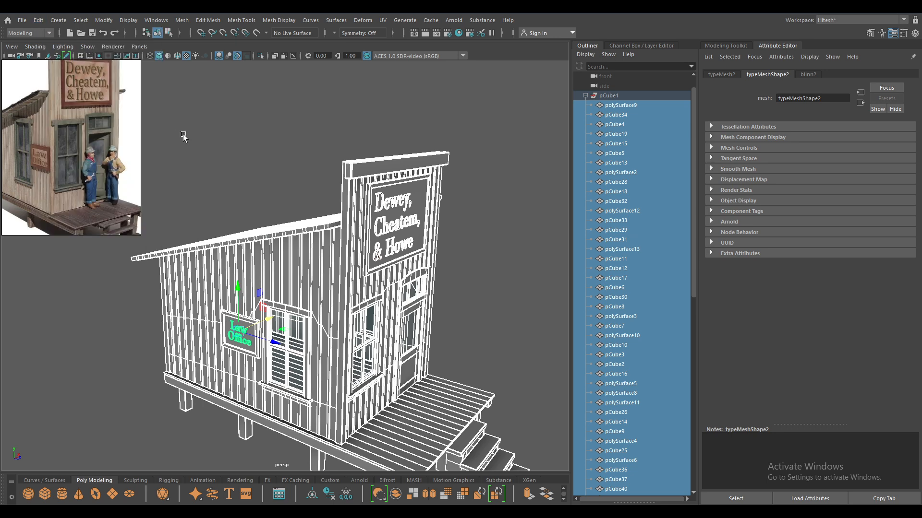
{"action": "right_click_drag", "start_coordinate": [413, 392], "coordinate": [335, 211], "text": "alt"}
{"action": "left_click_drag", "start_coordinate": [335, 211], "coordinate": [324, 227], "text": "alt"}
{"action": "right_click_drag", "start_coordinate": [355, 248], "coordinate": [407, 315], "text": "alt"}
Check what the window_front group contains and clear the selection
{"action": "scroll", "coordinate": [655, 252], "scroll_direction": "down", "scroll_amount": 10}
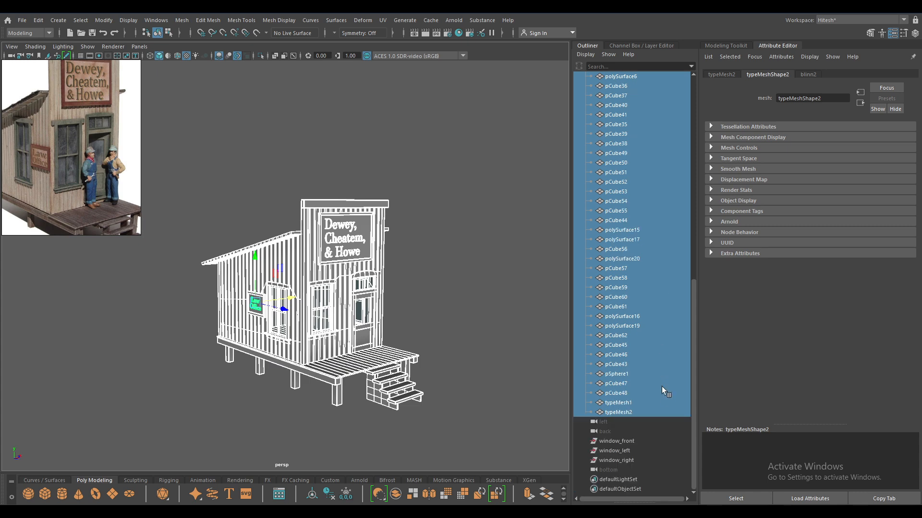
{"action": "left_click", "coordinate": [621, 442]}
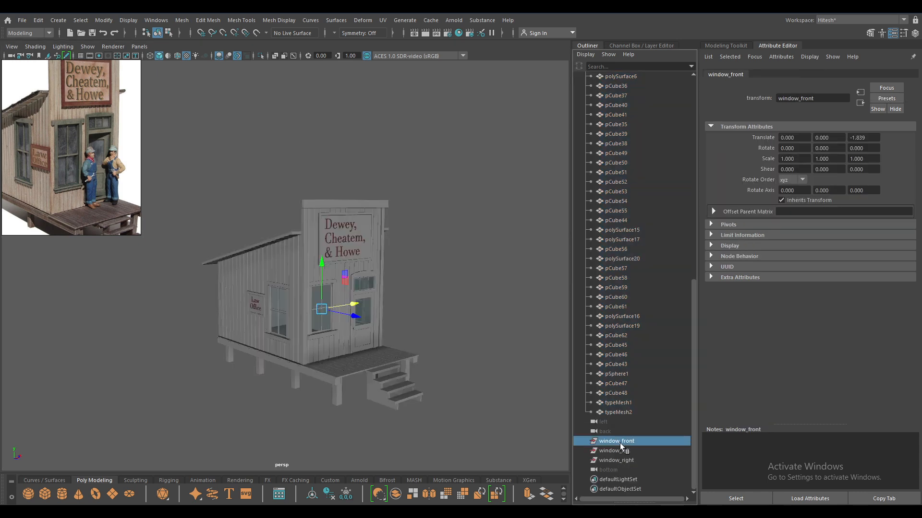
{"action": "left_click_drag", "start_coordinate": [503, 348], "coordinate": [474, 321], "text": "alt"}
{"action": "left_click", "coordinate": [475, 321]}
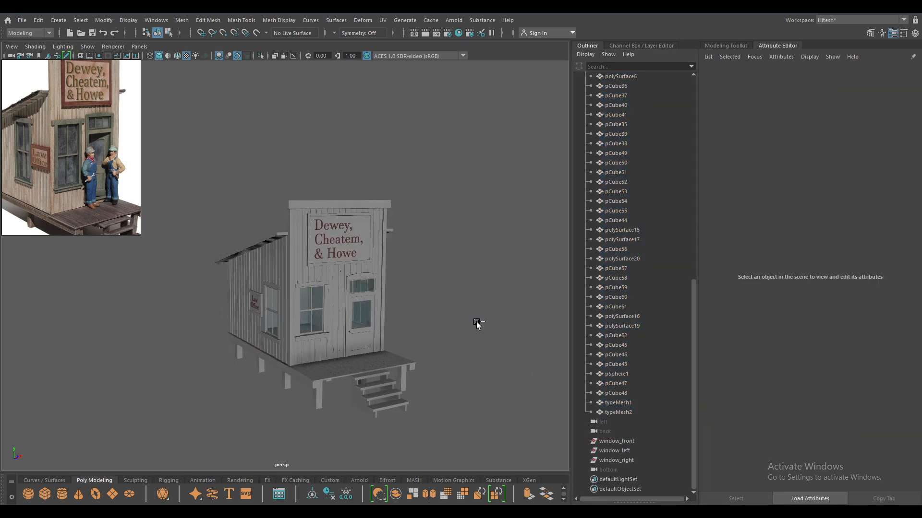
Examine the finished building from several angles
{"action": "right_click_drag", "start_coordinate": [434, 242], "coordinate": [501, 450], "text": "alt"}
{"action": "left_click_drag", "start_coordinate": [502, 450], "coordinate": [457, 439], "text": "alt"}
{"action": "right_click_drag", "start_coordinate": [457, 439], "coordinate": [364, 274], "text": "alt"}
{"action": "left_click_drag", "start_coordinate": [365, 273], "coordinate": [315, 321], "text": "alt"}
{"action": "right_click_drag", "start_coordinate": [315, 321], "coordinate": [281, 216], "text": "alt"}
{"action": "left_click_drag", "start_coordinate": [280, 216], "coordinate": [315, 235], "text": "alt"}
{"action": "right_click_drag", "start_coordinate": [315, 235], "coordinate": [368, 307], "text": "alt"}
{"action": "left_click_drag", "start_coordinate": [368, 307], "coordinate": [312, 235], "text": "alt"}
{"action": "right_click_drag", "start_coordinate": [313, 234], "coordinate": [325, 268], "text": "alt"}
Select the whole building and assign it a new Arnold aiStandardSurface material
{"action": "right_click_drag", "start_coordinate": [391, 391], "coordinate": [324, 209], "text": "alt"}
{"action": "left_click_drag", "start_coordinate": [451, 178], "coordinate": [225, 331]}
{"action": "right_click_drag", "start_coordinate": [324, 231], "coordinate": [333, 476]}
{"action": "left_click", "coordinate": [345, 250]}
{"action": "left_click", "coordinate": [397, 382]}
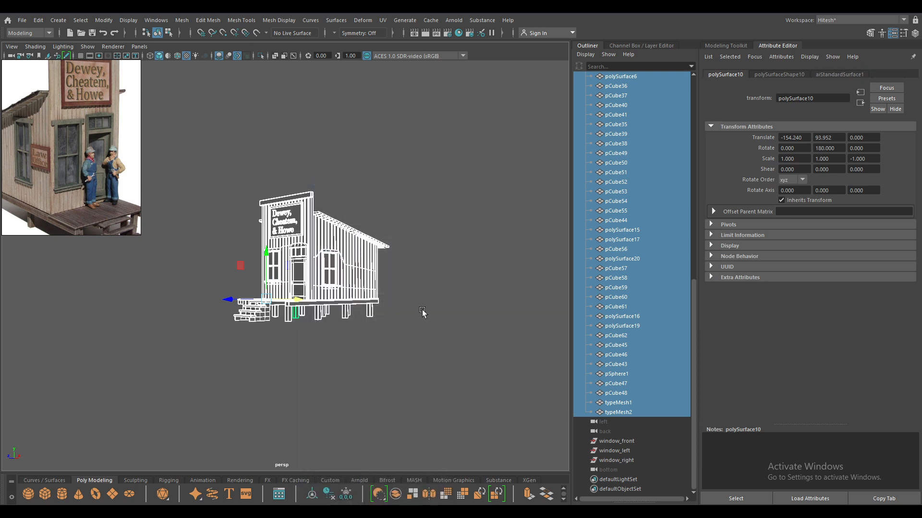
Open the building's aiStandardSurface1 material, set the specular weight to 0.2 and darken the base color to dark grey
{"action": "left_click", "coordinate": [406, 213]}
{"action": "right_click_drag", "start_coordinate": [405, 210], "coordinate": [451, 371], "text": "alt"}
{"action": "left_click_drag", "start_coordinate": [443, 471], "coordinate": [141, 142]}
{"action": "right_click_drag", "start_coordinate": [334, 232], "coordinate": [342, 467]}
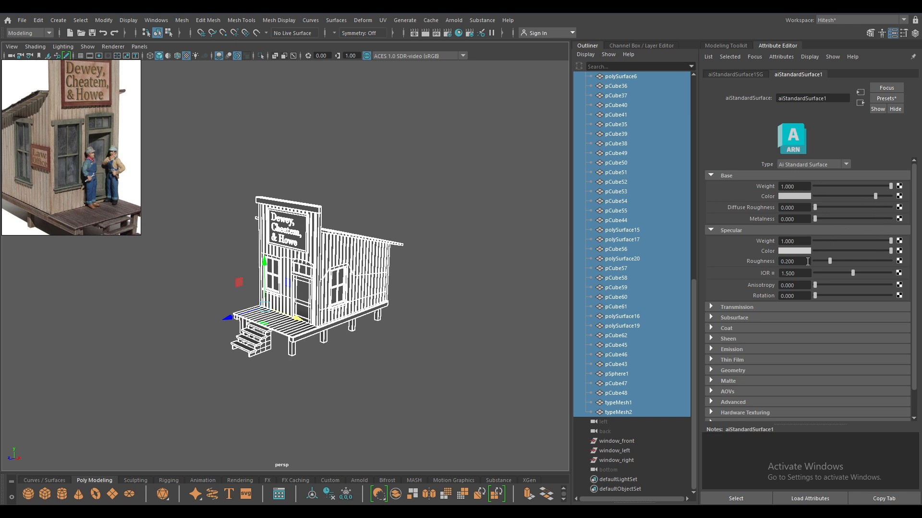
{"action": "left_click", "coordinate": [793, 241]}
{"action": "type", "text": "0.2"}
{"action": "key", "text": "Return"}
{"action": "left_click", "coordinate": [865, 206]}
{"action": "left_click", "coordinate": [804, 207]}
{"action": "left_click", "coordinate": [340, 167]}
{"action": "left_click_drag", "start_coordinate": [341, 169], "coordinate": [419, 261], "text": "alt"}
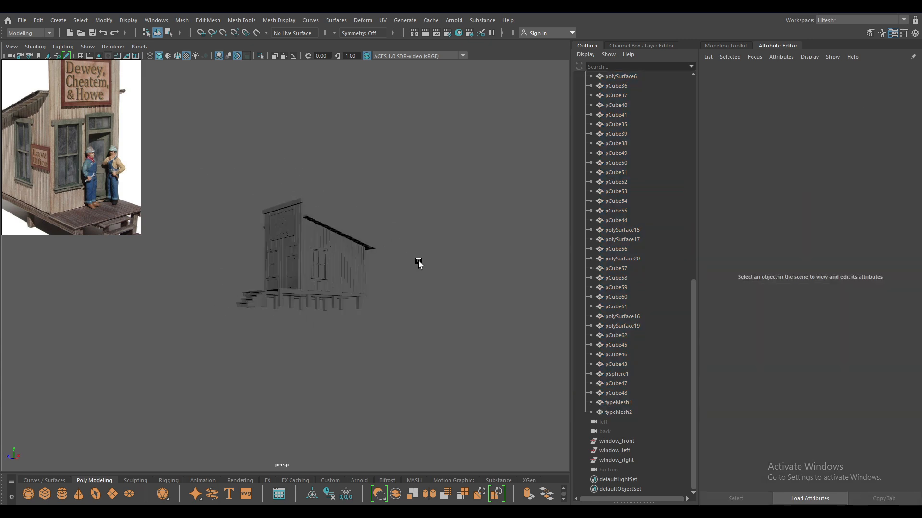
Display the grid in the front view and check the building's posts against the ground line
{"action": "right_click", "coordinate": [405, 181], "text": "shift"}
{"action": "mouse_move", "coordinate": [404, 181]}
{"action": "right_mouse_down", "text": "shift"}
{"action": "mouse_move", "coordinate": [365, 168]}
{"action": "mouse_move", "coordinate": [402, 180]}
{"action": "right_mouse_up", "text": "shift"}
{"action": "left_click_drag", "start_coordinate": [497, 130], "coordinate": [204, 338]}
{"action": "key", "text": "space"}
{"action": "left_click_drag", "start_coordinate": [393, 259], "coordinate": [400, 303]}
{"action": "right_click_drag", "start_coordinate": [401, 304], "coordinate": [387, 228], "text": "alt"}
{"action": "middle_click_drag", "start_coordinate": [387, 228], "coordinate": [407, 285], "text": "alt"}
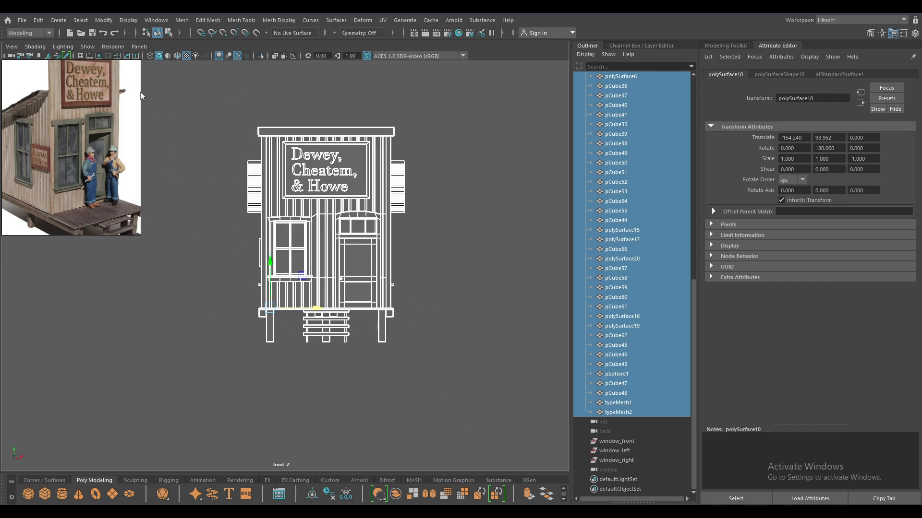
{"action": "left_click", "coordinate": [81, 56]}
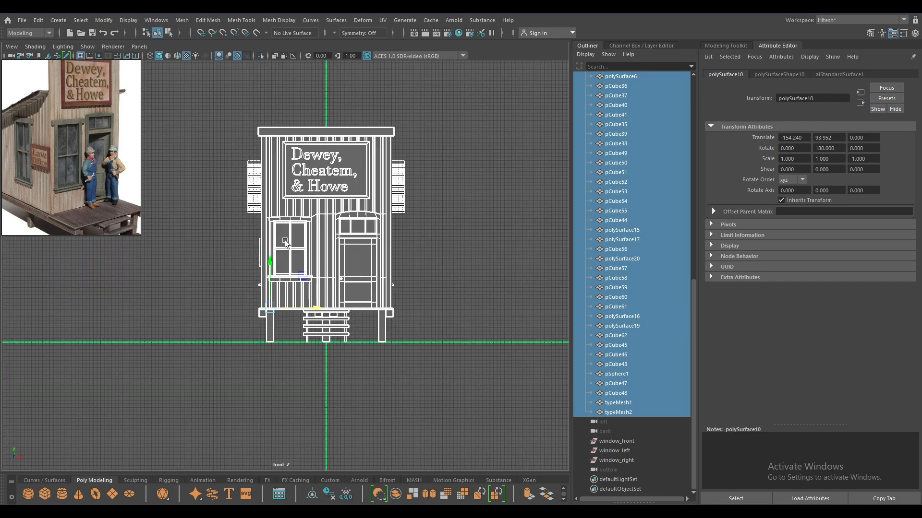
{"action": "right_click_drag", "start_coordinate": [280, 240], "coordinate": [426, 488], "text": "alt"}
{"action": "middle_click_drag", "start_coordinate": [367, 352], "coordinate": [279, 206], "text": "alt"}
{"action": "right_click_drag", "start_coordinate": [279, 206], "coordinate": [251, 79], "text": "alt"}
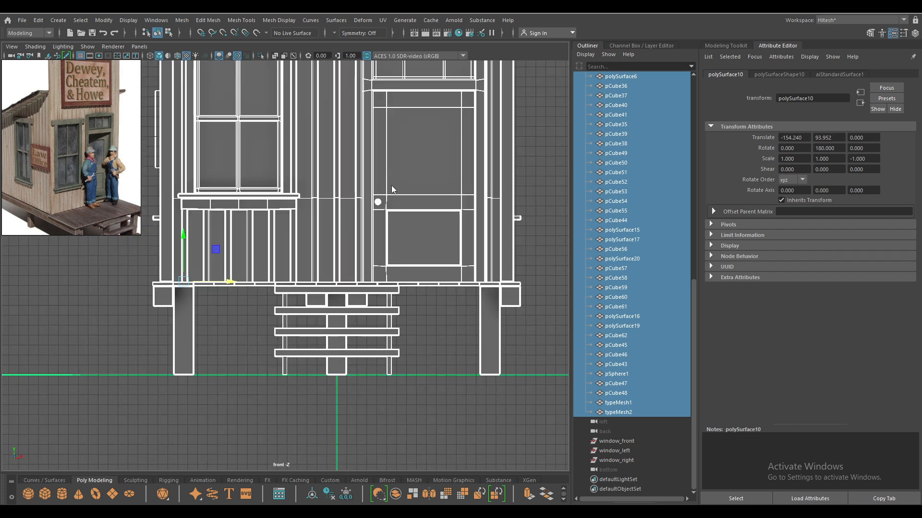
Return to the perspective view and create a polygon plane at the origin
{"action": "key", "text": "space"}
{"action": "left_click_drag", "start_coordinate": [389, 209], "coordinate": [388, 181]}
{"action": "left_click_drag", "start_coordinate": [389, 290], "coordinate": [395, 356], "text": "alt"}
{"action": "left_click", "coordinate": [378, 168]}
{"action": "right_click_drag", "start_coordinate": [378, 169], "coordinate": [470, 166], "text": "alt"}
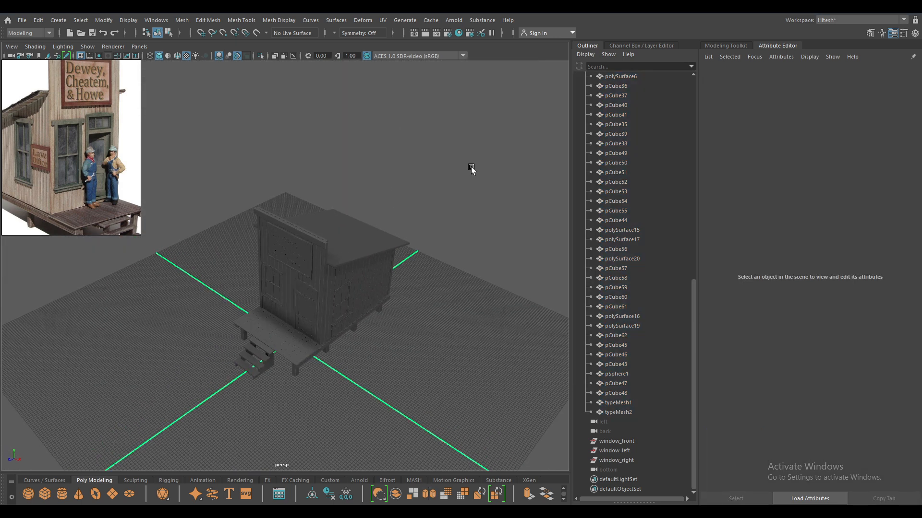
{"action": "right_click", "coordinate": [472, 167], "text": "shift"}
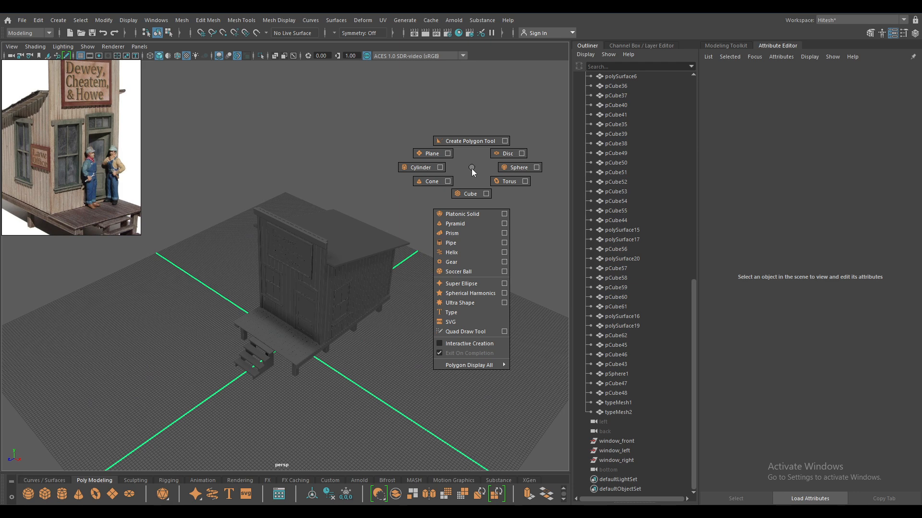
{"action": "right_click_drag", "start_coordinate": [471, 169], "coordinate": [432, 156], "text": "shift"}
{"action": "left_click_drag", "start_coordinate": [372, 231], "coordinate": [402, 252], "text": "alt"}
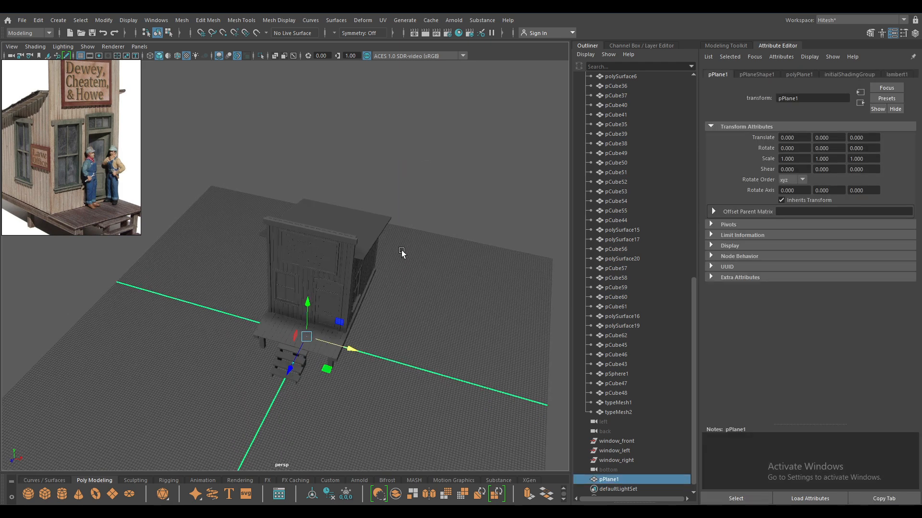
Set the plane's width and height to 250 with one subdivision in each direction
{"action": "key", "text": "t"}
{"action": "left_click_drag", "start_coordinate": [453, 310], "coordinate": [513, 231], "text": "alt"}
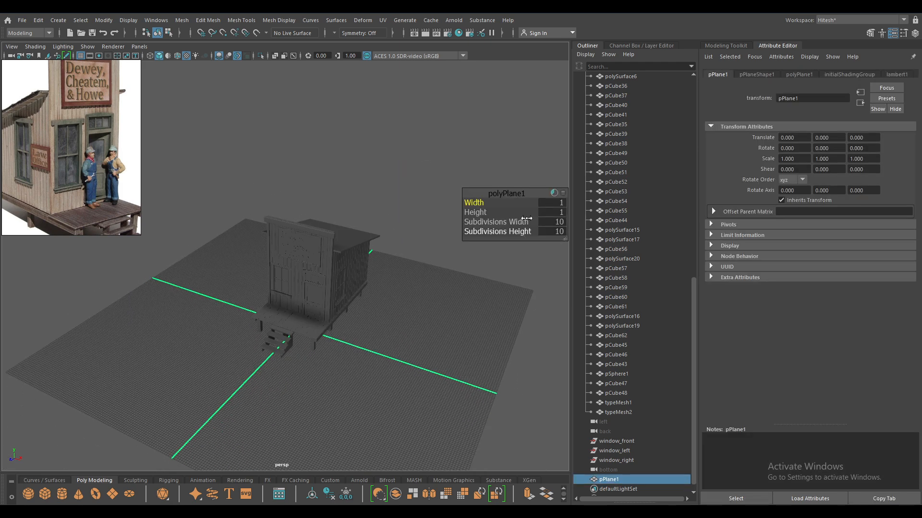
{"action": "left_click", "coordinate": [562, 203]}
{"action": "type", "text": "250"}
{"action": "key", "text": "Tab"}
{"action": "type", "text": "250"}
{"action": "key", "text": "Tab"}
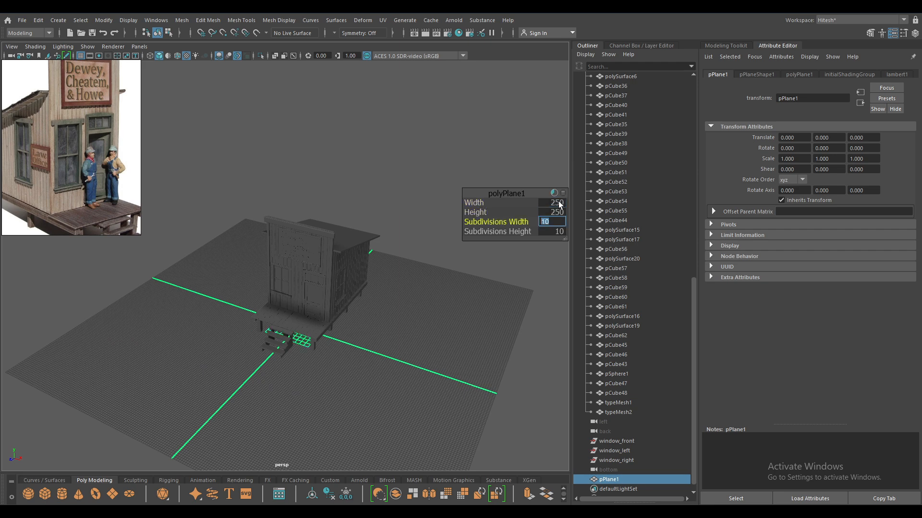
{"action": "type", "text": "1"}
{"action": "key", "text": "Tab"}
{"action": "type", "text": "1"}
{"action": "key", "text": "Tab"}
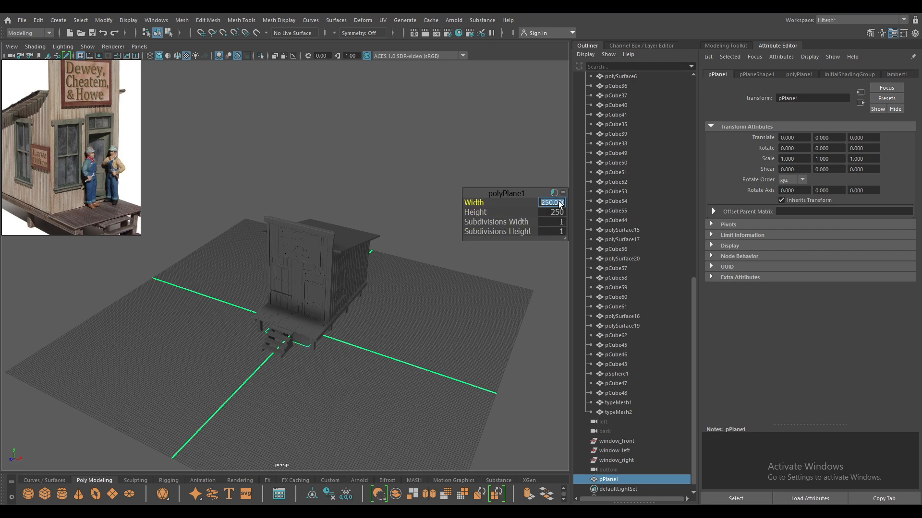
Enlarge the plane to a width and height of 800
{"action": "type", "text": "800"}
{"action": "key", "text": "Tab"}
{"action": "type", "text": "800"}
{"action": "key", "text": "Return"}
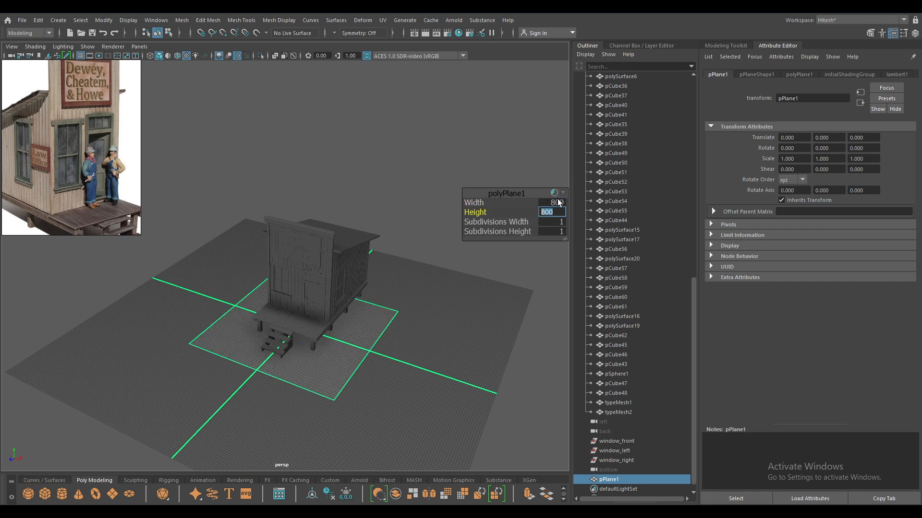
Scale the ground plane uniformly to about 6.5 so it extends far beyond the building
{"action": "left_click_drag", "start_coordinate": [541, 194], "coordinate": [874, 440], "text": "alt"}
{"action": "key", "text": "w"}
{"action": "left_click_drag", "start_coordinate": [472, 269], "coordinate": [336, 235], "text": "alt"}
{"action": "scroll", "coordinate": [252, 63], "scroll_direction": "down", "scroll_amount": 5}
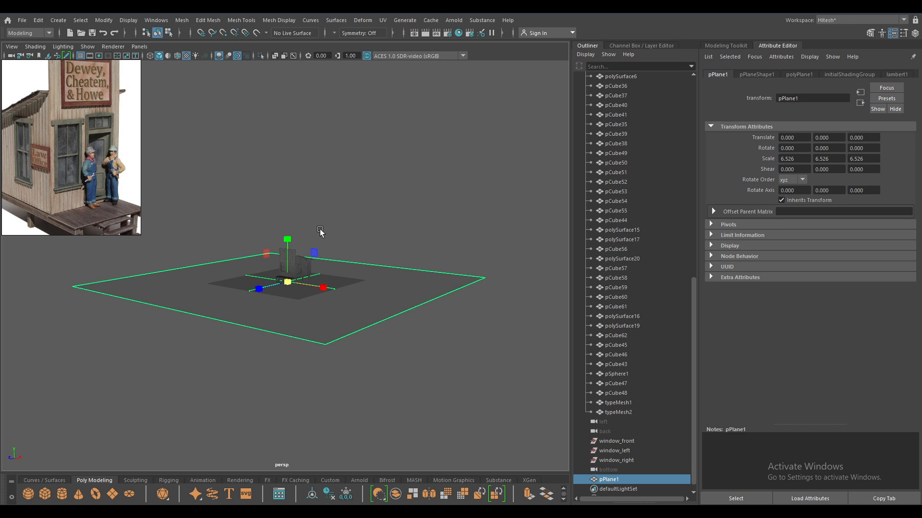
{"action": "left_click_drag", "start_coordinate": [320, 232], "coordinate": [339, 309], "text": "alt"}
{"action": "scroll", "coordinate": [346, 297], "scroll_direction": "up", "scroll_amount": 1}
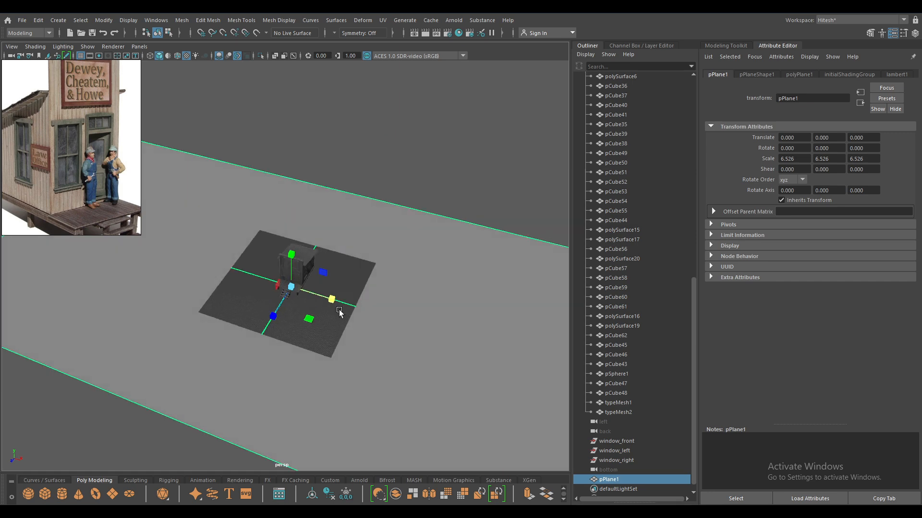
Move the ground plane backwards along Z to about -3064
{"action": "left_click_drag", "start_coordinate": [269, 318], "coordinate": [243, 359], "text": "alt"}
{"action": "left_click_drag", "start_coordinate": [334, 302], "coordinate": [323, 271]}
{"action": "right_click_drag", "start_coordinate": [323, 276], "coordinate": [448, 416], "text": "alt"}
{"action": "middle_click_drag", "start_coordinate": [427, 418], "coordinate": [411, 370], "text": "alt"}
{"action": "right_click_drag", "start_coordinate": [412, 370], "coordinate": [321, 251], "text": "alt"}
{"action": "left_click_drag", "start_coordinate": [322, 251], "coordinate": [248, 300], "text": "alt"}
{"action": "right_click_drag", "start_coordinate": [248, 301], "coordinate": [217, 259], "text": "alt"}
{"action": "key", "text": "w"}
{"action": "left_click_drag", "start_coordinate": [246, 287], "coordinate": [356, 263]}
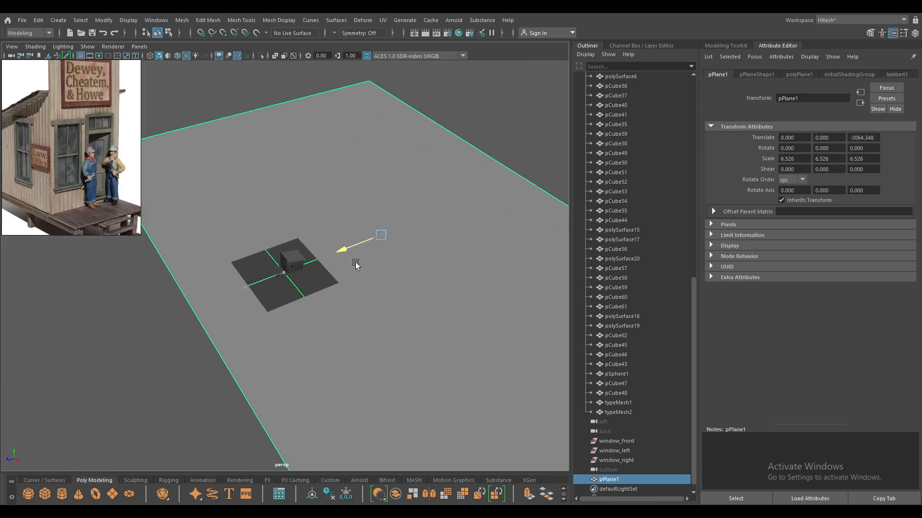
Examine the building on the ground plane up close from the front corner
{"action": "key", "text": "f"}
{"action": "right_click_drag", "start_coordinate": [266, 336], "coordinate": [275, 425], "text": "alt"}
{"action": "right_click_drag", "start_coordinate": [432, 287], "coordinate": [240, 410], "text": "alt"}
{"action": "middle_click_drag", "start_coordinate": [240, 410], "coordinate": [210, 412], "text": "alt"}
{"action": "middle_click_drag", "start_coordinate": [327, 235], "coordinate": [199, 307], "text": "alt"}
{"action": "left_click_drag", "start_coordinate": [199, 307], "coordinate": [228, 303], "text": "alt"}
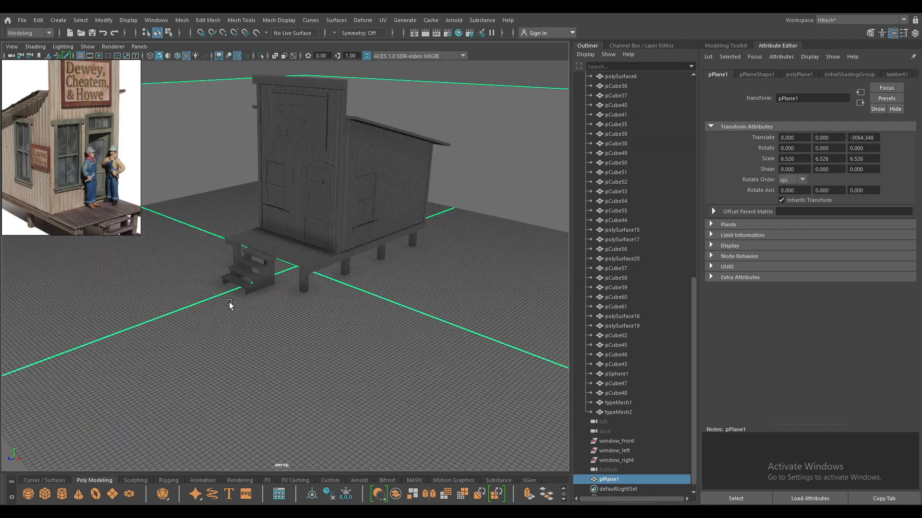
{"action": "middle_click_drag", "start_coordinate": [228, 304], "coordinate": [232, 368], "text": "alt"}
{"action": "left_click_drag", "start_coordinate": [232, 369], "coordinate": [226, 374], "text": "alt"}
{"action": "middle_click_drag", "start_coordinate": [226, 374], "coordinate": [268, 357], "text": "alt"}
{"action": "right_click_drag", "start_coordinate": [268, 357], "coordinate": [280, 389], "text": "alt"}
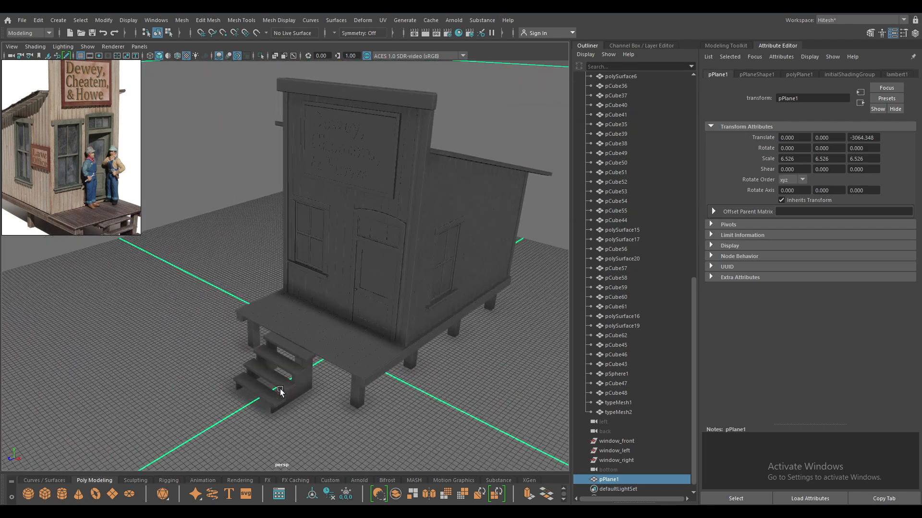
{"action": "mouse_move", "coordinate": [280, 389]}
{"action": "left_mouse_down", "text": "alt"}
{"action": "mouse_move", "coordinate": [256, 385]}
{"action": "mouse_move", "coordinate": [268, 388]}
{"action": "left_mouse_up", "text": "alt"}
{"action": "scroll", "coordinate": [615, 103], "scroll_direction": "up", "scroll_amount": 10}
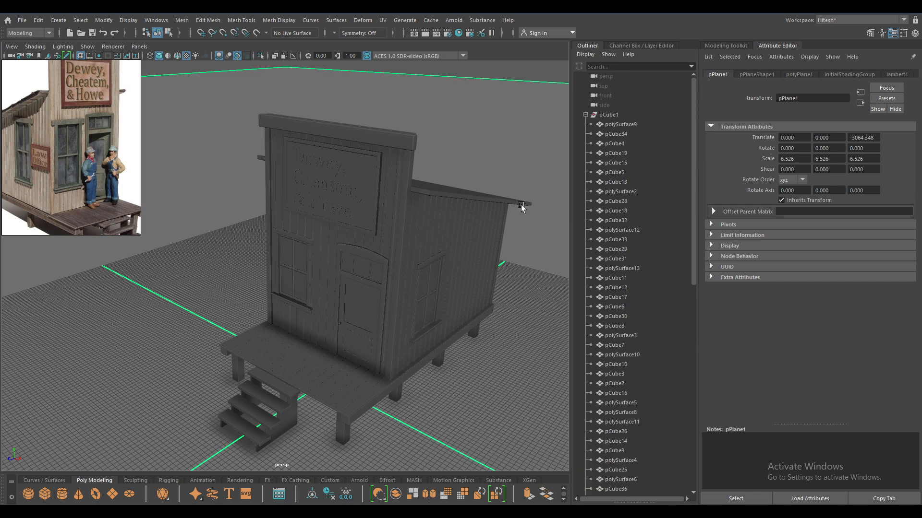
Move the ground plane further back along Z to about -6143 and check the horizon behind the building
{"action": "left_click_drag", "start_coordinate": [425, 314], "coordinate": [380, 291], "text": "alt"}
{"action": "right_click_drag", "start_coordinate": [381, 290], "coordinate": [315, 187], "text": "alt"}
{"action": "left_click_drag", "start_coordinate": [323, 260], "coordinate": [470, 290]}
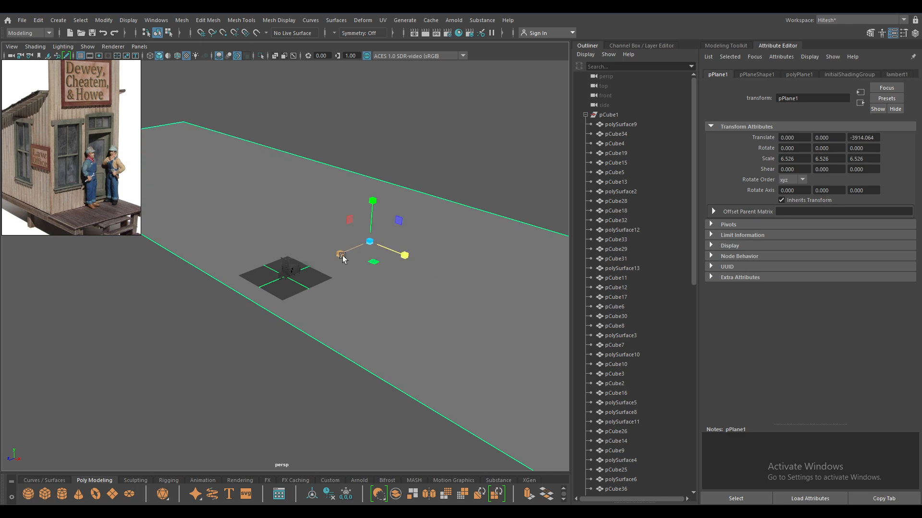
{"action": "left_click_drag", "start_coordinate": [341, 257], "coordinate": [384, 246]}
{"action": "key", "text": "f"}
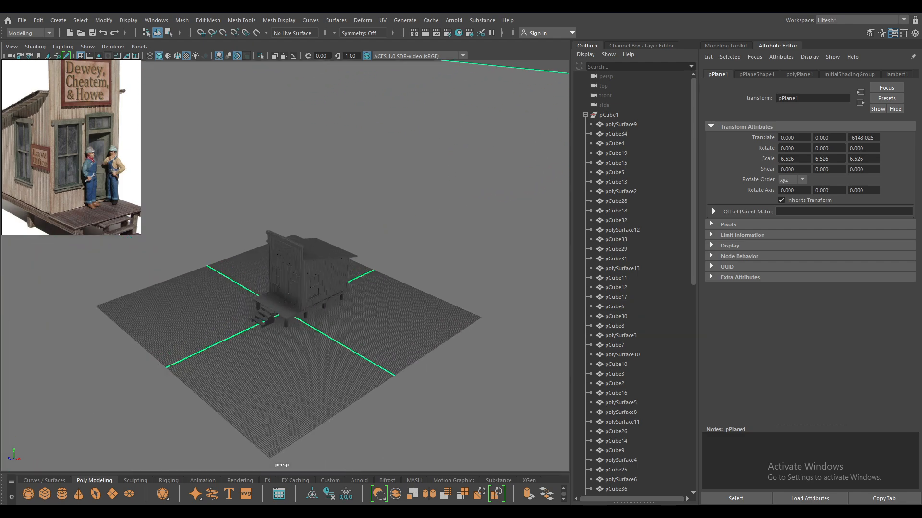
{"action": "right_click_drag", "start_coordinate": [338, 308], "coordinate": [381, 402], "text": "alt"}
{"action": "left_click_drag", "start_coordinate": [381, 402], "coordinate": [361, 359], "text": "alt"}
{"action": "right_click_drag", "start_coordinate": [361, 359], "coordinate": [347, 342], "text": "alt"}
{"action": "left_click_drag", "start_coordinate": [347, 341], "coordinate": [351, 370], "text": "alt"}
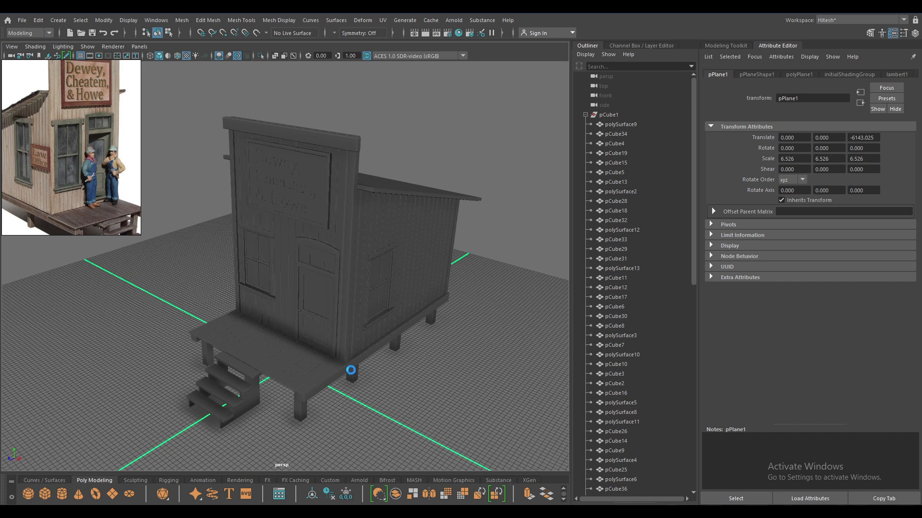
Show the 960 x 540 resolution gate and assign the existing aiStandardSurface1 material to the ground plane
{"action": "left_click", "coordinate": [99, 56]}
{"action": "left_click_drag", "start_coordinate": [387, 204], "coordinate": [451, 171], "text": "alt"}
{"action": "right_click_drag", "start_coordinate": [453, 168], "coordinate": [474, 405]}
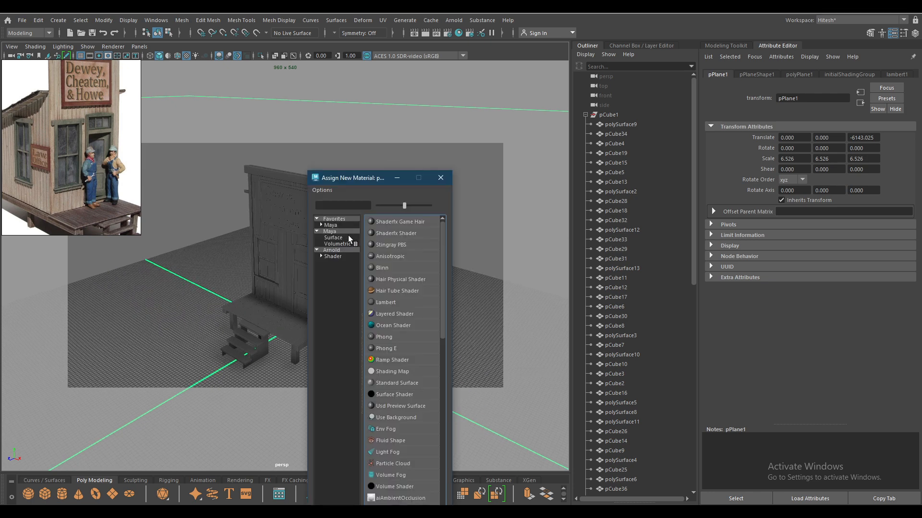
{"action": "left_click", "coordinate": [440, 178]}
{"action": "mouse_move", "coordinate": [447, 170]}
{"action": "right_mouse_down"}
{"action": "mouse_move", "coordinate": [477, 430]}
{"action": "mouse_move", "coordinate": [524, 437]}
{"action": "mouse_move", "coordinate": [524, 409]}
{"action": "right_mouse_up"}
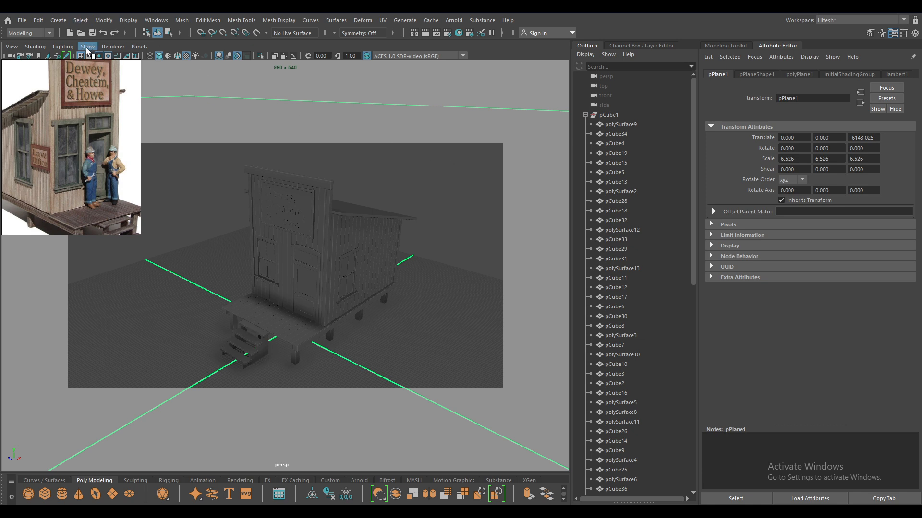
Create a new camera and look through it
{"action": "left_click", "coordinate": [58, 20]}
{"action": "mouse_move", "coordinate": [120, 88]}
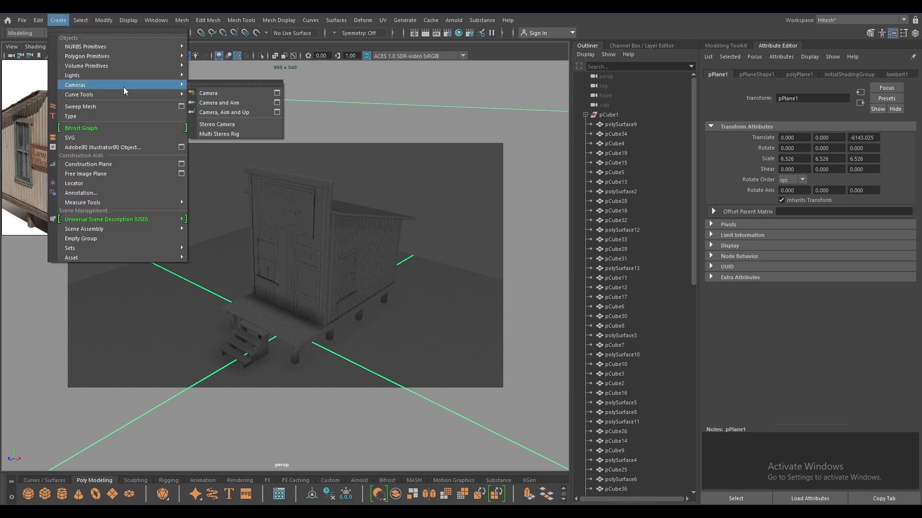
{"action": "left_click", "coordinate": [207, 90]}
{"action": "left_click", "coordinate": [141, 47]}
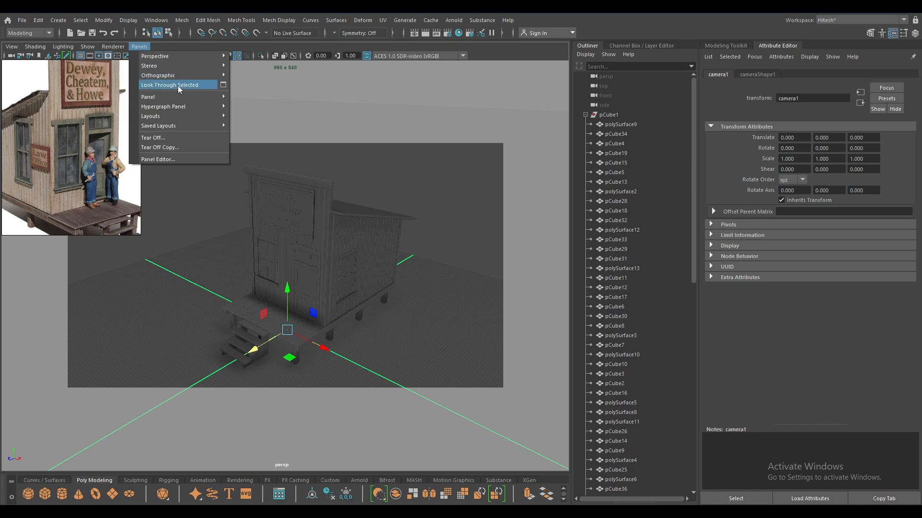
{"action": "left_click", "coordinate": [180, 88]}
Frame the building from its front corner in the camera view and display the film gate
{"action": "right_click_drag", "start_coordinate": [341, 298], "coordinate": [259, 66], "text": "alt"}
{"action": "right_click_drag", "start_coordinate": [398, 225], "coordinate": [166, 43], "text": "alt"}
{"action": "left_click_drag", "start_coordinate": [316, 314], "coordinate": [290, 329], "text": "alt"}
{"action": "left_click_drag", "start_coordinate": [312, 273], "coordinate": [270, 295], "text": "alt"}
{"action": "right_click_drag", "start_coordinate": [270, 295], "coordinate": [342, 412], "text": "alt"}
{"action": "middle_click_drag", "start_coordinate": [347, 331], "coordinate": [351, 356], "text": "alt"}
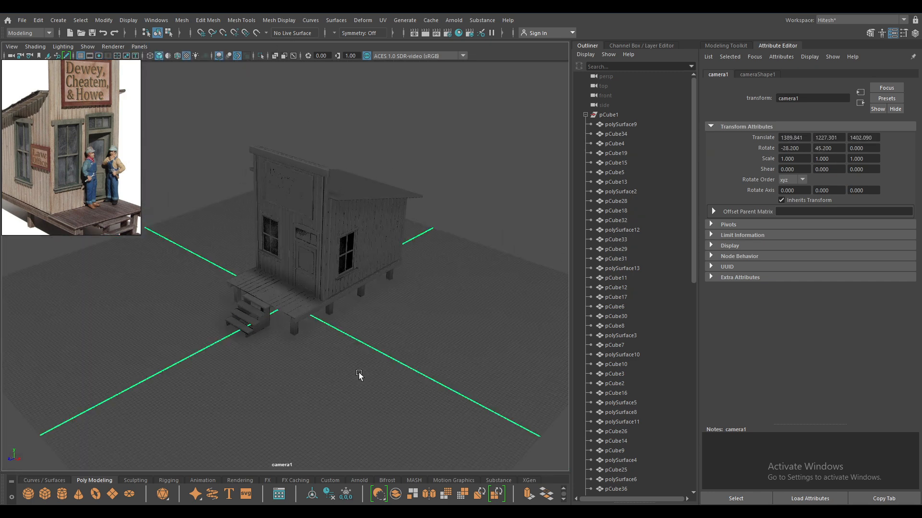
{"action": "right_click_drag", "start_coordinate": [352, 355], "coordinate": [381, 391], "text": "alt"}
{"action": "left_click", "coordinate": [90, 57]}
{"action": "right_click_drag", "start_coordinate": [417, 285], "coordinate": [430, 375], "text": "alt"}
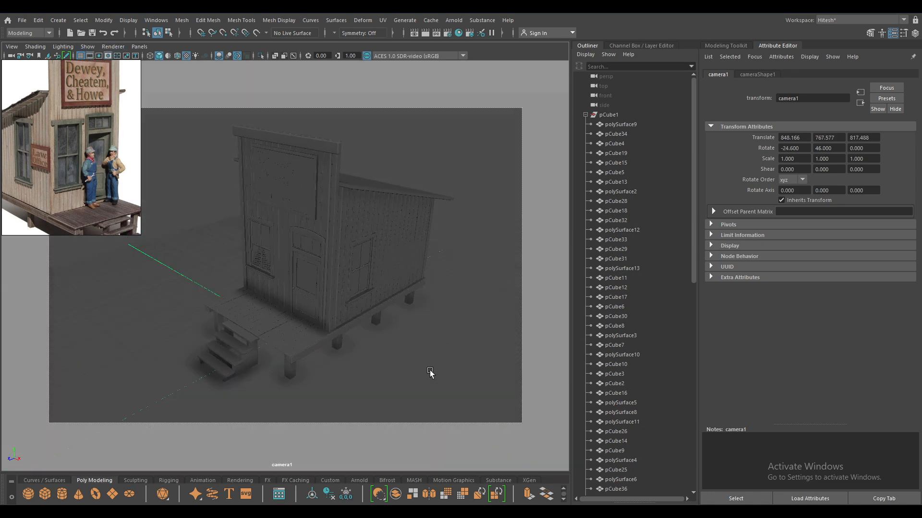
{"action": "left_click_drag", "start_coordinate": [430, 373], "coordinate": [407, 321], "text": "alt"}
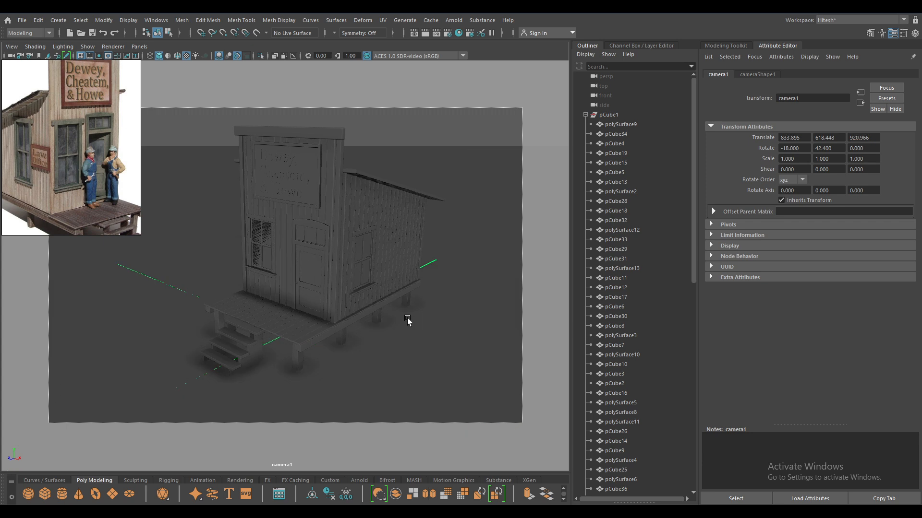
{"action": "right_click_drag", "start_coordinate": [407, 321], "coordinate": [414, 347], "text": "alt"}
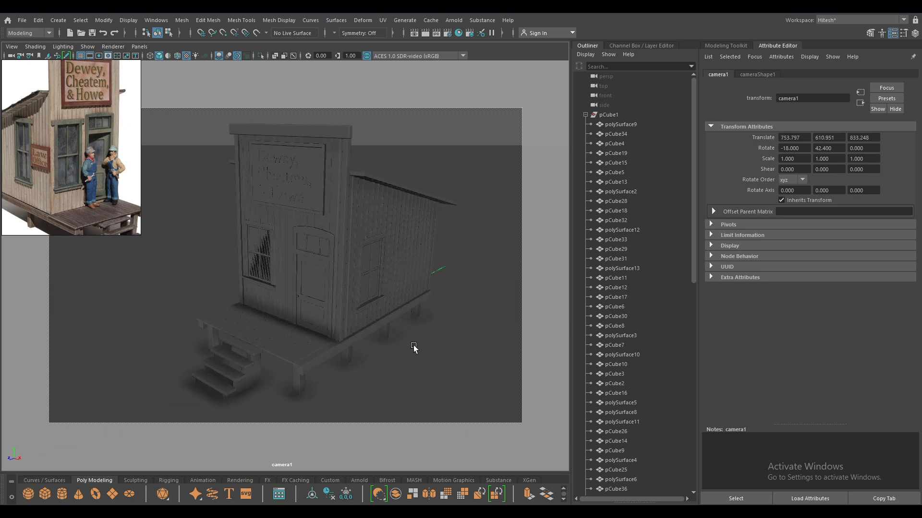
Select the ground plane and move it back along Z to about -18667 in the perspective view
{"action": "left_click", "coordinate": [443, 167]}
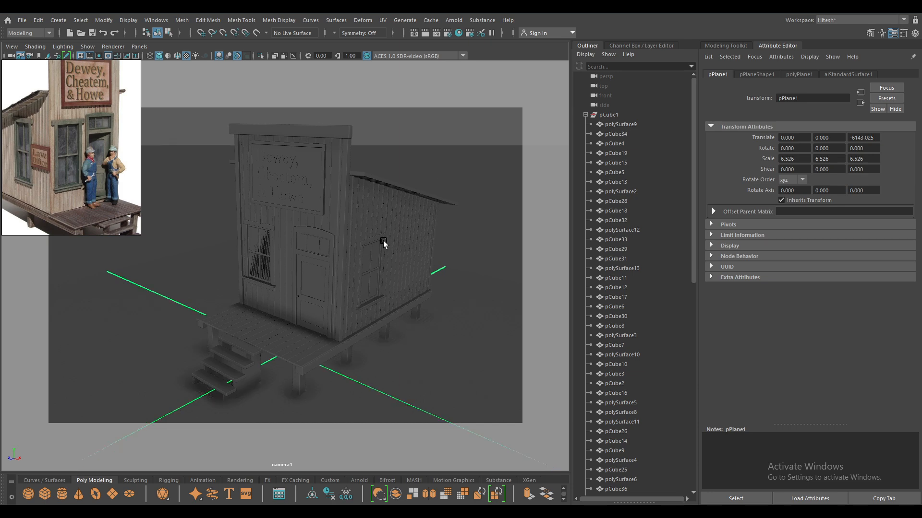
{"action": "key", "text": "space"}
{"action": "left_click_drag", "start_coordinate": [383, 241], "coordinate": [381, 273]}
{"action": "right_click_drag", "start_coordinate": [381, 272], "coordinate": [270, 273], "text": "alt"}
{"action": "left_click_drag", "start_coordinate": [288, 269], "coordinate": [219, 292]}
{"action": "key", "text": "w"}
{"action": "left_click_drag", "start_coordinate": [298, 265], "coordinate": [375, 241]}
Look through camera1 to check the horizon behind the building
{"action": "left_click", "coordinate": [140, 48]}
{"action": "mouse_move", "coordinate": [161, 58]}
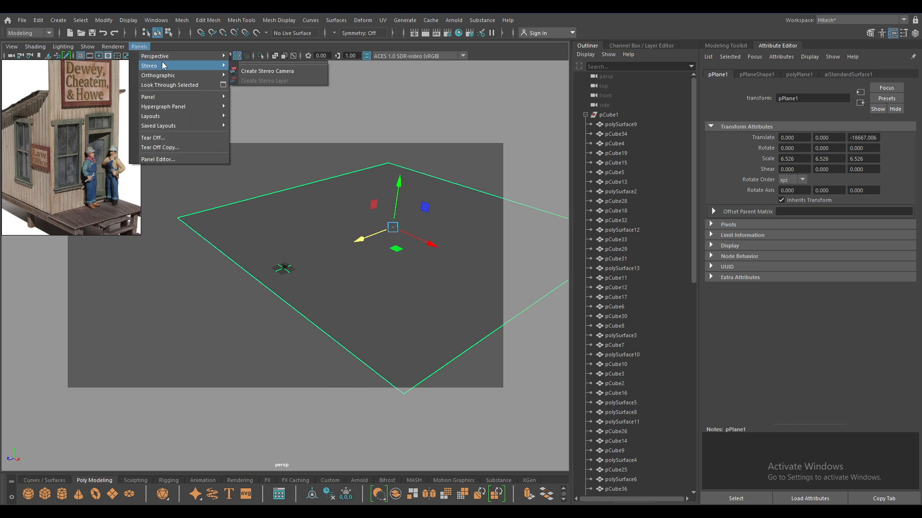
{"action": "left_click", "coordinate": [252, 57]}
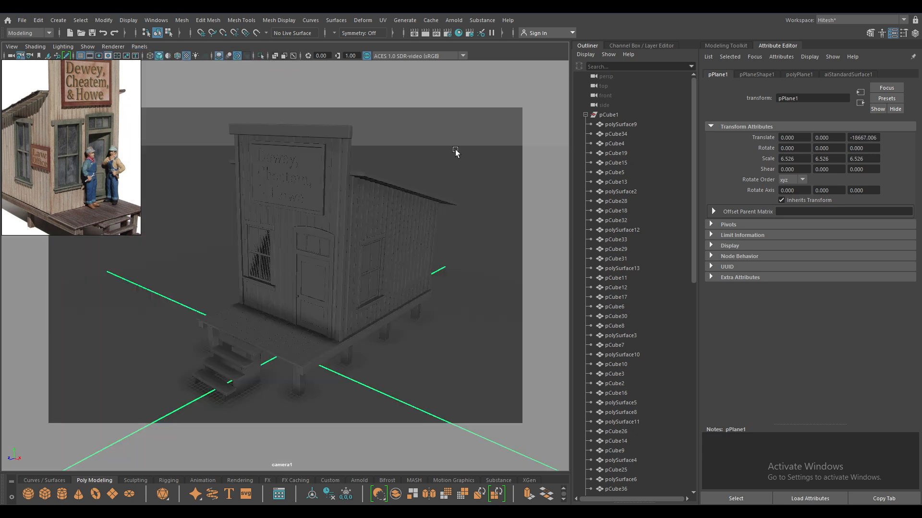
Select two opposite edges of the ground plane in the perspective view and extrude them upward into tall backdrop walls
{"action": "key", "text": "space"}
{"action": "left_click_drag", "start_coordinate": [454, 186], "coordinate": [441, 166]}
{"action": "scroll", "coordinate": [393, 161], "scroll_direction": "down", "scroll_amount": 5}
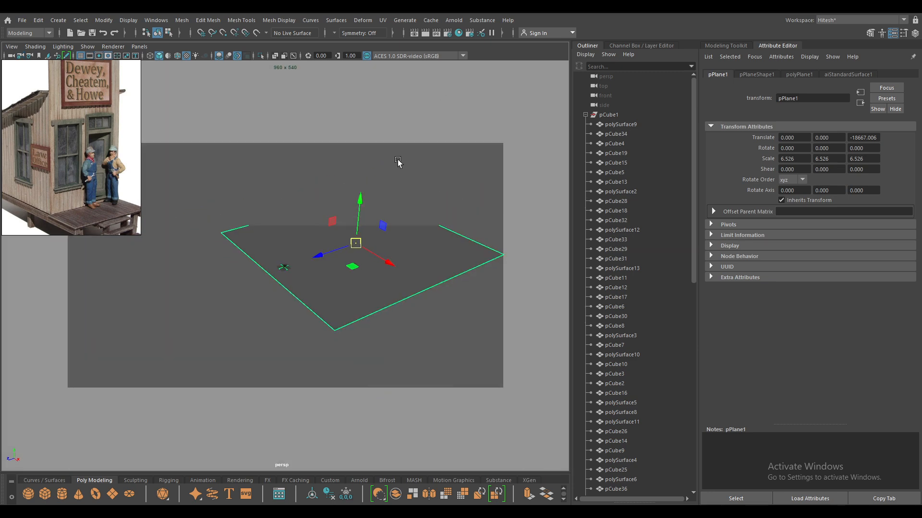
{"action": "right_click_drag", "start_coordinate": [428, 231], "coordinate": [438, 204]}
{"action": "left_click", "coordinate": [443, 225]}
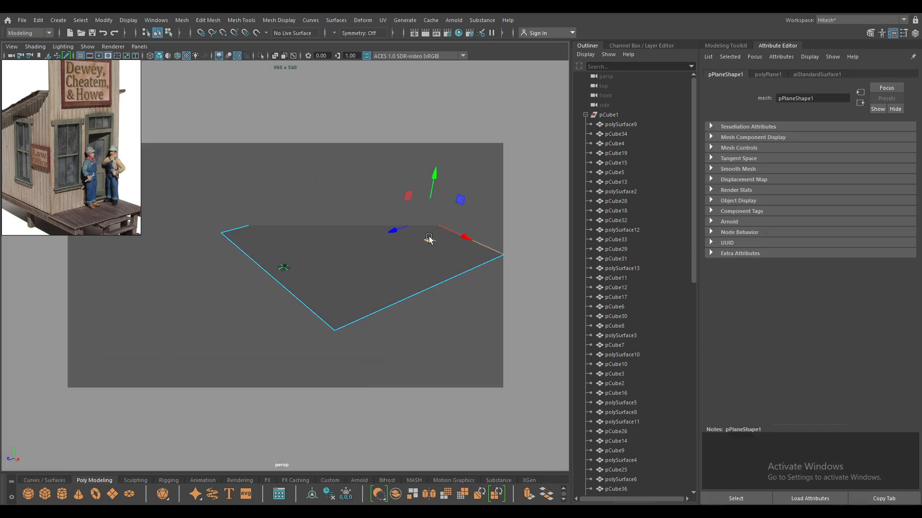
{"action": "left_click", "coordinate": [232, 230], "text": "shift"}
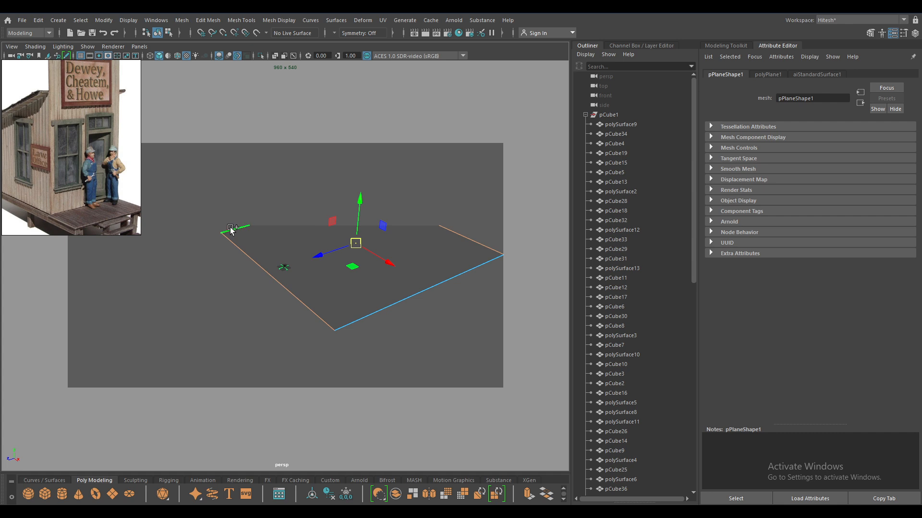
{"action": "left_click", "coordinate": [380, 312], "text": "shift"}
{"action": "key", "text": "ctrl+e"}
{"action": "left_click_drag", "start_coordinate": [360, 202], "coordinate": [362, 100]}
Bevel the two base edges where the walls meet the ground with a fraction of 0.39 and 6 segments
{"action": "left_click_drag", "start_coordinate": [280, 197], "coordinate": [375, 205], "text": "alt"}
{"action": "left_click", "coordinate": [365, 213]}
{"action": "left_click", "coordinate": [273, 206], "text": "shift"}
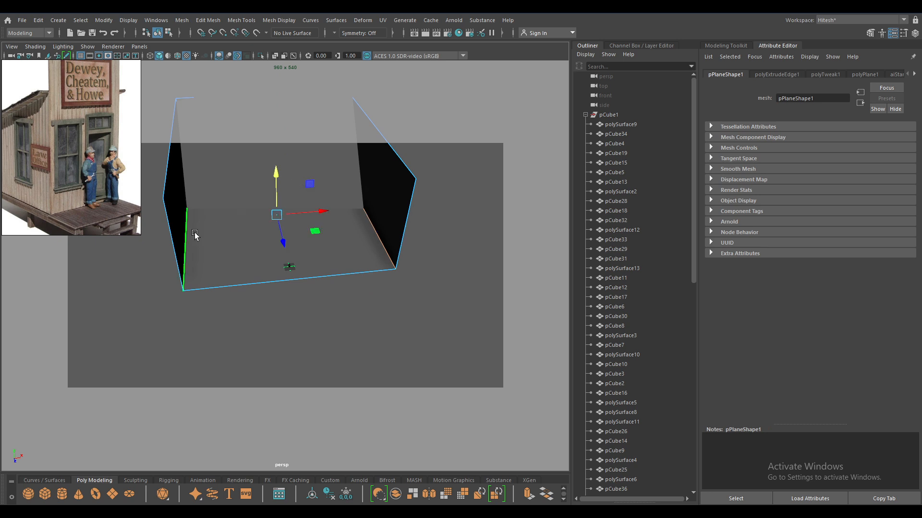
{"action": "key", "text": "ctrl+b"}
{"action": "left_click_drag", "start_coordinate": [481, 203], "coordinate": [721, 241]}
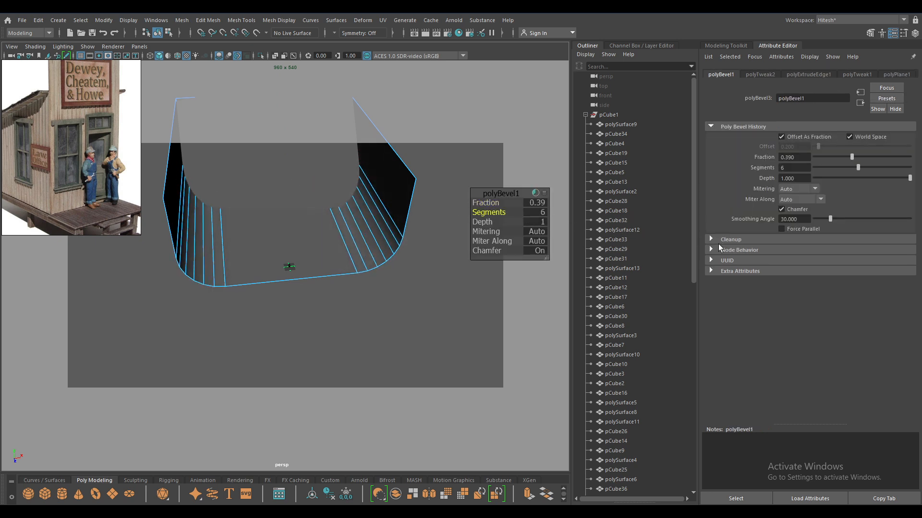
{"action": "right_click_drag", "start_coordinate": [284, 196], "coordinate": [313, 164]}
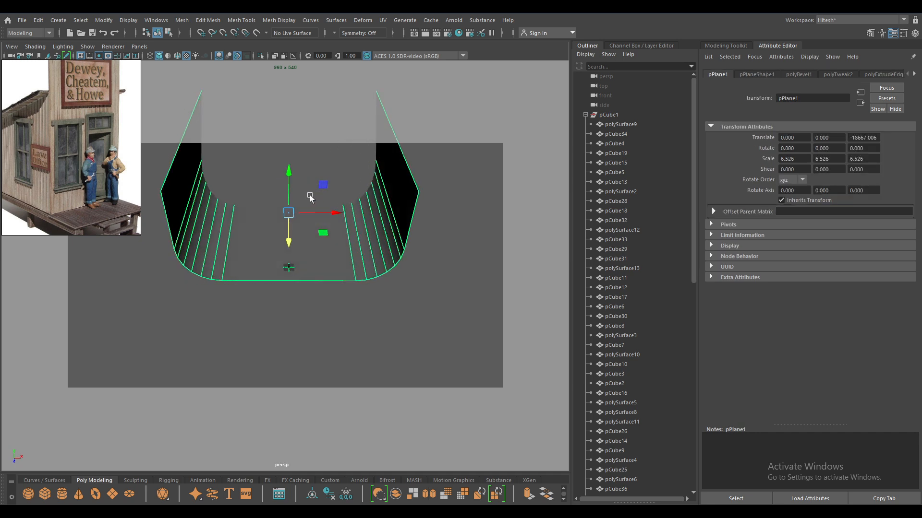
Look through camera1 with the backdrop deselected and display the polygon count
{"action": "left_click", "coordinate": [148, 44]}
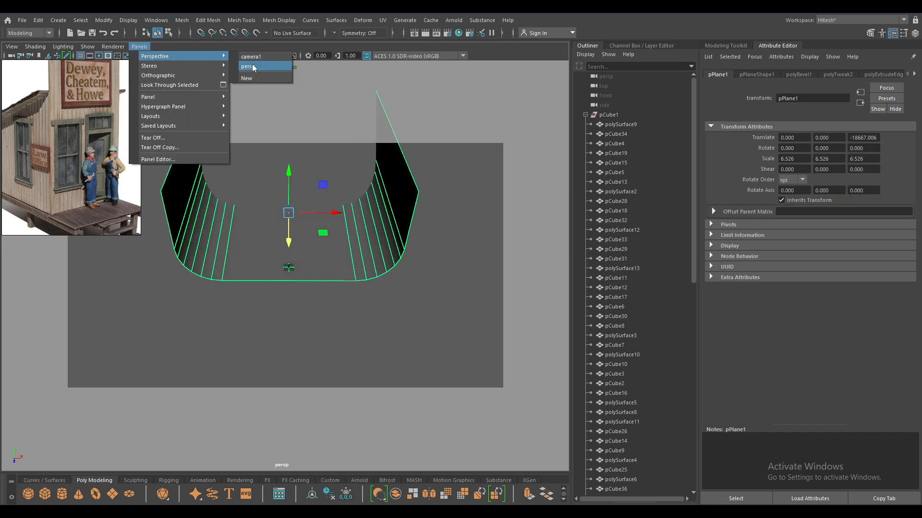
{"action": "left_click", "coordinate": [251, 57]}
{"action": "right_click_drag", "start_coordinate": [454, 140], "coordinate": [452, 104]}
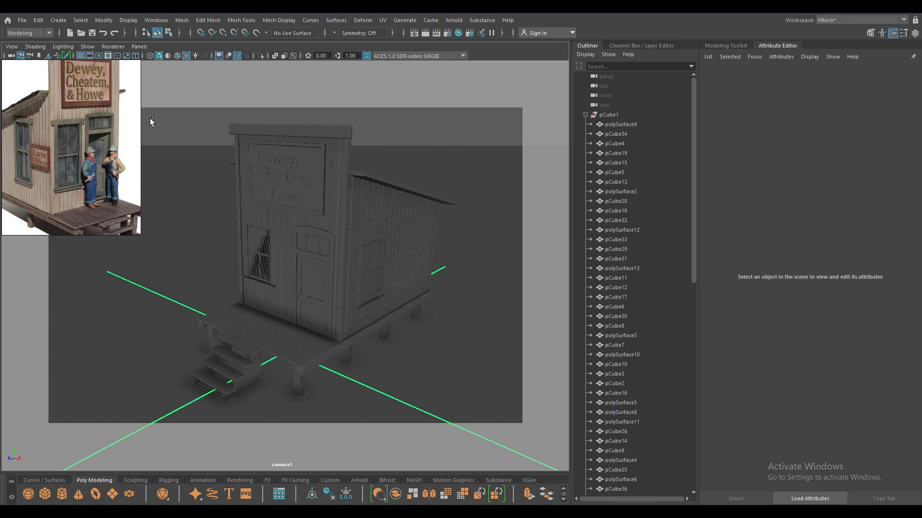
{"action": "right_click_drag", "start_coordinate": [59, 106], "coordinate": [416, 517]}
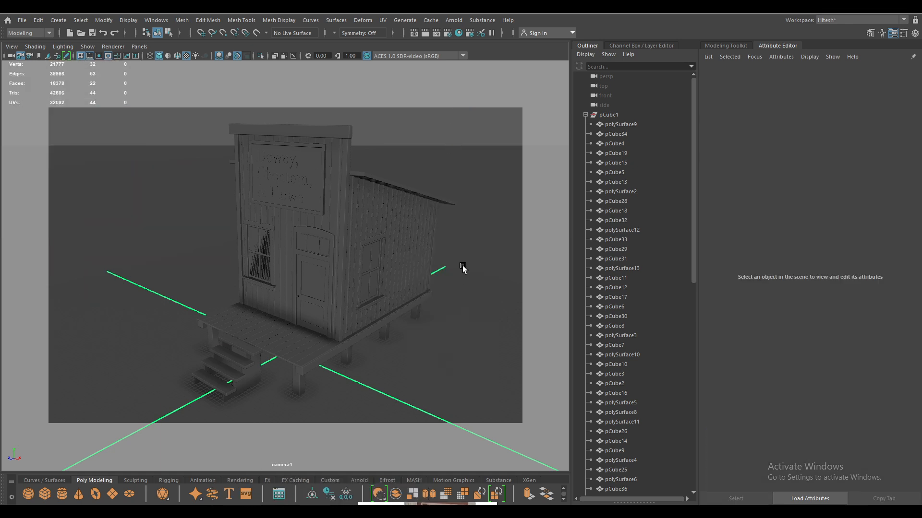
Make camera1 the renderable camera and set the Arnold render device to GPU in the render settings
{"action": "left_click", "coordinate": [448, 33]}
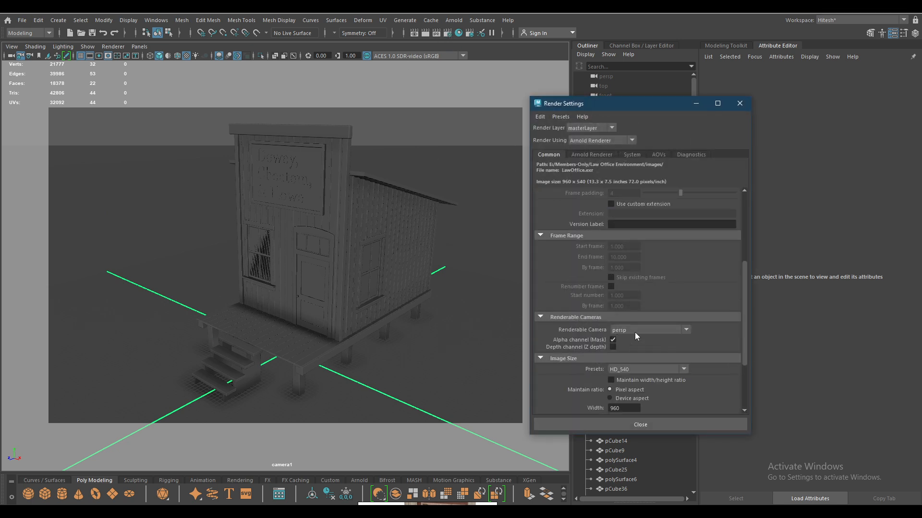
{"action": "left_click", "coordinate": [645, 330]}
{"action": "left_click", "coordinate": [641, 347]}
{"action": "left_click", "coordinate": [600, 154]}
{"action": "left_click", "coordinate": [632, 155]}
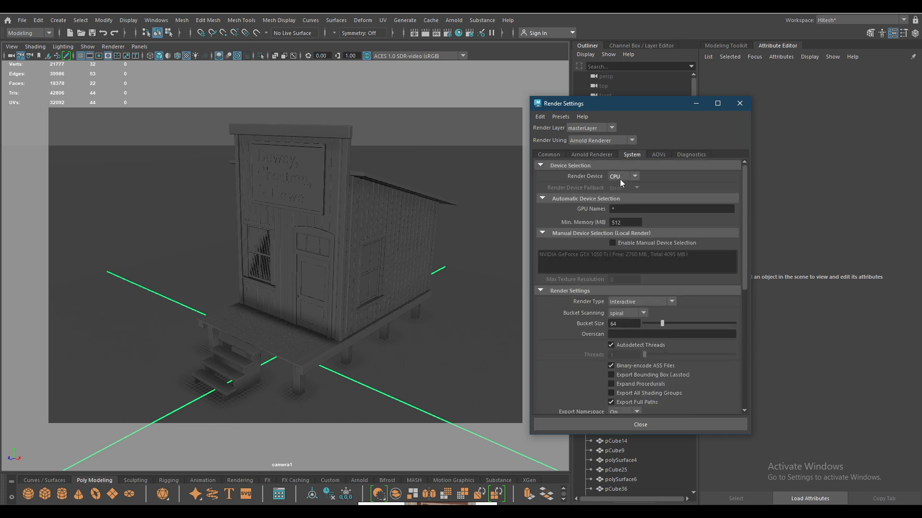
{"action": "left_click", "coordinate": [628, 197]}
Set the render image size to the HD_1080 preset and close the render settings
{"action": "left_click", "coordinate": [598, 155]}
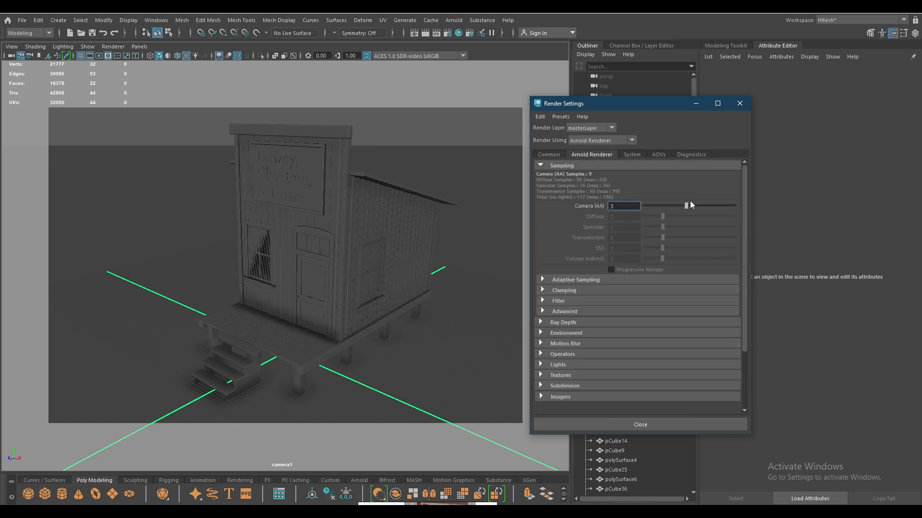
{"action": "left_click", "coordinate": [549, 154]}
{"action": "left_click", "coordinate": [629, 281]}
{"action": "left_click", "coordinate": [630, 358]}
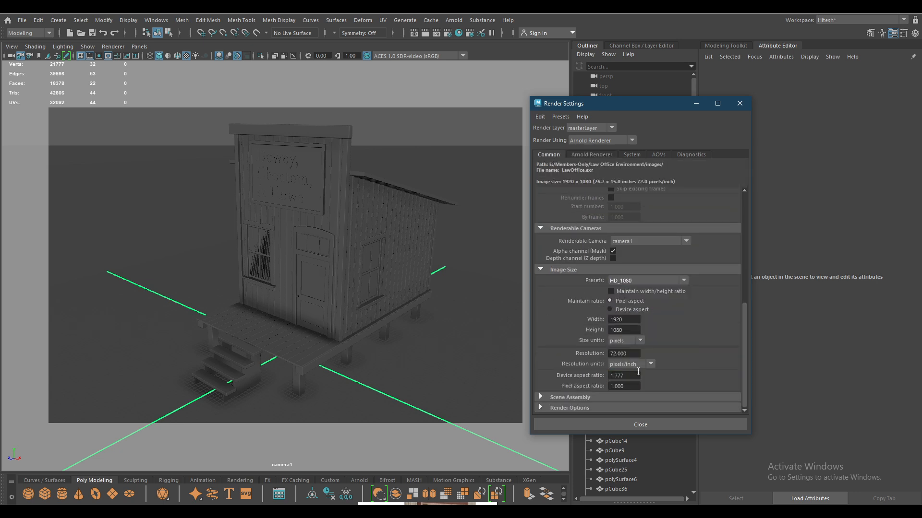
{"action": "left_click", "coordinate": [642, 424]}
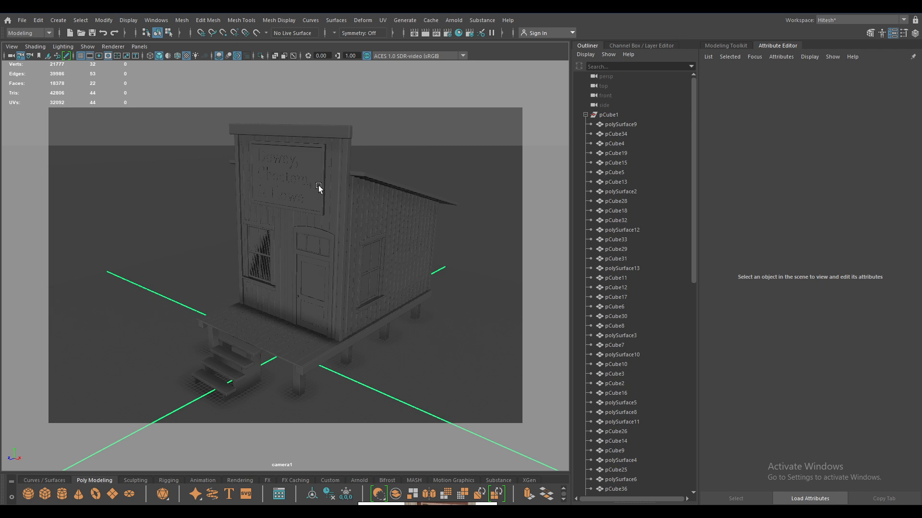
Add an Arnold SkyDome light and connect a file texture to its color
{"action": "left_click", "coordinate": [457, 19]}
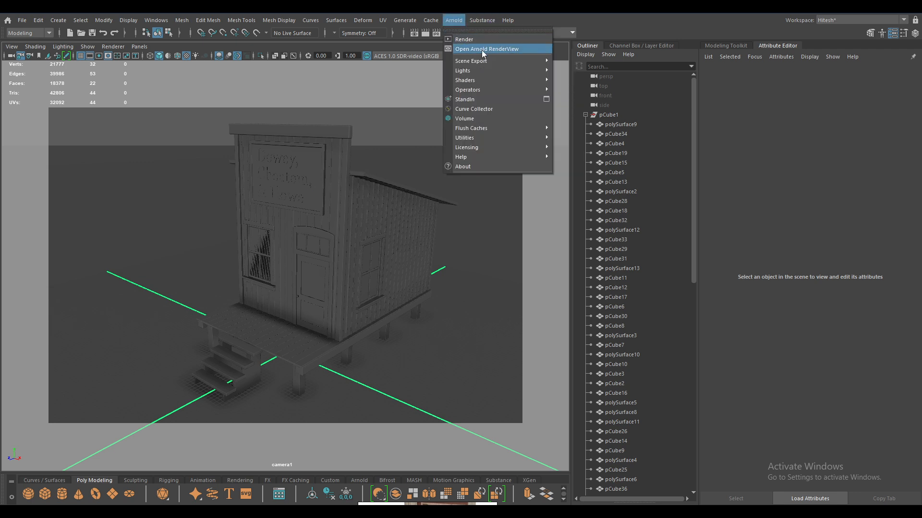
{"action": "mouse_move", "coordinate": [494, 70]}
{"action": "left_click", "coordinate": [618, 80]}
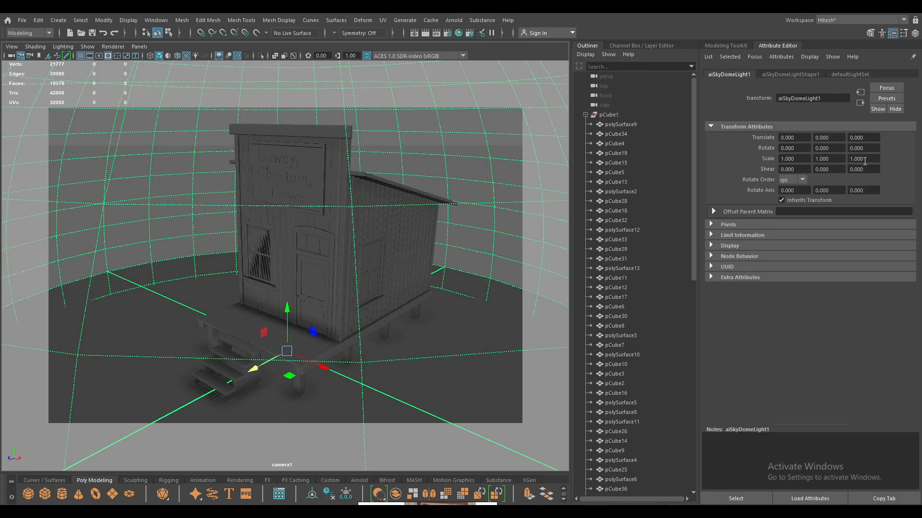
{"action": "left_click", "coordinate": [779, 76]}
{"action": "left_click", "coordinate": [899, 174]}
{"action": "left_click", "coordinate": [422, 255]}
Load studio_small_08_4k.exr from the Downloads folder as the sky dome's file texture
{"action": "left_click", "coordinate": [901, 205]}
{"action": "left_click", "coordinate": [268, 183]}
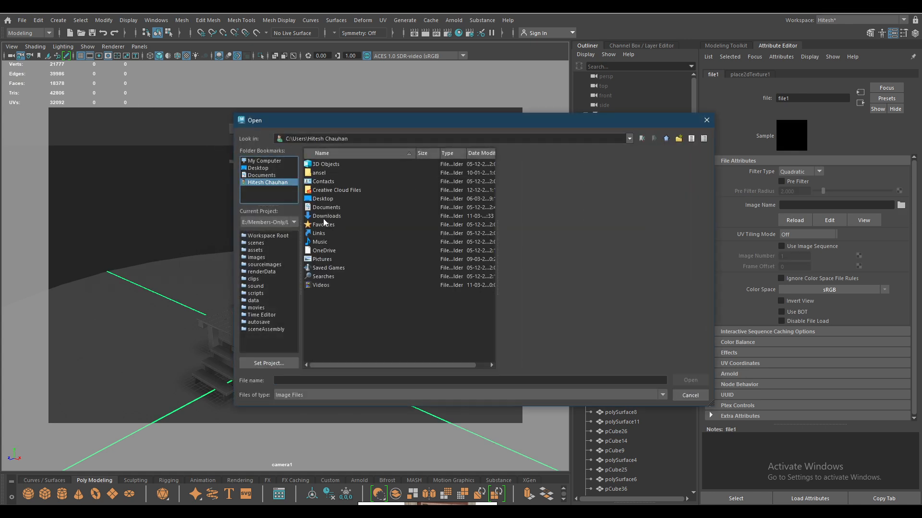
{"action": "double_click", "coordinate": [324, 217]}
{"action": "left_click", "coordinate": [321, 217]}
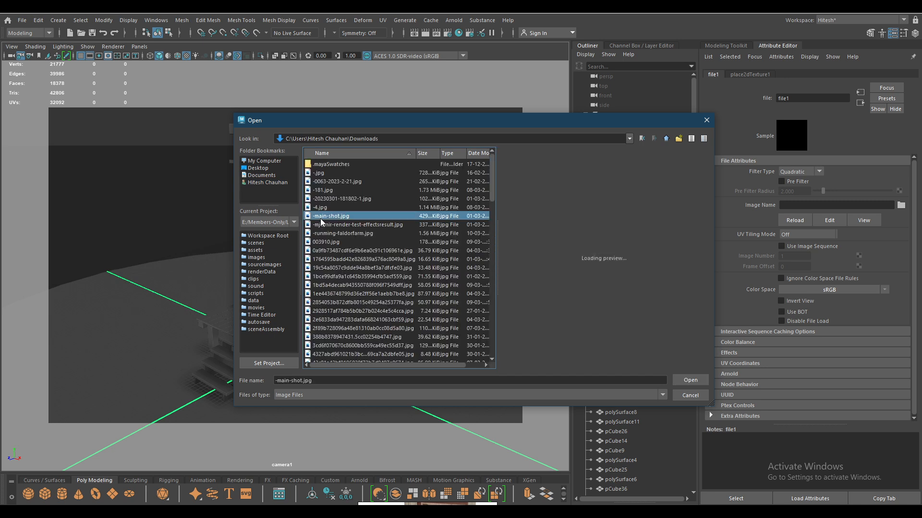
{"action": "scroll", "coordinate": [319, 231], "scroll_direction": "up", "scroll_amount": 2}
{"action": "left_click", "coordinate": [319, 243]}
{"action": "type", "text": "st"}
{"action": "scroll", "coordinate": [331, 359], "scroll_direction": "down", "scroll_amount": 3}
{"action": "scroll", "coordinate": [331, 361], "scroll_direction": "down", "scroll_amount": 1}
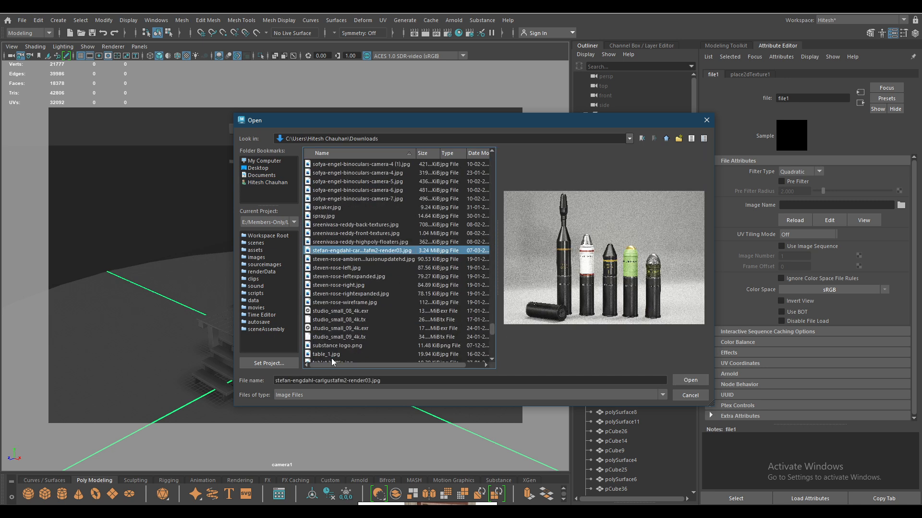
{"action": "left_click", "coordinate": [327, 312]}
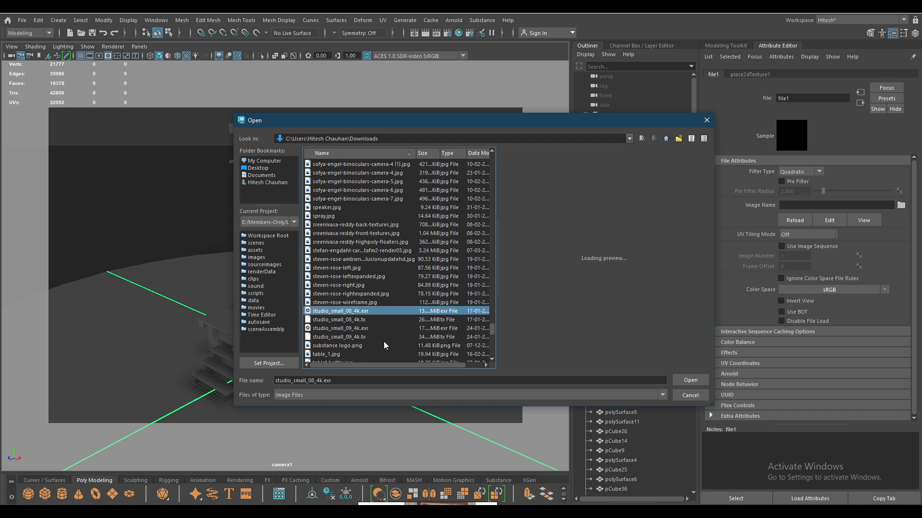
{"action": "key", "text": "Return"}
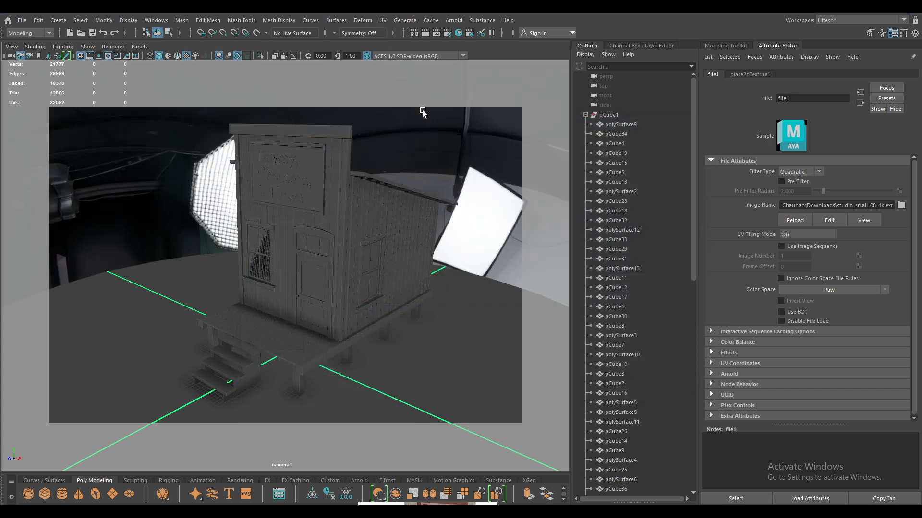
Select the sky dome light in the perspective view and scale it up around the building
{"action": "key", "text": "space"}
{"action": "left_click_drag", "start_coordinate": [392, 246], "coordinate": [284, 267]}
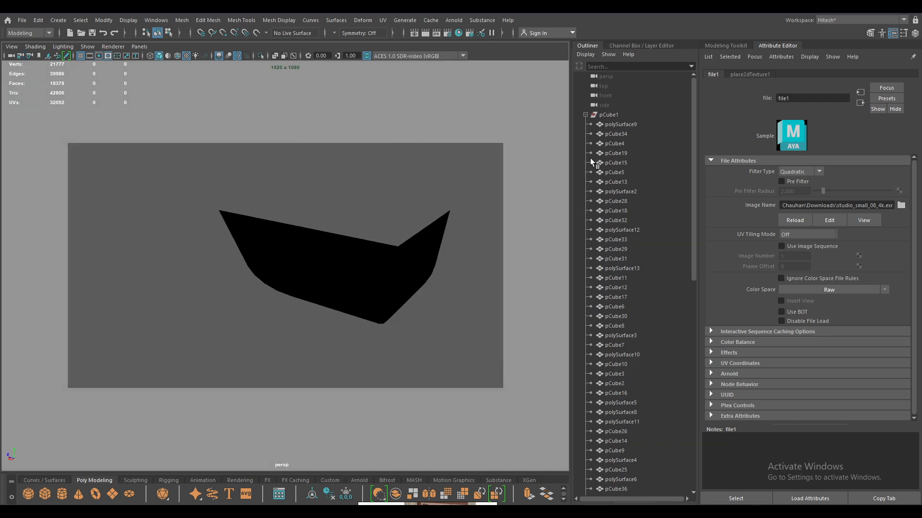
{"action": "scroll", "coordinate": [579, 172], "scroll_direction": "down", "scroll_amount": 10}
{"action": "left_click", "coordinate": [615, 468]}
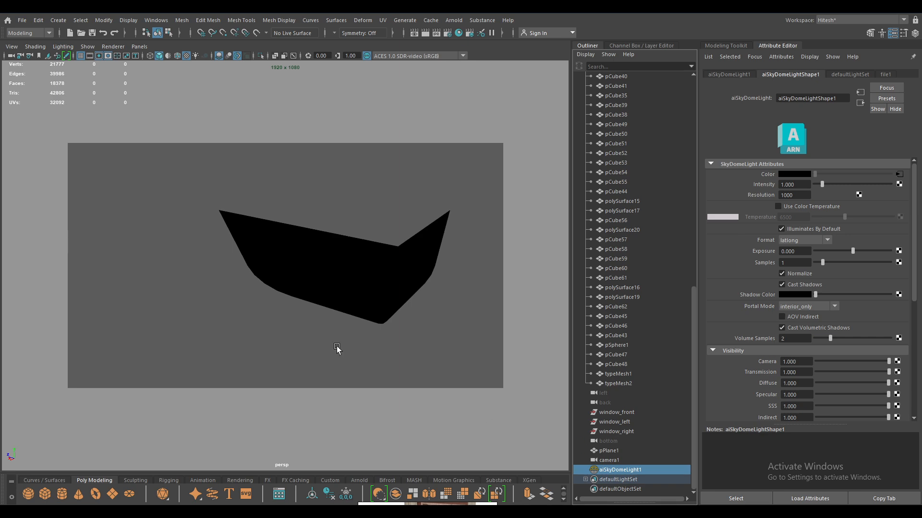
{"action": "key", "text": "f"}
{"action": "left_click_drag", "start_coordinate": [364, 278], "coordinate": [315, 275], "text": "alt"}
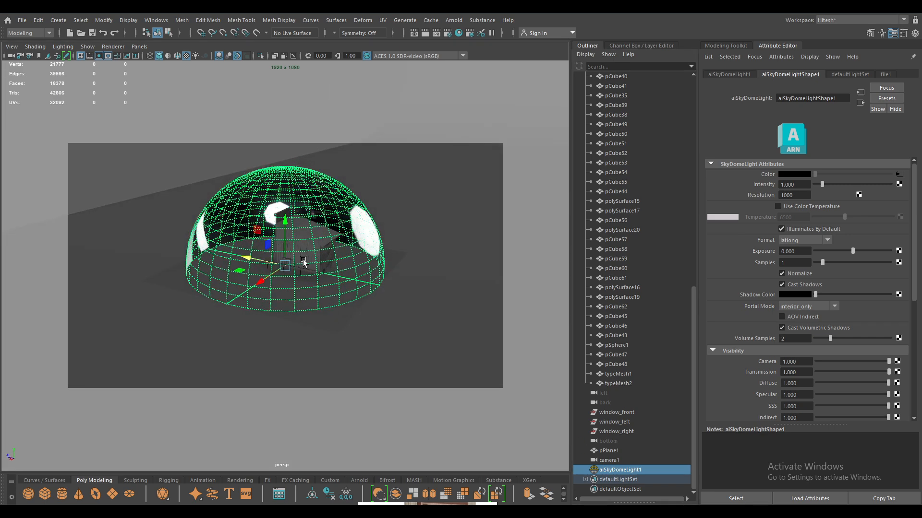
{"action": "right_click_drag", "start_coordinate": [314, 275], "coordinate": [336, 362], "text": "alt"}
{"action": "right_click_drag", "start_coordinate": [321, 303], "coordinate": [214, 120], "text": "alt"}
{"action": "left_click_drag", "start_coordinate": [285, 265], "coordinate": [390, 332]}
{"action": "key", "text": "w"}
Examine the studio lights of the sky dome image around the building from several angles
{"action": "left_click_drag", "start_coordinate": [349, 281], "coordinate": [441, 293], "text": "alt"}
{"action": "key", "text": "e"}
{"action": "key", "text": "w"}
{"action": "scroll", "coordinate": [291, 247], "scroll_direction": "up", "scroll_amount": 10}
{"action": "right_click_drag", "start_coordinate": [441, 293], "coordinate": [269, 254], "text": "alt"}
{"action": "left_click_drag", "start_coordinate": [269, 254], "coordinate": [461, 249], "text": "alt"}
{"action": "right_click_drag", "start_coordinate": [375, 288], "coordinate": [397, 368], "text": "alt"}
{"action": "left_click_drag", "start_coordinate": [397, 368], "coordinate": [245, 323], "text": "alt"}
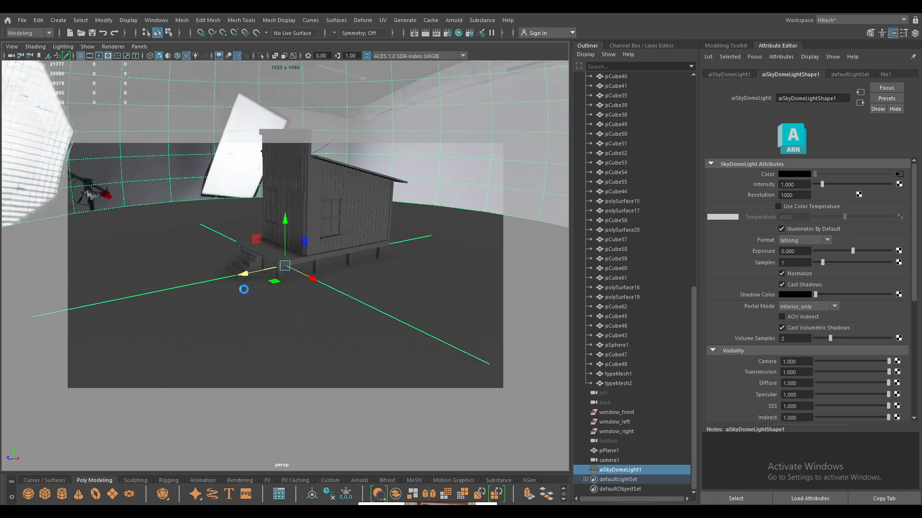
Start an Arnold render of the scene and show the display settings panel beside the rendered image
{"action": "left_click", "coordinate": [474, 21]}
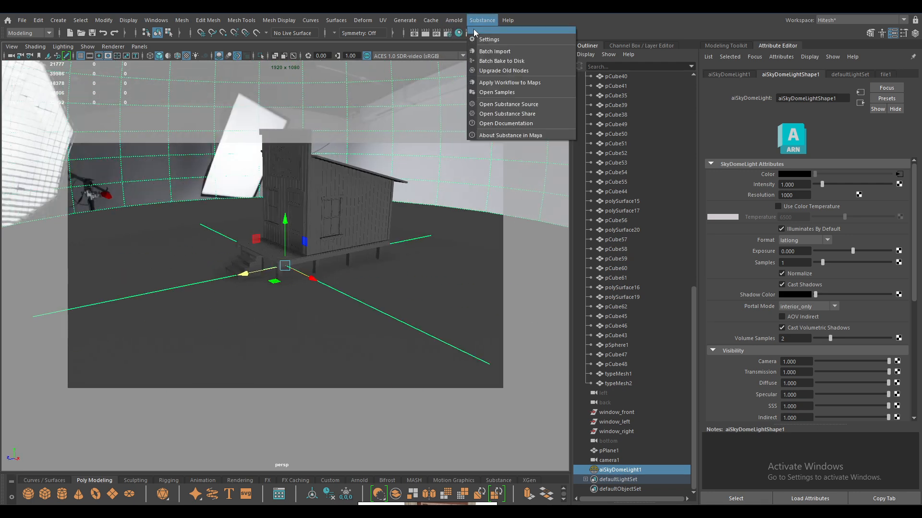
{"action": "mouse_move", "coordinate": [458, 21]}
{"action": "left_click", "coordinate": [466, 40]}
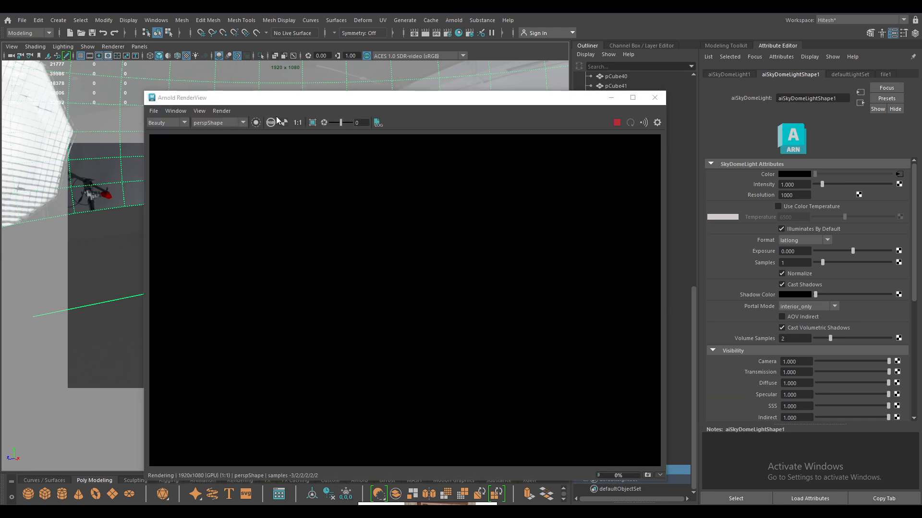
{"action": "left_click_drag", "start_coordinate": [296, 99], "coordinate": [332, 73]}
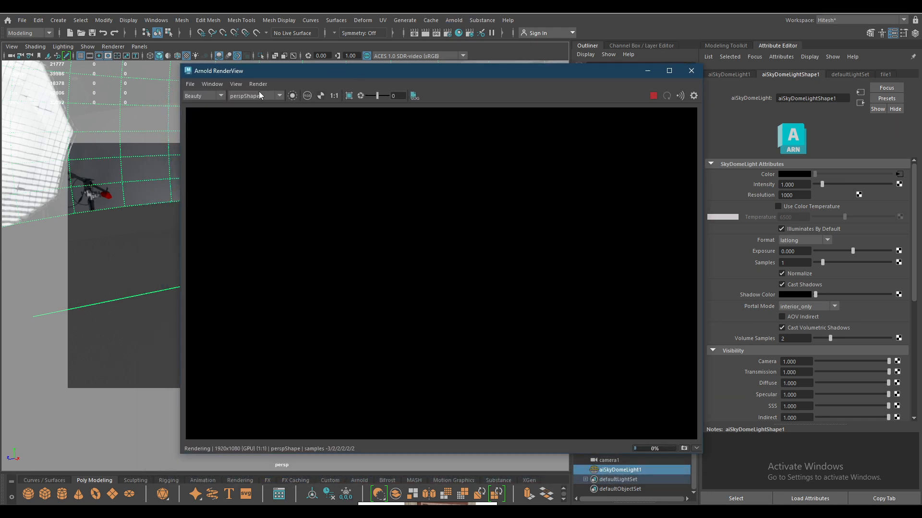
{"action": "left_click", "coordinate": [211, 84]}
{"action": "left_click", "coordinate": [226, 92]}
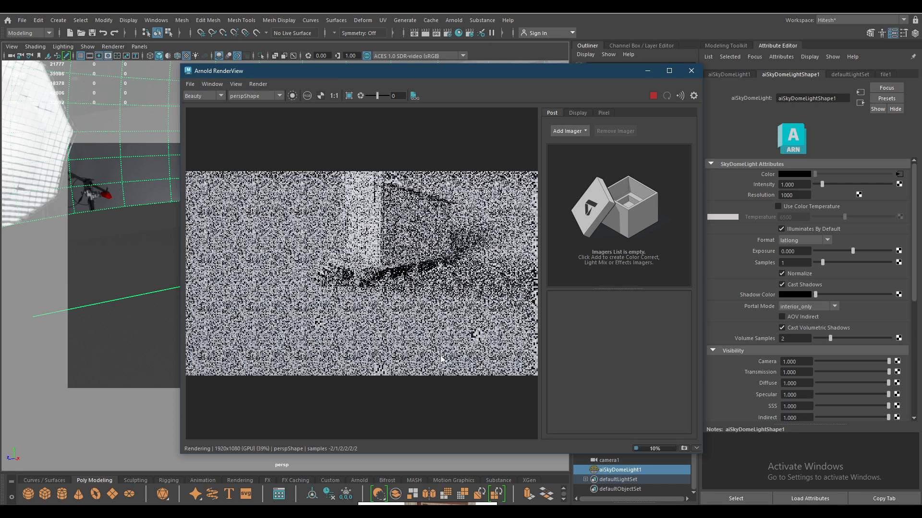
Switch the render to cameraShape1 and add a Denoiser Optix imager
{"action": "left_click", "coordinate": [254, 96]}
{"action": "left_click", "coordinate": [254, 114]}
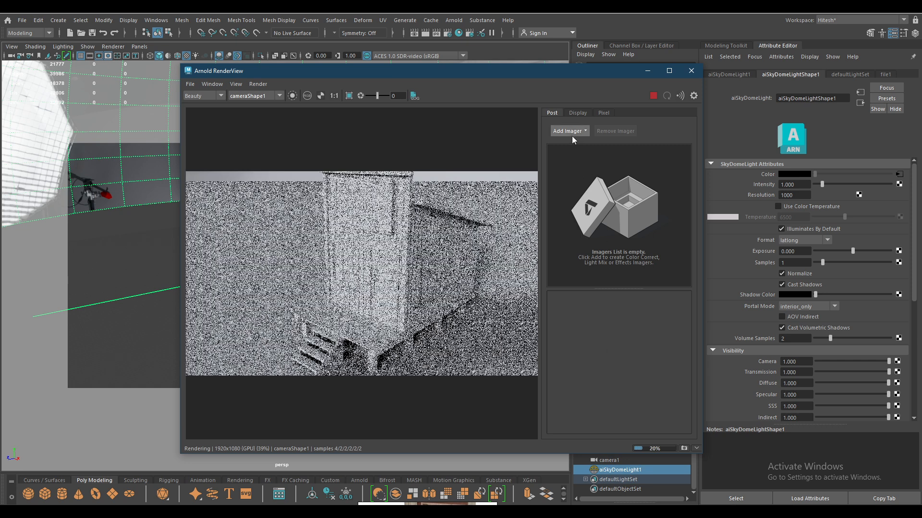
{"action": "left_click", "coordinate": [570, 132]}
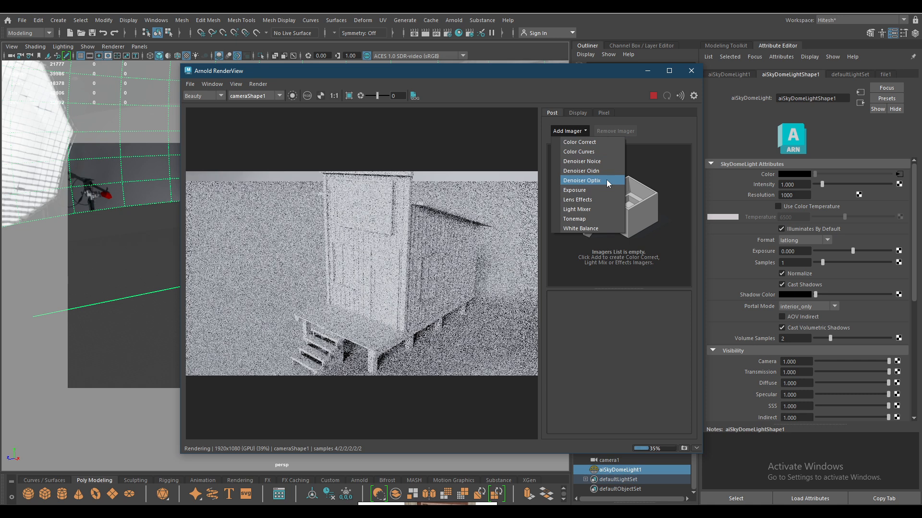
{"action": "left_click", "coordinate": [606, 179]}
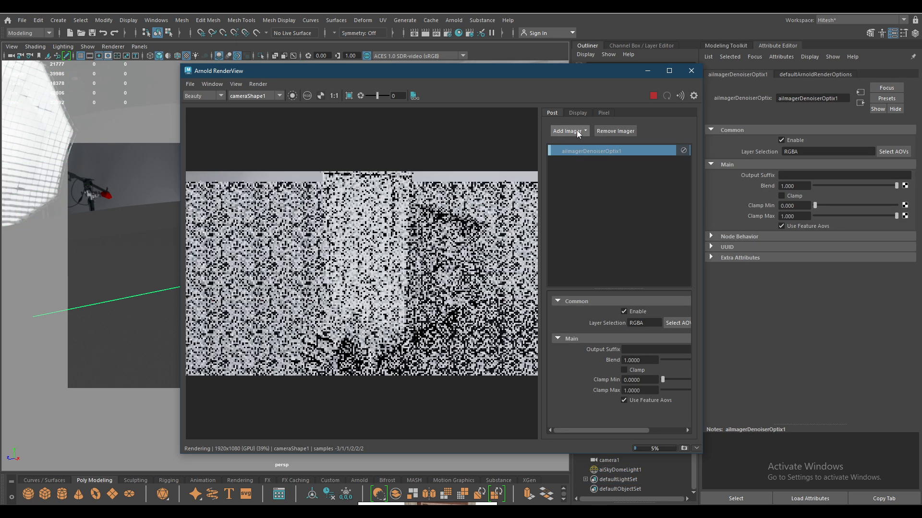
{"action": "left_click", "coordinate": [444, 359]}
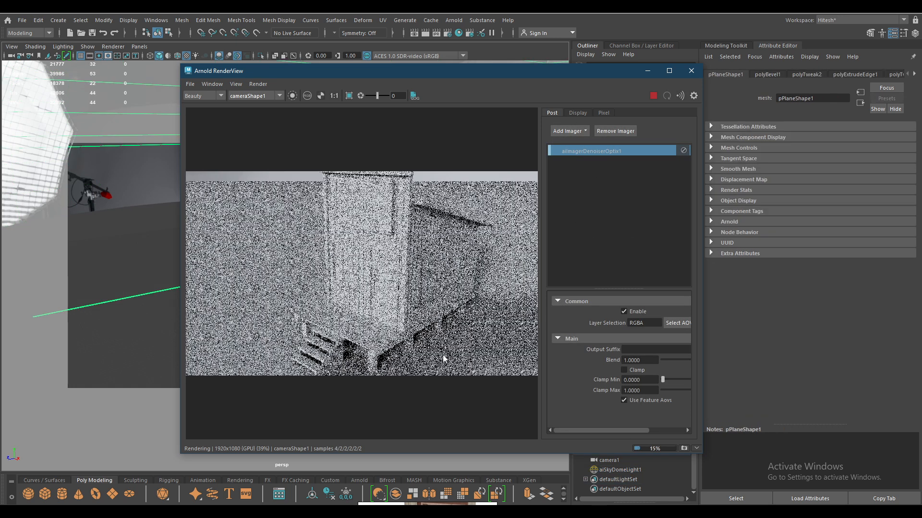
Look through camera1 in the viewport and reframe it to fit the whole building from its front corner
{"action": "left_click_drag", "start_coordinate": [357, 80], "coordinate": [565, 133]}
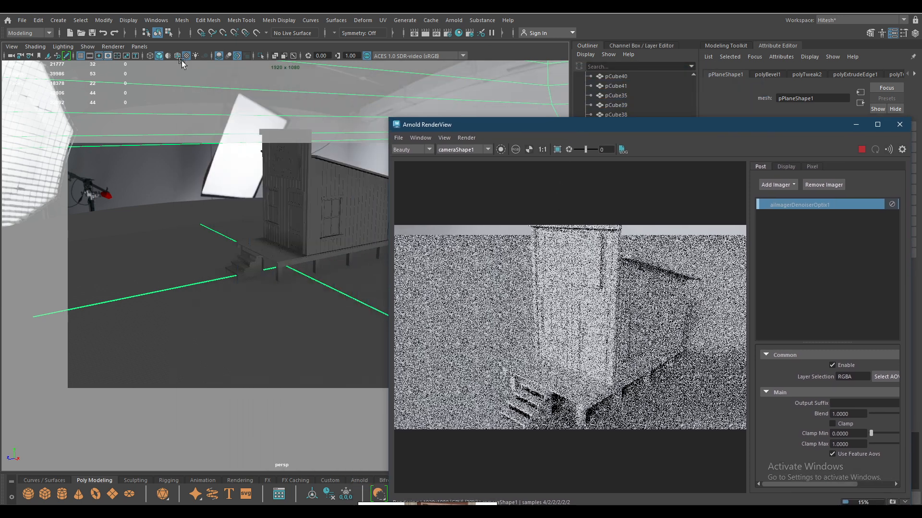
{"action": "left_click", "coordinate": [139, 46]}
{"action": "mouse_move", "coordinate": [211, 57]}
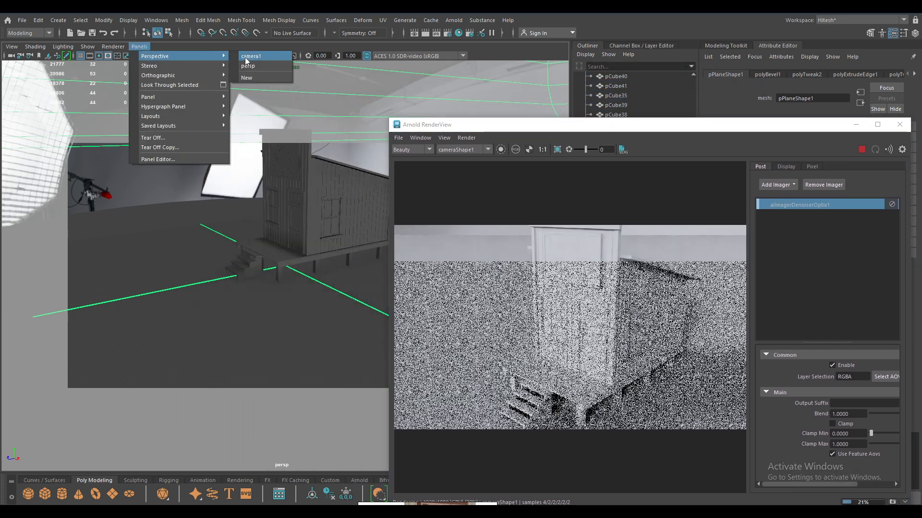
{"action": "left_click", "coordinate": [242, 66]}
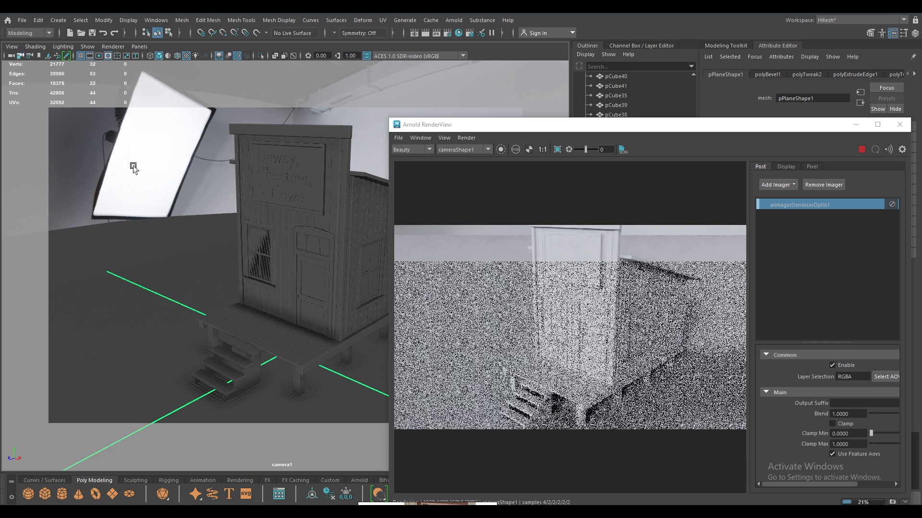
{"action": "mouse_move", "coordinate": [246, 261]}
{"action": "left_mouse_down", "text": "alt"}
{"action": "mouse_move", "coordinate": [243, 238]}
{"action": "mouse_move", "coordinate": [243, 249]}
{"action": "left_mouse_up", "text": "alt"}
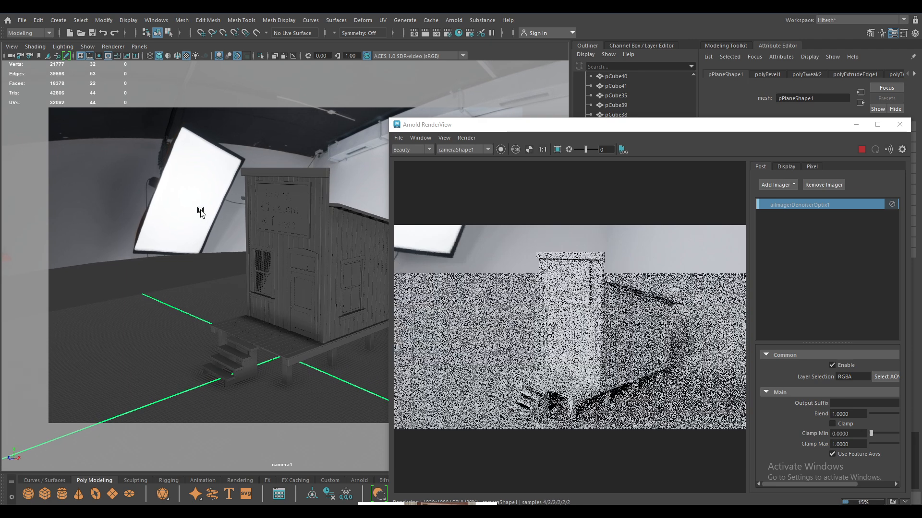
Set camera1's far clip plane to 100000 and change its near clip plane
{"action": "left_click_drag", "start_coordinate": [593, 132], "coordinate": [254, 209]}
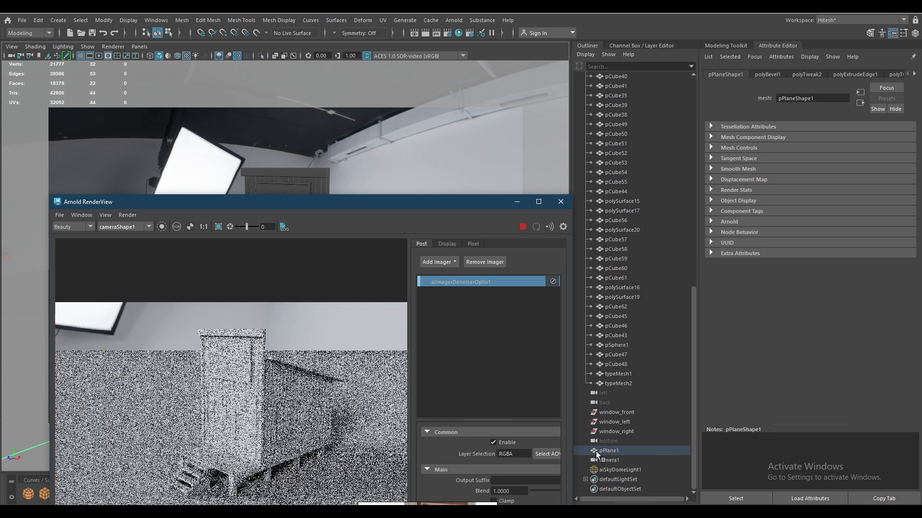
{"action": "left_click", "coordinate": [611, 459]}
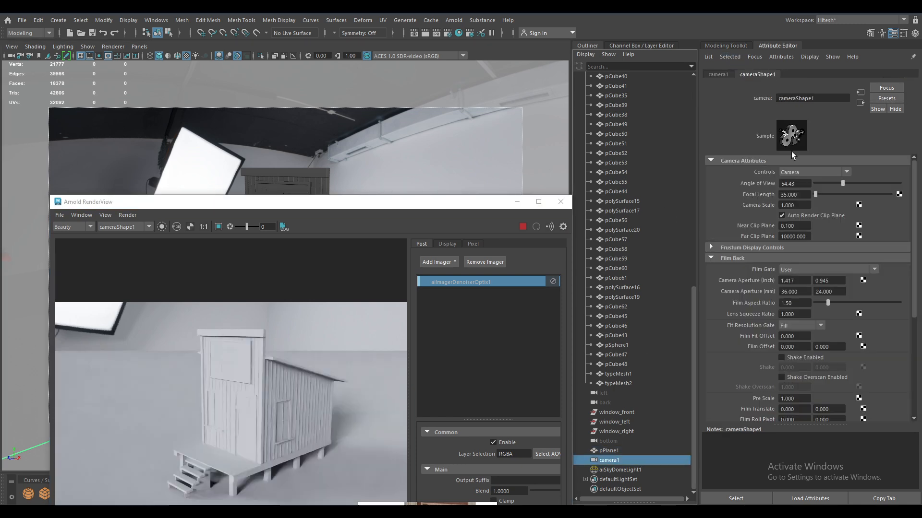
{"action": "left_click", "coordinate": [792, 237]}
{"action": "type", "text": "0"}
{"action": "key", "text": "Return"}
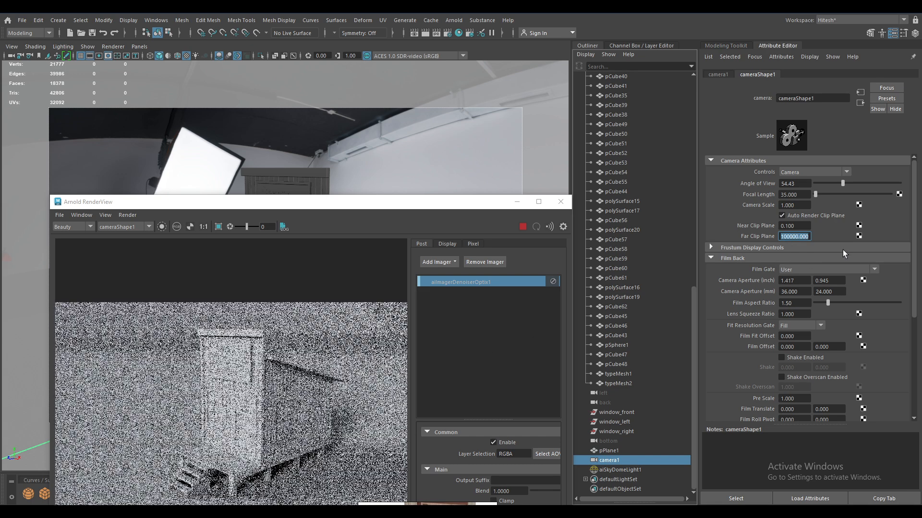
{"action": "left_click_drag", "start_coordinate": [801, 228], "coordinate": [773, 228]}
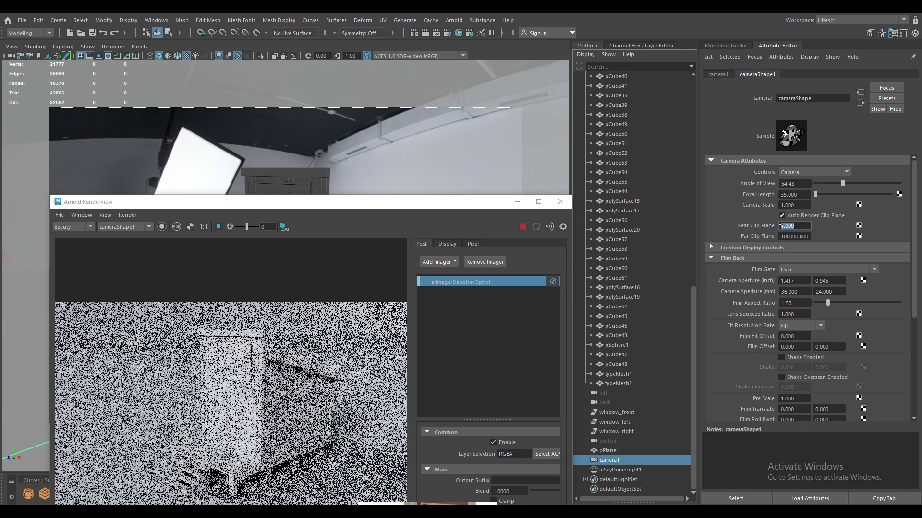
Reframe camera1 to a lower view of the building's front corner and lock the camera
{"action": "left_click_drag", "start_coordinate": [442, 205], "coordinate": [745, 78]}
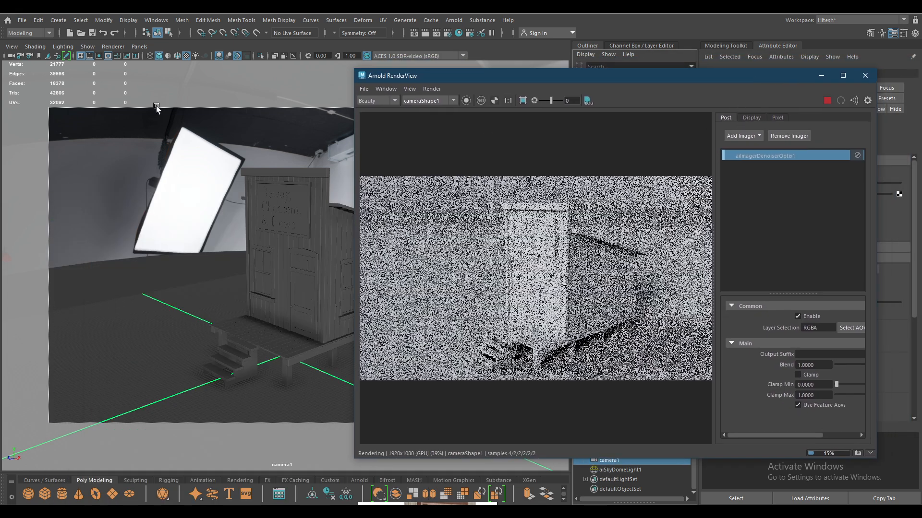
{"action": "left_click", "coordinate": [20, 56]}
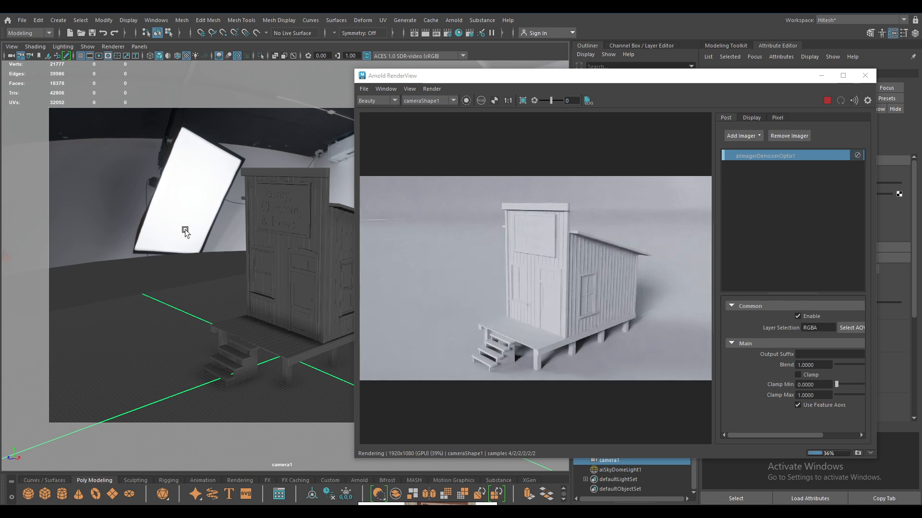
{"action": "left_click", "coordinate": [20, 58]}
{"action": "left_click_drag", "start_coordinate": [176, 235], "coordinate": [185, 234], "text": "alt"}
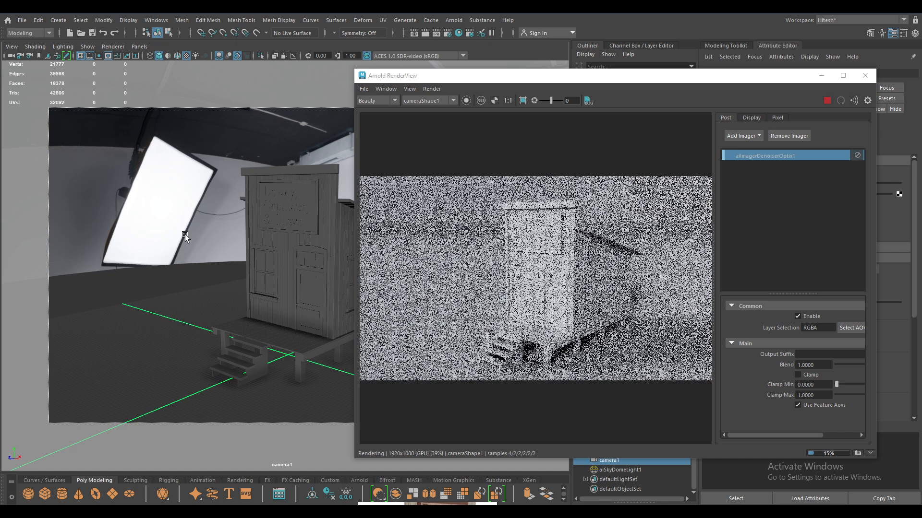
{"action": "left_click_drag", "start_coordinate": [196, 238], "coordinate": [203, 238], "text": "alt"}
{"action": "left_click_drag", "start_coordinate": [224, 257], "coordinate": [252, 266], "text": "alt"}
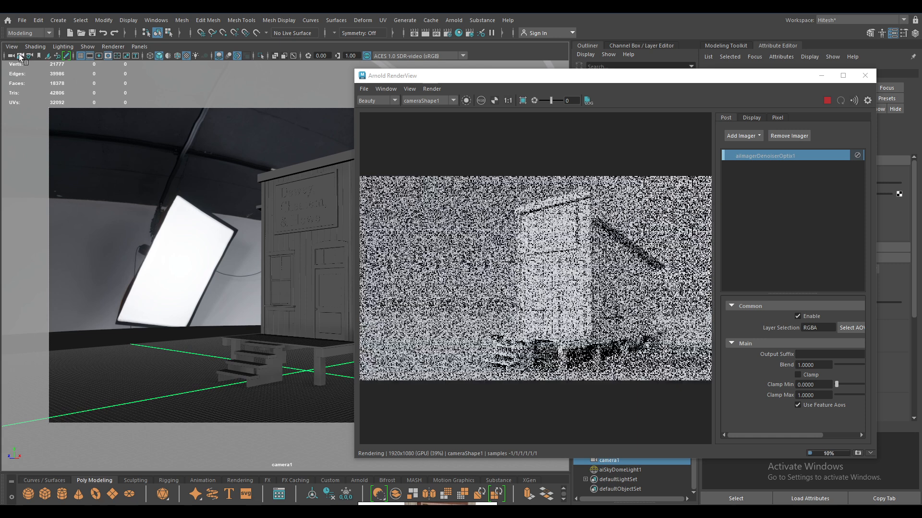
Stop the render and assign a new Arnold aiStandardSurface material to the backdrop plane
{"action": "left_click", "coordinate": [825, 103]}
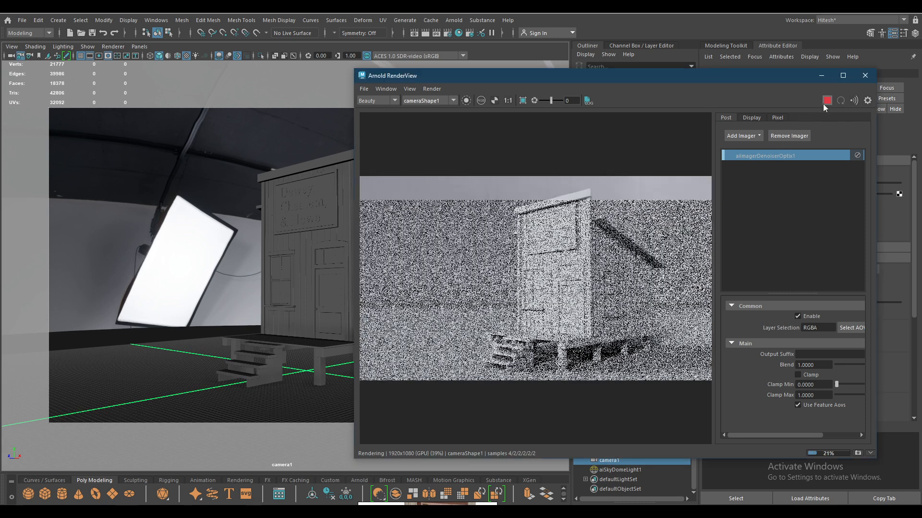
{"action": "left_click", "coordinate": [154, 374]}
{"action": "right_click", "coordinate": [140, 332]}
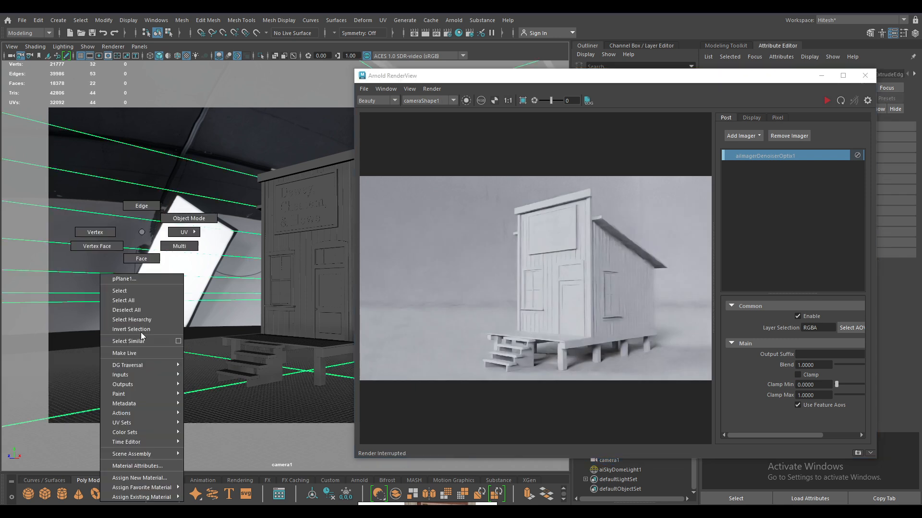
{"action": "left_click", "coordinate": [163, 478]}
{"action": "left_click", "coordinate": [334, 250]}
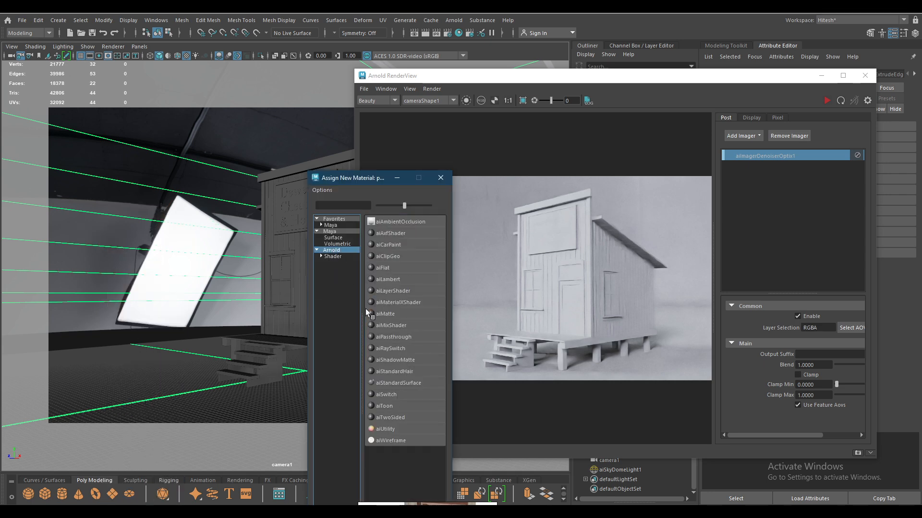
{"action": "left_click", "coordinate": [396, 382]}
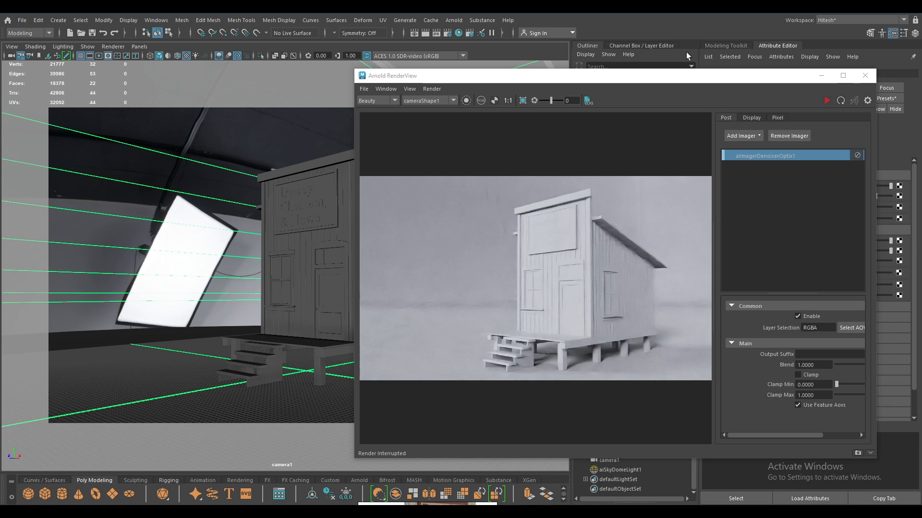
Open the building's material aiStandardSurface1, set its base color to a light tan, and restart the render
{"action": "left_click", "coordinate": [336, 156]}
{"action": "right_click_drag", "start_coordinate": [336, 156], "coordinate": [351, 392]}
{"action": "left_click_drag", "start_coordinate": [522, 82], "coordinate": [156, 88]}
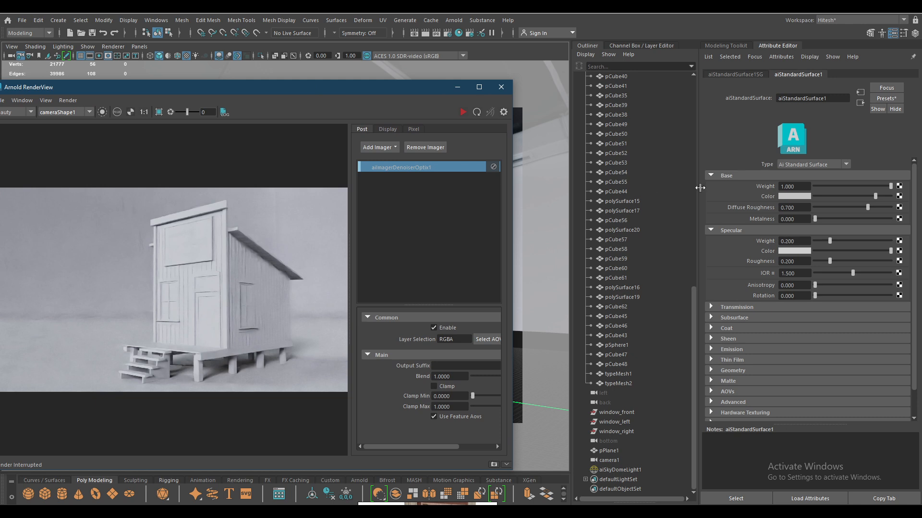
{"action": "left_click_drag", "start_coordinate": [372, 91], "coordinate": [430, 80]}
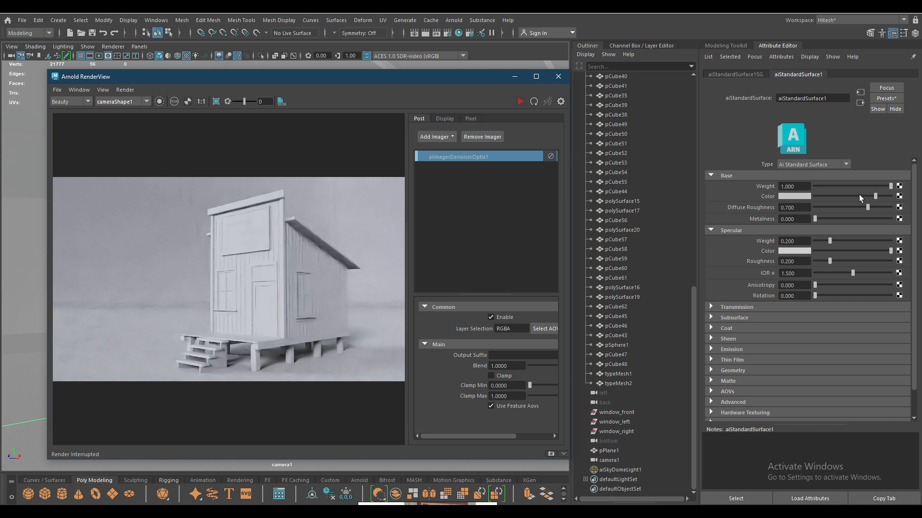
{"action": "left_click", "coordinate": [805, 196]}
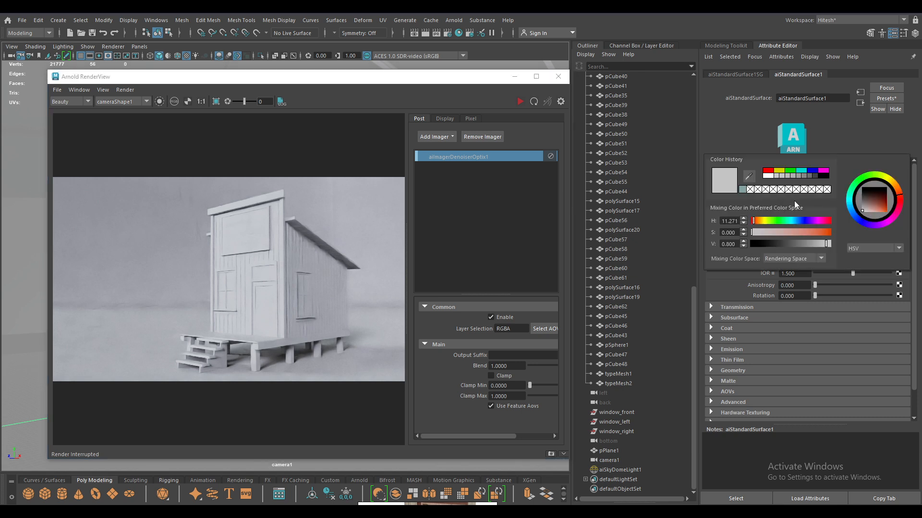
{"action": "left_click", "coordinate": [894, 188]}
{"action": "left_click_drag", "start_coordinate": [877, 206], "coordinate": [875, 213]}
{"action": "left_click", "coordinate": [519, 102]}
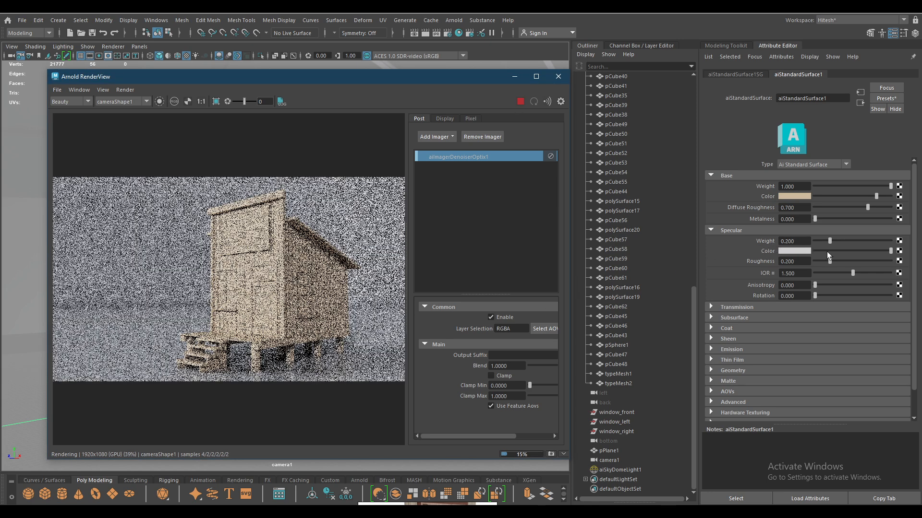
Select the lower and upper door panes together with the side window pane in the viewport
{"action": "left_click_drag", "start_coordinate": [405, 79], "coordinate": [569, 63]}
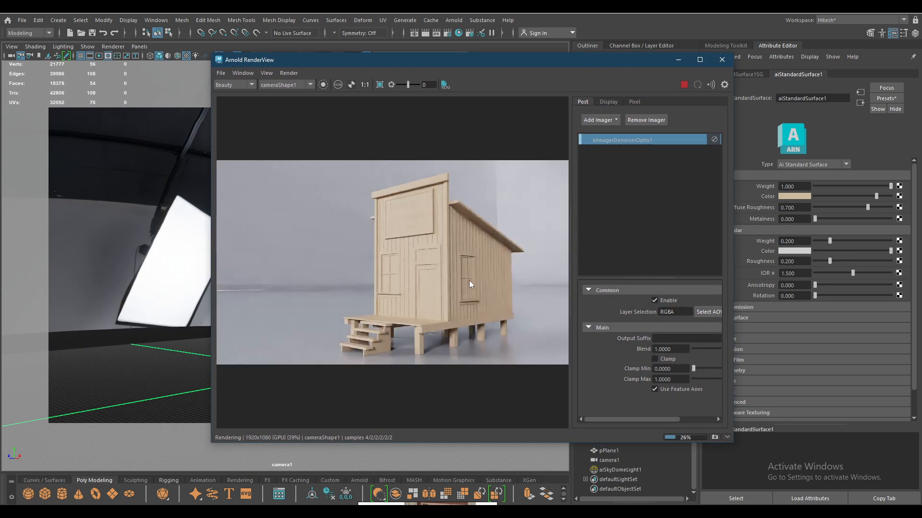
{"action": "left_click_drag", "start_coordinate": [440, 61], "coordinate": [718, 73]}
{"action": "left_click", "coordinate": [333, 282]}
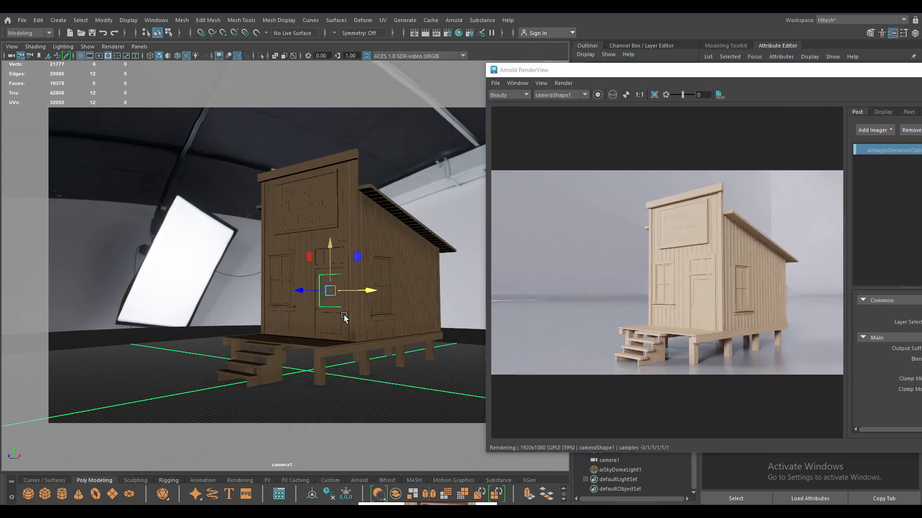
{"action": "left_click", "coordinate": [322, 259], "text": "shift"}
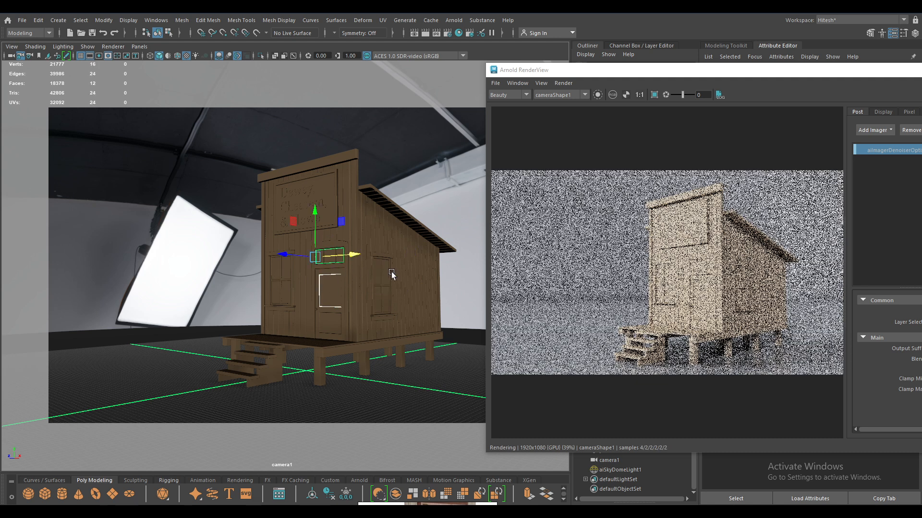
{"action": "left_click", "coordinate": [384, 274], "text": "shift"}
{"action": "key", "text": "space"}
{"action": "left_click_drag", "start_coordinate": [387, 277], "coordinate": [422, 436]}
{"action": "right_click_drag", "start_coordinate": [421, 437], "coordinate": [405, 308], "text": "alt"}
{"action": "left_click_drag", "start_coordinate": [405, 308], "coordinate": [355, 231], "text": "alt"}
{"action": "middle_click_drag", "start_coordinate": [355, 230], "coordinate": [296, 330], "text": "alt"}
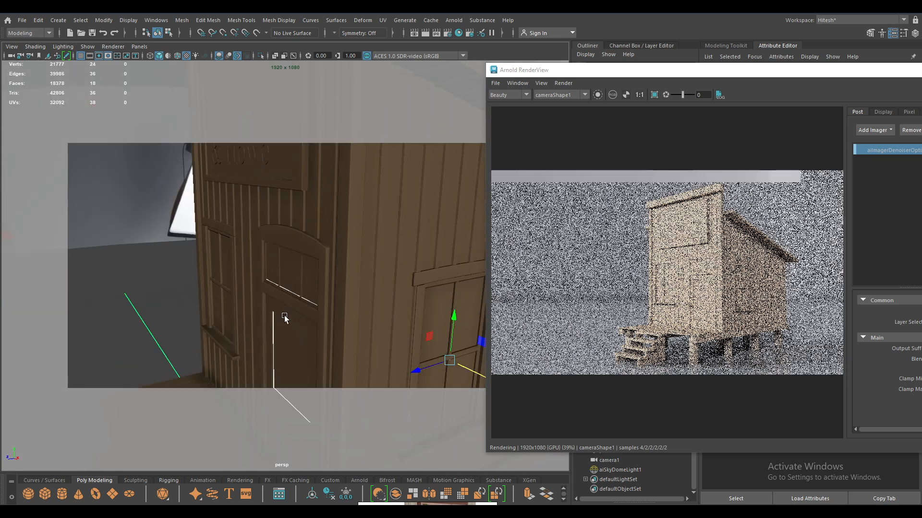
Add the remaining window panes to the selection and assign a new Arnold aiStandardSurface material to all of them
{"action": "left_click", "coordinate": [225, 263], "text": "shift"}
{"action": "left_click_drag", "start_coordinate": [226, 263], "coordinate": [277, 267], "text": "alt"}
{"action": "left_click", "coordinate": [297, 303], "text": "shift"}
{"action": "right_click_drag", "start_coordinate": [297, 304], "coordinate": [220, 105], "text": "alt"}
{"action": "left_click_drag", "start_coordinate": [220, 105], "coordinate": [282, 224], "text": "alt"}
{"action": "right_click_drag", "start_coordinate": [318, 259], "coordinate": [320, 478]}
{"action": "left_click", "coordinate": [336, 250]}
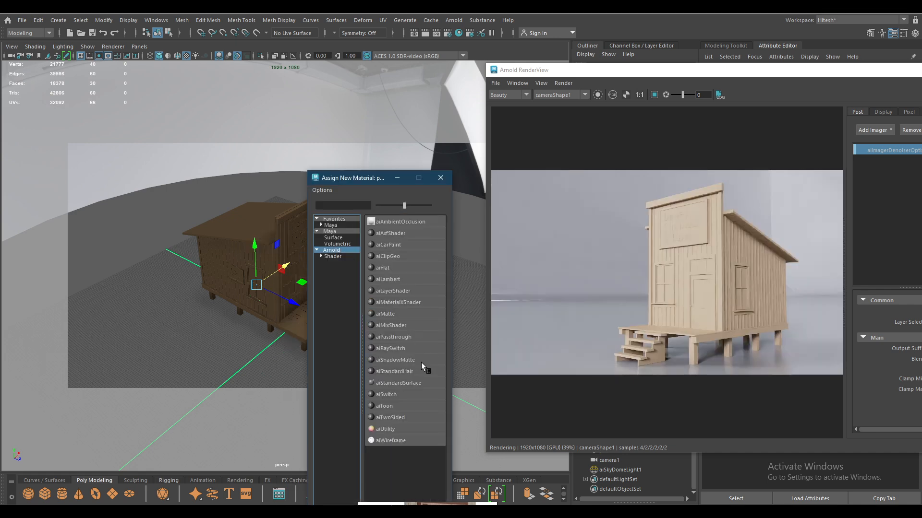
{"action": "left_click", "coordinate": [398, 383]}
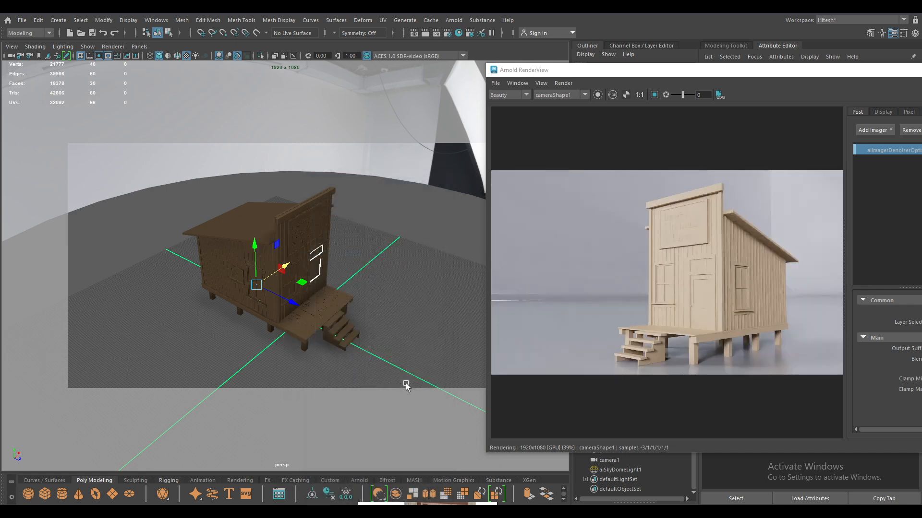
Set the transmission weight of the window panes' material aiStandardSurface3 to about 0.583
{"action": "left_click_drag", "start_coordinate": [366, 302], "coordinate": [259, 255], "text": "alt"}
{"action": "left_click_drag", "start_coordinate": [253, 199], "coordinate": [298, 223], "text": "alt"}
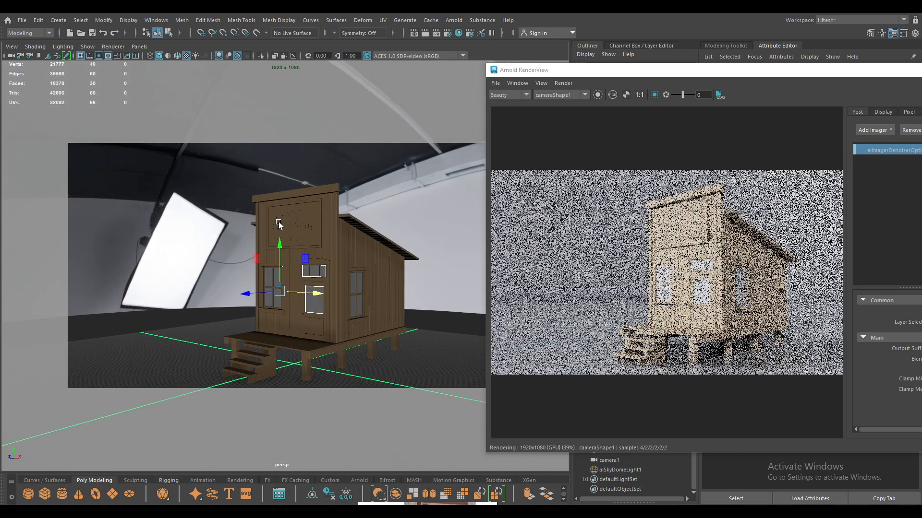
{"action": "left_click_drag", "start_coordinate": [376, 191], "coordinate": [473, 191], "text": "alt"}
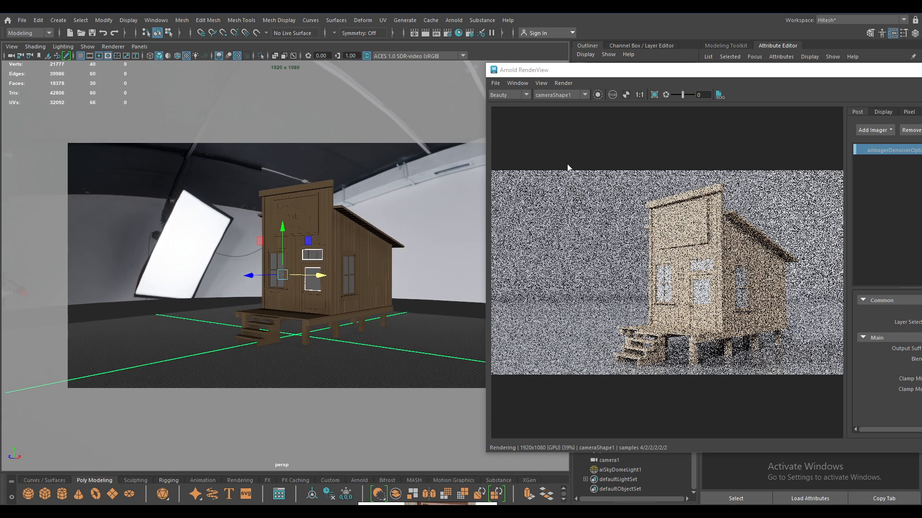
{"action": "left_click_drag", "start_coordinate": [630, 77], "coordinate": [247, 82]}
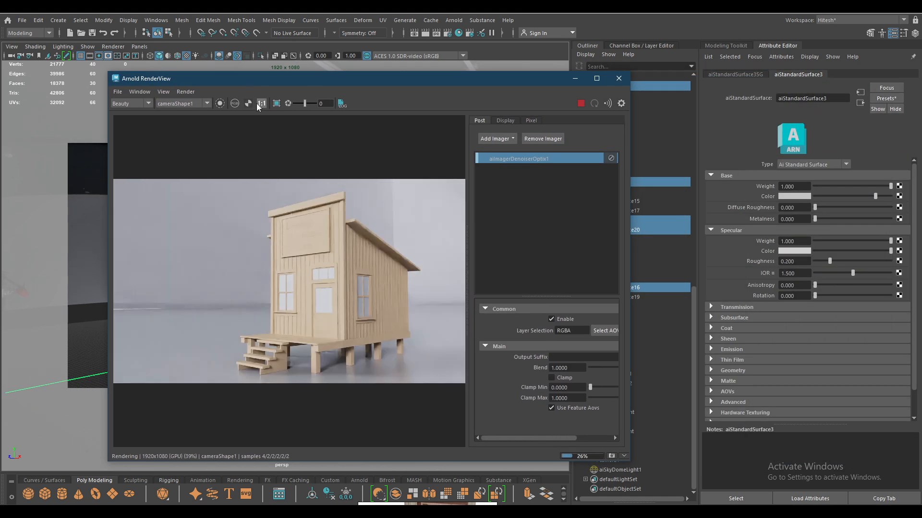
{"action": "left_click_drag", "start_coordinate": [278, 82], "coordinate": [202, 72]}
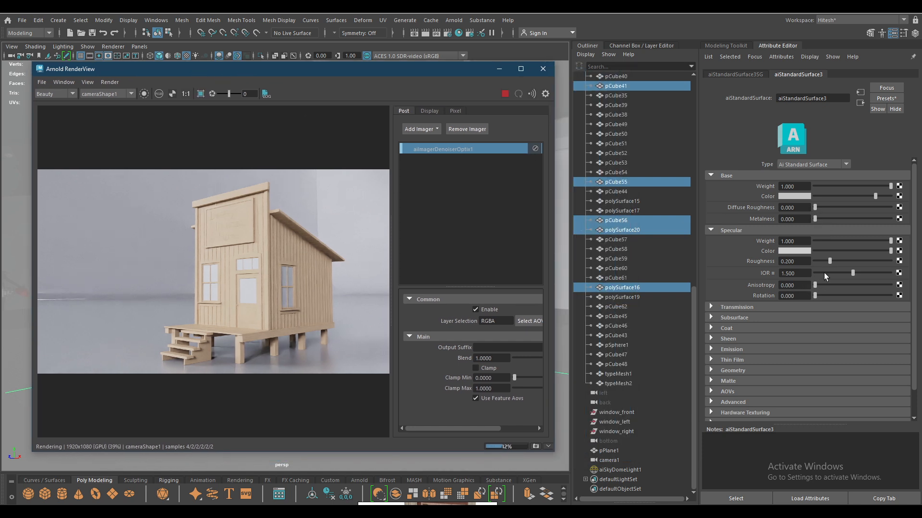
{"action": "left_click", "coordinate": [750, 308]}
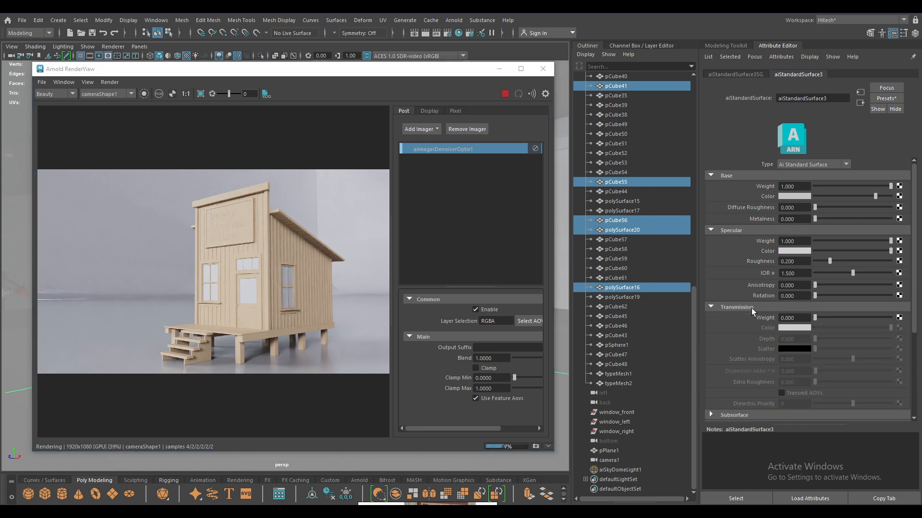
{"action": "left_click", "coordinate": [761, 306]}
{"action": "scroll", "coordinate": [760, 305], "scroll_direction": "down", "scroll_amount": 2}
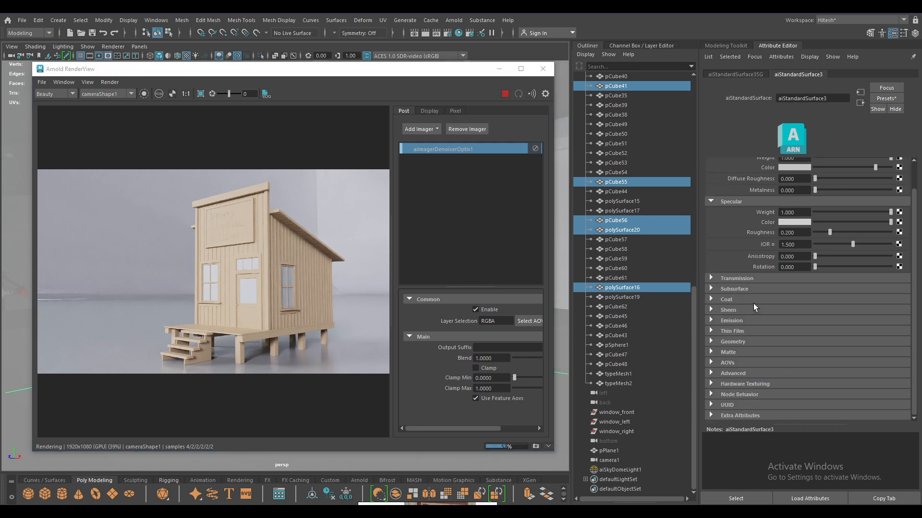
{"action": "left_click", "coordinate": [744, 331]}
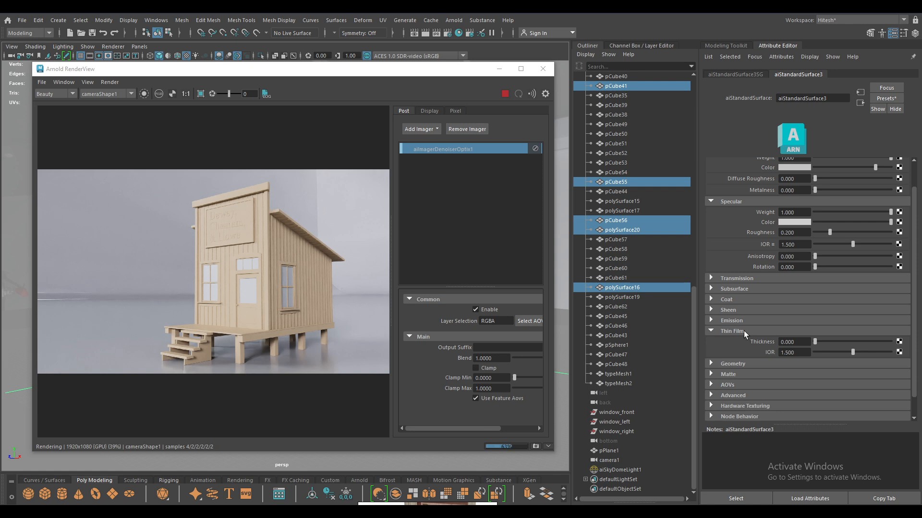
{"action": "left_click", "coordinate": [744, 331]}
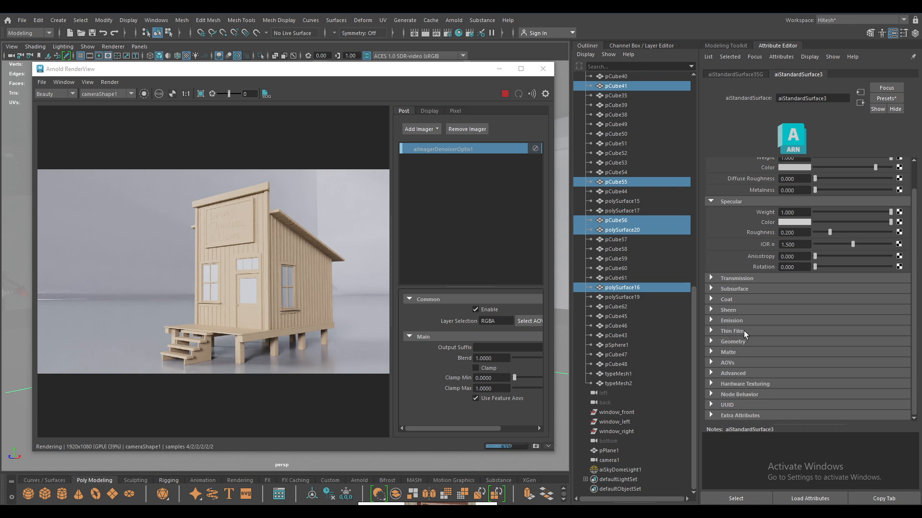
{"action": "left_click", "coordinate": [736, 278]}
{"action": "left_click", "coordinate": [857, 288]}
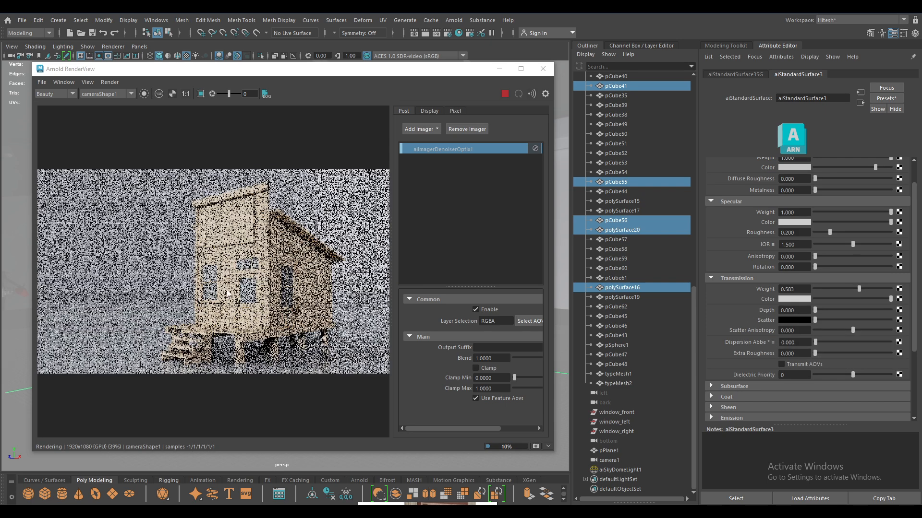
Tint the transmission color of the window glass material aiStandardSurface3 a pale blue-grey
{"action": "scroll", "coordinate": [226, 292], "scroll_direction": "up", "scroll_amount": 2}
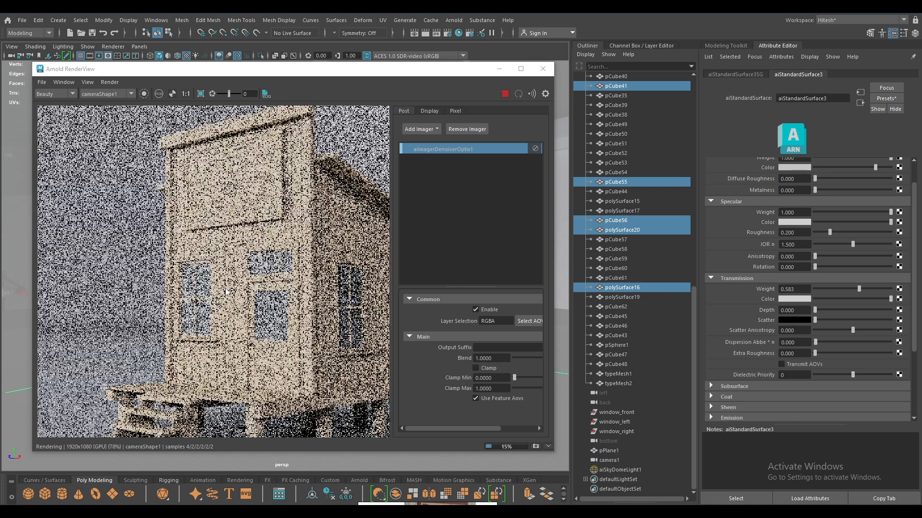
{"action": "left_click", "coordinate": [796, 298]}
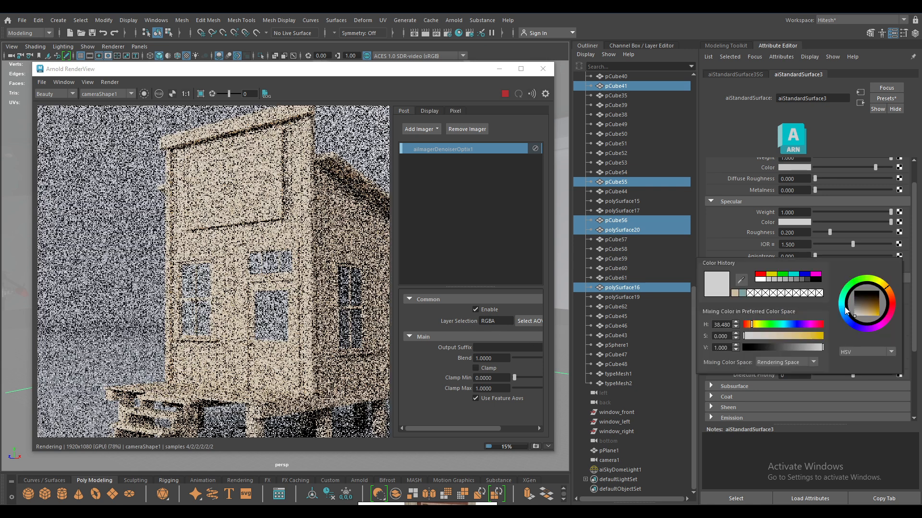
{"action": "left_click_drag", "start_coordinate": [856, 306], "coordinate": [858, 315]}
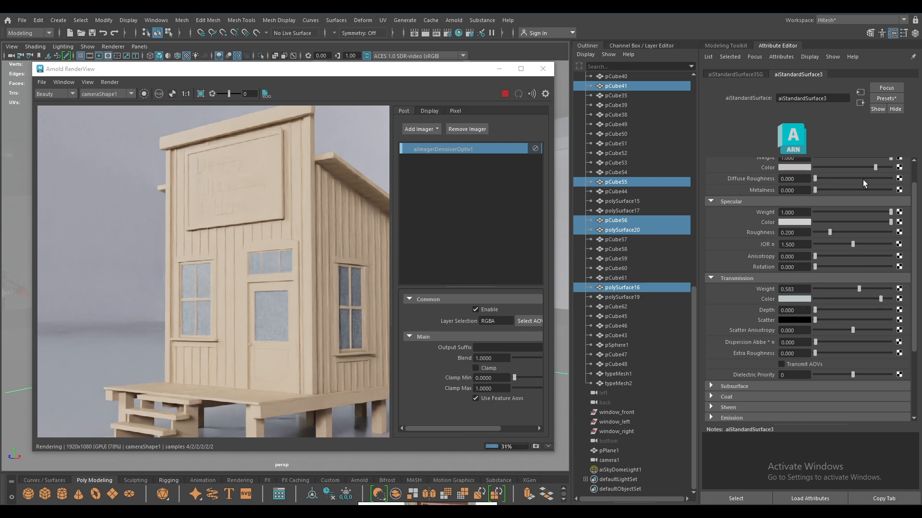
Set the glass material's metalness to about 0.212 and its specular roughness to about 0.449
{"action": "left_click_drag", "start_coordinate": [869, 190], "coordinate": [888, 192]}
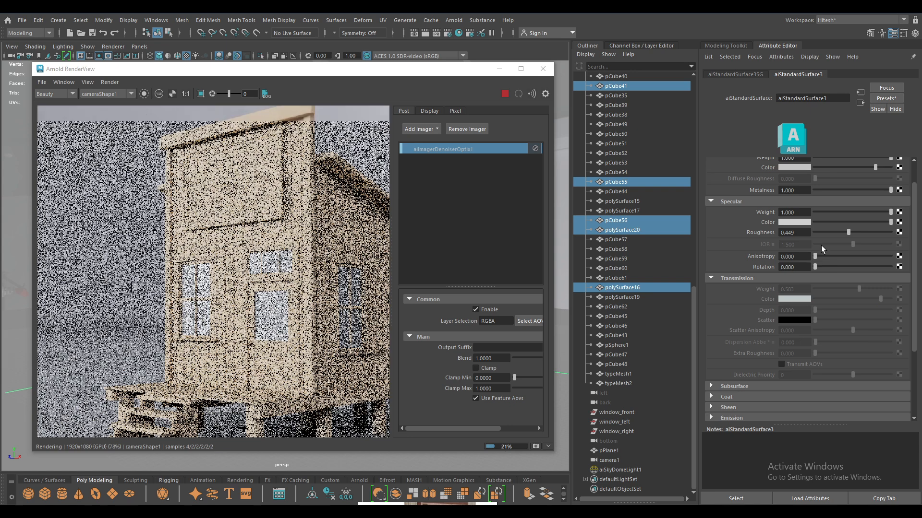
{"action": "left_click_drag", "start_coordinate": [854, 189], "coordinate": [831, 189]}
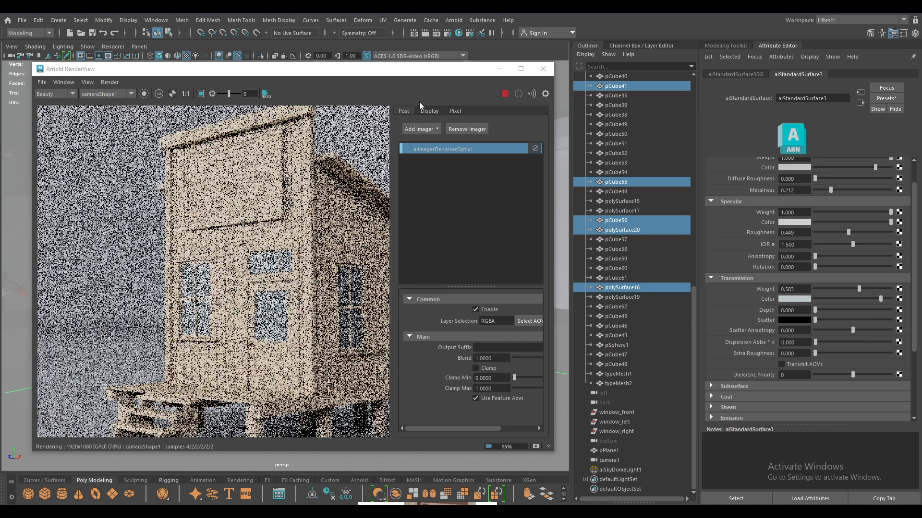
{"action": "left_click_drag", "start_coordinate": [410, 70], "coordinate": [615, 46]}
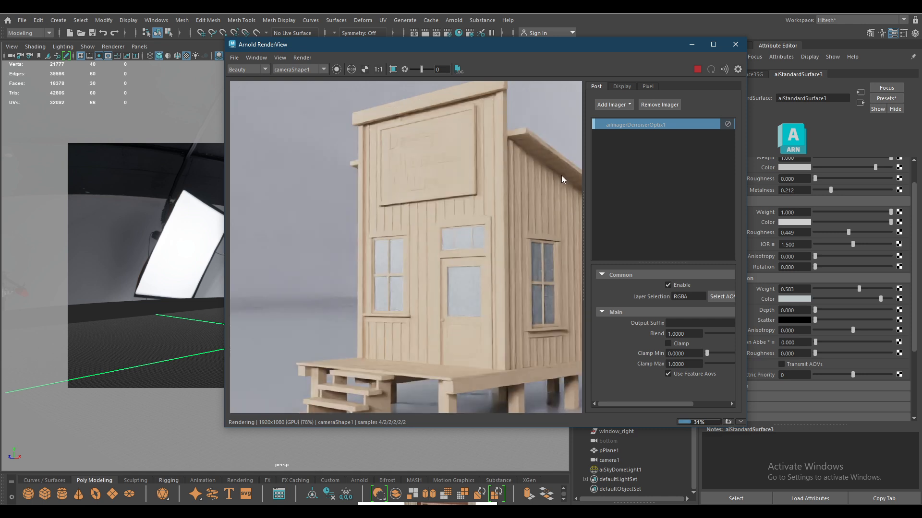
Select the front sign lettering and the side "Law Office" lettering, and assign a new Arnold aiStandardSurface material to both
{"action": "left_click_drag", "start_coordinate": [571, 47], "coordinate": [790, 235]}
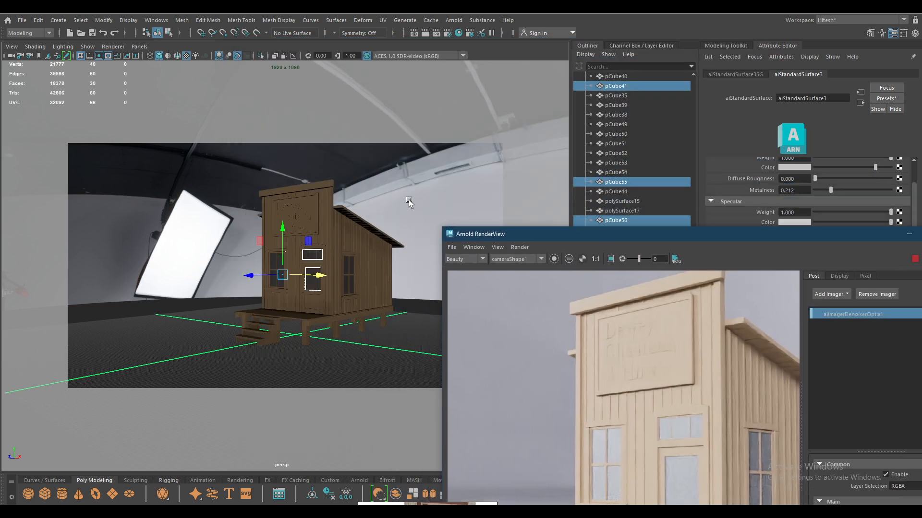
{"action": "left_click", "coordinate": [295, 205]}
{"action": "left_click_drag", "start_coordinate": [250, 256], "coordinate": [331, 269], "text": "alt"}
{"action": "left_click_drag", "start_coordinate": [277, 263], "coordinate": [236, 254], "text": "alt"}
{"action": "right_click_drag", "start_coordinate": [235, 254], "coordinate": [239, 309], "text": "alt"}
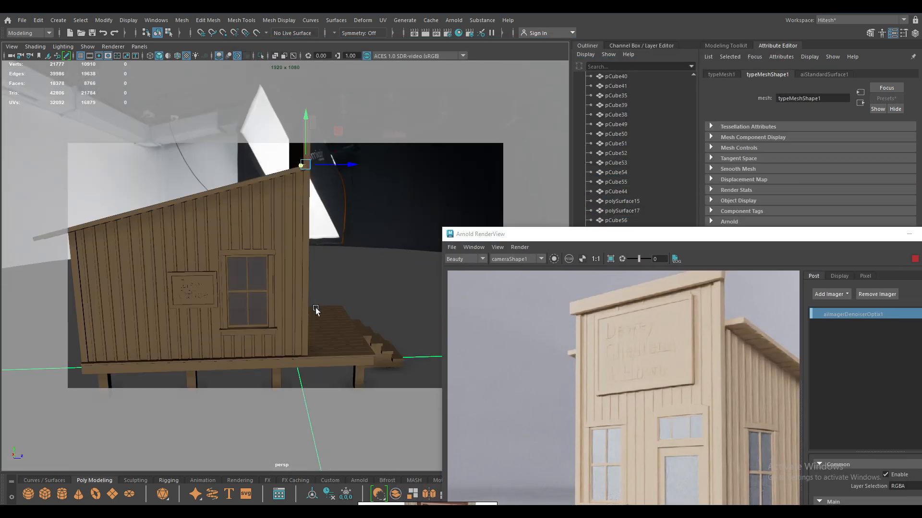
{"action": "left_click_drag", "start_coordinate": [312, 305], "coordinate": [279, 292], "text": "alt"}
{"action": "left_click", "coordinate": [201, 287]}
{"action": "right_click_drag", "start_coordinate": [204, 288], "coordinate": [206, 478]}
{"action": "left_click", "coordinate": [340, 250]}
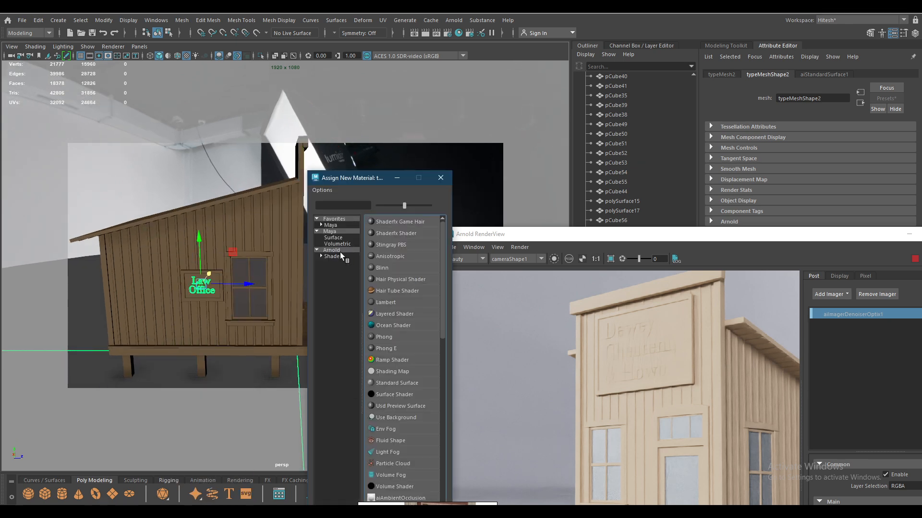
{"action": "left_click", "coordinate": [414, 383]}
{"action": "left_click_drag", "start_coordinate": [379, 261], "coordinate": [223, 261], "text": "alt"}
Set the base color of the lettering material aiStandardSurface4 to a medium orange-brown
{"action": "left_click_drag", "start_coordinate": [494, 236], "coordinate": [106, 92]}
{"action": "left_click", "coordinate": [795, 170]}
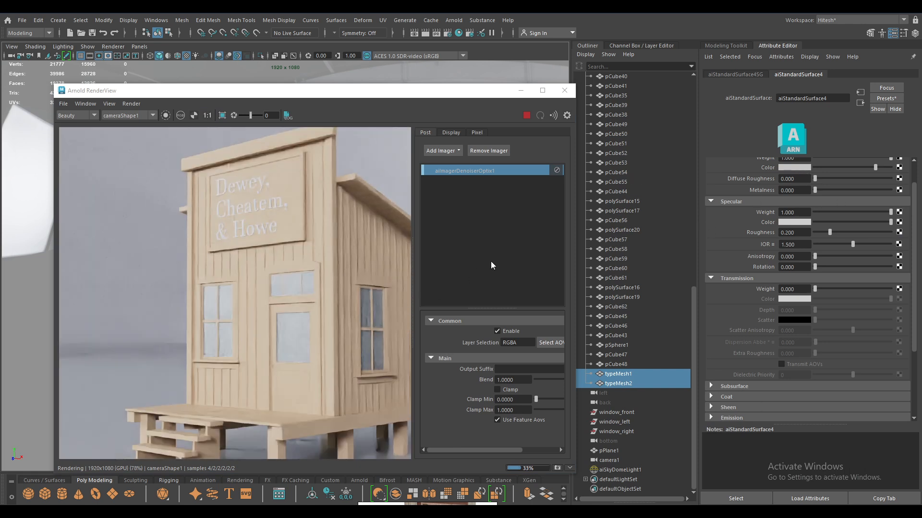
{"action": "left_click", "coordinate": [790, 168]}
{"action": "left_click", "coordinate": [883, 159]}
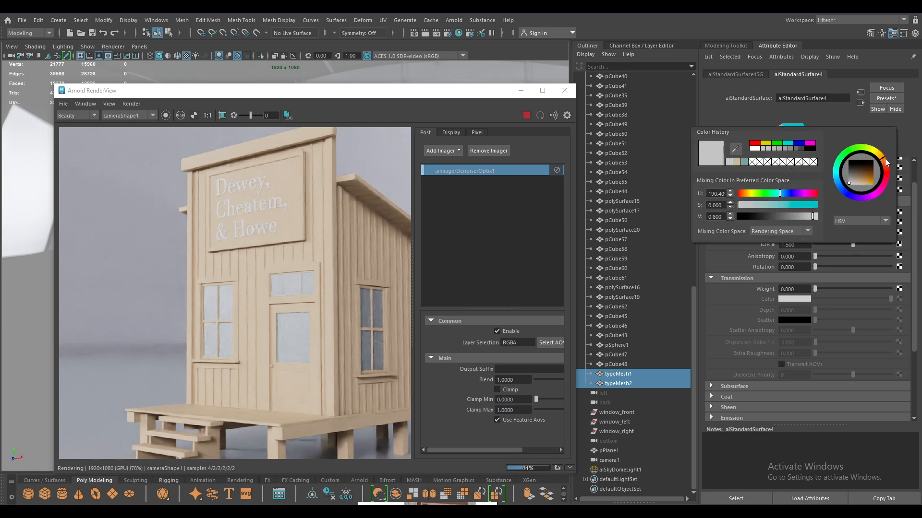
{"action": "left_click", "coordinate": [863, 178]}
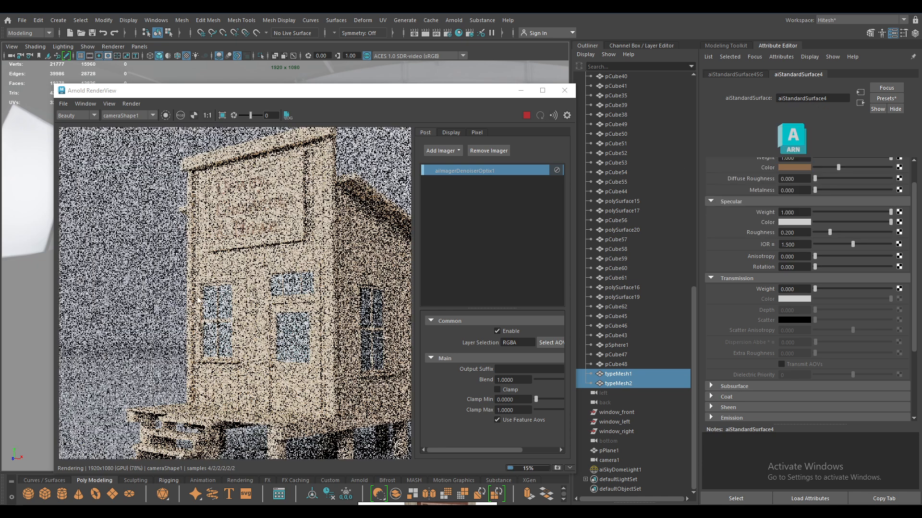
{"action": "left_click", "coordinate": [36, 258]}
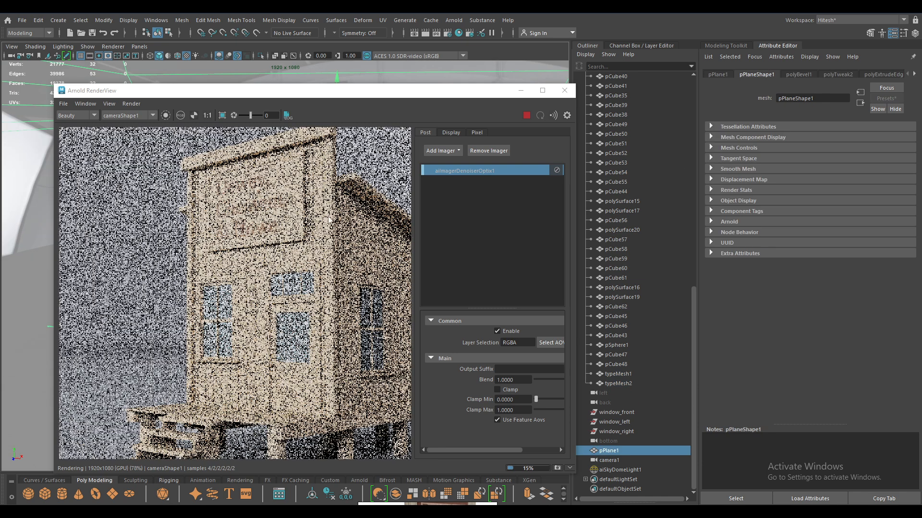
Reopen the front lettering's material and set its metalness to about 0.468 and specular roughness to about 0.423
{"action": "left_click", "coordinate": [351, 212]}
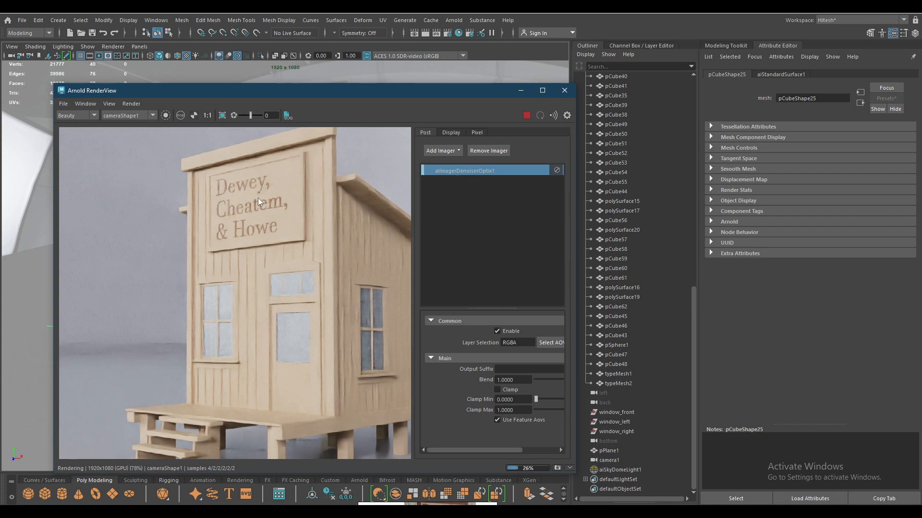
{"action": "left_click_drag", "start_coordinate": [304, 92], "coordinate": [306, 447]}
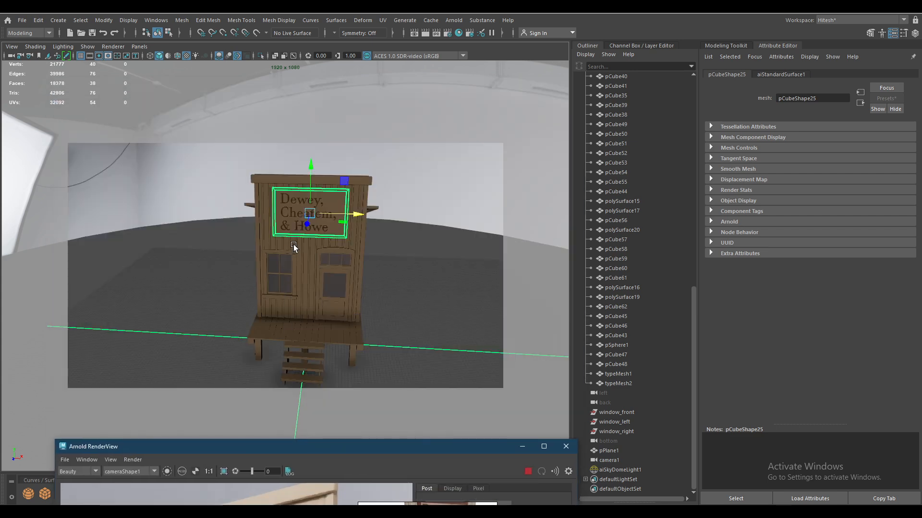
{"action": "left_click", "coordinate": [292, 215]}
{"action": "right_click_drag", "start_coordinate": [293, 216], "coordinate": [293, 453]}
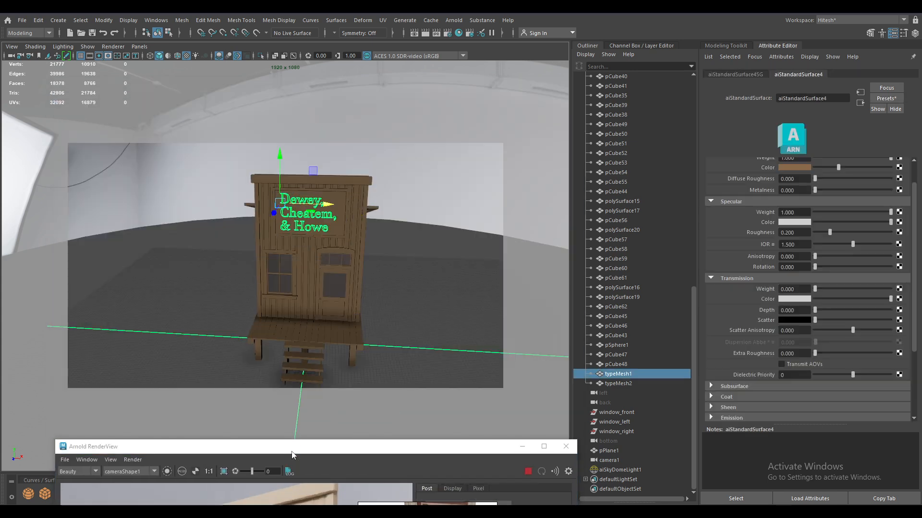
{"action": "left_click_drag", "start_coordinate": [292, 453], "coordinate": [307, 34]}
{"action": "scroll", "coordinate": [836, 206], "scroll_direction": "up", "scroll_amount": 1}
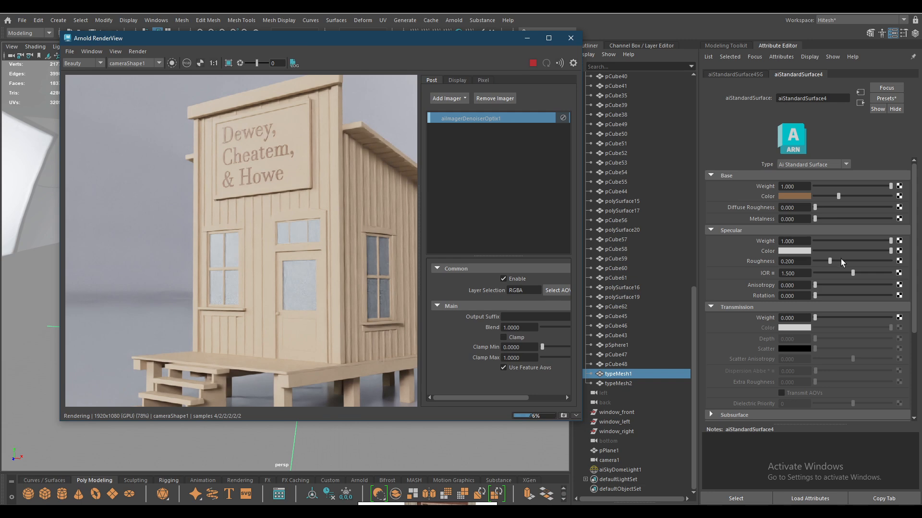
{"action": "left_click", "coordinate": [889, 260]}
{"action": "left_click", "coordinate": [849, 217]}
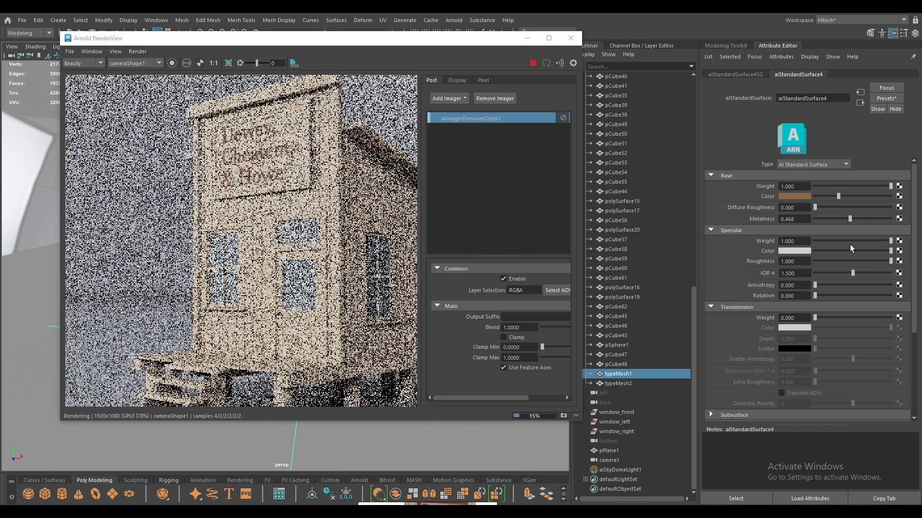
{"action": "left_click", "coordinate": [846, 261]}
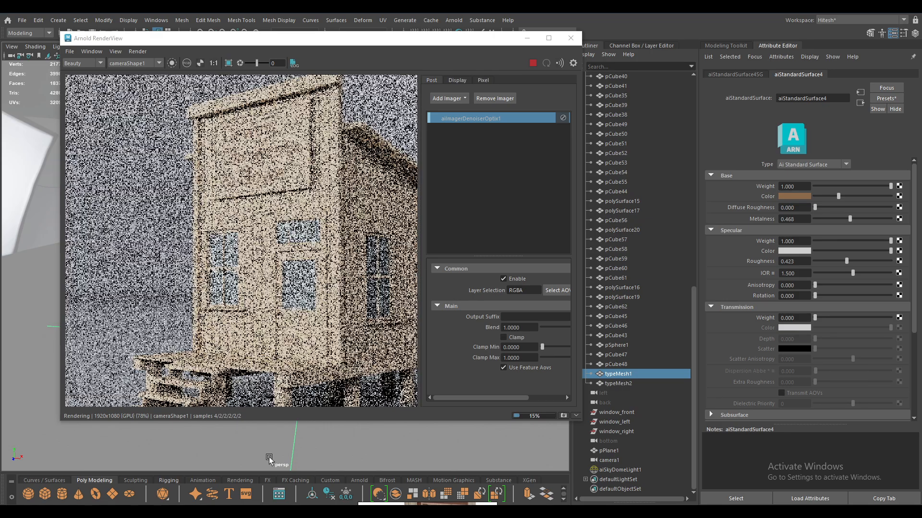
{"action": "left_click", "coordinate": [56, 511]}
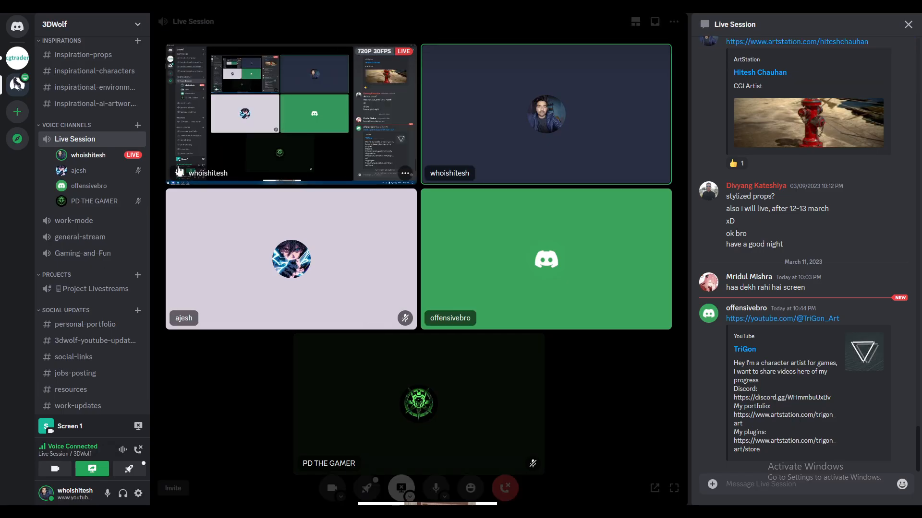
{"action": "left_click", "coordinate": [80, 511]}
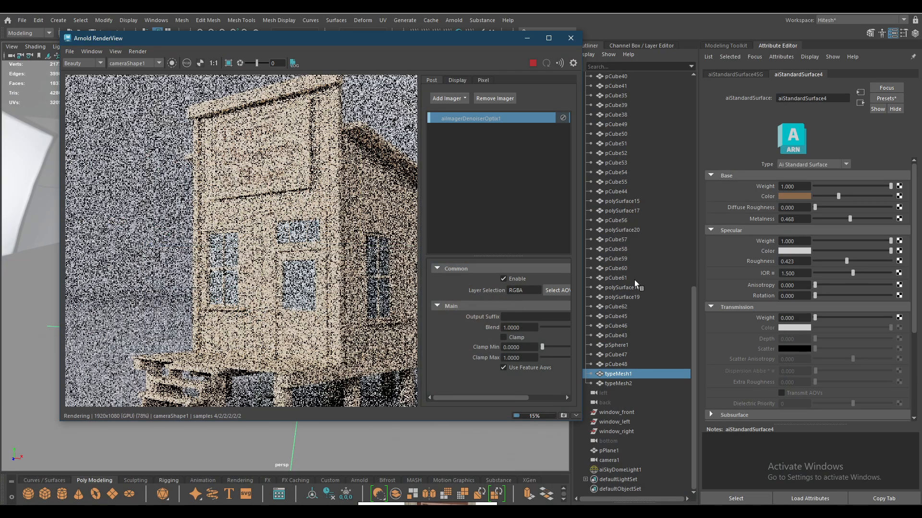
Examine the rendered building's sign lettering, windows and surroundings both close up and in the full frame
{"action": "scroll", "coordinate": [318, 187], "scroll_direction": "down", "scroll_amount": 2}
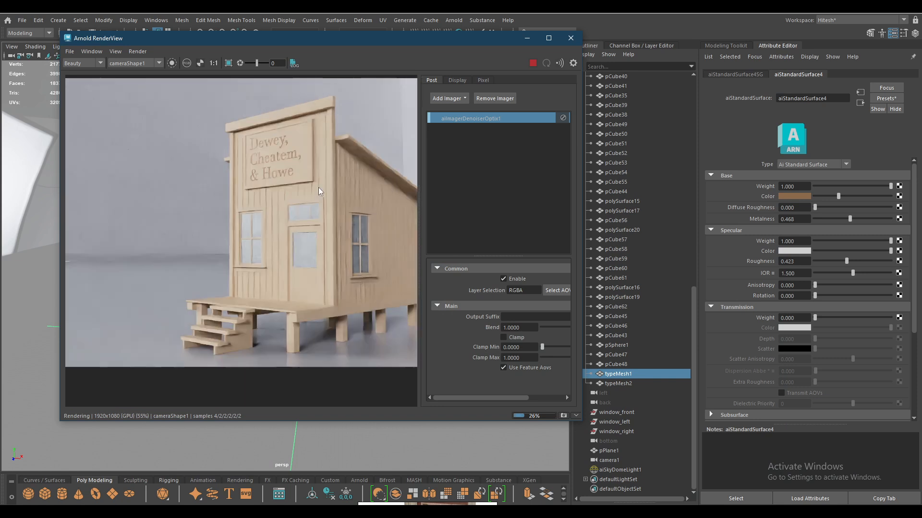
{"action": "left_click", "coordinate": [346, 358]}
{"action": "scroll", "coordinate": [319, 264], "scroll_direction": "down", "scroll_amount": 2}
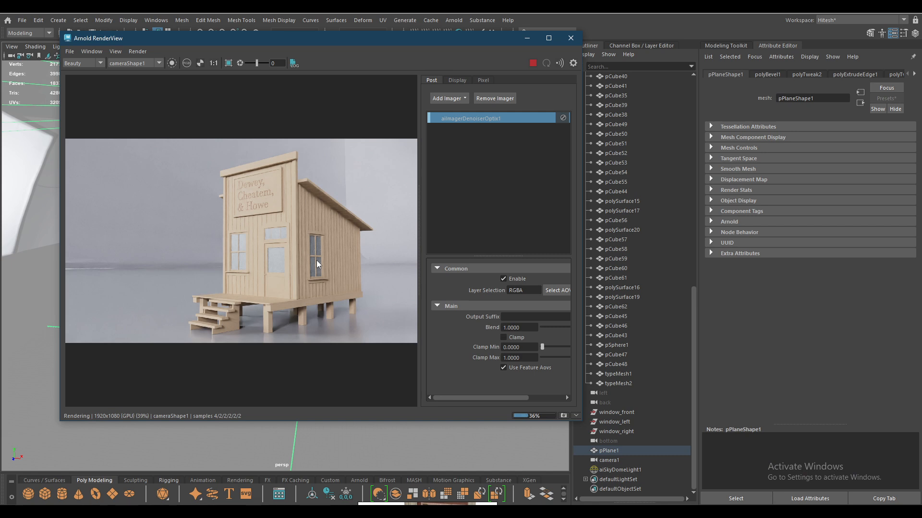
{"action": "scroll", "coordinate": [316, 260], "scroll_direction": "up", "scroll_amount": 4}
{"action": "scroll", "coordinate": [324, 269], "scroll_direction": "down", "scroll_amount": 4}
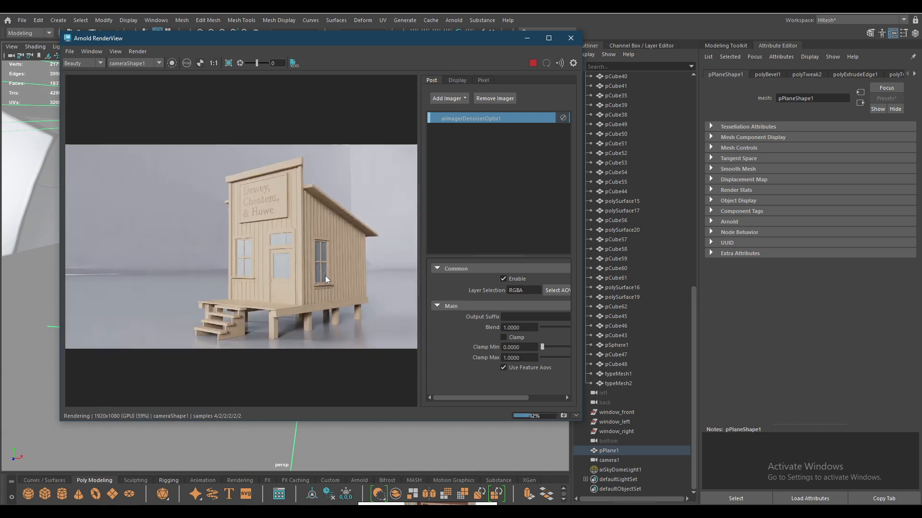
{"action": "scroll", "coordinate": [350, 305], "scroll_direction": "up", "scroll_amount": 2}
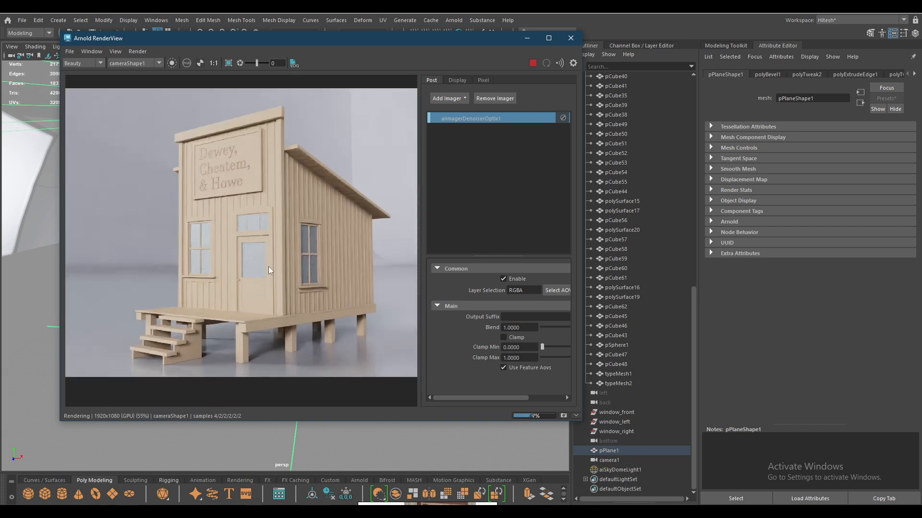
Select the glass pane of the front door and open its material aiStandardSurface3
{"action": "left_click_drag", "start_coordinate": [464, 42], "coordinate": [513, 338]}
{"action": "left_click", "coordinate": [336, 287]}
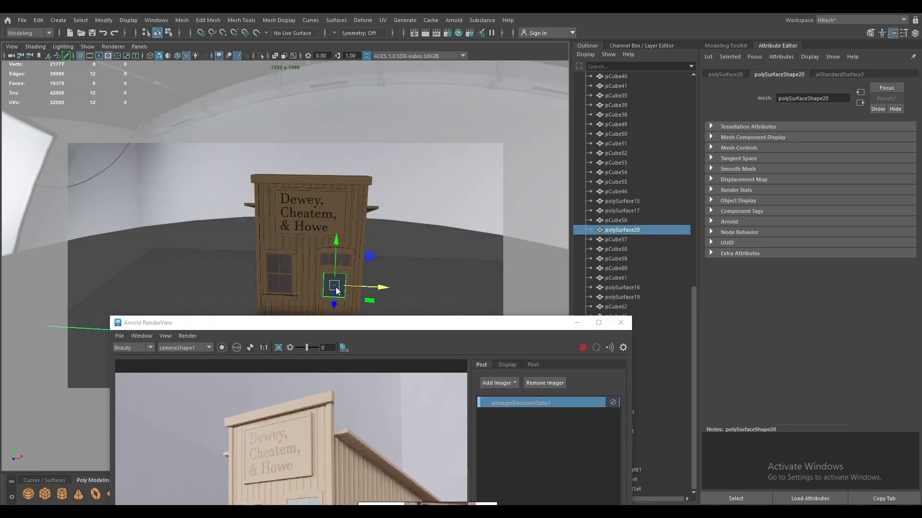
{"action": "right_click", "coordinate": [336, 287]}
{"action": "left_click", "coordinate": [347, 467]}
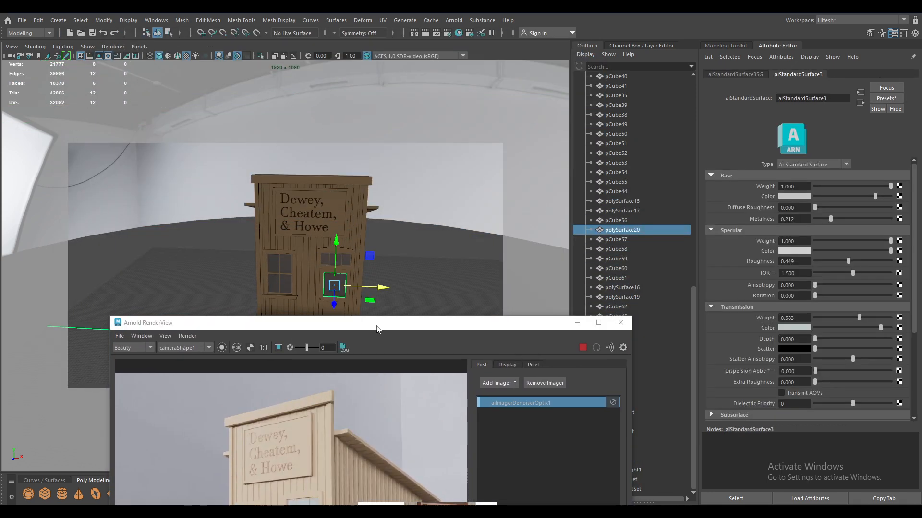
{"action": "left_click_drag", "start_coordinate": [376, 324], "coordinate": [337, 87]}
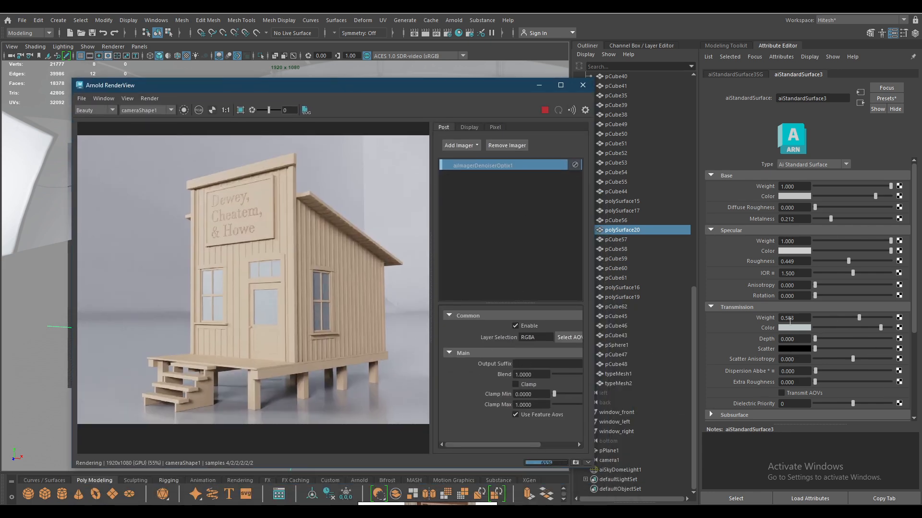
Try a dark brown base color on the glass material, with hue about 30, saturation 0.294 and value 0.154
{"action": "left_click", "coordinate": [799, 195]}
{"action": "left_click_drag", "start_coordinate": [868, 199], "coordinate": [865, 203]}
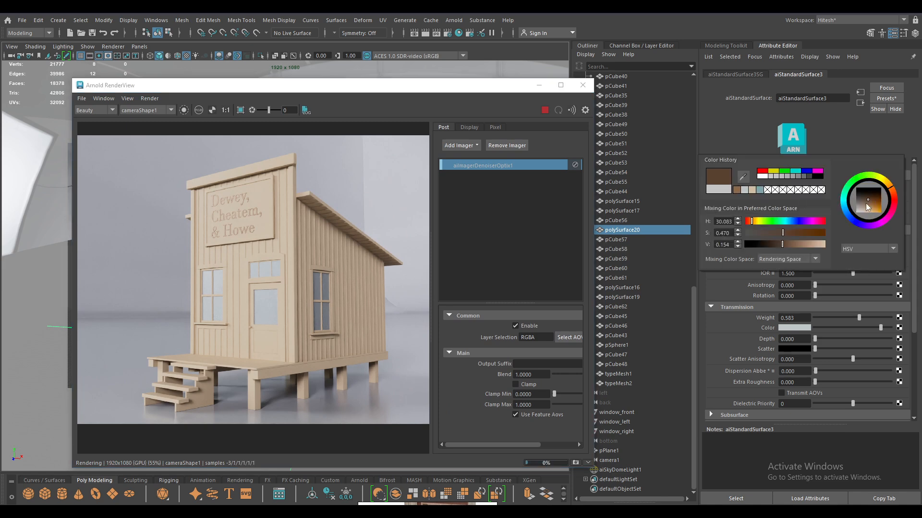
{"action": "left_click", "coordinate": [866, 203]}
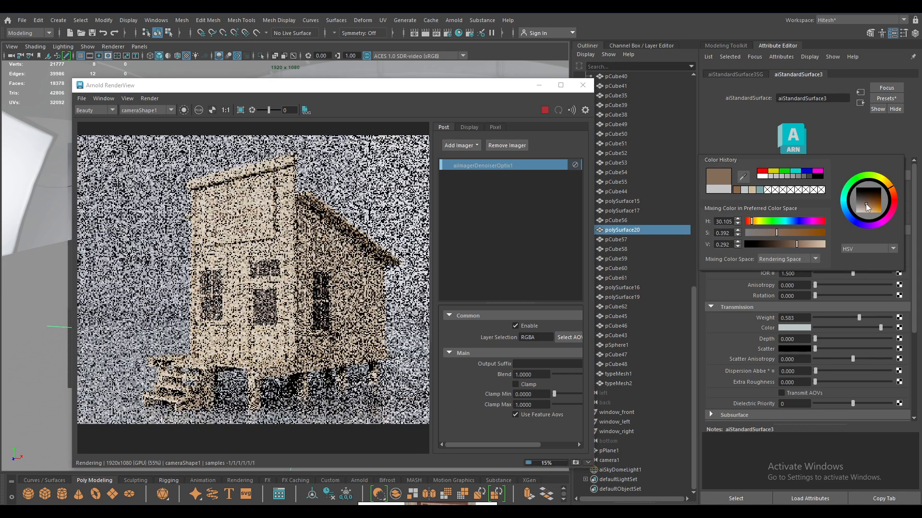
{"action": "left_click_drag", "start_coordinate": [866, 205], "coordinate": [863, 200]}
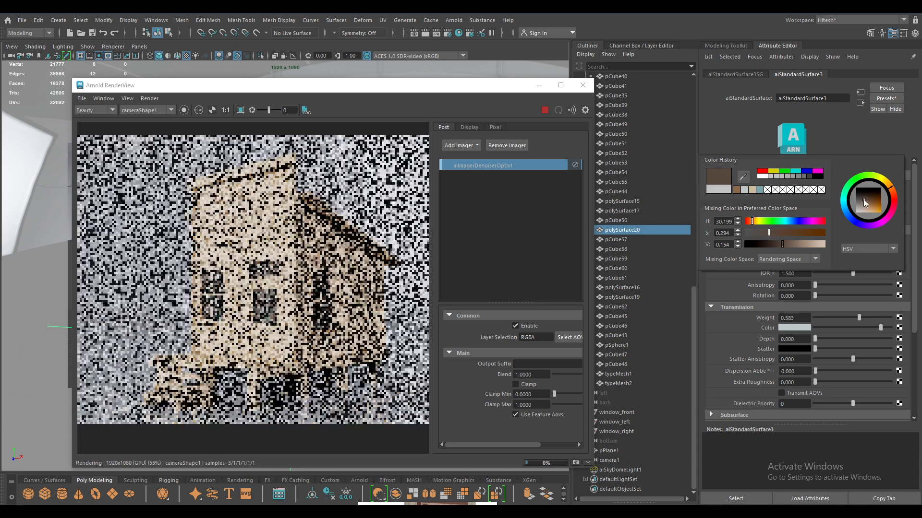
{"action": "left_click_drag", "start_coordinate": [318, 86], "coordinate": [358, 90]}
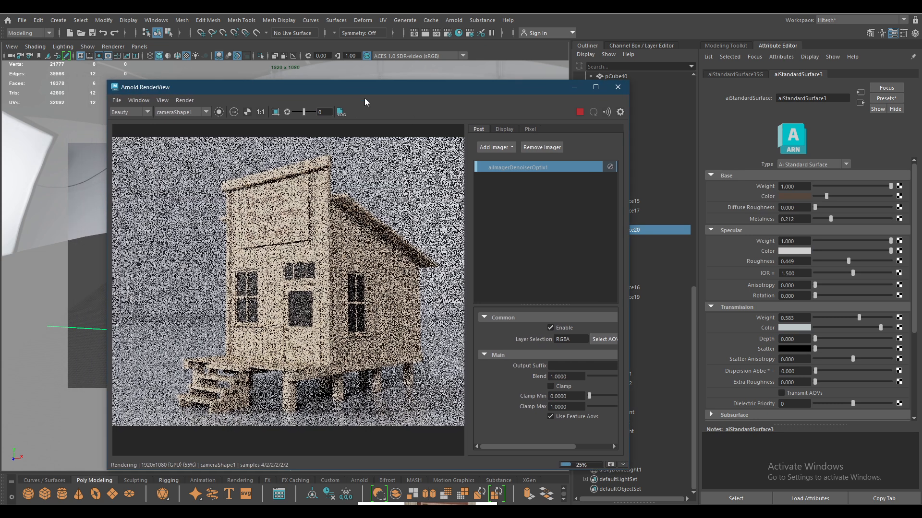
Lighten the glass material's base color to a muted medium brown
{"action": "left_click", "coordinate": [793, 196]}
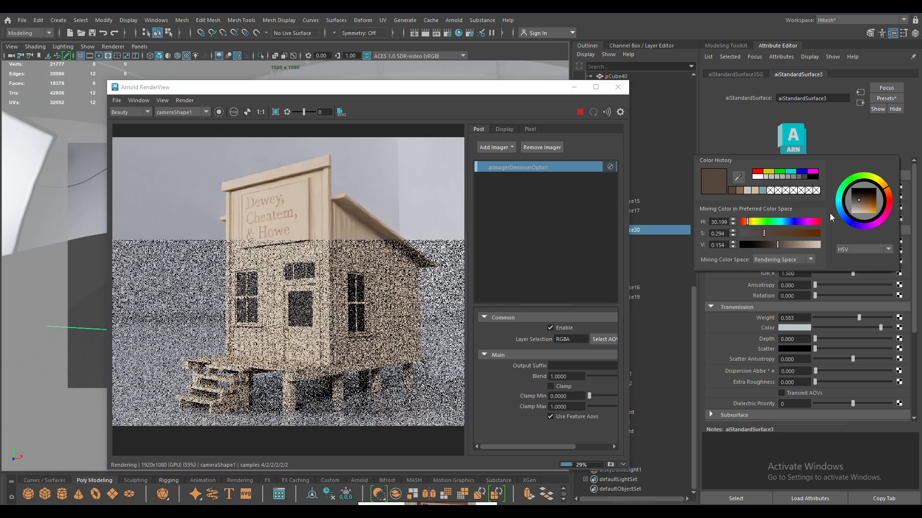
{"action": "left_click", "coordinate": [861, 203]}
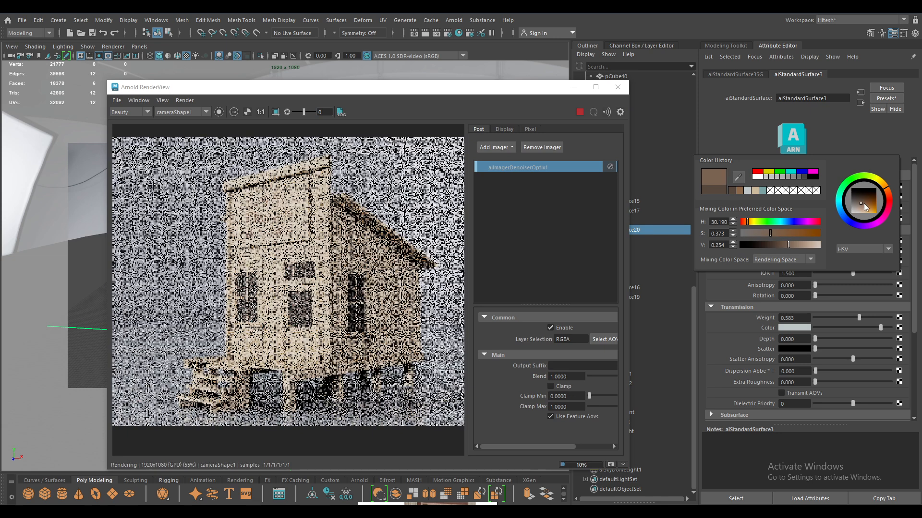
{"action": "left_click", "coordinate": [860, 205]}
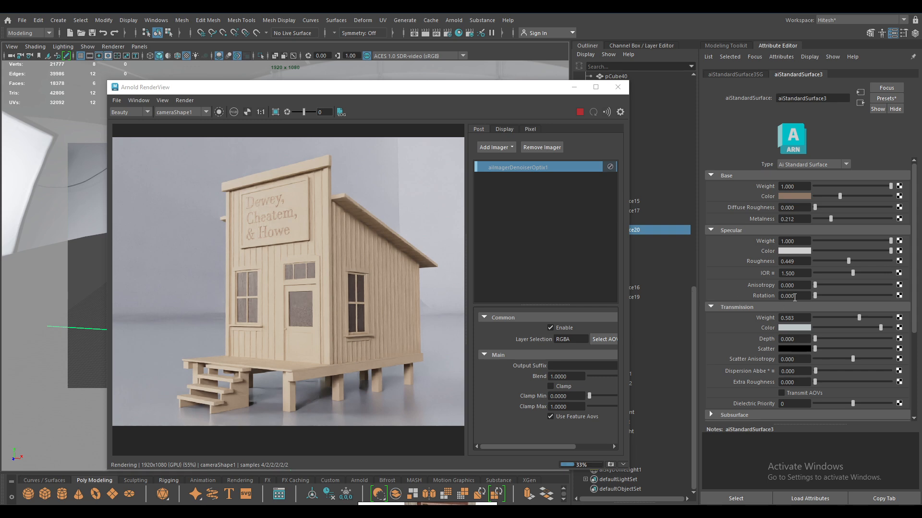
Set the glass material's specular roughness to 0 and check the whole building in the render
{"action": "left_click_drag", "start_coordinate": [822, 261], "coordinate": [806, 262]}
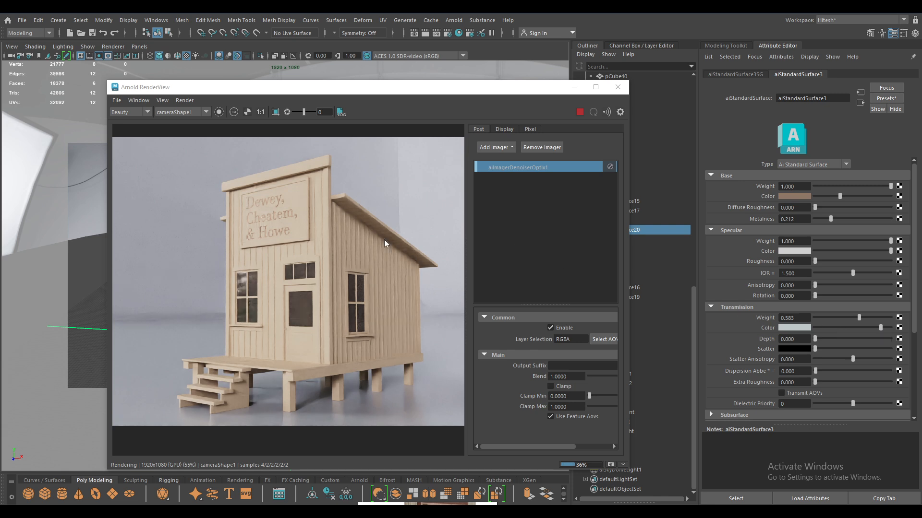
{"action": "left_click_drag", "start_coordinate": [361, 87], "coordinate": [646, 82]}
{"action": "scroll", "coordinate": [586, 191], "scroll_direction": "down", "scroll_amount": 2}
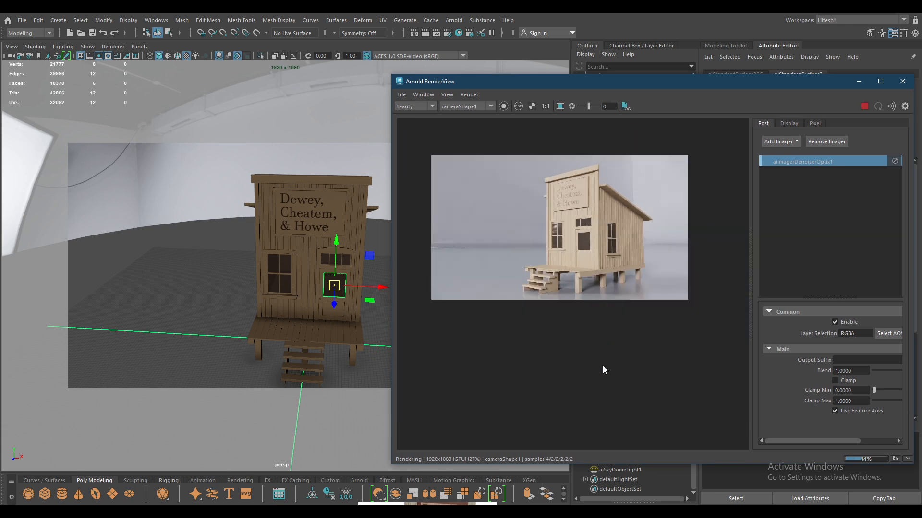
{"action": "scroll", "coordinate": [603, 366], "scroll_direction": "up", "scroll_amount": 1}
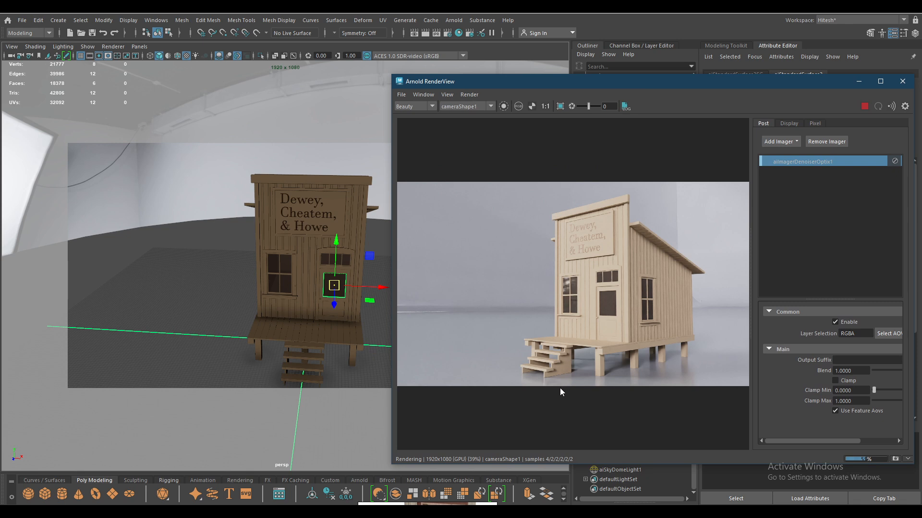
Select the front sign lettering, open its material aiStandardSurface4 and darken the base color to a deep brown
{"action": "left_click", "coordinate": [312, 212]}
{"action": "left_click", "coordinate": [313, 213]}
{"action": "right_click", "coordinate": [312, 212]}
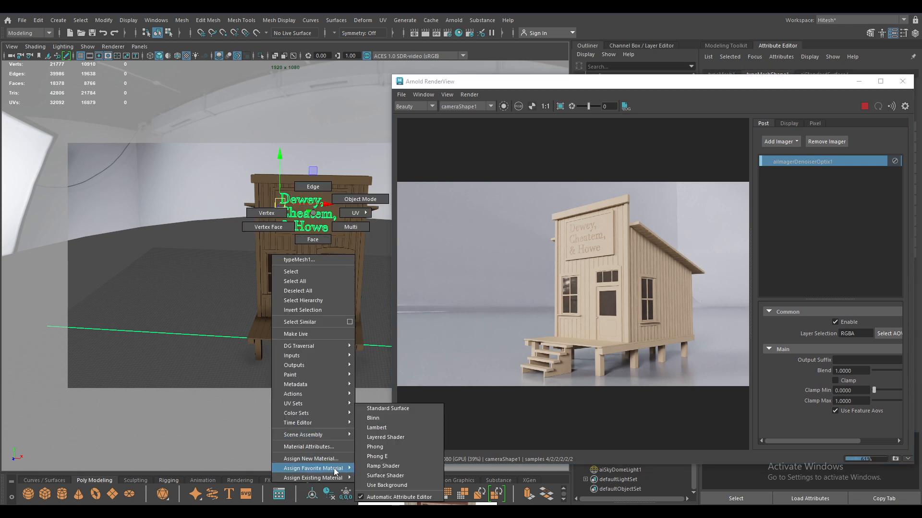
{"action": "left_click", "coordinate": [319, 450]}
{"action": "left_click_drag", "start_coordinate": [626, 81], "coordinate": [389, 103]}
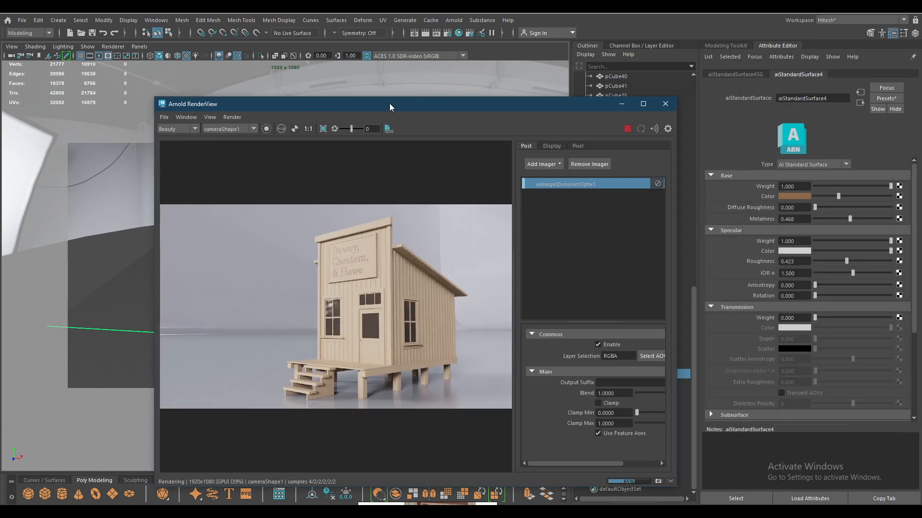
{"action": "left_click", "coordinate": [799, 196]}
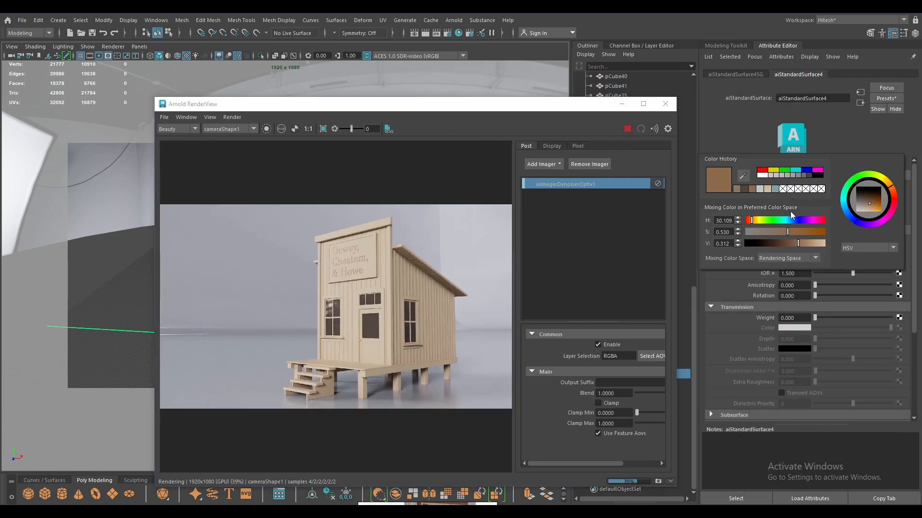
{"action": "left_click_drag", "start_coordinate": [797, 244], "coordinate": [771, 243]}
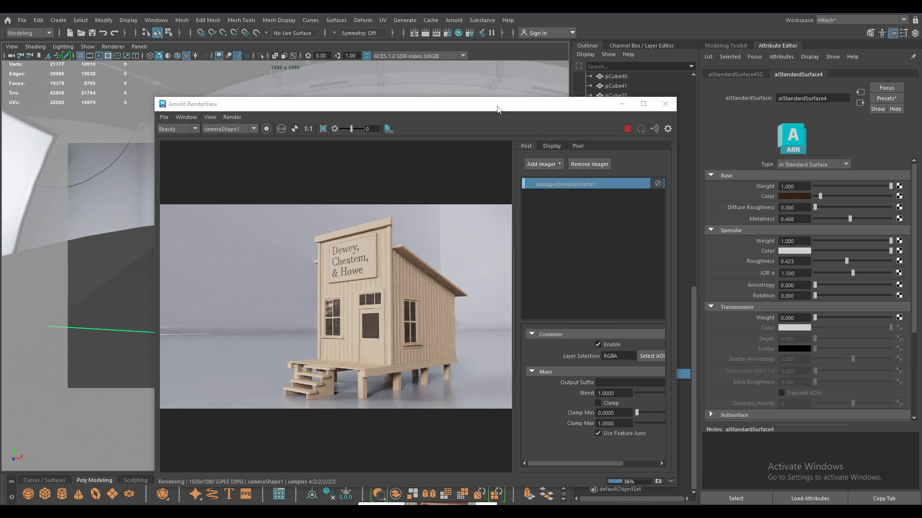
Examine the render close up and in the full frame, and compare it with the reference picture of the building
{"action": "left_click_drag", "start_coordinate": [497, 109], "coordinate": [584, 66]}
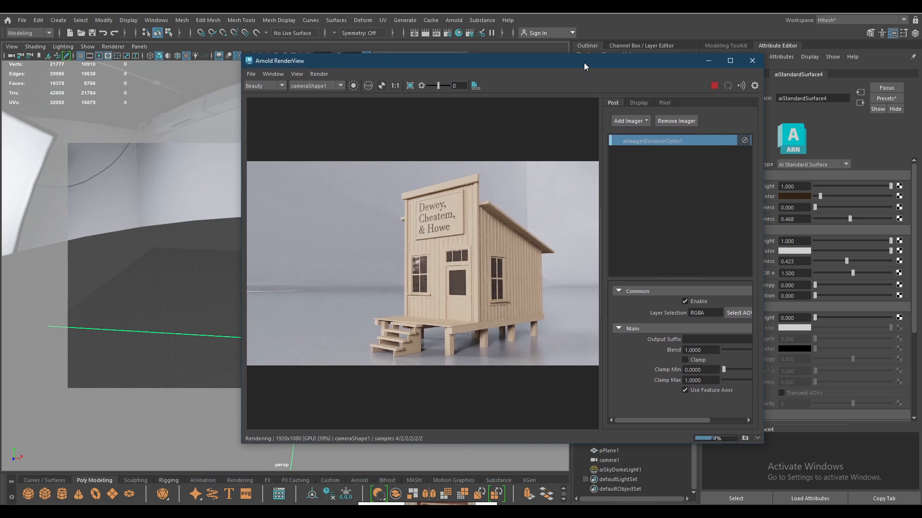
{"action": "scroll", "coordinate": [526, 238], "scroll_direction": "up", "scroll_amount": 2}
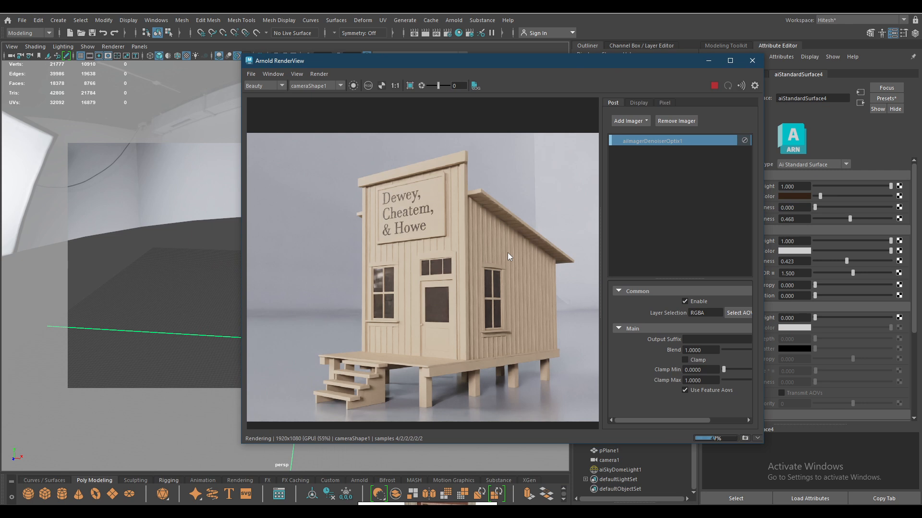
{"action": "scroll", "coordinate": [507, 253], "scroll_direction": "down", "scroll_amount": 2}
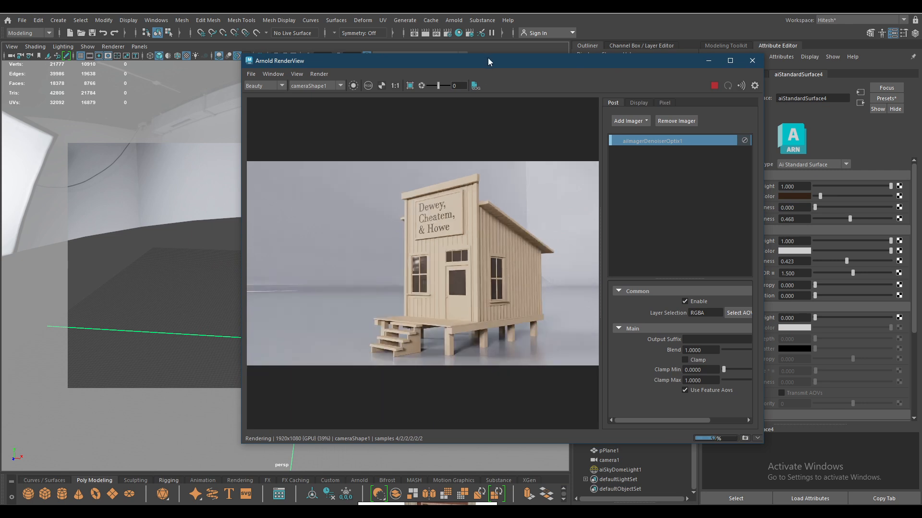
{"action": "left_click_drag", "start_coordinate": [486, 57], "coordinate": [582, 64]}
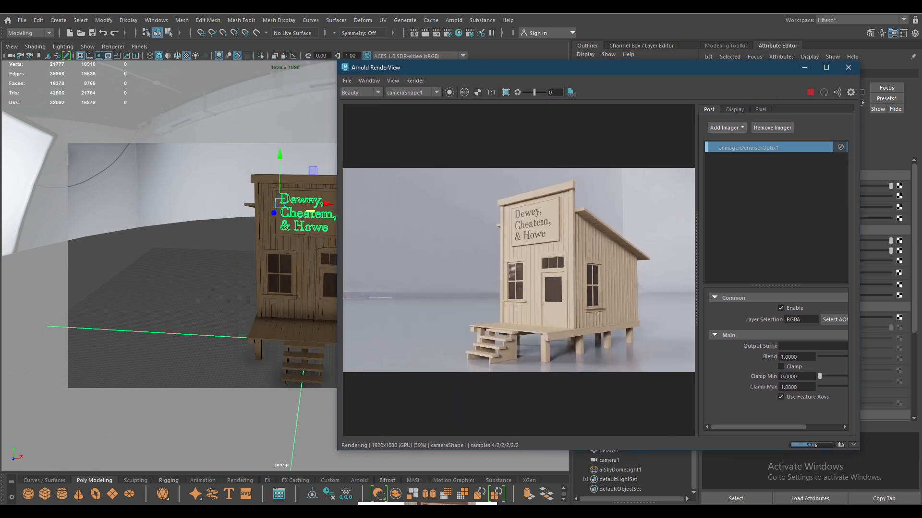
{"action": "right_click_drag", "start_coordinate": [454, 517], "coordinate": [223, 115]}
{"action": "scroll", "coordinate": [224, 116], "scroll_direction": "down", "scroll_amount": 3}
{"action": "middle_click_drag", "start_coordinate": [226, 166], "coordinate": [227, 178]}
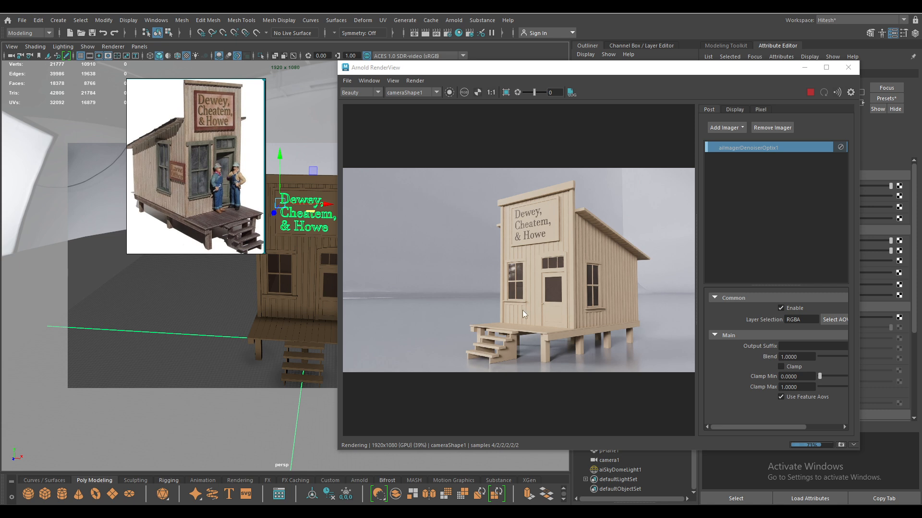
{"action": "right_click_drag", "start_coordinate": [209, 132], "coordinate": [217, 209]}
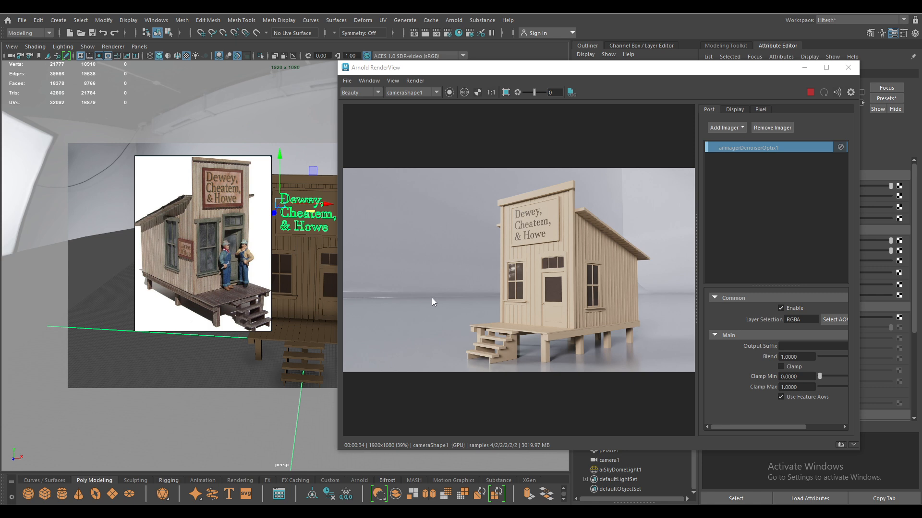
{"action": "scroll", "coordinate": [606, 315], "scroll_direction": "up", "scroll_amount": 2}
{"action": "scroll", "coordinate": [606, 315], "scroll_direction": "down", "scroll_amount": 2}
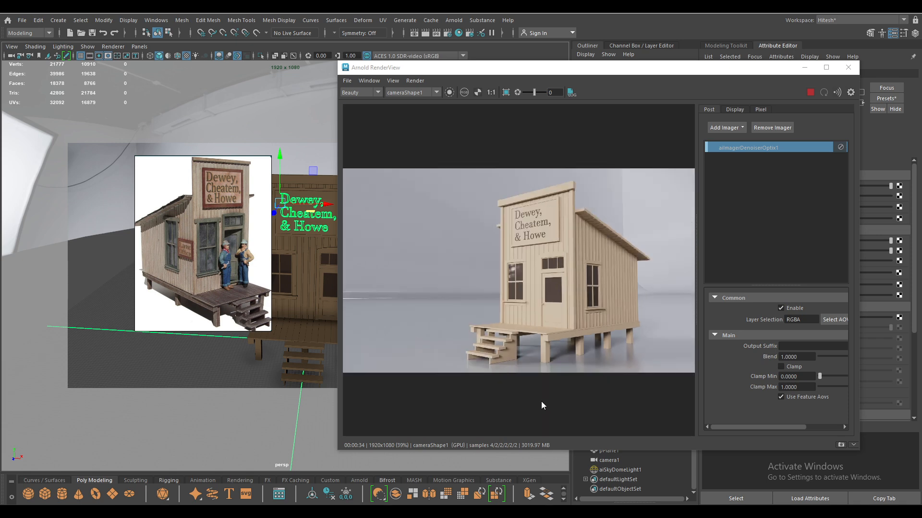
Save the rendered image as render_test in the project's images folder
{"action": "left_click", "coordinate": [347, 83]}
{"action": "left_click", "coordinate": [364, 91]}
{"action": "type", "text": "rendder_test"}
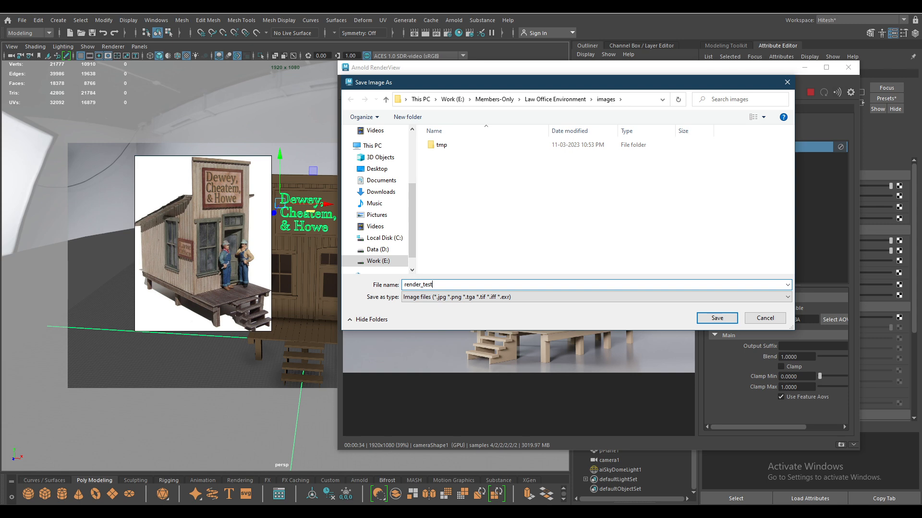
{"action": "key", "text": "Return"}
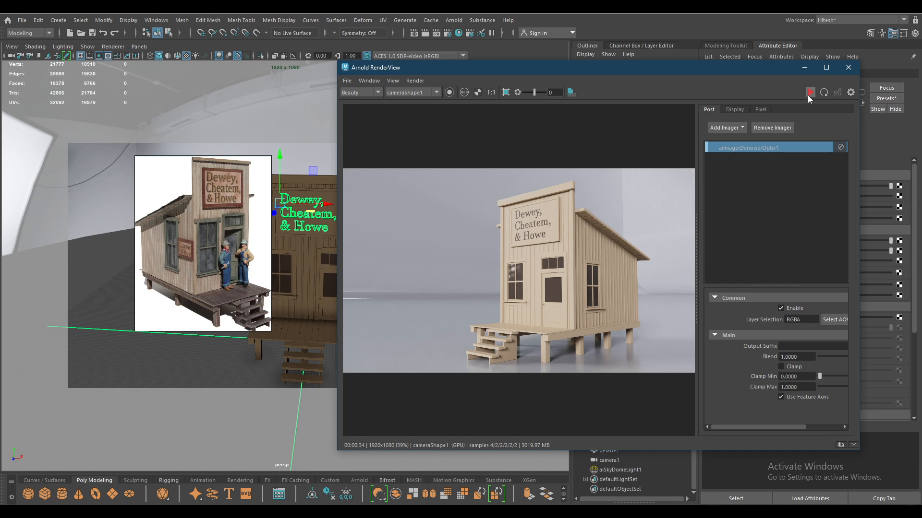
Close the Arnold render window and close the reference picture without saving its scene
{"action": "left_click", "coordinate": [848, 67]}
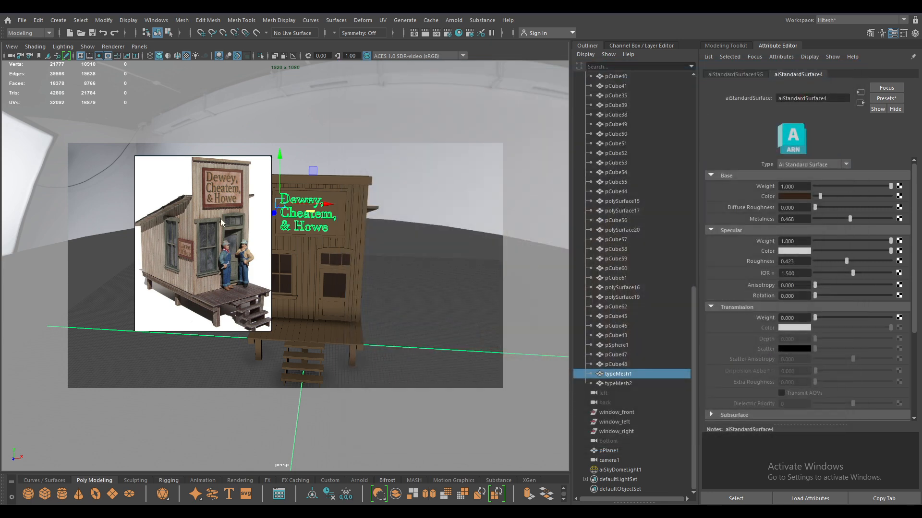
{"action": "right_click", "coordinate": [196, 215]}
{"action": "left_click", "coordinate": [240, 409]}
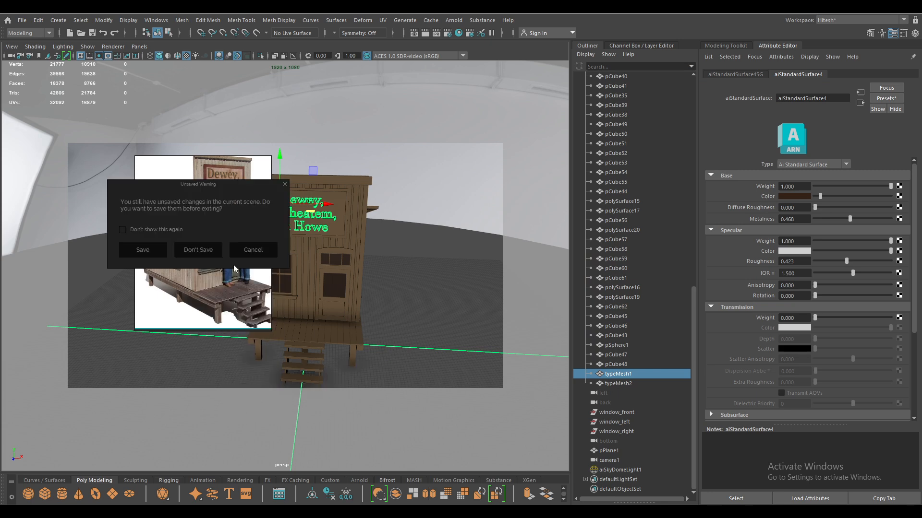
{"action": "left_click", "coordinate": [212, 255]}
Turn off the resolution gate and look through the persp camera in the viewport
{"action": "left_click_drag", "start_coordinate": [388, 282], "coordinate": [340, 246], "text": "alt"}
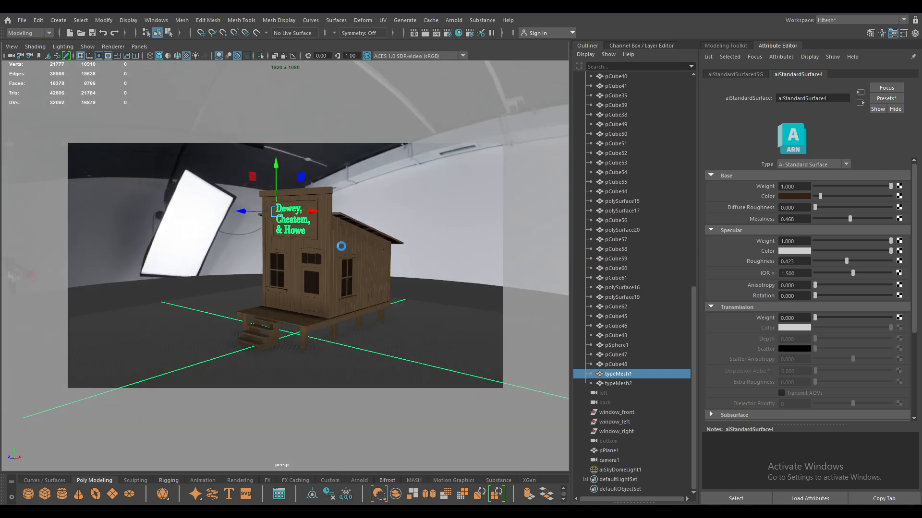
{"action": "left_click", "coordinate": [99, 56]}
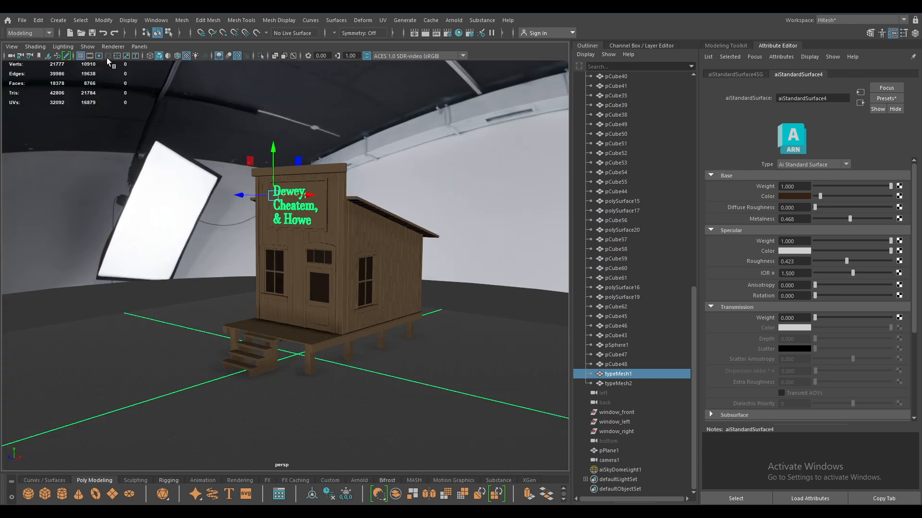
{"action": "left_click", "coordinate": [144, 48]}
{"action": "mouse_move", "coordinate": [166, 55]}
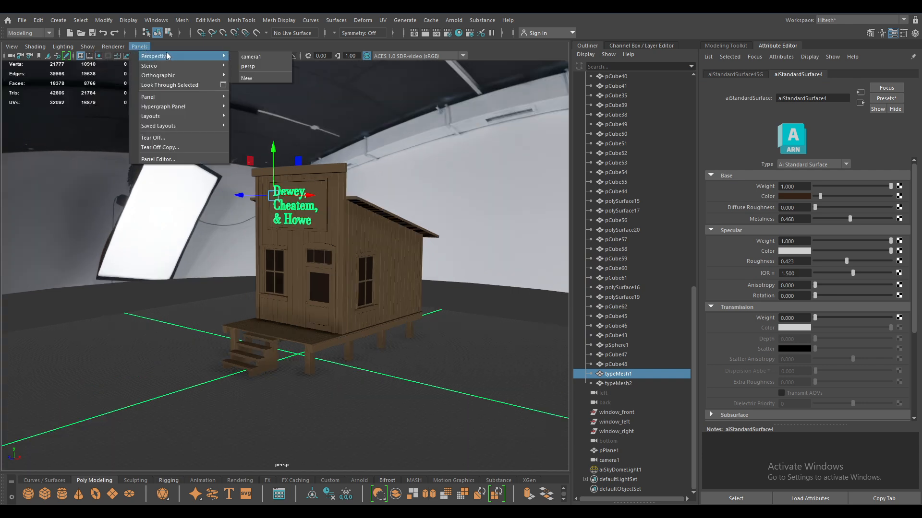
{"action": "left_click", "coordinate": [255, 67]}
Examine the finished building model in the viewport from several angles and distances
{"action": "left_click_drag", "start_coordinate": [427, 370], "coordinate": [374, 356], "text": "alt"}
{"action": "key", "text": "space"}
{"action": "key", "text": "space"}
{"action": "left_click_drag", "start_coordinate": [376, 355], "coordinate": [351, 233]}
{"action": "left_click_drag", "start_coordinate": [468, 437], "coordinate": [434, 433], "text": "alt"}
{"action": "right_click_drag", "start_coordinate": [434, 433], "coordinate": [336, 226], "text": "alt"}
{"action": "left_click_drag", "start_coordinate": [336, 226], "coordinate": [338, 266], "text": "alt"}
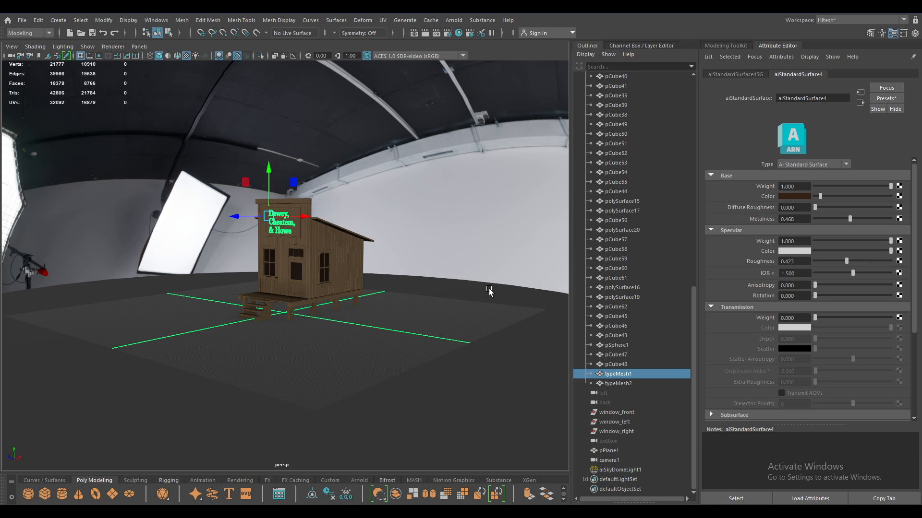
{"action": "right_click_drag", "start_coordinate": [358, 273], "coordinate": [389, 429], "text": "alt"}
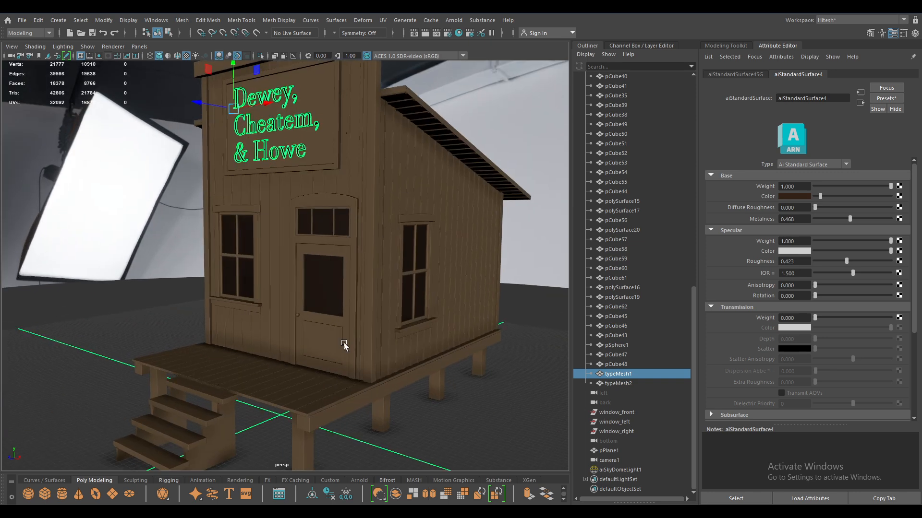
{"action": "left_click_drag", "start_coordinate": [389, 429], "coordinate": [310, 253], "text": "alt"}
{"action": "mouse_move", "coordinate": [310, 253]}
{"action": "right_mouse_down", "text": "alt"}
{"action": "mouse_move", "coordinate": [284, 237]}
{"action": "mouse_move", "coordinate": [269, 212]}
{"action": "mouse_move", "coordinate": [311, 317]}
{"action": "mouse_move", "coordinate": [301, 321]}
{"action": "mouse_move", "coordinate": [335, 315]}
{"action": "mouse_move", "coordinate": [318, 249]}
{"action": "right_mouse_up", "text": "alt"}
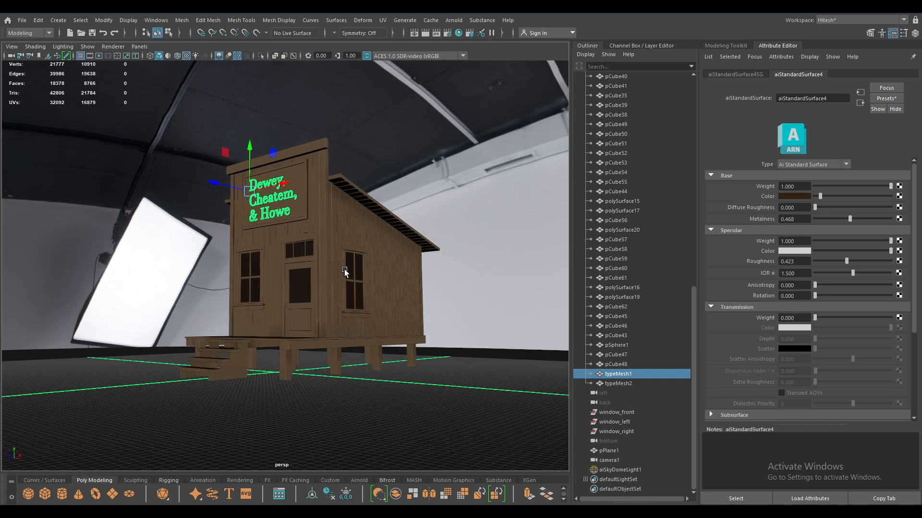
{"action": "left_click_drag", "start_coordinate": [334, 260], "coordinate": [363, 287], "text": "alt"}
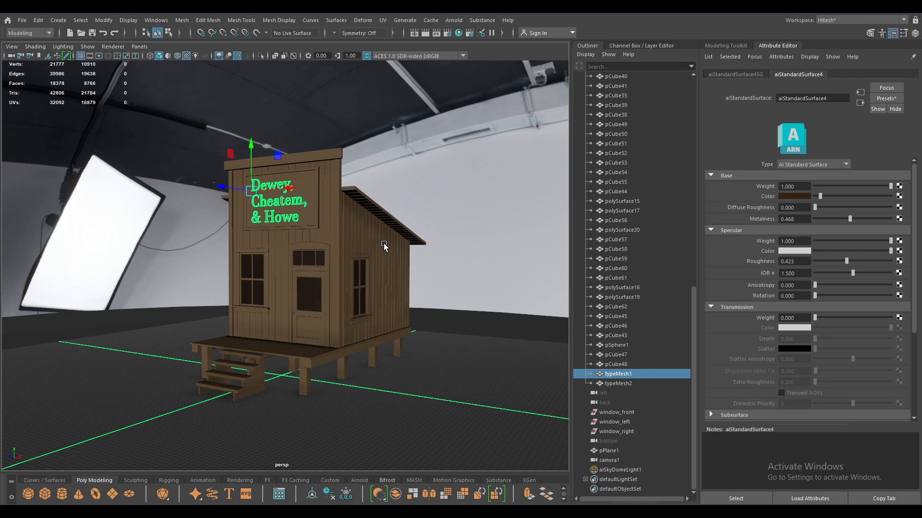
{"action": "mouse_move", "coordinate": [63, 511]}
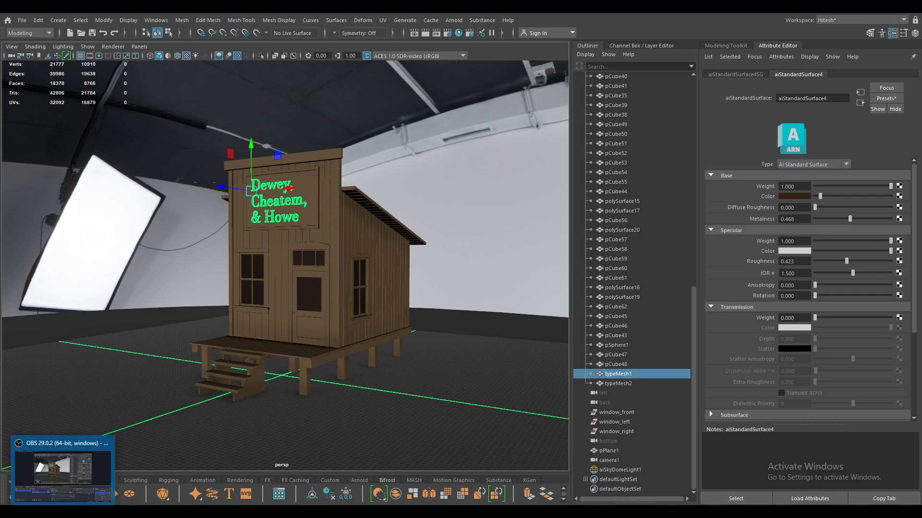